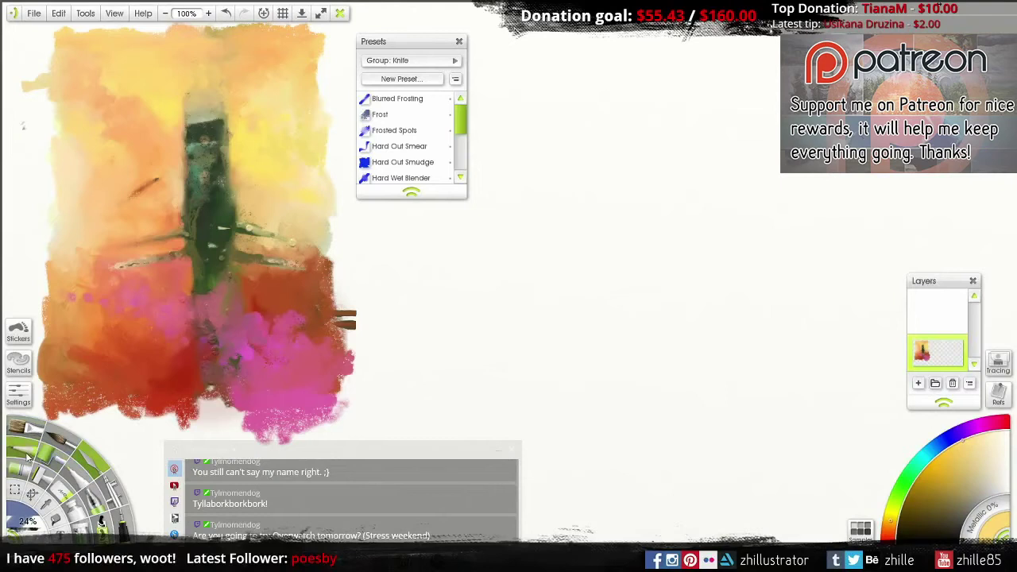
# Step: Add a new empty layer above the orange-sky green tower painting
pyautogui.click(27, 457)
# Step: Pencil thin red-orange lines forming a spire left of the tower
pyautogui.hotkey('ctrl', 'shift', 'n')
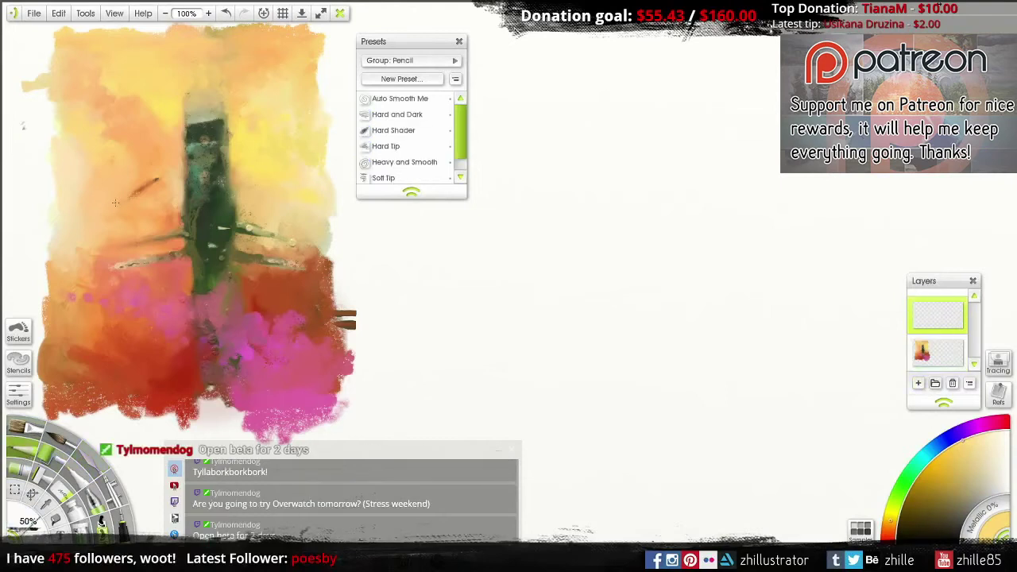
pyautogui.keyDown('alt'); pyautogui.click(96, 245); pyautogui.keyUp('alt')
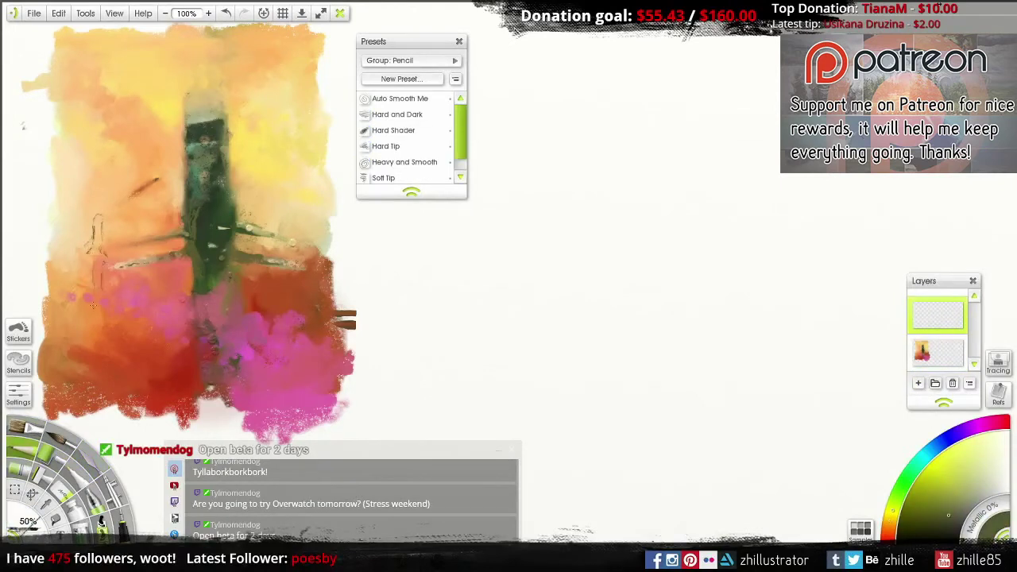
pyautogui.keyDown('alt'); pyautogui.click(95, 238); pyautogui.keyUp('alt')
pyautogui.moveTo(94, 244); pyautogui.dragTo(99, 267)
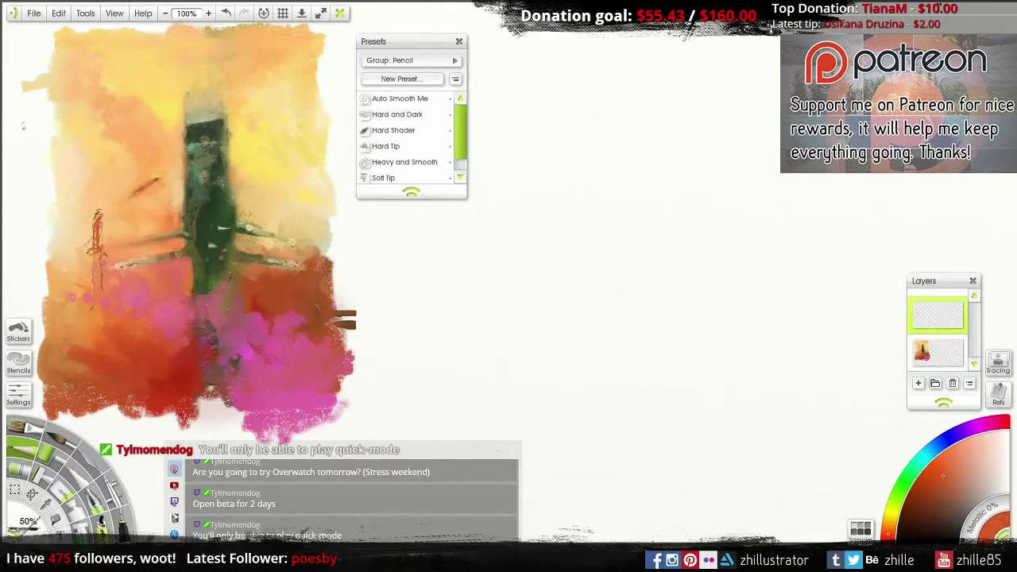
pyautogui.keyDown('alt'); pyautogui.click(194, 282); pyautogui.keyUp('alt')
pyautogui.moveTo(94, 197); pyautogui.dragTo(96, 226)
pyautogui.moveTo(95, 270); pyautogui.dragTo(100, 329)
# Step: Smear the red spire with the Palette Knife and add yellow marker strokes near its base
pyautogui.click(92, 459)
pyautogui.moveTo(95, 232)
pyautogui.mouseDown()
pyautogui.moveTo(89, 197)
pyautogui.moveTo(120, 239)
pyautogui.mouseUp()
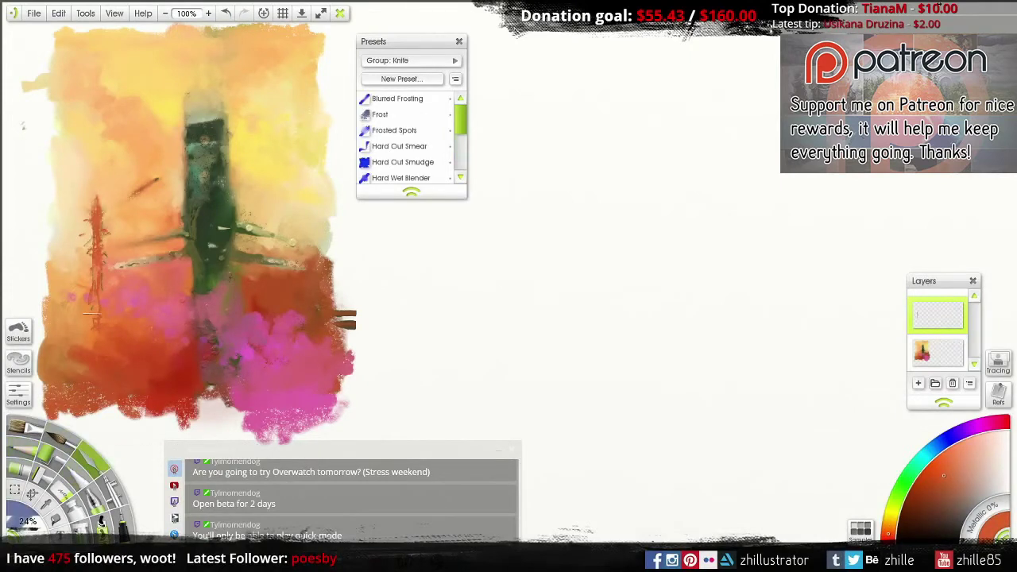
pyautogui.click(79, 486)
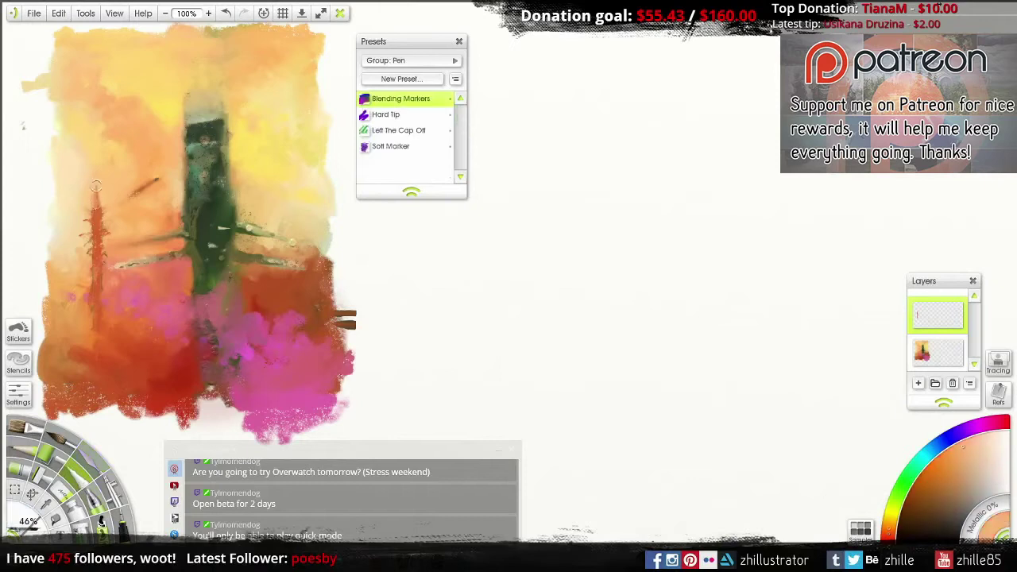
pyautogui.keyDown('alt'); pyautogui.click(96, 166); pyautogui.keyUp('alt')
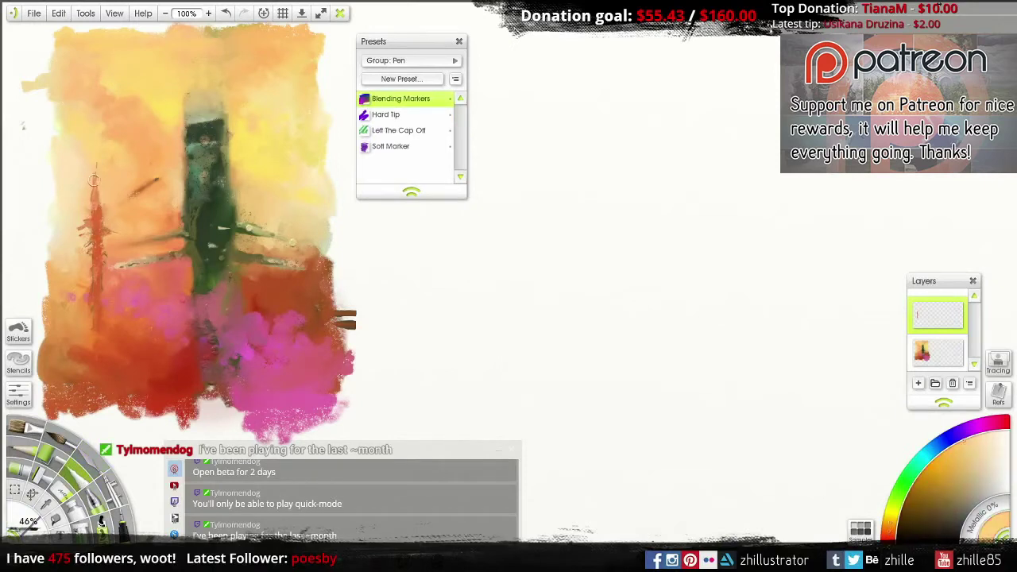
pyautogui.moveTo(95, 284); pyautogui.dragTo(104, 314)
# Step: Pencil a long dark beam across the tower and highlight its right end yellow
pyautogui.click(108, 481)
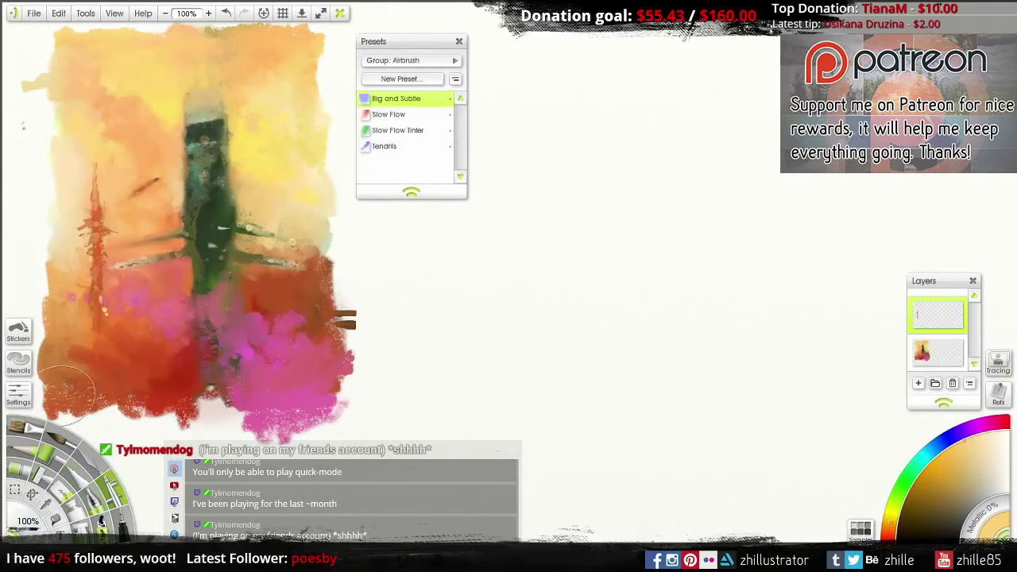
pyautogui.click(69, 456)
pyautogui.keyDown('alt'); pyautogui.click(193, 260); pyautogui.keyUp('alt')
pyautogui.moveTo(64, 280)
pyautogui.mouseDown()
pyautogui.moveTo(322, 272)
pyautogui.moveTo(334, 278)
pyautogui.moveTo(59, 280)
pyautogui.moveTo(346, 280)
pyautogui.mouseUp()
pyautogui.keyDown('alt'); pyautogui.click(98, 269); pyautogui.keyUp('alt')
pyautogui.keyDown('alt'); pyautogui.click(103, 270); pyautogui.keyUp('alt')
pyautogui.keyDown('alt'); pyautogui.click(193, 262); pyautogui.keyUp('alt')
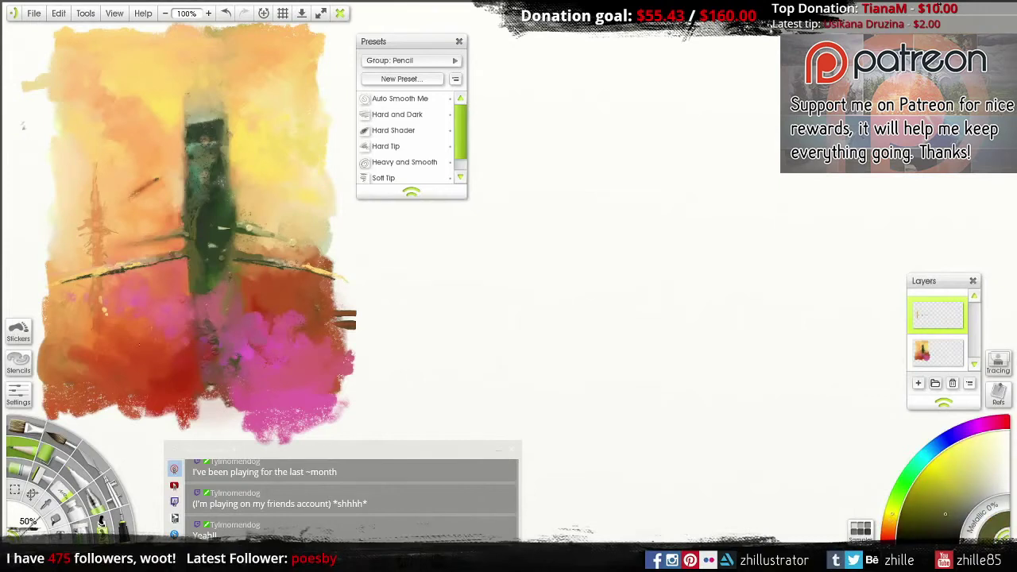
# Step: Merge the top layer down and dab pale Dry Clumps oil paint near the top of the sky
pyautogui.rightClick(914, 327)
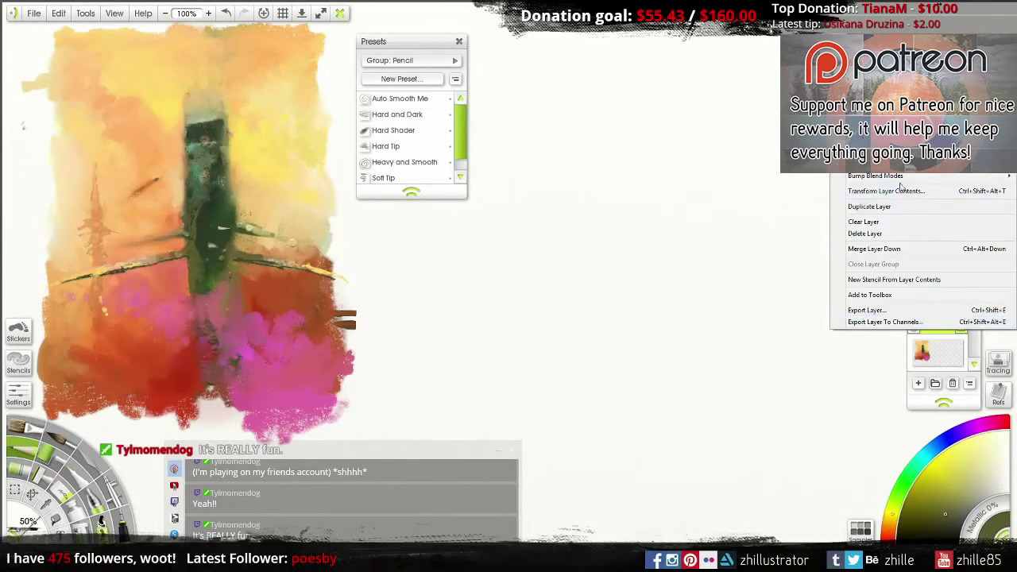
pyautogui.click(870, 247)
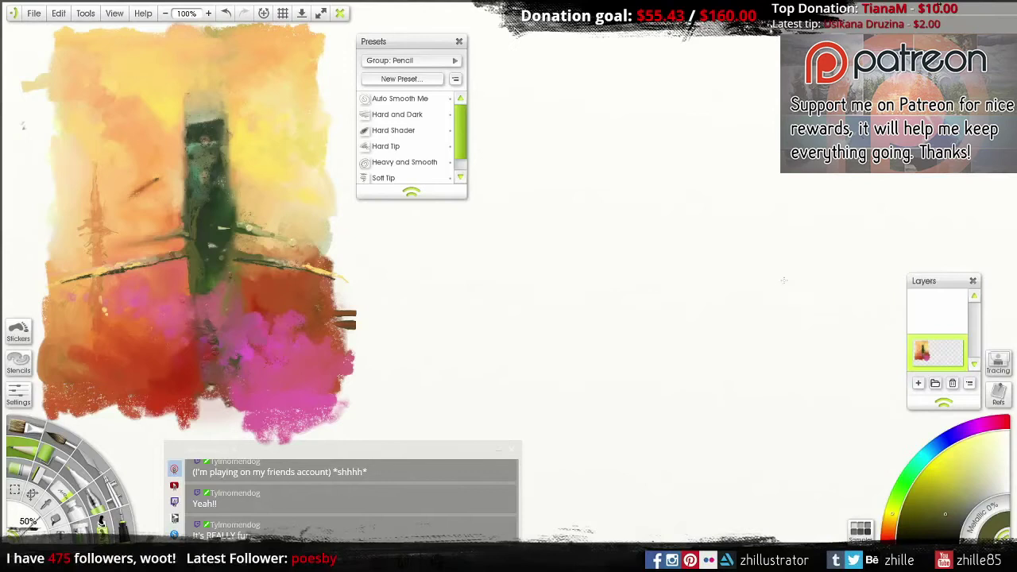
pyautogui.click(85, 467)
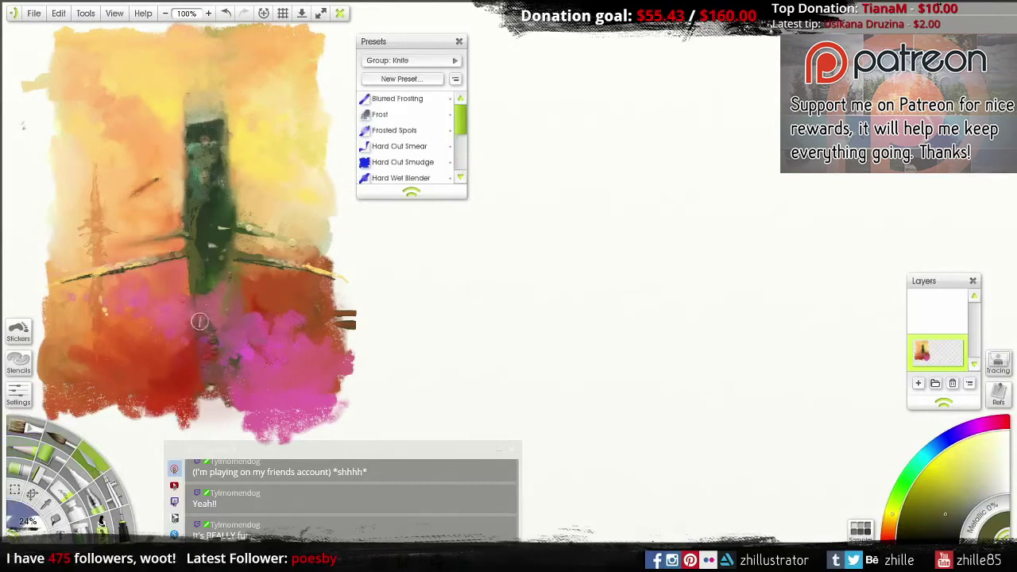
pyautogui.click(26, 429)
pyautogui.keyDown('alt'); pyautogui.click(59, 123); pyautogui.keyUp('alt')
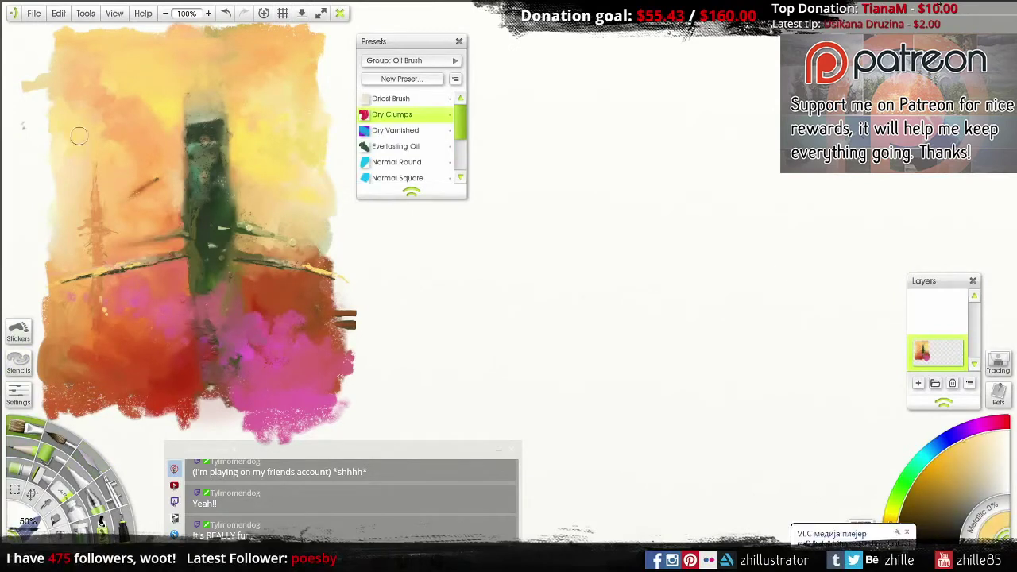
pyautogui.moveTo(272, 62)
pyautogui.mouseDown()
pyautogui.moveTo(267, 48)
pyautogui.moveTo(274, 39)
pyautogui.moveTo(282, 50)
pyautogui.mouseUp()
# Step: Blend the pale patches into the upper sky and the lower-left corner with the Palette Knife
pyautogui.press('k')
pyautogui.moveTo(150, 183)
pyautogui.mouseDown()
pyautogui.moveTo(149, 155)
pyautogui.moveTo(150, 181)
pyautogui.mouseUp()
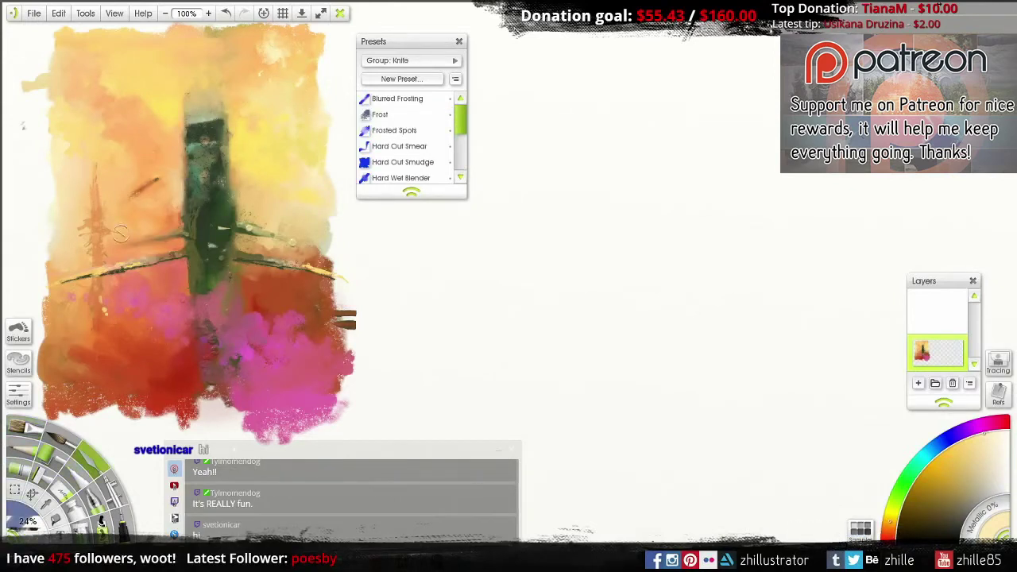
pyautogui.moveTo(116, 332)
pyautogui.mouseDown()
pyautogui.moveTo(64, 350)
pyautogui.moveTo(87, 333)
pyautogui.moveTo(68, 327)
pyautogui.moveTo(71, 318)
pyautogui.mouseUp()
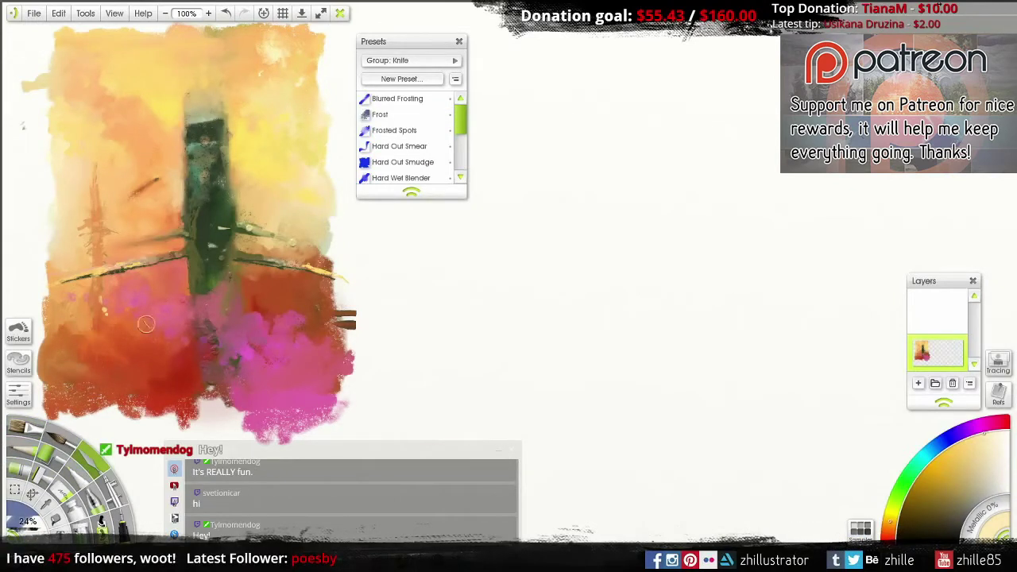
# Step: Sample orange-yellow, red-orange, orange and yellow from the painting with the blending marker
pyautogui.press('f')
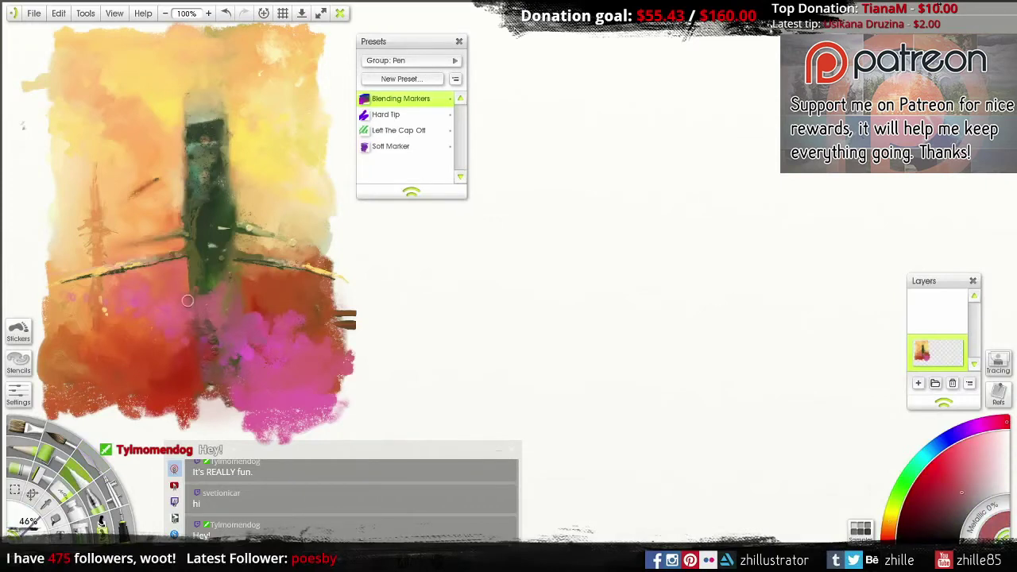
pyautogui.keyDown('alt'); pyautogui.click(267, 308); pyautogui.keyUp('alt')
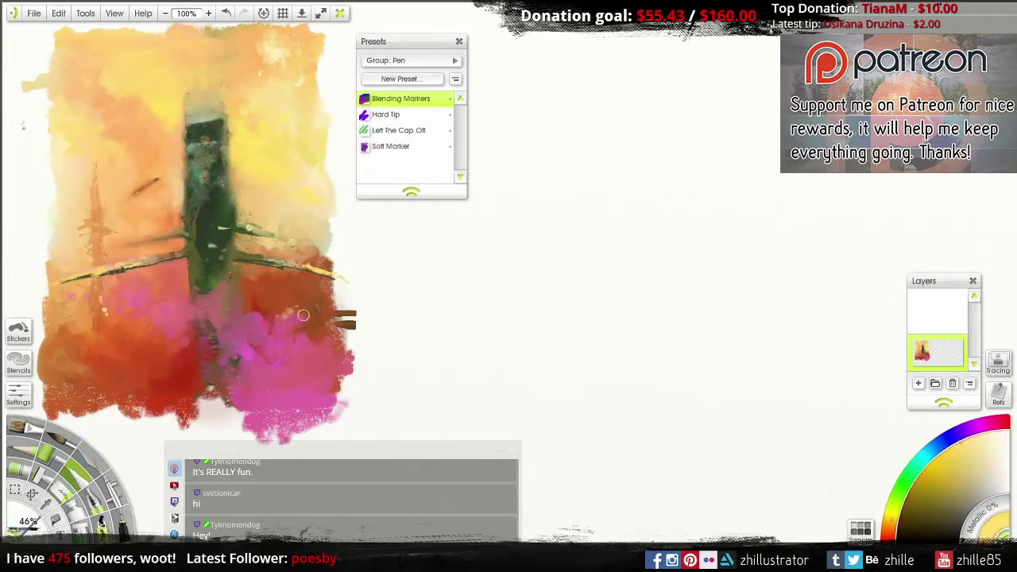
pyautogui.keyDown('alt'); pyautogui.click(302, 315); pyautogui.keyUp('alt')
pyautogui.keyDown('alt'); pyautogui.click(97, 191); pyautogui.keyUp('alt')
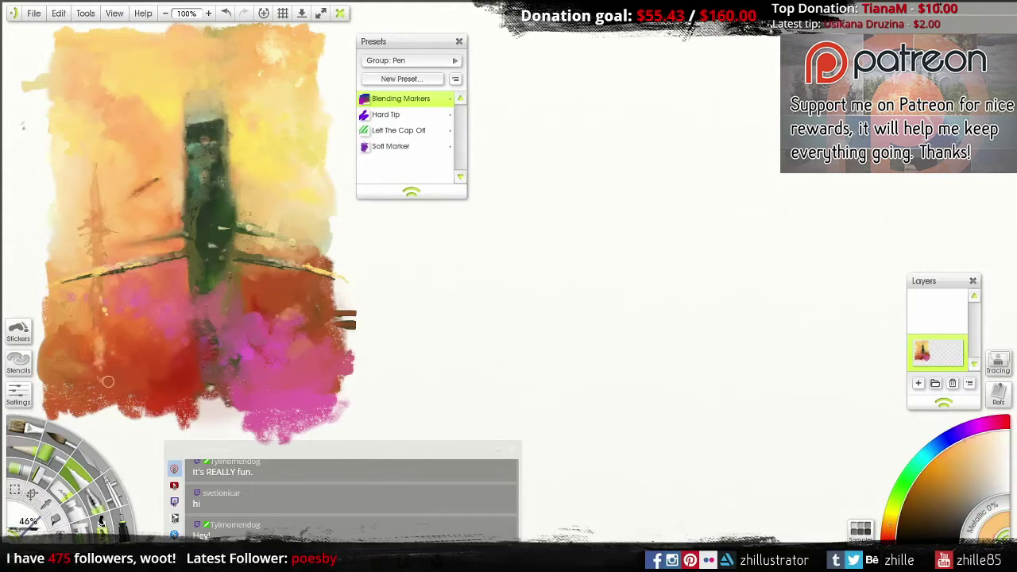
pyautogui.keyDown('alt'); pyautogui.click(131, 119); pyautogui.keyUp('alt')
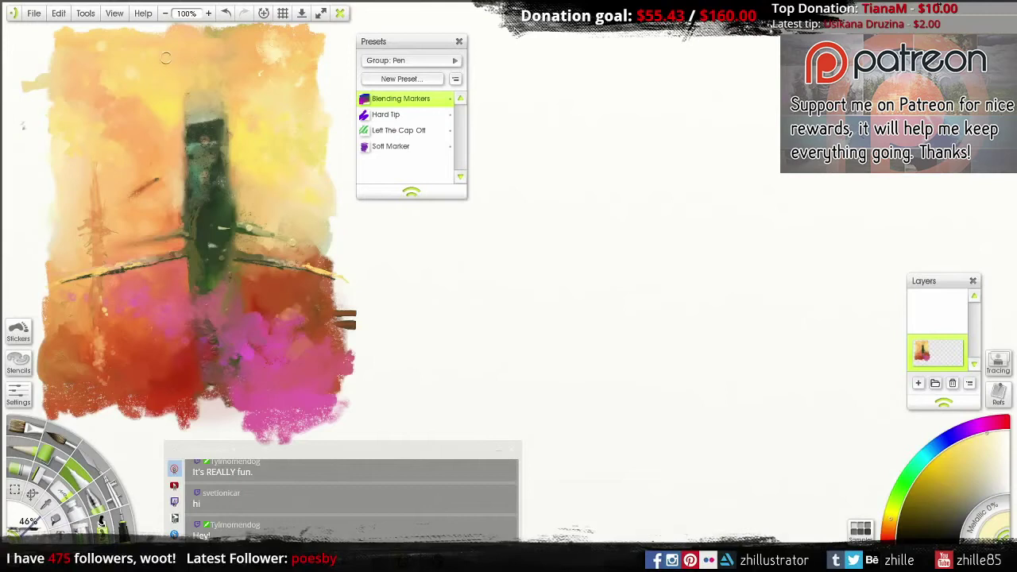
pyautogui.click(46, 453)
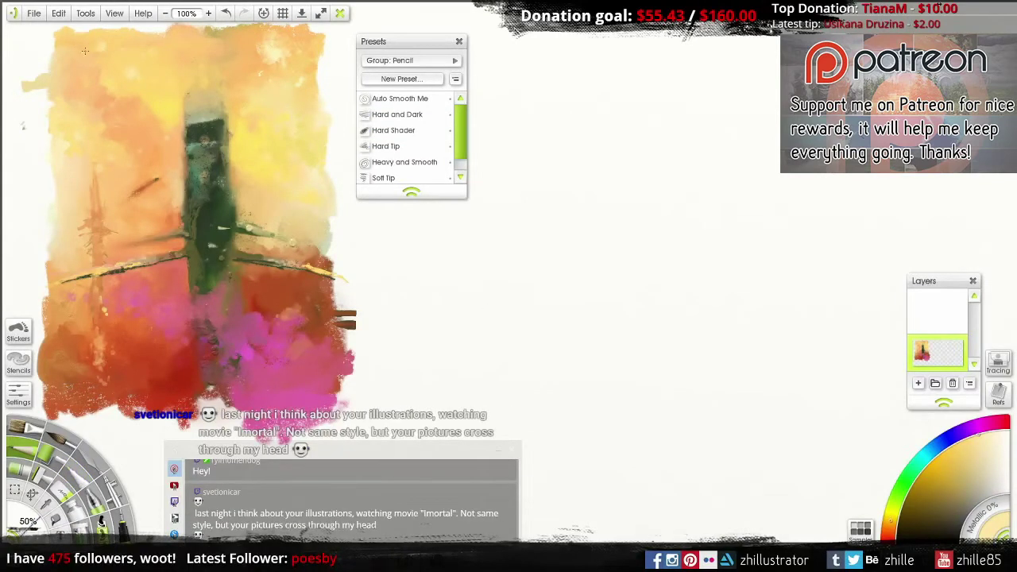
# Step: Pick pale yellow and yellow-orange sky colours while alternating Pencil and Palette Knife
pyautogui.keyDown('alt'); pyautogui.click(102, 47); pyautogui.keyUp('alt')
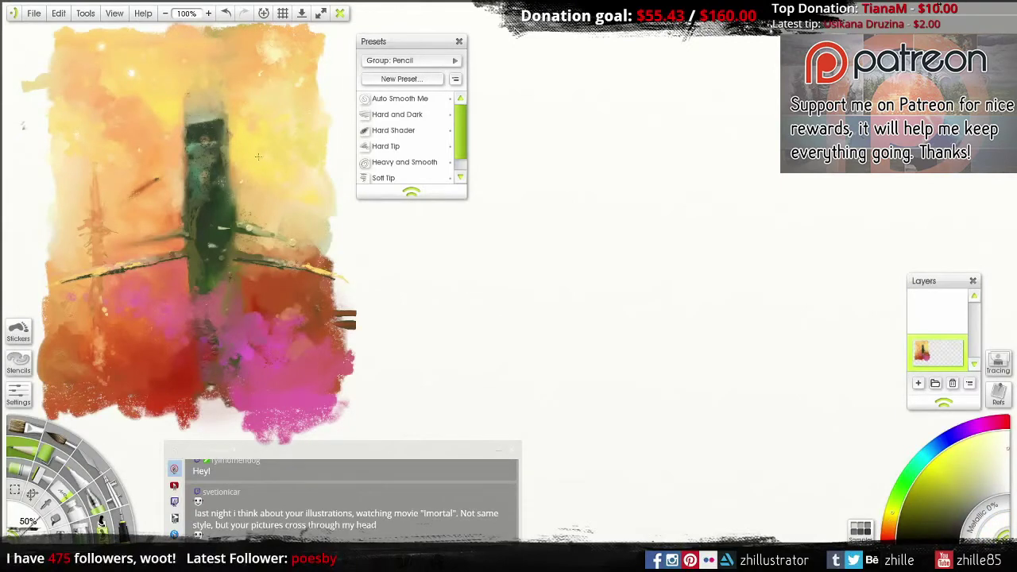
pyautogui.click(94, 467)
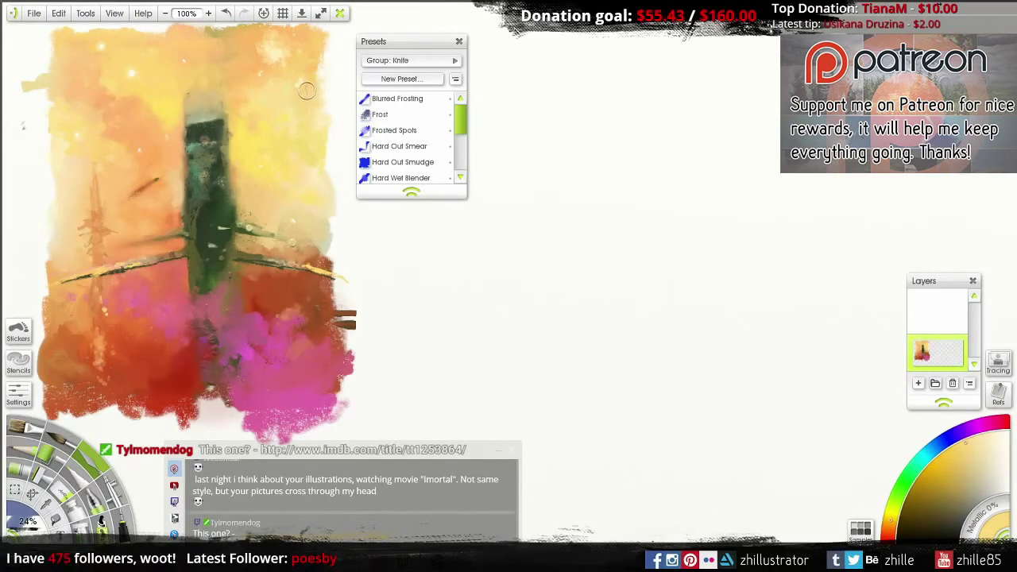
pyautogui.keyDown('alt'); pyautogui.click(326, 65); pyautogui.keyUp('alt')
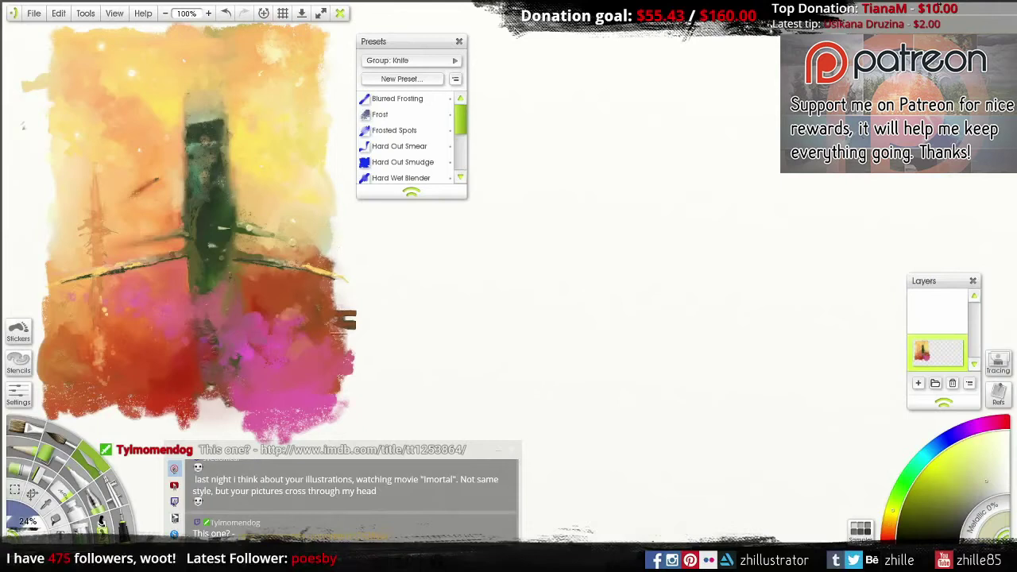
pyautogui.press('p')
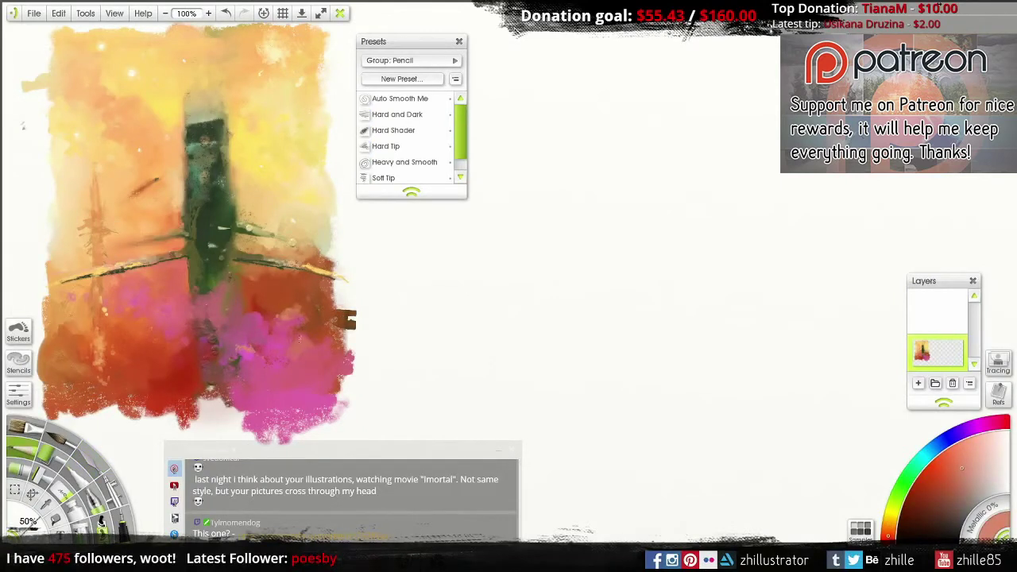
pyautogui.keyDown('alt'); pyautogui.click(155, 278); pyautogui.keyUp('alt')
pyautogui.press('k')
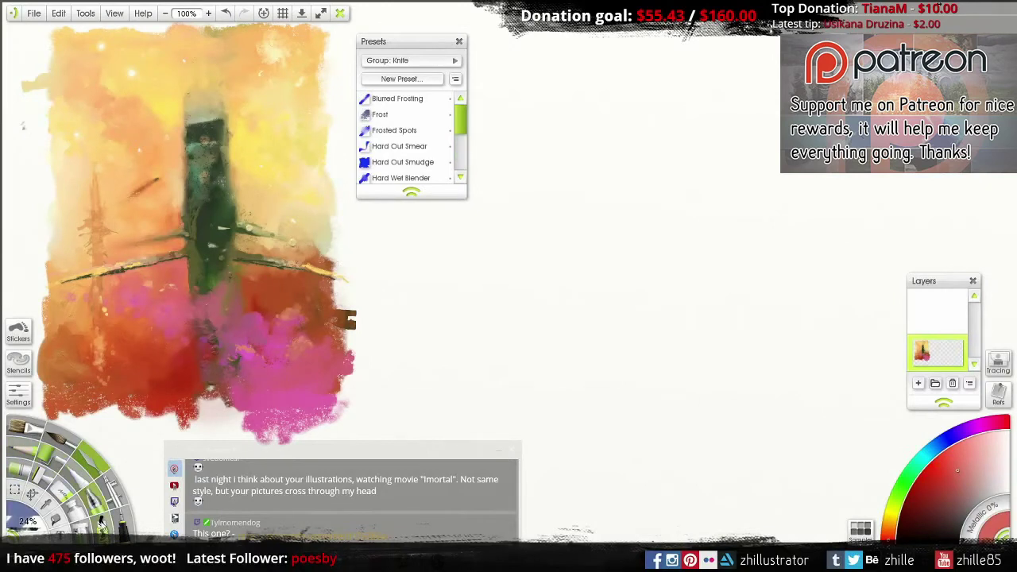
pyautogui.press('f')
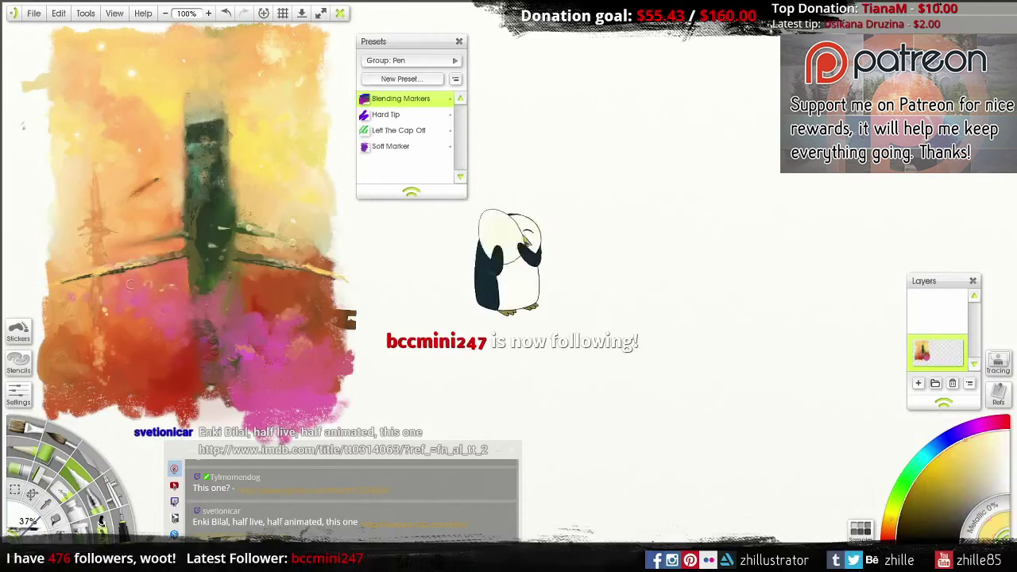
# Step: Sample golden, red, orange-brown and orange tones from the painting to blend the warm areas
pyautogui.keyDown('alt'); pyautogui.click(161, 299); pyautogui.keyUp('alt')
pyautogui.keyDown('alt'); pyautogui.click(210, 349); pyautogui.keyUp('alt')
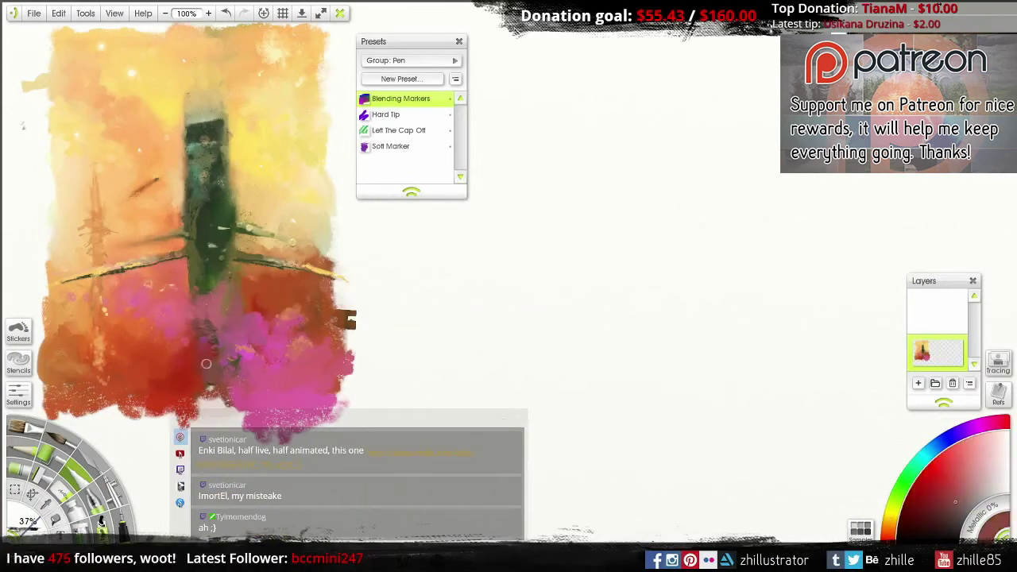
pyautogui.keyDown('alt'); pyautogui.click(209, 318); pyautogui.keyUp('alt')
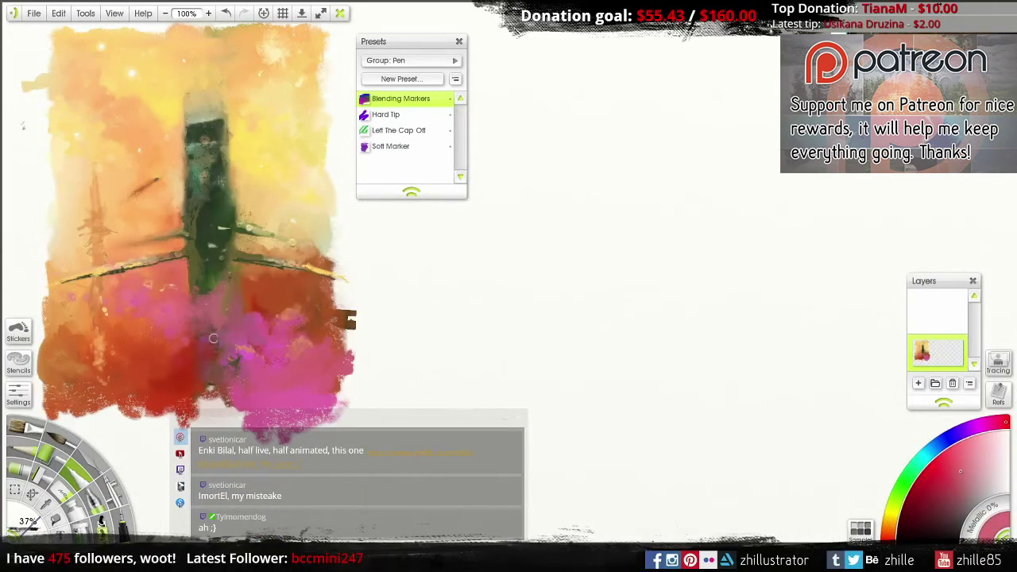
pyautogui.keyDown('alt'); pyautogui.click(169, 292); pyautogui.keyUp('alt')
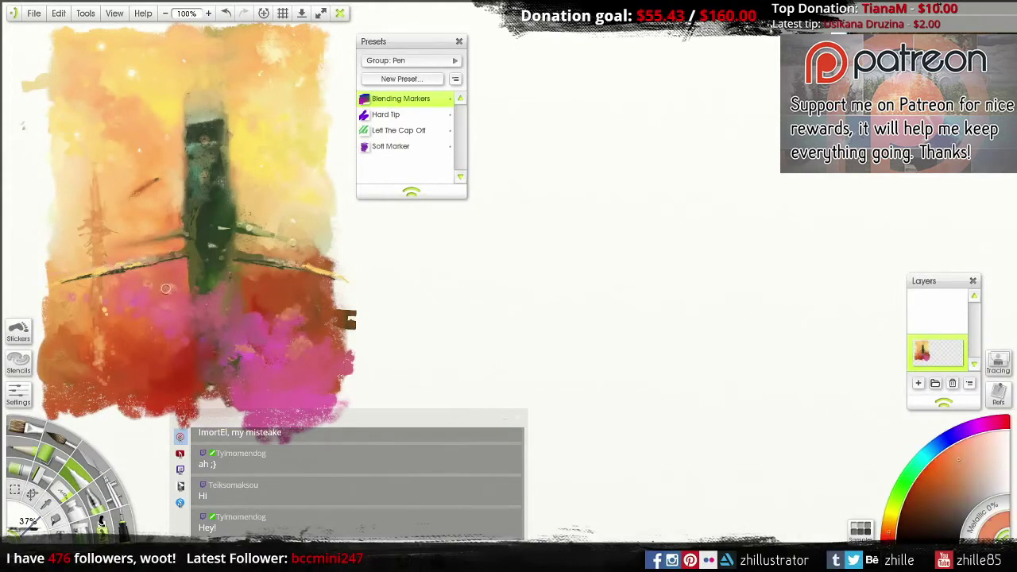
pyautogui.keyDown('alt'); pyautogui.click(154, 290); pyautogui.keyUp('alt')
pyautogui.keyDown('alt'); pyautogui.click(141, 291); pyautogui.keyUp('alt')
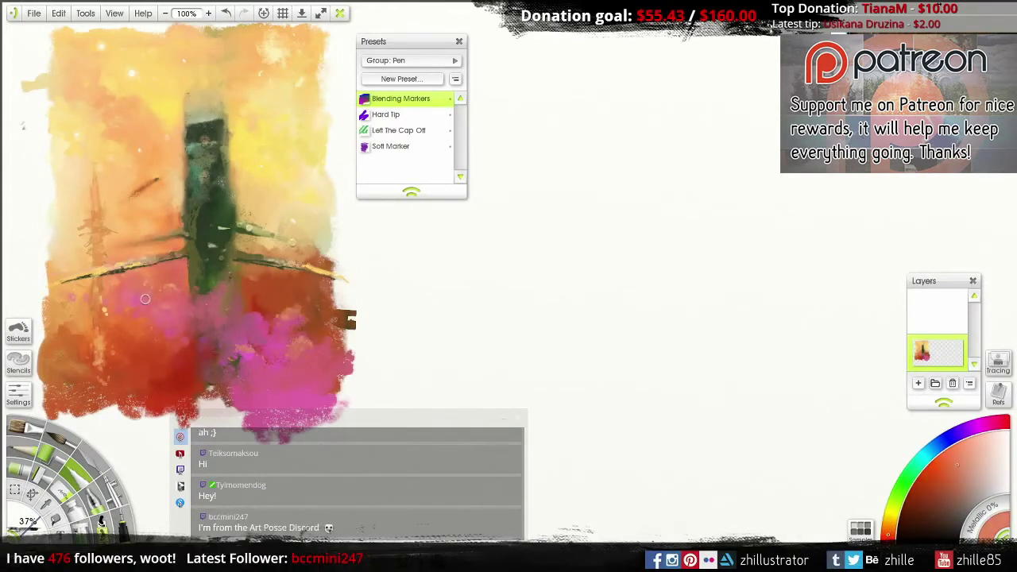
pyautogui.keyDown('alt'); pyautogui.click(124, 245); pyautogui.keyUp('alt')
pyautogui.keyDown('alt'); pyautogui.click(166, 291); pyautogui.keyUp('alt')
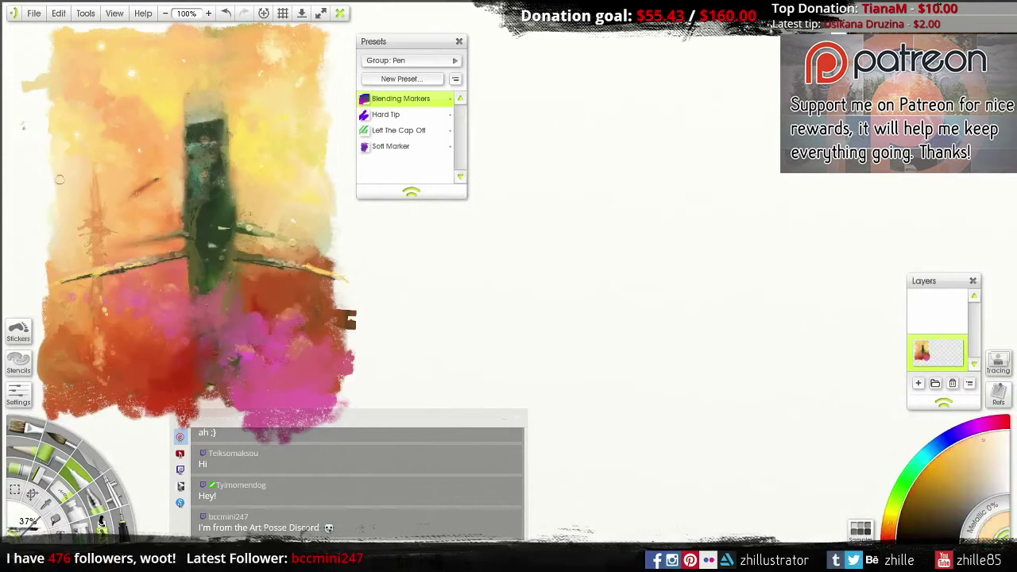
pyautogui.keyDown('alt'); pyautogui.click(84, 228); pyautogui.keyUp('alt')
pyautogui.keyDown('alt'); pyautogui.click(98, 218); pyautogui.keyUp('alt')
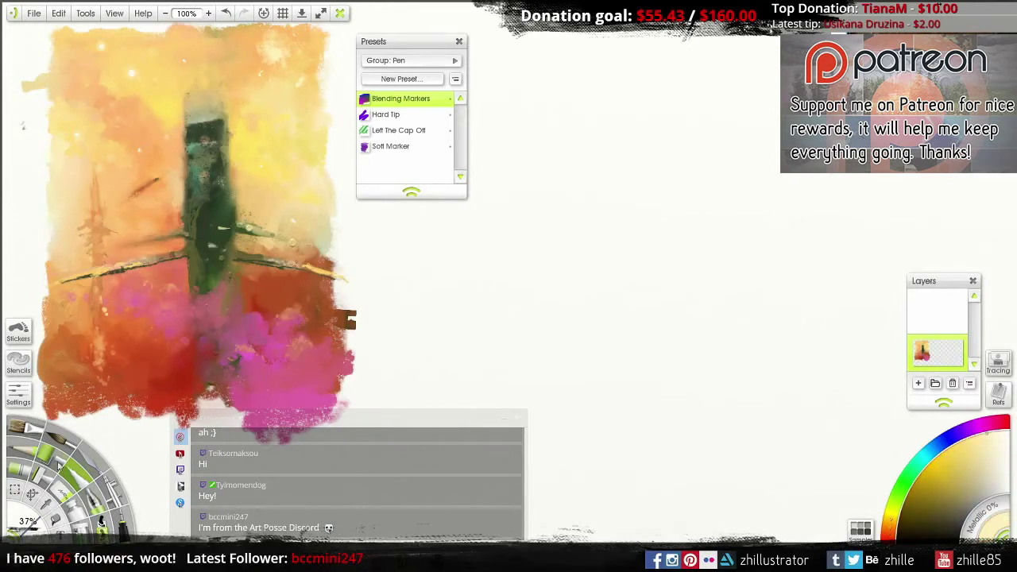
pyautogui.click(39, 435)
# Step: Lay pale orange Dry Clumps oil strokes down the sky left of the tower using a smaller brush
pyautogui.click(395, 146)
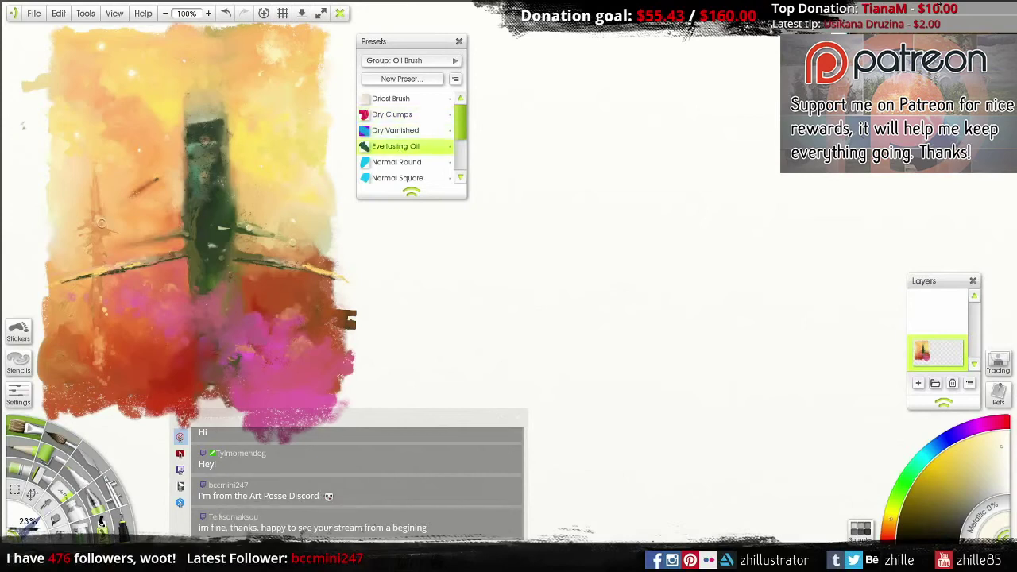
pyautogui.press('[')
pyautogui.keyDown('alt'); pyautogui.click(97, 222); pyautogui.keyUp('alt')
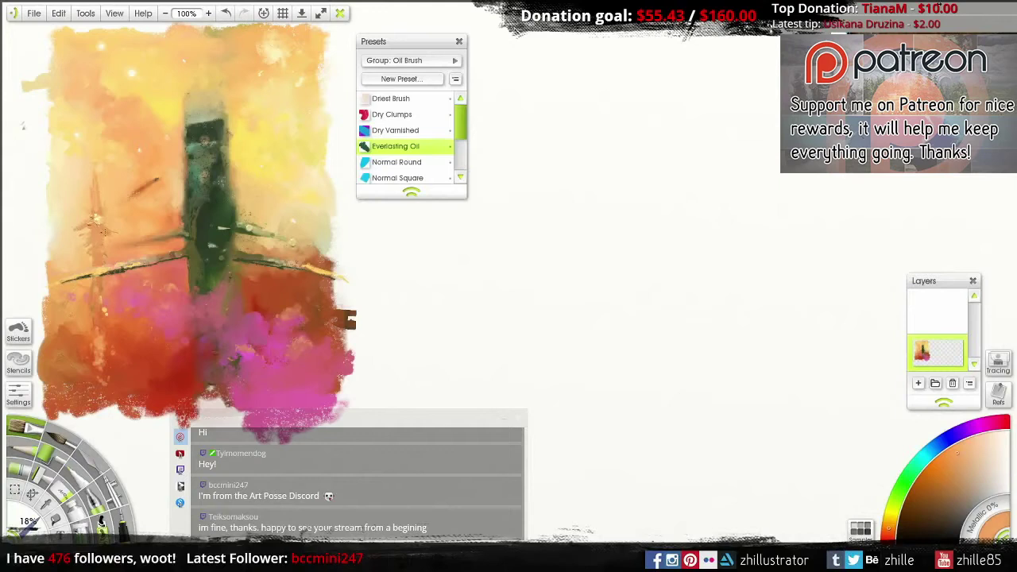
pyautogui.press('2')
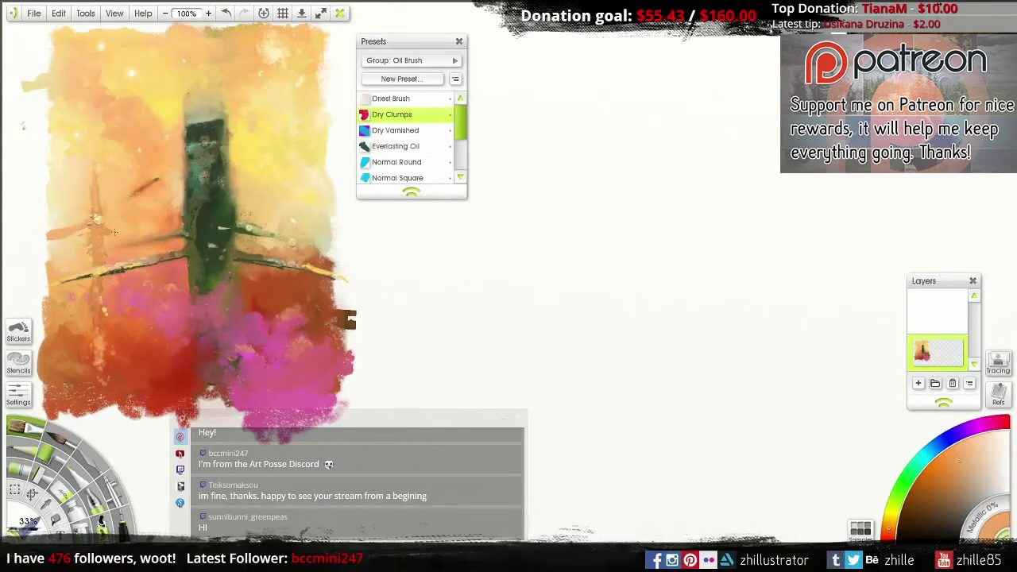
pyautogui.keyDown('alt'); pyautogui.click(64, 232); pyautogui.keyUp('alt')
pyautogui.keyDown('alt'); pyautogui.click(79, 228); pyautogui.keyUp('alt')
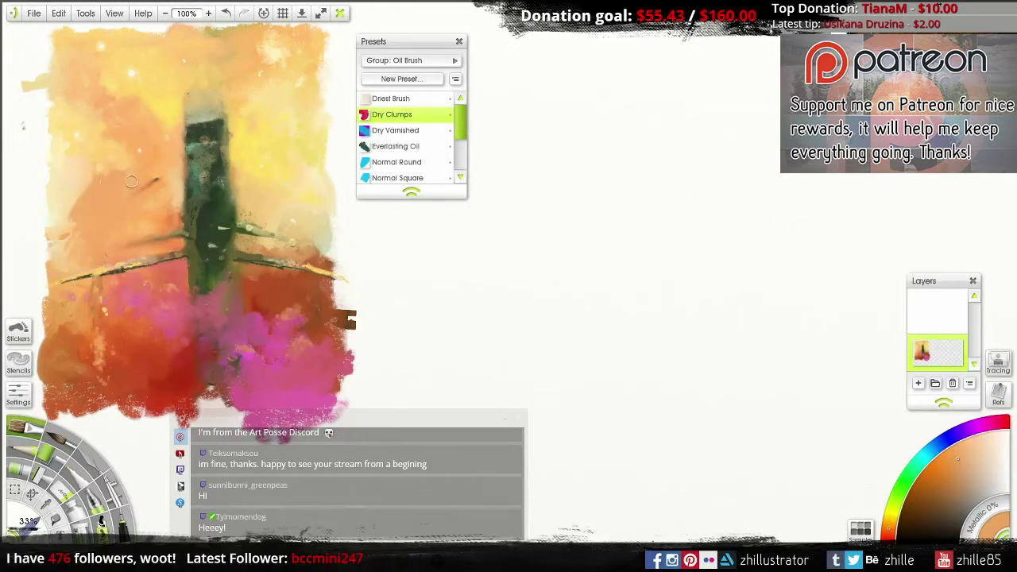
pyautogui.moveTo(131, 181)
pyautogui.mouseDown()
pyautogui.moveTo(92, 229)
pyautogui.moveTo(76, 208)
pyautogui.moveTo(108, 293)
pyautogui.moveTo(60, 283)
pyautogui.moveTo(104, 366)
pyautogui.moveTo(158, 185)
pyautogui.moveTo(83, 222)
pyautogui.moveTo(55, 216)
pyautogui.moveTo(78, 192)
pyautogui.moveTo(109, 234)
pyautogui.moveTo(90, 178)
pyautogui.moveTo(51, 201)
pyautogui.moveTo(77, 217)
pyautogui.moveTo(85, 243)
pyautogui.moveTo(60, 161)
pyautogui.moveTo(57, 227)
pyautogui.moveTo(58, 176)
pyautogui.moveTo(86, 201)
pyautogui.moveTo(65, 171)
pyautogui.moveTo(86, 165)
pyautogui.moveTo(60, 151)
pyautogui.moveTo(100, 181)
pyautogui.moveTo(56, 182)
pyautogui.mouseUp()
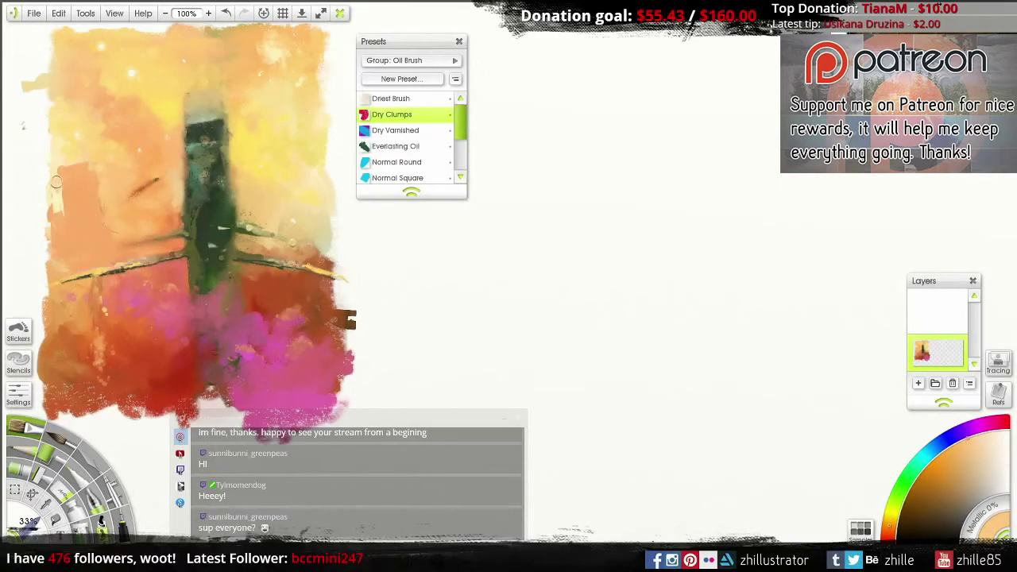
# Step: Try dark green pencil strokes at the upper left and undo them
pyautogui.click(89, 471)
pyautogui.click(75, 481)
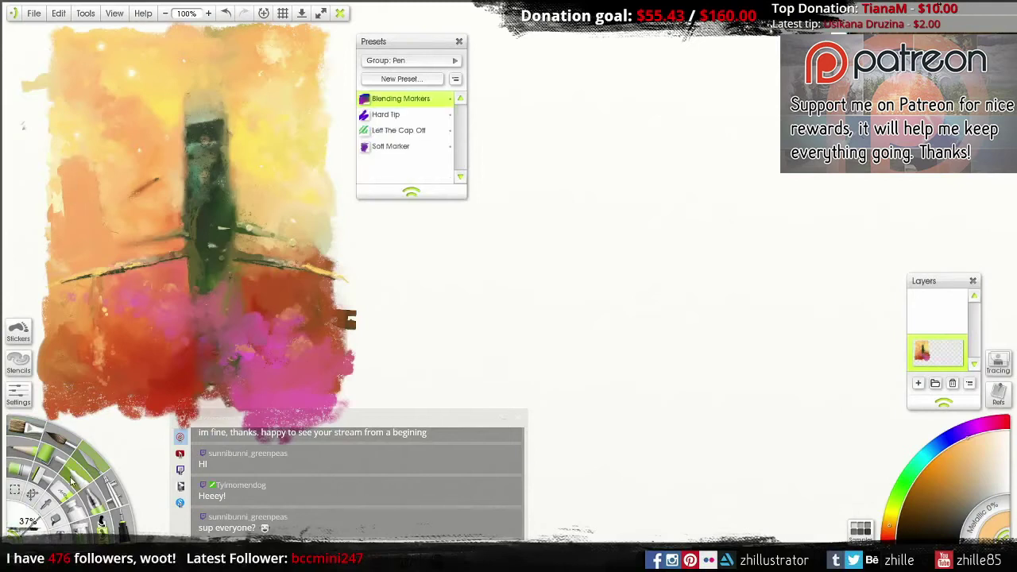
pyautogui.press('p')
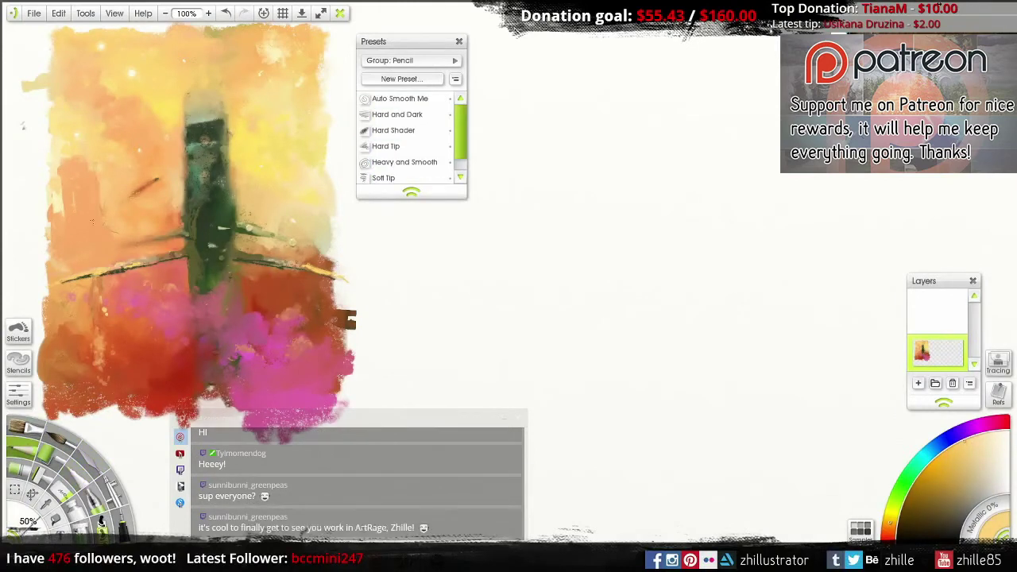
pyautogui.hotkey('ctrl', 'z')
pyautogui.keyDown('alt'); pyautogui.click(210, 212); pyautogui.keyUp('alt')
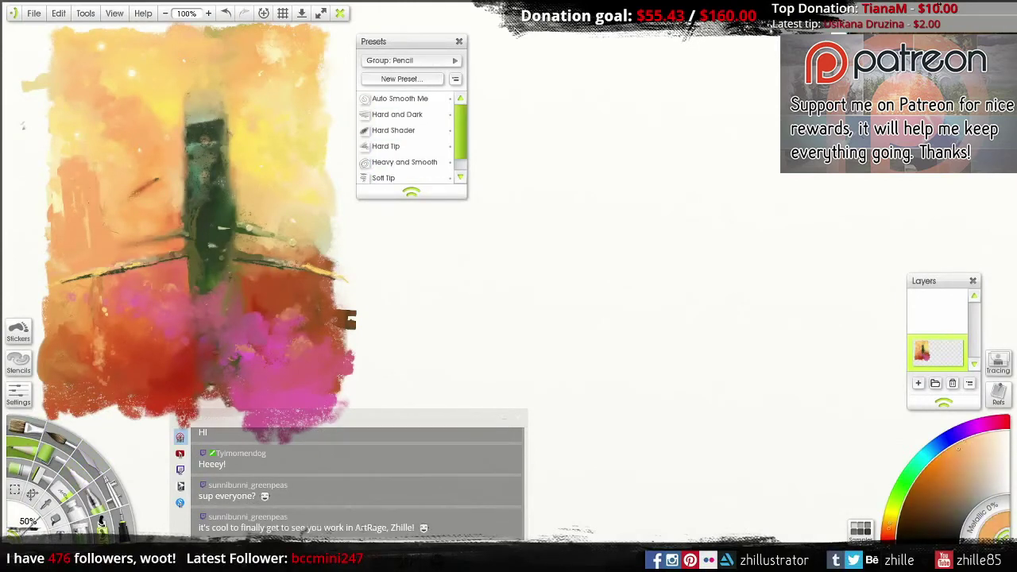
pyautogui.moveTo(67, 176); pyautogui.dragTo(141, 124)
pyautogui.hotkey('ctrl', 'z')
pyautogui.moveTo(115, 215); pyautogui.dragTo(134, 156)
pyautogui.hotkey('ctrl', 'z')
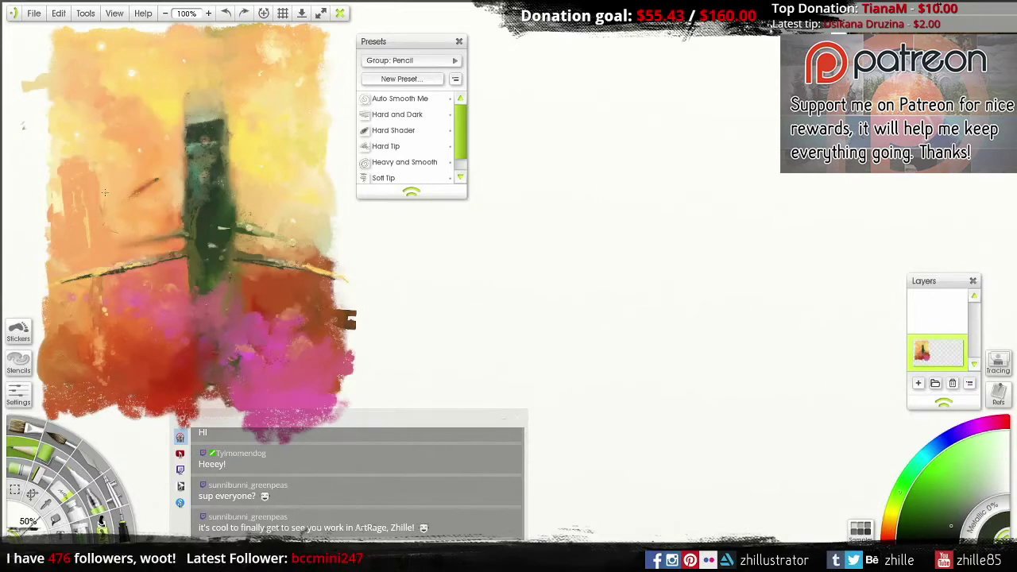
# Step: Sample orange, olive, green and dark red tones from the painting
pyautogui.keyDown('alt'); pyautogui.click(77, 157); pyautogui.keyUp('alt')
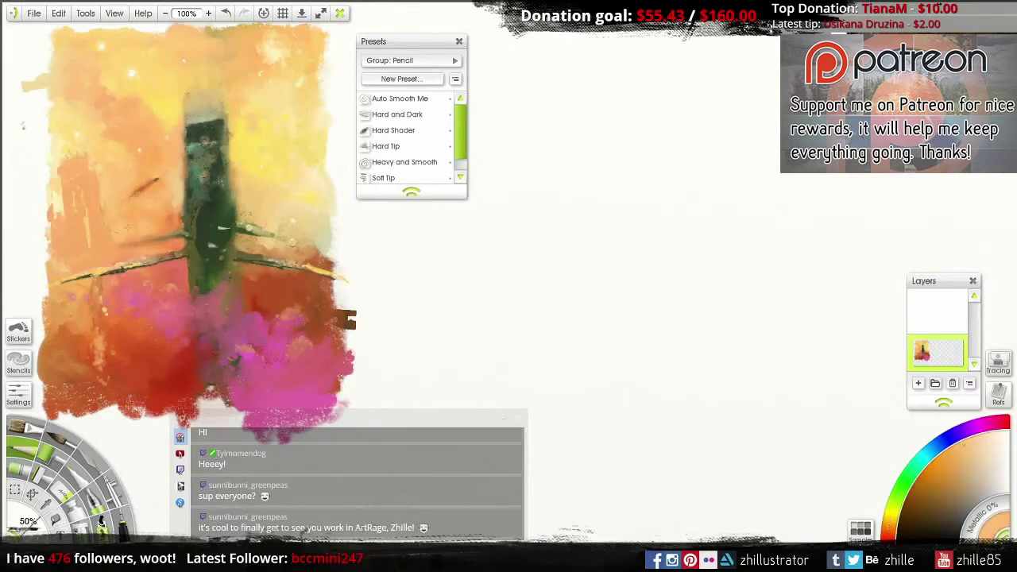
pyautogui.keyDown('alt'); pyautogui.click(272, 236); pyautogui.keyUp('alt')
pyautogui.keyDown('alt'); pyautogui.click(296, 242); pyautogui.keyUp('alt')
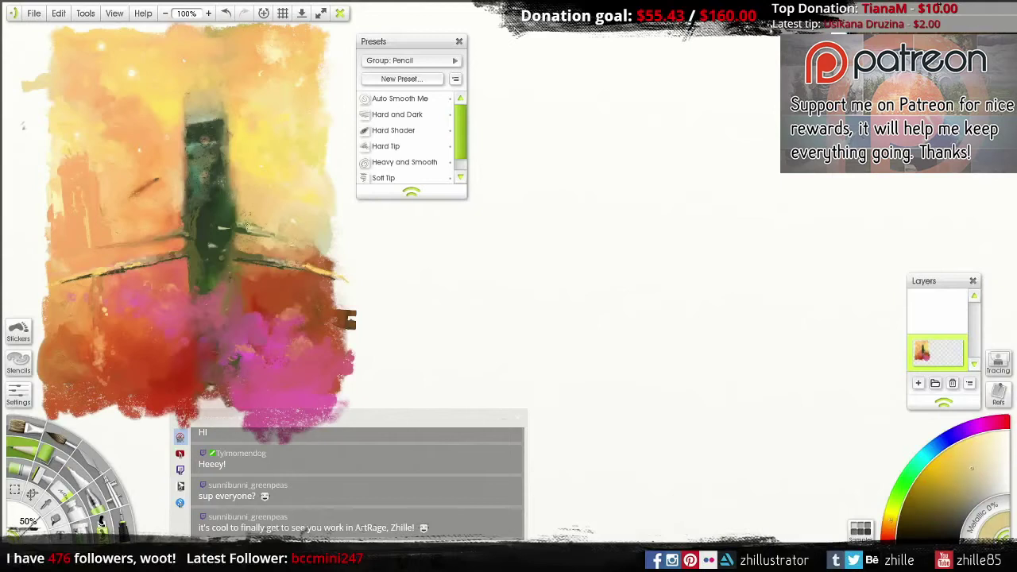
pyautogui.keyDown('alt'); pyautogui.click(215, 279); pyautogui.keyUp('alt')
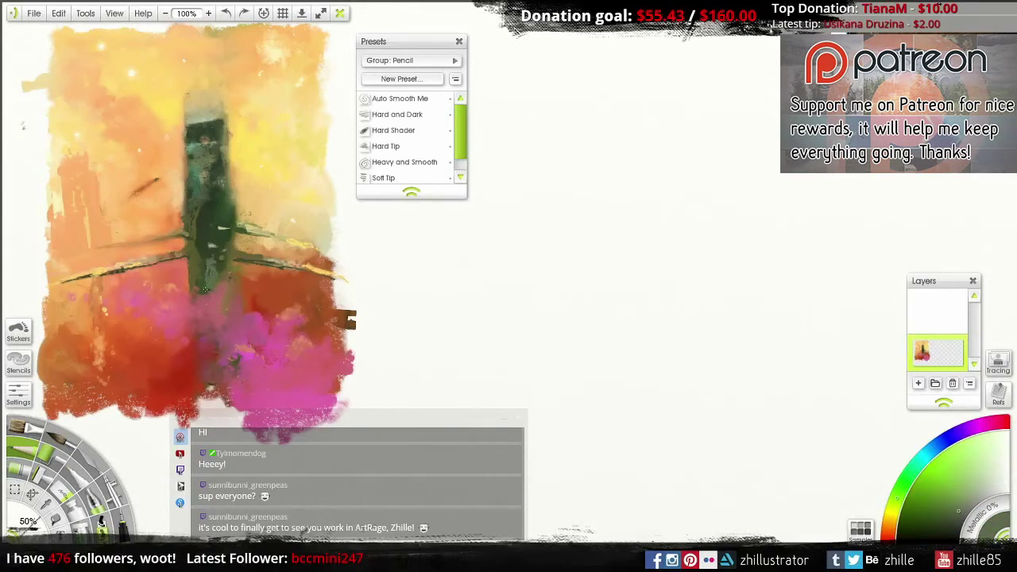
pyautogui.keyDown('alt'); pyautogui.click(191, 257); pyautogui.keyUp('alt')
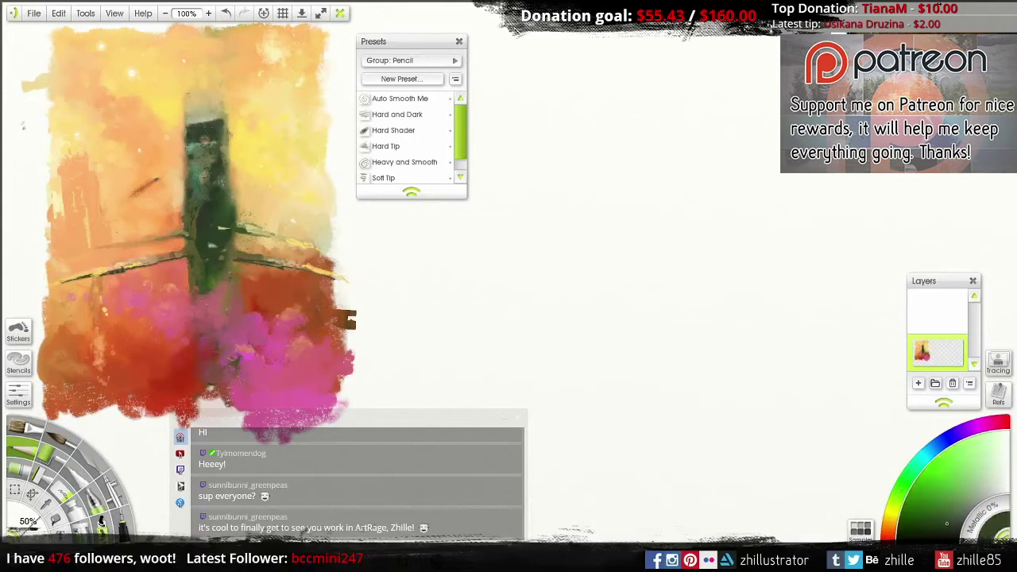
pyautogui.keyDown('alt'); pyautogui.click(232, 349); pyautogui.keyUp('alt')
pyautogui.press('k')
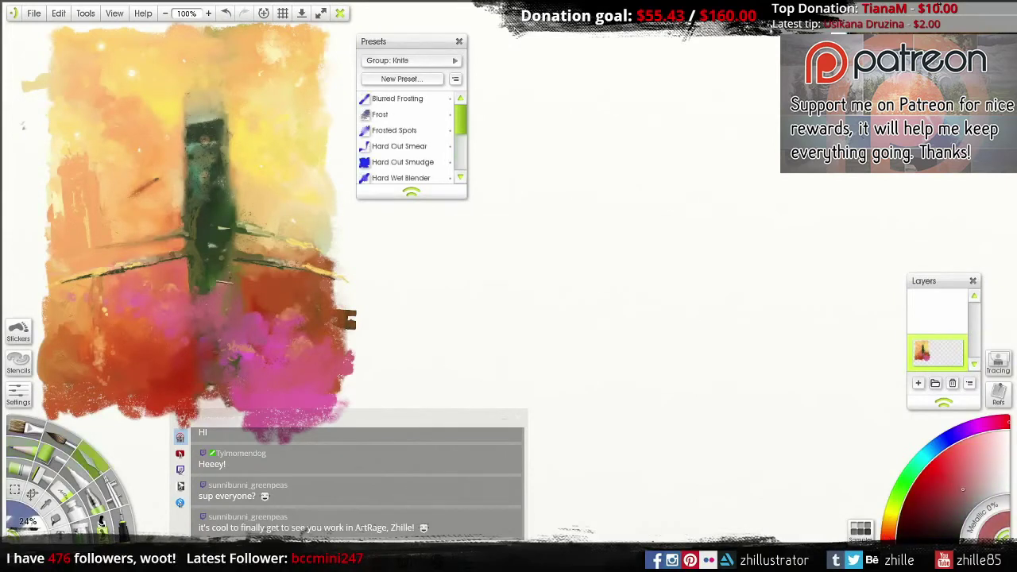
pyautogui.press('p')
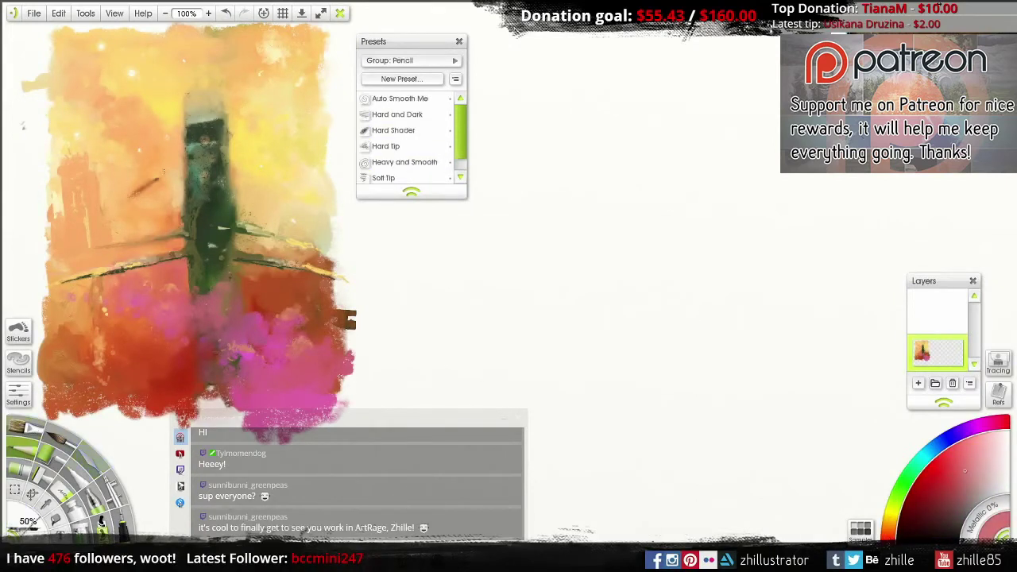
# Step: Sample yellow-orange and pale yellow sky tones, then dark red with the Dry Clumps oil brush
pyautogui.keyDown('alt'); pyautogui.click(99, 32); pyautogui.keyUp('alt')
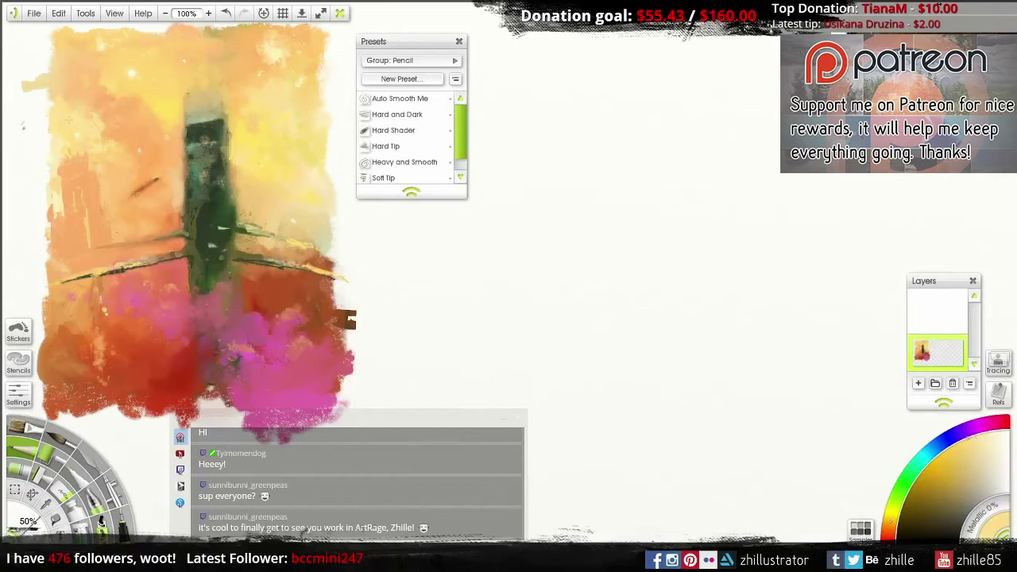
pyautogui.keyDown('alt'); pyautogui.click(157, 114); pyautogui.keyUp('alt')
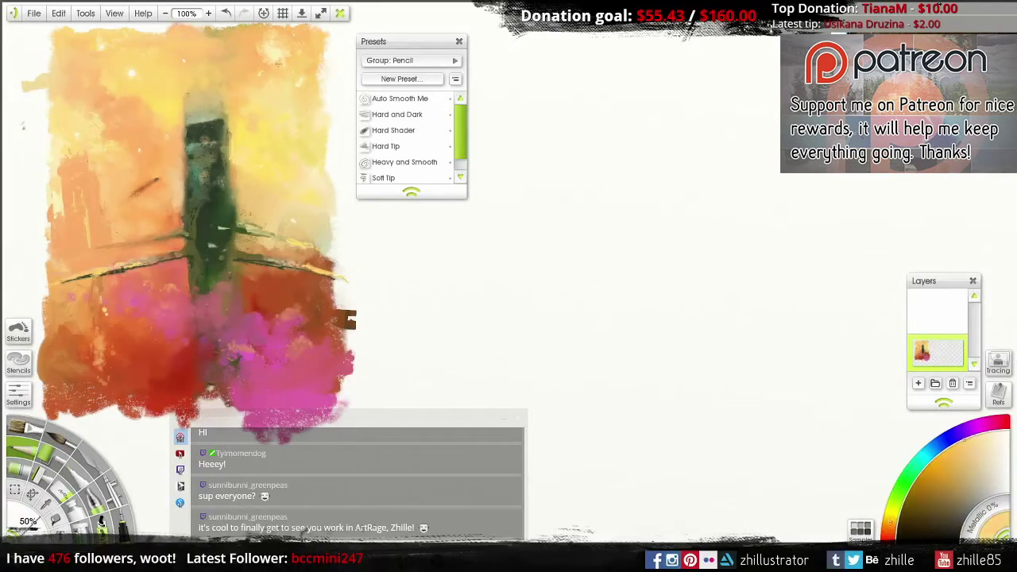
pyautogui.keyDown('alt'); pyautogui.click(162, 120); pyautogui.keyUp('alt')
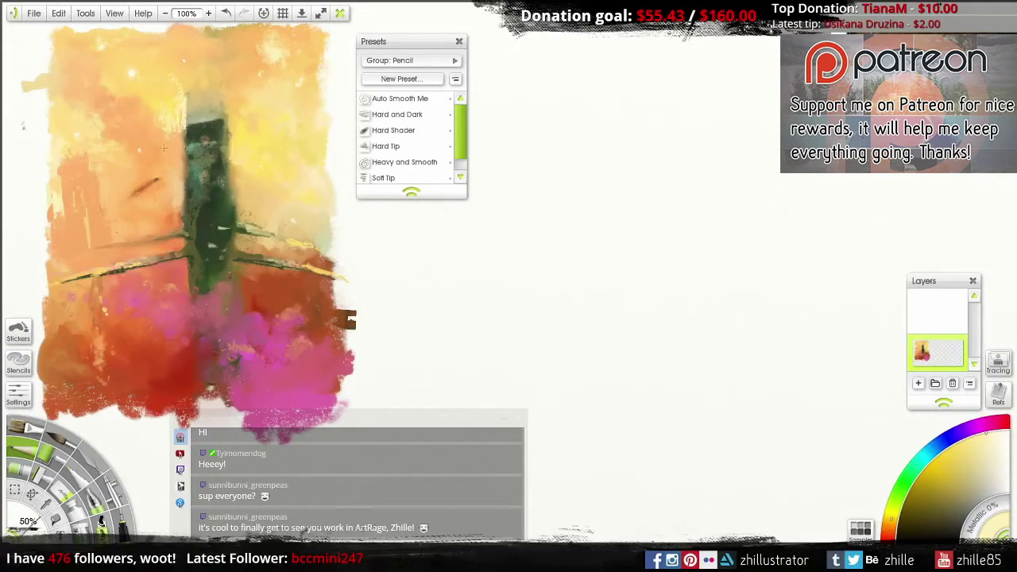
pyautogui.keyDown('alt'); pyautogui.click(187, 97); pyautogui.keyUp('alt')
pyautogui.keyDown('alt'); pyautogui.click(97, 276); pyautogui.keyUp('alt')
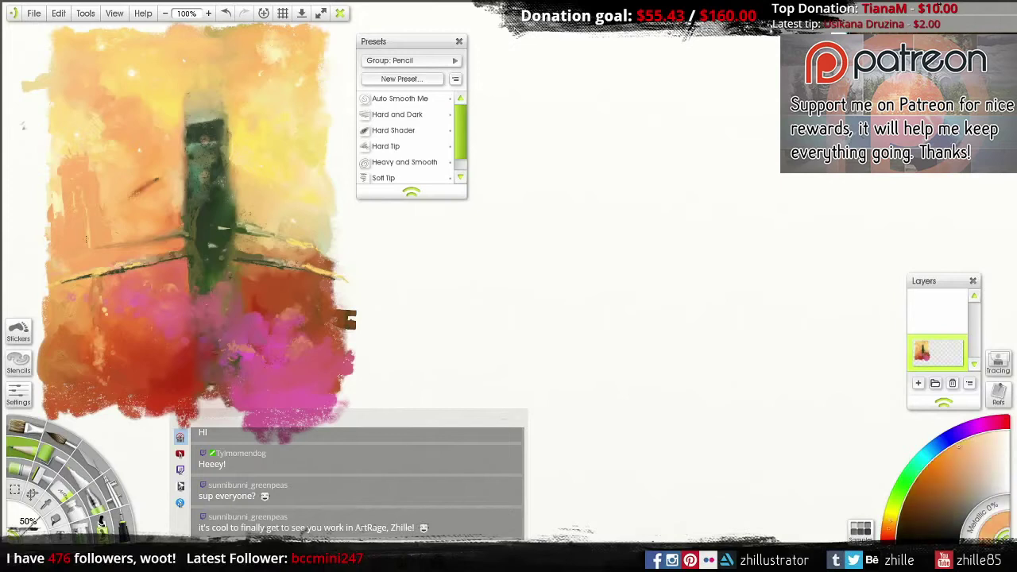
pyautogui.click(30, 446)
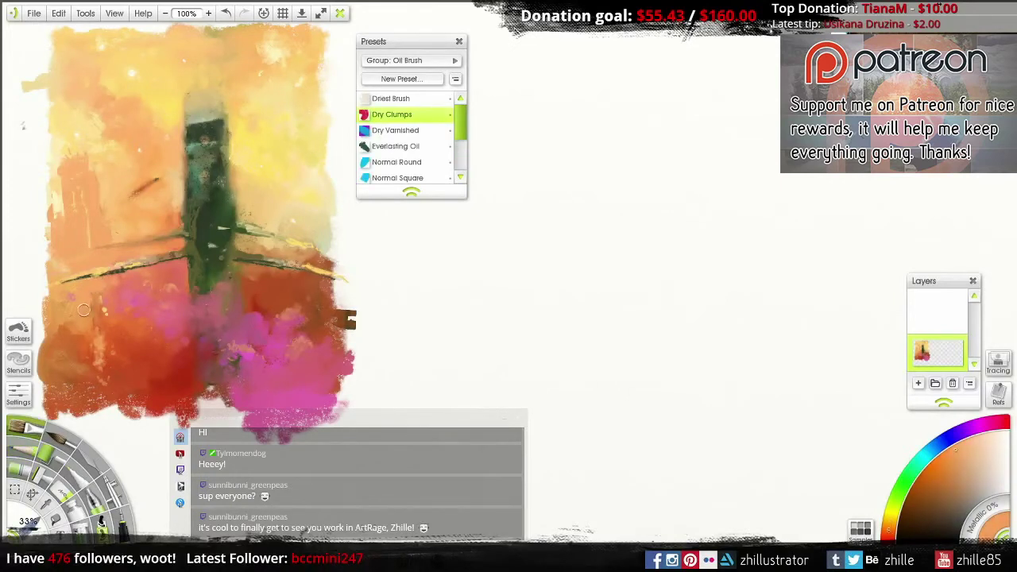
pyautogui.keyDown('alt'); pyautogui.click(119, 354); pyautogui.keyUp('alt')
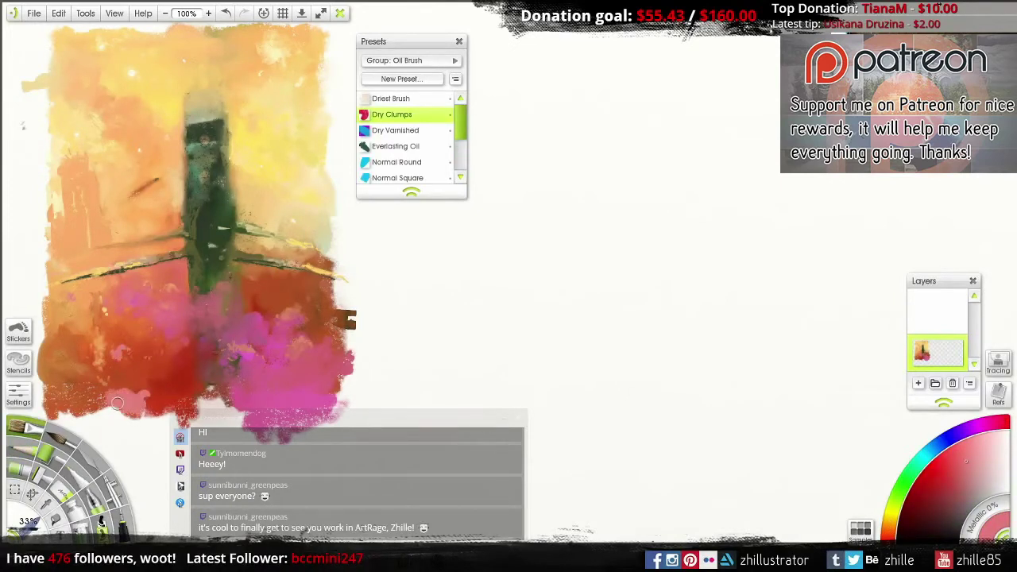
pyautogui.press('k')
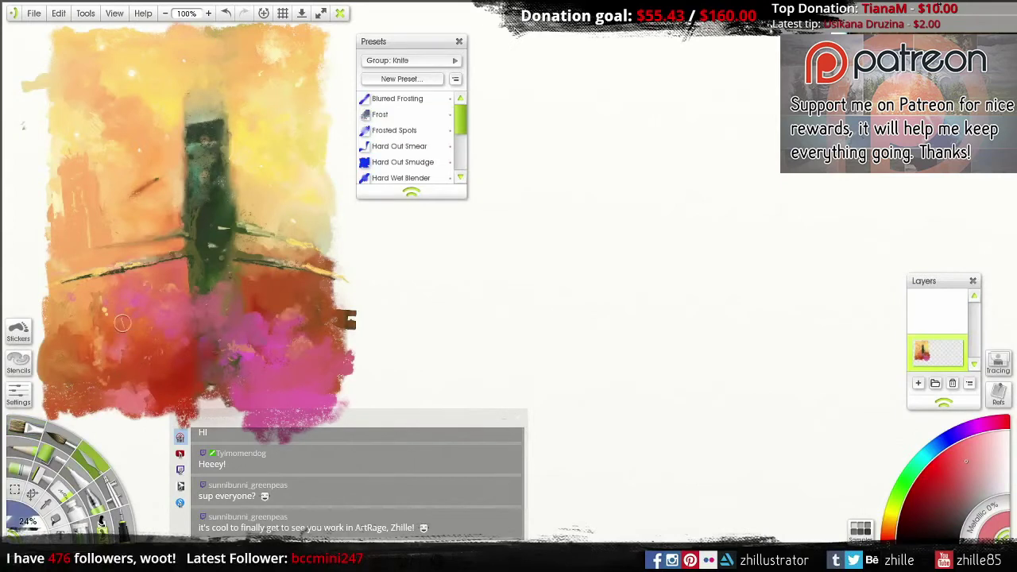
pyautogui.click(33, 433)
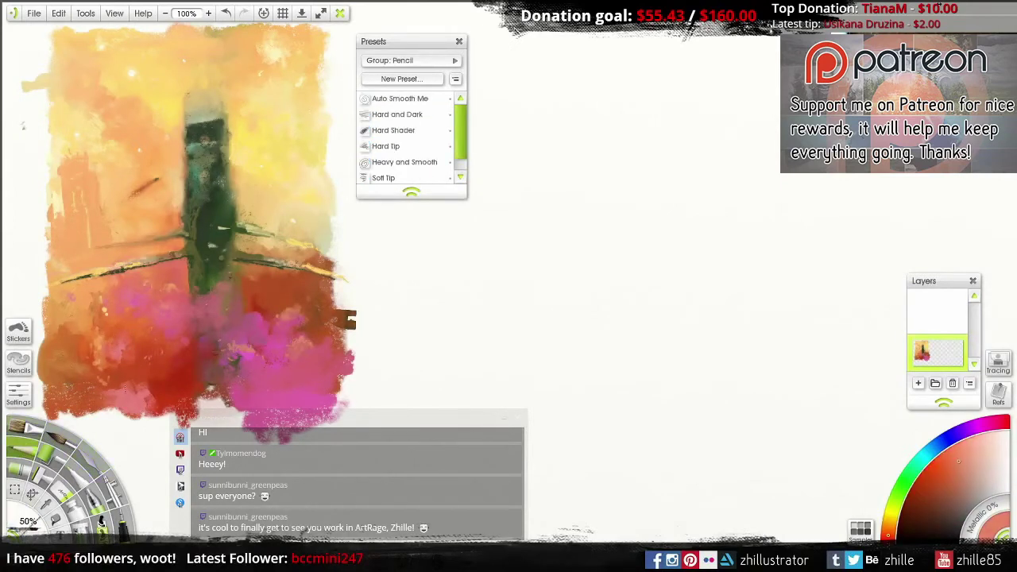
# Step: Paint grey-green wax crayon arcs and dark pencil marks around the figure's head, then undo them
pyautogui.press('y')
pyautogui.keyDown('alt'); pyautogui.click(222, 382); pyautogui.keyUp('alt')
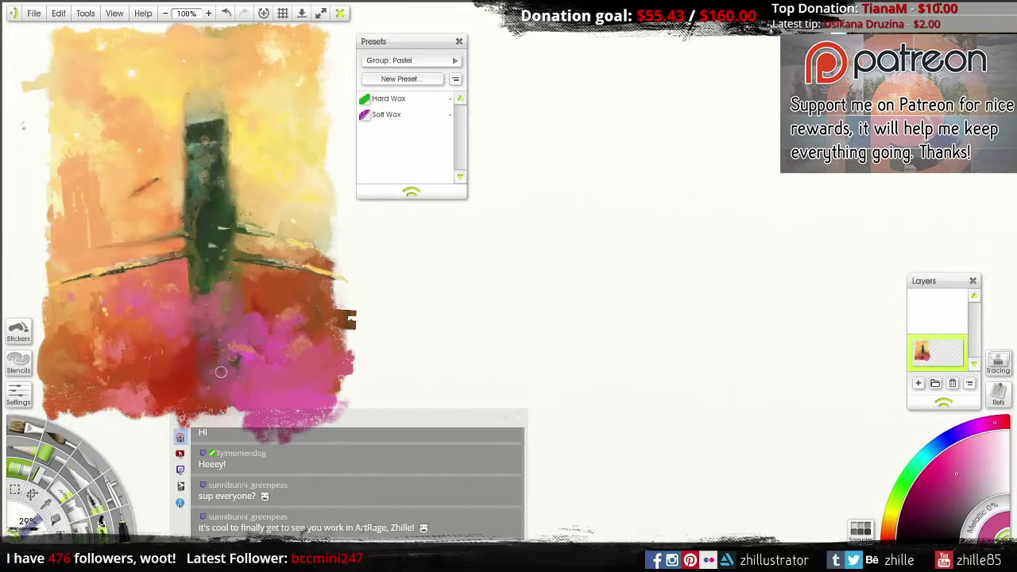
pyautogui.keyDown('alt'); pyautogui.click(144, 272); pyautogui.keyUp('alt')
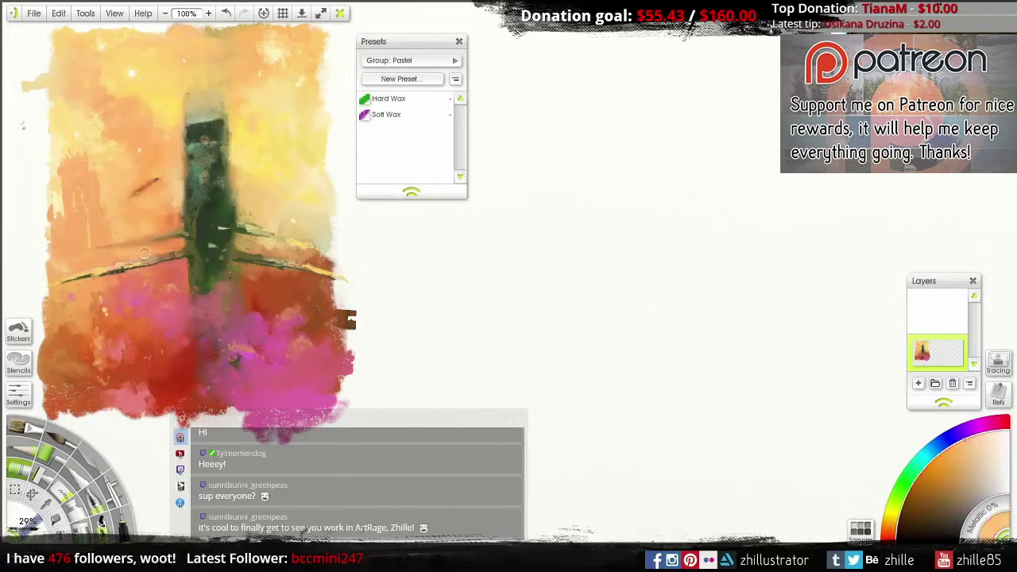
pyautogui.keyDown('alt'); pyautogui.click(184, 81); pyautogui.keyUp('alt')
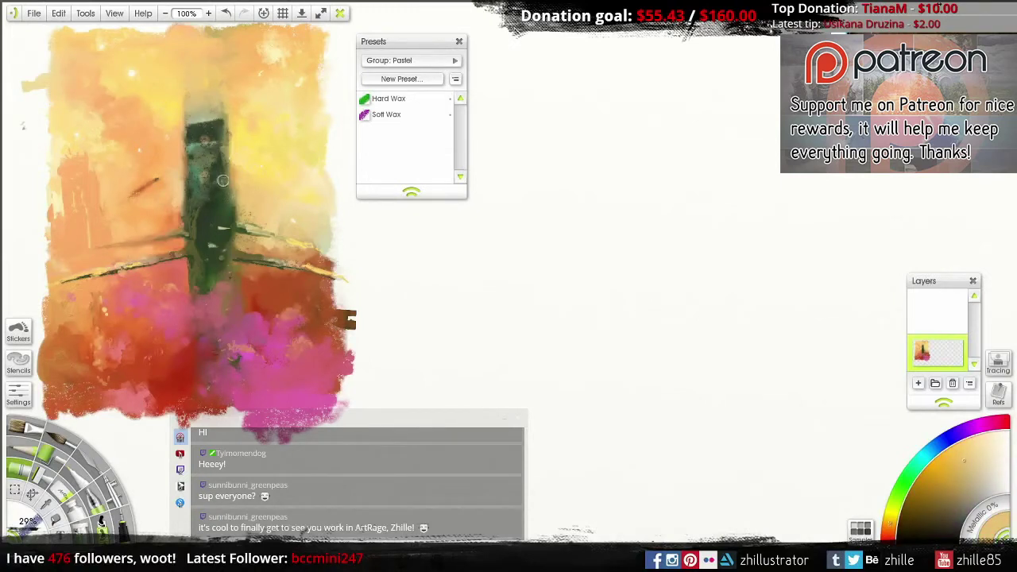
pyautogui.keyDown('alt'); pyautogui.click(225, 127); pyautogui.keyUp('alt')
pyautogui.moveTo(191, 79); pyautogui.dragTo(168, 147)
pyautogui.moveTo(218, 127); pyautogui.dragTo(249, 147)
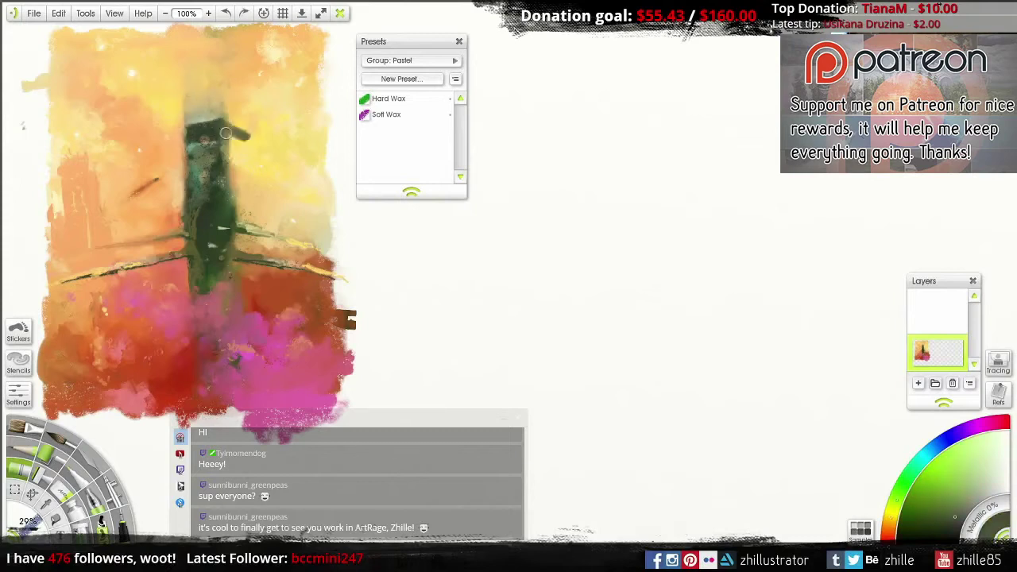
pyautogui.moveTo(195, 80); pyautogui.dragTo(156, 156)
pyautogui.hotkey('ctrl', 'z')
pyautogui.hotkey('ctrl', 'z')
pyautogui.hotkey('ctrl', 'z')
pyautogui.click(40, 444)
pyautogui.moveTo(230, 123); pyautogui.dragTo(257, 110)
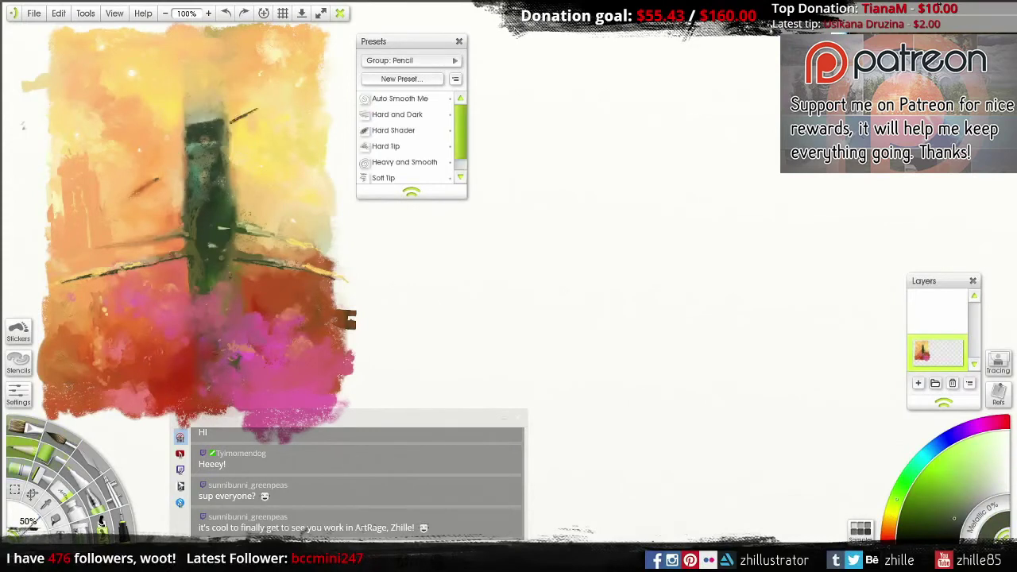
pyautogui.hotkey('ctrl', 'z')
pyautogui.hotkey('ctrl', 'z')
# Step: Add light yellow-green strokes over the figure's dark head, then undo them
pyautogui.keyDown('alt'); pyautogui.click(216, 109); pyautogui.keyUp('alt')
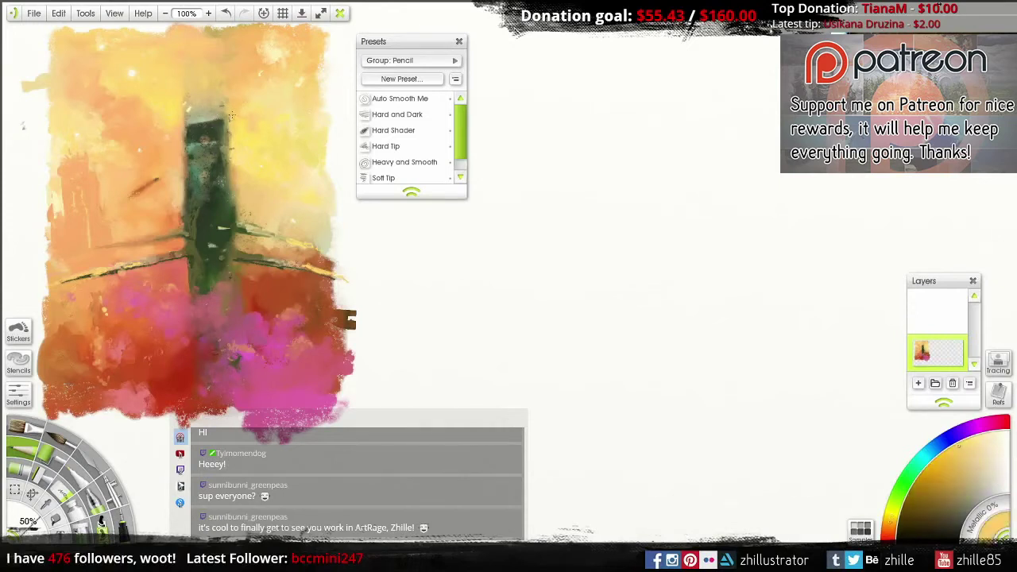
pyautogui.keyDown('alt'); pyautogui.click(175, 180); pyautogui.keyUp('alt')
pyautogui.keyDown('alt'); pyautogui.click(231, 167); pyautogui.keyUp('alt')
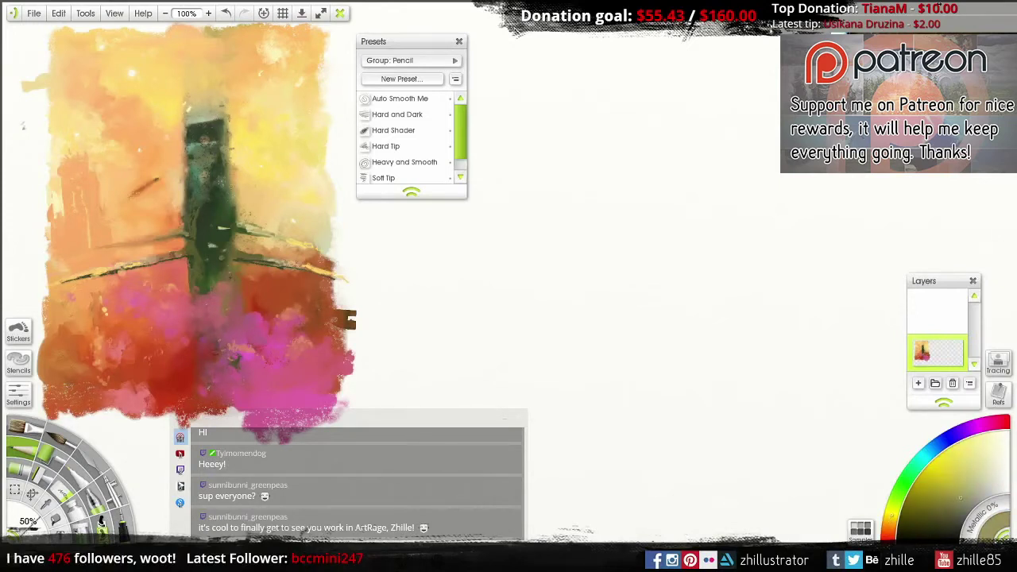
pyautogui.moveTo(191, 125); pyautogui.dragTo(213, 144)
pyautogui.hotkey('ctrl', 'z')
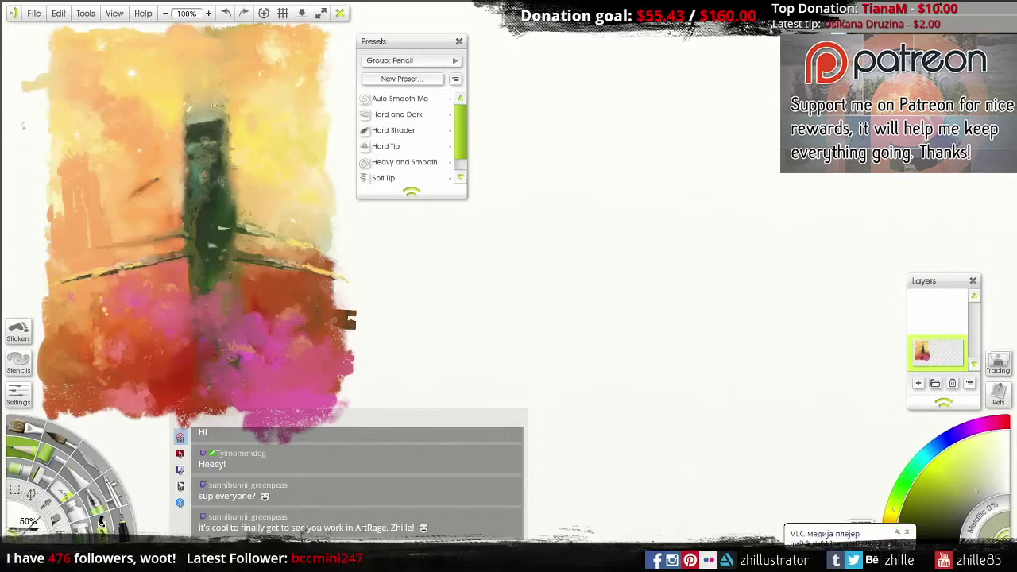
# Step: Pick olive yellow-green and dark red-brown from the painting with the felt marker
pyautogui.press('c')
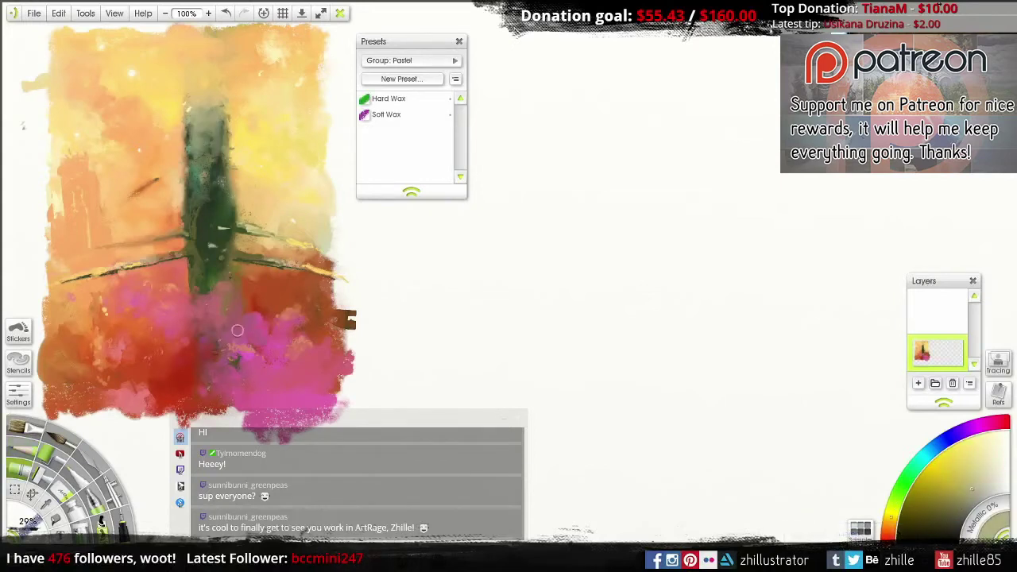
pyautogui.press('f')
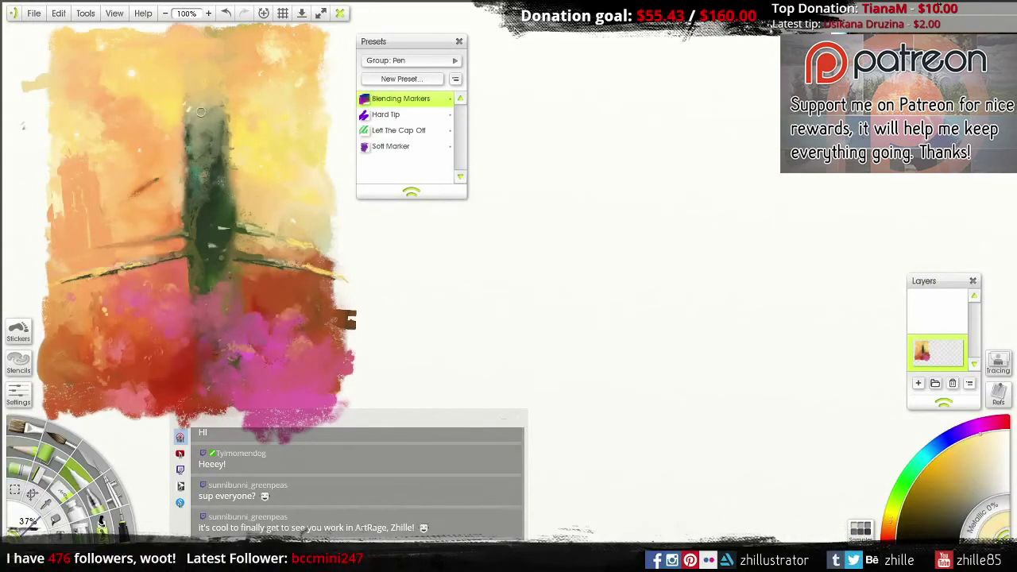
pyautogui.keyDown('alt'); pyautogui.click(206, 221); pyautogui.keyUp('alt')
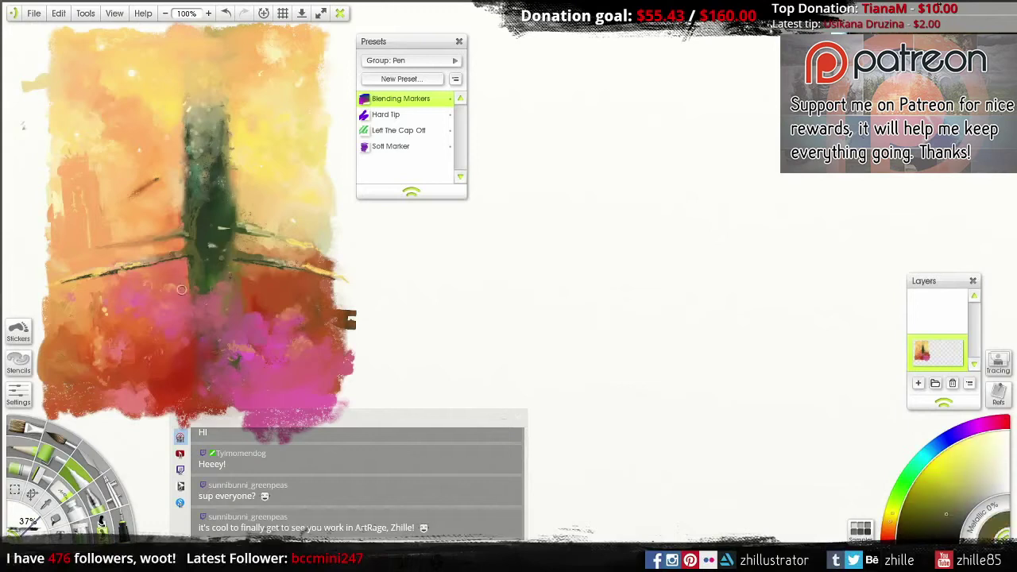
pyautogui.keyDown('alt'); pyautogui.click(210, 396); pyautogui.keyUp('alt')
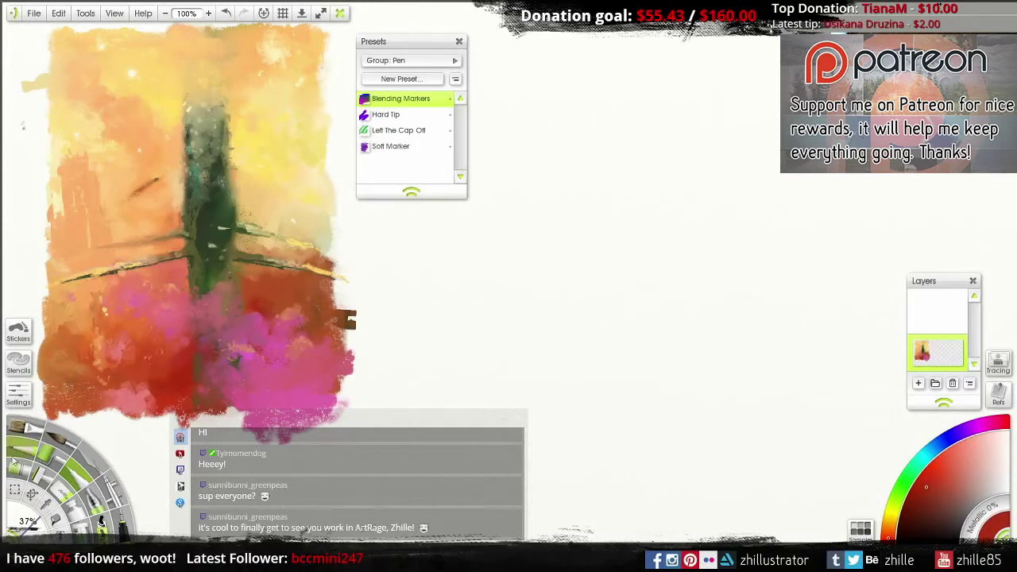
# Step: Test a red wax pastel blob beside the painting and undo it
pyautogui.press('c')
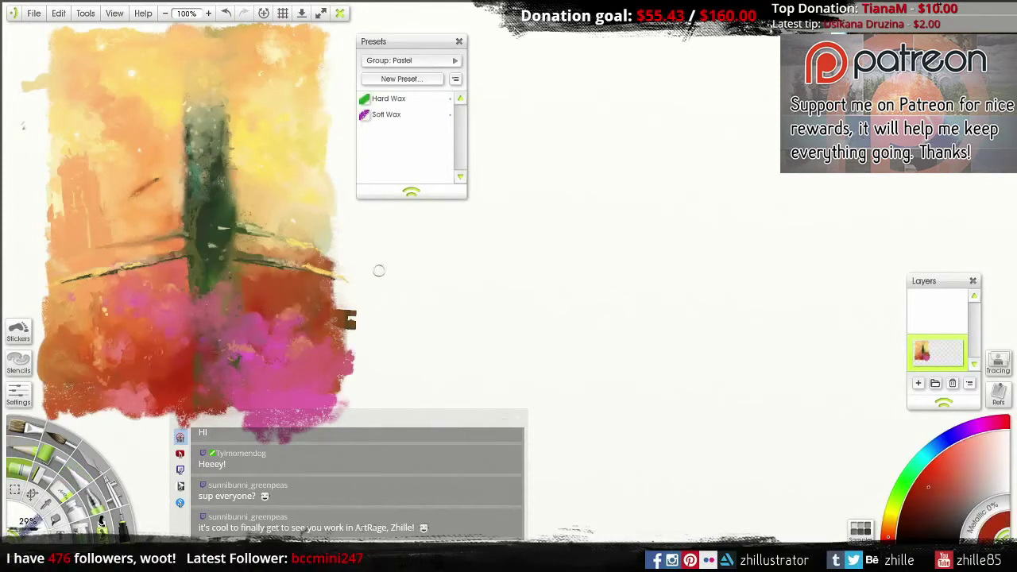
pyautogui.moveTo(379, 271)
pyautogui.mouseDown()
pyautogui.moveTo(409, 279)
pyautogui.moveTo(376, 312)
pyautogui.moveTo(409, 293)
pyautogui.moveTo(405, 328)
pyautogui.mouseUp()
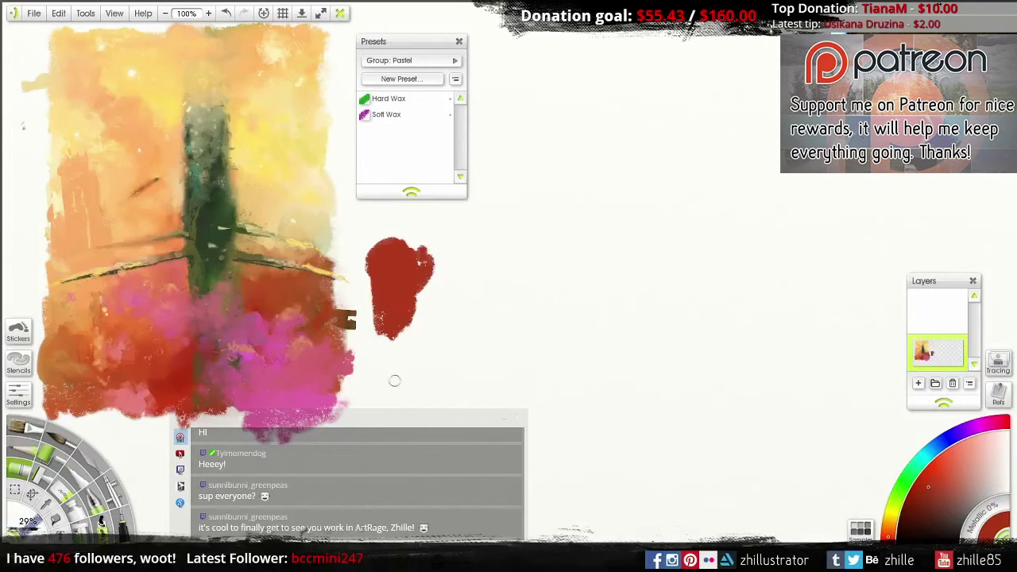
pyautogui.hotkey('ctrl', 'z')
# Step: Pencil dark strokes at the painting's lower left in sampled orange tones, then undo them
pyautogui.press('p')
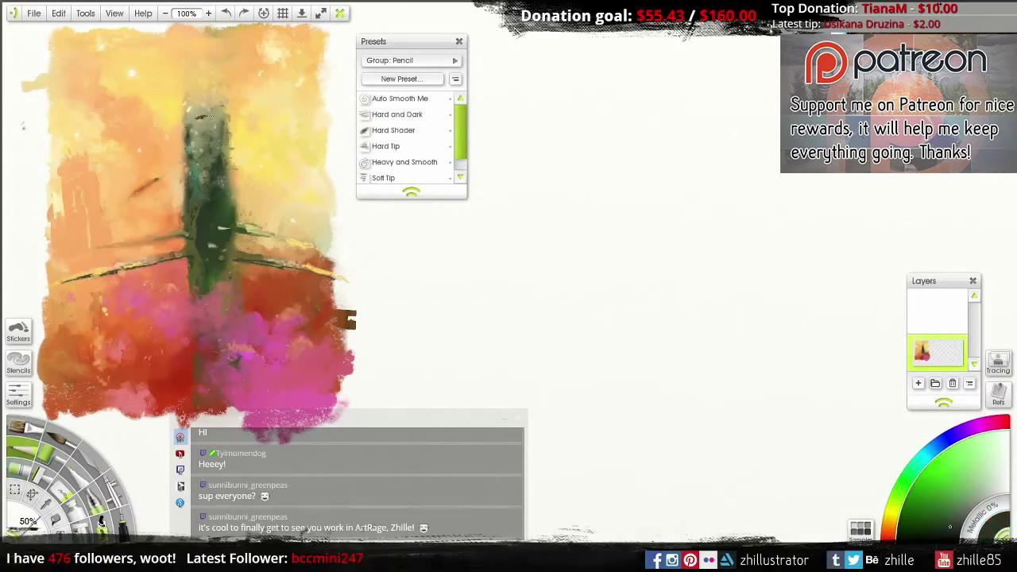
pyautogui.keyDown('alt'); pyautogui.click(207, 118); pyautogui.keyUp('alt')
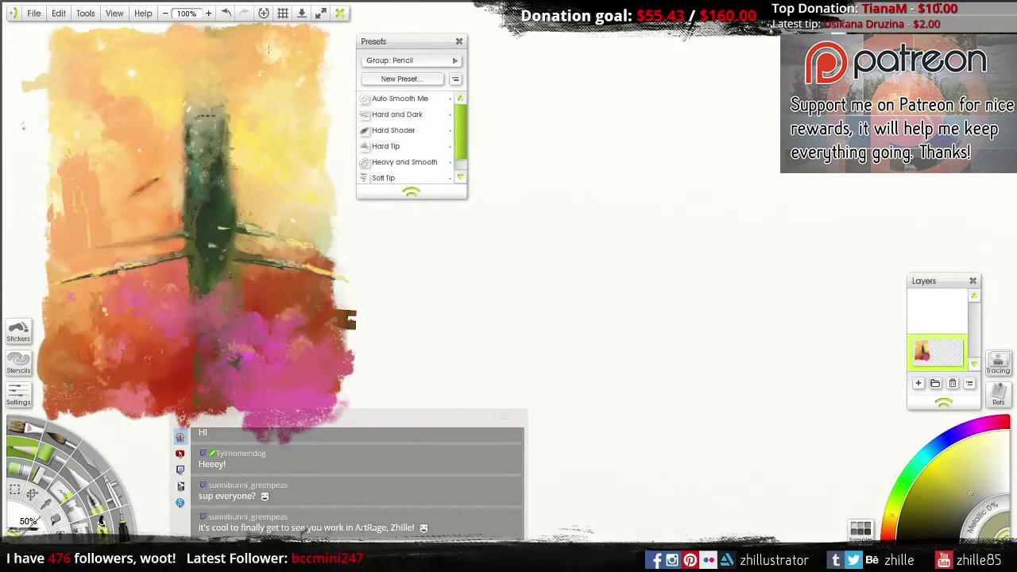
pyautogui.keyDown('alt'); pyautogui.click(268, 50); pyautogui.keyUp('alt')
pyautogui.keyDown('alt'); pyautogui.click(182, 163); pyautogui.keyUp('alt')
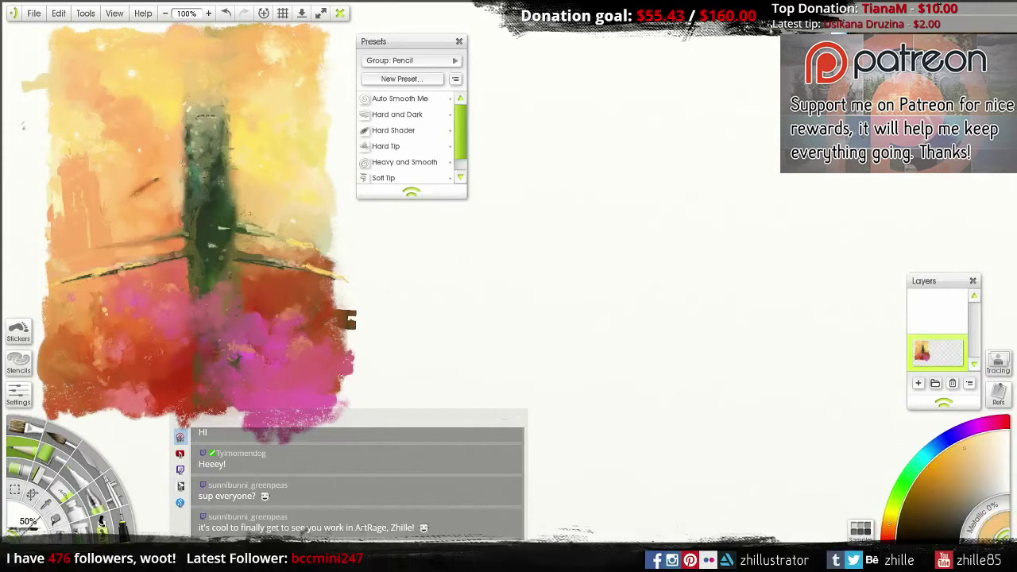
pyautogui.moveTo(142, 373); pyautogui.dragTo(160, 360)
pyautogui.moveTo(142, 377); pyautogui.dragTo(170, 352)
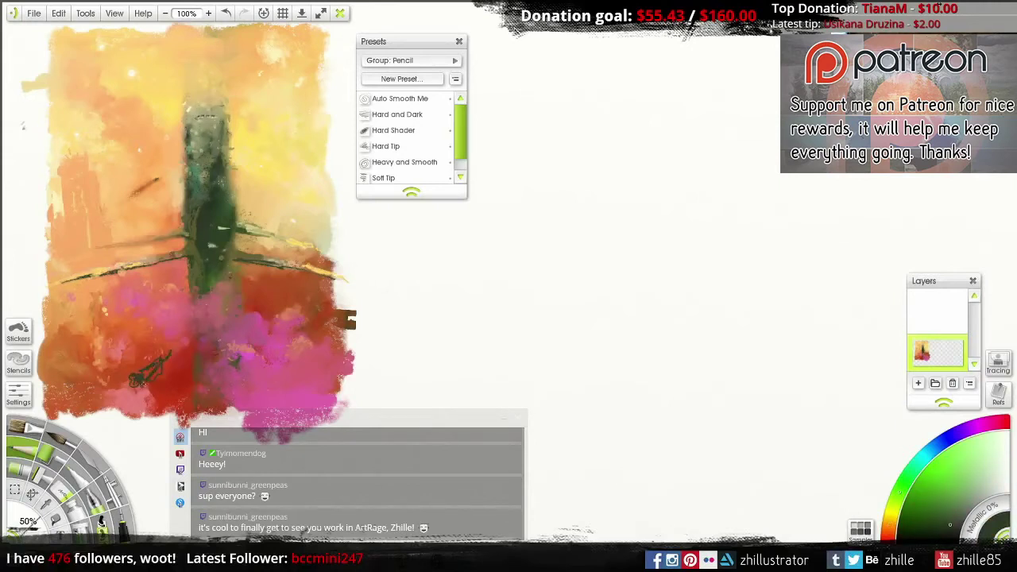
pyautogui.moveTo(127, 390)
pyautogui.mouseDown()
pyautogui.moveTo(145, 357)
pyautogui.moveTo(141, 398)
pyautogui.mouseUp()
pyautogui.hotkey('ctrl', 'z')
pyautogui.hotkey('ctrl', 'z')
pyautogui.hotkey('ctrl', 'z')
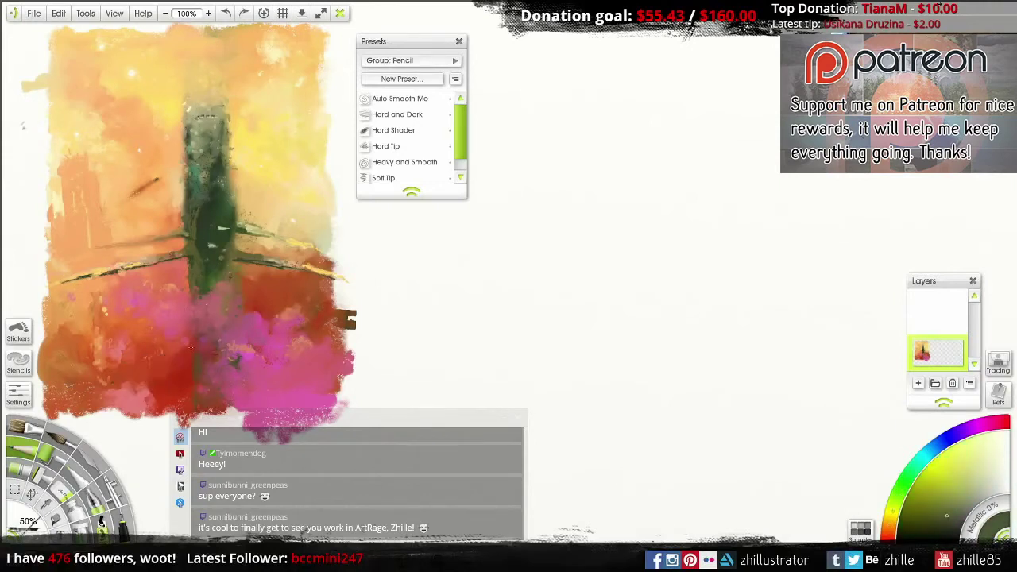
# Step: Sample red-orange, fog crimson, reds, sky yellow and tower green for pencil detailing
pyautogui.click(20, 488)
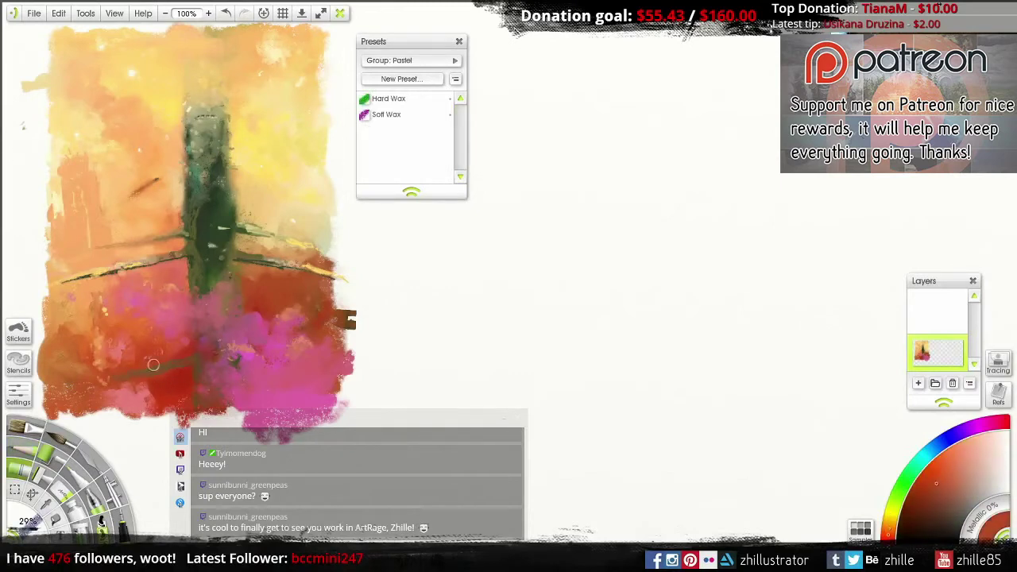
pyautogui.keyDown('alt'); pyautogui.click(189, 341); pyautogui.keyUp('alt')
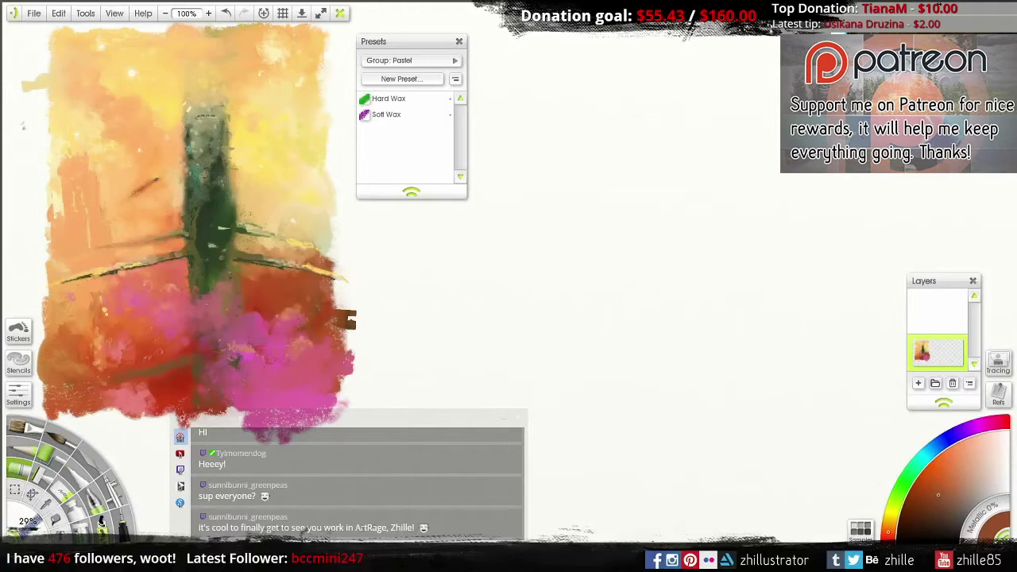
pyautogui.press('p')
pyautogui.keyDown('alt'); pyautogui.click(176, 313); pyautogui.keyUp('alt')
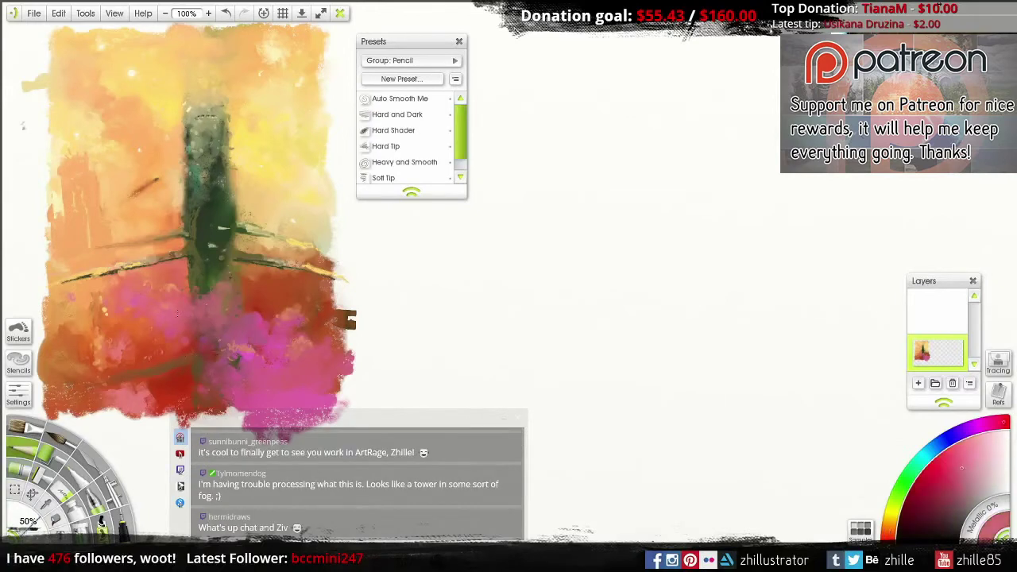
pyautogui.keyDown('alt'); pyautogui.click(191, 318); pyautogui.keyUp('alt')
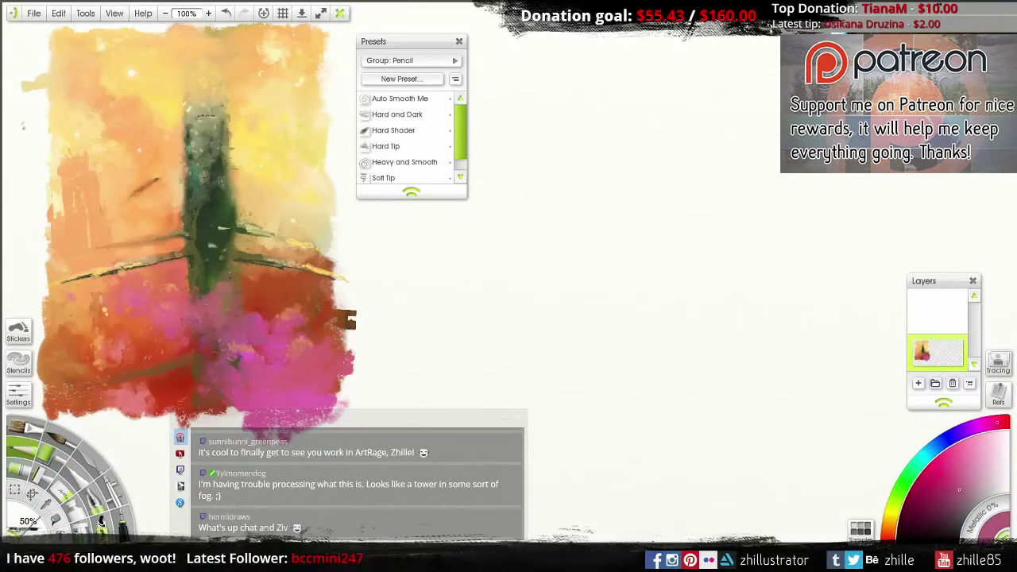
pyautogui.keyDown('alt'); pyautogui.click(179, 319); pyautogui.keyUp('alt')
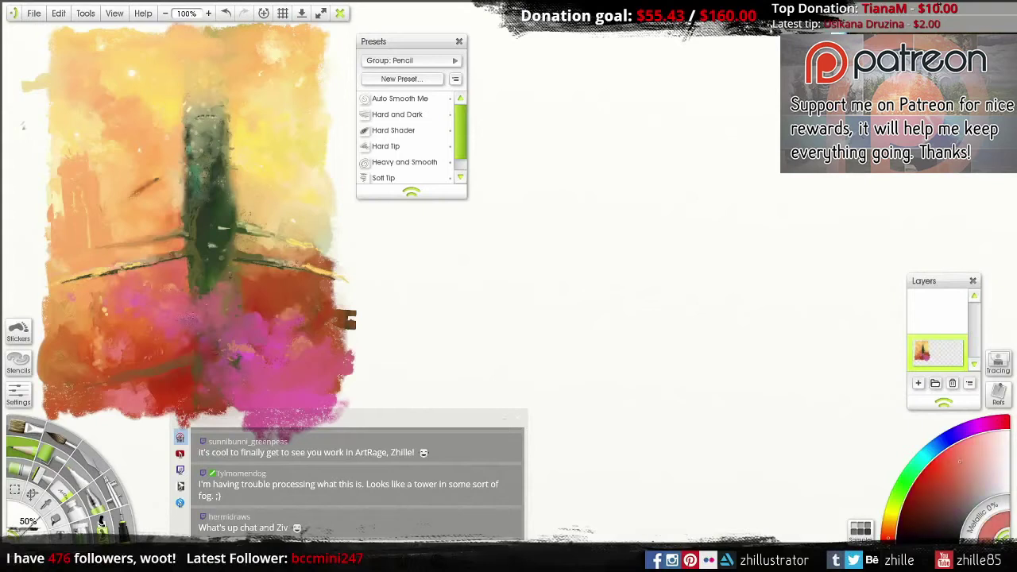
pyautogui.keyDown('alt'); pyautogui.click(167, 322); pyautogui.keyUp('alt')
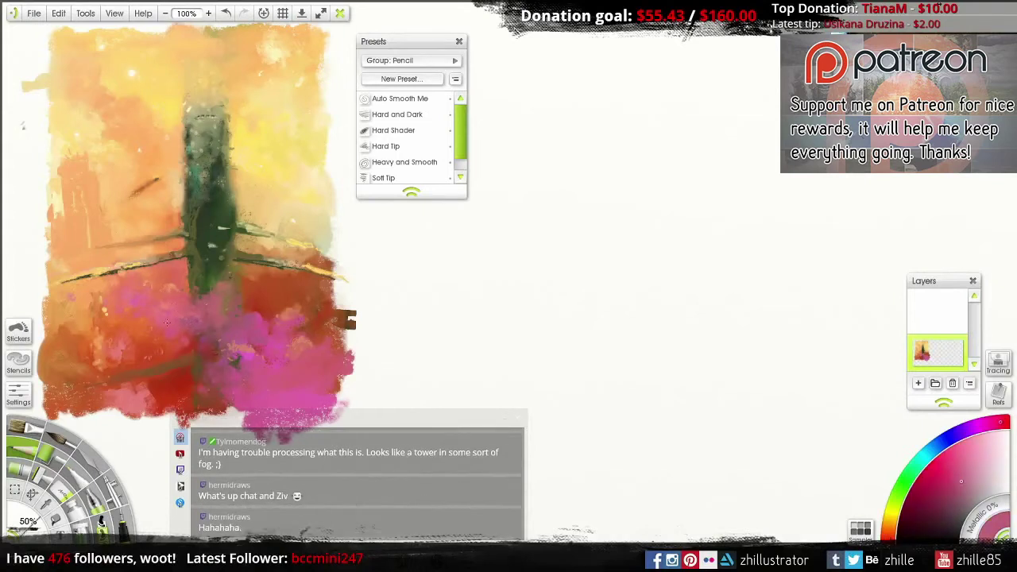
pyautogui.keyDown('alt'); pyautogui.click(236, 356); pyautogui.keyUp('alt')
pyautogui.keyDown('alt'); pyautogui.click(200, 111); pyautogui.keyUp('alt')
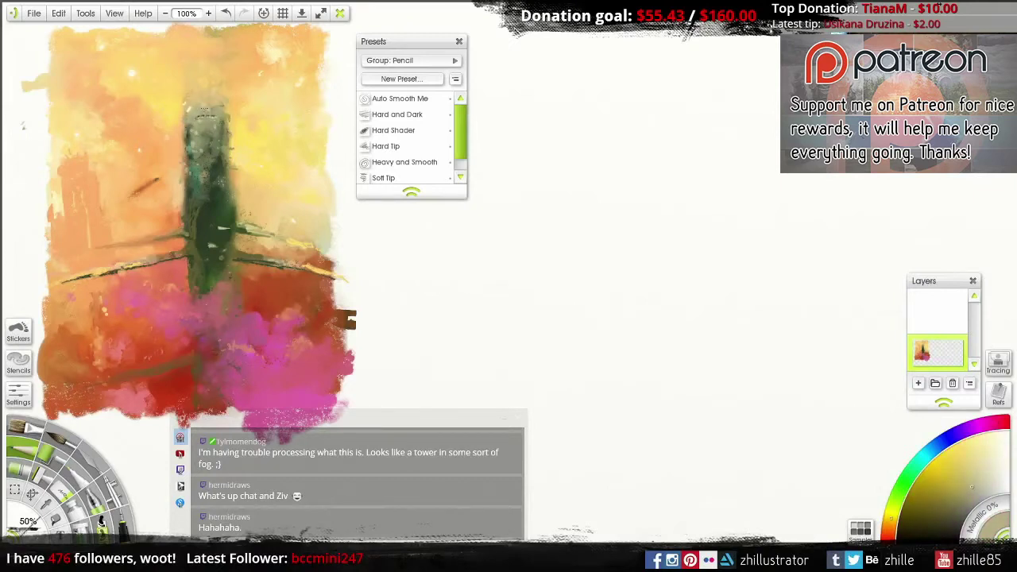
pyautogui.keyDown('alt'); pyautogui.click(223, 205); pyautogui.keyUp('alt')
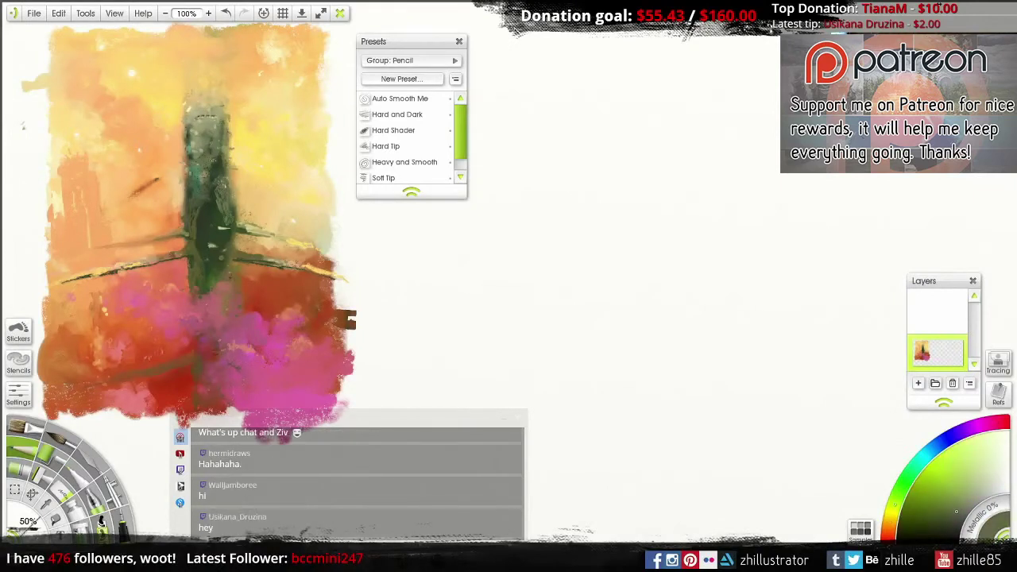
# Step: Sample greens, yellows and oranges from the tower and sky, ending on a lighter sky yellow
pyautogui.press('p')
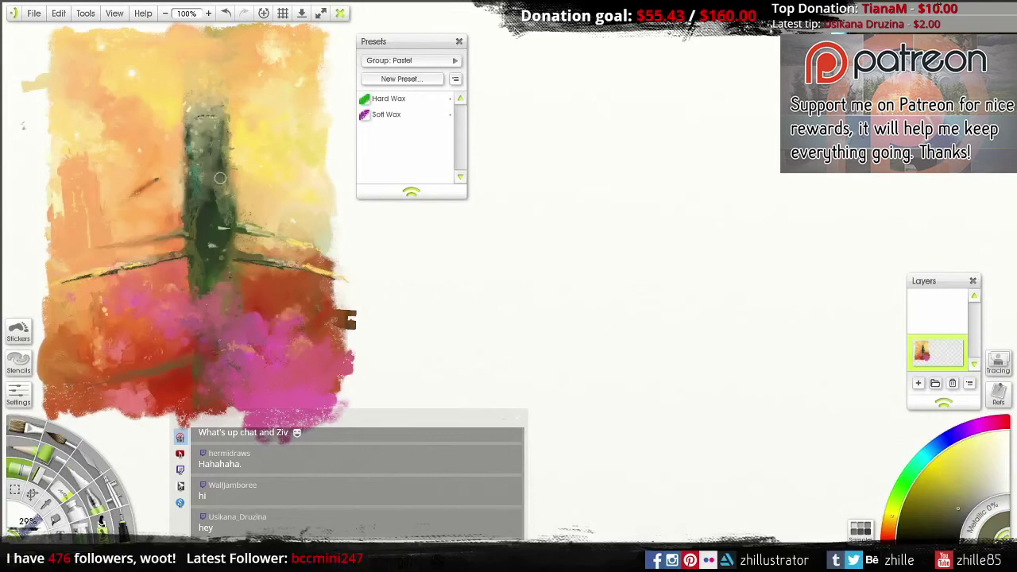
pyautogui.keyDown('alt'); pyautogui.click(213, 197); pyautogui.keyUp('alt')
pyautogui.press('p')
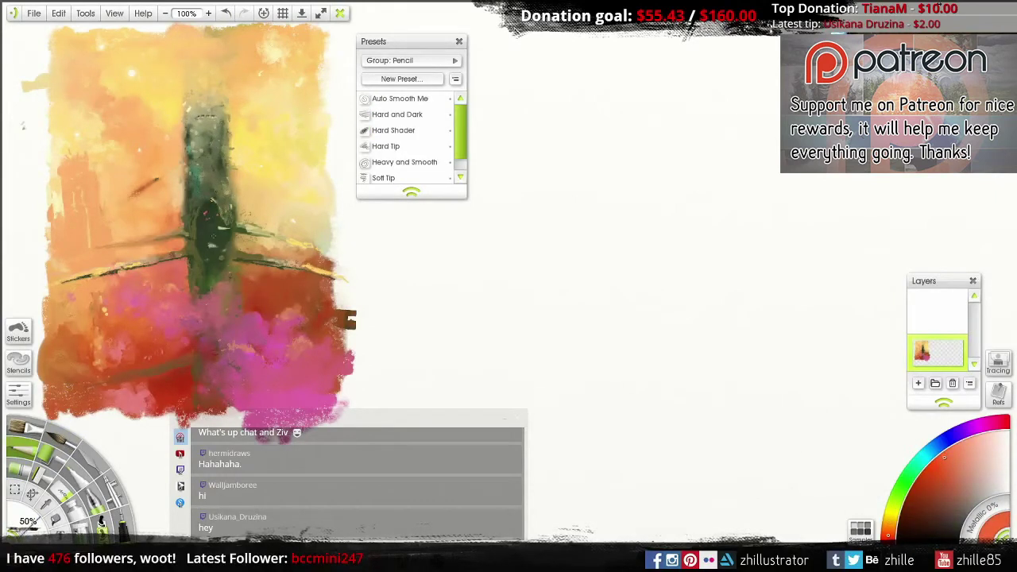
pyautogui.keyDown('alt'); pyautogui.click(208, 208); pyautogui.keyUp('alt')
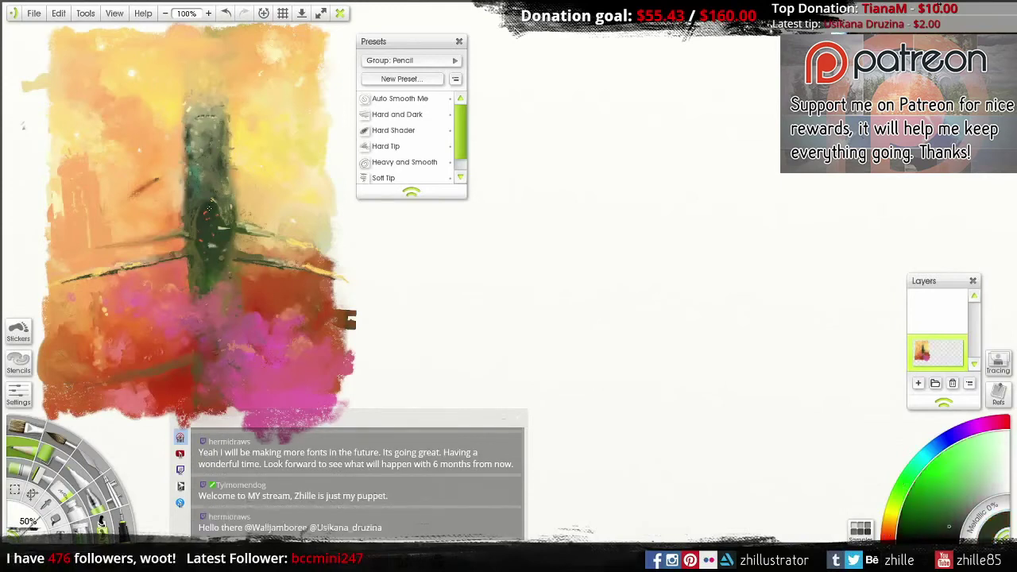
pyautogui.keyDown('alt'); pyautogui.click(245, 164); pyautogui.keyUp('alt')
pyautogui.keyDown('alt'); pyautogui.click(208, 221); pyautogui.keyUp('alt')
pyautogui.keyDown('alt'); pyautogui.click(203, 234); pyautogui.keyUp('alt')
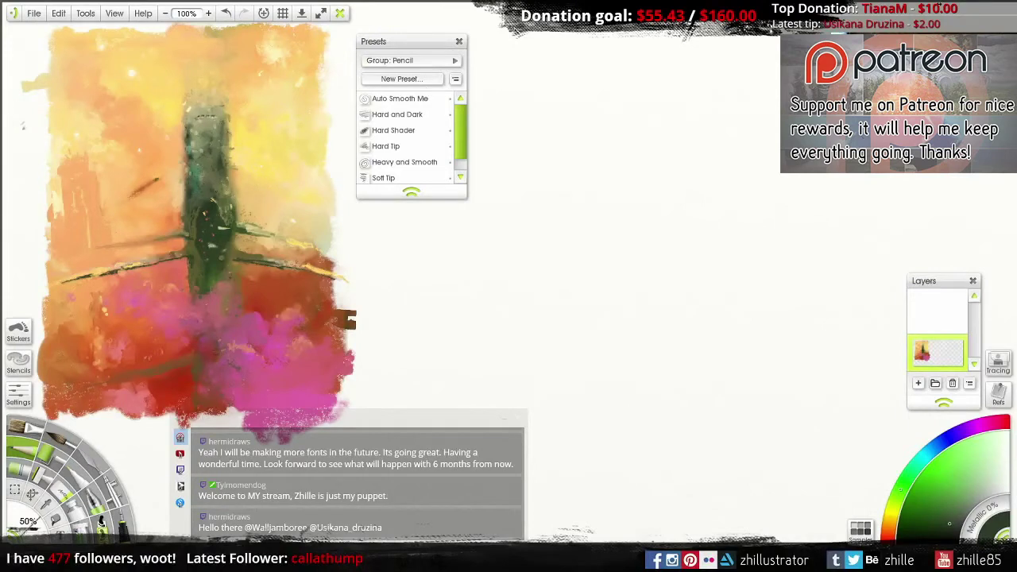
pyautogui.keyDown('alt'); pyautogui.click(235, 127); pyautogui.keyUp('alt')
pyautogui.keyDown('alt'); pyautogui.click(236, 127); pyautogui.keyUp('alt')
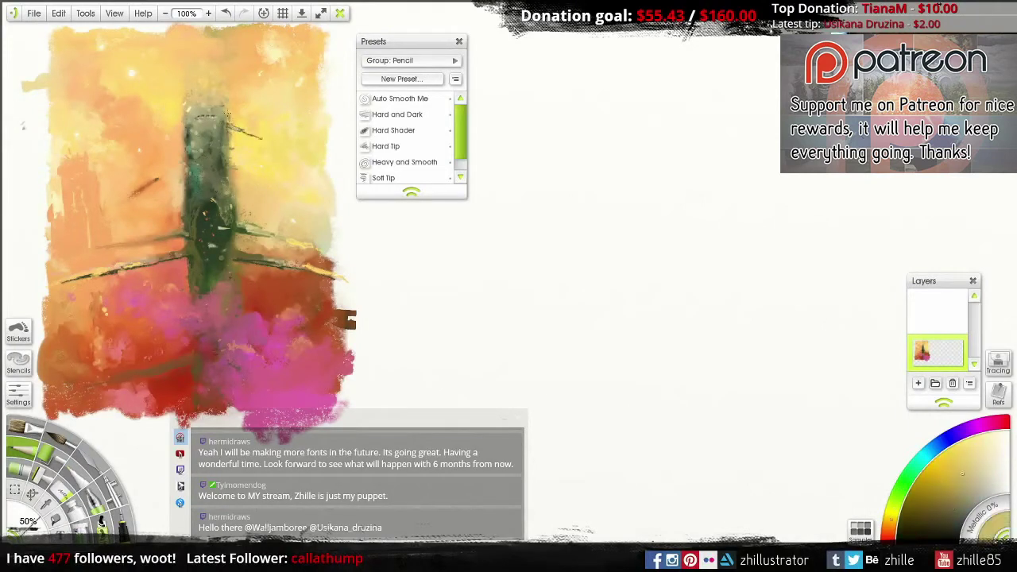
pyautogui.keyDown('alt'); pyautogui.click(163, 107); pyautogui.keyUp('alt')
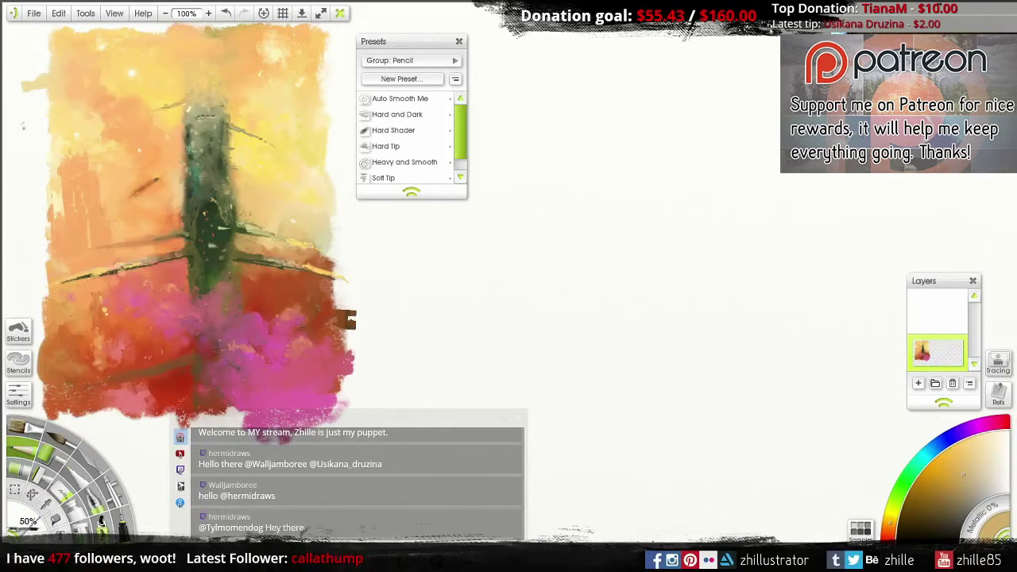
pyautogui.keyDown('alt'); pyautogui.click(213, 79); pyautogui.keyUp('alt')
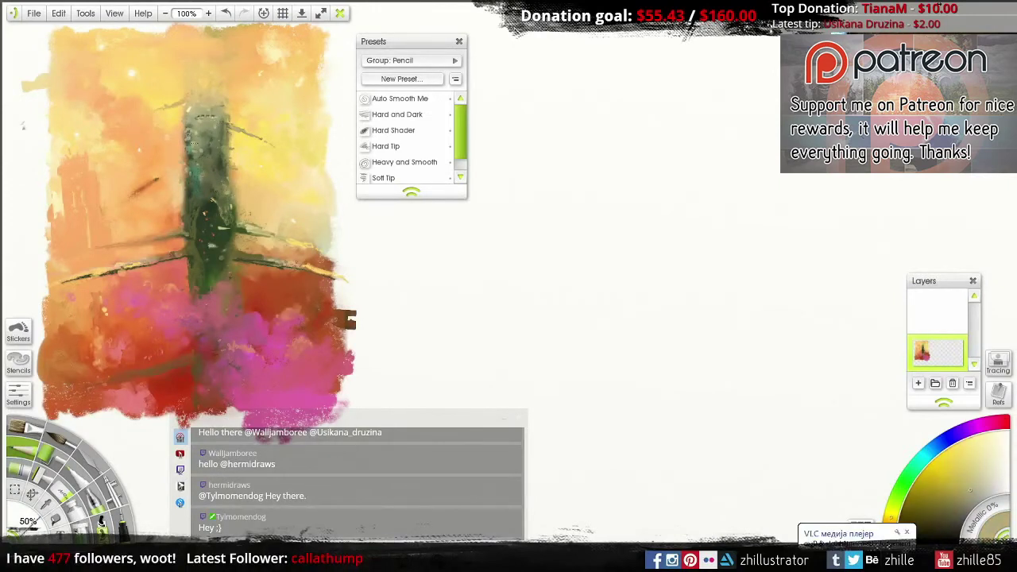
# Step: Try the palette knife, wax pastel and Dry Clumps oil brush while sampling sky and tower shades
pyautogui.click(74, 477)
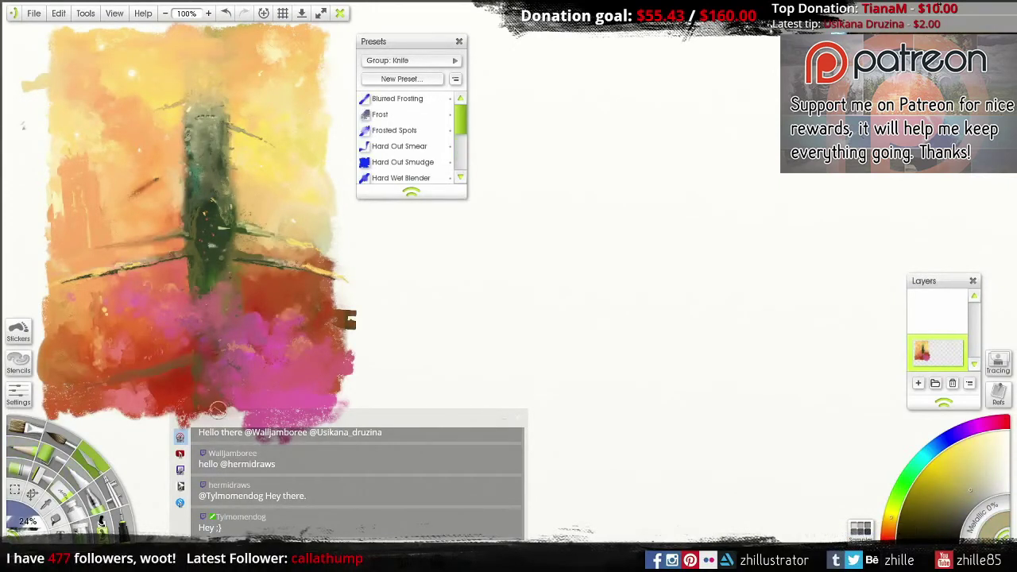
pyautogui.press('p')
pyautogui.keyDown('alt'); pyautogui.click(191, 350); pyautogui.keyUp('alt')
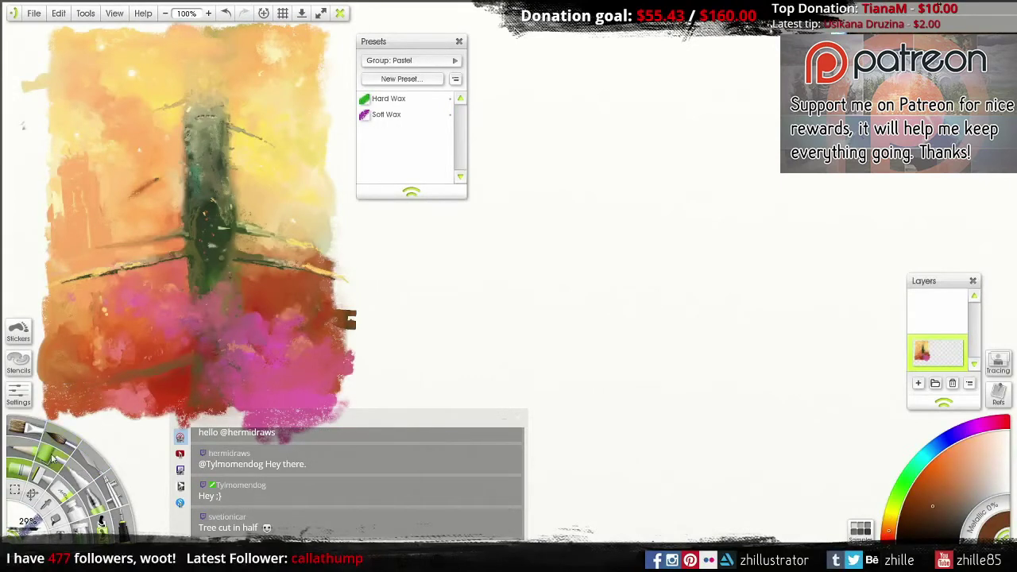
pyautogui.click(34, 437)
pyautogui.keyDown('alt'); pyautogui.click(205, 94); pyautogui.keyUp('alt')
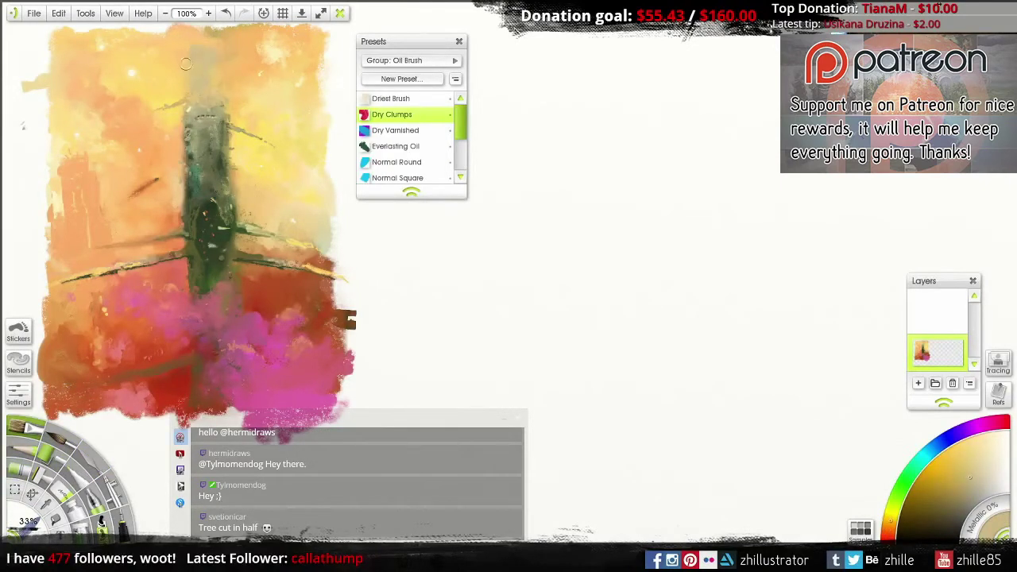
pyautogui.keyDown('alt'); pyautogui.click(208, 112); pyautogui.keyUp('alt')
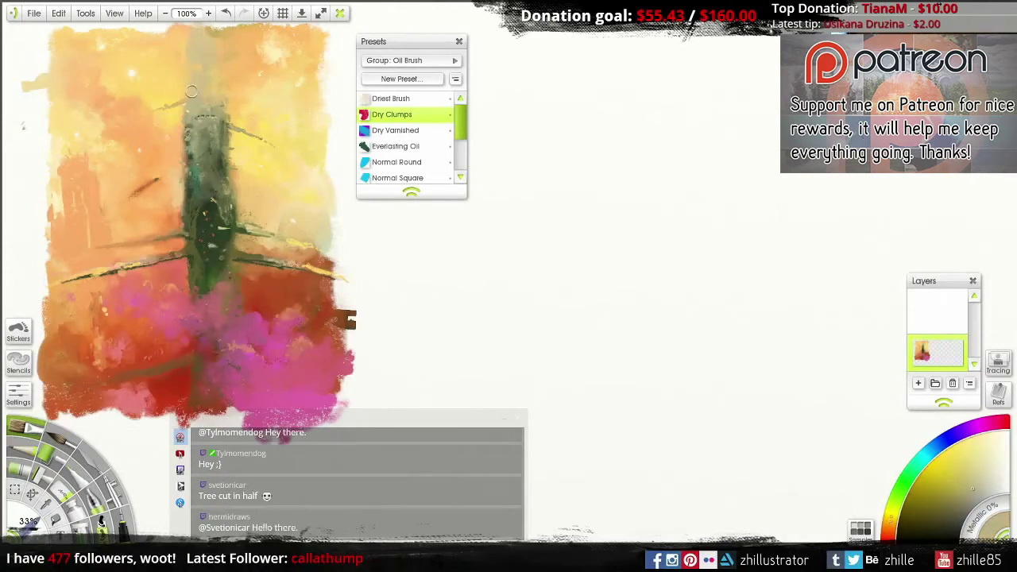
pyautogui.click(28, 437)
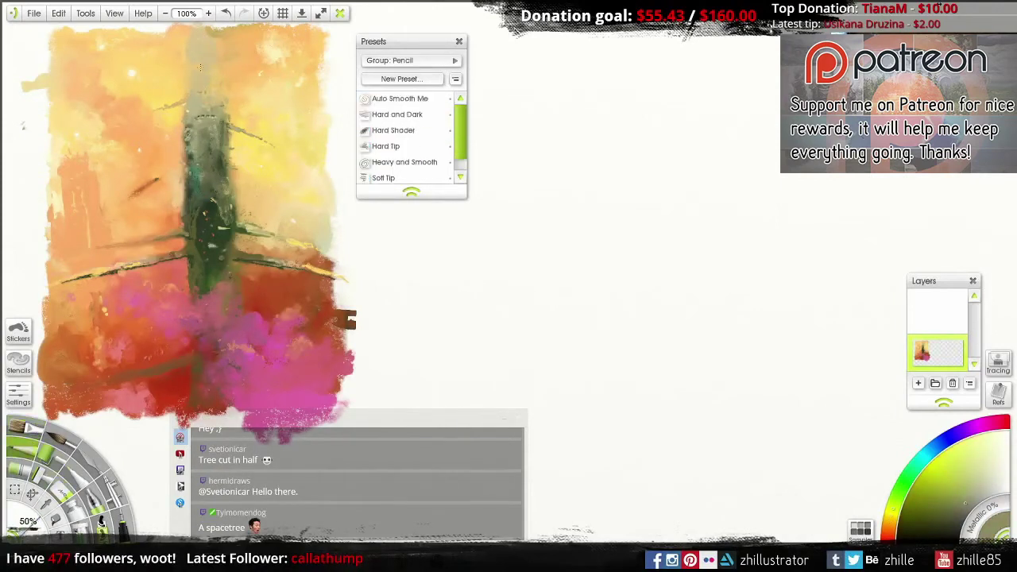
pyautogui.keyDown('alt'); pyautogui.click(224, 60); pyautogui.keyUp('alt')
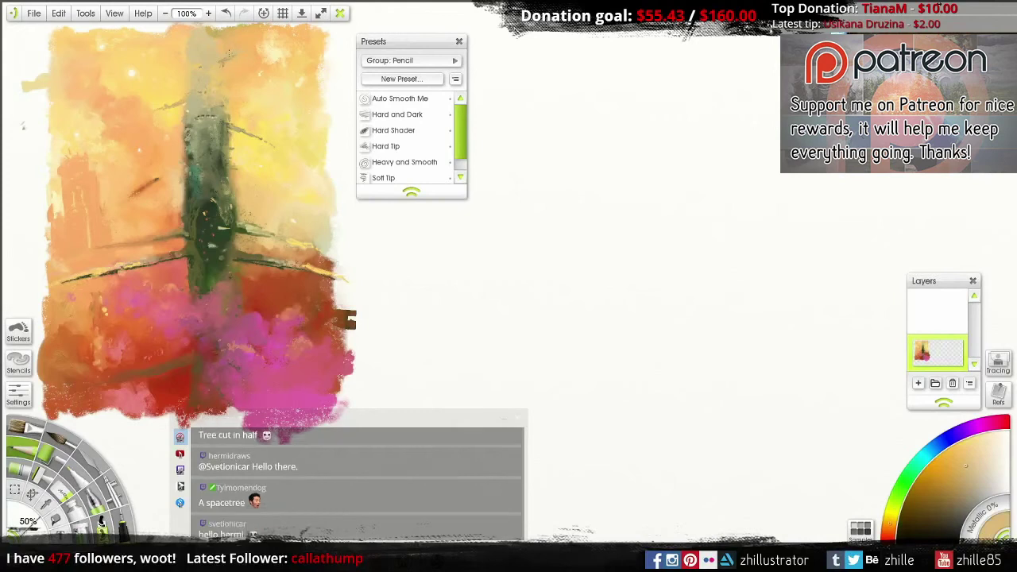
pyautogui.keyDown('alt'); pyautogui.click(214, 37); pyautogui.keyUp('alt')
pyautogui.press('x')
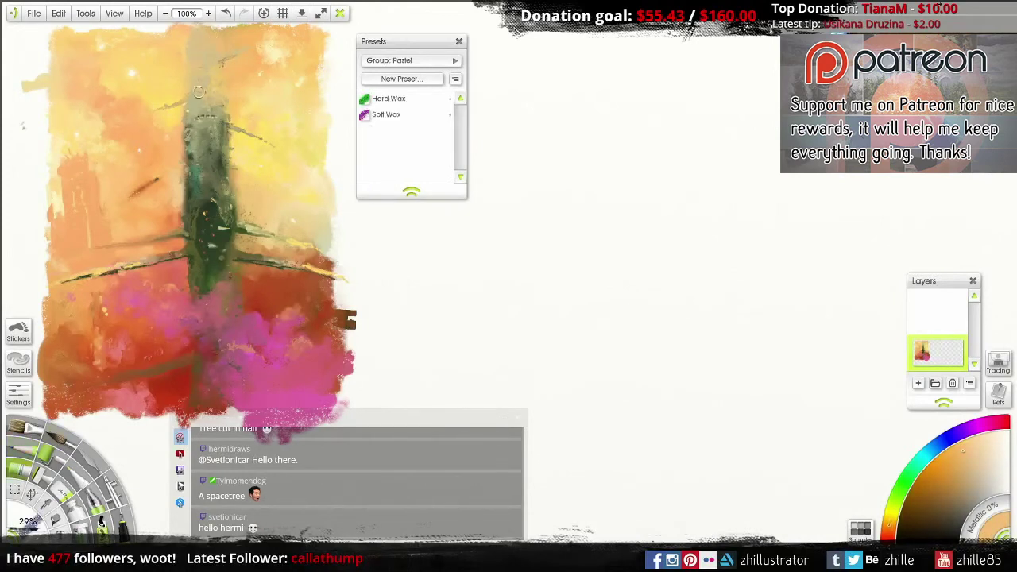
pyautogui.keyDown('alt'); pyautogui.click(178, 403); pyautogui.keyUp('alt')
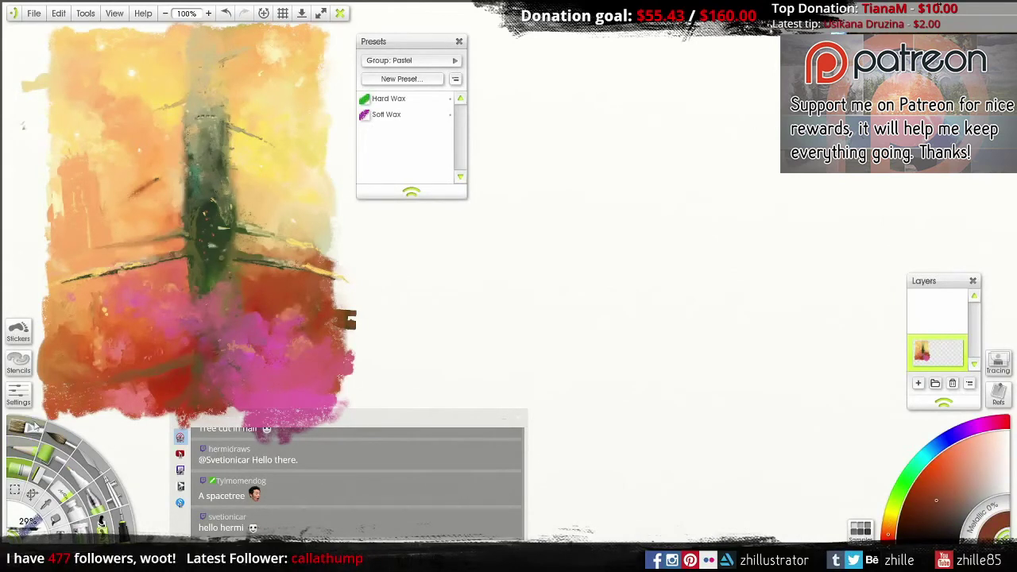
# Step: Choose the Pencil at 50% size and sample orange and red-orange tones
pyautogui.click(34, 427)
pyautogui.keyDown('alt'); pyautogui.click(238, 49); pyautogui.keyUp('alt')
pyautogui.press('x')
pyautogui.keyDown('alt'); pyautogui.click(257, 40); pyautogui.keyUp('alt')
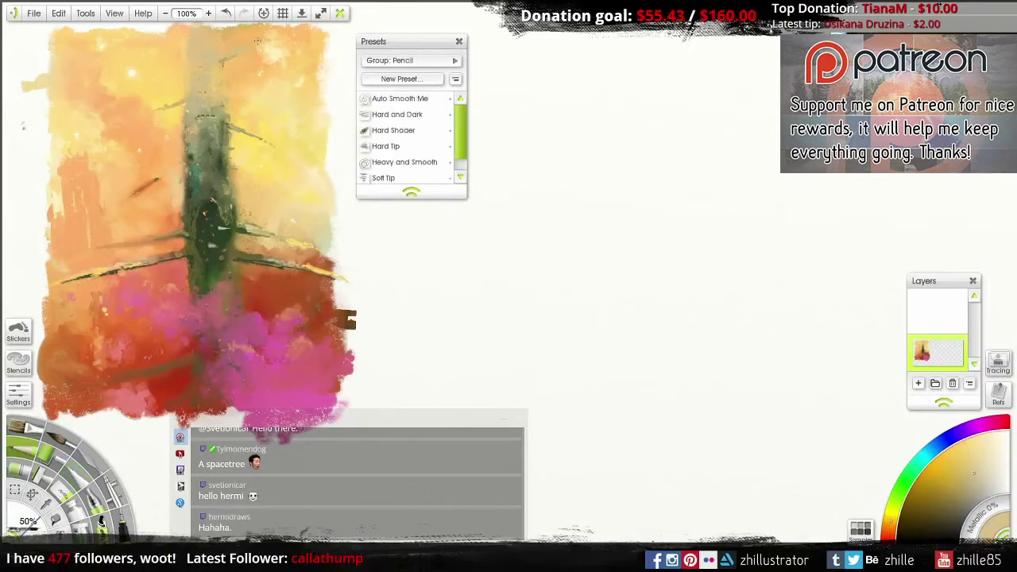
pyautogui.keyDown('alt'); pyautogui.click(205, 145); pyautogui.keyUp('alt')
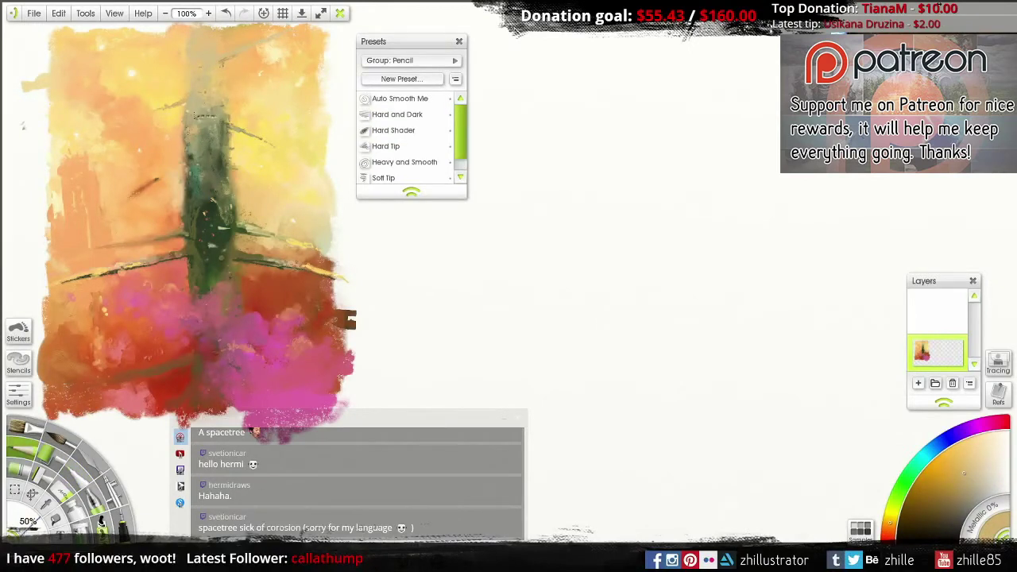
pyautogui.keyDown('alt'); pyautogui.click(204, 116); pyautogui.keyUp('alt')
pyautogui.keyDown('alt'); pyautogui.click(208, 118); pyautogui.keyUp('alt')
# Step: Keep sampling the sky until a bright yellow is selected
pyautogui.keyDown('alt'); pyautogui.click(192, 130); pyautogui.keyUp('alt')
pyautogui.keyDown('alt'); pyautogui.click(198, 387); pyautogui.keyUp('alt')
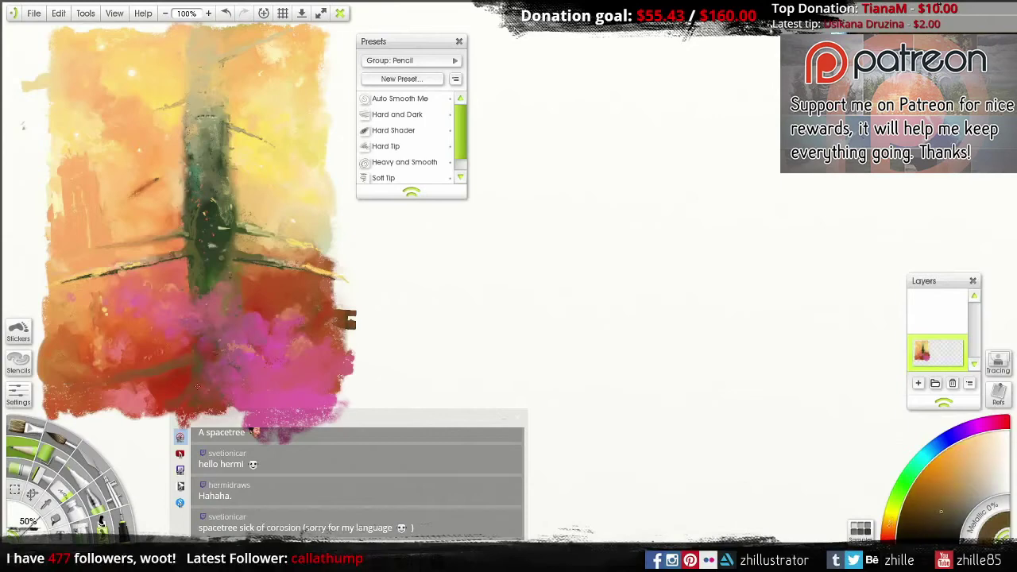
pyautogui.keyDown('alt'); pyautogui.click(217, 78); pyautogui.keyUp('alt')
pyautogui.keyDown('alt'); pyautogui.click(218, 77); pyautogui.keyUp('alt')
pyautogui.keyDown('alt'); pyautogui.click(216, 76); pyautogui.keyUp('alt')
pyautogui.keyDown('alt'); pyautogui.click(212, 73); pyautogui.keyUp('alt')
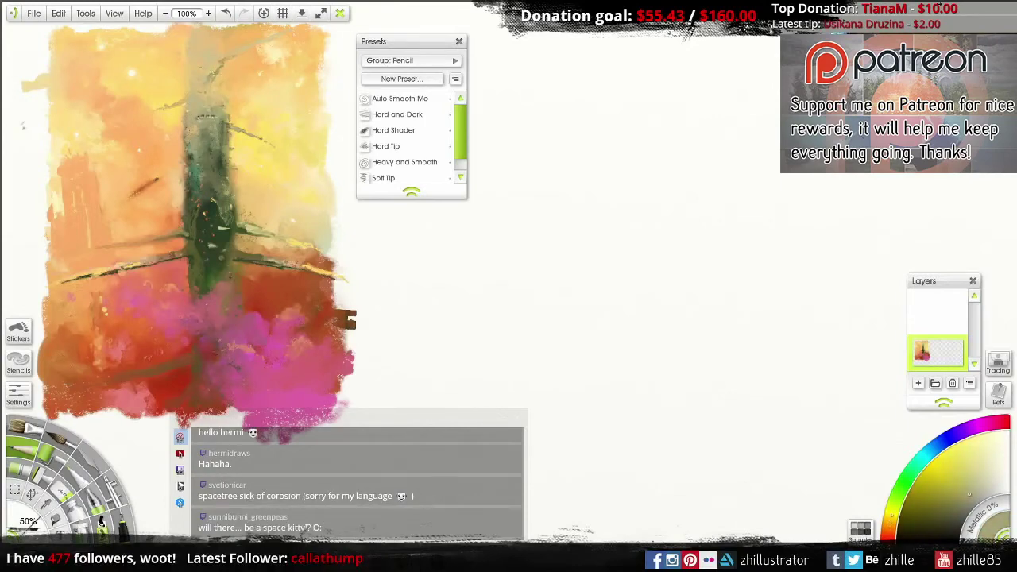
# Step: Zoom in, add a new layer, and handwrite 'SPACE KITTY' in white in the left sky
pyautogui.scroll(5, 197, 93)
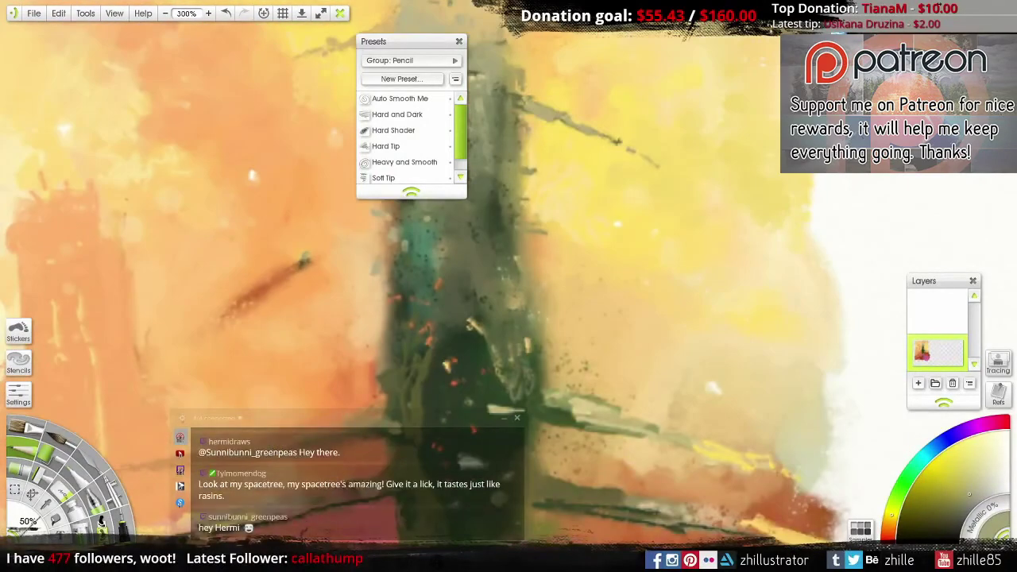
pyautogui.hotkey('ctrl', 'shift', 'n')
pyautogui.moveTo(239, 193)
pyautogui.mouseDown()
pyautogui.moveTo(226, 213)
pyautogui.moveTo(260, 200)
pyautogui.mouseUp()
pyautogui.moveTo(266, 214); pyautogui.dragTo(286, 208)
pyautogui.moveTo(287, 197)
pyautogui.mouseDown()
pyautogui.moveTo(289, 212)
pyautogui.moveTo(306, 211)
pyautogui.mouseUp()
pyautogui.moveTo(237, 231); pyautogui.dragTo(253, 249)
pyautogui.moveTo(267, 230)
pyautogui.mouseDown()
pyautogui.moveTo(268, 248)
pyautogui.moveTo(293, 231)
pyautogui.mouseUp()
pyautogui.moveTo(285, 231); pyautogui.dragTo(285, 249)
pyautogui.moveTo(295, 231); pyautogui.dragTo(312, 231)
pyautogui.moveTo(304, 231); pyautogui.dragTo(303, 250)
pyautogui.moveTo(314, 230); pyautogui.dragTo(321, 249)
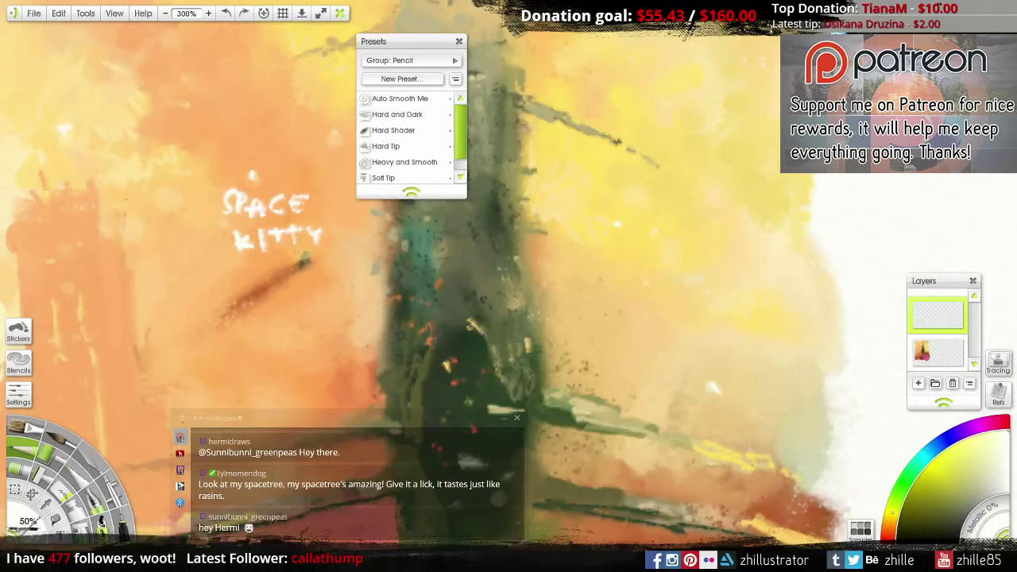
# Step: Reset the zoom, write 'SPACE TREE' near the top right, and reselect the painting layer
pyautogui.hotkey('ctrl', '0')
pyautogui.moveTo(394, 341); pyautogui.dragTo(124, 255)
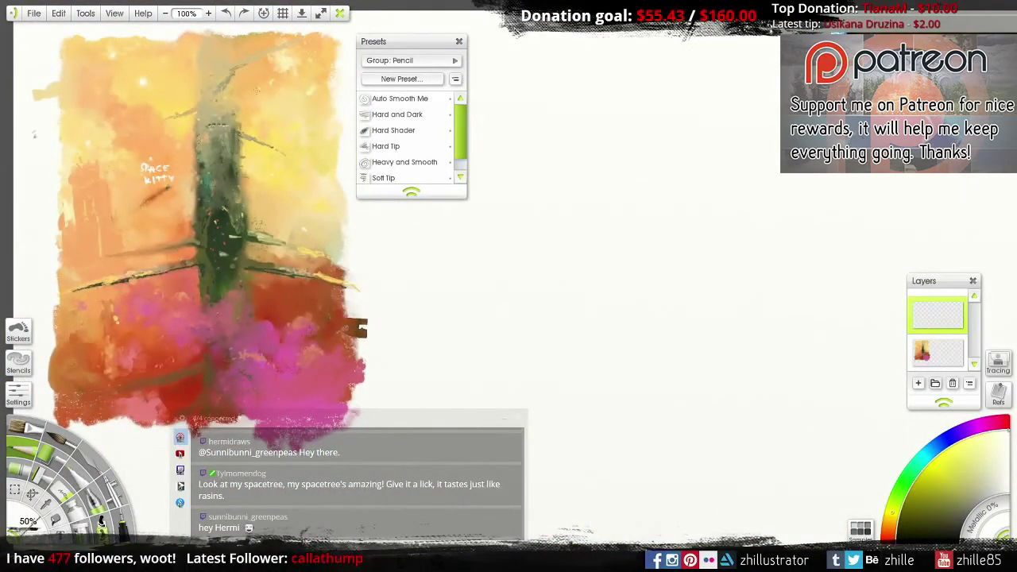
pyautogui.moveTo(280, 99); pyautogui.dragTo(296, 107)
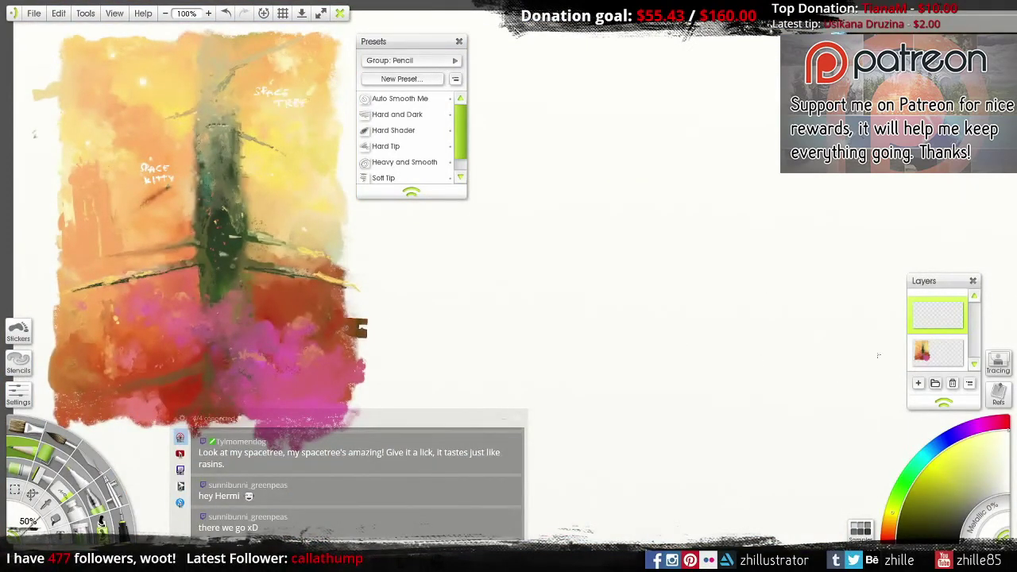
pyautogui.click(937, 352)
pyautogui.click(75, 474)
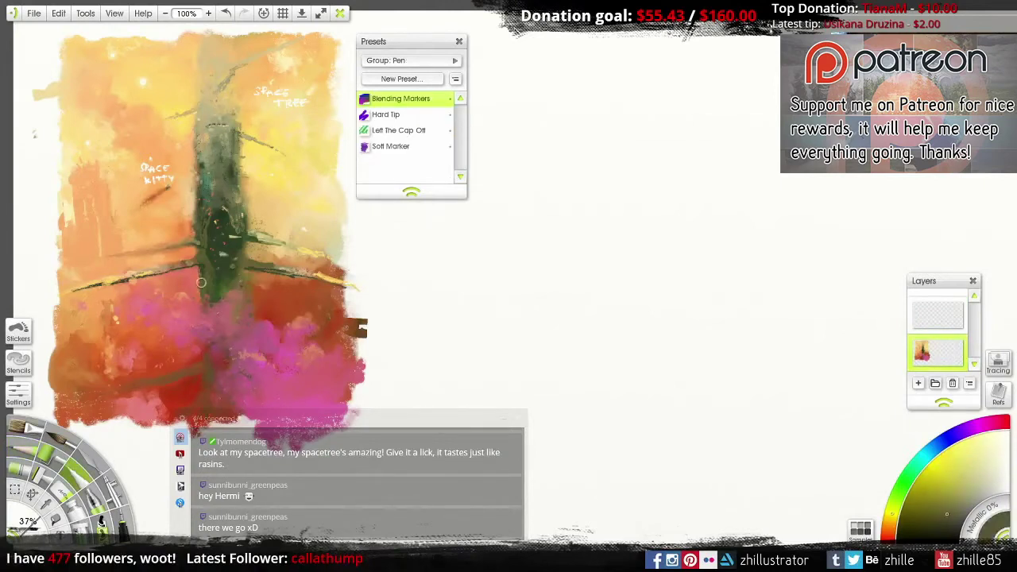
# Step: Sample a range of orange shades from the left sky, ending on a redder orange
pyautogui.keyDown('alt'); pyautogui.click(84, 163); pyautogui.keyUp('alt')
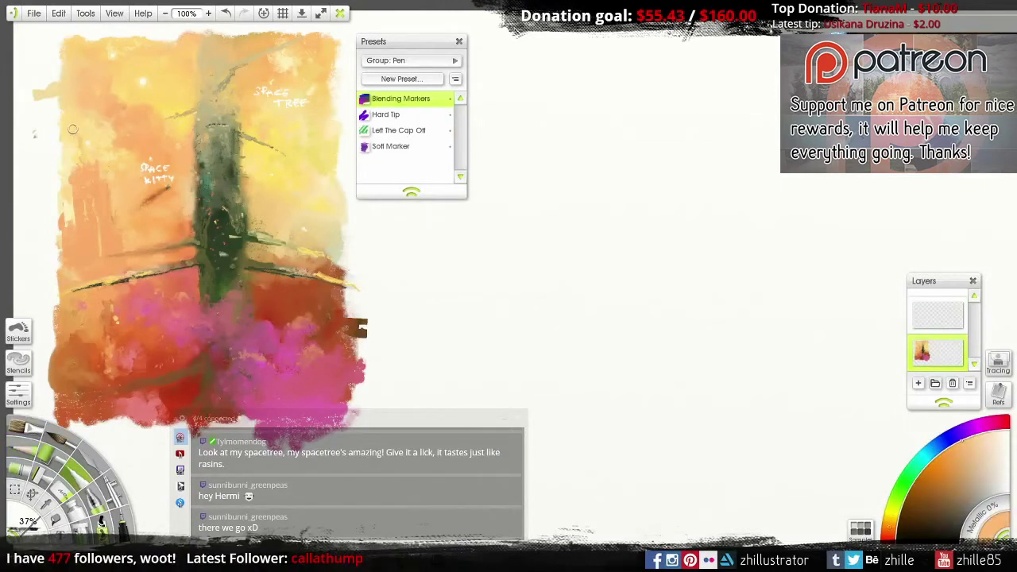
pyautogui.keyDown('alt'); pyautogui.click(89, 165); pyautogui.keyUp('alt')
pyautogui.keyDown('alt'); pyautogui.click(98, 170); pyautogui.keyUp('alt')
pyautogui.keyDown('alt'); pyautogui.click(104, 179); pyautogui.keyUp('alt')
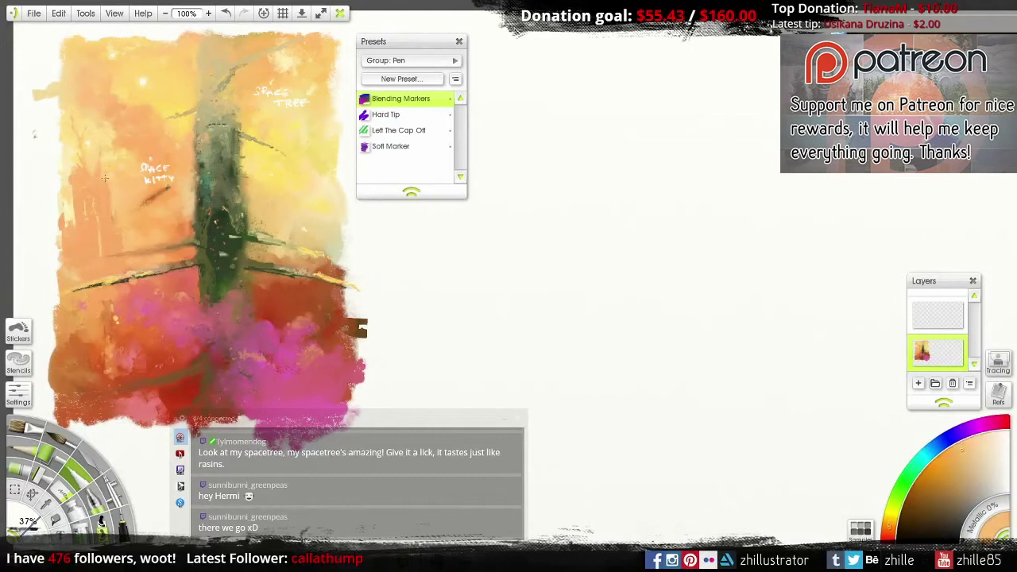
pyautogui.press('o')
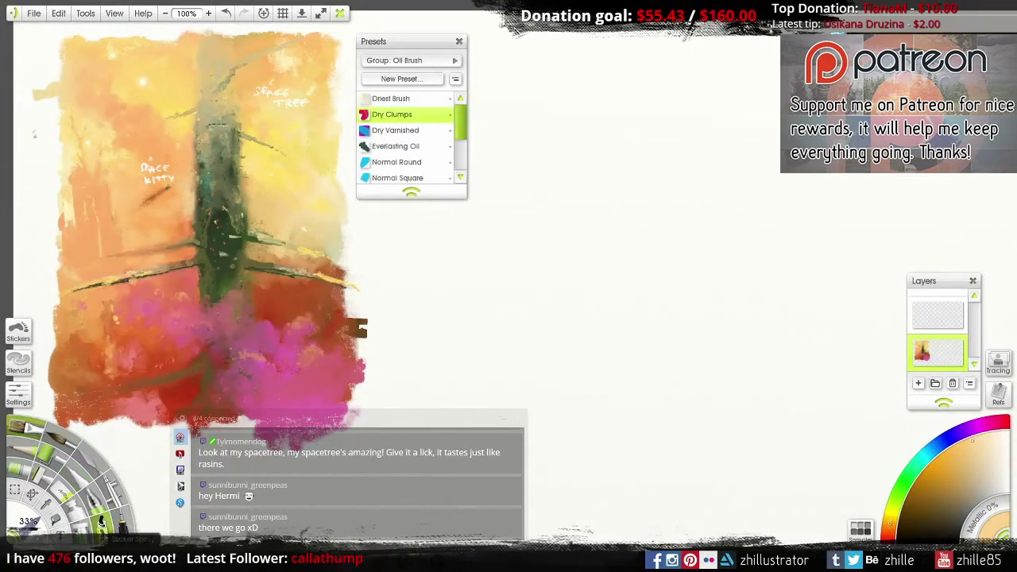
pyautogui.press('p')
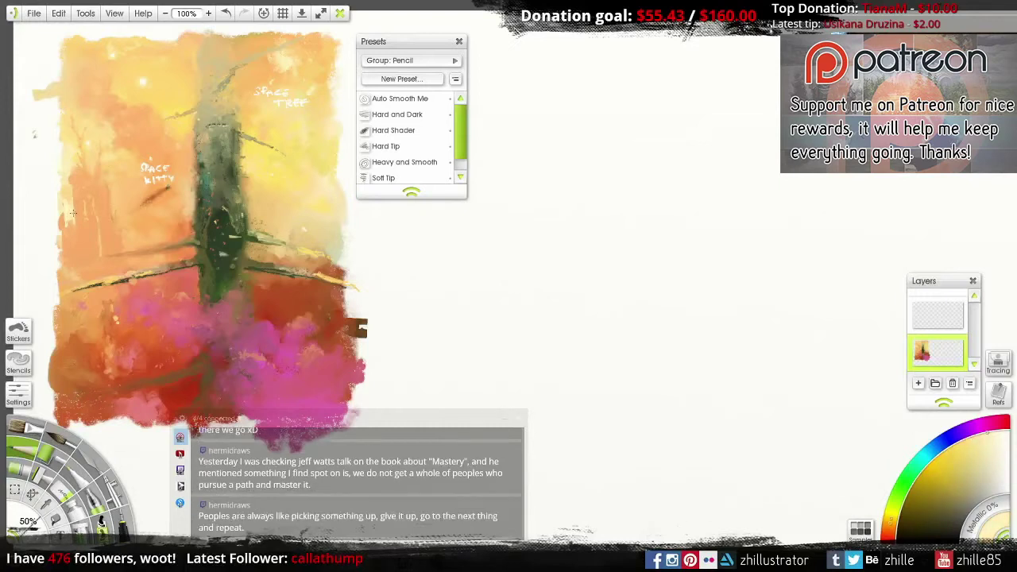
pyautogui.keyDown('alt'); pyautogui.click(91, 173); pyautogui.keyUp('alt')
pyautogui.keyDown('alt'); pyautogui.click(103, 175); pyautogui.keyUp('alt')
pyautogui.keyDown('alt'); pyautogui.click(76, 195); pyautogui.keyUp('alt')
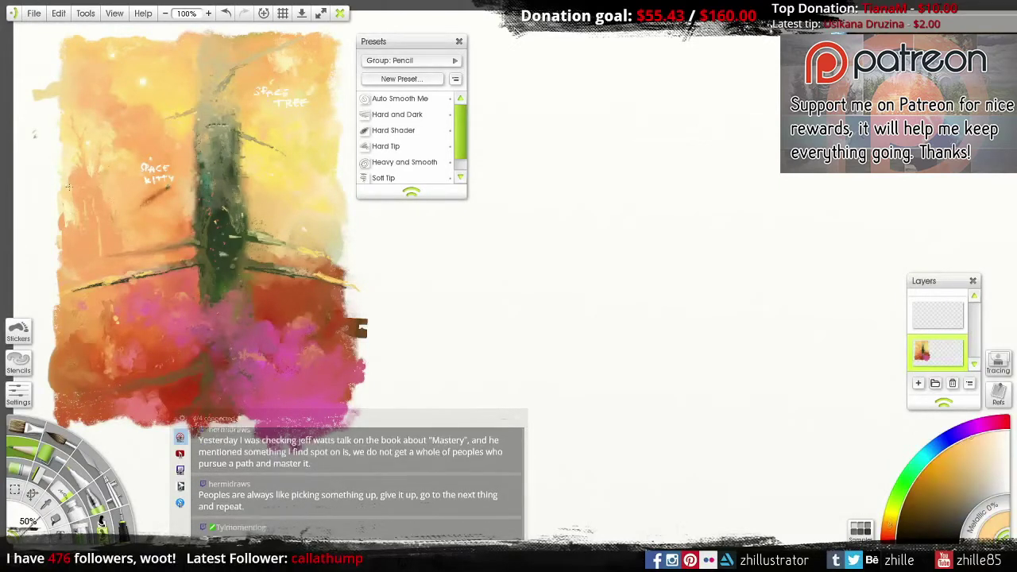
pyautogui.keyDown('alt'); pyautogui.click(69, 186); pyautogui.keyUp('alt')
pyautogui.keyDown('alt'); pyautogui.click(77, 219); pyautogui.keyUp('alt')
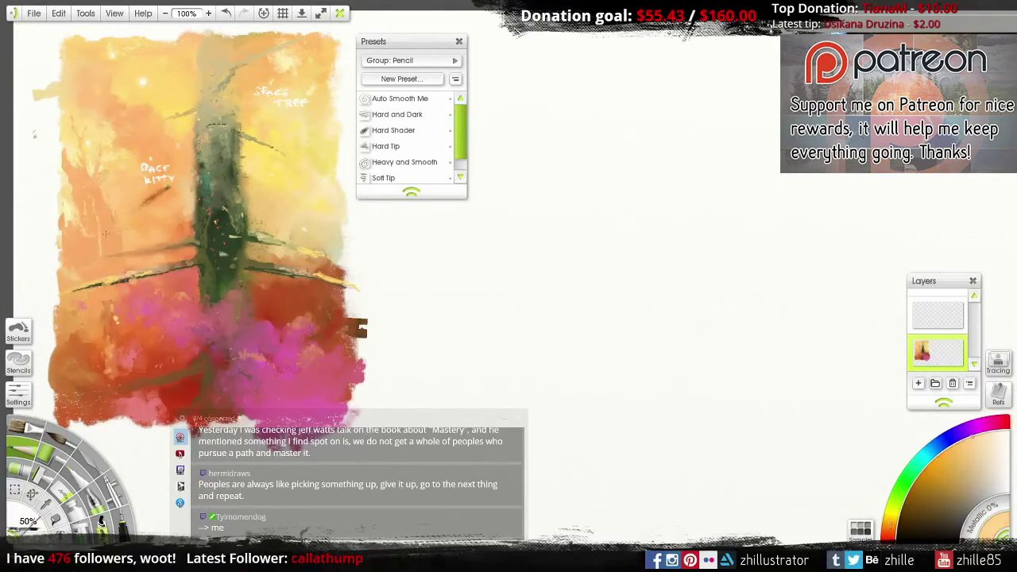
pyautogui.keyDown('alt'); pyautogui.click(102, 236); pyautogui.keyUp('alt')
# Step: Blend pastel strokes into the left orange sky
pyautogui.click(71, 467)
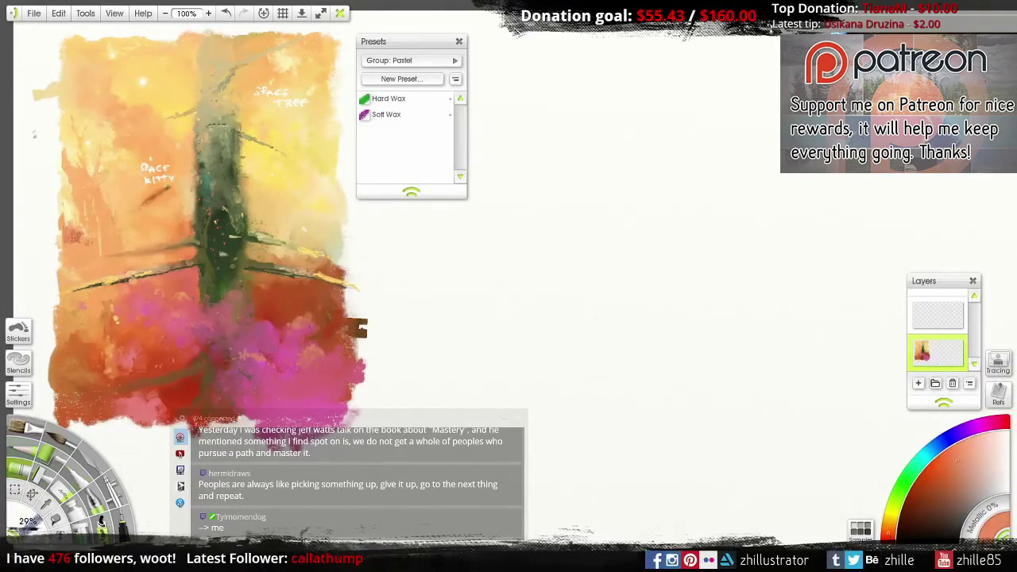
pyautogui.moveTo(76, 230)
pyautogui.mouseDown()
pyautogui.moveTo(97, 266)
pyautogui.moveTo(123, 264)
pyautogui.mouseUp()
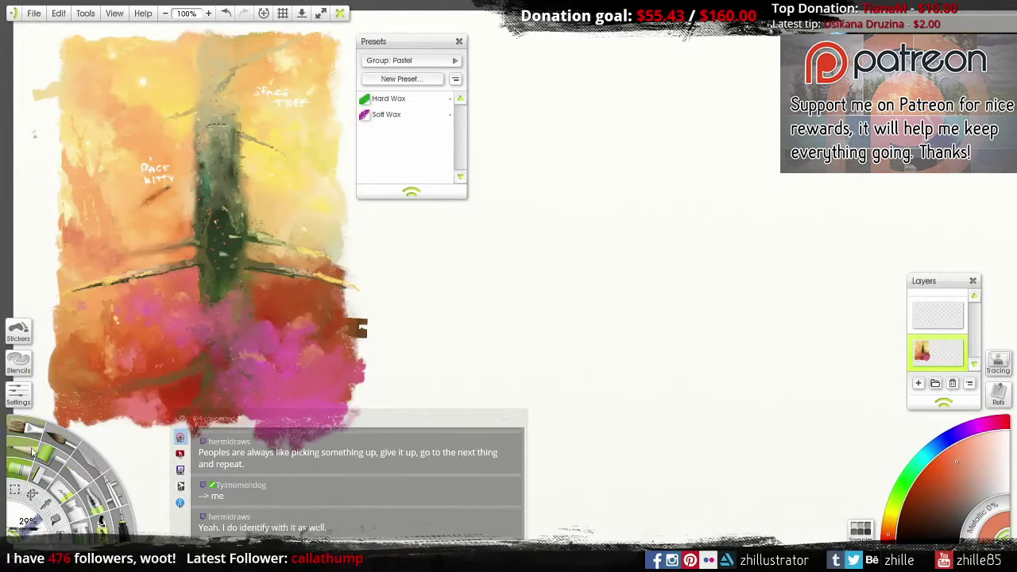
pyautogui.keyDown('alt'); pyautogui.click(221, 70); pyautogui.keyUp('alt')
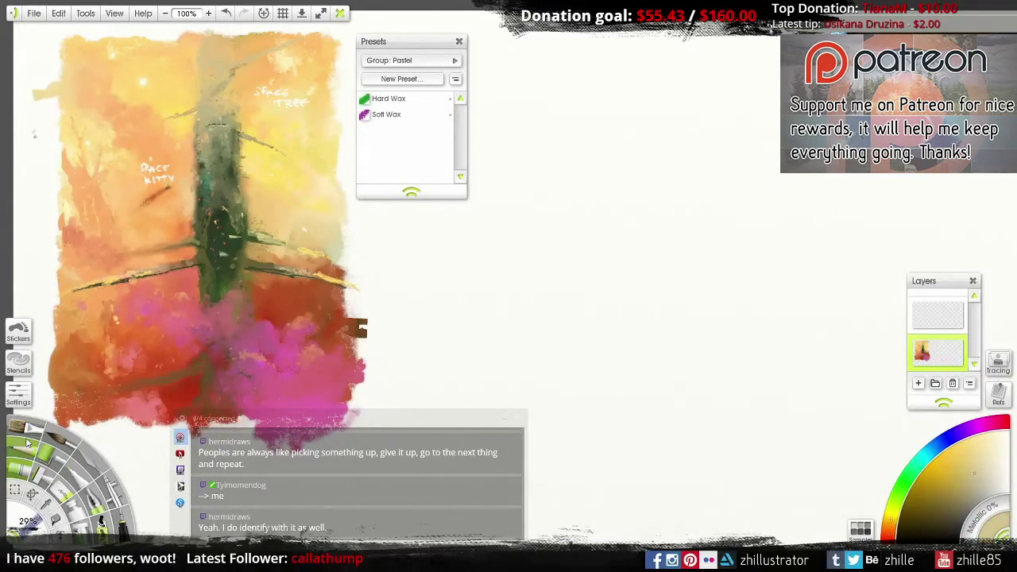
pyautogui.press('p')
pyautogui.hotkey('ctrl', 'z')
# Step: Add small dark pencil strokes to the top of the green tower
pyautogui.moveTo(230, 146)
pyautogui.mouseDown()
pyautogui.moveTo(213, 144)
pyautogui.moveTo(205, 159)
pyautogui.moveTo(212, 144)
pyautogui.mouseUp()
pyautogui.keyDown('alt'); pyautogui.click(212, 144); pyautogui.keyUp('alt')
pyautogui.keyDown('alt'); pyautogui.click(211, 145); pyautogui.keyUp('alt')
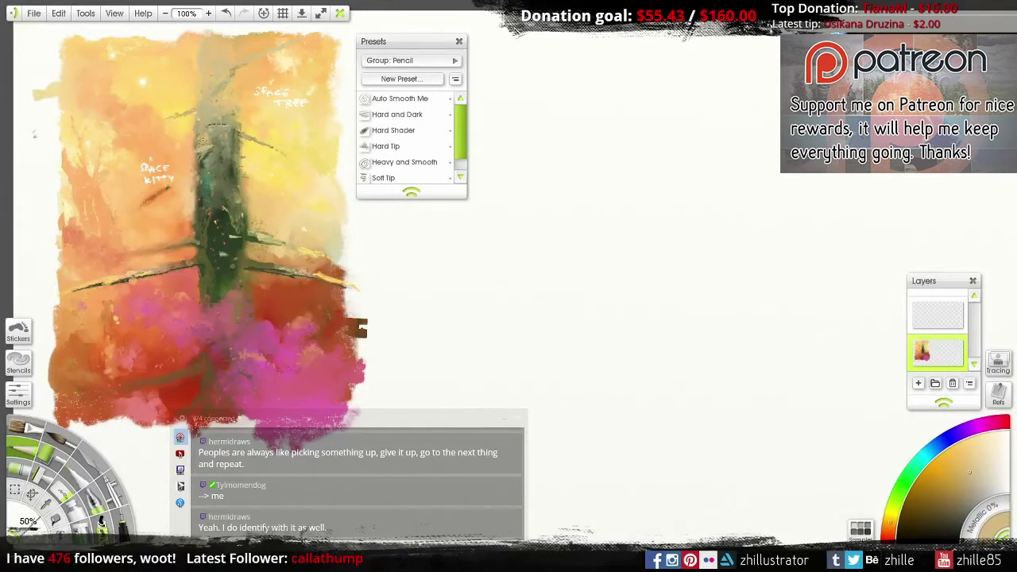
pyautogui.keyDown('alt'); pyautogui.click(215, 147); pyautogui.keyUp('alt')
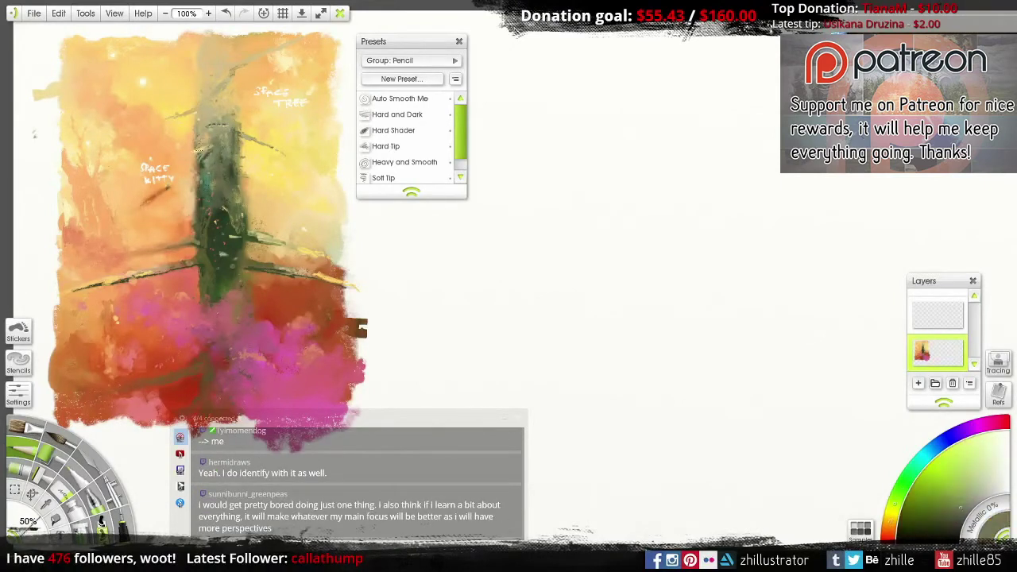
pyautogui.keyDown('alt'); pyautogui.click(199, 151); pyautogui.keyUp('alt')
pyautogui.keyDown('alt'); pyautogui.click(194, 154); pyautogui.keyUp('alt')
pyautogui.moveTo(196, 154); pyautogui.dragTo(186, 159)
# Step: Sample yellow-green from the tower top and add a small light stroke there
pyautogui.keyDown('alt'); pyautogui.click(197, 149); pyautogui.keyUp('alt')
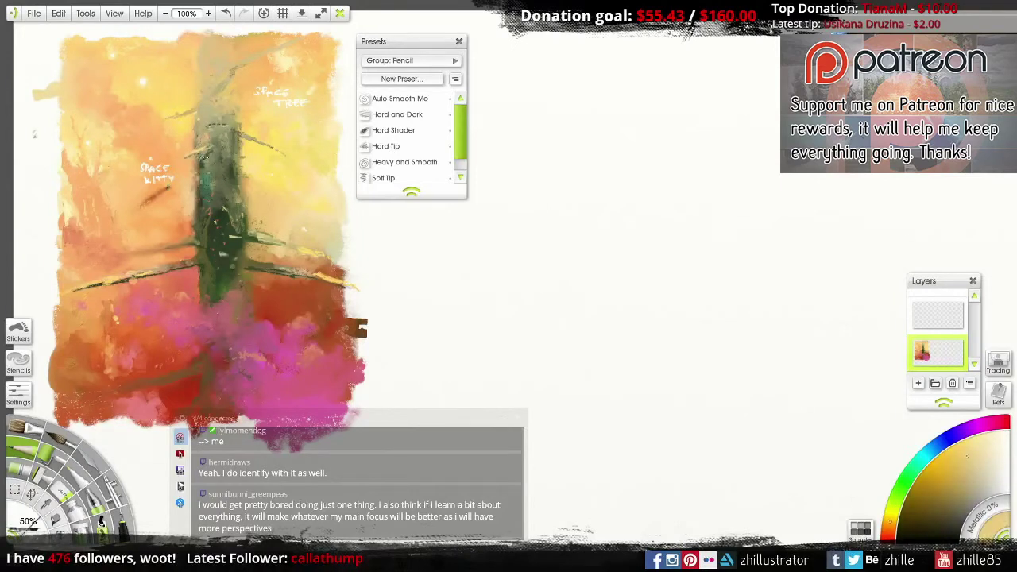
pyautogui.keyDown('alt'); pyautogui.click(200, 156); pyautogui.keyUp('alt')
pyautogui.keyDown('alt'); pyautogui.click(198, 145); pyautogui.keyUp('alt')
pyautogui.keyDown('alt'); pyautogui.click(205, 151); pyautogui.keyUp('alt')
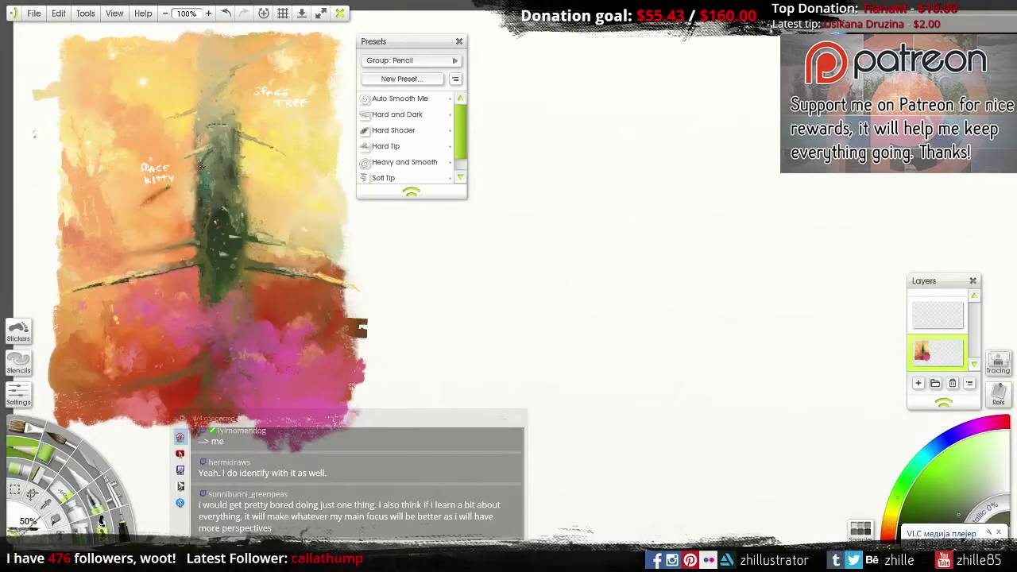
pyautogui.keyDown('alt'); pyautogui.click(205, 157); pyautogui.keyUp('alt')
pyautogui.keyDown('alt'); pyautogui.click(210, 152); pyautogui.keyUp('alt')
pyautogui.keyDown('alt'); pyautogui.click(214, 148); pyautogui.keyUp('alt')
pyautogui.moveTo(213, 145); pyautogui.dragTo(217, 139)
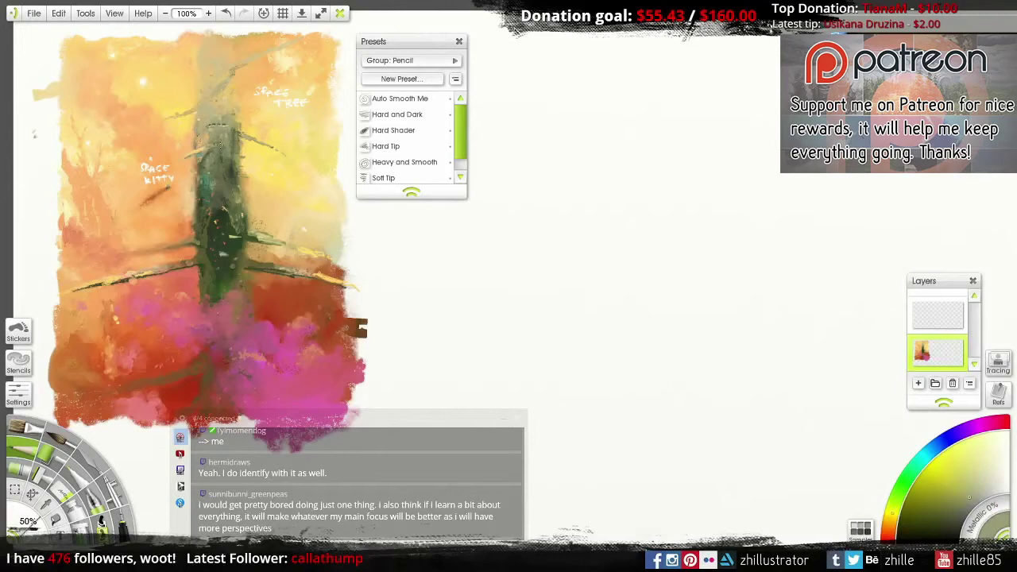
pyautogui.keyDown('alt'); pyautogui.click(211, 152); pyautogui.keyUp('alt')
pyautogui.keyDown('alt'); pyautogui.click(201, 158); pyautogui.keyUp('alt')
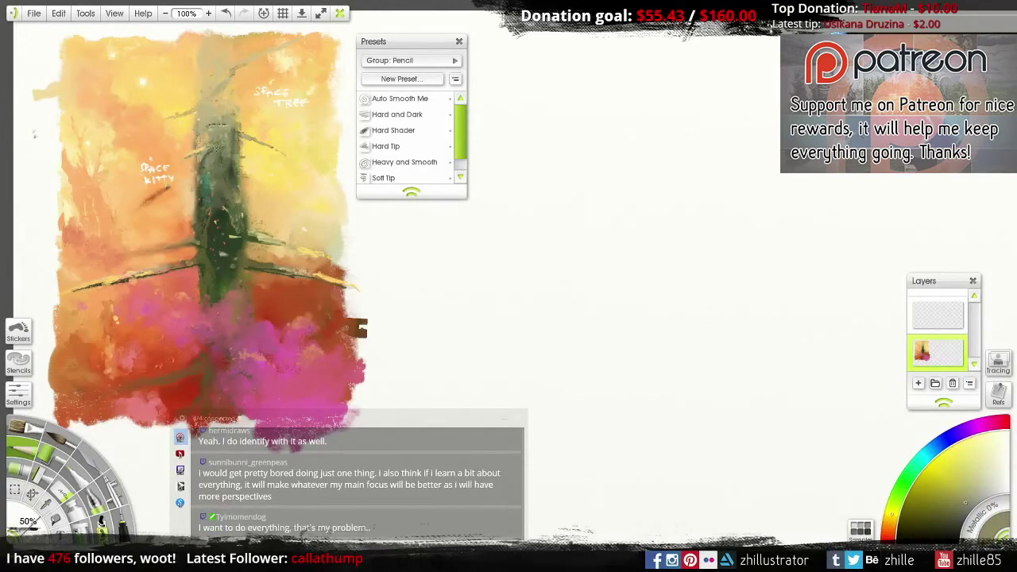
# Step: Sample reds and oranges from the lower painting, return to pastel, and move the Presets panel aside
pyautogui.keyDown('alt'); pyautogui.click(202, 266); pyautogui.keyUp('alt')
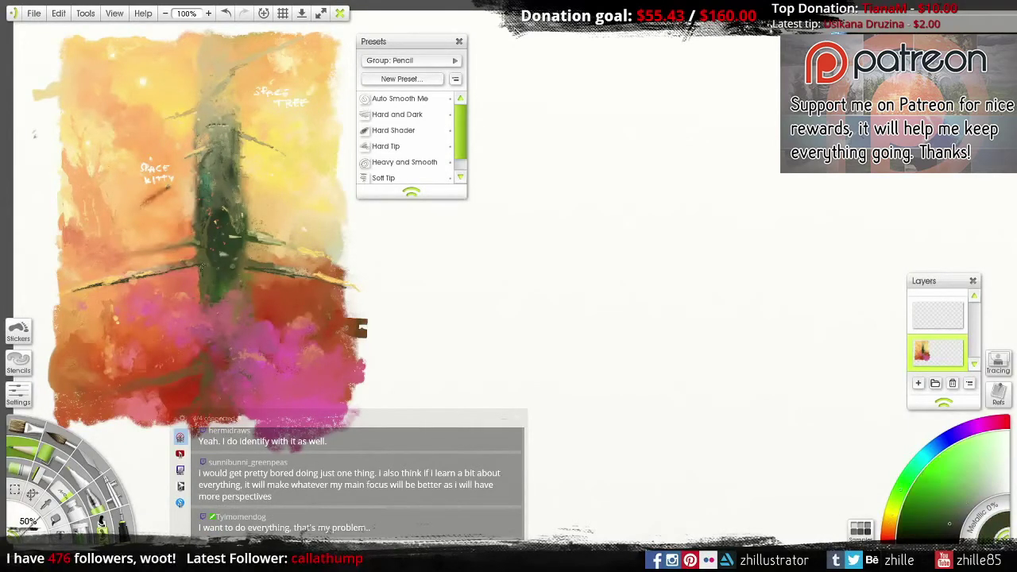
pyautogui.keyDown('alt'); pyautogui.click(151, 274); pyautogui.keyUp('alt')
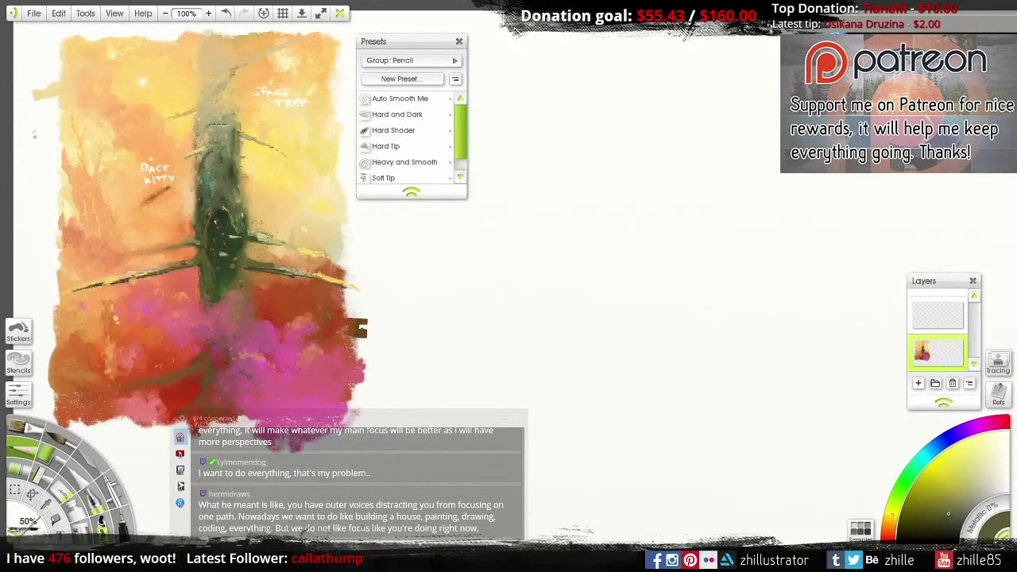
pyautogui.keyDown('alt'); pyautogui.click(268, 237); pyautogui.keyUp('alt')
pyautogui.keyDown('alt'); pyautogui.click(303, 228); pyautogui.keyUp('alt')
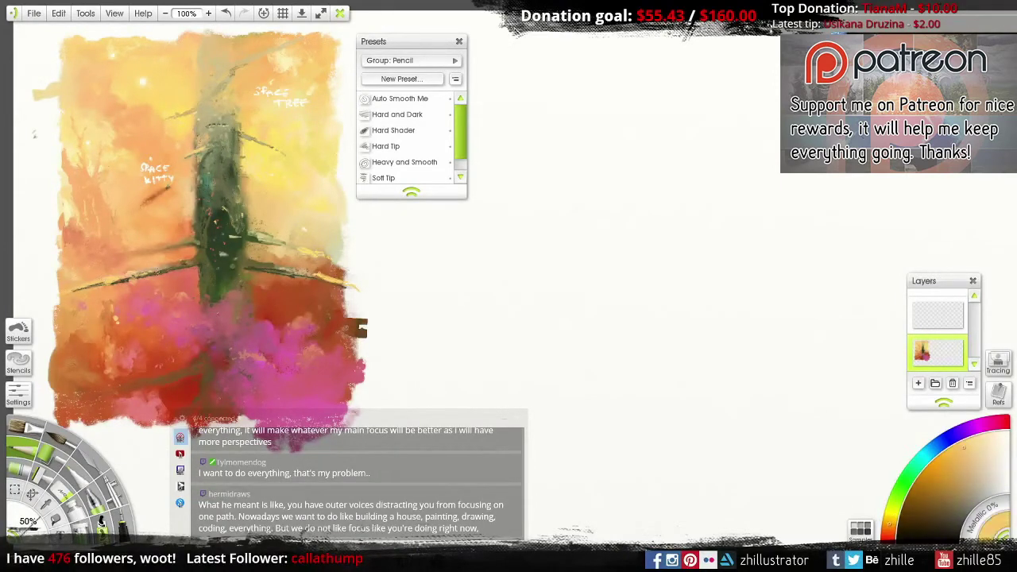
pyautogui.keyDown('alt'); pyautogui.click(137, 395); pyautogui.keyUp('alt')
pyautogui.keyDown('alt'); pyautogui.click(166, 390); pyautogui.keyUp('alt')
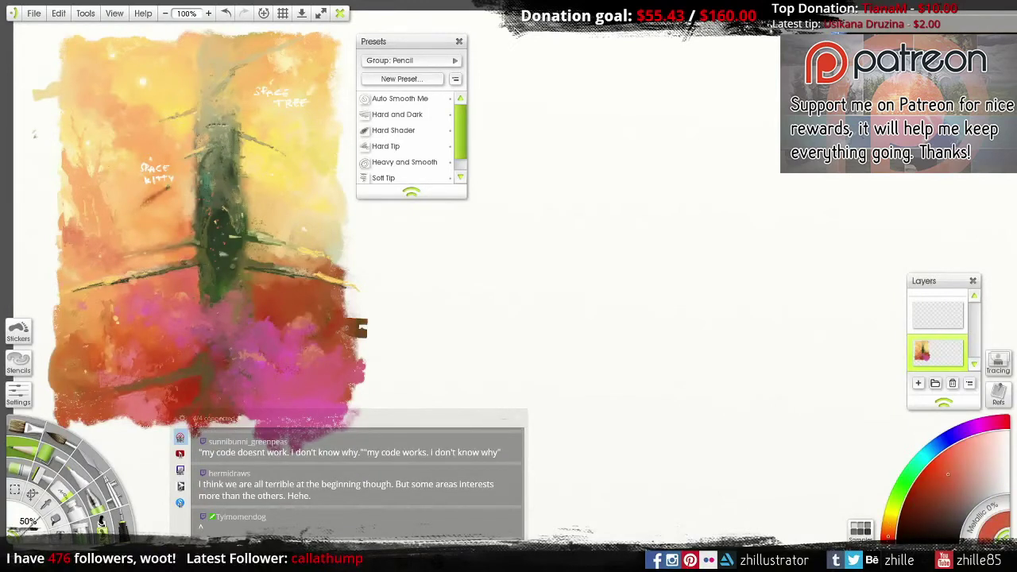
pyautogui.keyDown('alt'); pyautogui.click(121, 344); pyautogui.keyUp('alt')
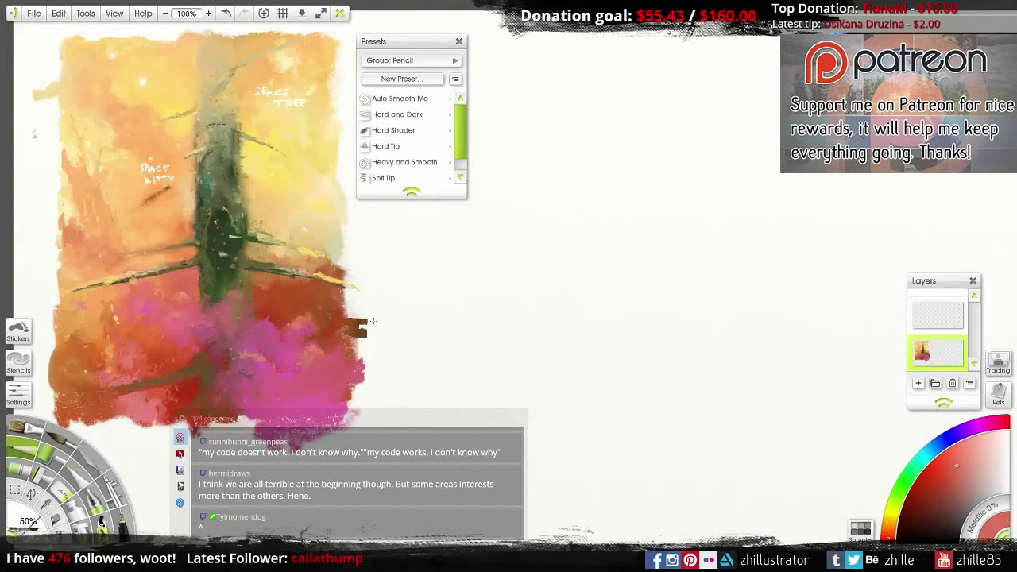
pyautogui.press('c')
pyautogui.press('p')
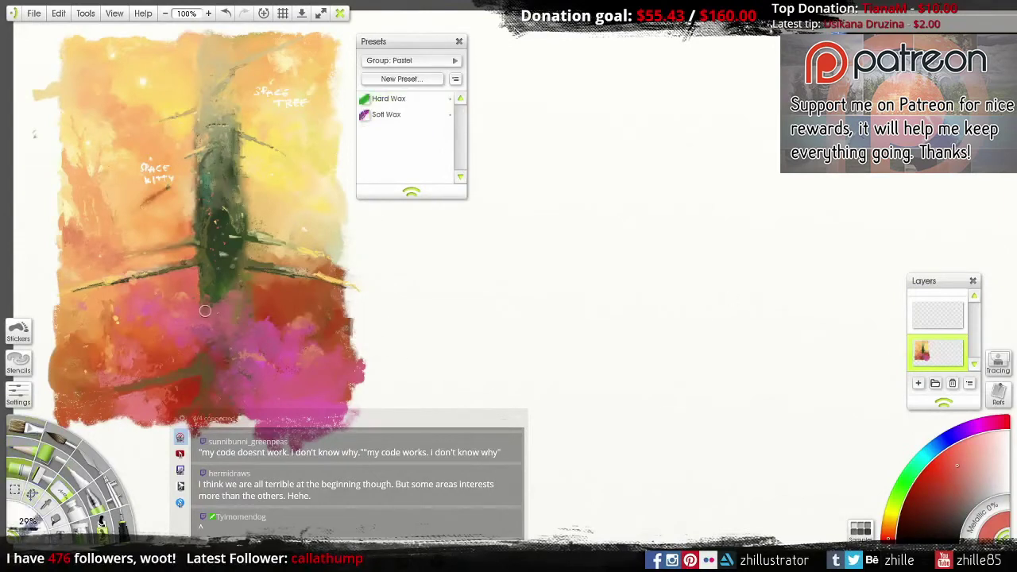
pyautogui.moveTo(429, 42); pyautogui.dragTo(964, 46)
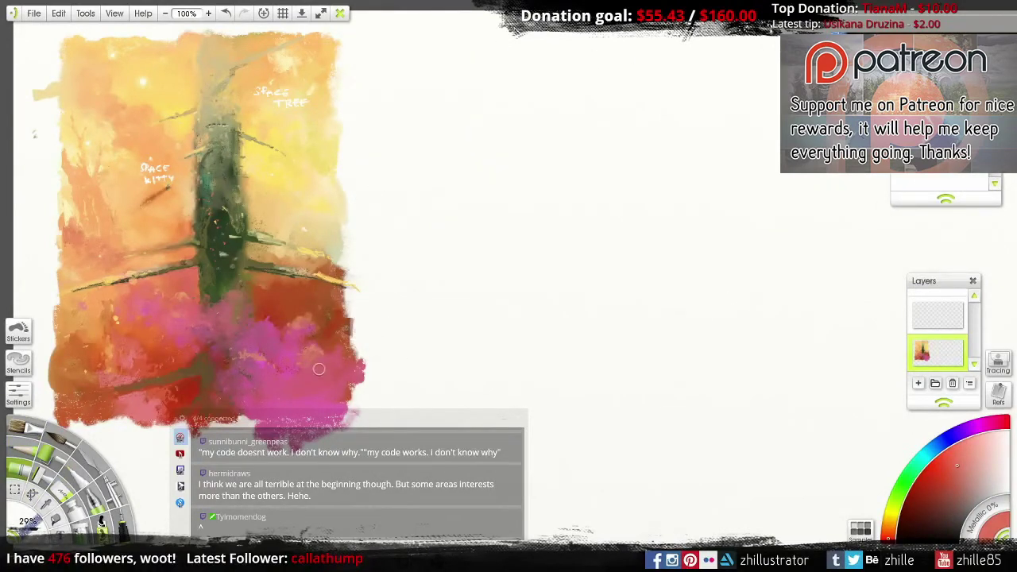
# Step: Paint blue cloud shapes with the pastel at 42% right of the painting
pyautogui.click(940, 442)
pyautogui.press(']')
pyautogui.moveTo(443, 156)
pyautogui.mouseDown()
pyautogui.moveTo(464, 127)
pyautogui.moveTo(465, 75)
pyautogui.moveTo(413, 171)
pyautogui.mouseUp()
pyautogui.moveTo(484, 179); pyautogui.dragTo(544, 147)
pyautogui.click(443, 221)
pyautogui.moveTo(421, 238); pyautogui.dragTo(435, 274)
pyautogui.moveTo(480, 267); pyautogui.dragTo(548, 213)
pyautogui.moveTo(433, 104)
pyautogui.mouseDown()
pyautogui.moveTo(509, 63)
pyautogui.moveTo(445, 101)
pyautogui.mouseUp()
pyautogui.moveTo(409, 54); pyautogui.dragTo(520, 62)
pyautogui.moveTo(556, 129); pyautogui.dragTo(589, 111)
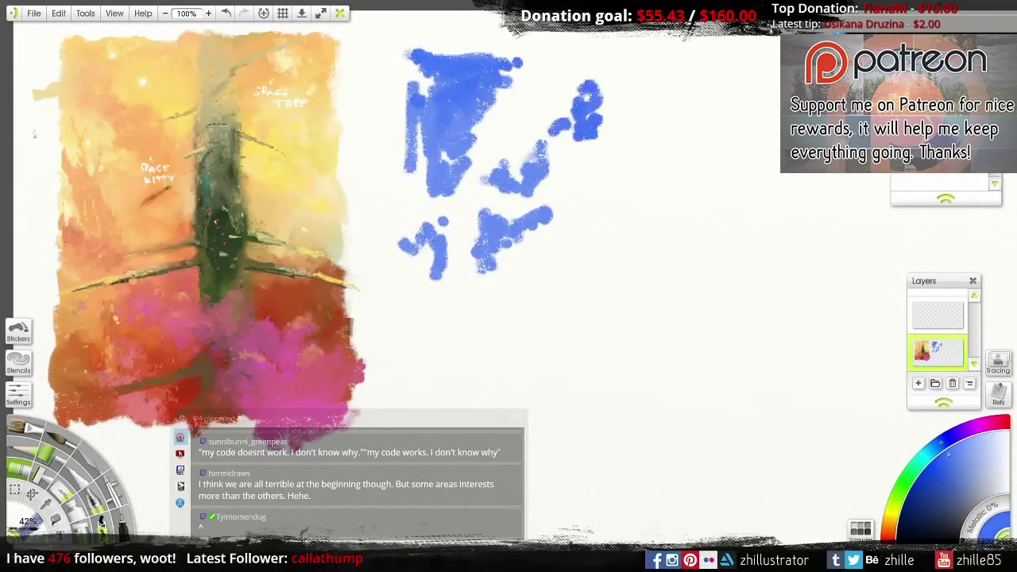
pyautogui.keyDown('alt'); pyautogui.click(519, 225); pyautogui.keyUp('alt')
pyautogui.moveTo(422, 235)
pyautogui.mouseDown()
pyautogui.moveTo(437, 278)
pyautogui.moveTo(485, 243)
pyautogui.moveTo(548, 239)
pyautogui.moveTo(557, 227)
pyautogui.moveTo(565, 254)
pyautogui.mouseUp()
pyautogui.moveTo(453, 71); pyautogui.dragTo(528, 40)
pyautogui.moveTo(413, 261); pyautogui.dragTo(429, 314)
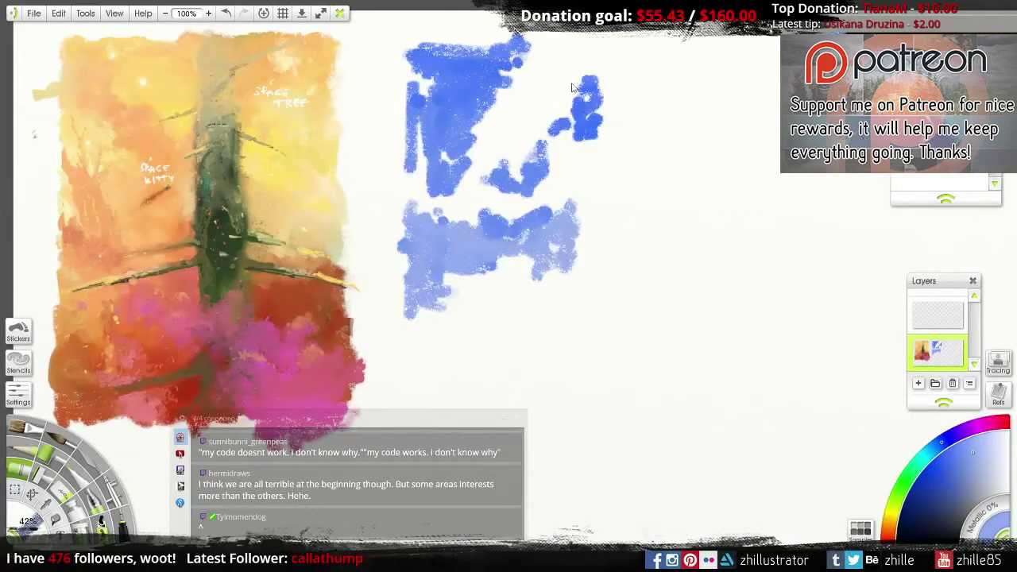
# Step: Hatch lighter blue over the clouds and cover part of the upper shape with off-white
pyautogui.click(38, 447)
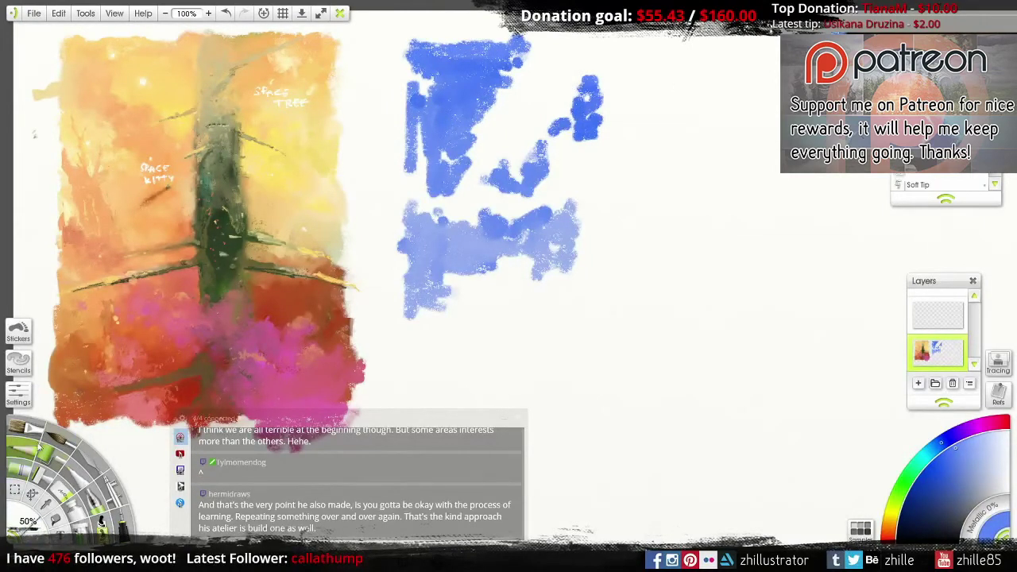
pyautogui.moveTo(542, 153); pyautogui.dragTo(560, 185)
pyautogui.moveTo(574, 115)
pyautogui.mouseDown()
pyautogui.moveTo(584, 128)
pyautogui.moveTo(568, 131)
pyautogui.mouseUp()
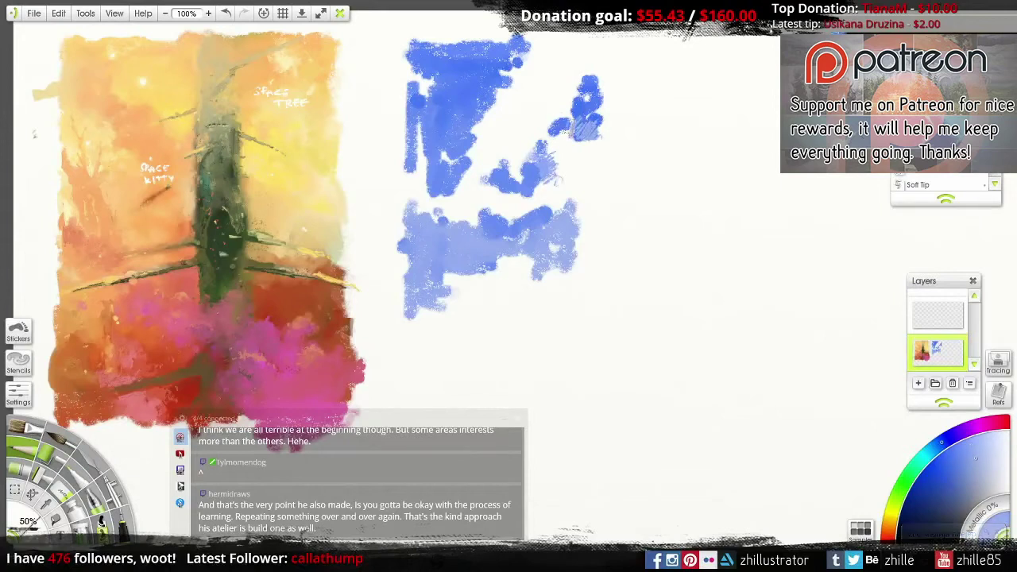
pyautogui.click(934, 447)
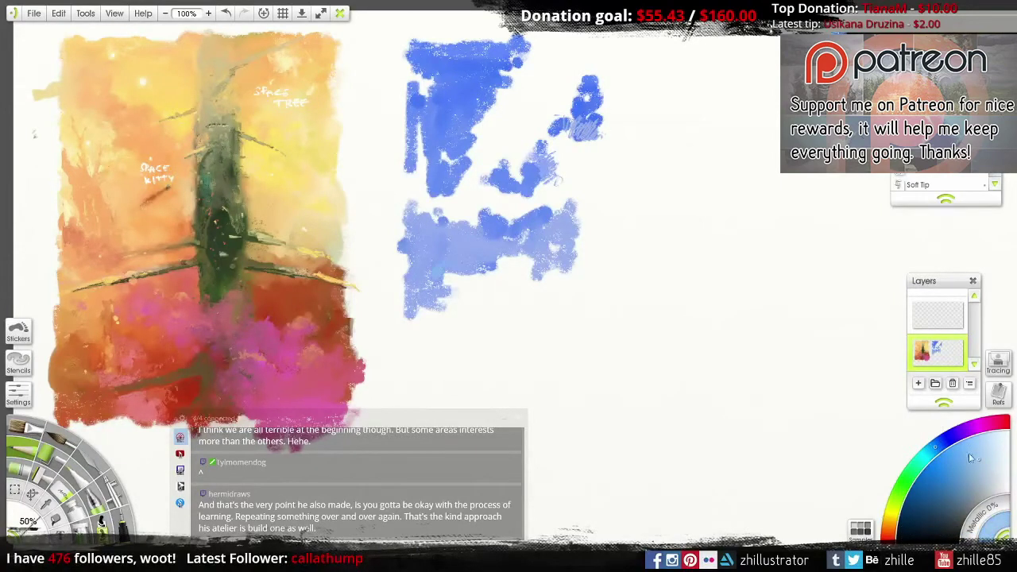
pyautogui.moveTo(425, 266); pyautogui.dragTo(469, 302)
pyautogui.moveTo(540, 267); pyautogui.dragTo(575, 284)
pyautogui.moveTo(498, 264); pyautogui.dragTo(600, 309)
pyautogui.moveTo(590, 244); pyautogui.dragTo(578, 269)
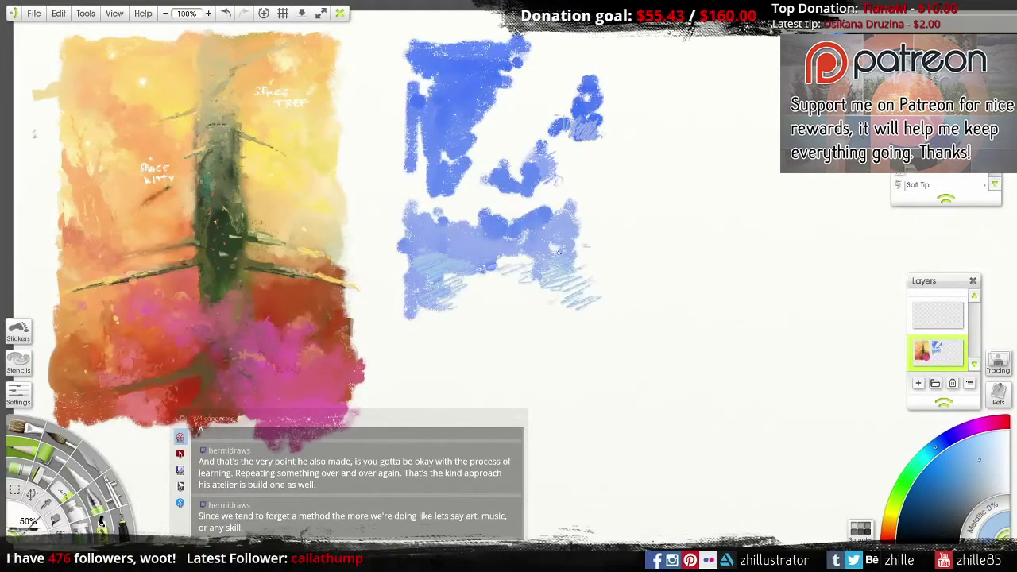
pyautogui.keyDown('alt'); pyautogui.click(493, 159); pyautogui.keyUp('alt')
pyautogui.moveTo(413, 171)
pyautogui.mouseDown()
pyautogui.moveTo(423, 148)
pyautogui.moveTo(459, 147)
pyautogui.moveTo(447, 155)
pyautogui.moveTo(477, 133)
pyautogui.mouseUp()
# Step: With a smaller brush, add light blue and off-white along the clouds' left edges
pyautogui.press('[')
pyautogui.press('[')
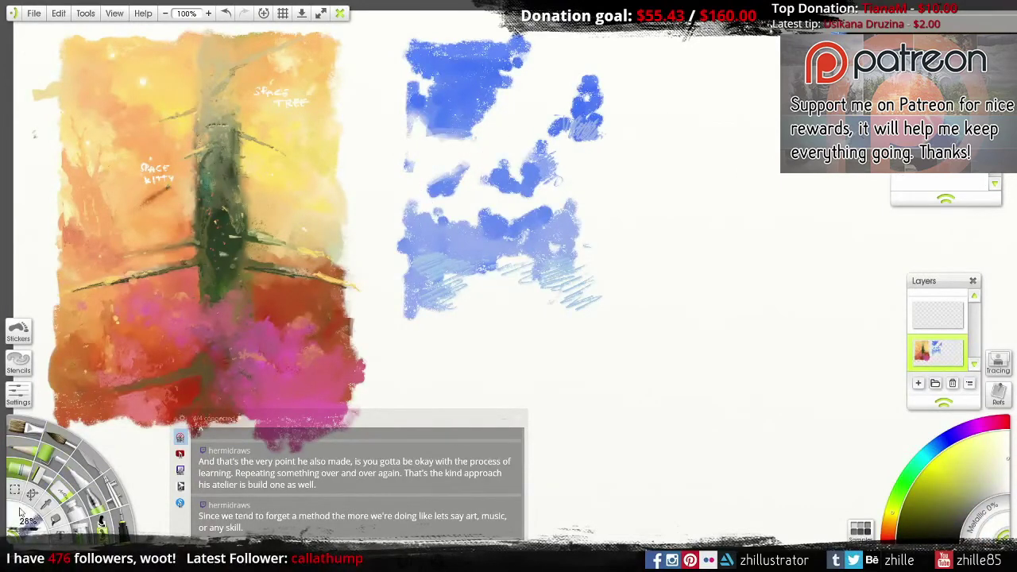
pyautogui.keyDown('alt'); pyautogui.click(417, 278); pyautogui.keyUp('alt')
pyautogui.moveTo(409, 194); pyautogui.dragTo(413, 151)
pyautogui.keyDown('alt'); pyautogui.click(421, 274); pyautogui.keyUp('alt')
pyautogui.moveTo(413, 238)
pyautogui.mouseDown()
pyautogui.moveTo(407, 316)
pyautogui.moveTo(461, 292)
pyautogui.mouseUp()
pyautogui.moveTo(421, 191); pyautogui.dragTo(449, 181)
pyautogui.keyDown('alt'); pyautogui.click(419, 173); pyautogui.keyUp('alt')
pyautogui.moveTo(403, 127); pyautogui.dragTo(444, 91)
# Step: Soften the right-hand cloud edges with light blue, then sketch a magenta tower with a crossbar
pyautogui.keyDown('alt'); pyautogui.click(560, 110); pyautogui.keyUp('alt')
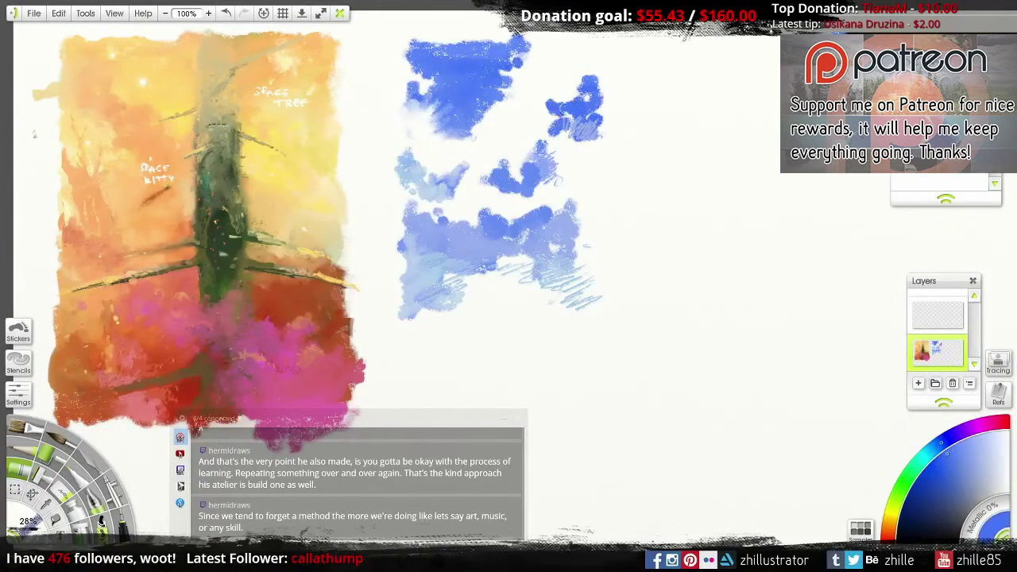
pyautogui.keyDown('alt'); pyautogui.click(555, 97); pyautogui.keyUp('alt')
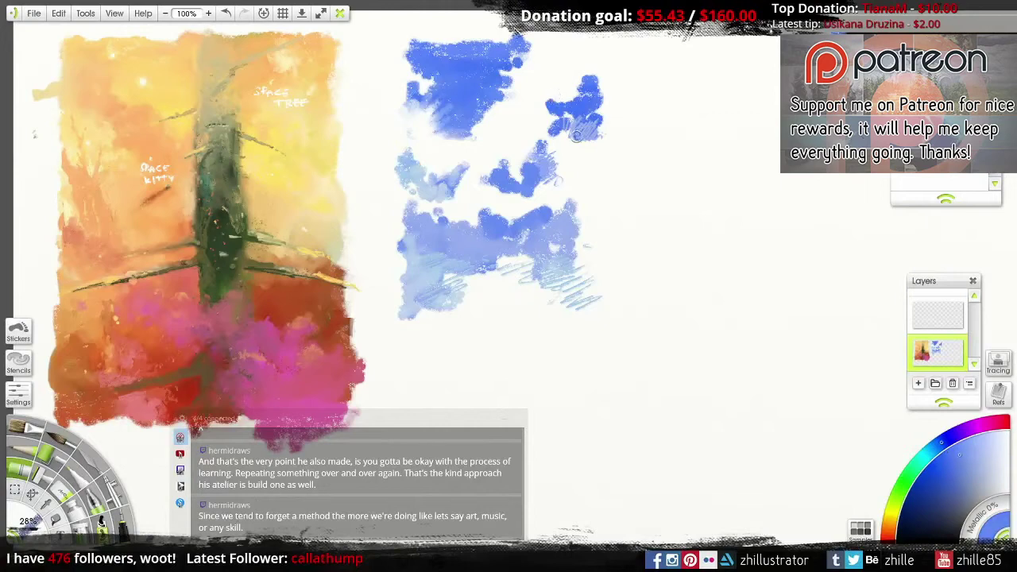
pyautogui.moveTo(568, 131)
pyautogui.mouseDown()
pyautogui.moveTo(545, 167)
pyautogui.moveTo(592, 147)
pyautogui.mouseUp()
pyautogui.moveTo(587, 195)
pyautogui.mouseDown()
pyautogui.moveTo(579, 229)
pyautogui.moveTo(592, 282)
pyautogui.moveTo(548, 314)
pyautogui.moveTo(500, 258)
pyautogui.moveTo(477, 309)
pyautogui.moveTo(585, 334)
pyautogui.mouseUp()
pyautogui.keyDown('alt'); pyautogui.click(579, 229); pyautogui.keyUp('alt')
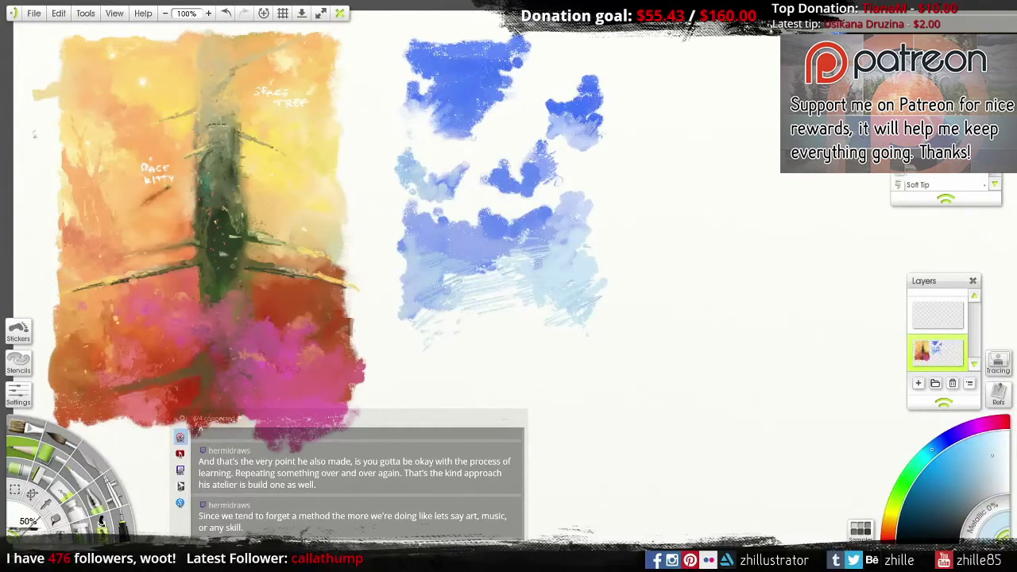
pyautogui.click(979, 427)
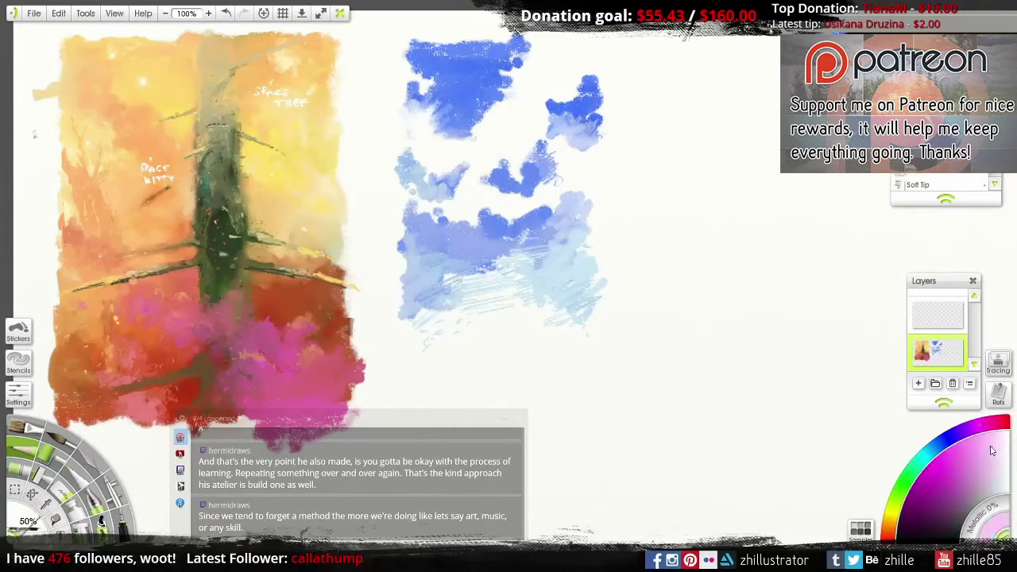
pyautogui.moveTo(460, 110)
pyautogui.mouseDown()
pyautogui.moveTo(468, 183)
pyautogui.moveTo(467, 93)
pyautogui.moveTo(467, 242)
pyautogui.mouseUp()
# Step: Extend the pink trunk downward with softer orange-brown and pale pink strokes
pyautogui.press('b')
pyautogui.moveTo(468, 91); pyautogui.dragTo(477, 181)
pyautogui.click(893, 524)
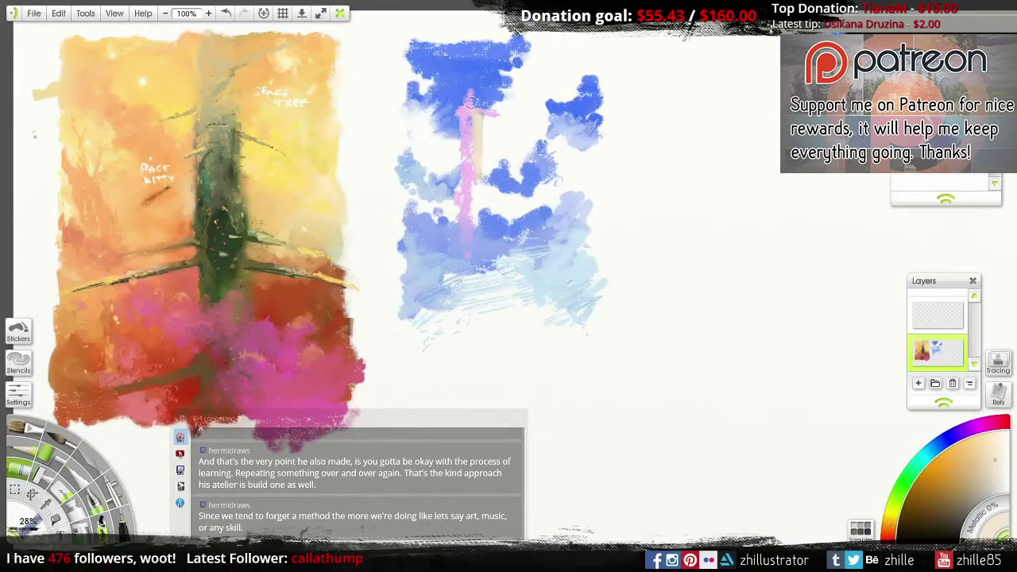
pyautogui.moveTo(475, 83)
pyautogui.mouseDown()
pyautogui.moveTo(469, 251)
pyautogui.moveTo(480, 240)
pyautogui.moveTo(477, 200)
pyautogui.moveTo(480, 289)
pyautogui.mouseUp()
pyautogui.keyDown('alt'); pyautogui.click(477, 199); pyautogui.keyUp('alt')
pyautogui.press('a')
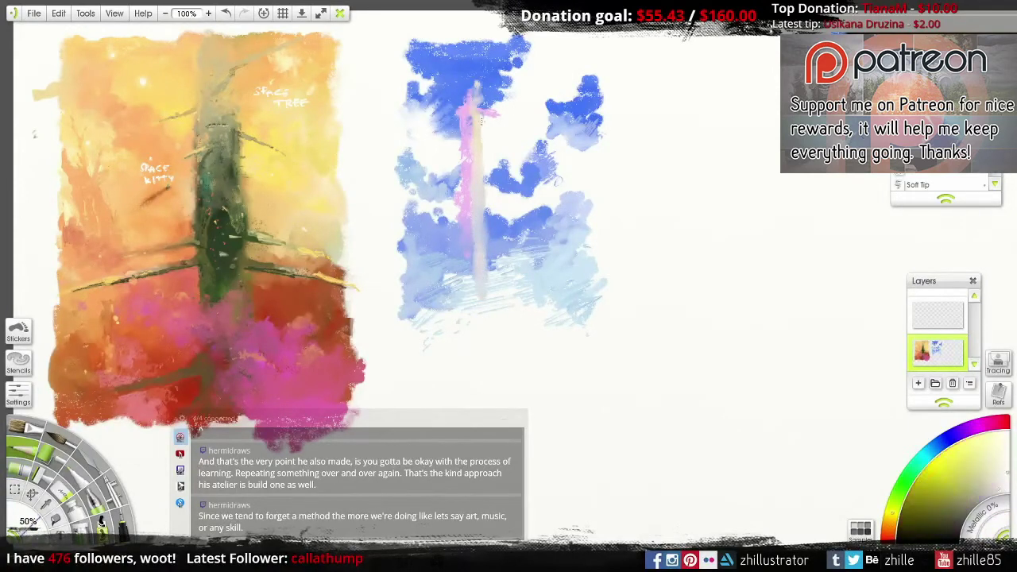
pyautogui.keyDown('alt'); pyautogui.click(460, 141); pyautogui.keyUp('alt')
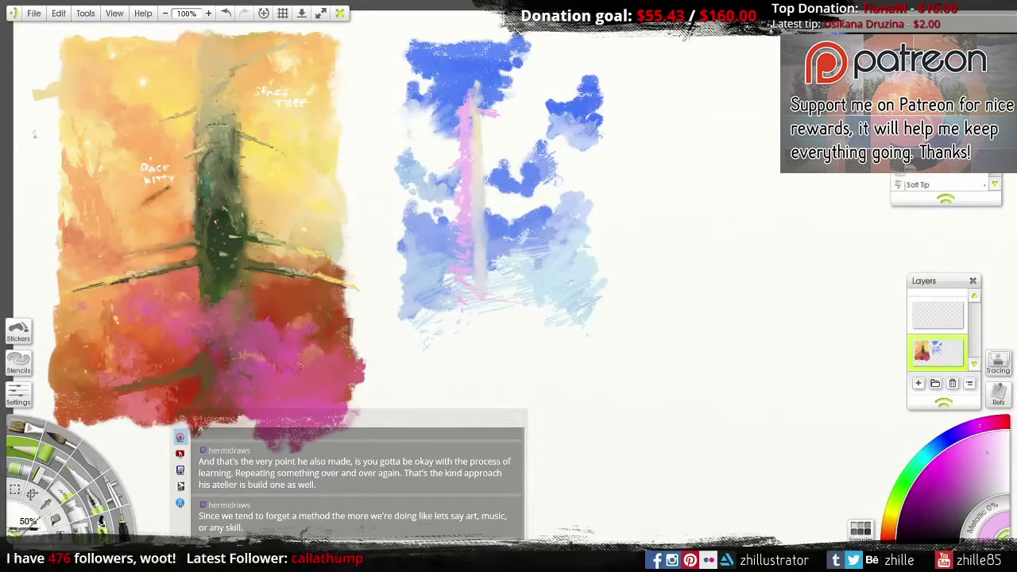
# Step: Blend the right side of the blue clouds with the Wet Blender and repaint the pink tower area
pyautogui.click(85, 469)
pyautogui.moveTo(508, 56)
pyautogui.mouseDown()
pyautogui.moveTo(583, 159)
pyautogui.moveTo(548, 215)
pyautogui.moveTo(592, 230)
pyautogui.mouseUp()
pyautogui.moveTo(500, 262); pyautogui.dragTo(511, 295)
pyautogui.click(27, 459)
pyautogui.moveTo(455, 118)
pyautogui.mouseDown()
pyautogui.moveTo(451, 147)
pyautogui.moveTo(477, 111)
pyautogui.moveTo(451, 178)
pyautogui.moveTo(458, 227)
pyautogui.moveTo(455, 212)
pyautogui.mouseUp()
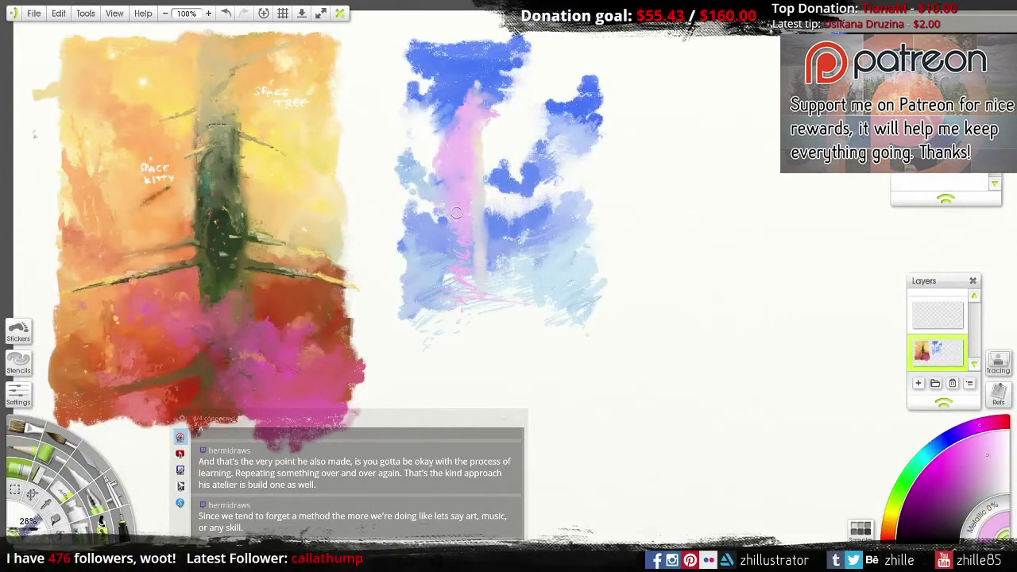
# Step: Add a short bluish stroke right of the tower and pick brighter and deeper blues
pyautogui.click(63, 449)
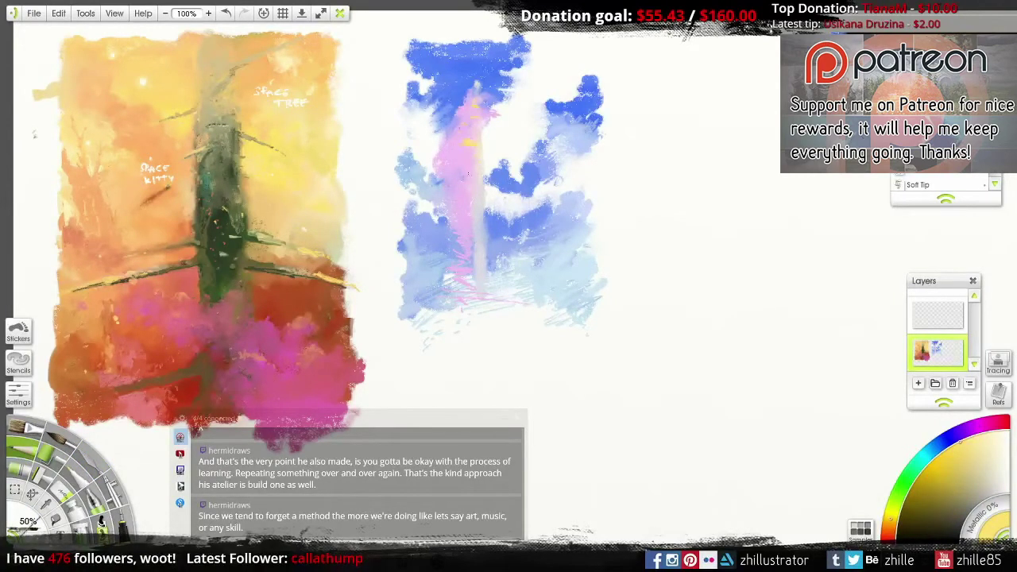
pyautogui.keyDown('alt'); pyautogui.click(463, 109); pyautogui.keyUp('alt')
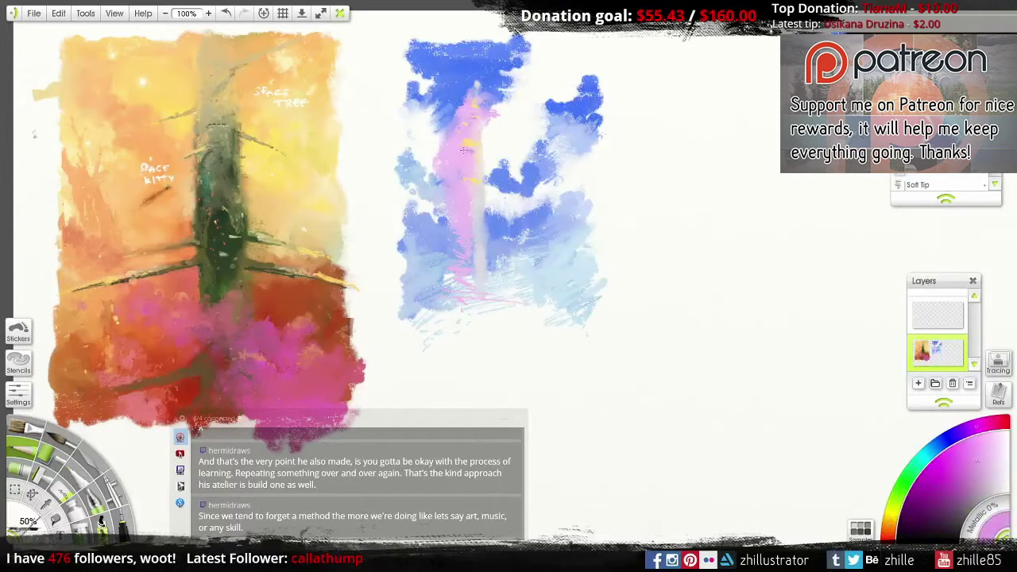
pyautogui.moveTo(486, 232)
pyautogui.mouseDown()
pyautogui.moveTo(483, 278)
pyautogui.moveTo(489, 263)
pyautogui.moveTo(523, 283)
pyautogui.moveTo(505, 302)
pyautogui.moveTo(436, 304)
pyautogui.mouseUp()
pyautogui.press('[')
pyautogui.press('[')
pyautogui.press('[')
pyautogui.click(931, 458)
pyautogui.press(']')
pyautogui.press(']')
pyautogui.press(']')
pyautogui.press(']')
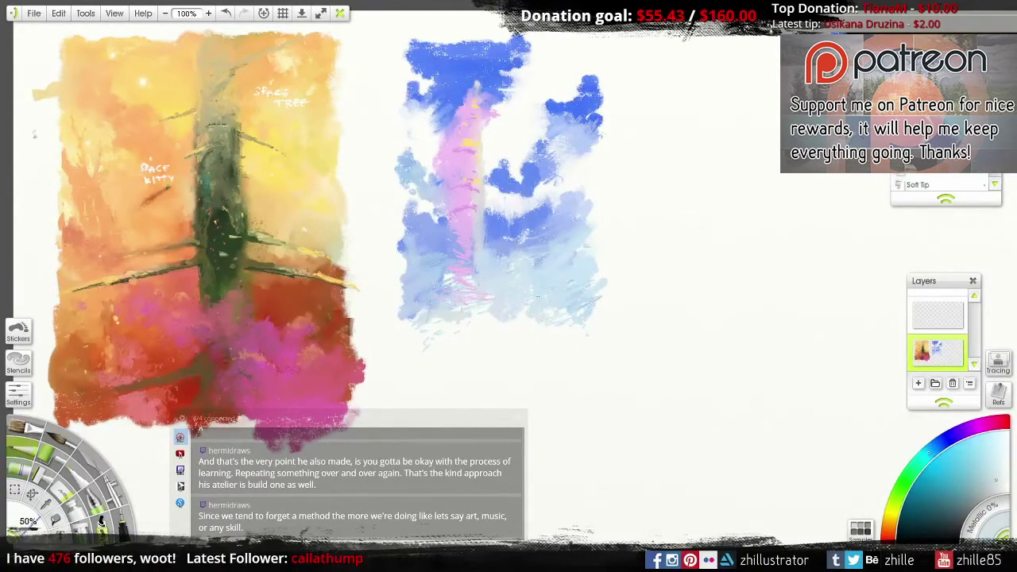
pyautogui.keyDown('alt'); pyautogui.click(474, 277); pyautogui.keyUp('alt')
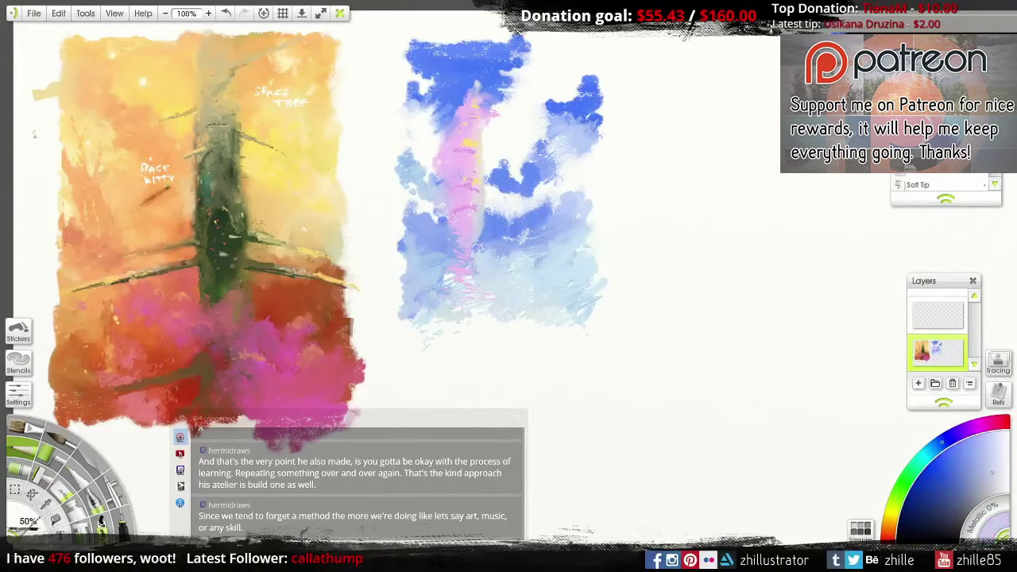
# Step: Sample pink, orange and orange-brown from the tower streaks, then pick yellow for accents
pyautogui.keyDown('alt'); pyautogui.click(458, 275); pyautogui.keyUp('alt')
pyautogui.keyDown('alt'); pyautogui.click(473, 245); pyautogui.keyUp('alt')
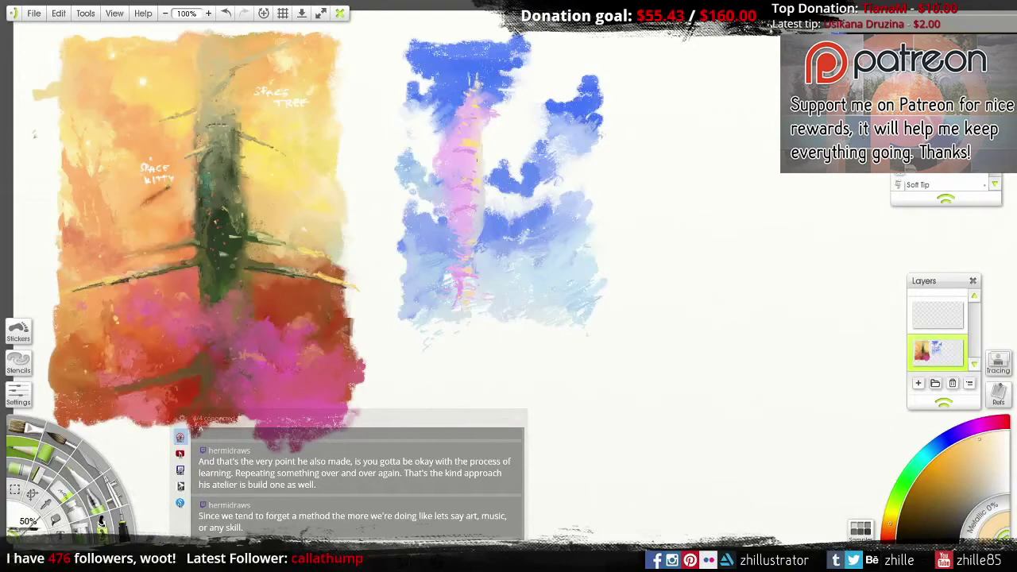
pyautogui.keyDown('alt'); pyautogui.click(477, 160); pyautogui.keyUp('alt')
pyautogui.press('e')
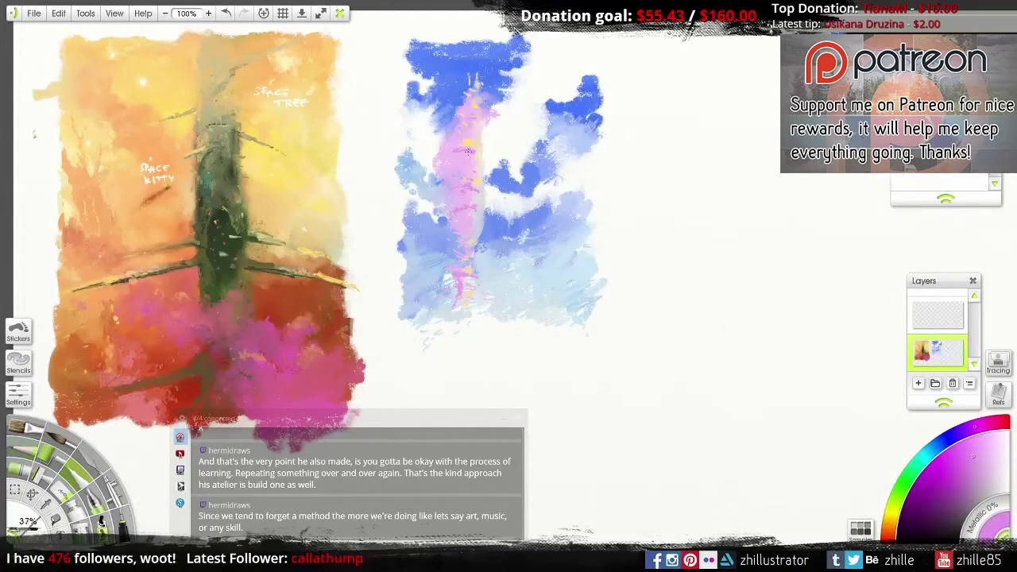
pyautogui.keyDown('alt'); pyautogui.click(476, 152); pyautogui.keyUp('alt')
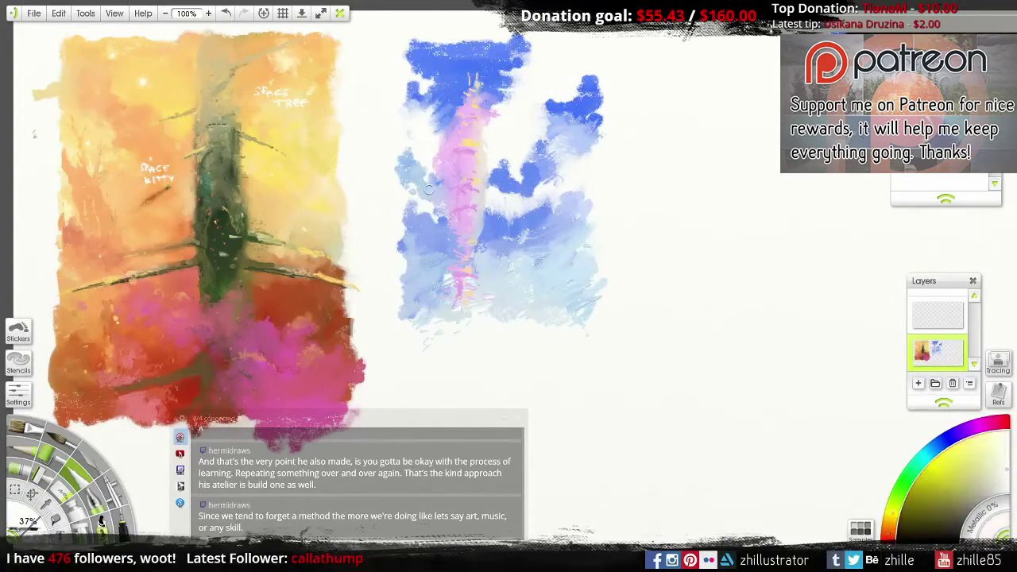
pyautogui.keyDown('alt'); pyautogui.click(432, 161); pyautogui.keyUp('alt')
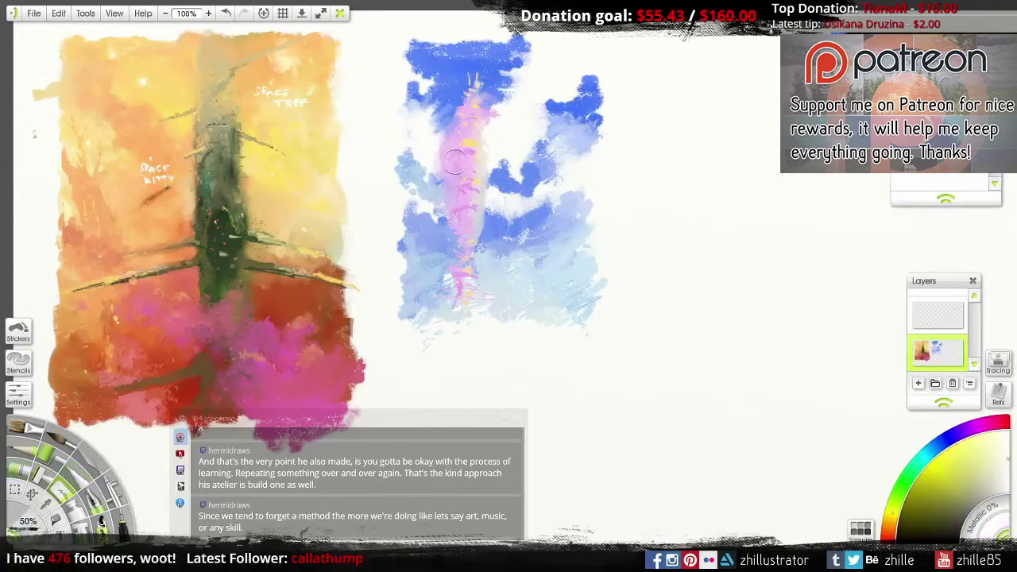
# Step: Shrink the brush, sample colours and blend the top-right blue cloud
pyautogui.press('[')
pyautogui.press('[')
pyautogui.press('[')
pyautogui.press('[')
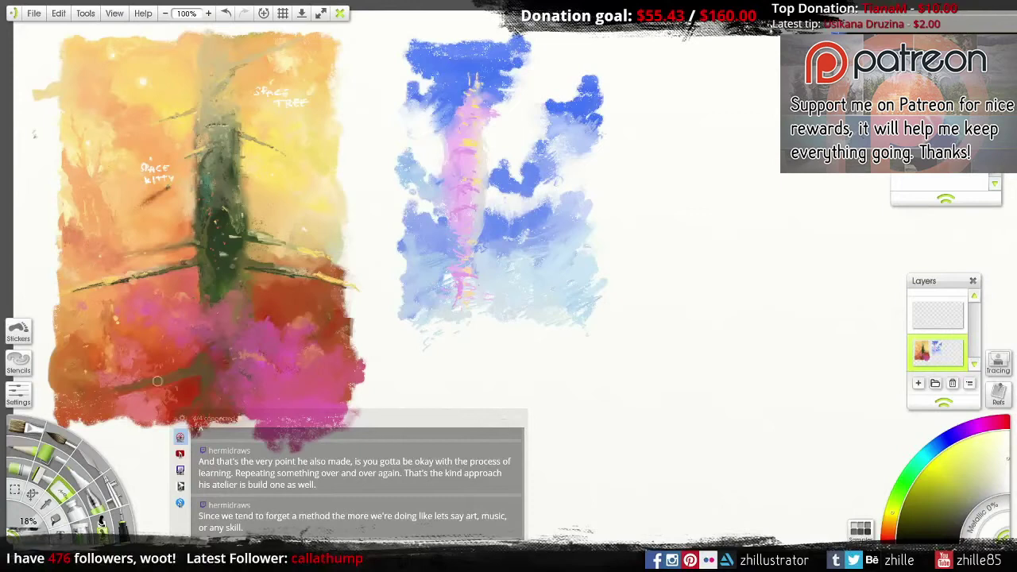
pyautogui.press('a')
pyautogui.keyDown('alt'); pyautogui.click(475, 103); pyautogui.keyUp('alt')
pyautogui.keyDown('alt'); pyautogui.click(468, 143); pyautogui.keyUp('alt')
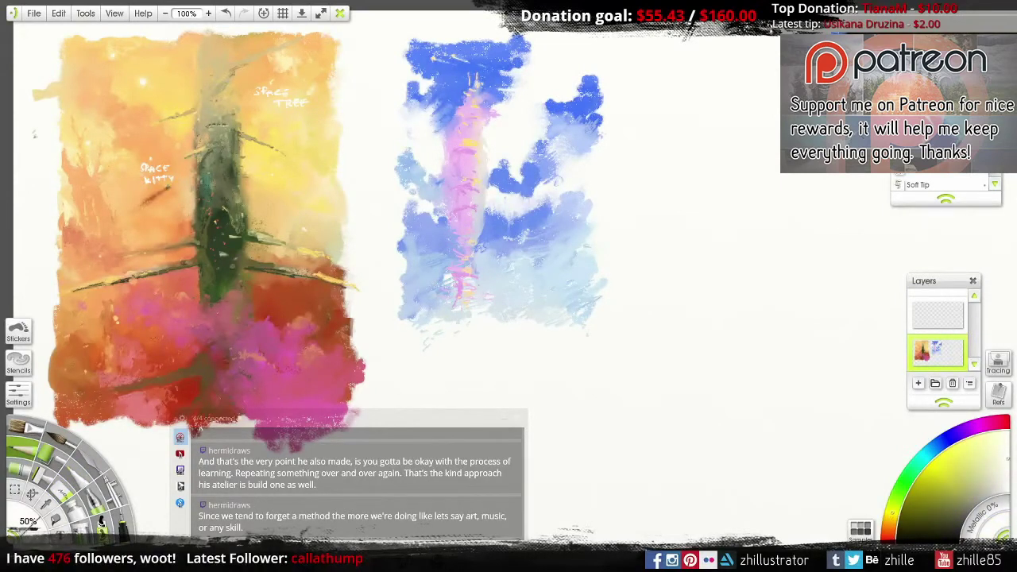
pyautogui.press('o')
pyautogui.keyDown('alt'); pyautogui.click(562, 91); pyautogui.keyUp('alt')
pyautogui.moveTo(598, 134); pyautogui.dragTo(560, 119)
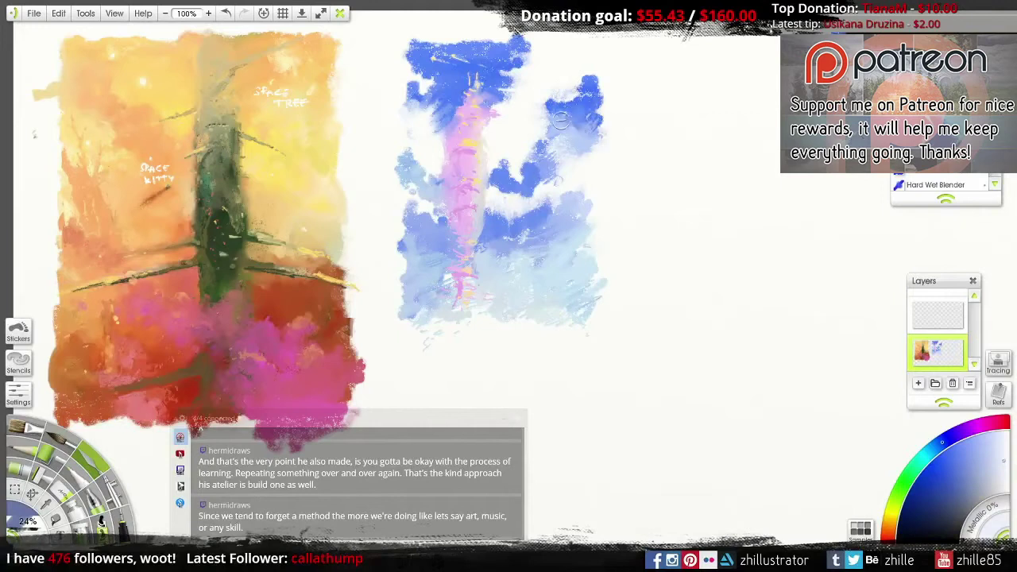
# Step: Extend a pink vertical stroke downward and smear blue into the lower clouds
pyautogui.press('k')
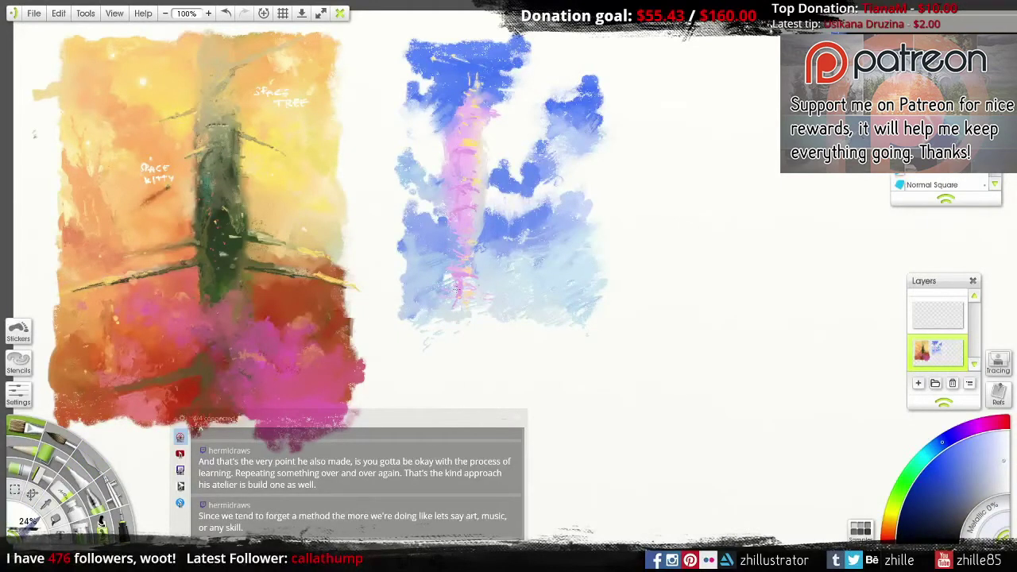
pyautogui.keyDown('alt'); pyautogui.click(456, 288); pyautogui.keyUp('alt')
pyautogui.moveTo(459, 290); pyautogui.dragTo(461, 326)
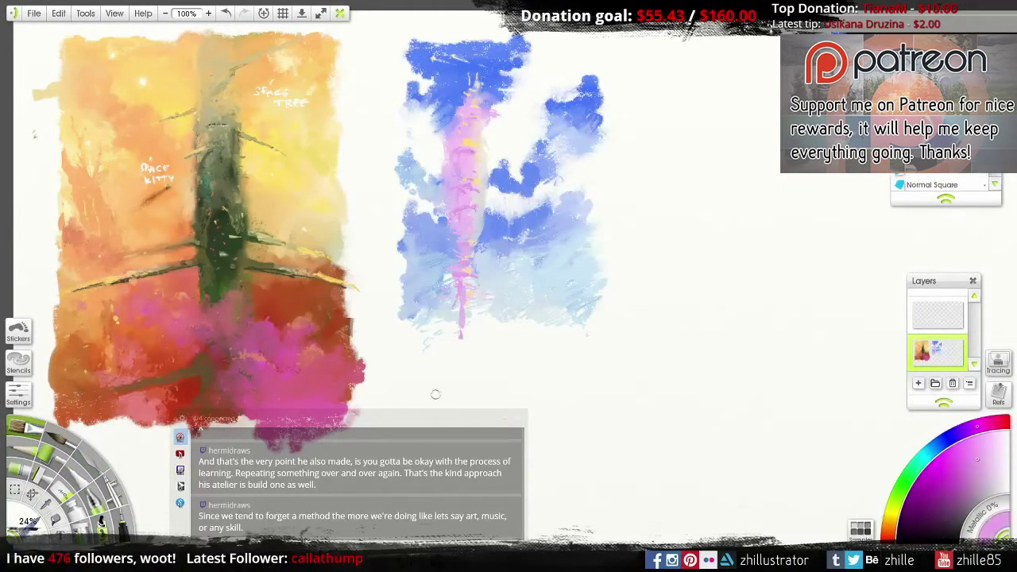
pyautogui.keyDown('alt'); pyautogui.click(435, 280); pyautogui.keyUp('alt')
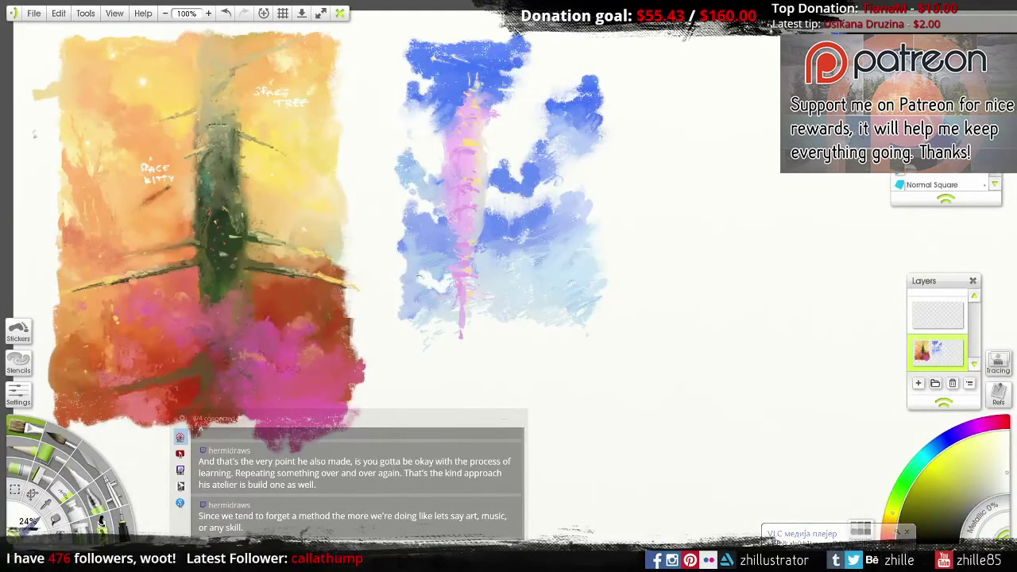
pyautogui.press('b')
pyautogui.moveTo(429, 286)
pyautogui.mouseDown()
pyautogui.moveTo(400, 291)
pyautogui.moveTo(468, 281)
pyautogui.mouseUp()
# Step: Lengthen the pink drip at the tower's base further downward
pyautogui.keyDown('alt'); pyautogui.click(468, 281); pyautogui.keyUp('alt')
pyautogui.press('a')
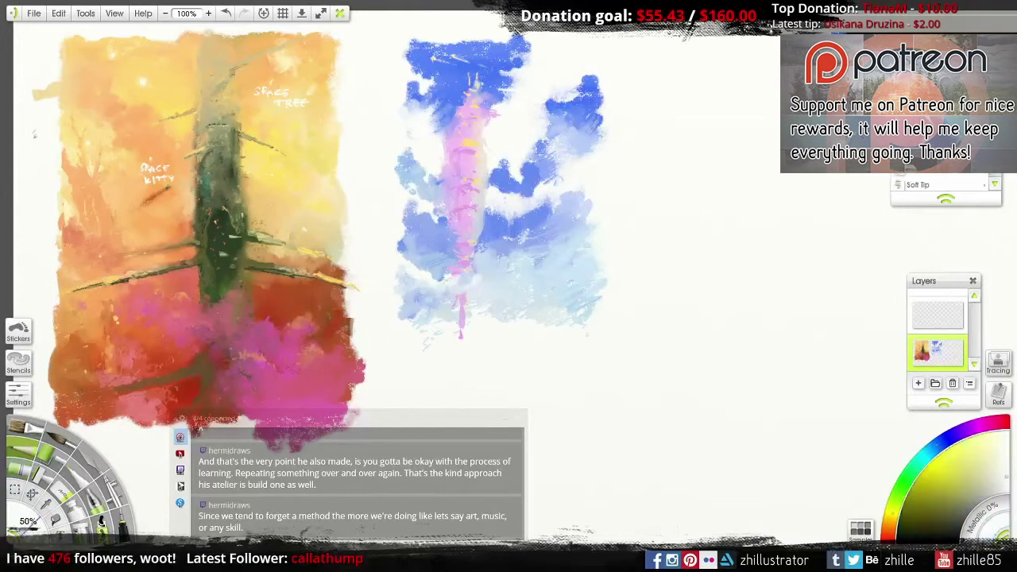
pyautogui.keyDown('alt'); pyautogui.click(459, 319); pyautogui.keyUp('alt')
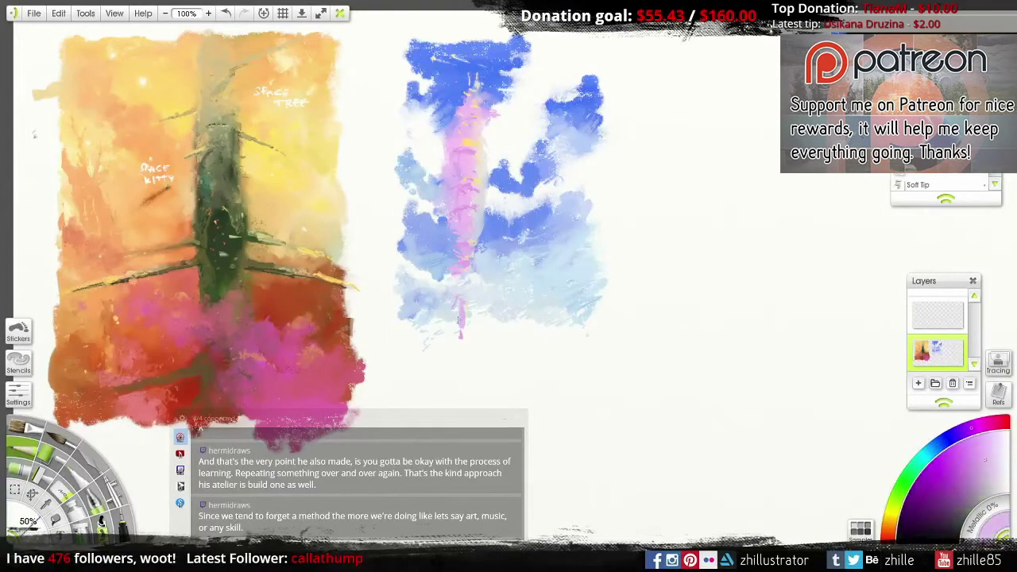
pyautogui.moveTo(461, 342); pyautogui.dragTo(462, 351)
# Step: Smear light blue into the clouds beside the pink tower
pyautogui.keyDown('alt'); pyautogui.click(832, 357); pyautogui.keyUp('alt')
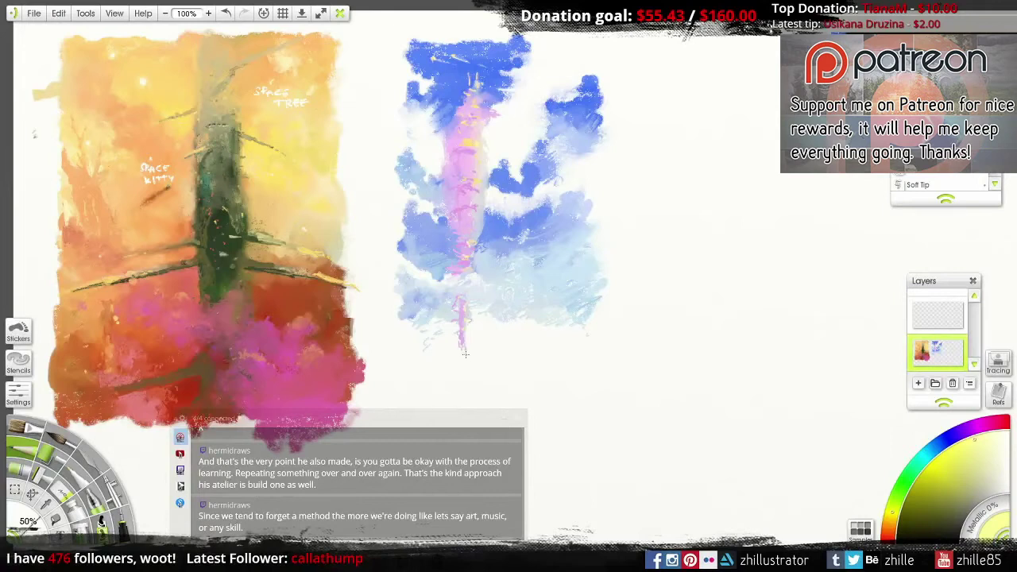
pyautogui.keyDown('alt'); pyautogui.click(477, 252); pyautogui.keyUp('alt')
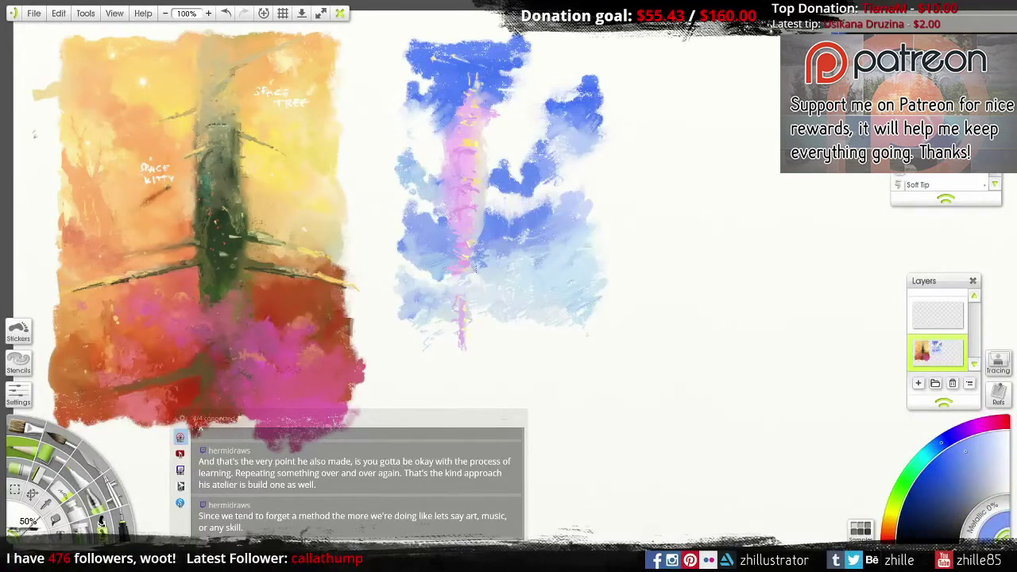
pyautogui.press('k')
pyautogui.moveTo(475, 267)
pyautogui.mouseDown()
pyautogui.moveTo(491, 234)
pyautogui.moveTo(508, 258)
pyautogui.mouseUp()
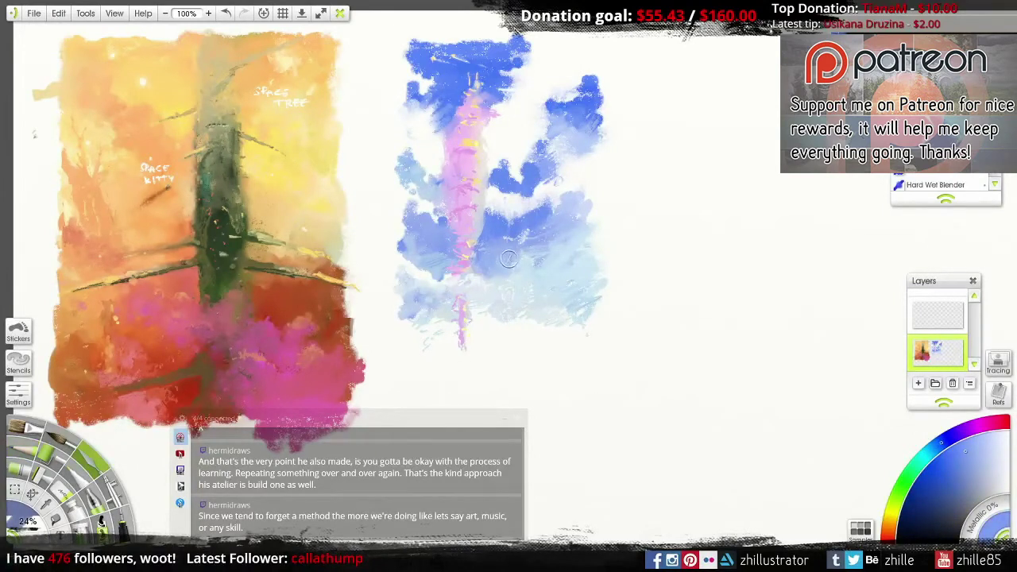
pyautogui.press(']')
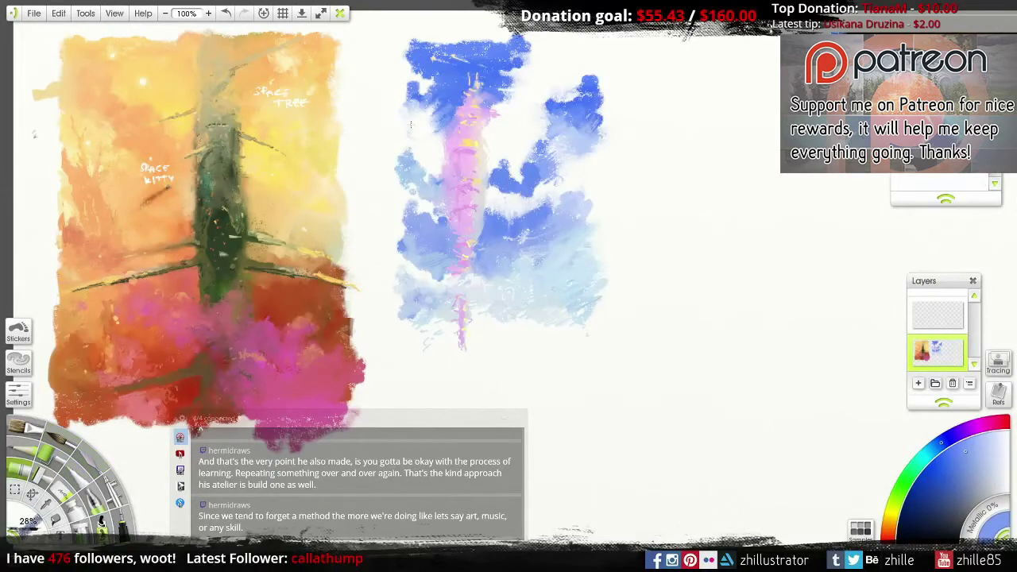
# Step: Paint lighter blue strokes over the upper-left clouds and along their left edge
pyautogui.keyDown('alt'); pyautogui.click(410, 124); pyautogui.keyUp('alt')
pyautogui.moveTo(429, 76); pyautogui.dragTo(413, 107)
pyautogui.moveTo(417, 48)
pyautogui.mouseDown()
pyautogui.moveTo(453, 128)
pyautogui.moveTo(402, 83)
pyautogui.moveTo(385, 99)
pyautogui.mouseUp()
pyautogui.keyDown('alt'); pyautogui.click(429, 119); pyautogui.keyUp('alt')
pyautogui.keyDown('alt'); pyautogui.click(393, 163); pyautogui.keyUp('alt')
pyautogui.moveTo(382, 170); pyautogui.dragTo(393, 194)
# Step: Add light blue along the left cloud edge and dab small strokes right of centre and top-left
pyautogui.keyDown('alt'); pyautogui.click(405, 235); pyautogui.keyUp('alt')
pyautogui.keyDown('alt'); pyautogui.click(515, 272); pyautogui.keyUp('alt')
pyautogui.moveTo(391, 242)
pyautogui.mouseDown()
pyautogui.moveTo(515, 274)
pyautogui.moveTo(400, 247)
pyautogui.moveTo(405, 203)
pyautogui.moveTo(411, 228)
pyautogui.moveTo(453, 262)
pyautogui.mouseUp()
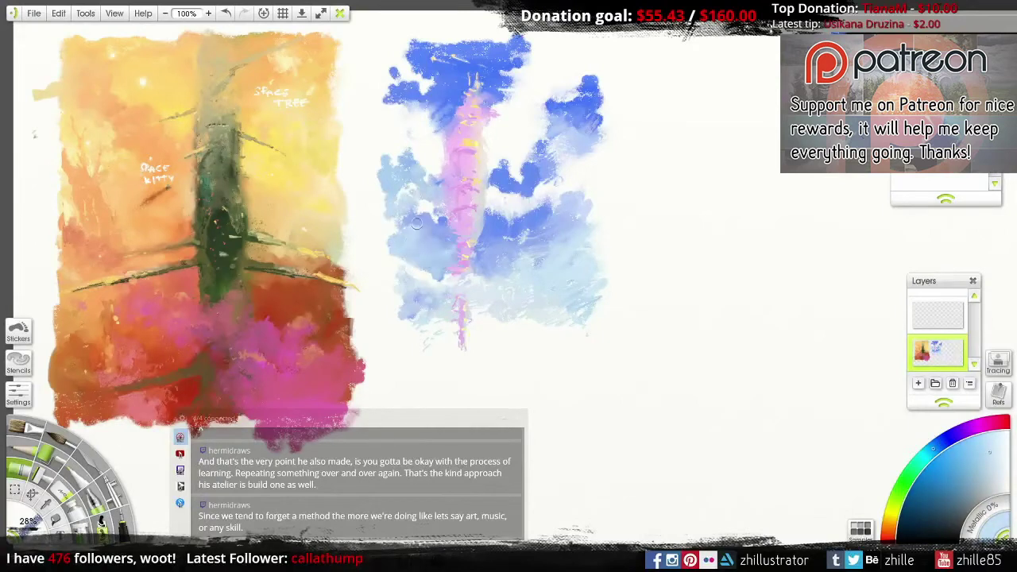
pyautogui.keyDown('alt'); pyautogui.click(505, 232); pyautogui.keyUp('alt')
pyautogui.keyDown('alt'); pyautogui.click(542, 262); pyautogui.keyUp('alt')
pyautogui.moveTo(552, 286); pyautogui.dragTo(580, 253)
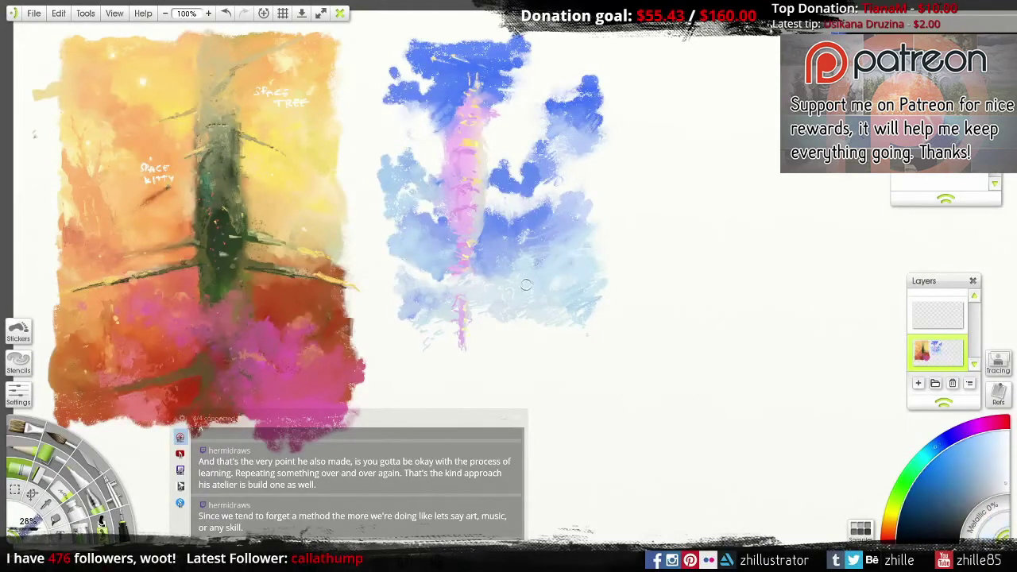
pyautogui.keyDown('alt'); pyautogui.click(524, 289); pyautogui.keyUp('alt')
pyautogui.moveTo(391, 65); pyautogui.dragTo(417, 42)
# Step: Lighten the top of the right cloud with a near-white tint and add dark blue strokes inside it
pyautogui.keyDown('alt'); pyautogui.click(588, 80); pyautogui.keyUp('alt')
pyautogui.moveTo(568, 79)
pyautogui.mouseDown()
pyautogui.moveTo(600, 75)
pyautogui.moveTo(584, 91)
pyautogui.moveTo(547, 88)
pyautogui.moveTo(600, 102)
pyautogui.mouseUp()
pyautogui.press('k')
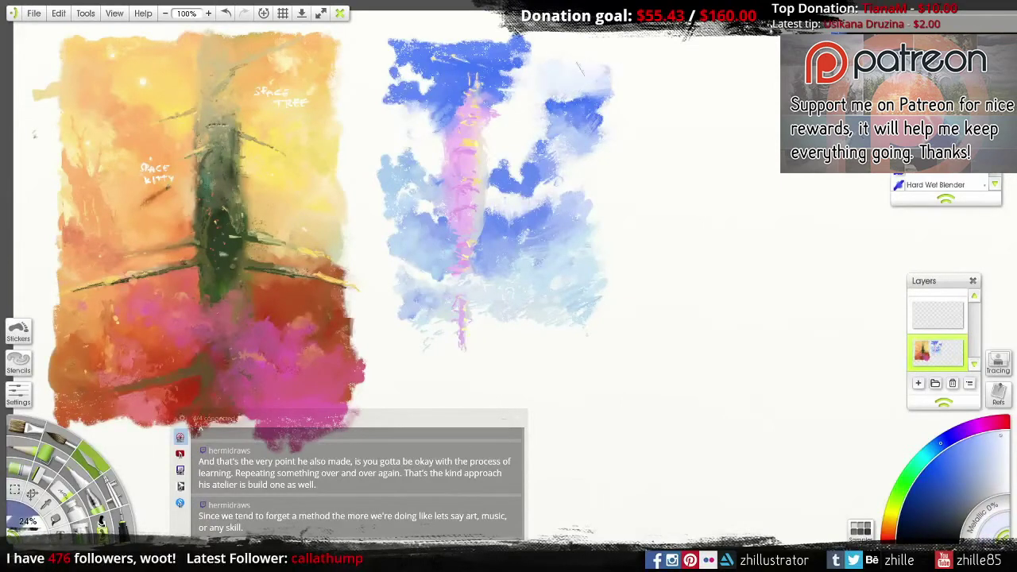
pyautogui.click(64, 450)
pyautogui.moveTo(537, 147)
pyautogui.mouseDown()
pyautogui.moveTo(514, 162)
pyautogui.moveTo(520, 153)
pyautogui.mouseUp()
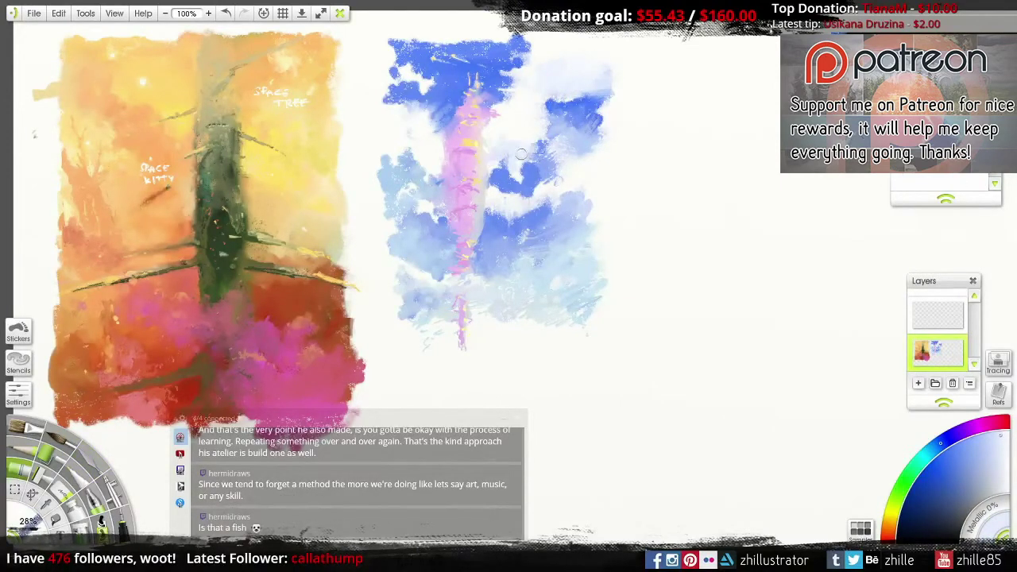
pyautogui.press('k')
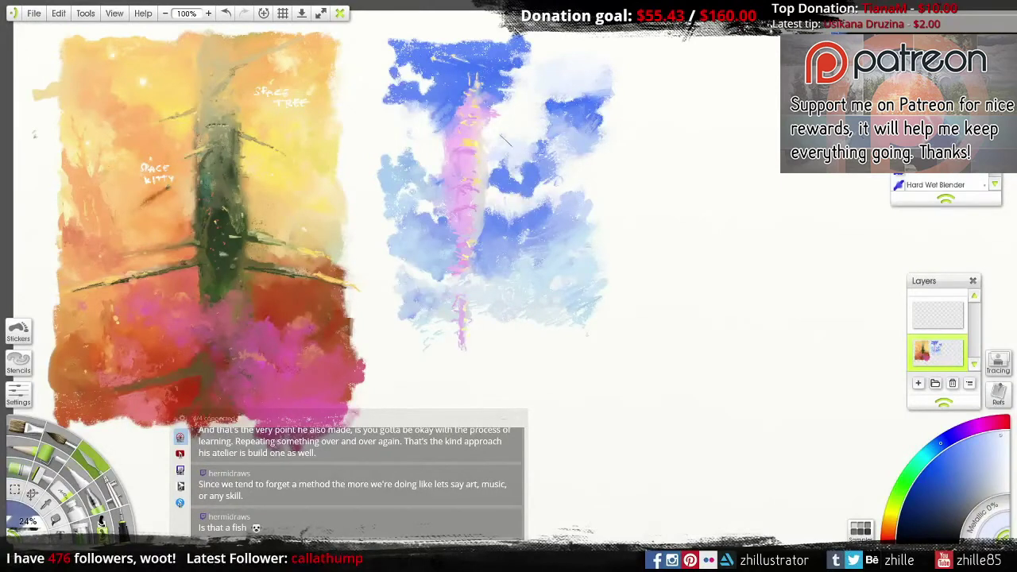
# Step: Wash light blue at the bottom right, replacing an undone full-width wash, and edge the top-left sky
pyautogui.press('a')
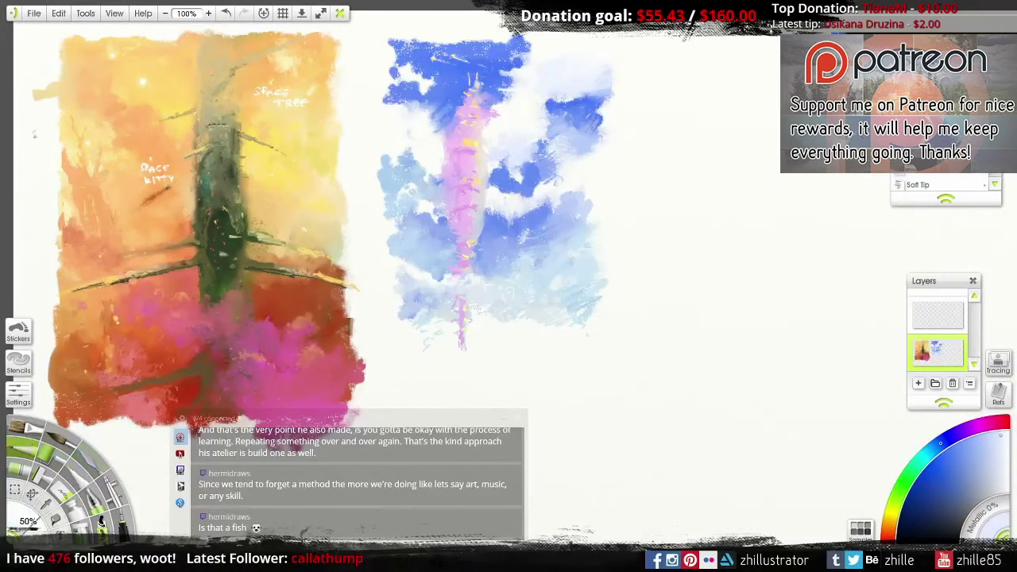
pyautogui.press('b')
pyautogui.moveTo(477, 314)
pyautogui.mouseDown()
pyautogui.moveTo(580, 341)
pyautogui.moveTo(588, 310)
pyautogui.moveTo(422, 346)
pyautogui.moveTo(398, 325)
pyautogui.mouseUp()
pyautogui.hotkey('ctrl', 'z')
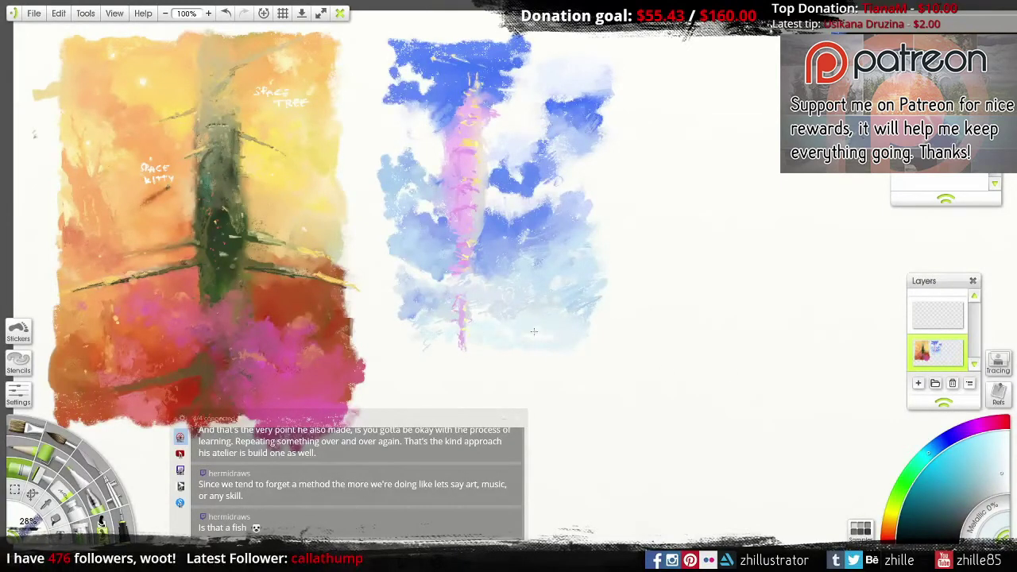
pyautogui.moveTo(566, 308)
pyautogui.mouseDown()
pyautogui.moveTo(592, 295)
pyautogui.moveTo(576, 292)
pyautogui.moveTo(586, 300)
pyautogui.mouseUp()
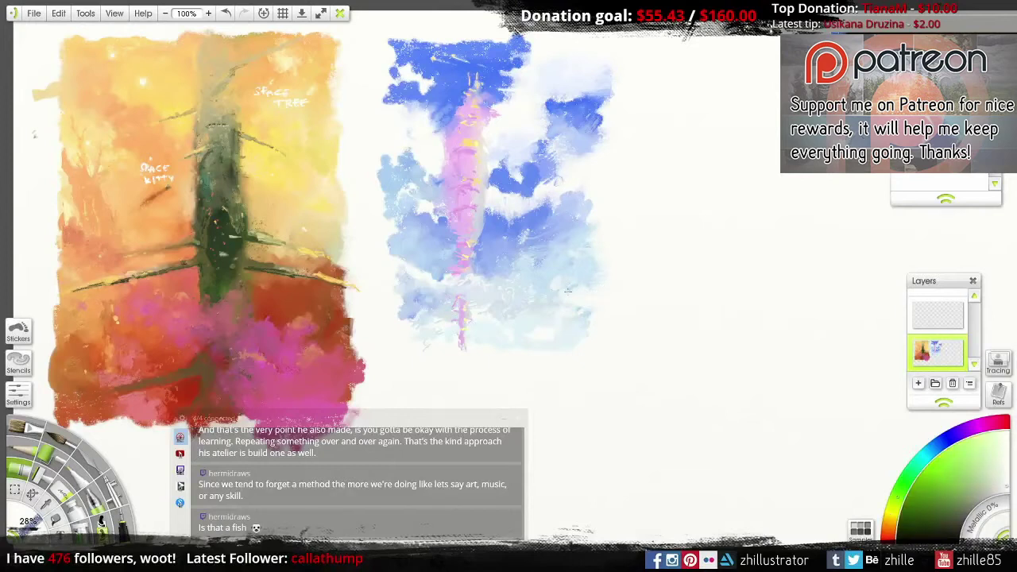
pyautogui.keyDown('alt'); pyautogui.click(591, 182); pyautogui.keyUp('alt')
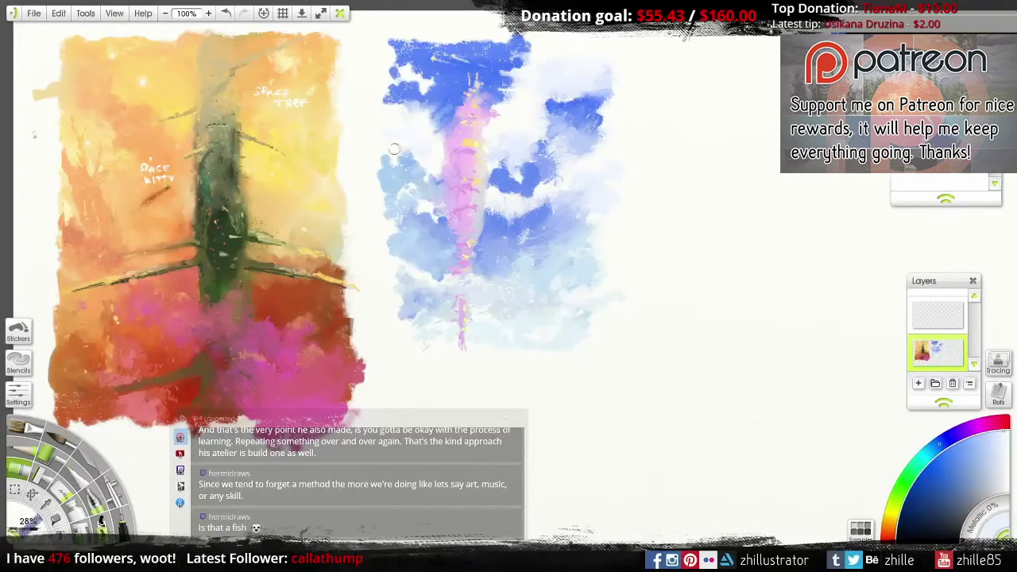
pyautogui.moveTo(397, 79); pyautogui.dragTo(375, 67)
# Step: Sample sky blues and blend the blue at the sky's left edge lighter
pyautogui.press('a')
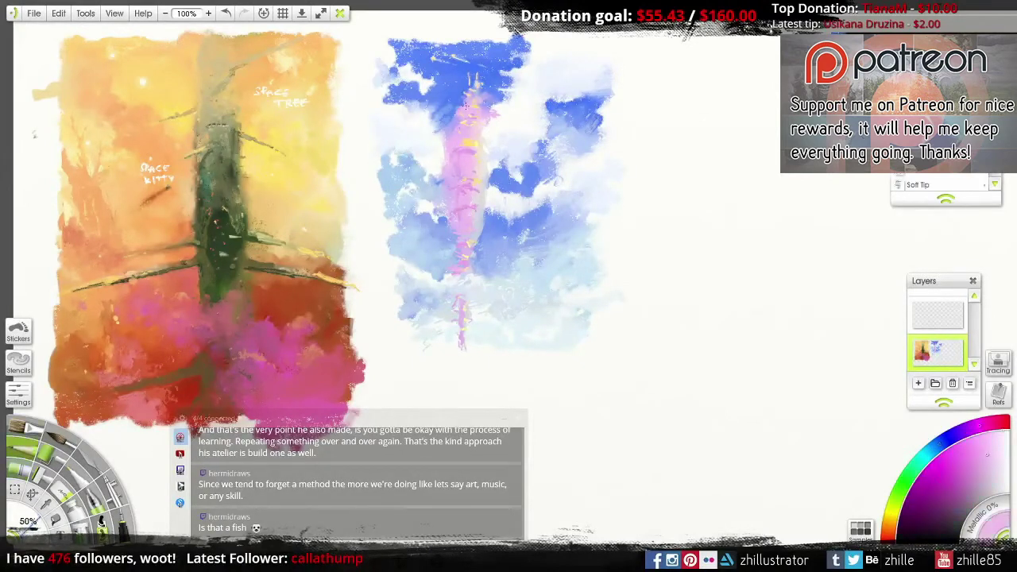
pyautogui.keyDown('alt'); pyautogui.click(452, 105); pyautogui.keyUp('alt')
pyautogui.keyDown('alt'); pyautogui.click(445, 129); pyautogui.keyUp('alt')
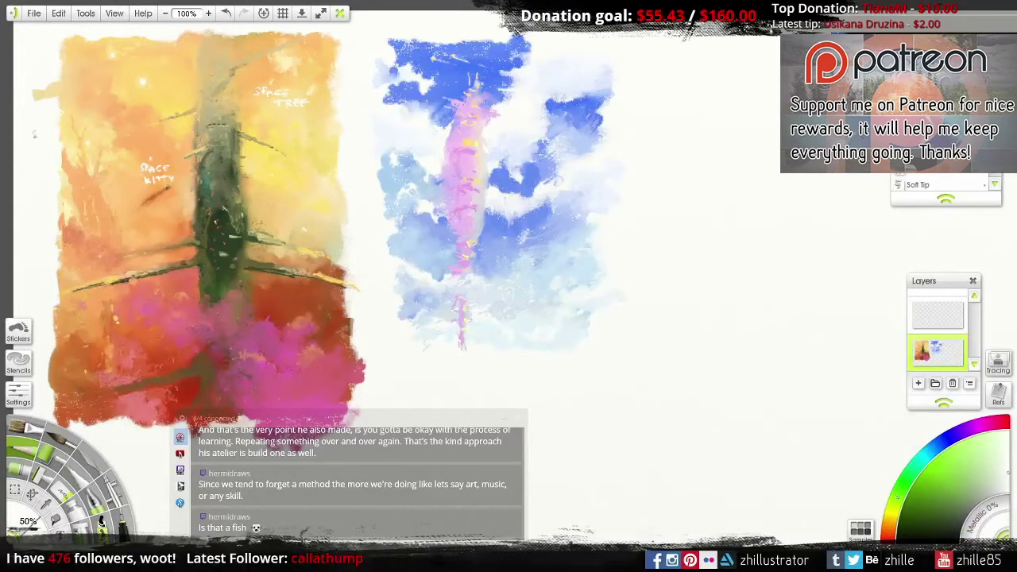
pyautogui.keyDown('alt'); pyautogui.click(394, 282); pyautogui.keyUp('alt')
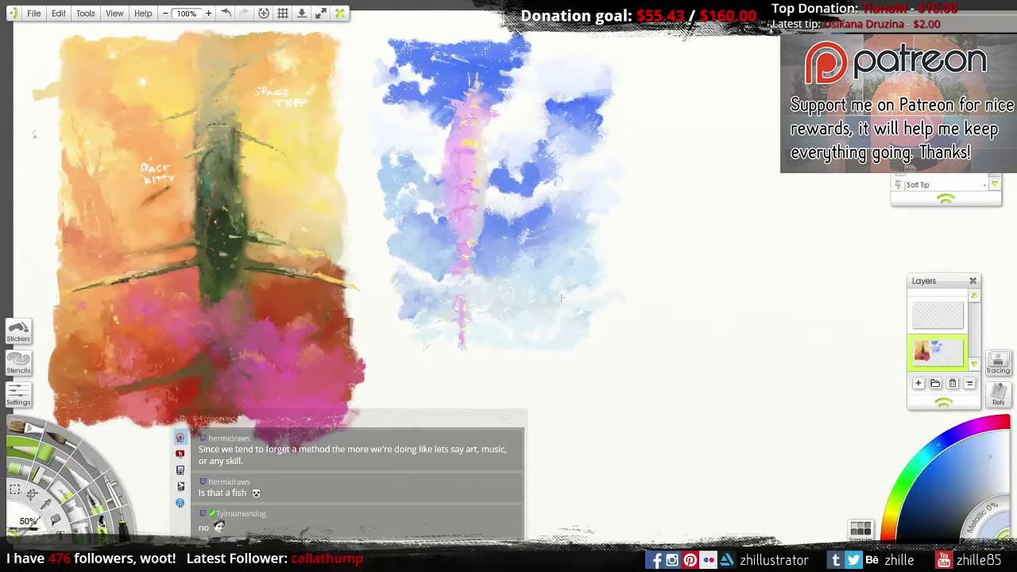
pyautogui.keyDown('alt'); pyautogui.click(396, 280); pyautogui.keyUp('alt')
pyautogui.keyDown('alt'); pyautogui.click(384, 282); pyautogui.keyUp('alt')
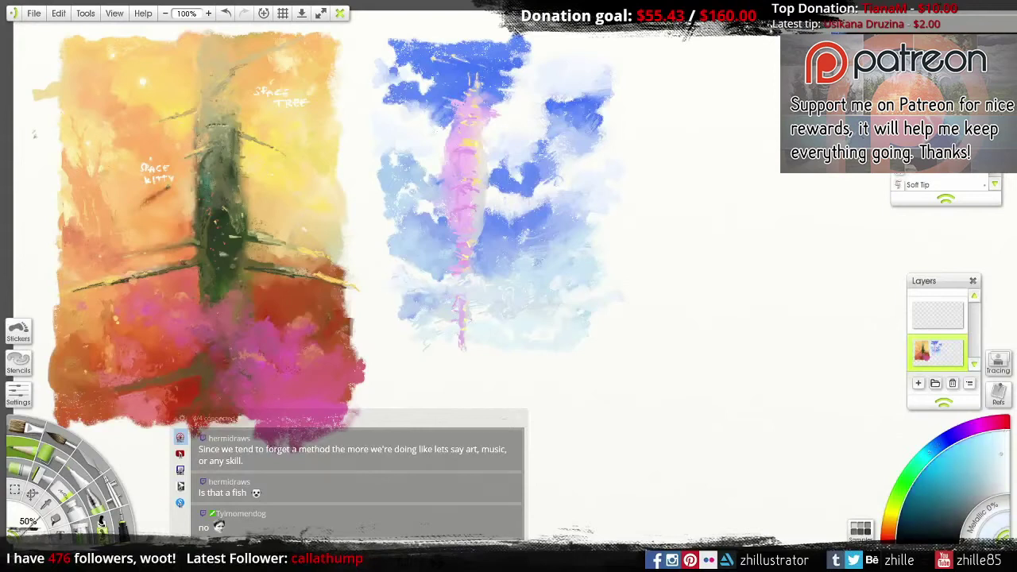
pyautogui.press('k')
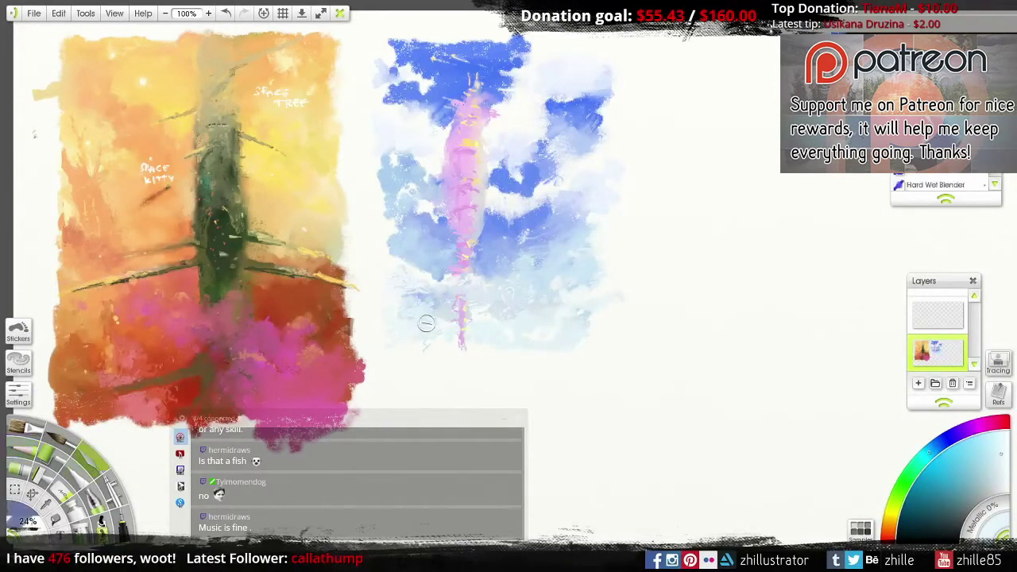
pyautogui.moveTo(388, 289)
pyautogui.mouseDown()
pyautogui.moveTo(387, 241)
pyautogui.moveTo(419, 232)
pyautogui.mouseUp()
# Step: Try red strokes across the sky and undo them
pyautogui.keyDown('alt'); pyautogui.click(514, 134); pyautogui.keyUp('alt')
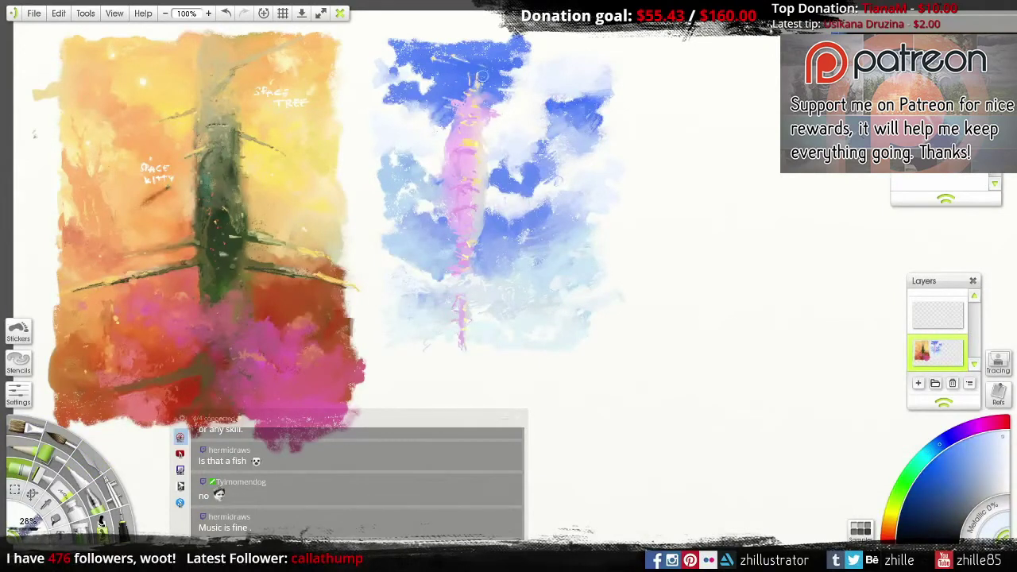
pyautogui.press('b')
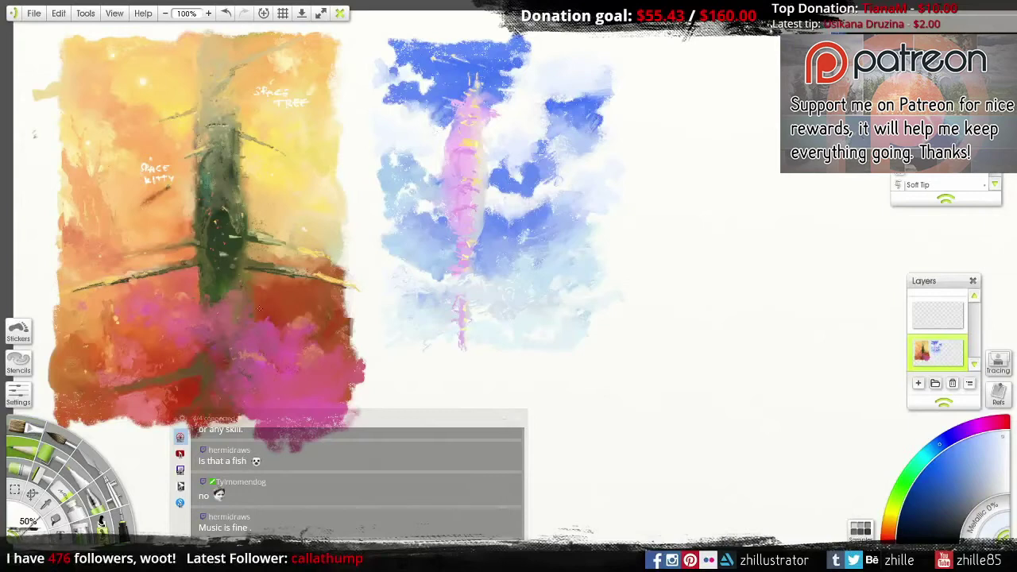
pyautogui.keyDown('alt'); pyautogui.click(259, 308); pyautogui.keyUp('alt')
pyautogui.moveTo(421, 255)
pyautogui.mouseDown()
pyautogui.moveTo(529, 290)
pyautogui.moveTo(552, 290)
pyautogui.moveTo(482, 282)
pyautogui.moveTo(572, 241)
pyautogui.moveTo(604, 253)
pyautogui.mouseUp()
pyautogui.hotkey('ctrl', 'z')
pyautogui.hotkey('ctrl', 'z')
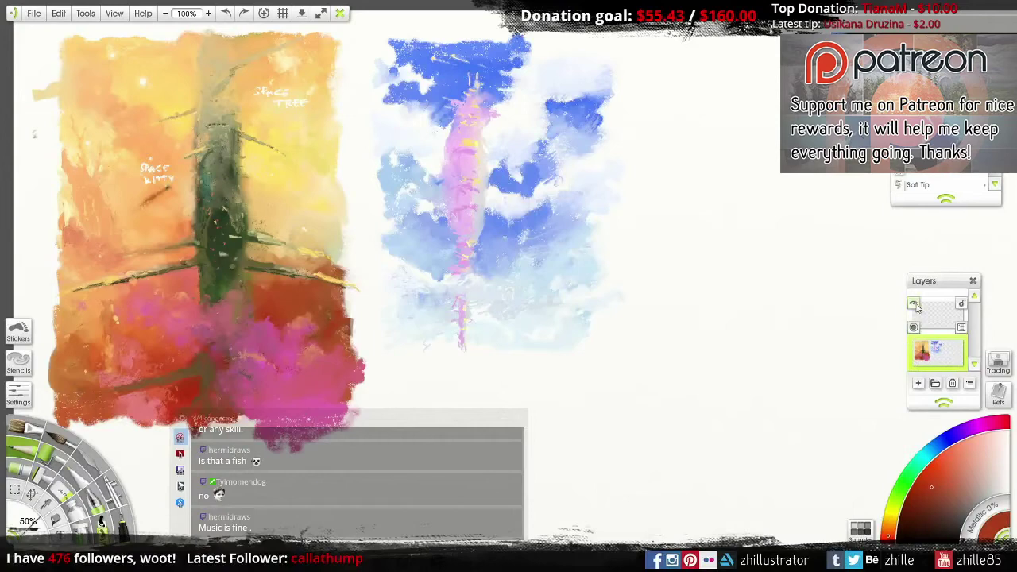
# Step: On a new layer, paint the elongated dark green ship shape right of the tower
pyautogui.click(920, 383)
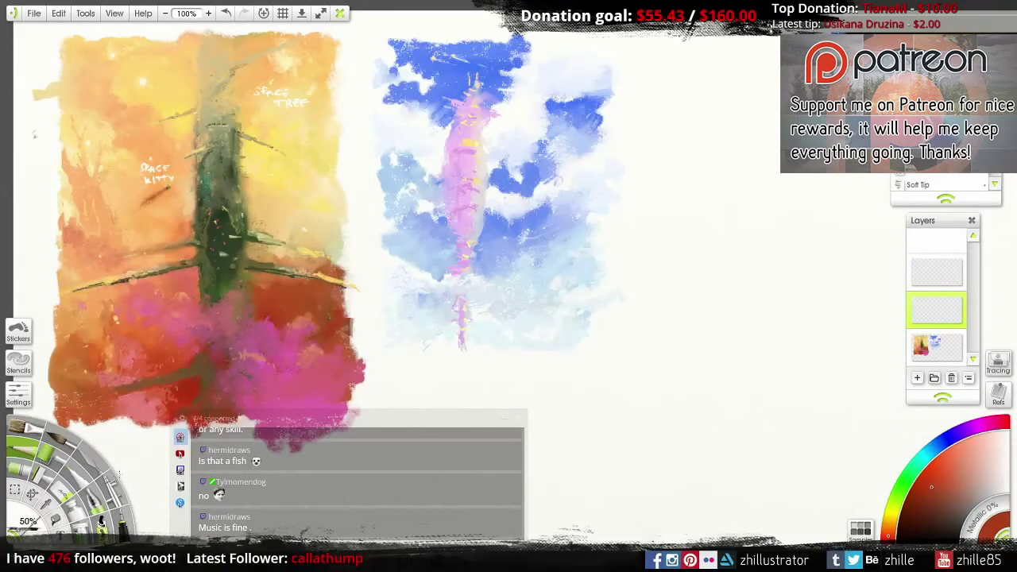
pyautogui.click(79, 477)
pyautogui.moveTo(442, 254)
pyautogui.mouseDown()
pyautogui.moveTo(569, 245)
pyautogui.moveTo(500, 261)
pyautogui.moveTo(596, 227)
pyautogui.mouseUp()
pyautogui.hotkey('ctrl', 'z')
pyautogui.keyDown('alt'); pyautogui.click(235, 286); pyautogui.keyUp('alt')
pyautogui.press('[')
pyautogui.moveTo(532, 254)
pyautogui.mouseDown()
pyautogui.moveTo(607, 238)
pyautogui.moveTo(545, 238)
pyautogui.moveTo(572, 230)
pyautogui.moveTo(545, 248)
pyautogui.moveTo(581, 238)
pyautogui.moveTo(572, 251)
pyautogui.moveTo(530, 250)
pyautogui.moveTo(604, 229)
pyautogui.moveTo(536, 247)
pyautogui.moveTo(567, 254)
pyautogui.moveTo(584, 237)
pyautogui.moveTo(489, 262)
pyautogui.mouseUp()
# Step: Sample greyish blues to soften and lighten the ship's edges
pyautogui.keyDown('alt'); pyautogui.click(588, 238); pyautogui.keyUp('alt')
pyautogui.press('k')
pyautogui.press(']')
pyautogui.keyDown('alt'); pyautogui.click(540, 245); pyautogui.keyUp('alt')
# Step: Sample duller blues around the ship and smear them toward the pink tower
pyautogui.keyDown('alt'); pyautogui.click(556, 246); pyautogui.keyUp('alt')
pyautogui.press('a')
pyautogui.keyDown('alt'); pyautogui.click(540, 239); pyautogui.keyUp('alt')
pyautogui.keyDown('alt'); pyautogui.click(556, 232); pyautogui.keyUp('alt')
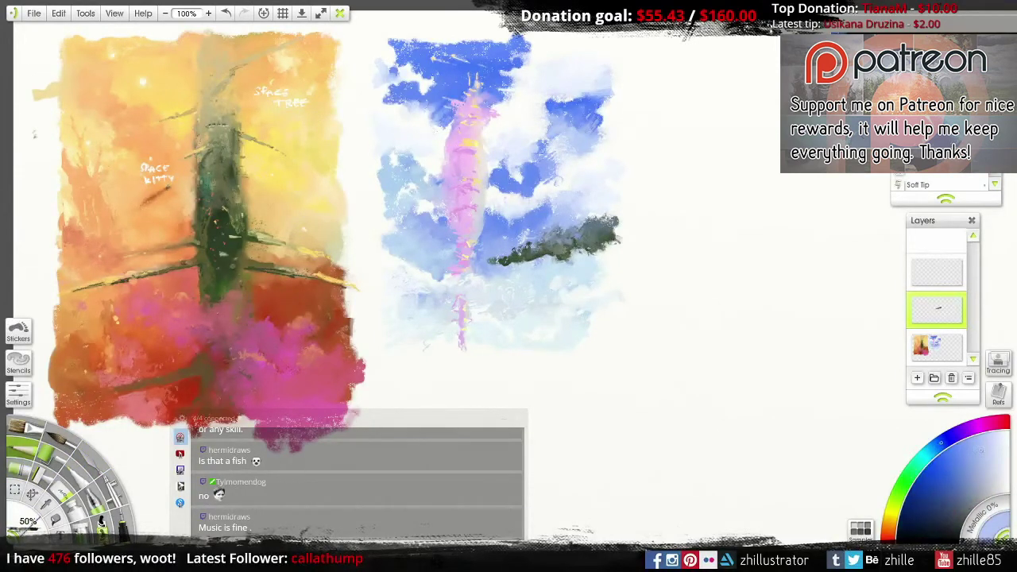
pyautogui.keyDown('alt'); pyautogui.click(556, 242); pyautogui.keyUp('alt')
pyautogui.keyDown('alt'); pyautogui.click(559, 240); pyautogui.keyUp('alt')
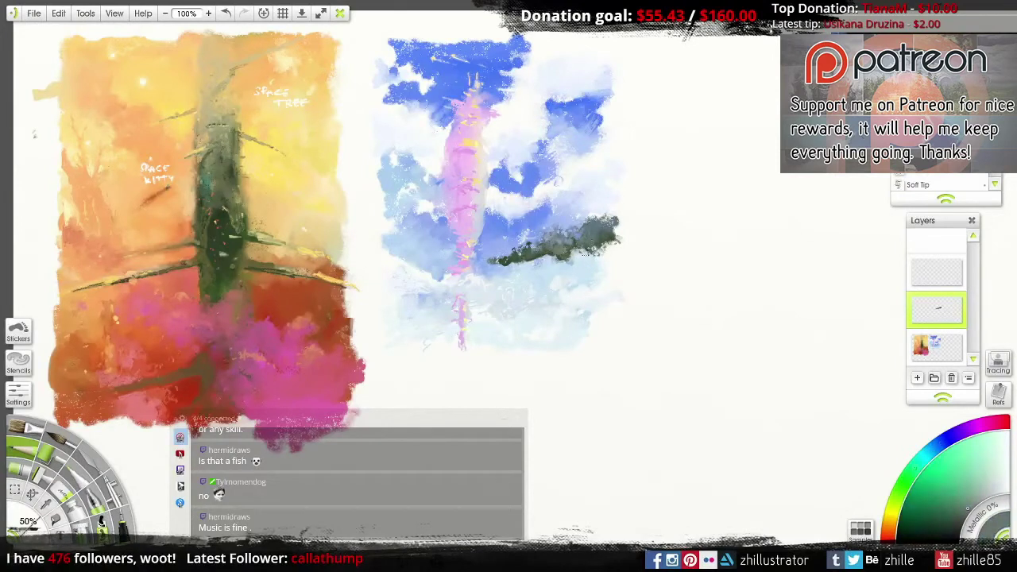
pyautogui.keyDown('alt'); pyautogui.click(560, 238); pyautogui.keyUp('alt')
pyautogui.keyDown('alt'); pyautogui.click(502, 261); pyautogui.keyUp('alt')
pyautogui.press('k')
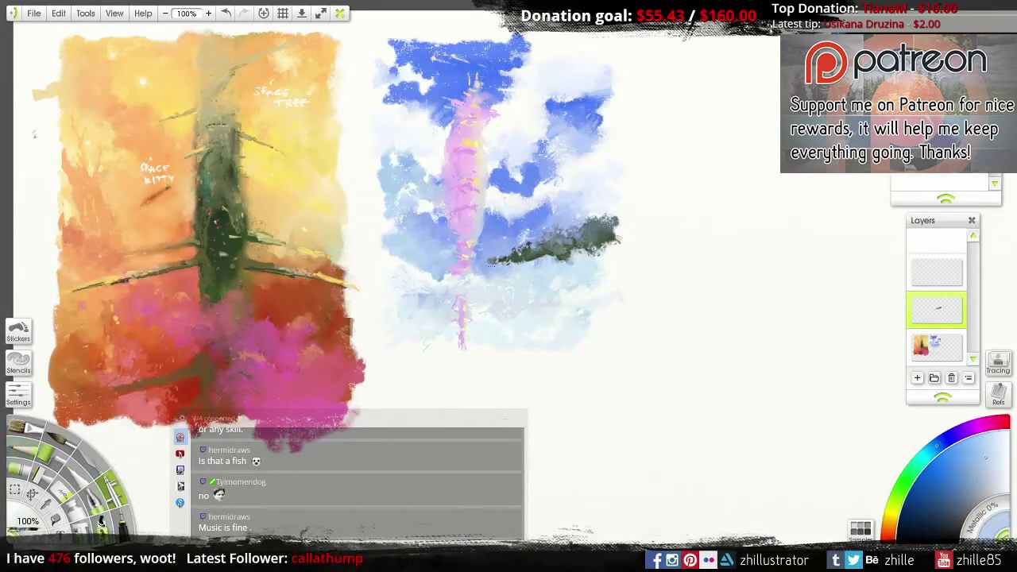
pyautogui.moveTo(556, 240); pyautogui.dragTo(470, 263)
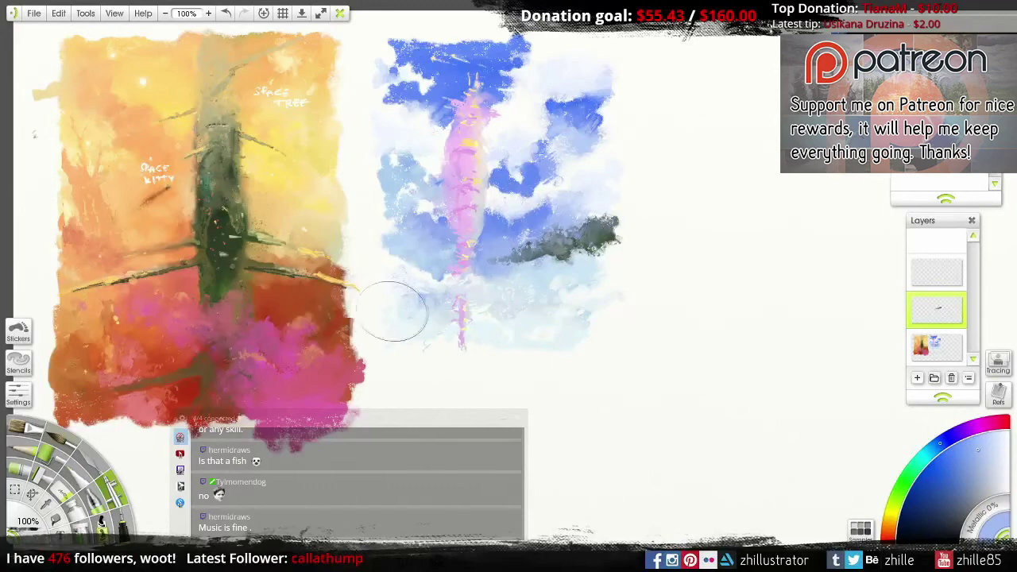
# Step: Sample colours near the tower and flip the canvas to check the composition
pyautogui.press('a')
pyautogui.keyDown('alt'); pyautogui.click(493, 261); pyautogui.keyUp('alt')
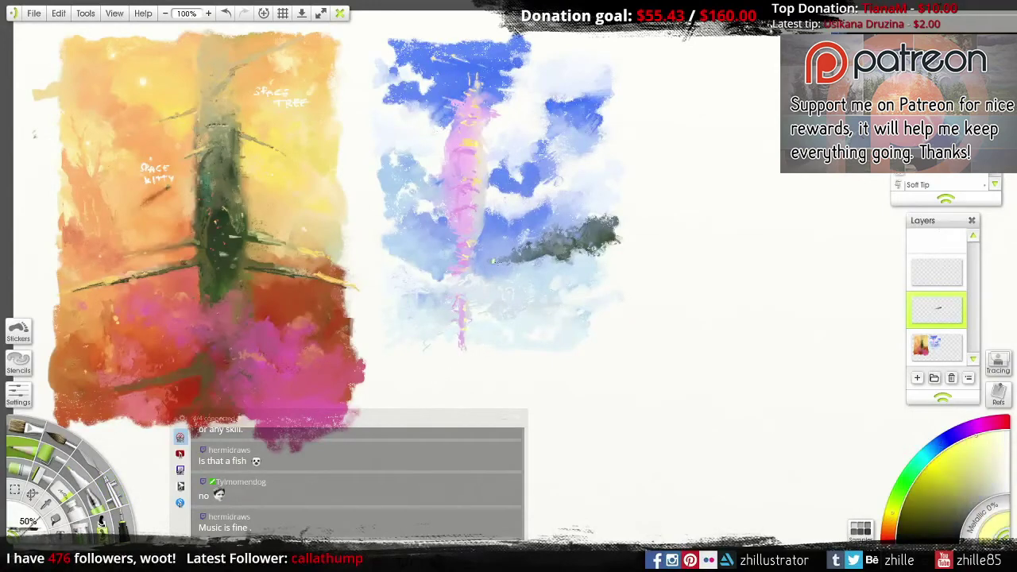
pyautogui.keyDown('alt'); pyautogui.click(491, 263); pyautogui.keyUp('alt')
pyautogui.hotkey('ctrl', 'shift', 'f')
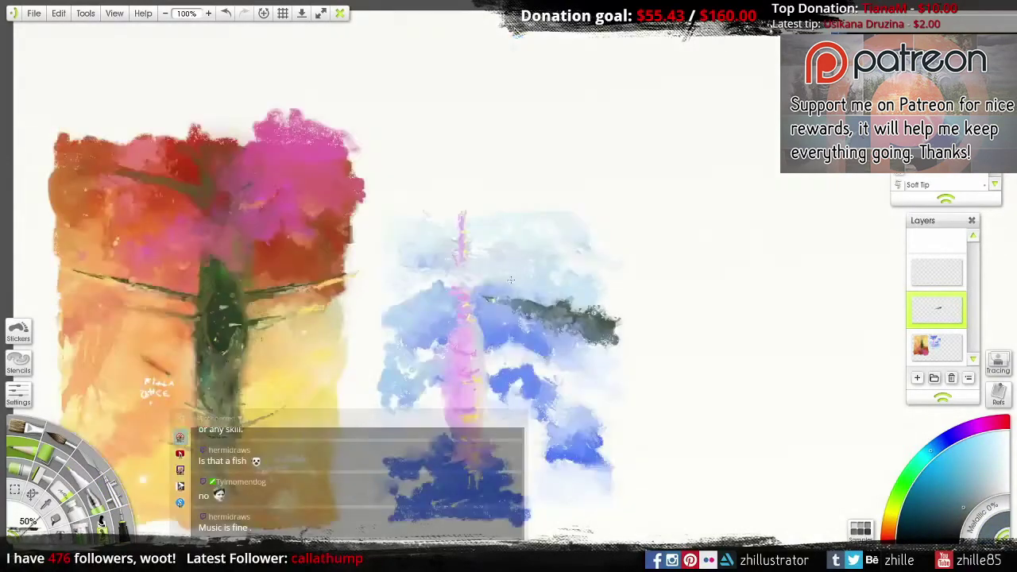
pyautogui.hotkey('ctrl', 'shift', 'f')
# Step: Transform the ship layer up and to the right, then rotate it counter-clockwise
pyautogui.hotkey('ctrl', 't')
pyautogui.moveTo(568, 243); pyautogui.dragTo(580, 220)
pyautogui.press('Return')
pyautogui.hotkey('ctrl', 't')
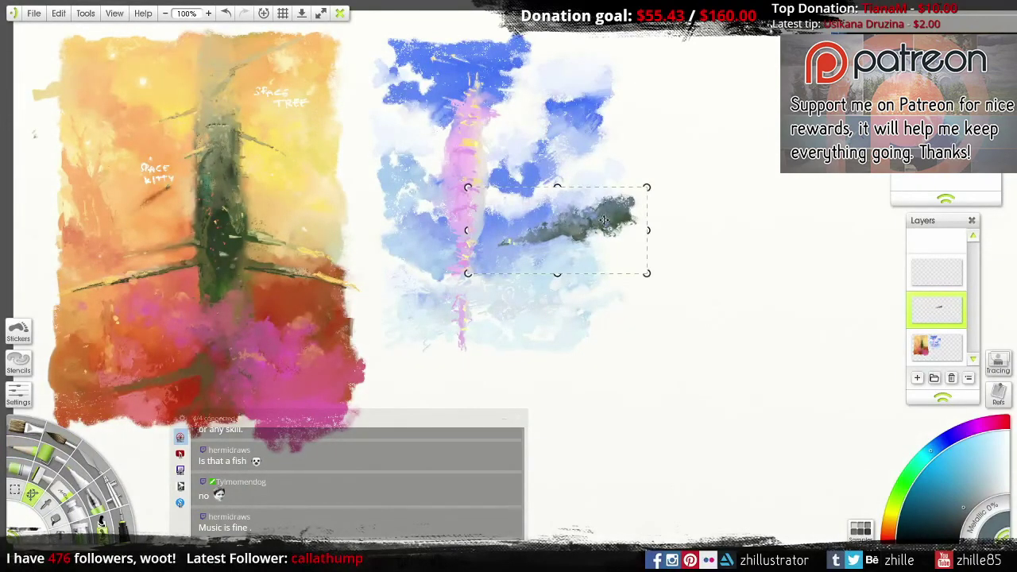
pyautogui.moveTo(648, 190); pyautogui.dragTo(637, 176)
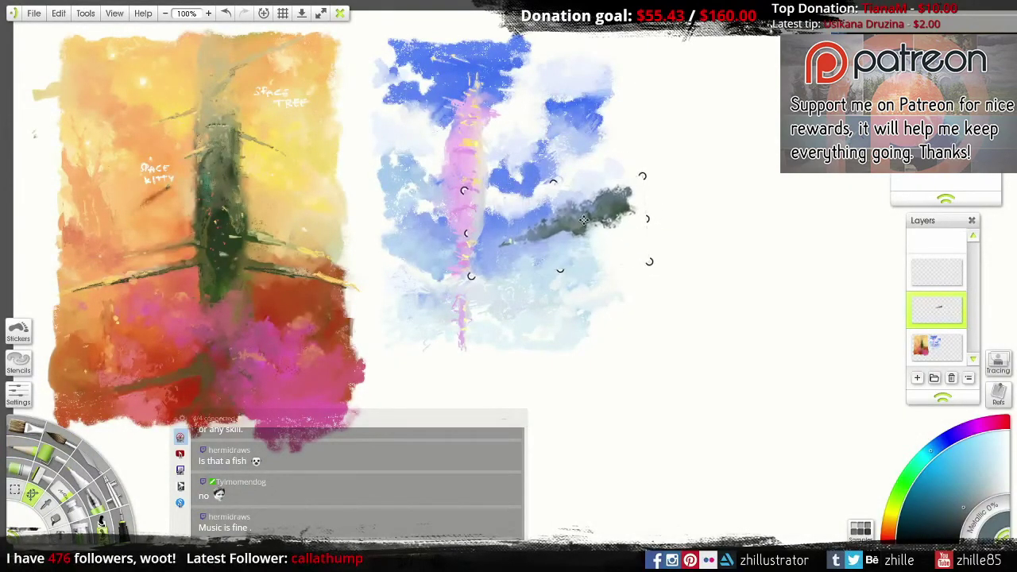
pyautogui.press('Return')
pyautogui.press('a')
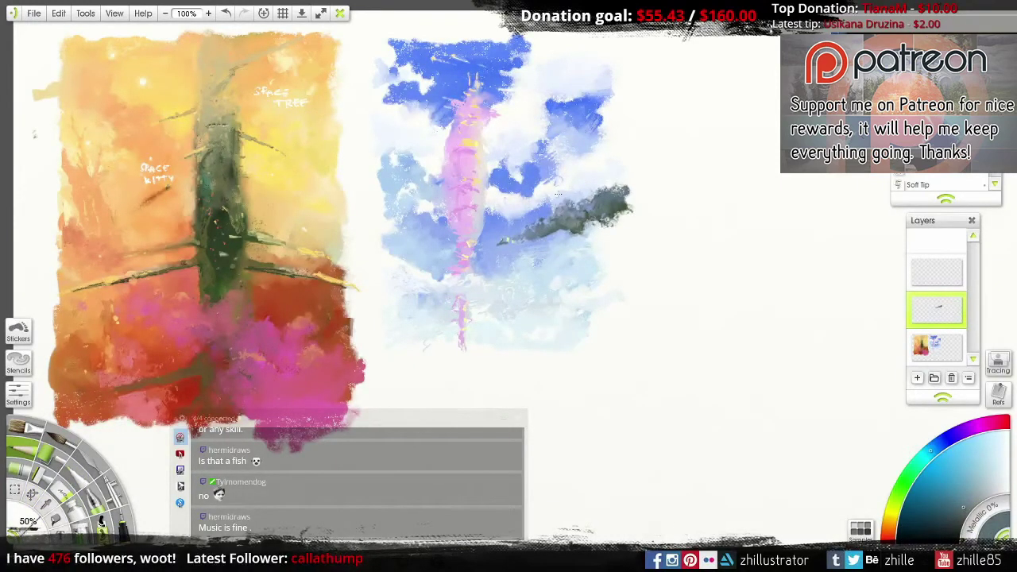
# Step: Sample yellow, pink and orange-yellow tones from the tower using a smaller brush
pyautogui.keyDown('alt'); pyautogui.click(558, 193); pyautogui.keyUp('alt')
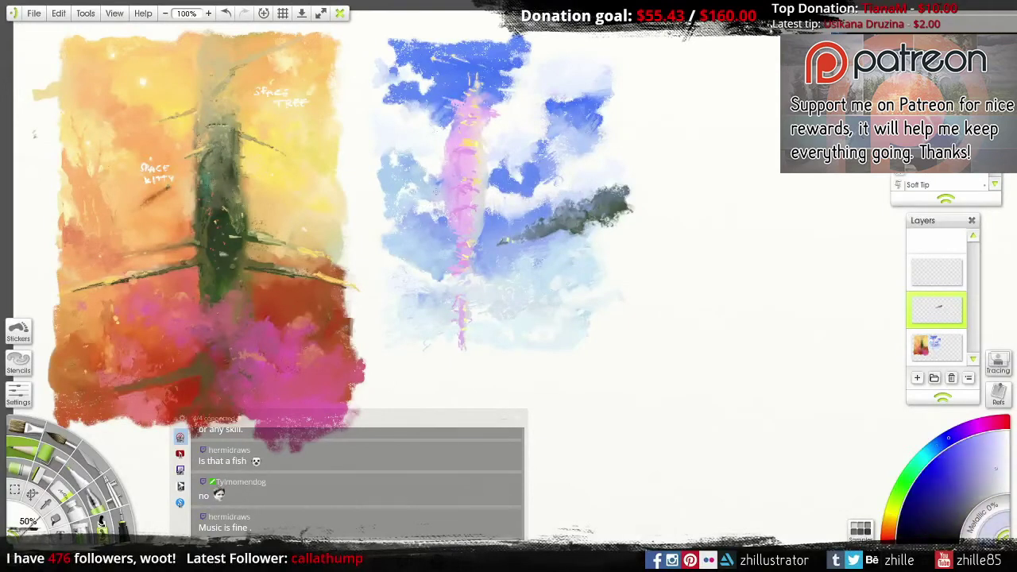
pyautogui.keyDown('alt'); pyautogui.click(438, 203); pyautogui.keyUp('alt')
pyautogui.keyDown('alt'); pyautogui.click(484, 197); pyautogui.keyUp('alt')
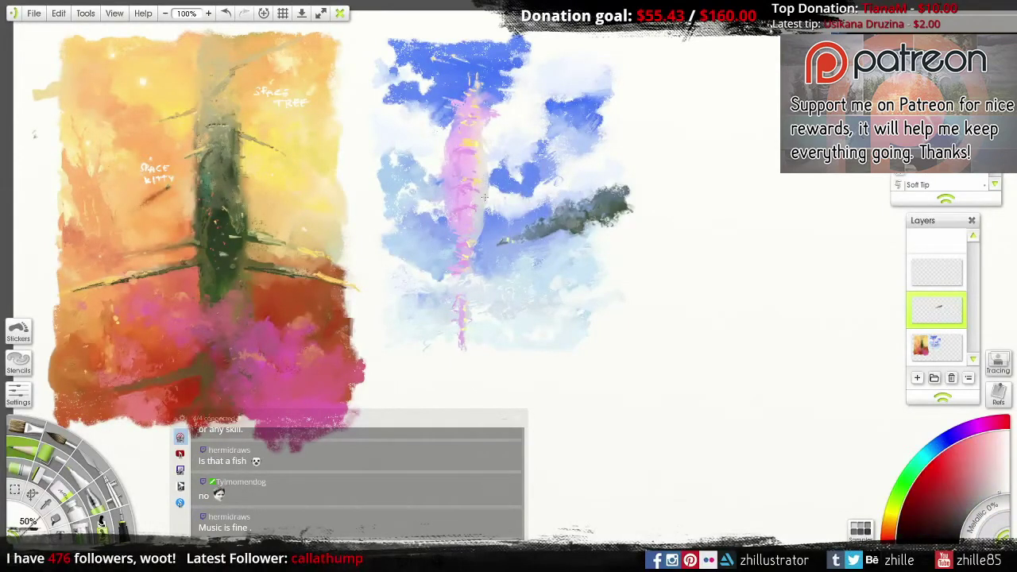
pyautogui.keyDown('alt'); pyautogui.click(437, 139); pyautogui.keyUp('alt')
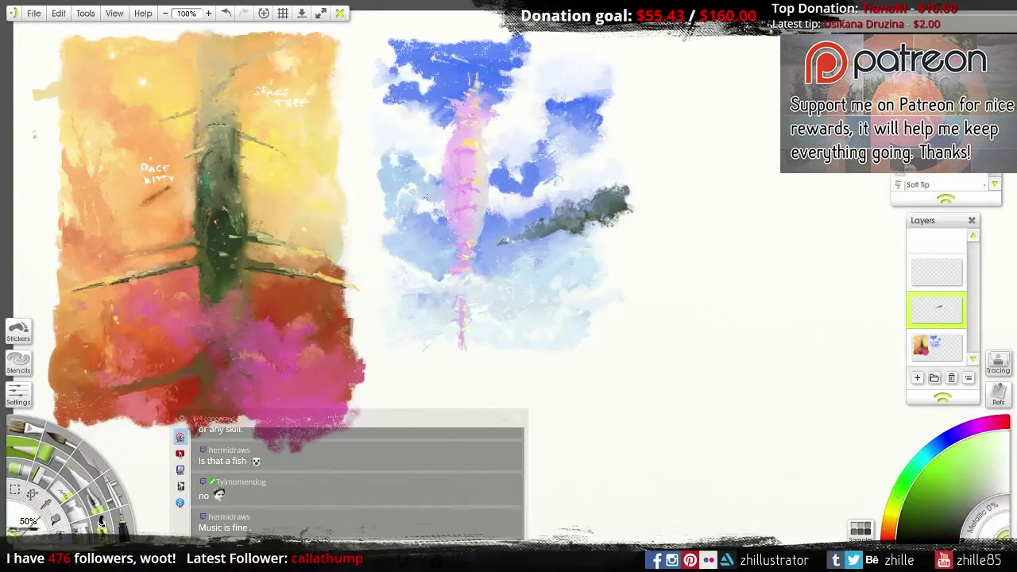
pyautogui.keyDown('alt'); pyautogui.click(467, 142); pyautogui.keyUp('alt')
pyautogui.keyDown('alt'); pyautogui.click(468, 156); pyautogui.keyUp('alt')
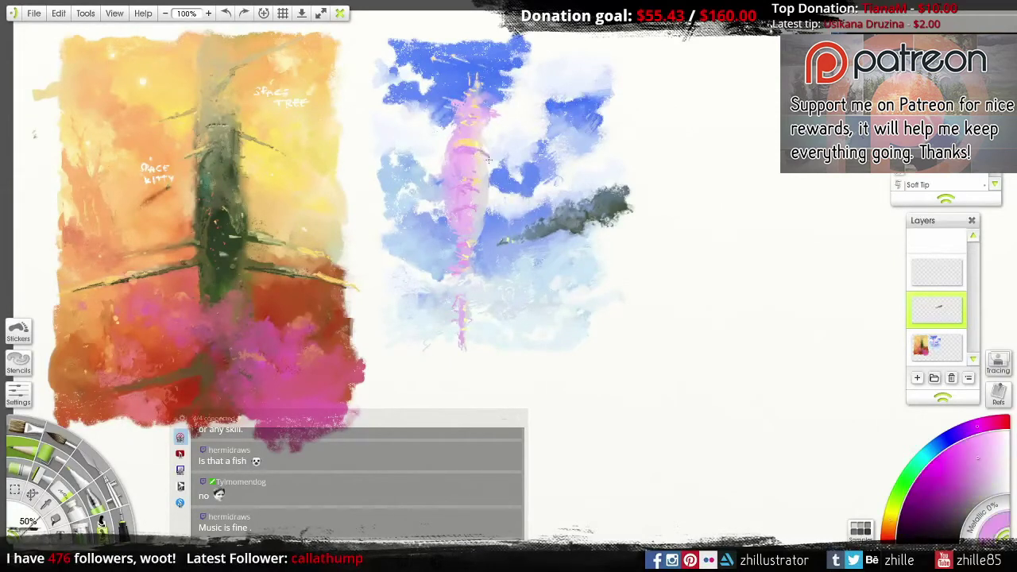
pyautogui.keyDown('alt'); pyautogui.click(454, 150); pyautogui.keyUp('alt')
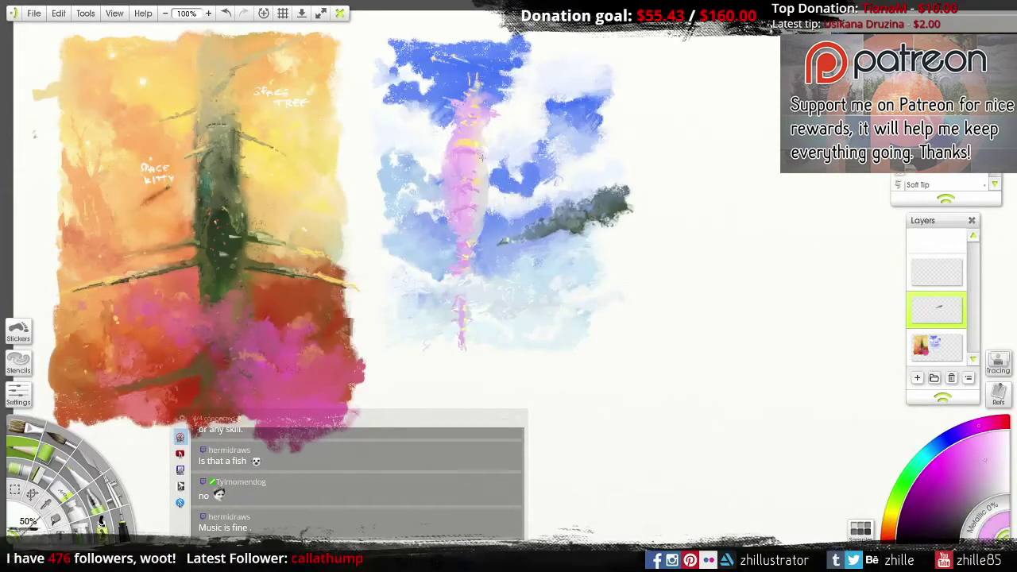
pyautogui.press('[')
pyautogui.keyDown('alt'); pyautogui.click(481, 157); pyautogui.keyUp('alt')
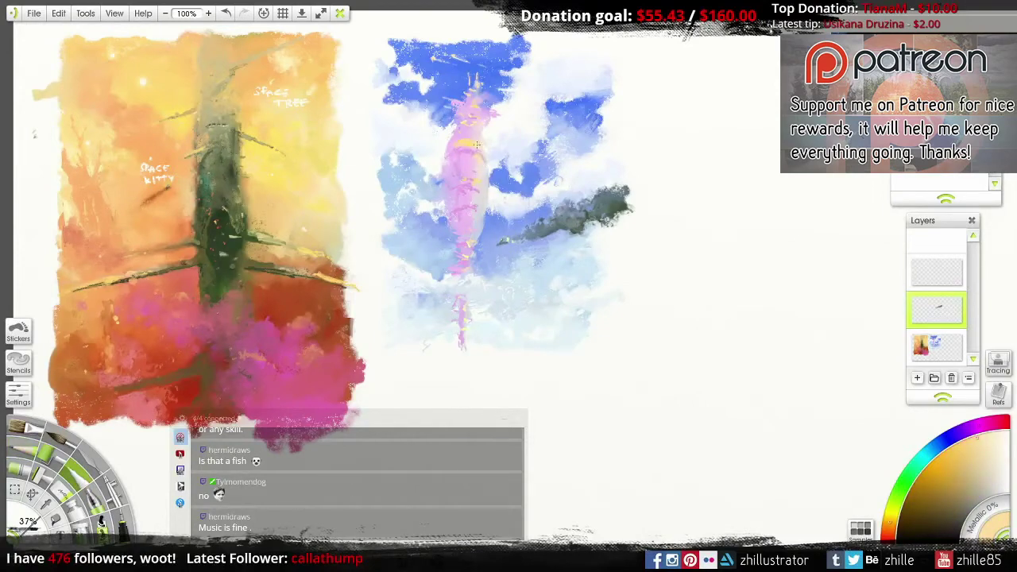
# Step: Mirror the canvas view to check the composition, then sample magenta, orange and lighter pinks
pyautogui.press('h')
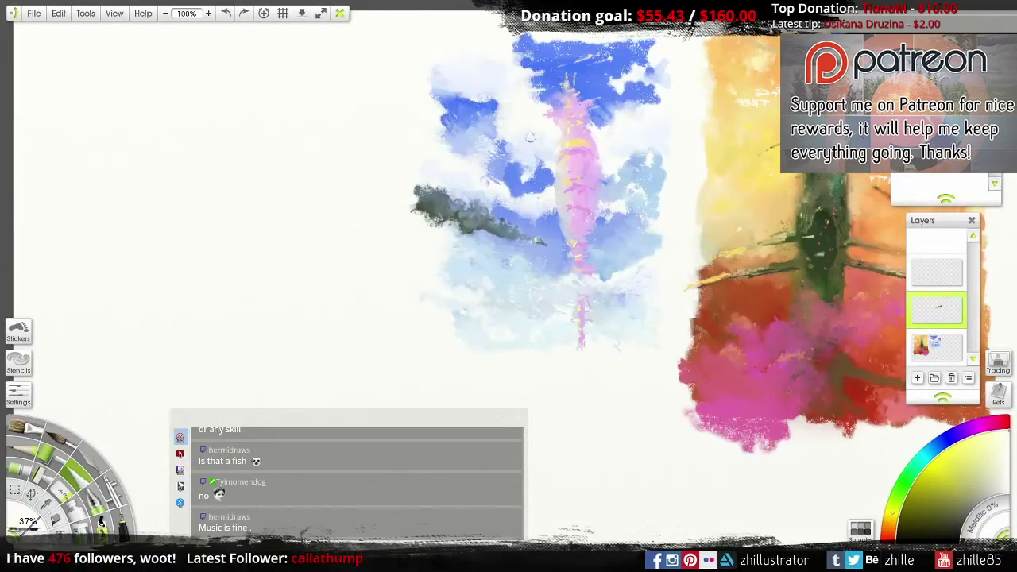
pyautogui.press('h')
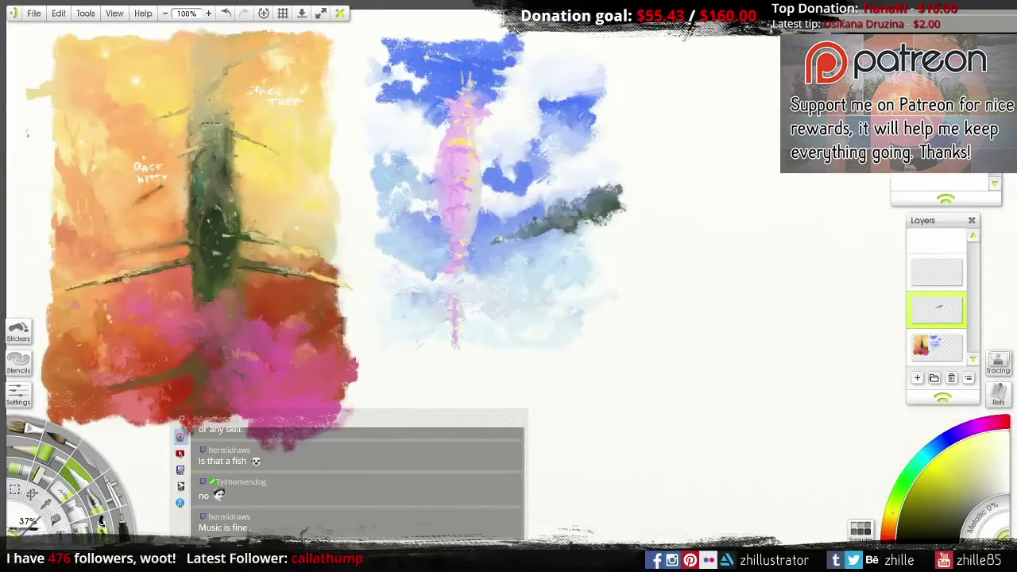
pyautogui.keyDown('alt'); pyautogui.click(475, 160); pyautogui.keyUp('alt')
pyautogui.press('a')
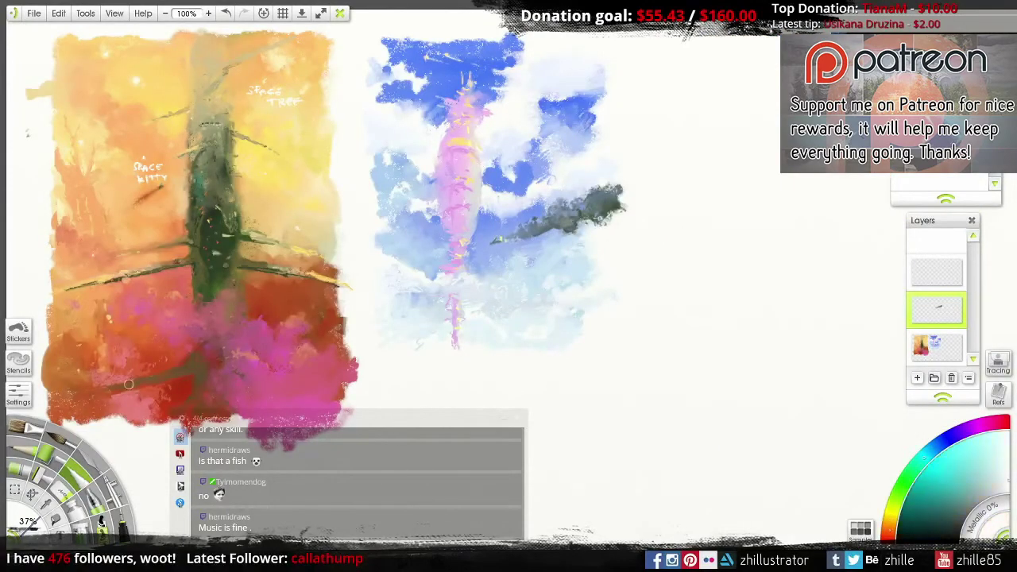
pyautogui.keyDown('alt'); pyautogui.click(465, 113); pyautogui.keyUp('alt')
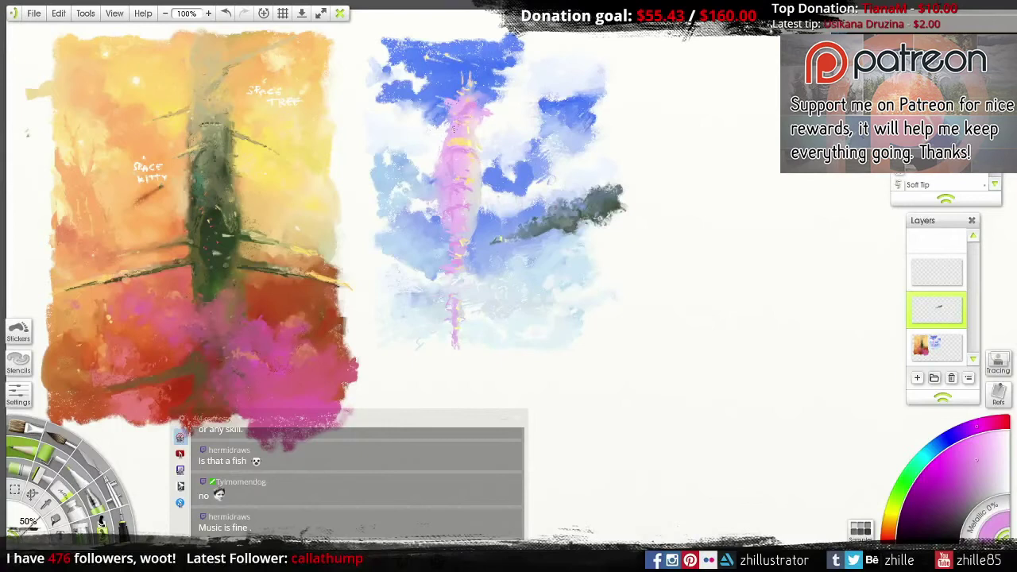
pyautogui.keyDown('alt'); pyautogui.click(472, 115); pyautogui.keyUp('alt')
pyautogui.keyDown('alt'); pyautogui.click(455, 166); pyautogui.keyUp('alt')
pyautogui.keyDown('alt'); pyautogui.click(459, 207); pyautogui.keyUp('alt')
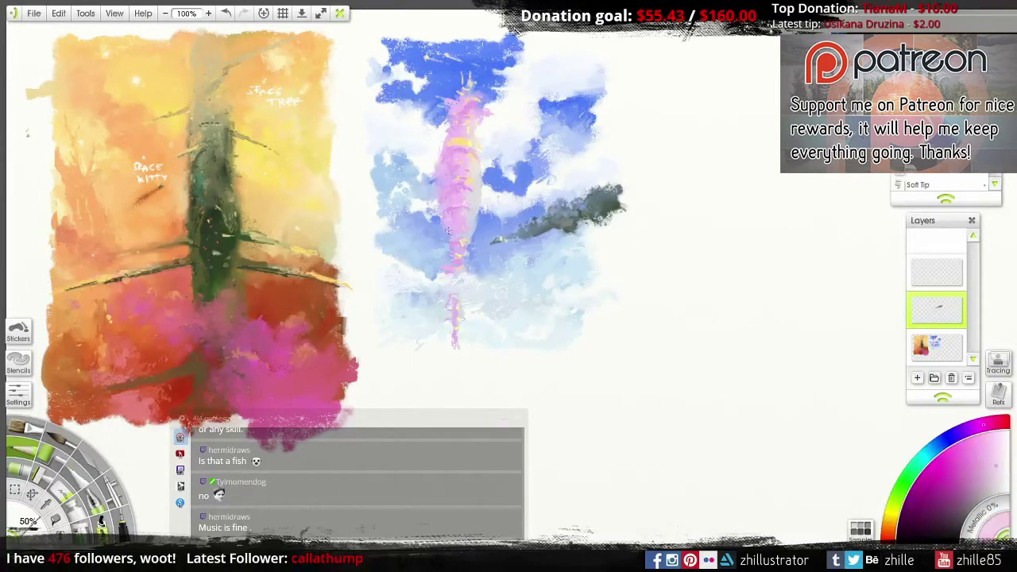
# Step: Draw a rectangular selection around the dark ship
pyautogui.moveTo(915, 300)
pyautogui.press('s')
pyautogui.moveTo(636, 177); pyautogui.dragTo(480, 275)
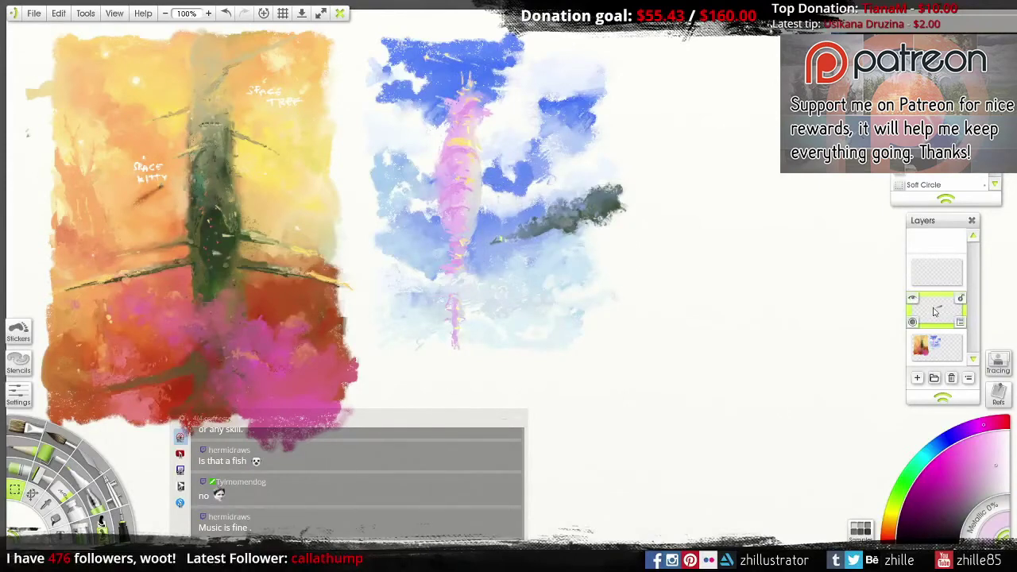
# Step: Merge the ship layer down and brush light pink-violet strokes onto the tower
pyautogui.hotkey('ctrl', 'e')
pyautogui.click(38, 435)
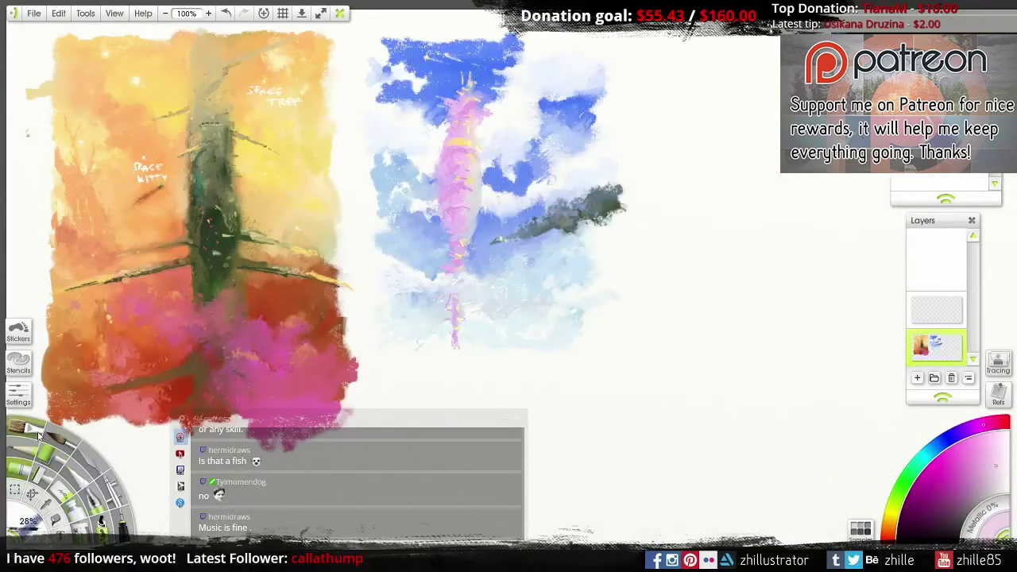
pyautogui.keyDown('alt'); pyautogui.click(472, 254); pyautogui.keyUp('alt')
pyautogui.moveTo(409, 239); pyautogui.dragTo(449, 199)
pyautogui.moveTo(454, 262); pyautogui.dragTo(420, 230)
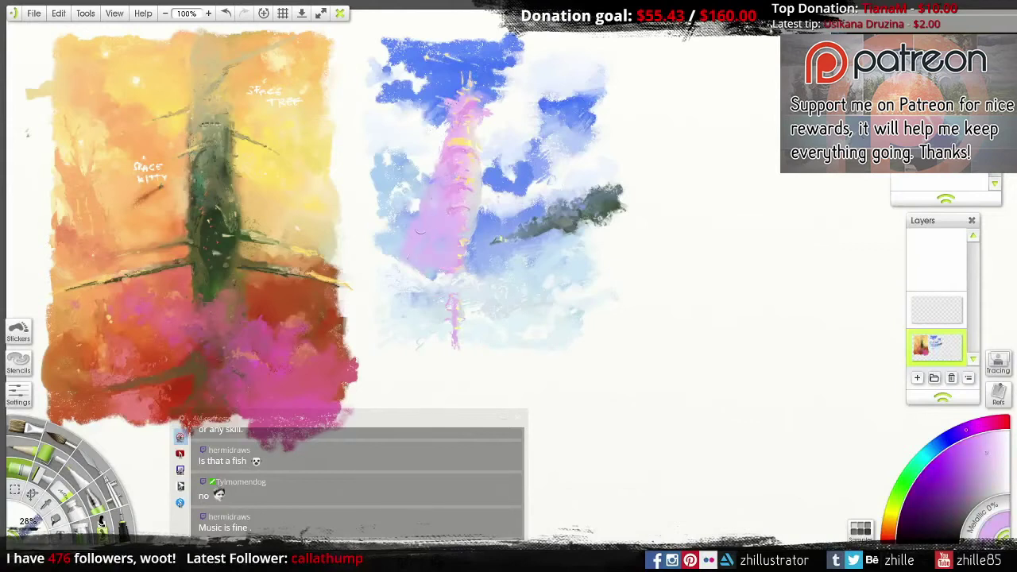
# Step: With the soft brush and a sampled yellow-orange, paint over the tower's yellow band
pyautogui.keyDown('alt'); pyautogui.click(479, 239); pyautogui.keyUp('alt')
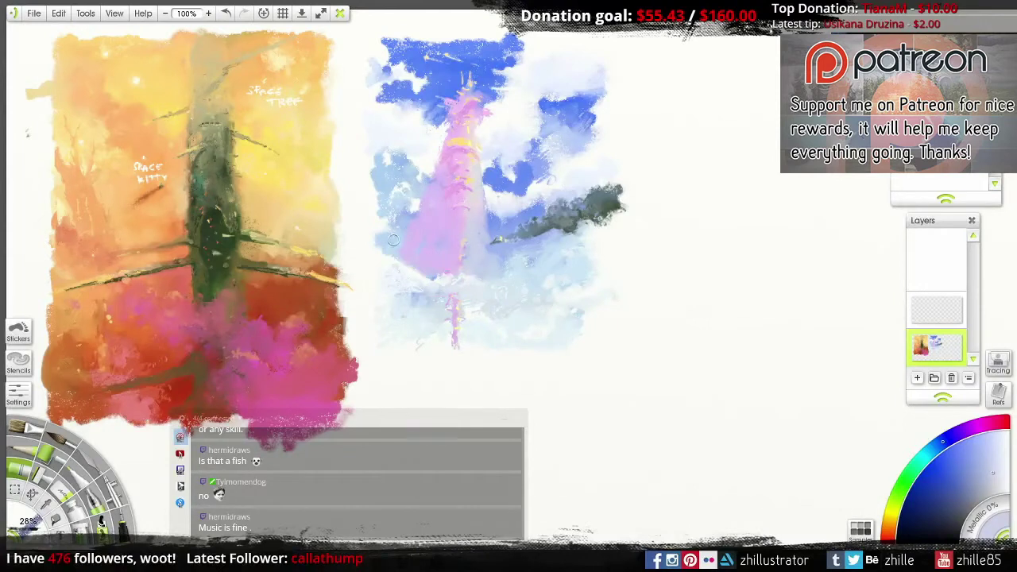
pyautogui.keyDown('alt'); pyautogui.click(417, 221); pyautogui.keyUp('alt')
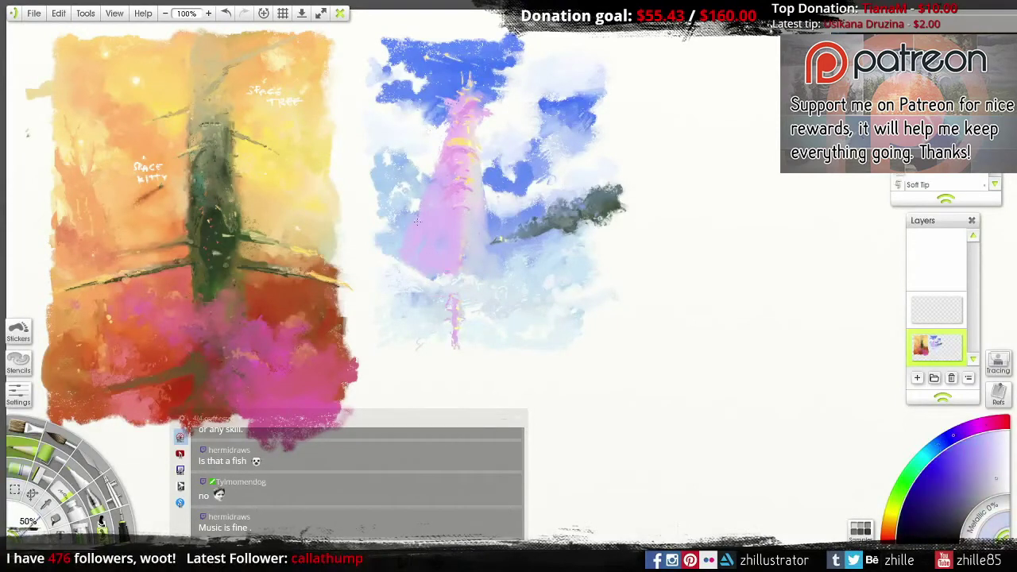
pyautogui.keyDown('alt'); pyautogui.click(458, 244); pyautogui.keyUp('alt')
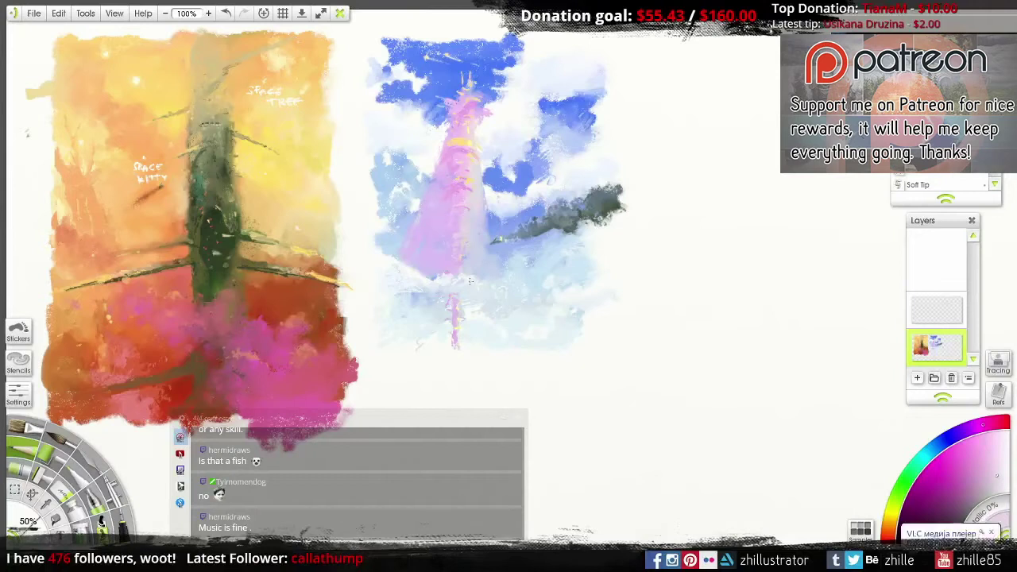
pyautogui.keyDown('alt'); pyautogui.click(467, 280); pyautogui.keyUp('alt')
pyautogui.click(113, 489)
pyautogui.keyDown('alt'); pyautogui.click(501, 104); pyautogui.keyUp('alt')
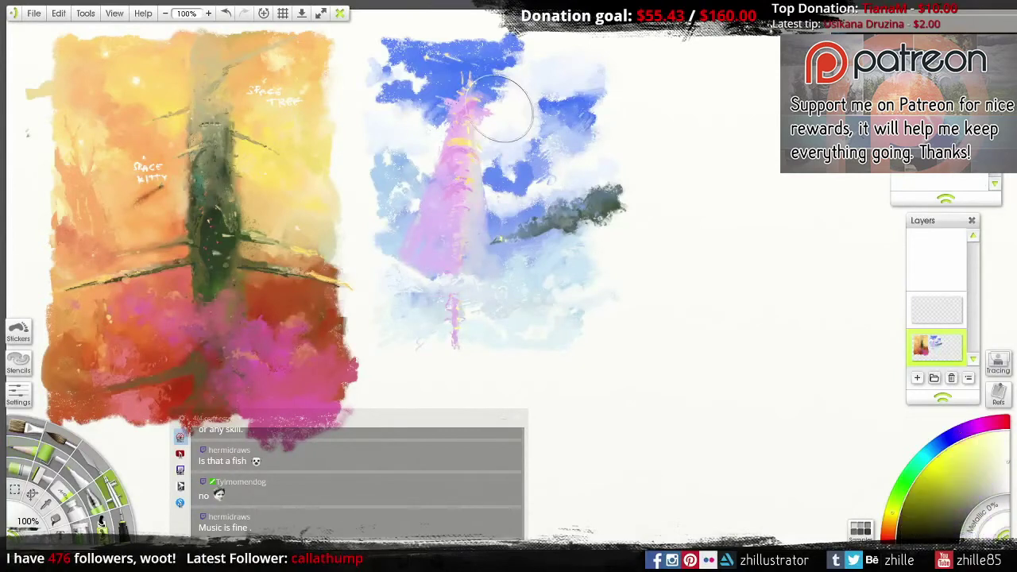
pyautogui.press('a')
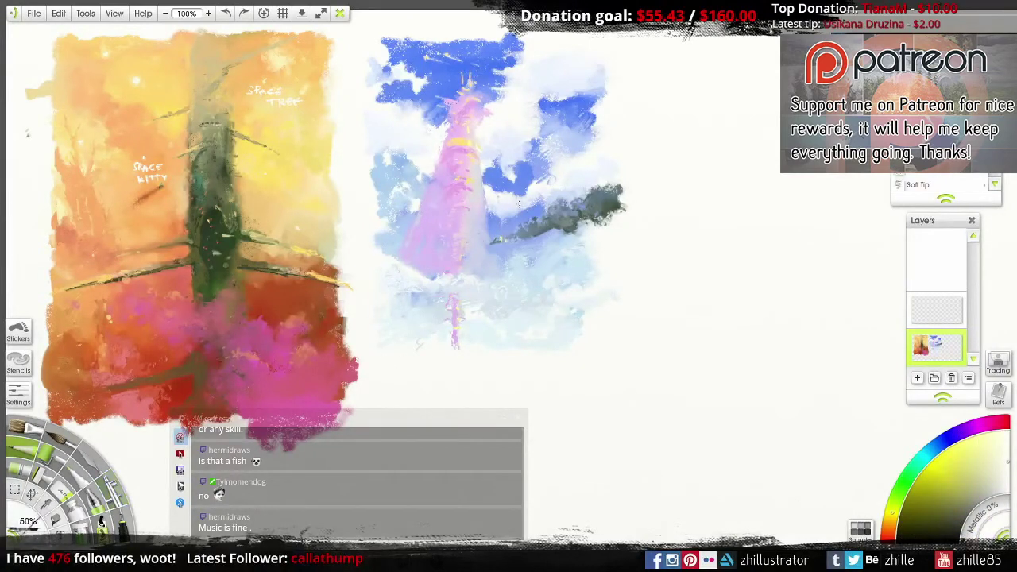
pyautogui.keyDown('alt'); pyautogui.click(483, 221); pyautogui.keyUp('alt')
pyautogui.keyDown('alt'); pyautogui.click(474, 158); pyautogui.keyUp('alt')
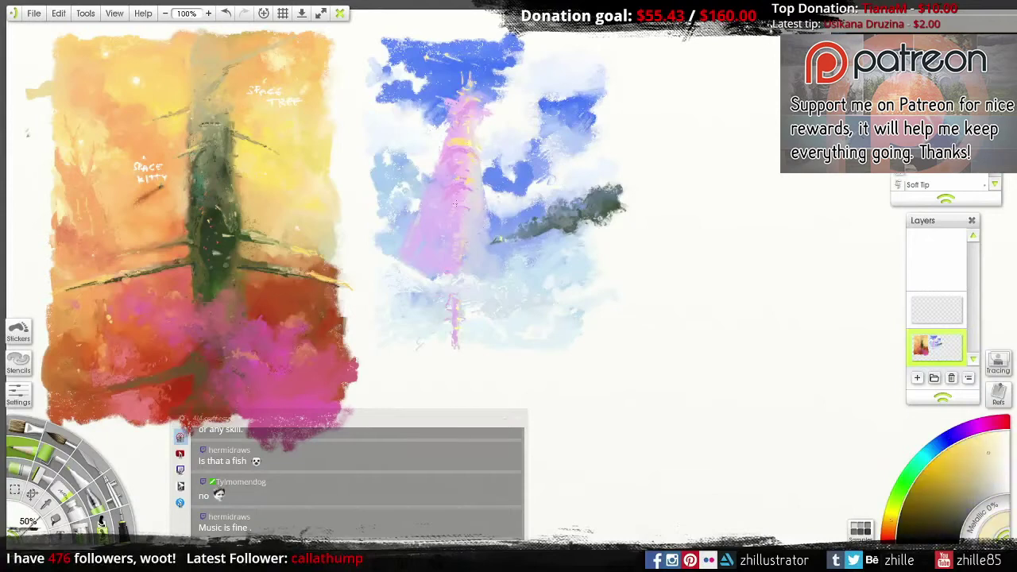
pyautogui.moveTo(414, 217); pyautogui.dragTo(470, 208)
# Step: Soften the pale clouds below the tower with violet using a smaller brush
pyautogui.keyDown('alt'); pyautogui.click(433, 212); pyautogui.keyUp('alt')
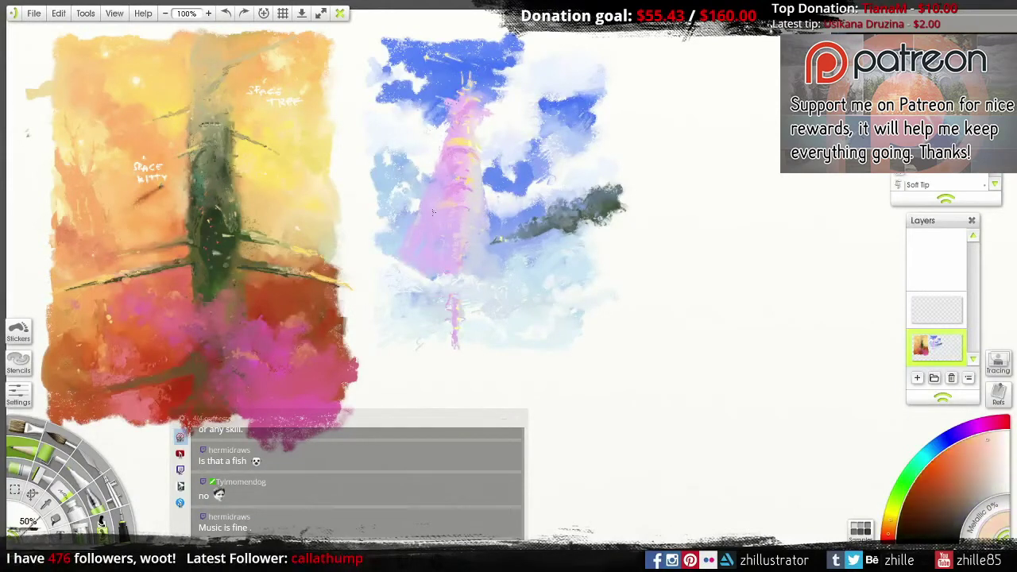
pyautogui.keyDown('alt'); pyautogui.click(468, 146); pyautogui.keyUp('alt')
pyautogui.keyDown('alt'); pyautogui.click(416, 225); pyautogui.keyUp('alt')
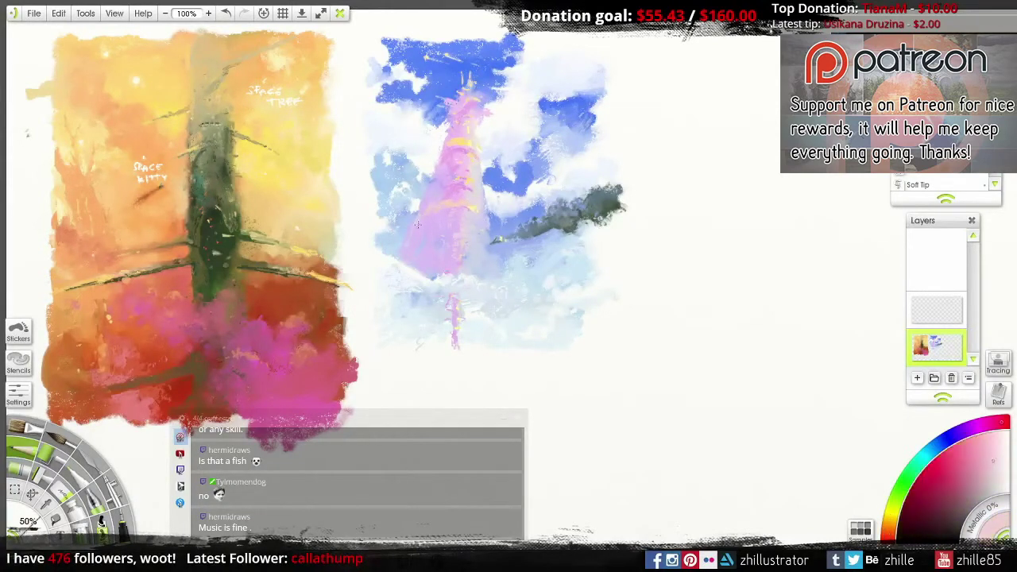
pyautogui.keyDown('alt'); pyautogui.click(401, 237); pyautogui.keyUp('alt')
pyautogui.keyDown('alt'); pyautogui.click(420, 259); pyautogui.keyUp('alt')
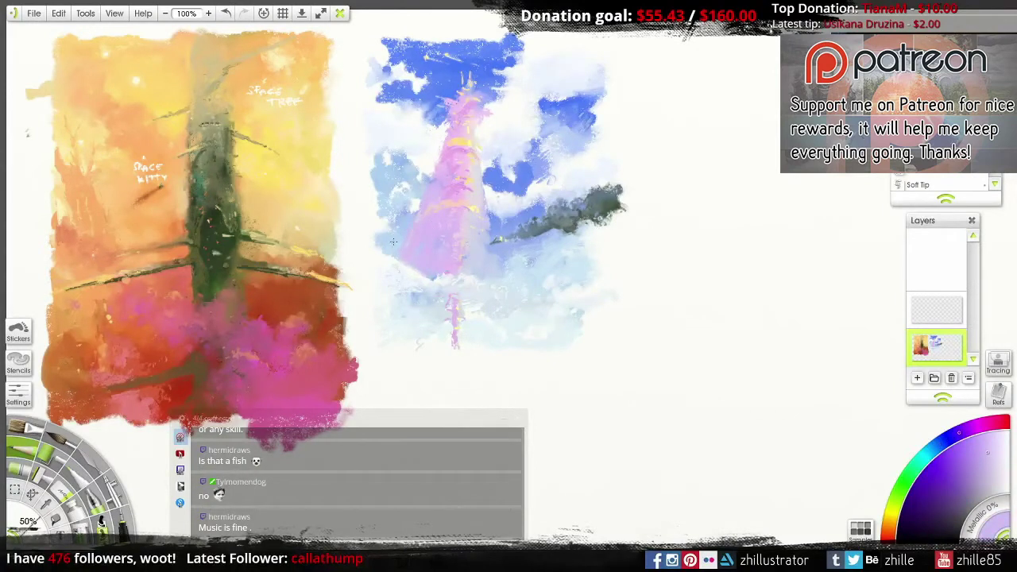
pyautogui.keyDown('alt'); pyautogui.click(393, 241); pyautogui.keyUp('alt')
pyautogui.keyDown('alt'); pyautogui.click(403, 249); pyautogui.keyUp('alt')
pyautogui.keyDown('alt'); pyautogui.click(448, 154); pyautogui.keyUp('alt')
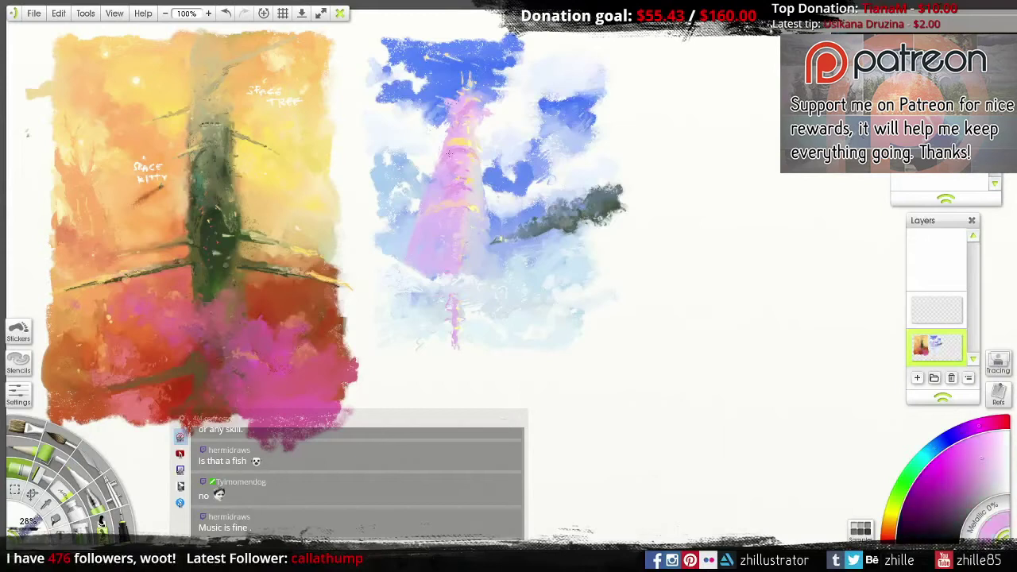
pyautogui.keyDown('alt'); pyautogui.click(428, 320); pyautogui.keyUp('alt')
pyautogui.moveTo(428, 320)
pyautogui.mouseDown()
pyautogui.moveTo(399, 338)
pyautogui.moveTo(435, 334)
pyautogui.moveTo(455, 319)
pyautogui.mouseUp()
# Step: Soften and pale the tower's lower trunk with a sampled magenta soft-brush stroke
pyautogui.keyDown('alt'); pyautogui.click(450, 332); pyautogui.keyUp('alt')
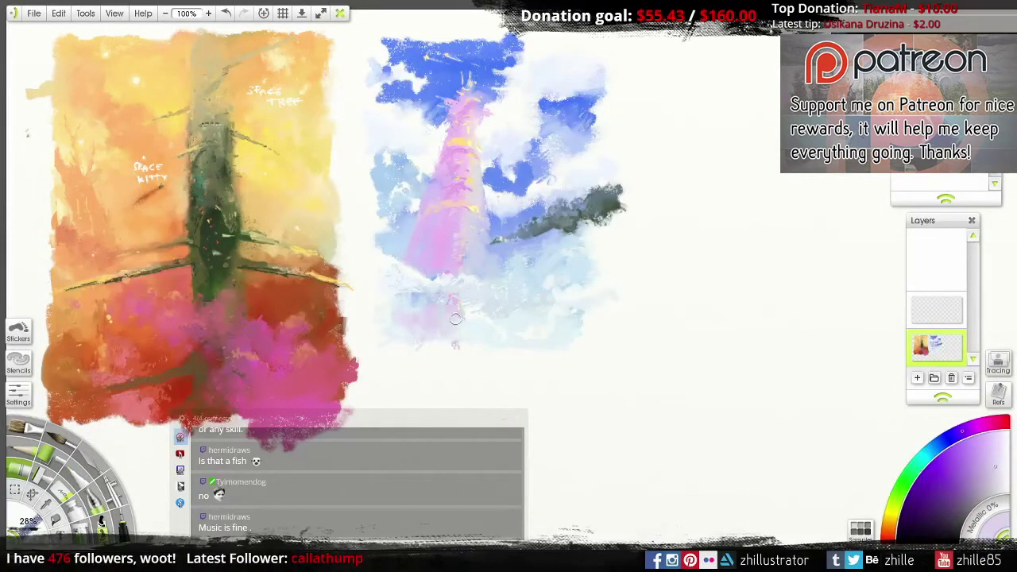
pyautogui.keyDown('alt'); pyautogui.click(465, 187); pyautogui.keyUp('alt')
pyautogui.keyDown('alt'); pyautogui.click(467, 271); pyautogui.keyUp('alt')
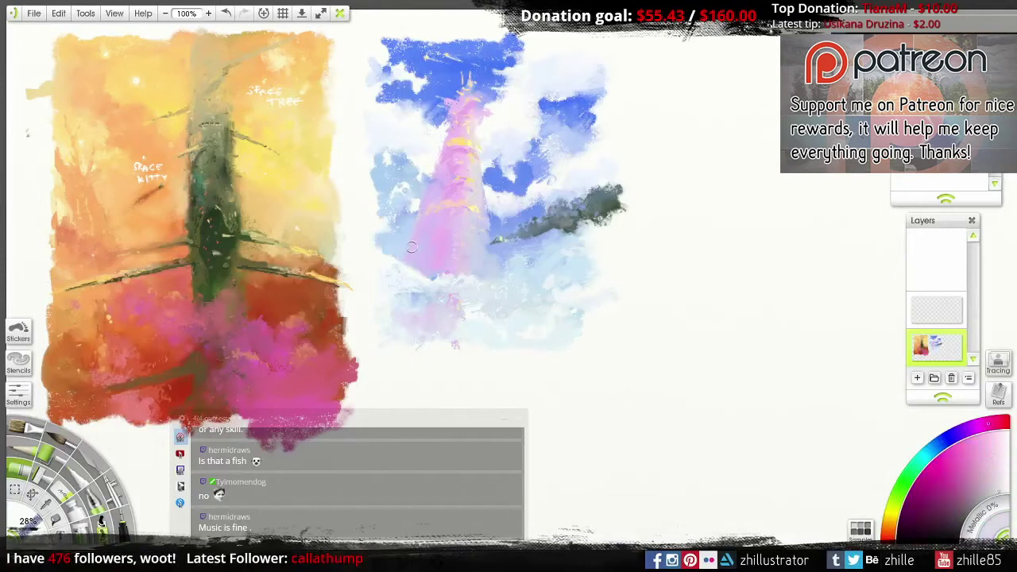
pyautogui.keyDown('alt'); pyautogui.click(238, 351); pyautogui.keyUp('alt')
pyautogui.press('a')
pyautogui.keyDown('alt'); pyautogui.click(453, 191); pyautogui.keyUp('alt')
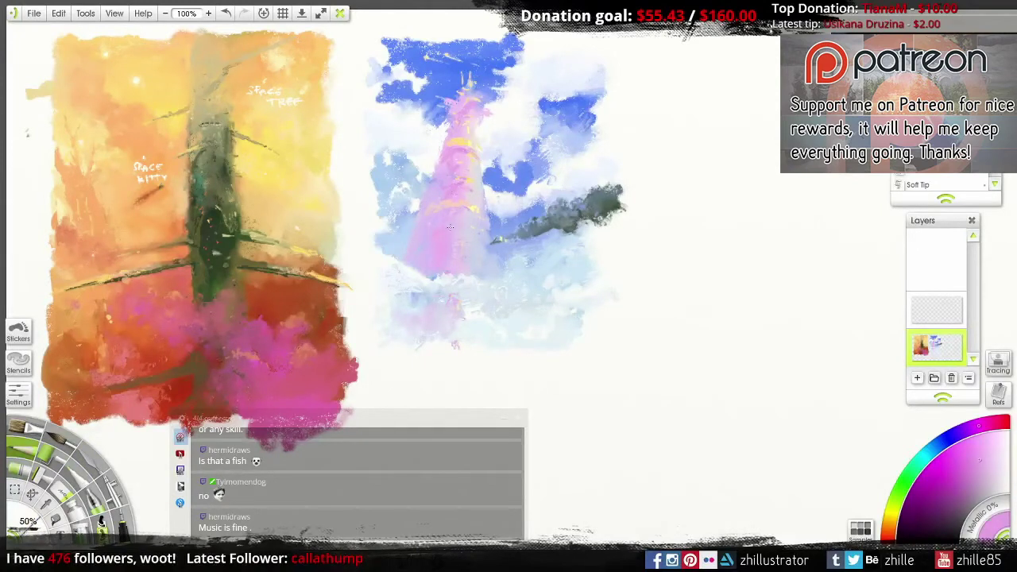
pyautogui.moveTo(449, 226); pyautogui.dragTo(454, 250)
# Step: Sample a pale cyan from the painting and add a new empty layer
pyautogui.keyDown('alt'); pyautogui.click(445, 251); pyautogui.keyUp('alt')
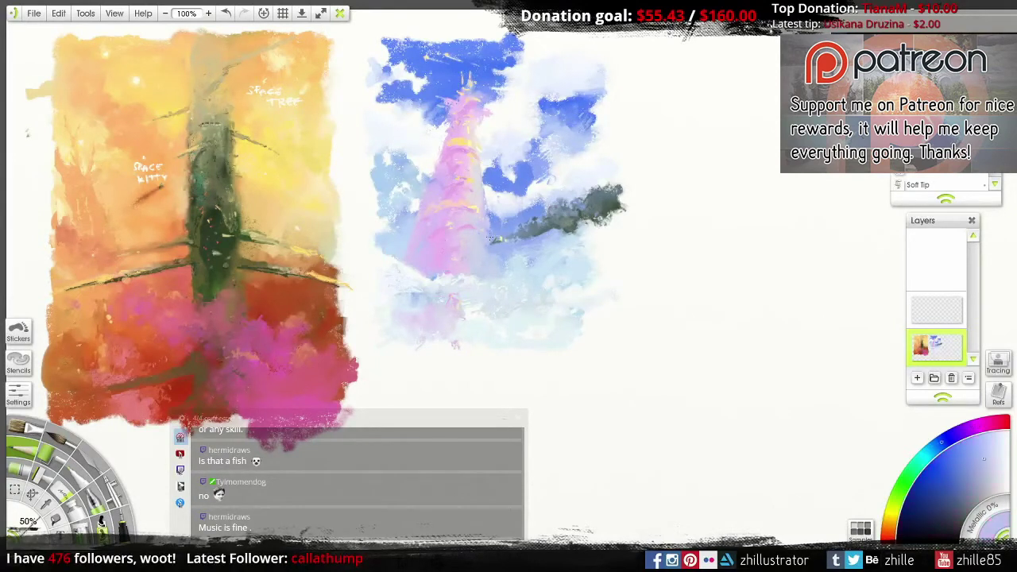
pyautogui.keyDown('alt'); pyautogui.click(490, 267); pyautogui.keyUp('alt')
pyautogui.keyDown('alt'); pyautogui.click(561, 337); pyautogui.keyUp('alt')
pyautogui.keyDown('alt'); pyautogui.click(583, 347); pyautogui.keyUp('alt')
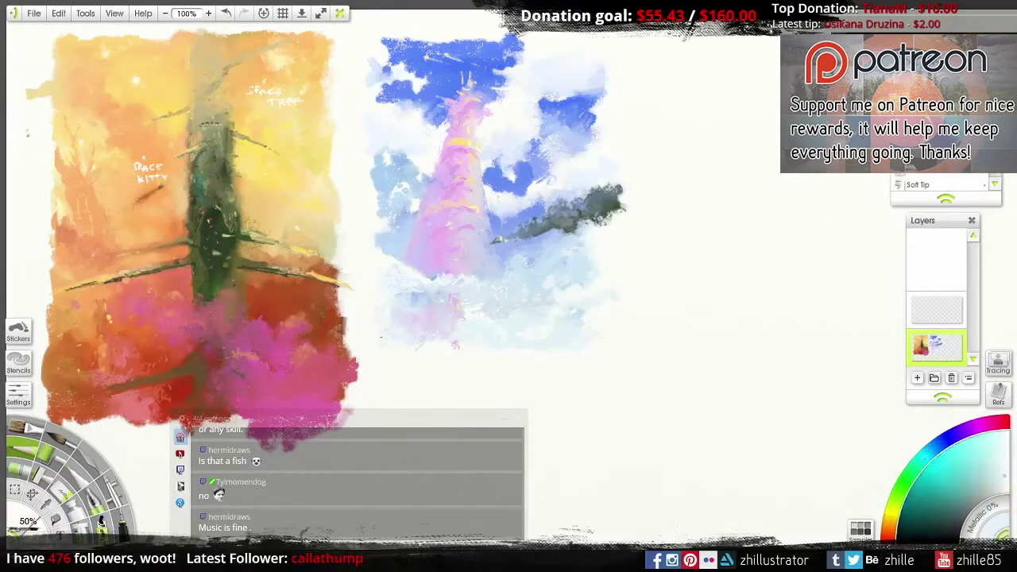
pyautogui.hotkey('ctrl', 'shift', 'n')
# Step: Pan left and, in dark teal, draw a vertical edge line, an S-curve and three short vertical marks
pyautogui.moveTo(253, 379); pyautogui.dragTo(213, 371)
pyautogui.click(963, 504)
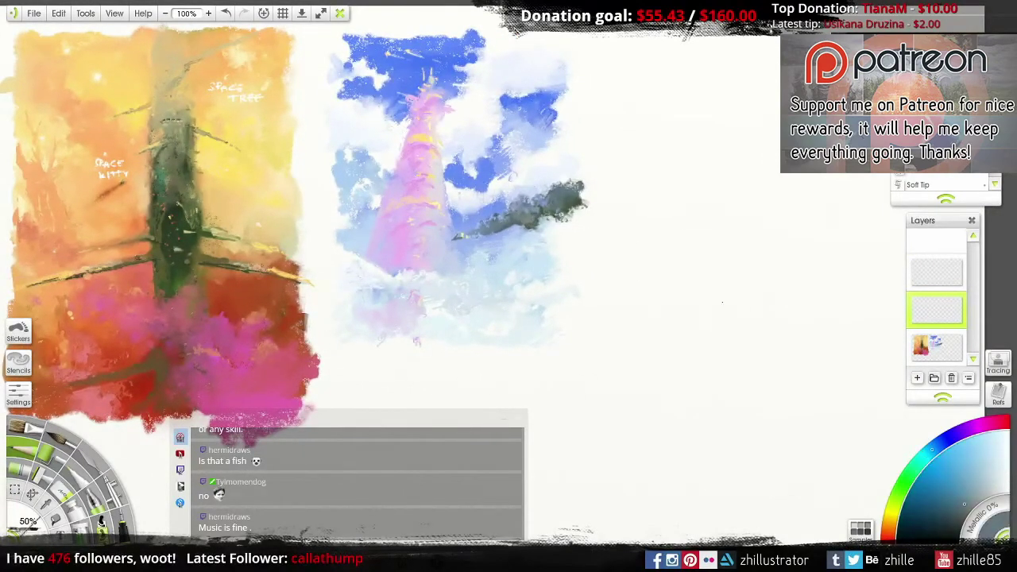
pyautogui.moveTo(648, 46); pyautogui.dragTo(643, 327)
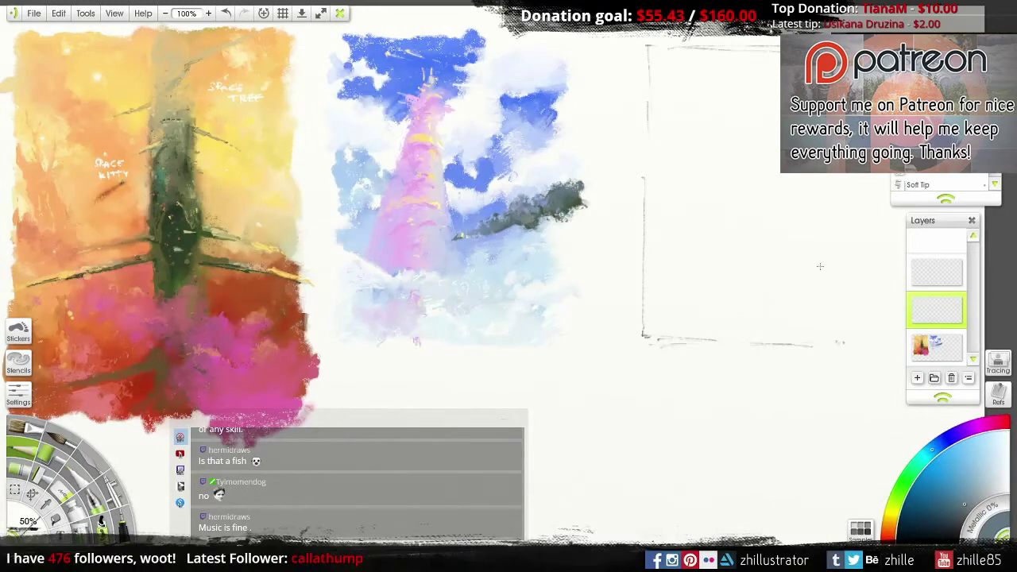
pyautogui.moveTo(775, 107); pyautogui.dragTo(675, 173)
pyautogui.moveTo(714, 88); pyautogui.dragTo(713, 108)
pyautogui.moveTo(727, 90)
pyautogui.mouseDown()
pyautogui.moveTo(727, 111)
pyautogui.moveTo(690, 114)
pyautogui.mouseUp()
pyautogui.moveTo(703, 89); pyautogui.dragTo(703, 116)
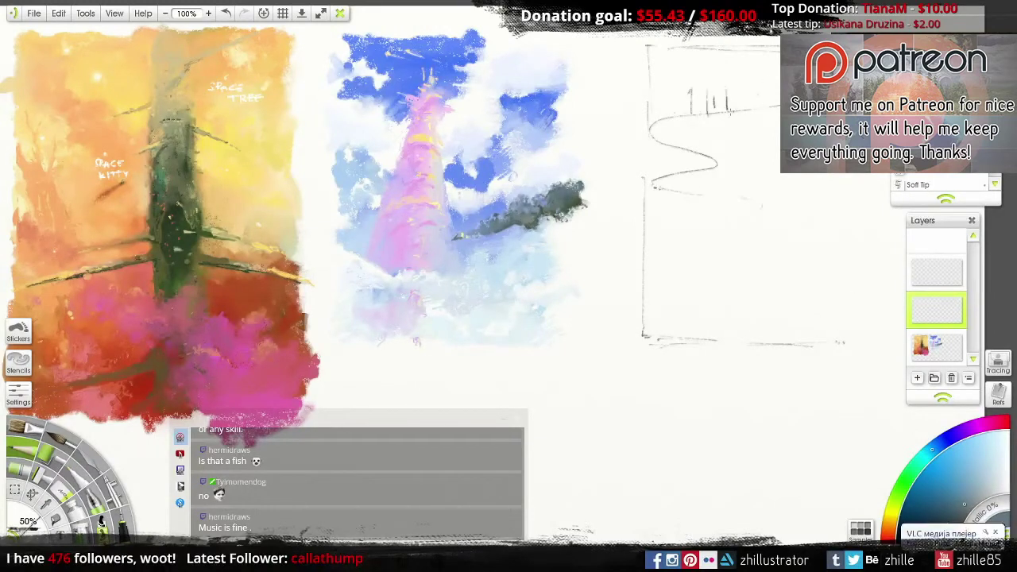
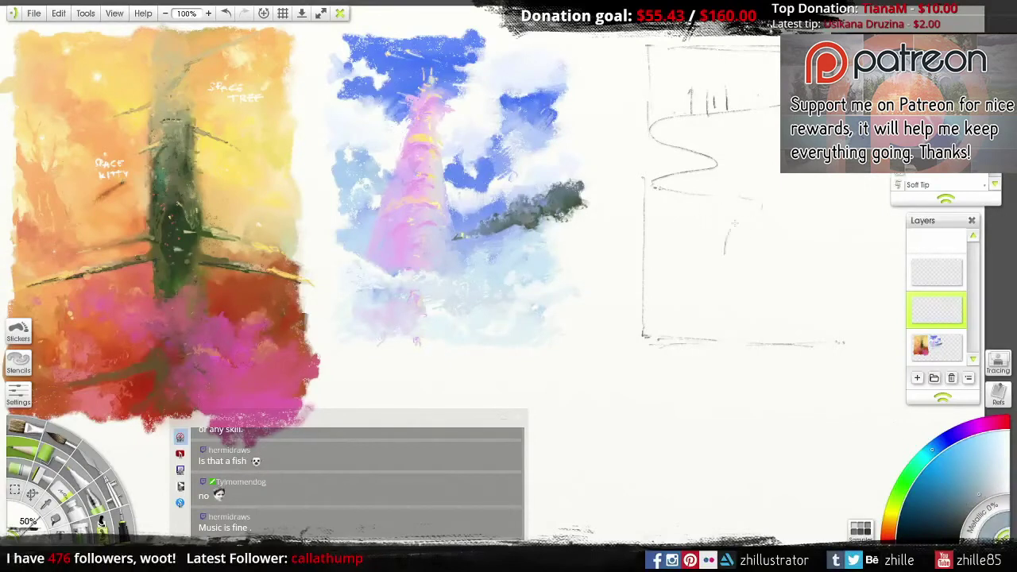
# Step: Pencil-sketch a cloud outline in the right thumbnail, undoing the false-start circle, bulb and spiky shapes
pyautogui.moveTo(734, 224); pyautogui.dragTo(759, 254)
pyautogui.hotkey('ctrl', 'z')
pyautogui.hotkey('ctrl', 'z')
pyautogui.hotkey('ctrl', 'z')
pyautogui.moveTo(748, 178); pyautogui.dragTo(746, 258)
pyautogui.moveTo(745, 259)
pyautogui.mouseDown()
pyautogui.moveTo(759, 279)
pyautogui.moveTo(795, 183)
pyautogui.moveTo(806, 302)
pyautogui.mouseUp()
pyautogui.moveTo(806, 262); pyautogui.dragTo(809, 317)
pyautogui.hotkey('ctrl', 'z')
pyautogui.hotkey('ctrl', 'z')
pyautogui.hotkey('ctrl', 'z')
pyautogui.hotkey('ctrl', 'z')
pyautogui.hotkey('ctrl', 'z')
pyautogui.moveTo(795, 195)
pyautogui.mouseDown()
pyautogui.moveTo(683, 258)
pyautogui.moveTo(803, 214)
pyautogui.mouseUp()
pyautogui.hotkey('ctrl', 'z')
pyautogui.moveTo(663, 258)
pyautogui.mouseDown()
pyautogui.moveTo(788, 230)
pyautogui.moveTo(826, 246)
pyautogui.mouseUp()
pyautogui.moveTo(791, 216); pyautogui.dragTo(820, 192)
pyautogui.moveTo(809, 221)
pyautogui.mouseDown()
pyautogui.moveTo(818, 194)
pyautogui.moveTo(837, 214)
pyautogui.mouseUp()
# Step: With a smaller brush, paint a broad mint-green wash over the top of the right box
pyautogui.press('[')
pyautogui.press('[')
pyautogui.press('[')
pyautogui.press('[')
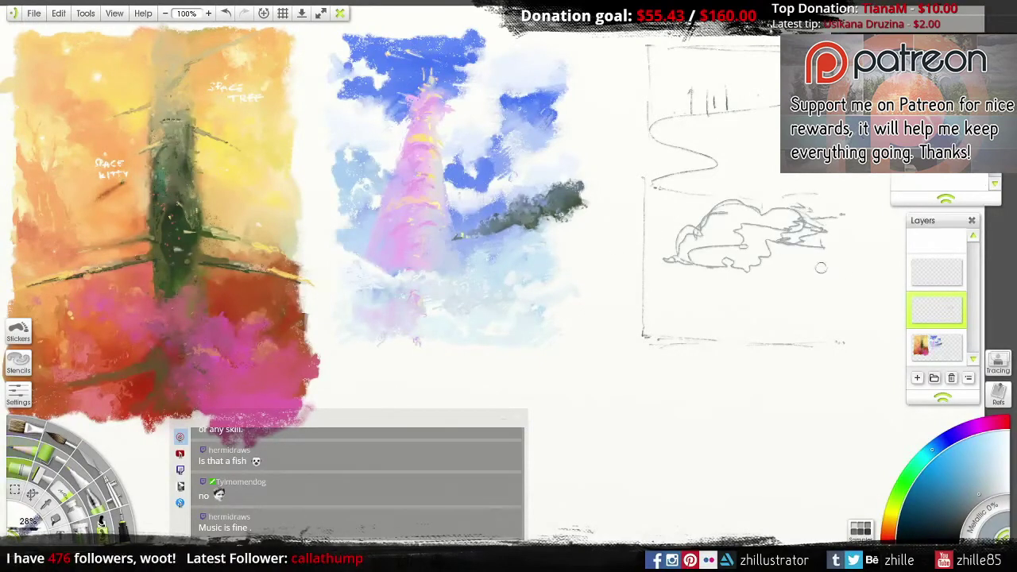
pyautogui.moveTo(941, 458)
pyautogui.mouseDown()
pyautogui.moveTo(950, 467)
pyautogui.moveTo(942, 453)
pyautogui.moveTo(917, 472)
pyautogui.mouseUp()
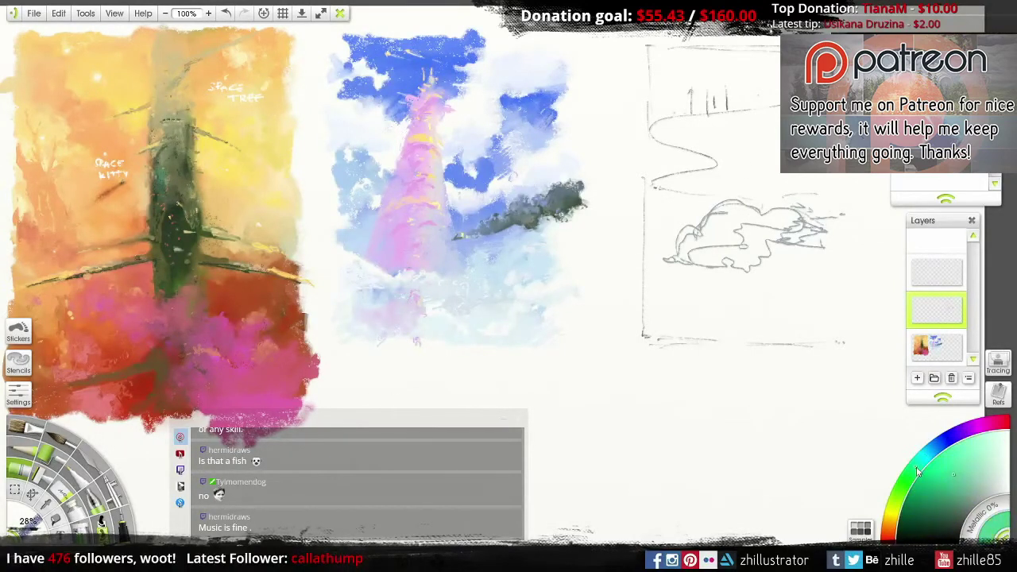
pyautogui.moveTo(671, 47); pyautogui.dragTo(735, 78)
pyautogui.hotkey('ctrl', 'z')
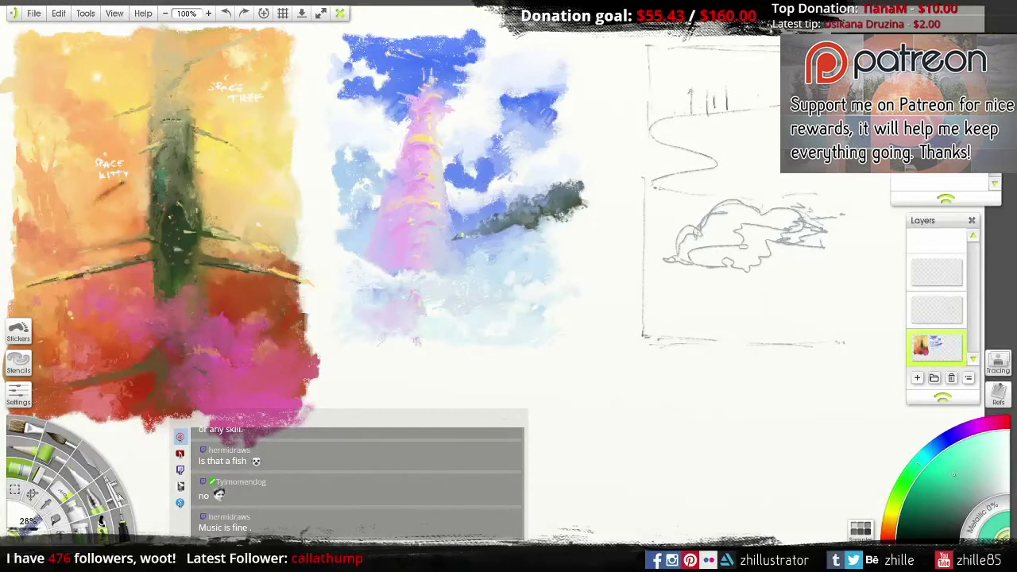
pyautogui.moveTo(664, 50)
pyautogui.mouseDown()
pyautogui.moveTo(718, 143)
pyautogui.moveTo(693, 176)
pyautogui.mouseUp()
pyautogui.moveTo(699, 104)
pyautogui.mouseDown()
pyautogui.moveTo(667, 159)
pyautogui.moveTo(767, 111)
pyautogui.moveTo(707, 81)
pyautogui.moveTo(795, 182)
pyautogui.moveTo(754, 163)
pyautogui.moveTo(751, 46)
pyautogui.moveTo(756, 135)
pyautogui.mouseUp()
# Step: Brush yellow over the cloud sketch, then paint dark olive and maroon over it
pyautogui.click(957, 446)
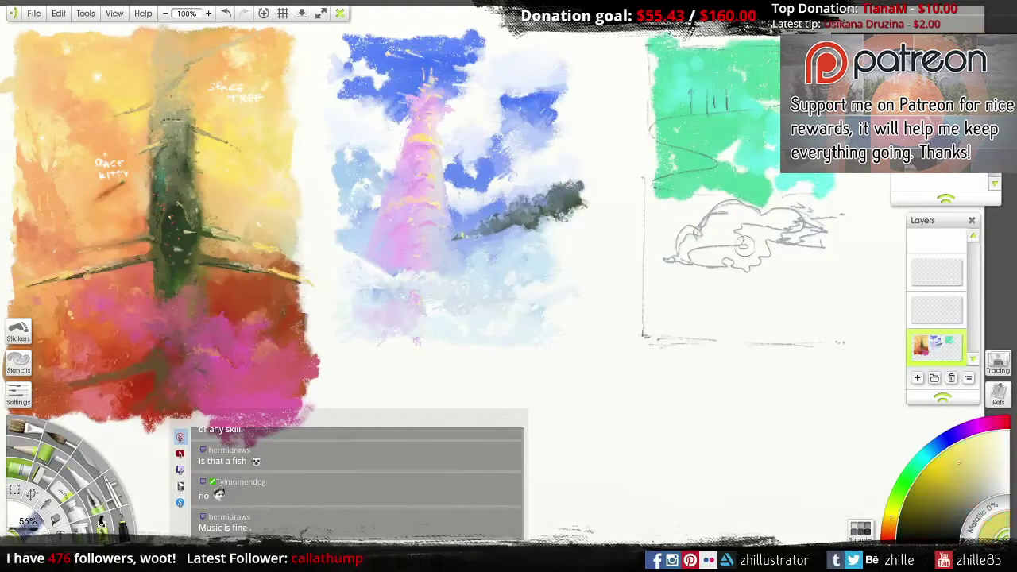
pyautogui.moveTo(739, 247)
pyautogui.mouseDown()
pyautogui.moveTo(763, 210)
pyautogui.moveTo(699, 239)
pyautogui.moveTo(803, 226)
pyautogui.mouseUp()
pyautogui.click(949, 485)
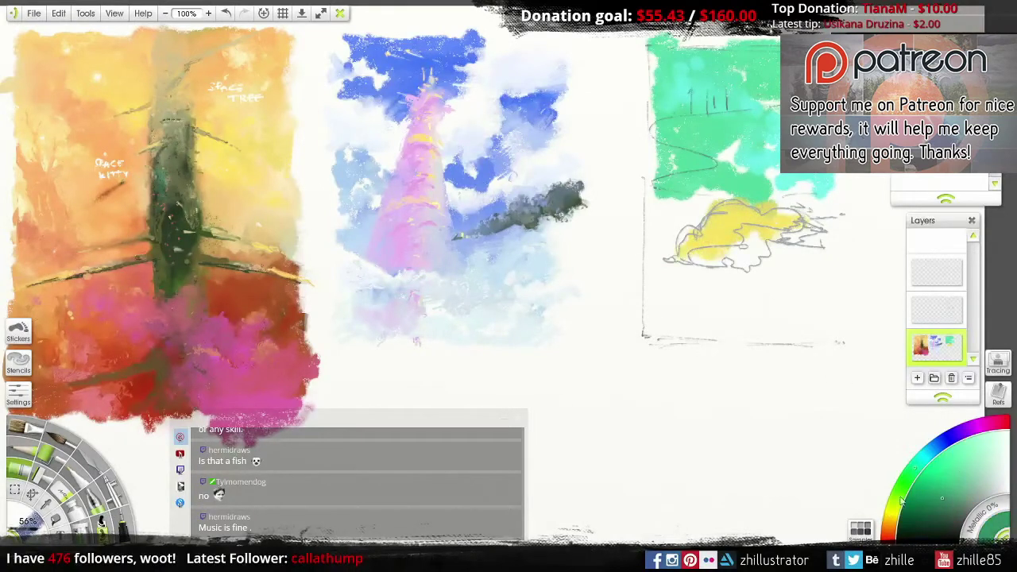
pyautogui.moveTo(695, 254)
pyautogui.mouseDown()
pyautogui.moveTo(803, 235)
pyautogui.moveTo(705, 176)
pyautogui.moveTo(659, 230)
pyautogui.moveTo(655, 147)
pyautogui.mouseUp()
pyautogui.click(1001, 423)
pyautogui.click(958, 508)
pyautogui.moveTo(739, 230)
pyautogui.mouseDown()
pyautogui.moveTo(723, 255)
pyautogui.moveTo(683, 251)
pyautogui.moveTo(799, 259)
pyautogui.moveTo(775, 278)
pyautogui.moveTo(794, 286)
pyautogui.mouseUp()
pyautogui.click(958, 449)
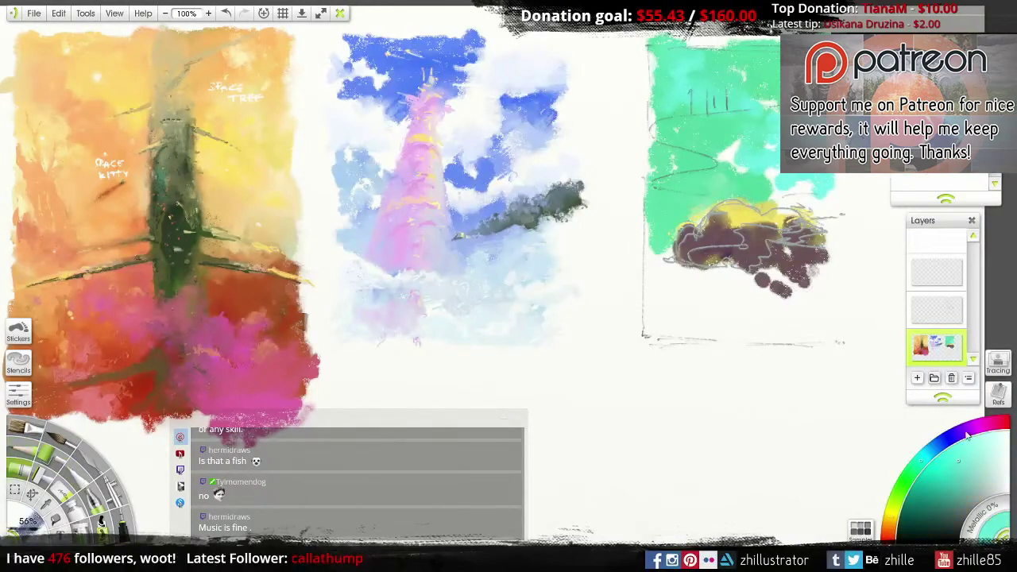
# Step: Add purple along the left edge and a violet-blue bottom band, plus yellow dabs and a curve at the top
pyautogui.click(926, 457)
pyautogui.moveTo(656, 322)
pyautogui.mouseDown()
pyautogui.moveTo(658, 246)
pyautogui.moveTo(653, 287)
pyautogui.moveTo(718, 338)
pyautogui.moveTo(765, 314)
pyautogui.moveTo(743, 298)
pyautogui.mouseUp()
pyautogui.keyDown('alt'); pyautogui.click(698, 313); pyautogui.keyUp('alt')
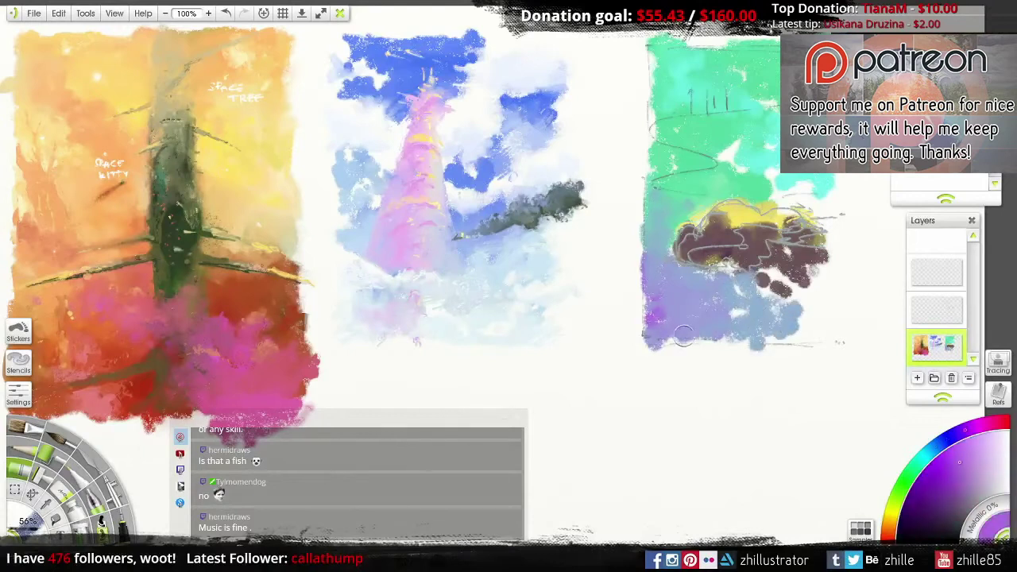
pyautogui.moveTo(683, 334)
pyautogui.mouseDown()
pyautogui.moveTo(786, 338)
pyautogui.moveTo(771, 332)
pyautogui.moveTo(818, 282)
pyautogui.mouseUp()
pyautogui.keyDown('alt'); pyautogui.click(771, 334); pyautogui.keyUp('alt')
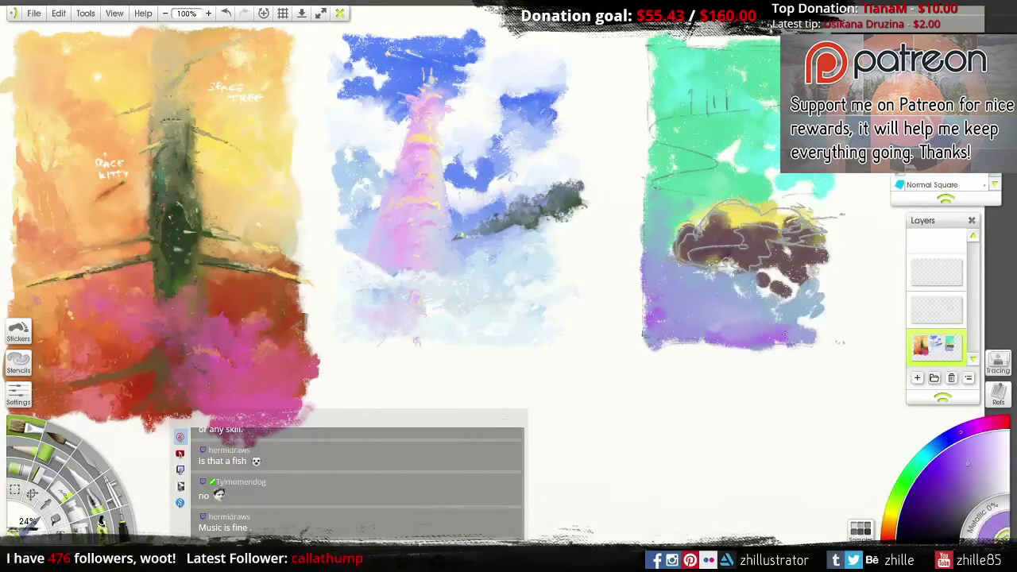
pyautogui.moveTo(788, 343); pyautogui.dragTo(822, 332)
pyautogui.keyDown('alt'); pyautogui.click(739, 211); pyautogui.keyUp('alt')
pyautogui.moveTo(674, 208); pyautogui.dragTo(668, 187)
pyautogui.moveTo(715, 111); pyautogui.dragTo(658, 133)
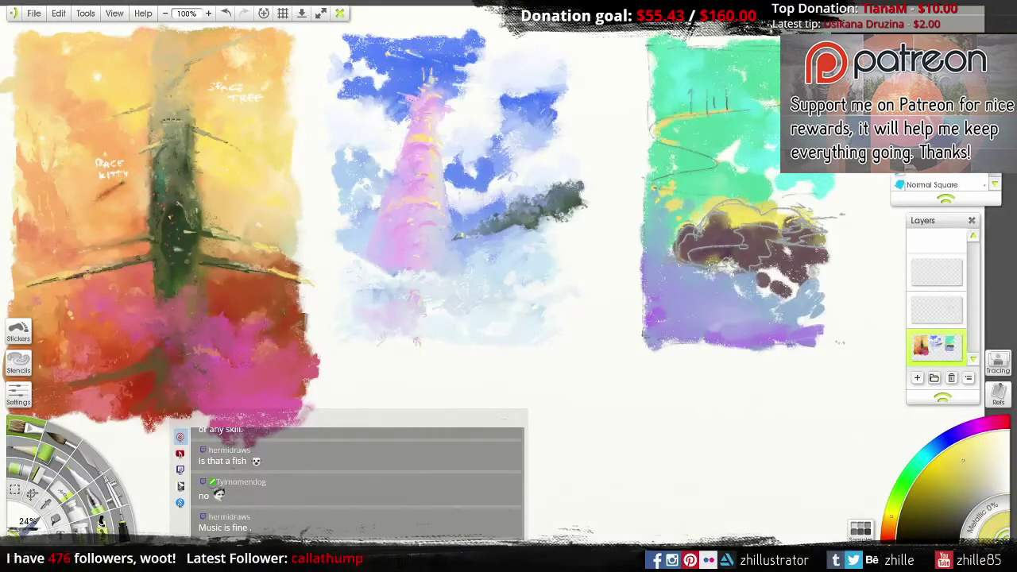
# Step: Smear the yellow leftward and blend it into the purple-blue bottom with the Hard Wet Blender
pyautogui.press('k')
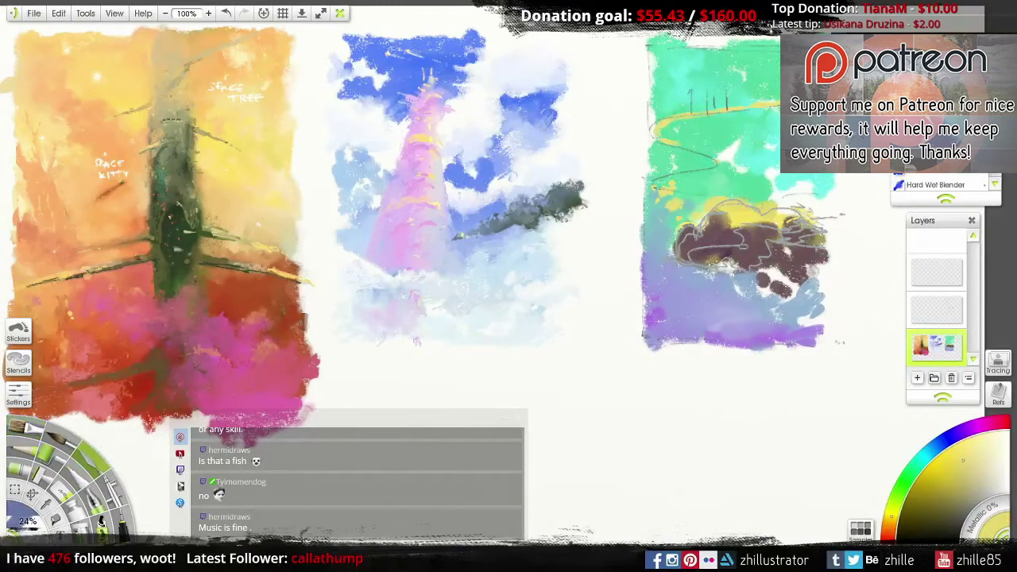
pyautogui.moveTo(777, 87)
pyautogui.mouseDown()
pyautogui.moveTo(677, 120)
pyautogui.moveTo(659, 139)
pyautogui.mouseUp()
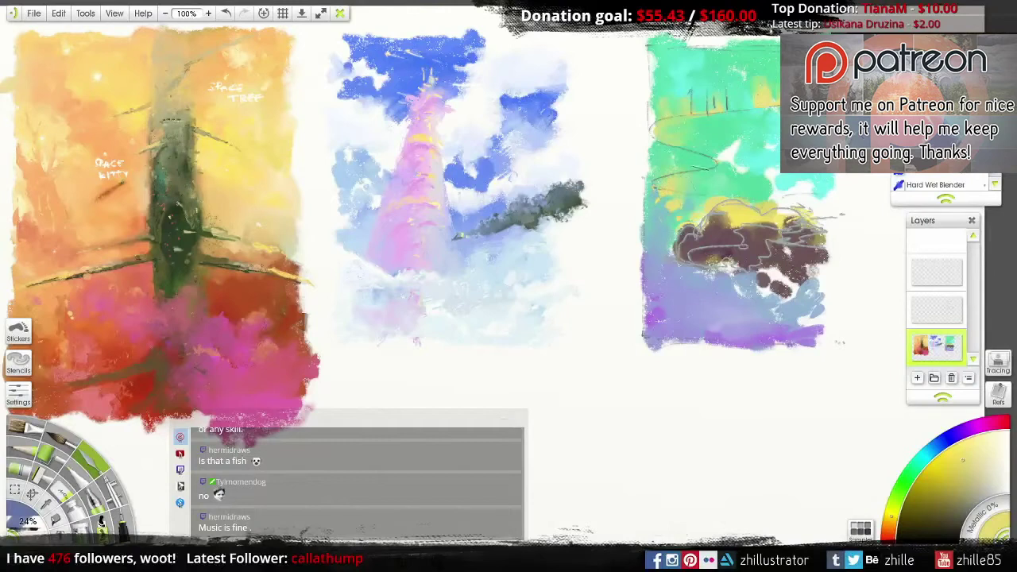
pyautogui.press(']')
pyautogui.press(']')
pyautogui.press(']')
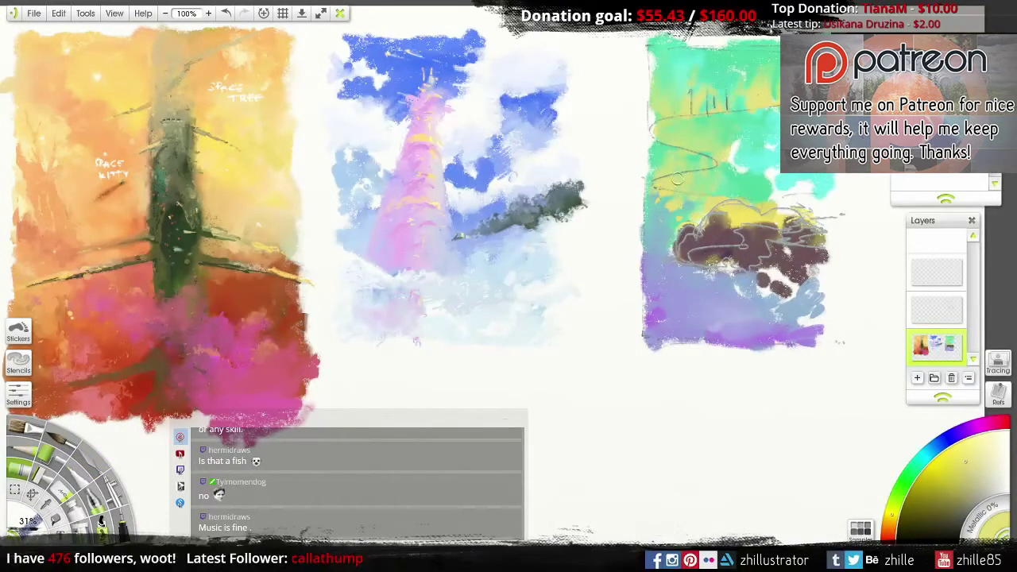
pyautogui.moveTo(739, 312)
pyautogui.mouseDown()
pyautogui.moveTo(774, 332)
pyautogui.moveTo(737, 297)
pyautogui.moveTo(748, 290)
pyautogui.moveTo(802, 334)
pyautogui.mouseUp()
pyautogui.keyDown('alt'); pyautogui.click(767, 183); pyautogui.keyUp('alt')
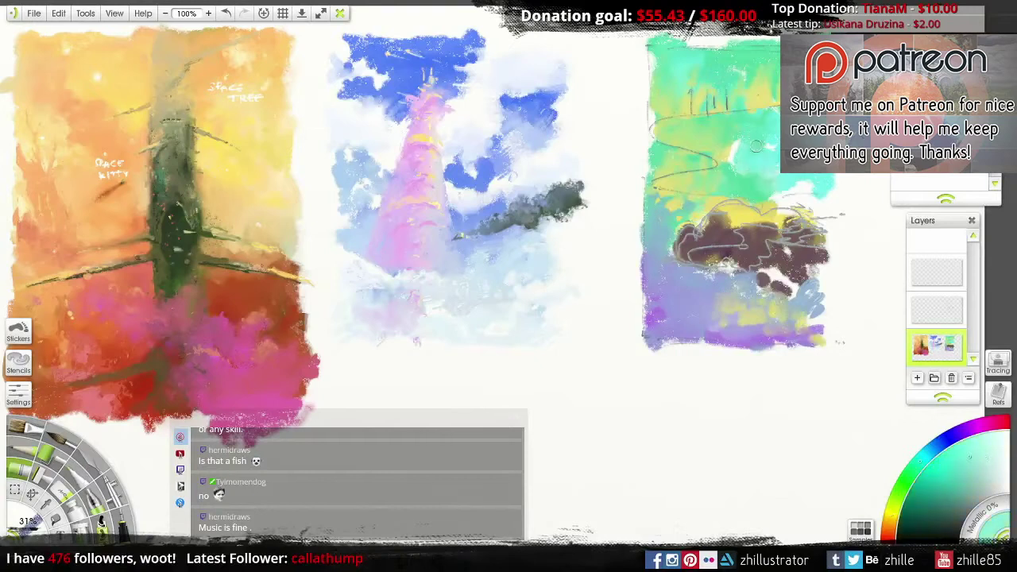
pyautogui.moveTo(761, 139); pyautogui.dragTo(836, 212)
# Step: Blend sampled light blue and cyan along the right edge and around the dark cloud
pyautogui.keyDown('alt'); pyautogui.click(761, 164); pyautogui.keyUp('alt')
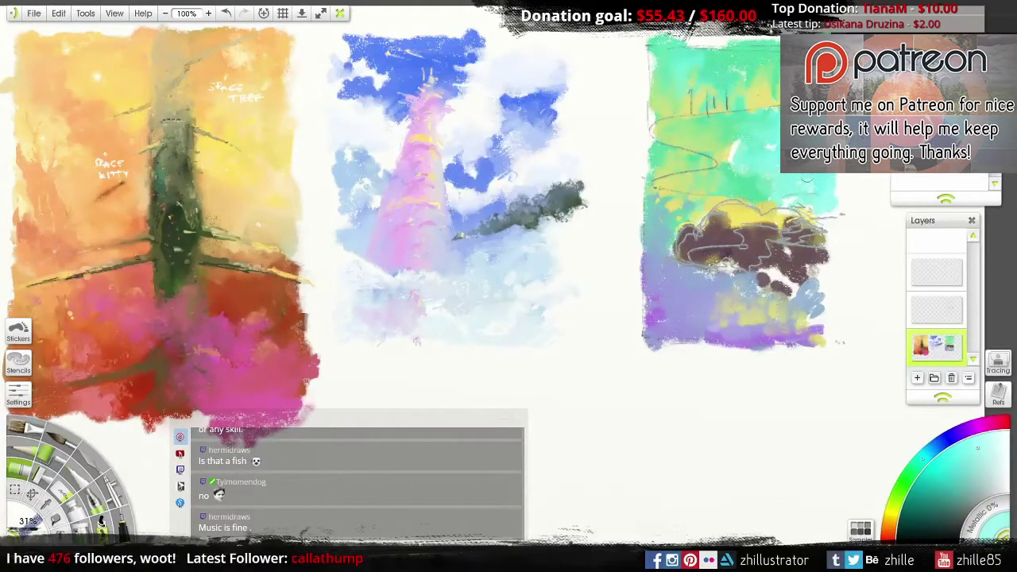
pyautogui.keyDown('alt'); pyautogui.click(826, 282); pyautogui.keyUp('alt')
pyautogui.moveTo(820, 274); pyautogui.dragTo(841, 299)
pyautogui.press('[')
pyautogui.moveTo(730, 143)
pyautogui.mouseDown()
pyautogui.moveTo(774, 174)
pyautogui.moveTo(755, 200)
pyautogui.mouseUp()
pyautogui.press(']')
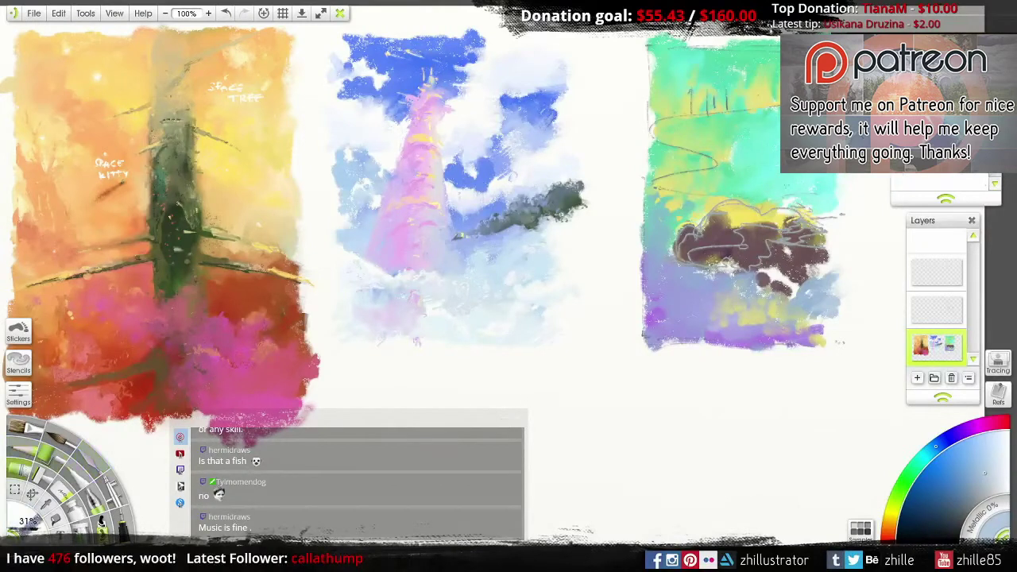
pyautogui.keyDown('alt'); pyautogui.click(684, 278); pyautogui.keyUp('alt')
pyautogui.moveTo(667, 262)
pyautogui.mouseDown()
pyautogui.moveTo(677, 291)
pyautogui.moveTo(641, 281)
pyautogui.moveTo(680, 298)
pyautogui.moveTo(652, 277)
pyautogui.moveTo(675, 314)
pyautogui.mouseUp()
pyautogui.press('[')
# Step: Delete the sketch layer to remove the grey pencil lines
pyautogui.click(936, 272)
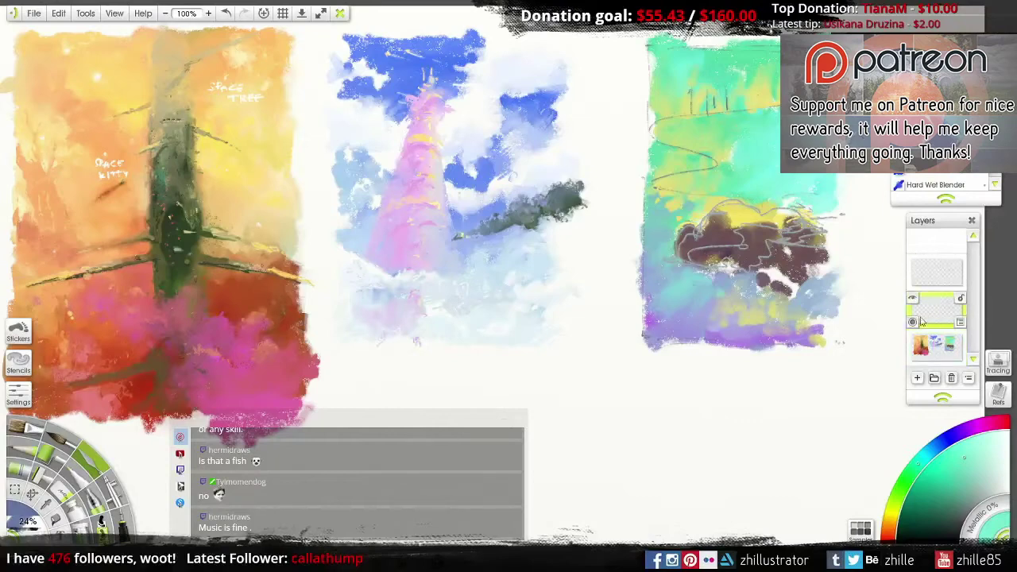
pyautogui.click(936, 273)
pyautogui.click(858, 219)
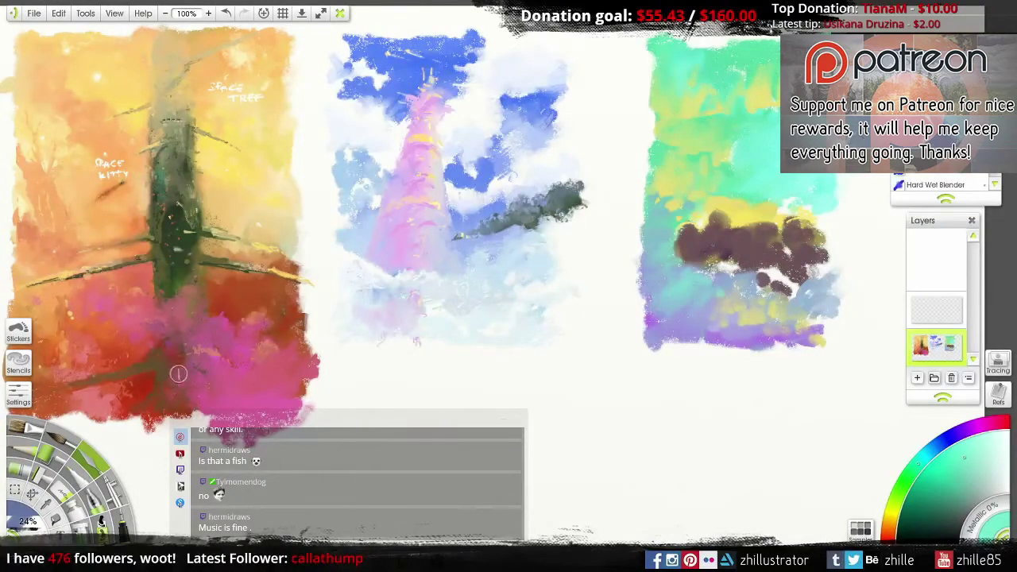
# Step: Extend the dark purple-brown cloud rightward and downward, then paint mauve over it
pyautogui.press(']')
pyautogui.keyDown('alt'); pyautogui.click(822, 272); pyautogui.keyUp('alt')
pyautogui.keyDown('alt'); pyautogui.click(692, 257); pyautogui.keyUp('alt')
pyautogui.moveTo(692, 257)
pyautogui.mouseDown()
pyautogui.moveTo(718, 248)
pyautogui.moveTo(742, 262)
pyautogui.moveTo(765, 256)
pyautogui.moveTo(782, 286)
pyautogui.mouseUp()
pyautogui.keyDown('alt'); pyautogui.click(724, 262); pyautogui.keyUp('alt')
pyautogui.moveTo(688, 253)
pyautogui.mouseDown()
pyautogui.moveTo(806, 232)
pyautogui.moveTo(796, 265)
pyautogui.moveTo(762, 278)
pyautogui.moveTo(796, 296)
pyautogui.moveTo(790, 304)
pyautogui.moveTo(826, 255)
pyautogui.mouseUp()
pyautogui.keyDown('alt'); pyautogui.click(729, 296); pyautogui.keyUp('alt')
# Step: Paint cyan over the cloud's lower right edge and yellow-green across the top
pyautogui.keyDown('alt'); pyautogui.click(809, 200); pyautogui.keyUp('alt')
pyautogui.keyDown('alt'); pyautogui.click(803, 287); pyautogui.keyUp('alt')
pyautogui.moveTo(802, 287); pyautogui.dragTo(824, 269)
pyautogui.keyDown('alt'); pyautogui.click(768, 174); pyautogui.keyUp('alt')
pyautogui.moveTo(723, 99)
pyautogui.mouseDown()
pyautogui.moveTo(704, 80)
pyautogui.moveTo(692, 100)
pyautogui.moveTo(676, 82)
pyautogui.moveTo(717, 77)
pyautogui.moveTo(696, 109)
pyautogui.moveTo(698, 138)
pyautogui.moveTo(677, 128)
pyautogui.moveTo(703, 119)
pyautogui.mouseUp()
pyautogui.keyDown('alt'); pyautogui.click(683, 80); pyautogui.keyUp('alt')
pyautogui.keyDown('alt'); pyautogui.click(695, 111); pyautogui.keyUp('alt')
pyautogui.press(']')
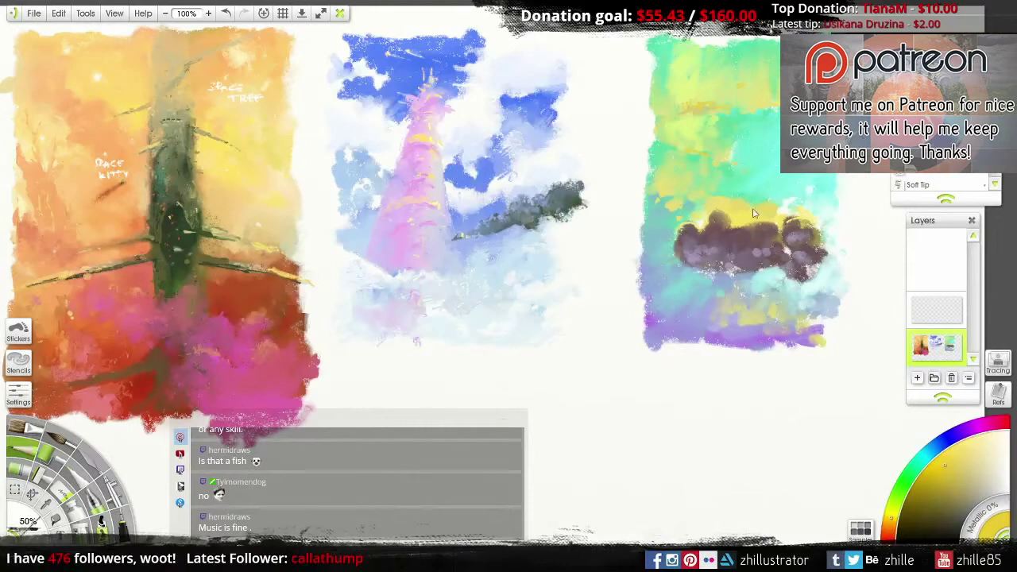
# Step: Soften the cloud's left and lower edges with teal and brighten its top-left with yellow
pyautogui.keyDown('alt'); pyautogui.click(671, 246); pyautogui.keyUp('alt')
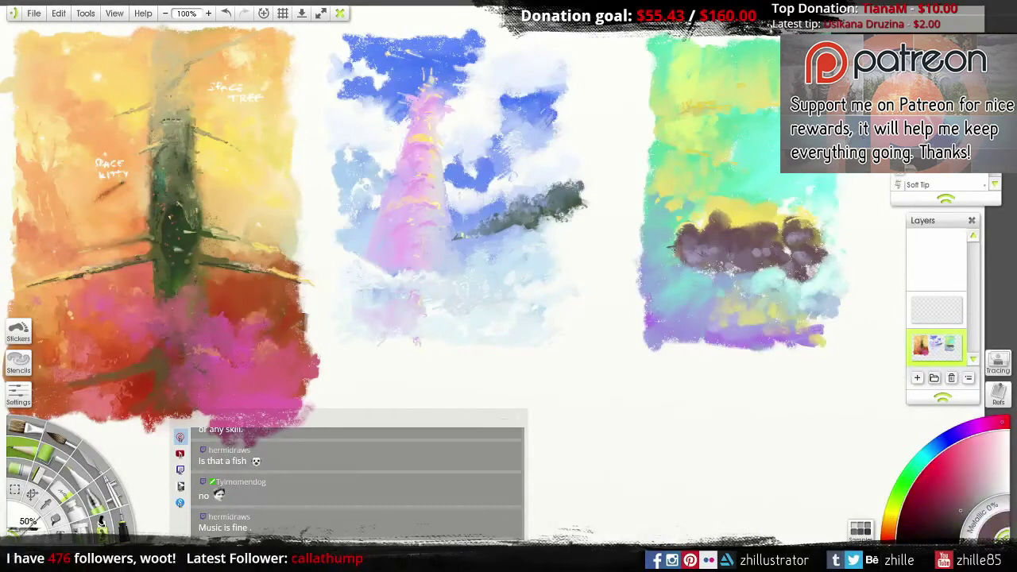
pyautogui.press('[')
pyautogui.keyDown('alt'); pyautogui.click(685, 266); pyautogui.keyUp('alt')
pyautogui.moveTo(691, 264)
pyautogui.mouseDown()
pyautogui.moveTo(690, 237)
pyautogui.moveTo(702, 252)
pyautogui.moveTo(673, 229)
pyautogui.moveTo(715, 270)
pyautogui.moveTo(745, 271)
pyautogui.mouseUp()
pyautogui.keyDown('alt'); pyautogui.click(674, 229); pyautogui.keyUp('alt')
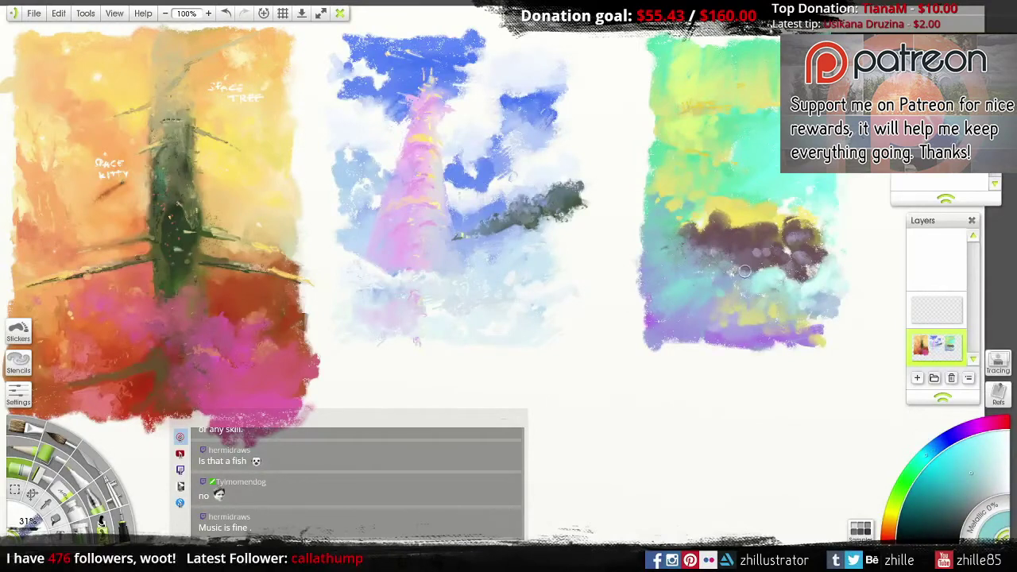
pyautogui.keyDown('alt'); pyautogui.click(712, 201); pyautogui.keyUp('alt')
pyautogui.moveTo(699, 205)
pyautogui.mouseDown()
pyautogui.moveTo(620, 331)
pyautogui.moveTo(639, 244)
pyautogui.moveTo(735, 203)
pyautogui.moveTo(691, 219)
pyautogui.moveTo(705, 209)
pyautogui.moveTo(673, 205)
pyautogui.moveTo(696, 211)
pyautogui.mouseUp()
pyautogui.keyDown('alt'); pyautogui.click(691, 216); pyautogui.keyUp('alt')
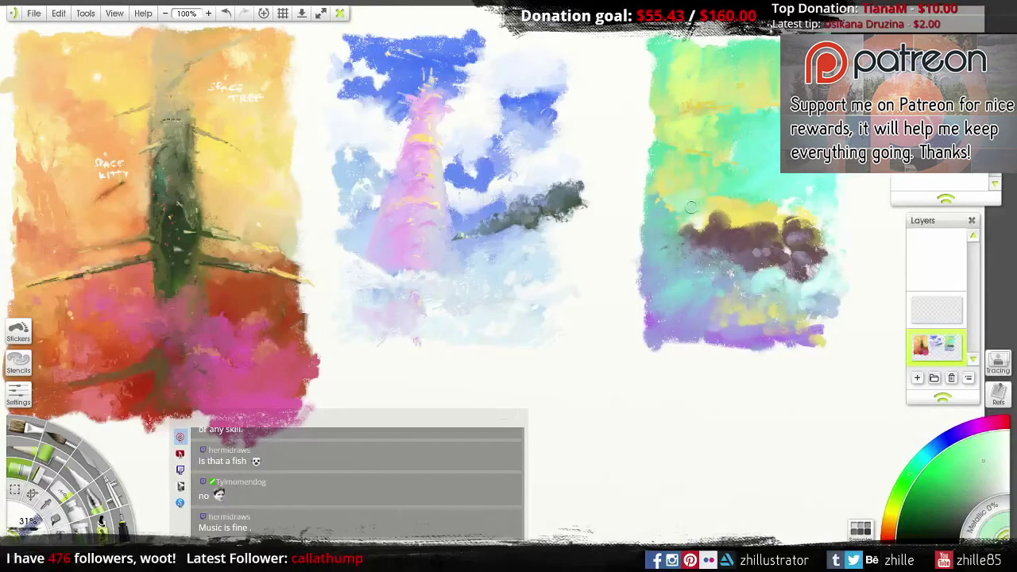
# Step: Paint a yellow stroke along the cloud's top edge
pyautogui.press('[')
pyautogui.press('[')
pyautogui.keyDown('alt'); pyautogui.click(727, 189); pyautogui.keyUp('alt')
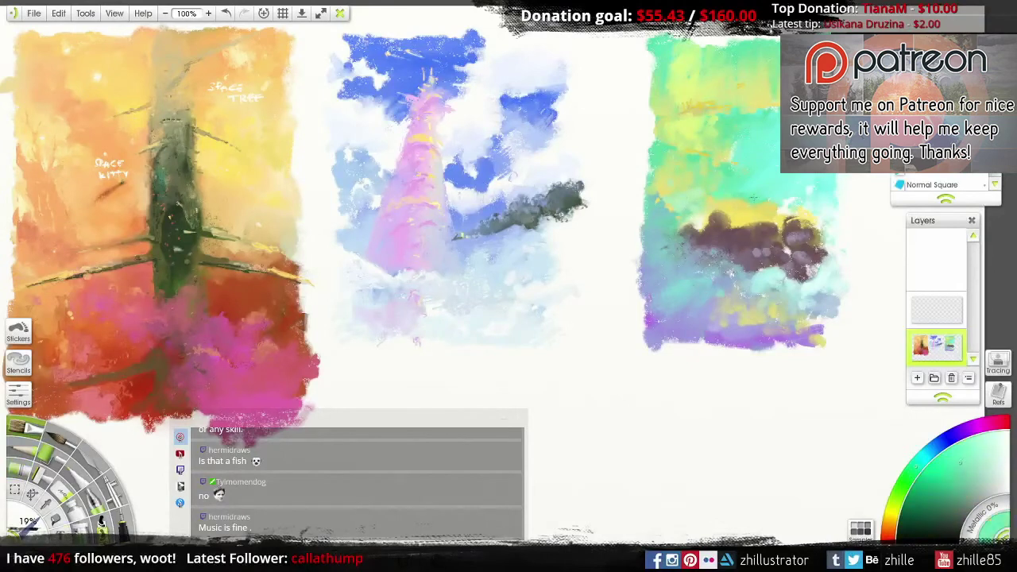
pyautogui.press(']')
pyautogui.press(']')
pyautogui.press(']')
pyautogui.keyDown('alt'); pyautogui.click(756, 198); pyautogui.keyUp('alt')
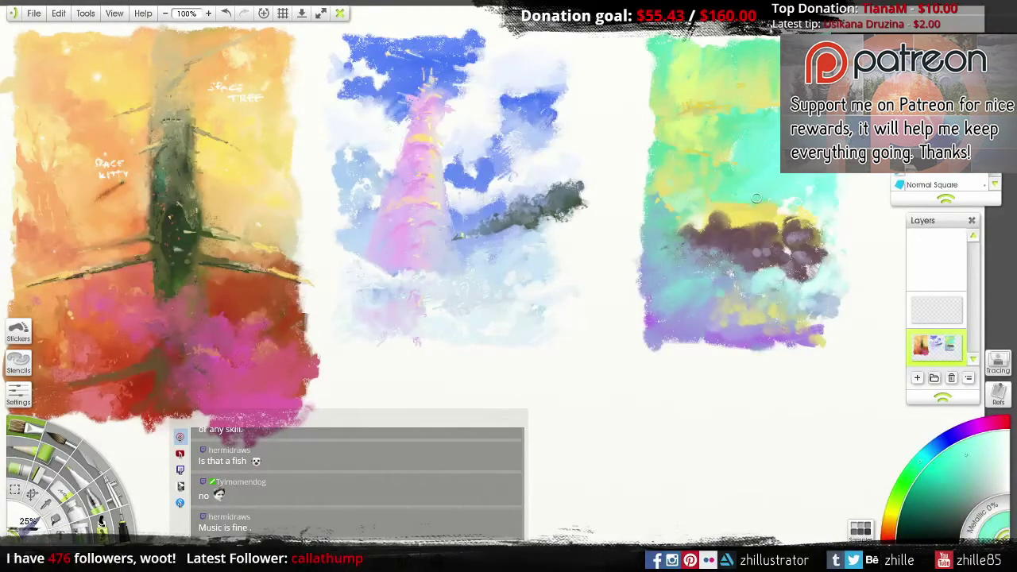
pyautogui.keyDown('alt'); pyautogui.click(754, 213); pyautogui.keyUp('alt')
pyautogui.moveTo(777, 213); pyautogui.dragTo(721, 220)
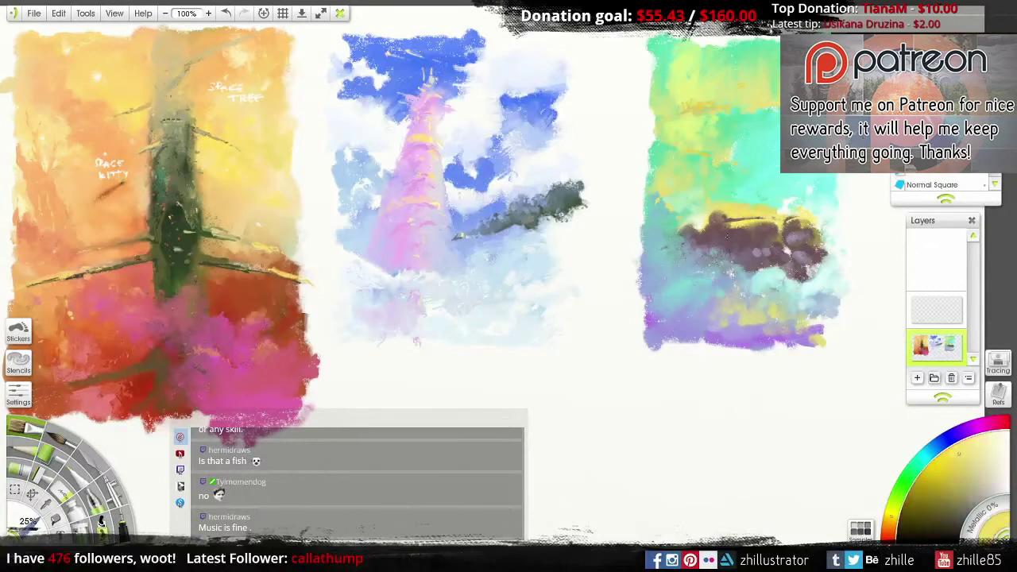
# Step: Sample dark purple from the cloud and dab it on the cloud's left side
pyautogui.keyDown('alt'); pyautogui.click(755, 262); pyautogui.keyUp('alt')
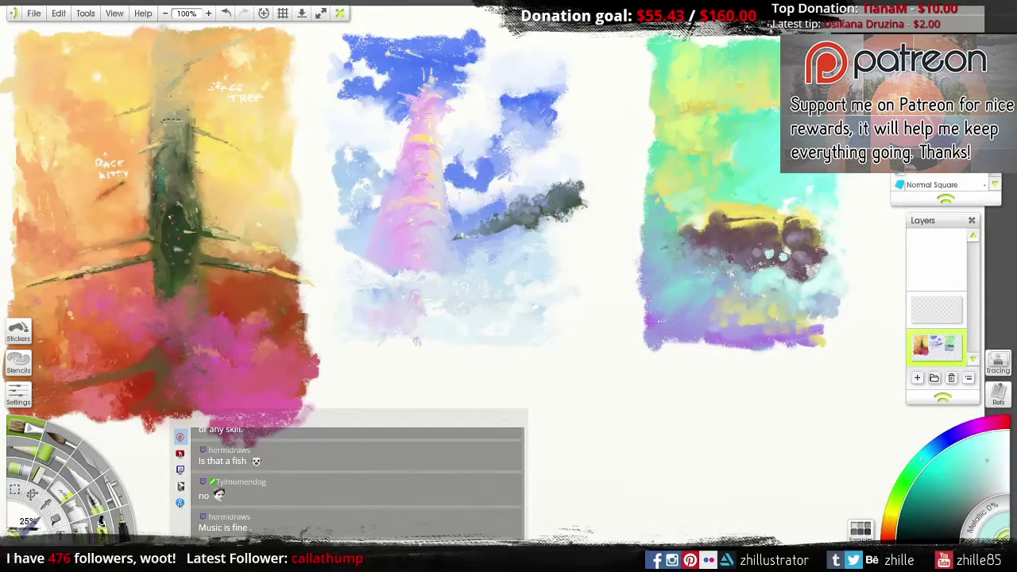
pyautogui.keyDown('alt'); pyautogui.click(770, 252); pyautogui.keyUp('alt')
pyautogui.keyDown('alt'); pyautogui.click(764, 256); pyautogui.keyUp('alt')
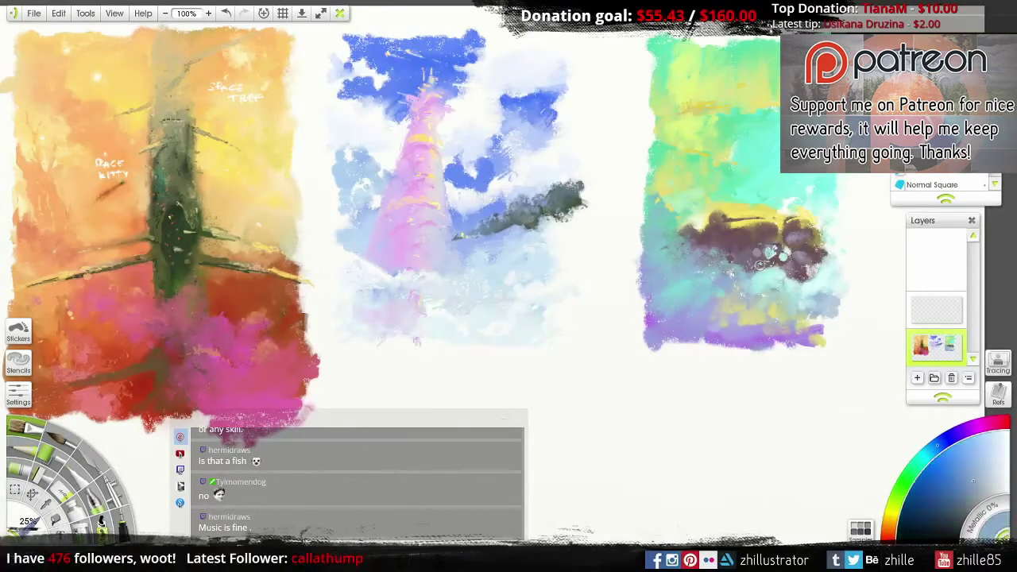
pyautogui.keyDown('alt'); pyautogui.click(770, 253); pyautogui.keyUp('alt')
pyautogui.click(692, 260)
pyautogui.click(675, 272)
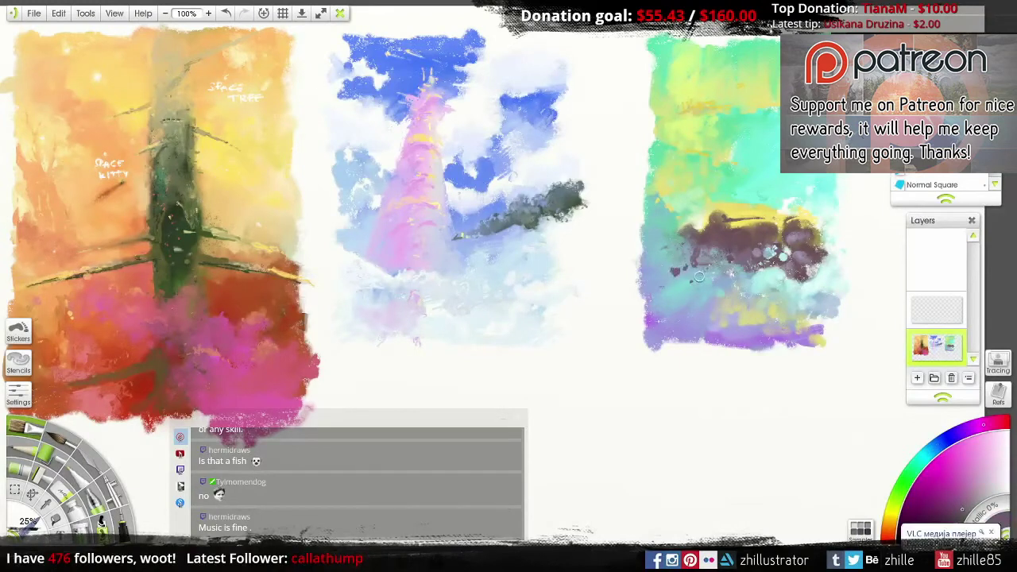
pyautogui.keyDown('alt'); pyautogui.click(727, 215); pyautogui.keyUp('alt')
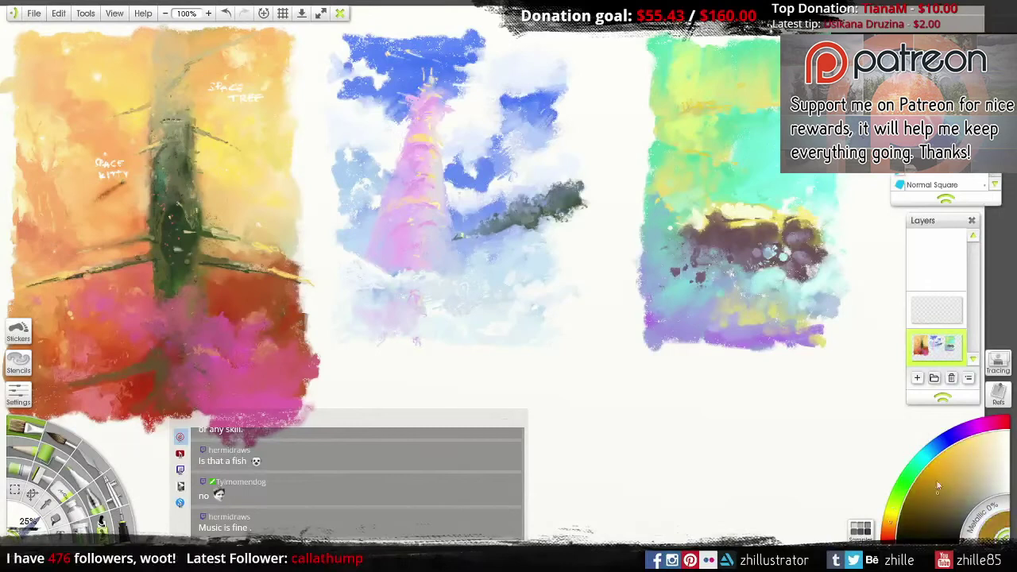
# Step: Hatch pale teal streaks on the right side with a large soft brush
pyautogui.press('a')
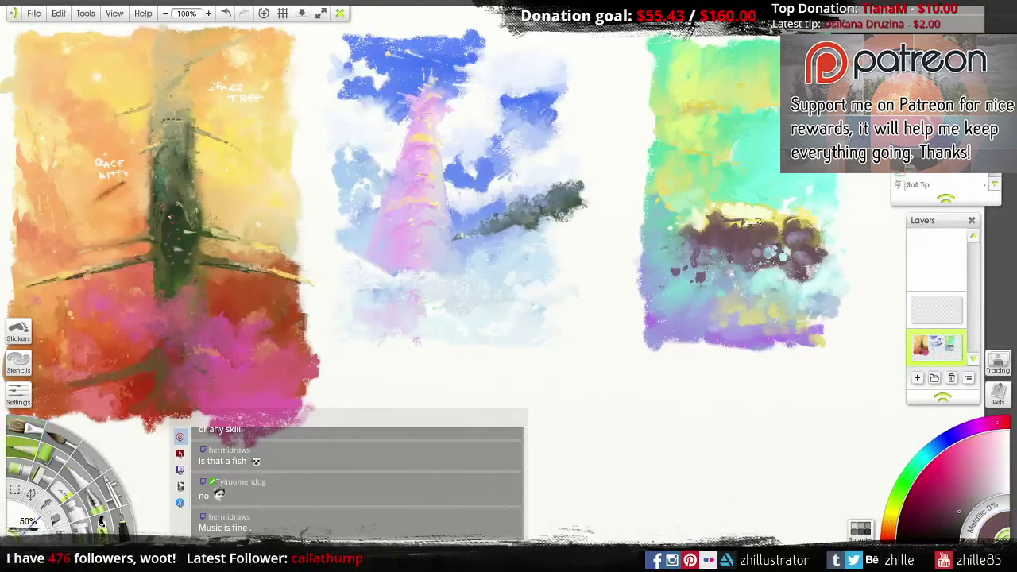
pyautogui.keyDown('alt'); pyautogui.click(779, 233); pyautogui.keyUp('alt')
pyautogui.moveTo(810, 308); pyautogui.dragTo(836, 292)
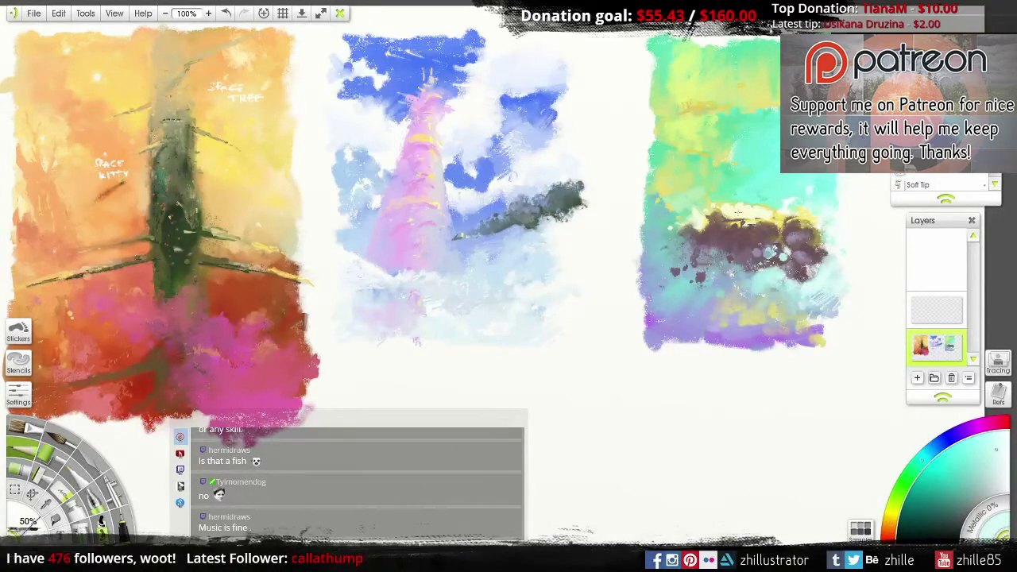
# Step: Hatch dark red strokes across the cloud top and block in a dark ship silhouette
pyautogui.keyDown('alt'); pyautogui.click(737, 214); pyautogui.keyUp('alt')
pyautogui.moveTo(682, 197)
pyautogui.mouseDown()
pyautogui.moveTo(718, 221)
pyautogui.moveTo(706, 222)
pyautogui.moveTo(726, 217)
pyautogui.moveTo(708, 229)
pyautogui.moveTo(683, 226)
pyautogui.moveTo(737, 218)
pyautogui.mouseUp()
pyautogui.hotkey('ctrl', 'z')
pyautogui.hotkey('ctrl', 'z')
pyautogui.hotkey('ctrl', 'z')
pyautogui.hotkey('ctrl', 'z')
pyautogui.keyDown('alt'); pyautogui.click(689, 204); pyautogui.keyUp('alt')
pyautogui.moveTo(726, 205); pyautogui.dragTo(764, 220)
pyautogui.moveTo(664, 221)
pyautogui.mouseDown()
pyautogui.moveTo(718, 210)
pyautogui.moveTo(712, 194)
pyautogui.moveTo(770, 222)
pyautogui.mouseUp()
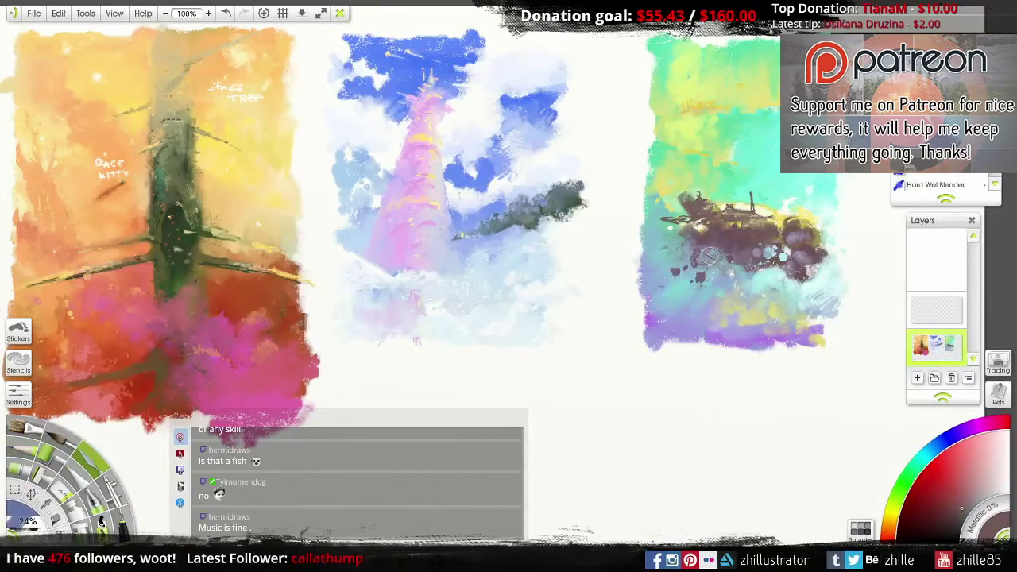
# Step: Add broad dark strokes to the ship and blend cyan over the lower yellow-purple area
pyautogui.moveTo(702, 248); pyautogui.dragTo(718, 262)
pyautogui.keyDown('alt'); pyautogui.click(715, 246); pyautogui.keyUp('alt')
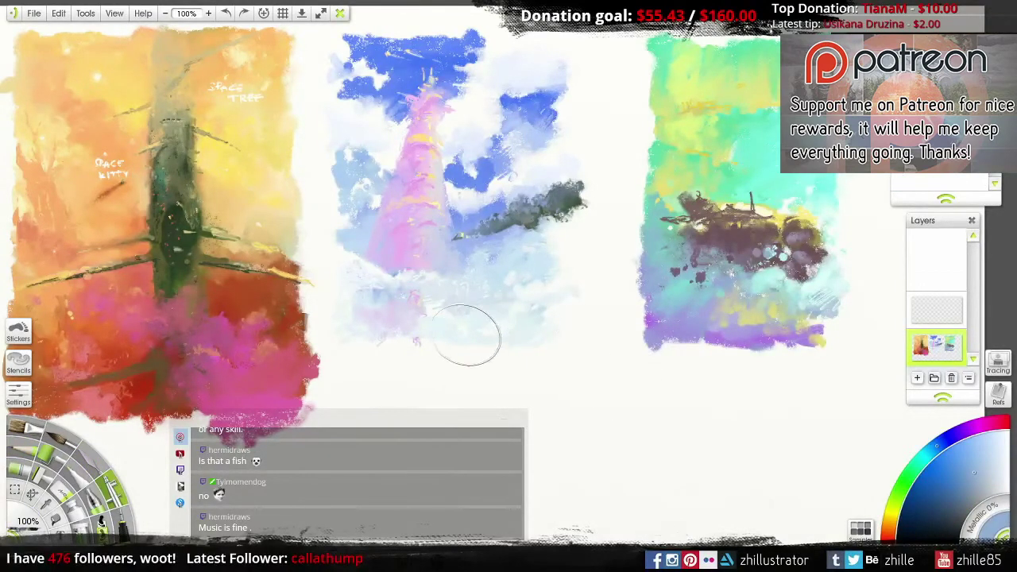
pyautogui.click(90, 464)
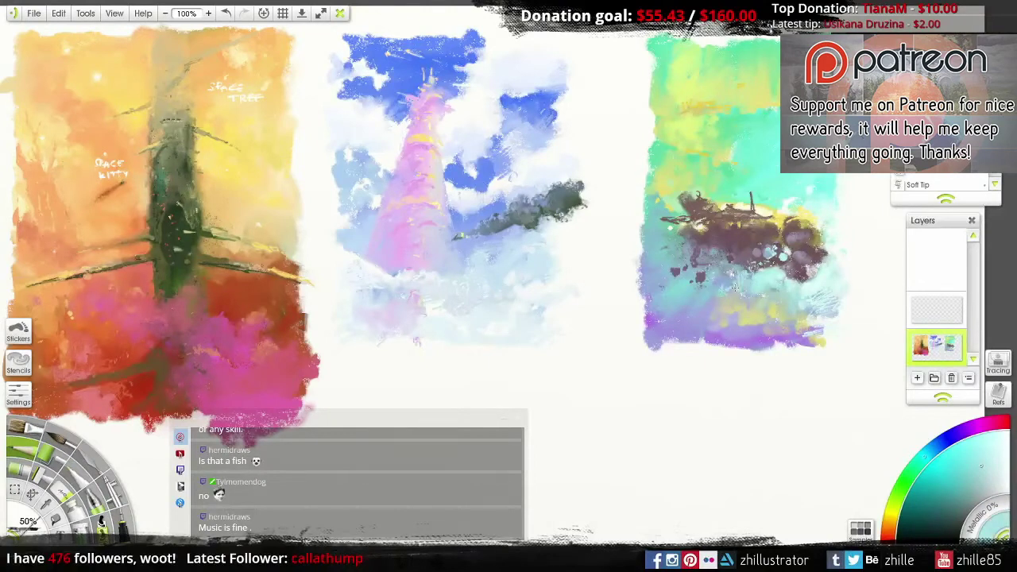
pyautogui.click(44, 456)
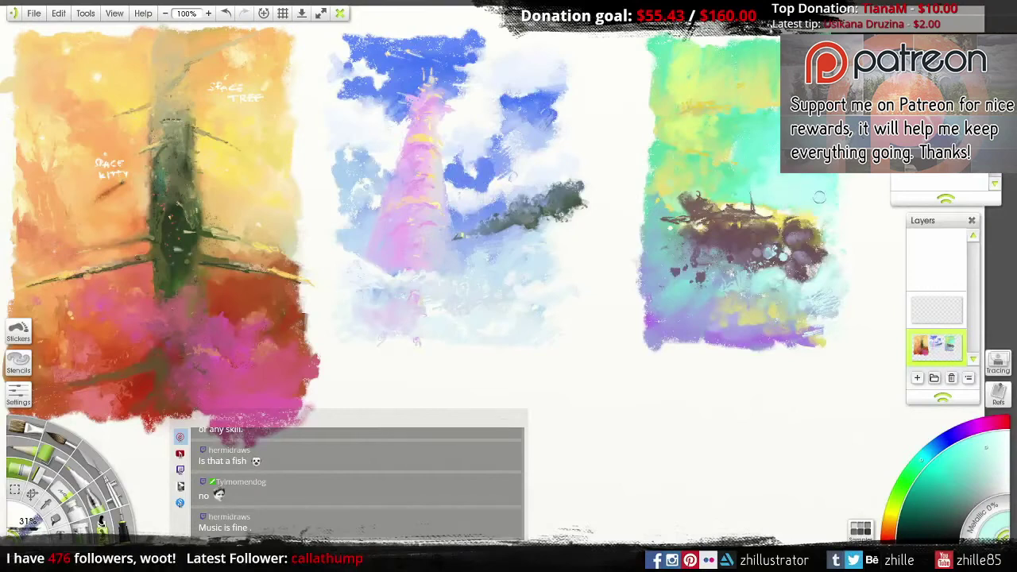
pyautogui.moveTo(762, 296)
pyautogui.mouseDown()
pyautogui.moveTo(688, 329)
pyautogui.moveTo(783, 304)
pyautogui.mouseUp()
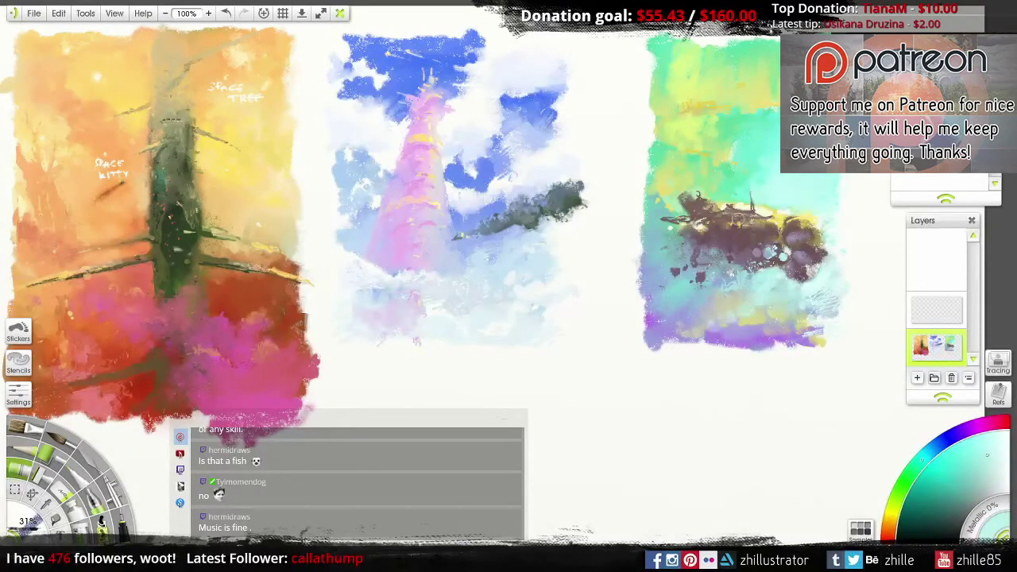
# Step: Extend and soften the painting's top-left and left edges with cyan
pyautogui.moveTo(668, 48); pyautogui.dragTo(642, 103)
pyautogui.keyDown('alt'); pyautogui.click(704, 103); pyautogui.keyUp('alt')
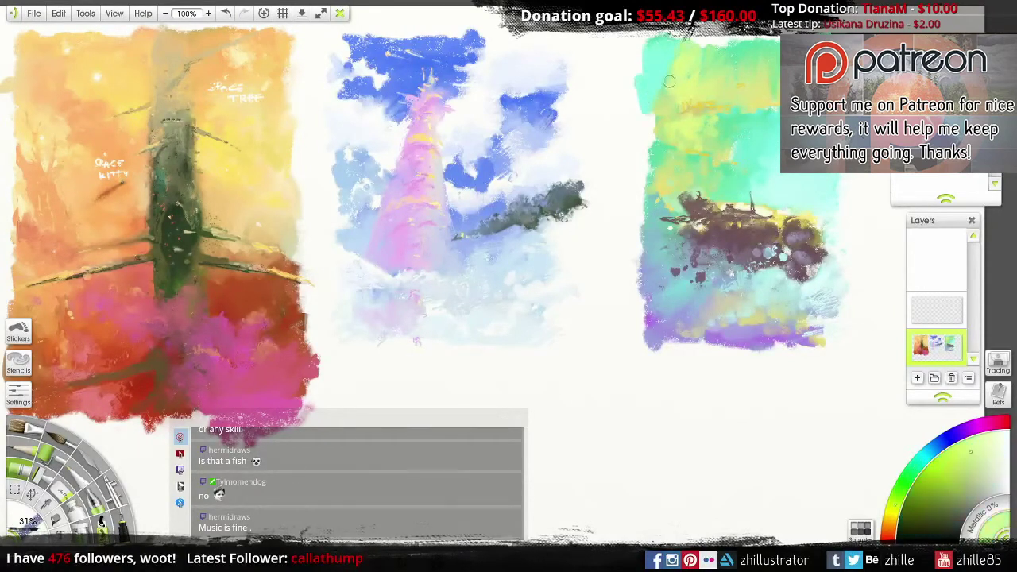
pyautogui.keyDown('alt'); pyautogui.click(645, 88); pyautogui.keyUp('alt')
pyautogui.moveTo(635, 46); pyautogui.dragTo(647, 176)
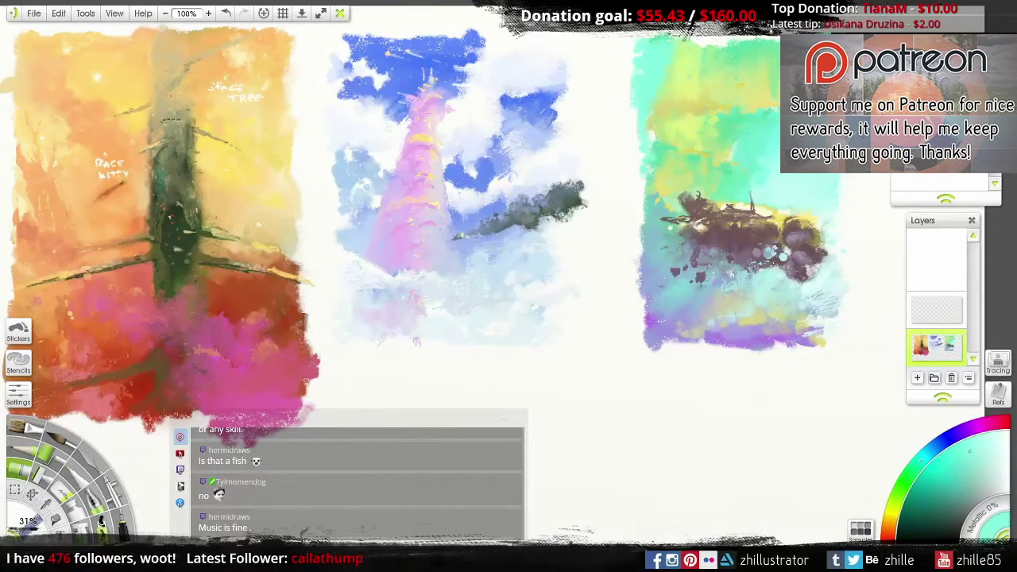
# Step: Paint light strokes over the ship's top, then dark orange-brown details and a darker left side
pyautogui.keyDown('alt'); pyautogui.click(782, 212); pyautogui.keyUp('alt')
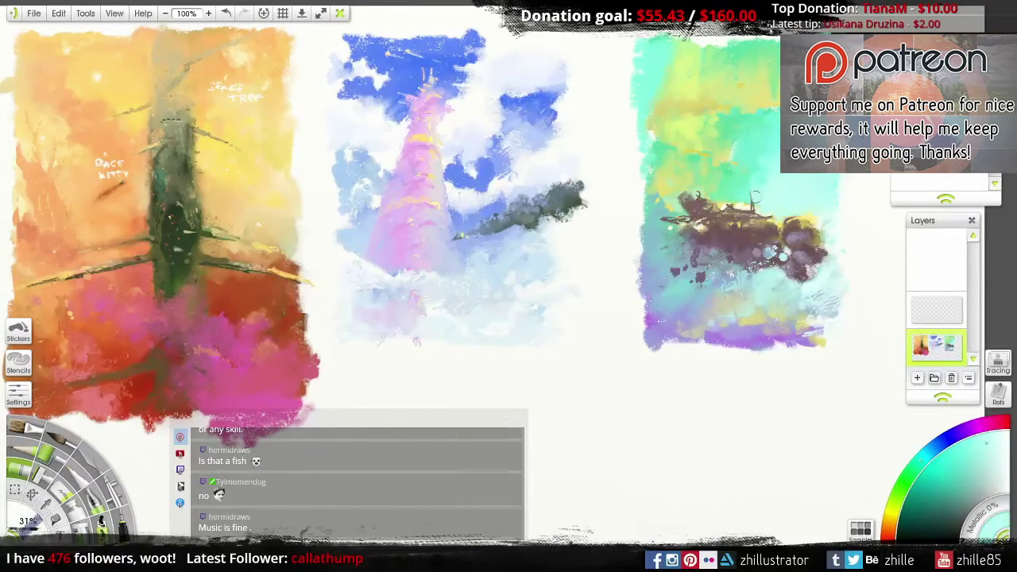
pyautogui.moveTo(754, 197)
pyautogui.mouseDown()
pyautogui.moveTo(730, 199)
pyautogui.moveTo(727, 179)
pyautogui.mouseUp()
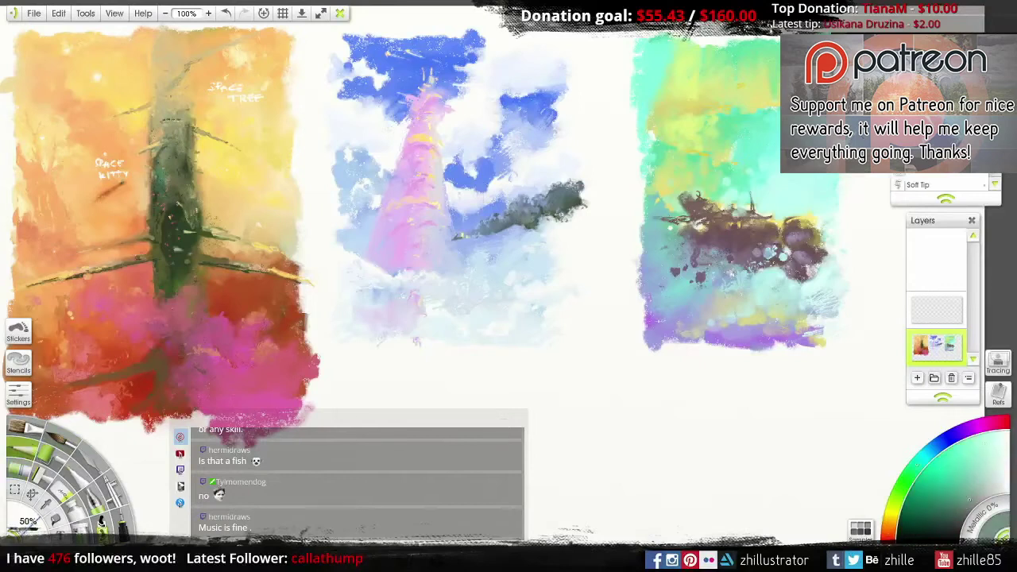
pyautogui.keyDown('alt'); pyautogui.click(693, 200); pyautogui.keyUp('alt')
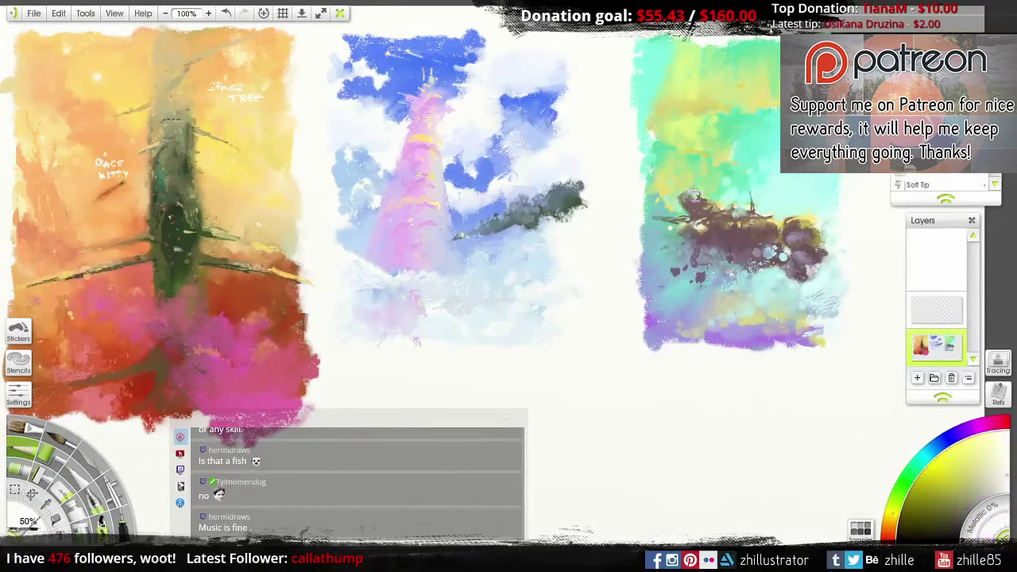
pyautogui.keyDown('alt'); pyautogui.click(695, 213); pyautogui.keyUp('alt')
pyautogui.moveTo(703, 223)
pyautogui.mouseDown()
pyautogui.moveTo(689, 208)
pyautogui.moveTo(714, 245)
pyautogui.moveTo(692, 240)
pyautogui.moveTo(701, 262)
pyautogui.mouseUp()
pyautogui.moveTo(739, 229); pyautogui.dragTo(753, 215)
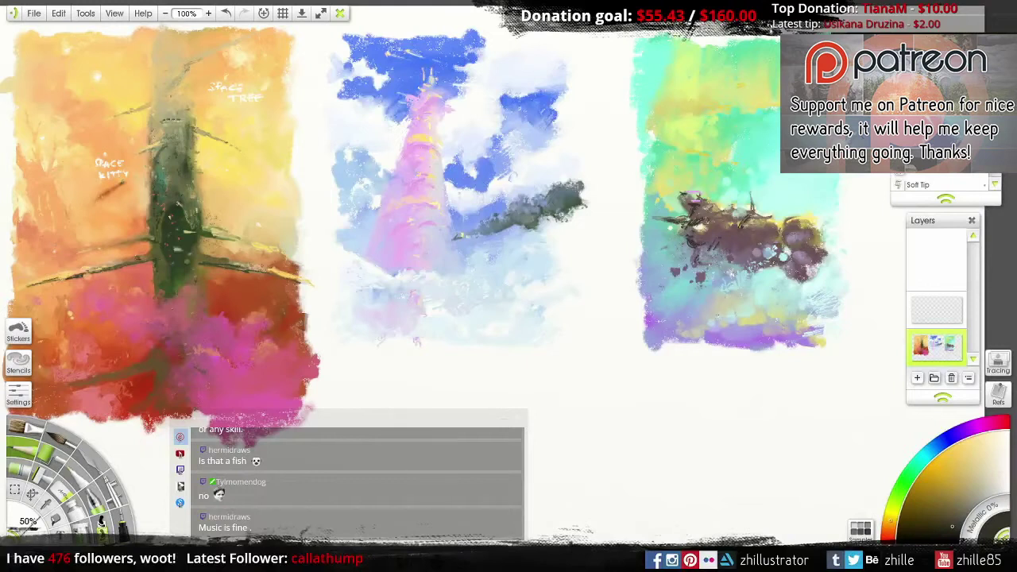
pyautogui.moveTo(677, 189)
pyautogui.mouseDown()
pyautogui.moveTo(667, 243)
pyautogui.moveTo(647, 240)
pyautogui.mouseUp()
# Step: Sample teal and orange-brown, adjust the brush size, and settle on a darker yellow-orange
pyautogui.keyDown('alt'); pyautogui.click(812, 216); pyautogui.keyUp('alt')
pyautogui.keyDown('alt'); pyautogui.click(821, 230); pyautogui.keyUp('alt')
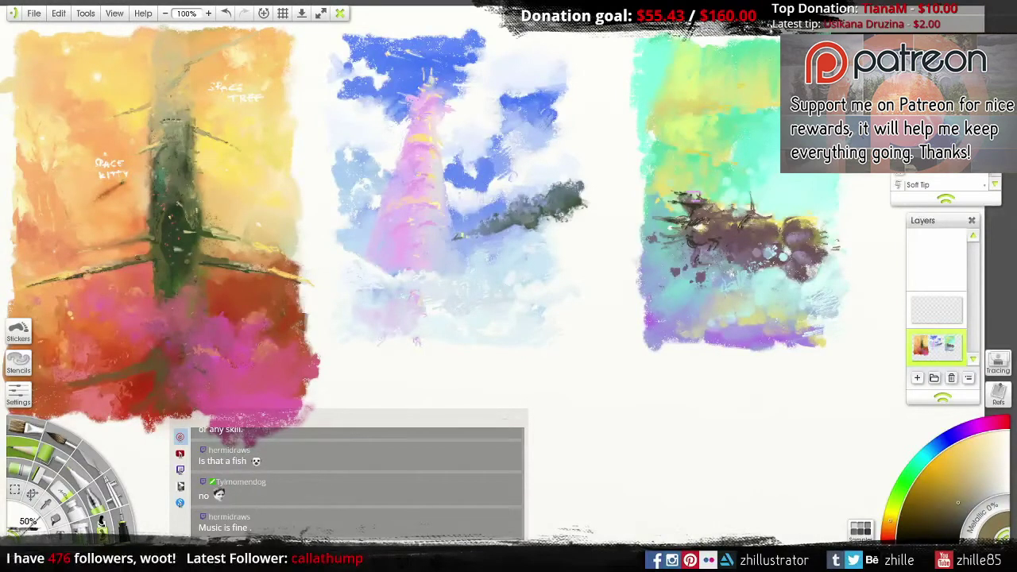
pyautogui.keyDown('alt'); pyautogui.click(692, 120); pyautogui.keyUp('alt')
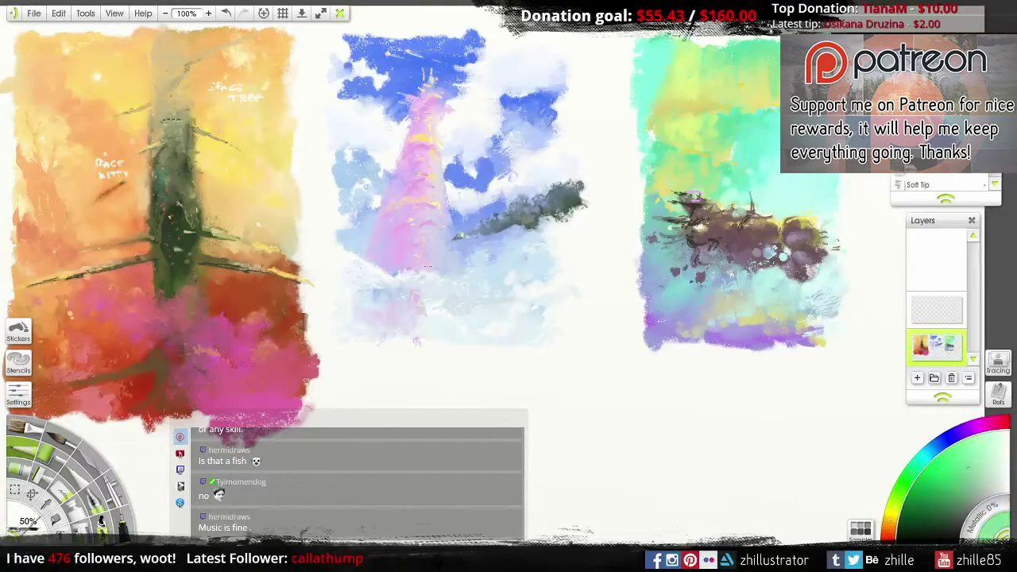
pyautogui.press('[')
pyautogui.press('[')
pyautogui.keyDown('alt'); pyautogui.click(761, 73); pyautogui.keyUp('alt')
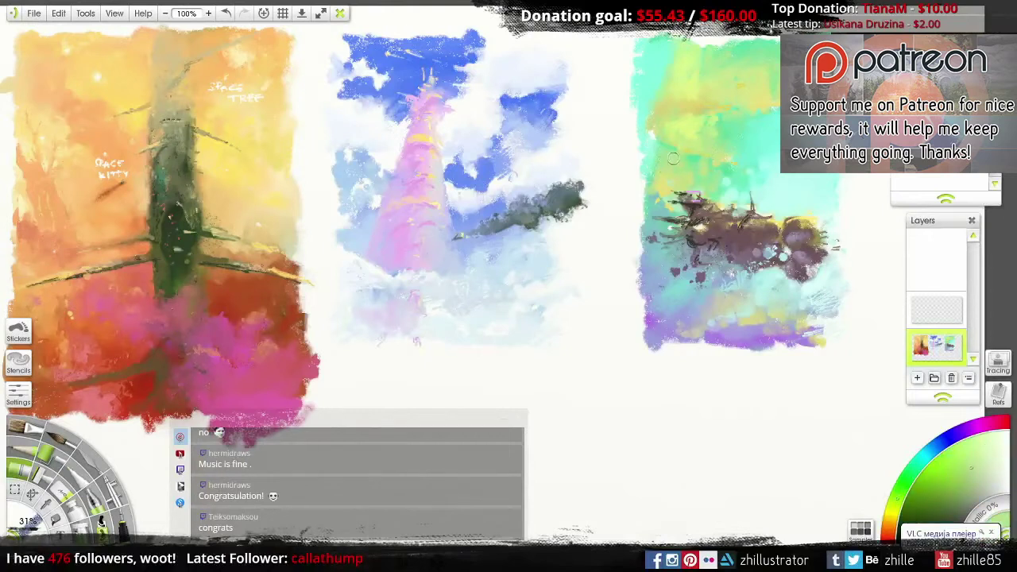
pyautogui.keyDown('alt'); pyautogui.click(648, 205); pyautogui.keyUp('alt')
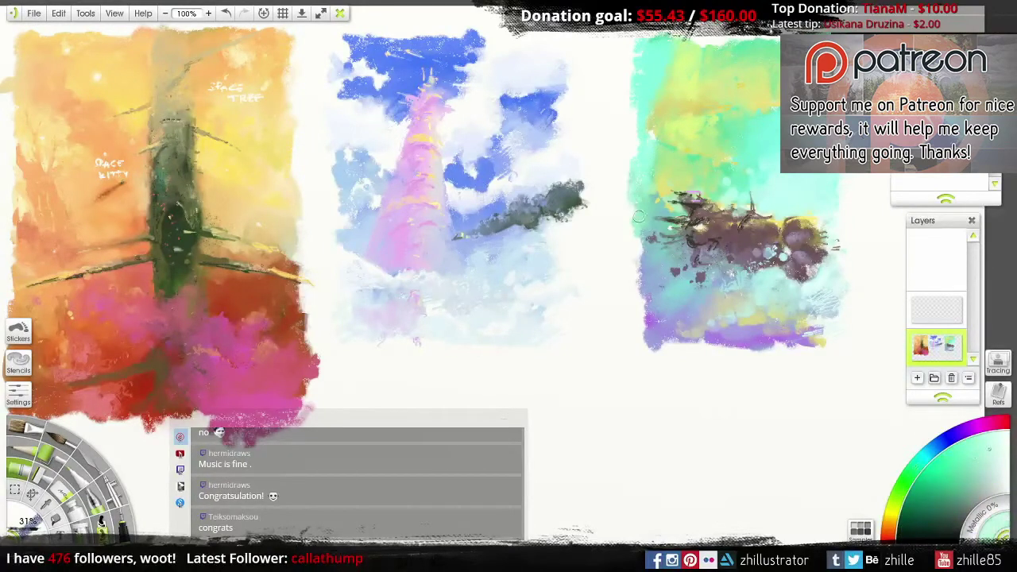
pyautogui.press(']')
pyautogui.click(894, 514)
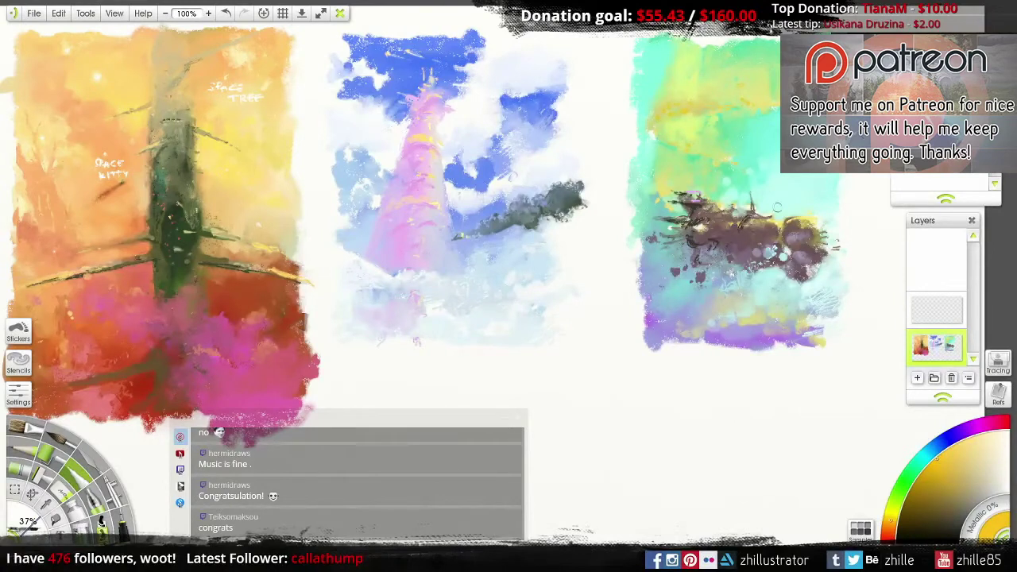
pyautogui.keyDown('alt'); pyautogui.click(752, 267); pyautogui.keyUp('alt')
pyautogui.keyDown('alt'); pyautogui.click(751, 267); pyautogui.keyUp('alt')
pyautogui.keyDown('alt'); pyautogui.click(715, 236); pyautogui.keyUp('alt')
pyautogui.keyDown('alt'); pyautogui.click(690, 211); pyautogui.keyUp('alt')
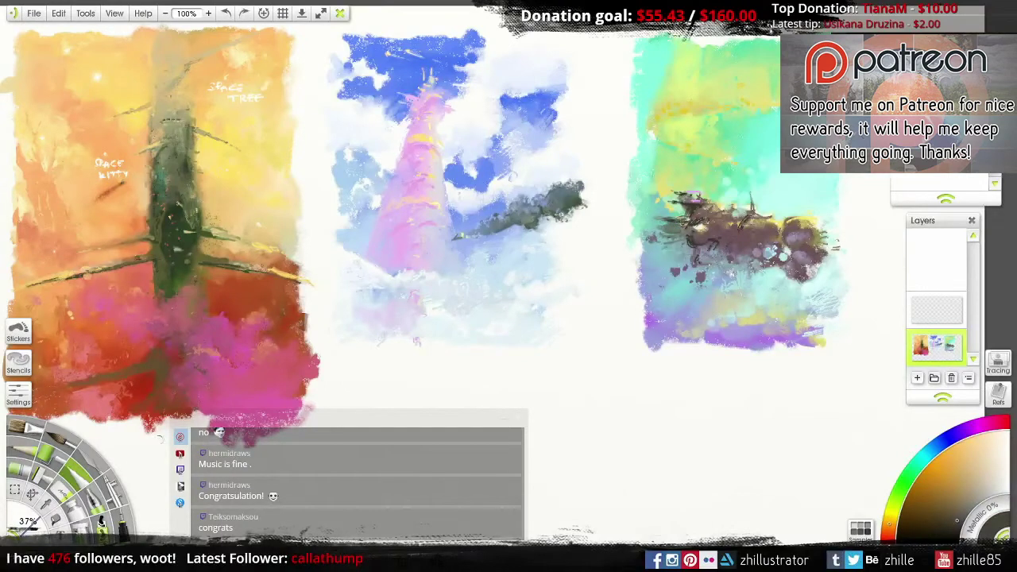
# Step: With the soft airbrush, draw a thin dark maroon streak to the right of the ship
pyautogui.keyDown('alt'); pyautogui.click(642, 314); pyautogui.keyUp('alt')
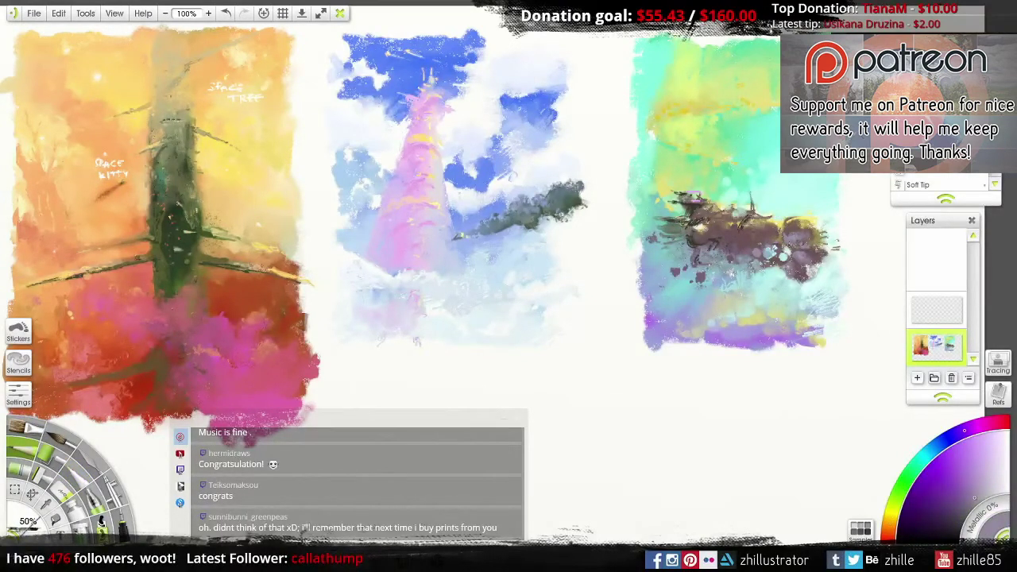
pyautogui.keyDown('alt'); pyautogui.click(794, 199); pyautogui.keyUp('alt')
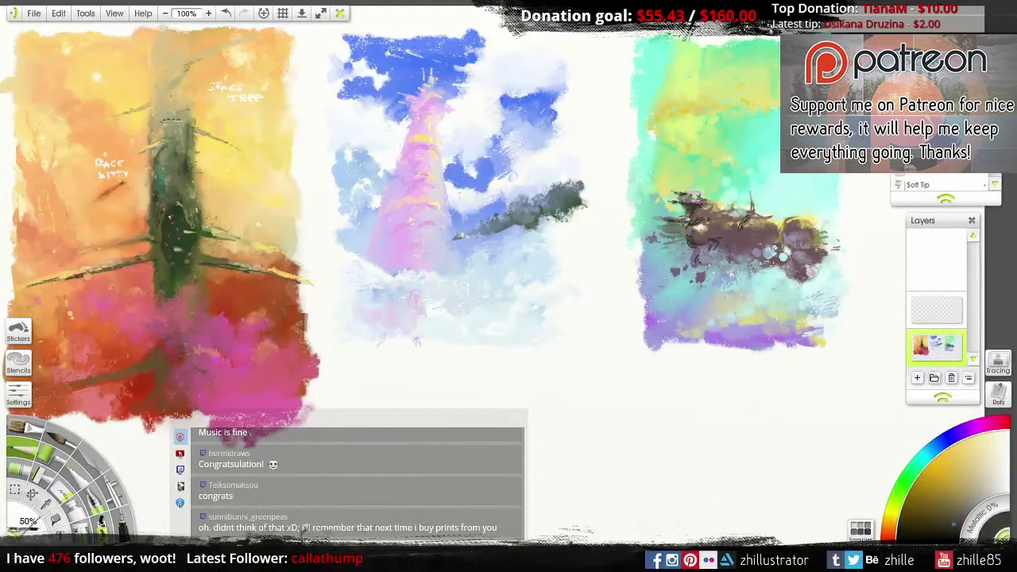
pyautogui.keyDown('alt'); pyautogui.click(707, 224); pyautogui.keyUp('alt')
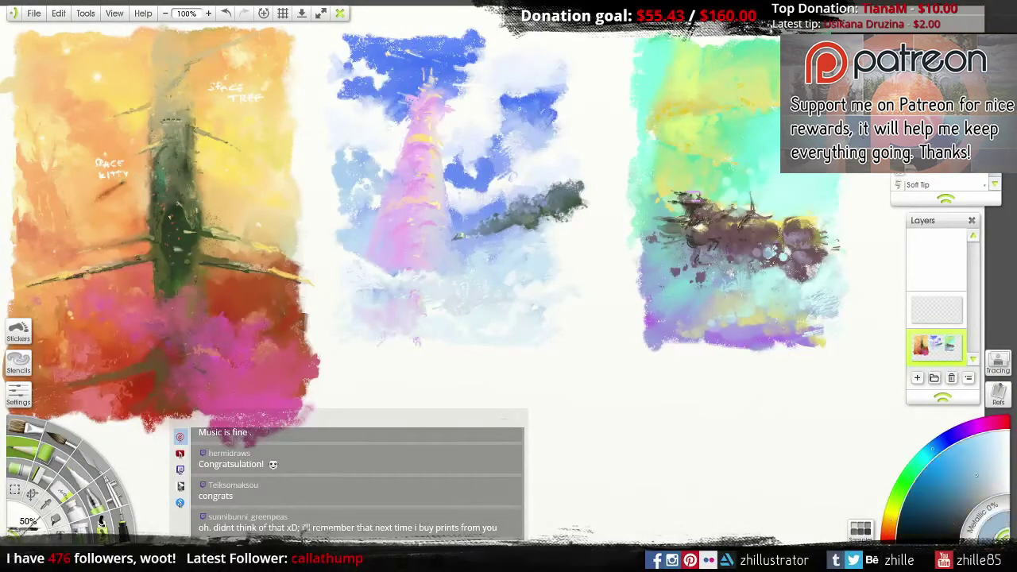
pyautogui.keyDown('alt'); pyautogui.click(812, 274); pyautogui.keyUp('alt')
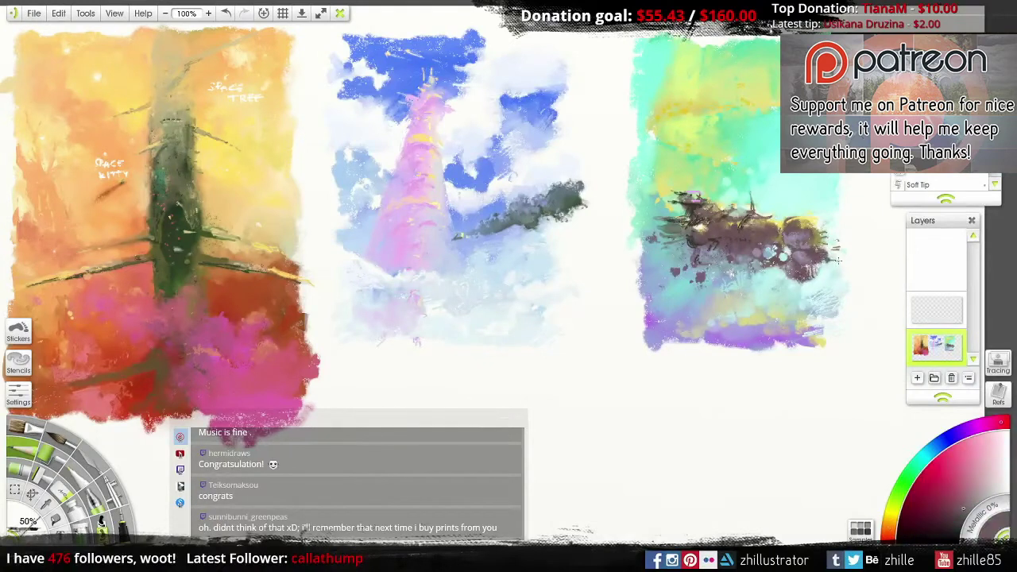
pyautogui.moveTo(826, 259); pyautogui.dragTo(871, 262)
# Step: Blend teal over the ship's lower left and along the left edge with a smaller wet blender
pyautogui.press('k')
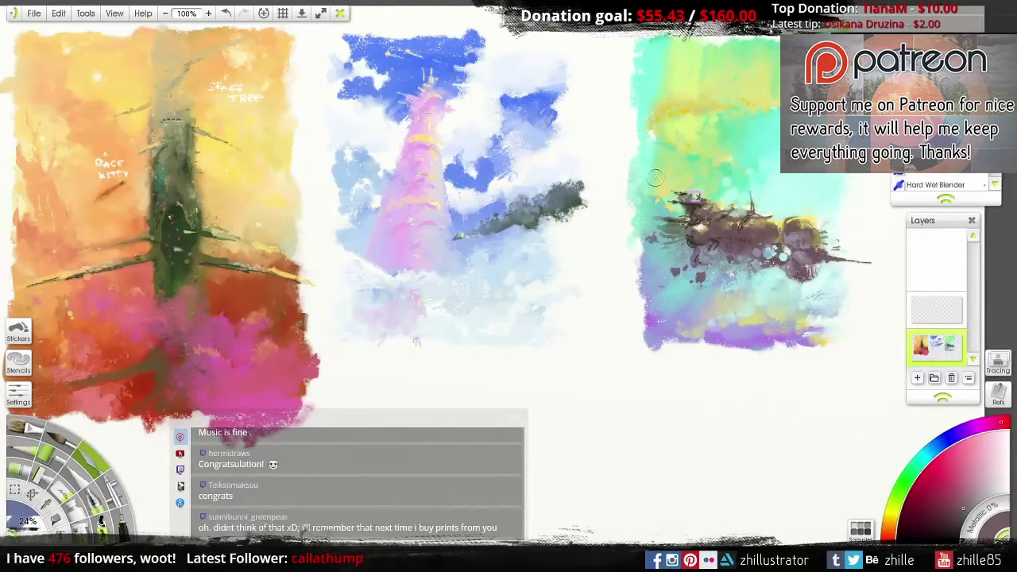
pyautogui.press('[')
pyautogui.press('[')
pyautogui.press('[')
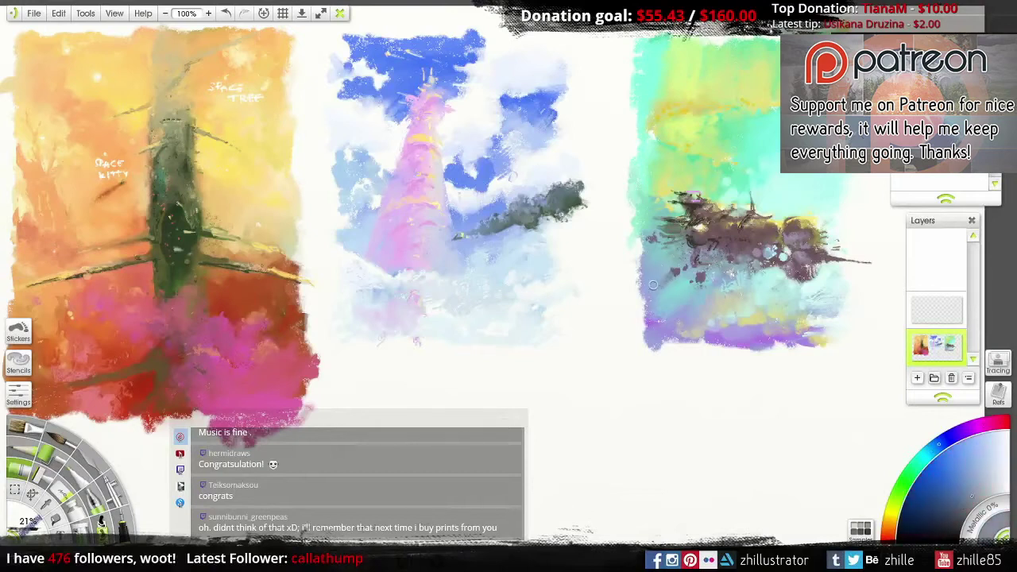
pyautogui.keyDown('alt'); pyautogui.click(668, 260); pyautogui.keyUp('alt')
pyautogui.moveTo(668, 260)
pyautogui.mouseDown()
pyautogui.moveTo(697, 259)
pyautogui.moveTo(682, 249)
pyautogui.moveTo(668, 259)
pyautogui.moveTo(680, 221)
pyautogui.mouseUp()
pyautogui.keyDown('alt'); pyautogui.click(684, 254); pyautogui.keyUp('alt')
pyautogui.moveTo(723, 270)
pyautogui.mouseDown()
pyautogui.moveTo(680, 211)
pyautogui.moveTo(635, 264)
pyautogui.moveTo(675, 202)
pyautogui.mouseUp()
pyautogui.keyDown('alt'); pyautogui.click(636, 159); pyautogui.keyUp('alt')
pyautogui.moveTo(634, 158)
pyautogui.mouseDown()
pyautogui.moveTo(685, 144)
pyautogui.moveTo(632, 120)
pyautogui.mouseUp()
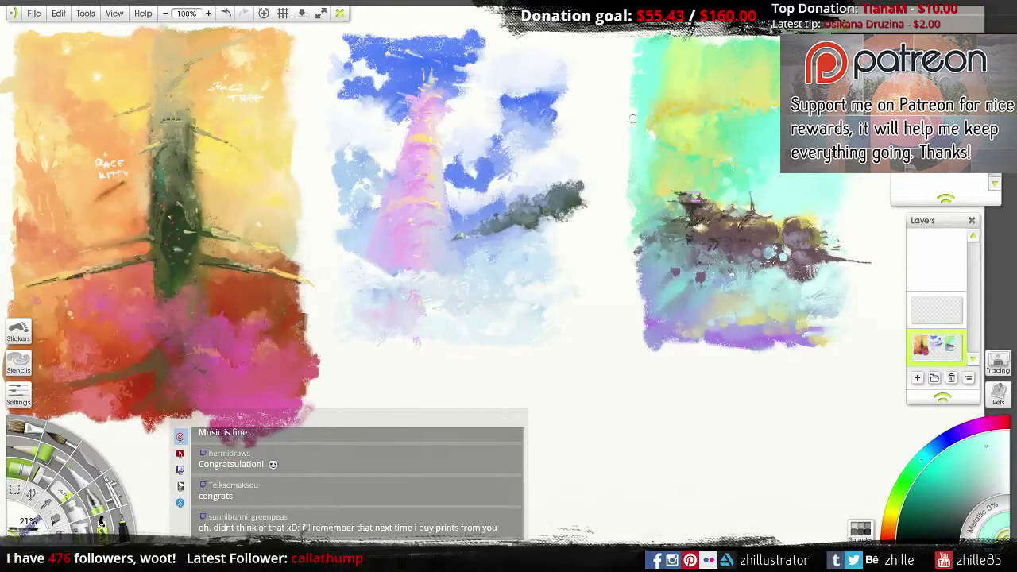
pyautogui.moveTo(628, 76); pyautogui.dragTo(636, 230)
# Step: Add faint teal along the lower-left edge and a small dark red stroke below the ship
pyautogui.keyDown('alt'); pyautogui.click(829, 299); pyautogui.keyUp('alt')
pyautogui.keyDown('alt'); pyautogui.click(682, 293); pyautogui.keyUp('alt')
pyautogui.moveTo(643, 314)
pyautogui.mouseDown()
pyautogui.moveTo(636, 290)
pyautogui.moveTo(639, 327)
pyautogui.moveTo(674, 326)
pyautogui.mouseUp()
pyautogui.keyDown('alt'); pyautogui.click(679, 328); pyautogui.keyUp('alt')
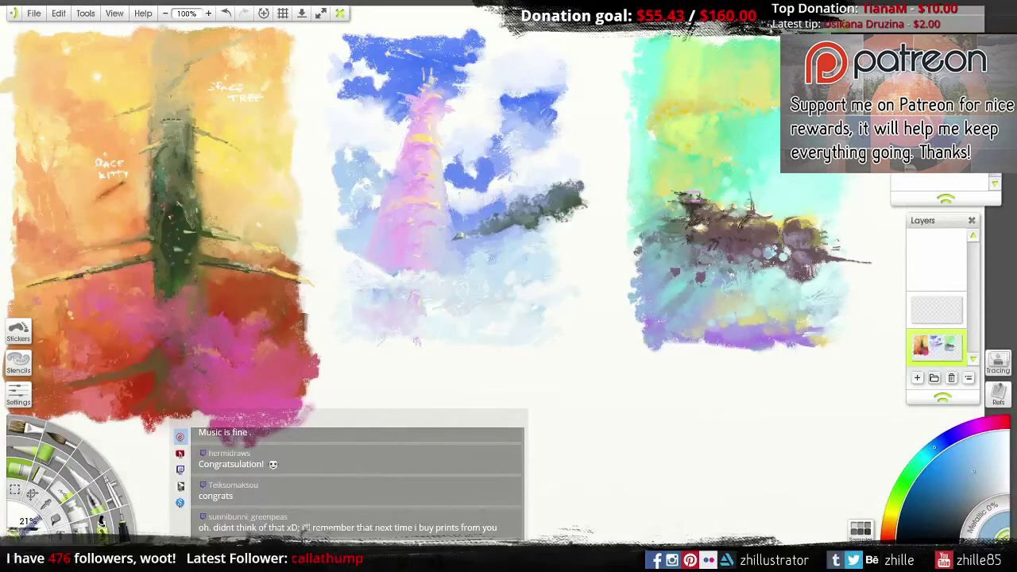
pyautogui.keyDown('alt'); pyautogui.click(777, 202); pyautogui.keyUp('alt')
pyautogui.moveTo(750, 299); pyautogui.dragTo(766, 297)
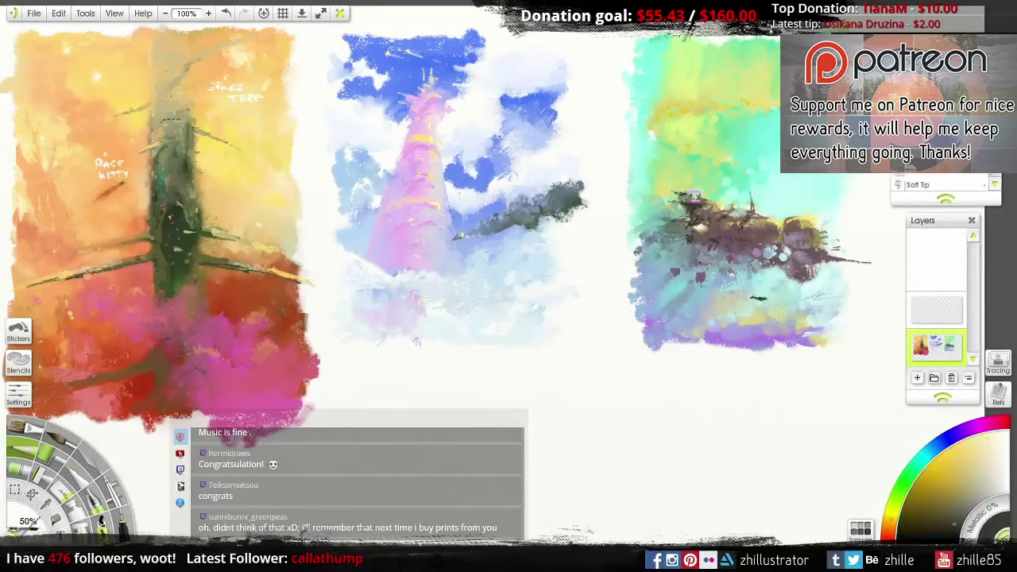
pyautogui.keyDown('alt'); pyautogui.click(758, 314); pyautogui.keyUp('alt')
pyautogui.keyDown('alt'); pyautogui.click(755, 297); pyautogui.keyUp('alt')
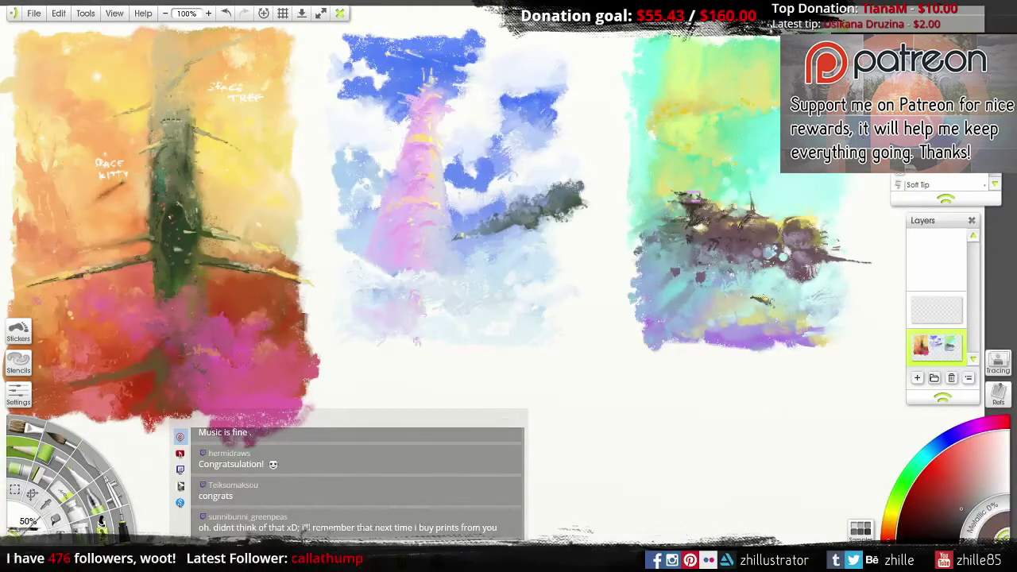
# Step: Sample cyan and a dark airship colour, switching brushes and shrinking the brush size
pyautogui.keyDown('alt'); pyautogui.click(562, 222); pyautogui.keyUp('alt')
pyautogui.click(73, 477)
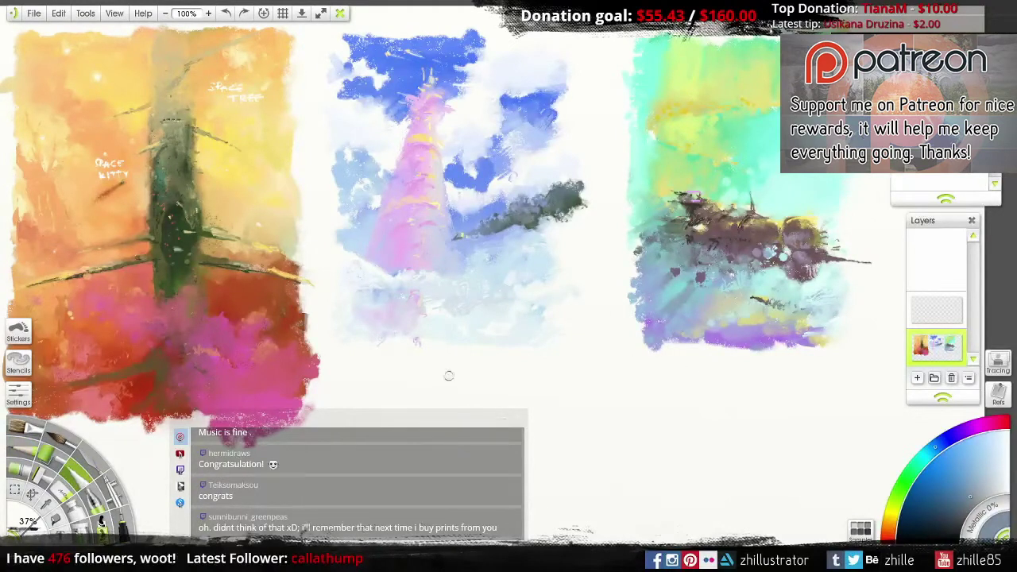
pyautogui.press('k')
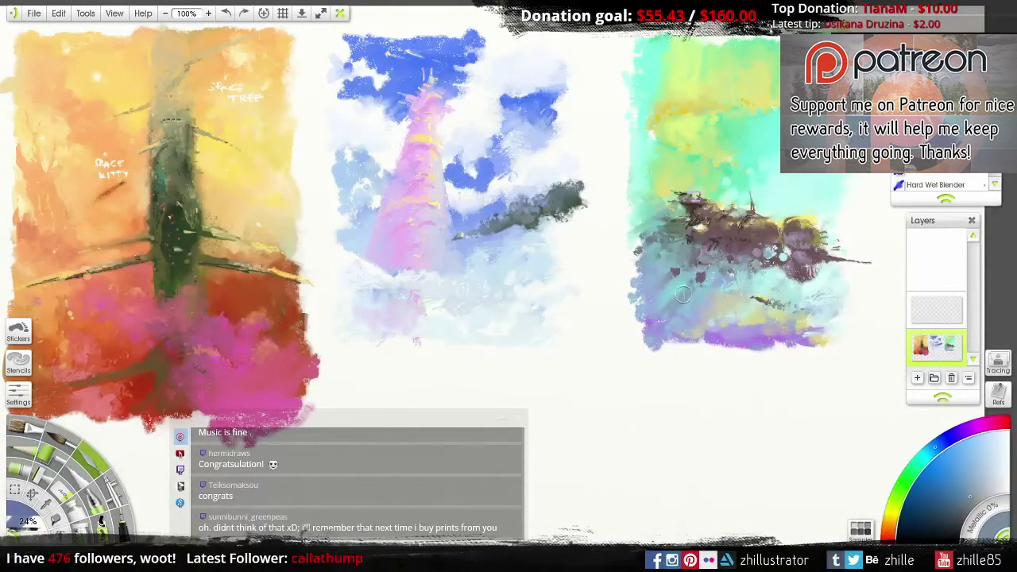
pyautogui.press('a')
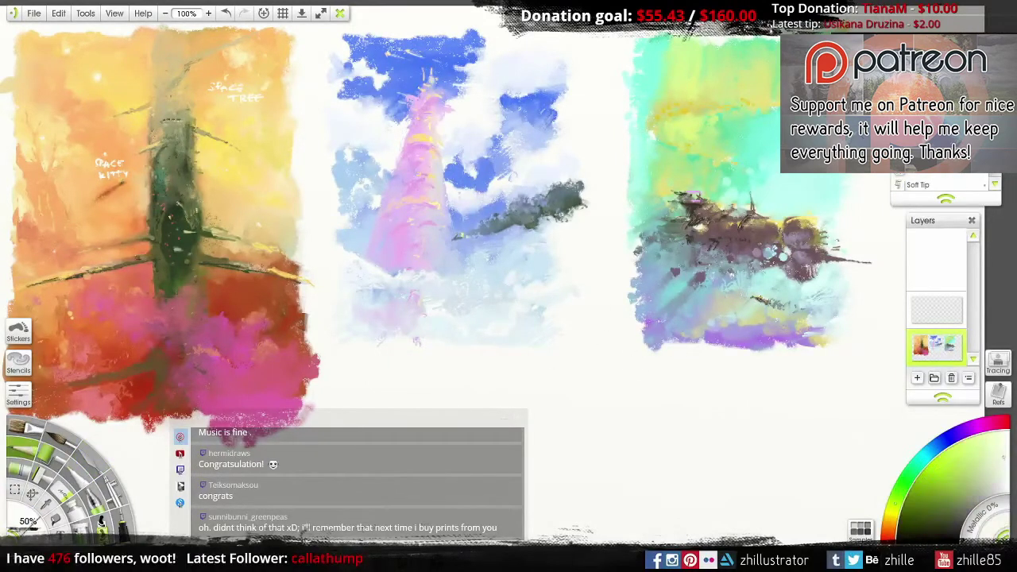
pyautogui.keyDown('alt'); pyautogui.click(805, 181); pyautogui.keyUp('alt')
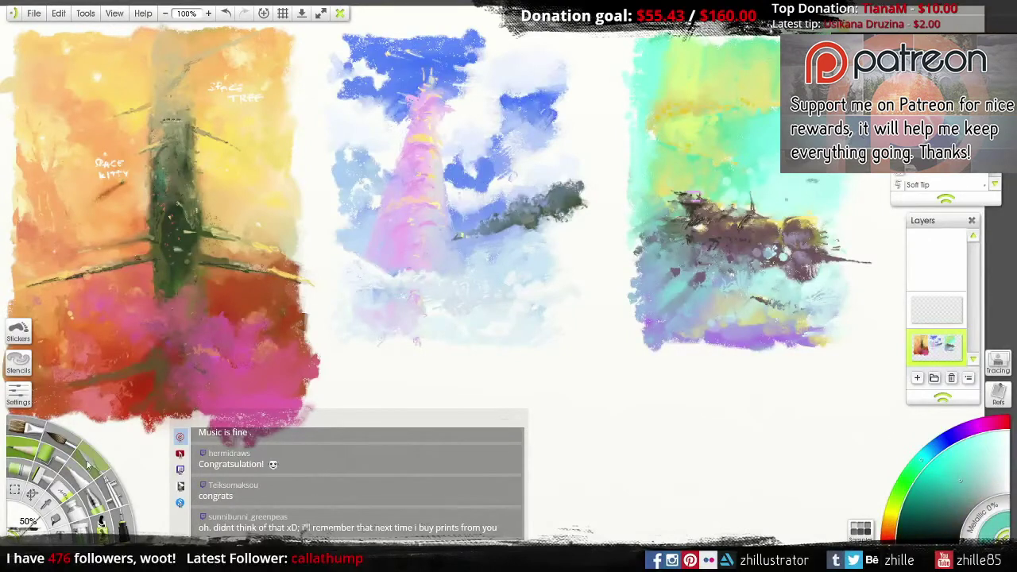
pyautogui.press('o')
pyautogui.press('[')
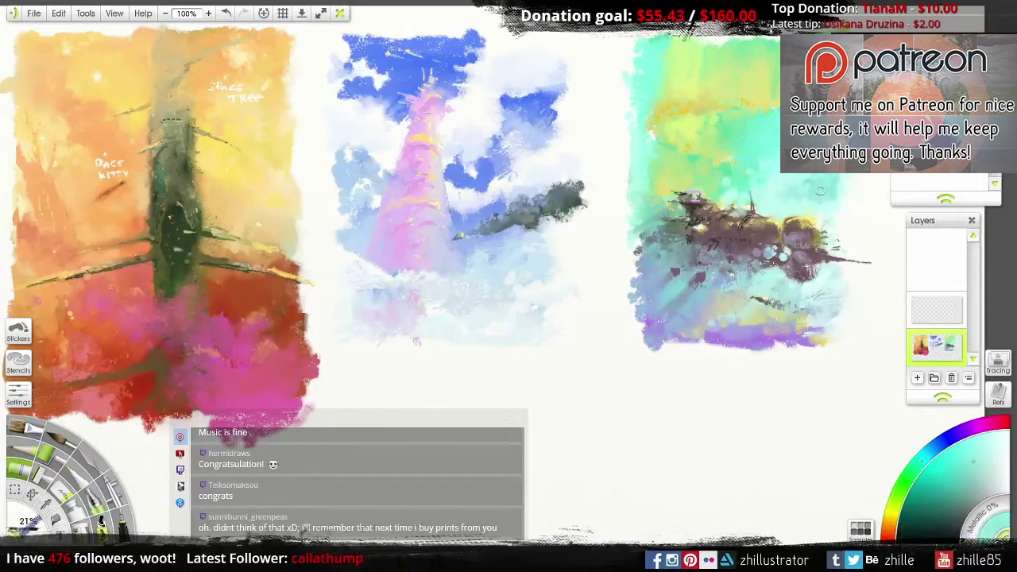
pyautogui.keyDown('alt'); pyautogui.click(806, 177); pyautogui.keyUp('alt')
pyautogui.keyDown('alt'); pyautogui.click(763, 269); pyautogui.keyUp('alt')
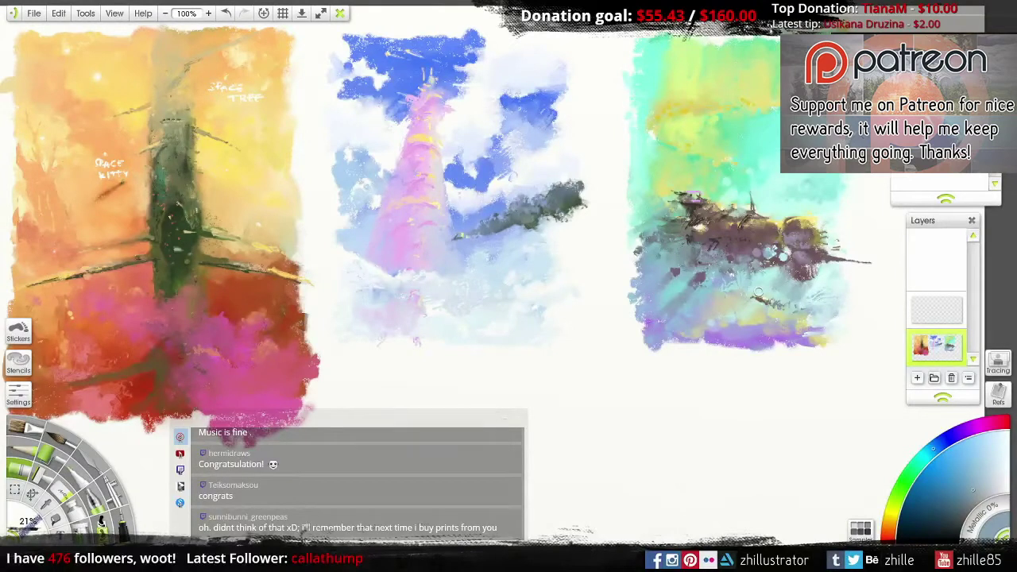
# Step: Paint dark strokes and light grey touches on the airship's right end, undoing misplaced strokes
pyautogui.press('a')
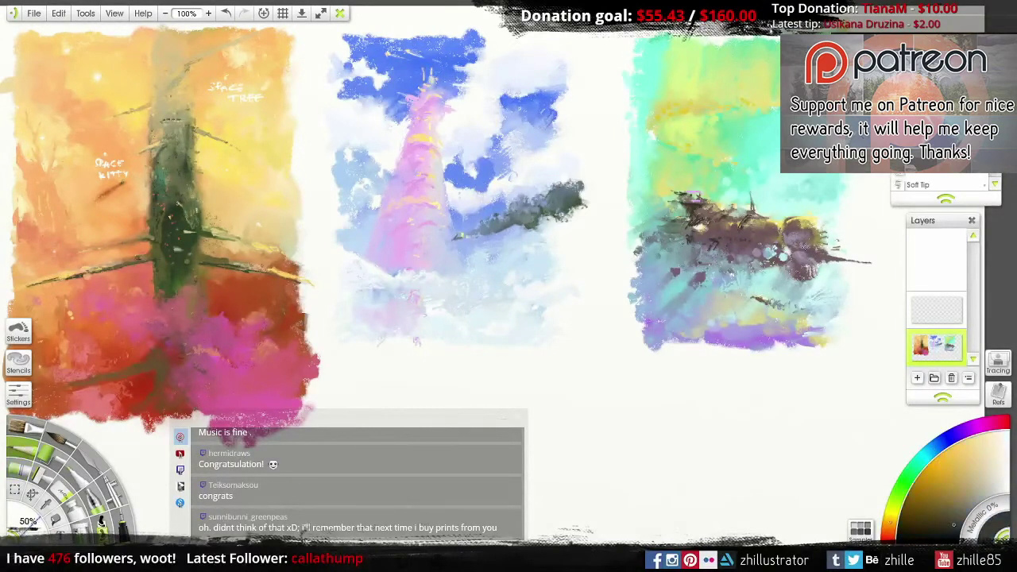
pyautogui.hotkey('ctrl', 'z')
pyautogui.moveTo(794, 278)
pyautogui.mouseDown()
pyautogui.moveTo(827, 260)
pyautogui.moveTo(815, 220)
pyautogui.moveTo(818, 278)
pyautogui.mouseUp()
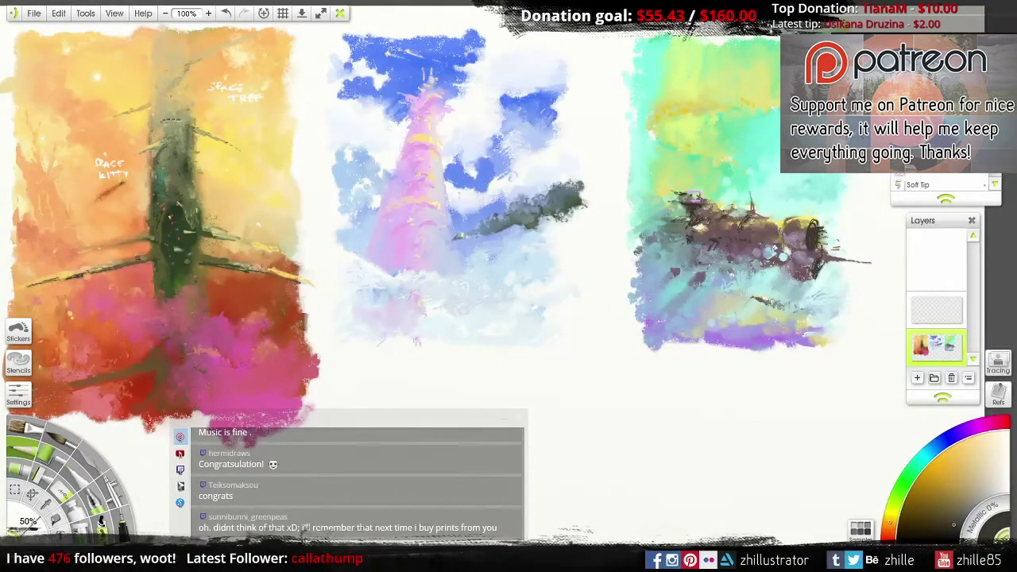
pyautogui.hotkey('ctrl', 'z')
pyautogui.press('[')
pyautogui.press('[')
pyautogui.press('[')
pyautogui.moveTo(823, 224)
pyautogui.mouseDown()
pyautogui.moveTo(829, 266)
pyautogui.moveTo(841, 270)
pyautogui.moveTo(798, 270)
pyautogui.moveTo(847, 229)
pyautogui.moveTo(832, 203)
pyautogui.moveTo(858, 224)
pyautogui.moveTo(858, 281)
pyautogui.mouseUp()
pyautogui.keyDown('alt'); pyautogui.click(847, 227); pyautogui.keyUp('alt')
pyautogui.keyDown('alt'); pyautogui.click(842, 237); pyautogui.keyUp('alt')
pyautogui.keyDown('alt'); pyautogui.click(849, 208); pyautogui.keyUp('alt')
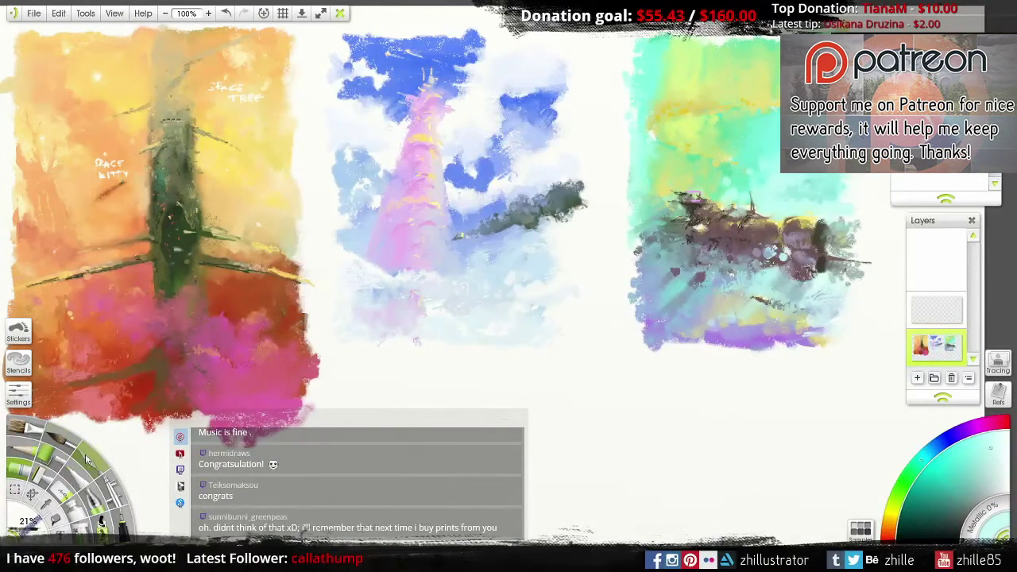
# Step: Add soft dark-orange strokes and small dabs around the airship's yellow area
pyautogui.press('a')
pyautogui.keyDown('alt'); pyautogui.click(802, 273); pyautogui.keyUp('alt')
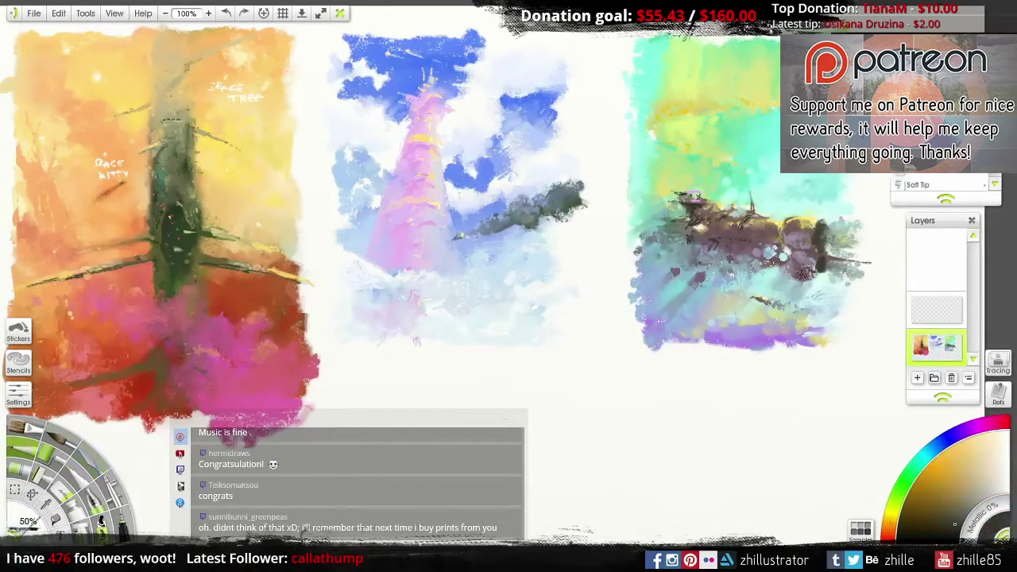
pyautogui.keyDown('alt'); pyautogui.click(797, 225); pyautogui.keyUp('alt')
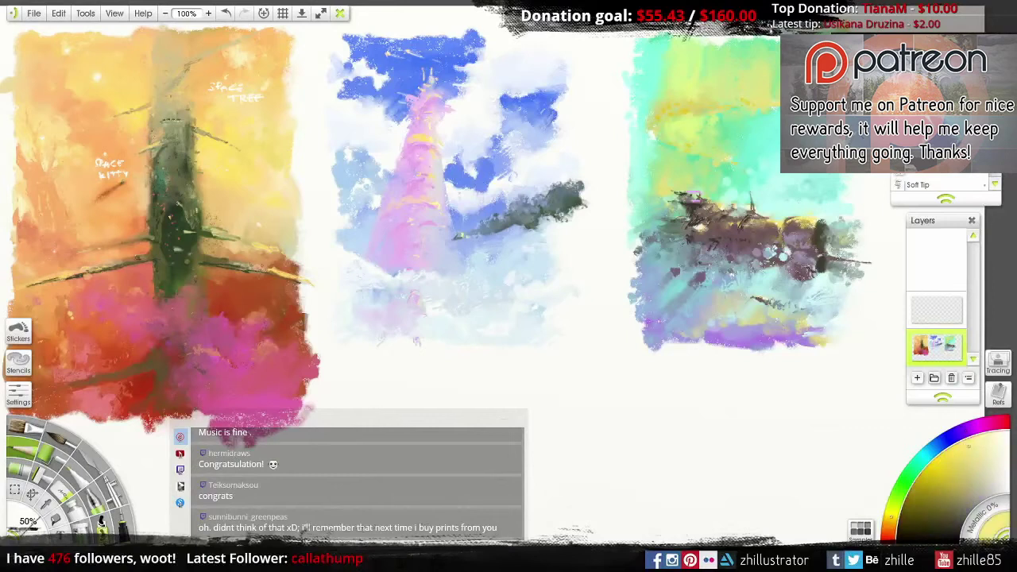
pyautogui.keyDown('alt'); pyautogui.click(794, 243); pyautogui.keyUp('alt')
pyautogui.moveTo(784, 240)
pyautogui.mouseDown()
pyautogui.moveTo(806, 251)
pyautogui.moveTo(783, 236)
pyautogui.moveTo(760, 247)
pyautogui.mouseUp()
pyautogui.keyDown('alt'); pyautogui.click(759, 254); pyautogui.keyUp('alt')
pyautogui.keyDown('alt'); pyautogui.click(754, 253); pyautogui.keyUp('alt')
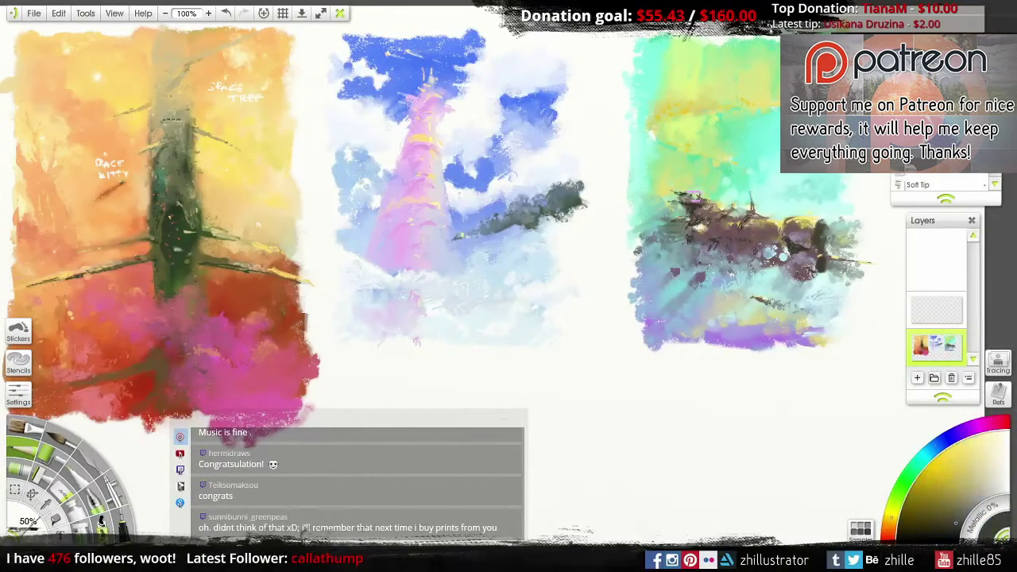
# Step: Wash bluish-grey strokes over the airship and lay a light stroke over the purple base
pyautogui.keyDown('alt'); pyautogui.click(722, 316); pyautogui.keyUp('alt')
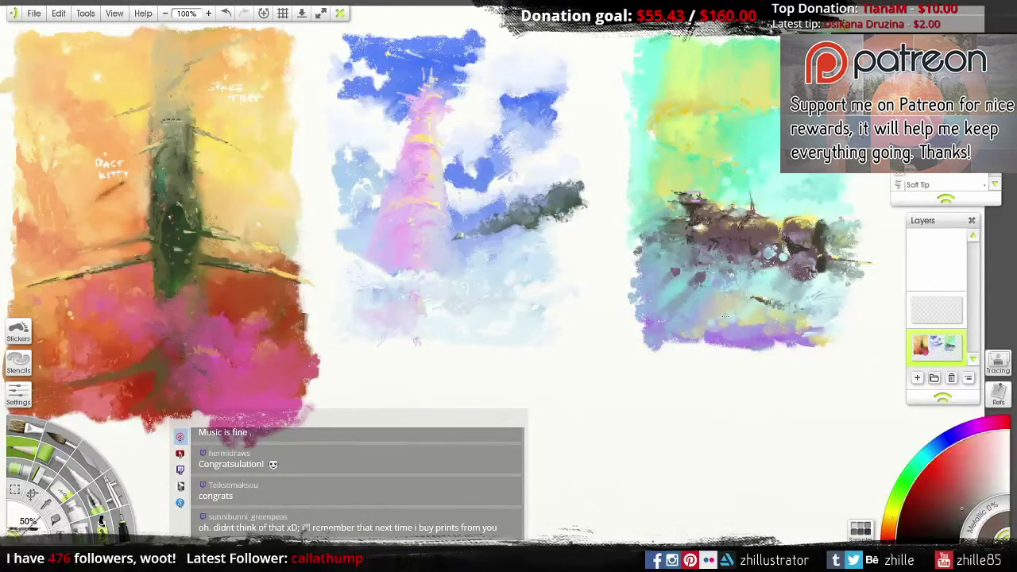
pyautogui.click(40, 475)
pyautogui.keyDown('alt'); pyautogui.click(683, 254); pyautogui.keyUp('alt')
pyautogui.moveTo(668, 239)
pyautogui.mouseDown()
pyautogui.moveTo(731, 223)
pyautogui.moveTo(763, 270)
pyautogui.mouseUp()
pyautogui.keyDown('alt'); pyautogui.click(675, 326); pyautogui.keyUp('alt')
pyautogui.moveTo(652, 322); pyautogui.dragTo(715, 338)
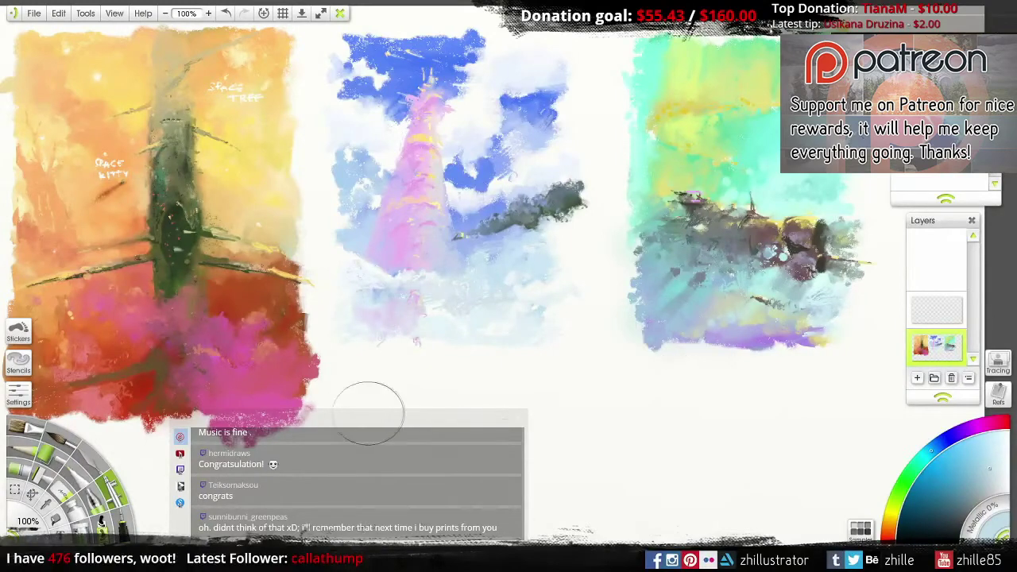
pyautogui.click(14, 490)
# Step: Select the right painting and apply Adjust Layer Colors with Contrast 14% and Hue 29%
pyautogui.moveTo(614, 32); pyautogui.dragTo(883, 373)
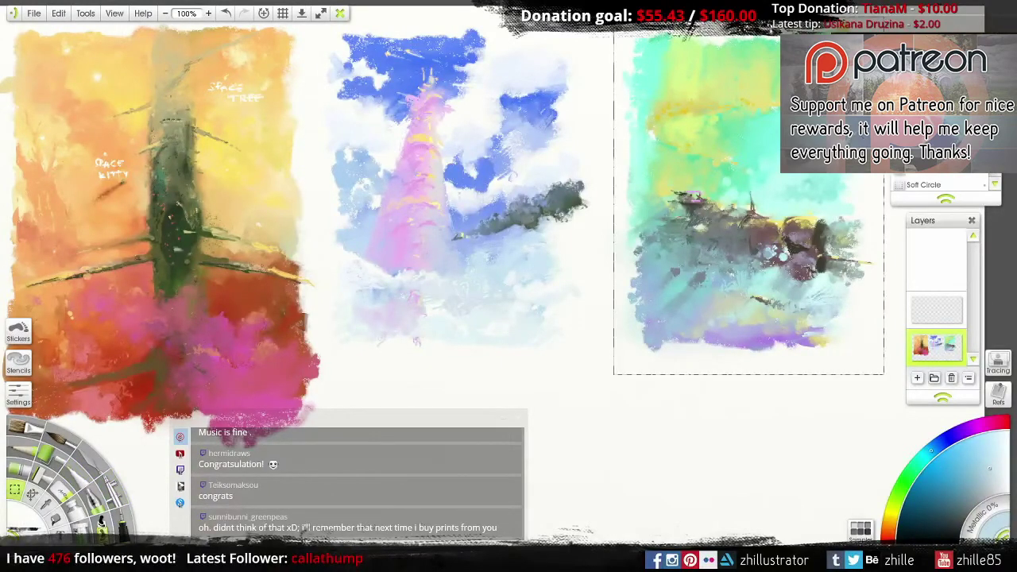
pyautogui.click(85, 13)
pyautogui.moveTo(59, 14)
pyautogui.click(126, 252)
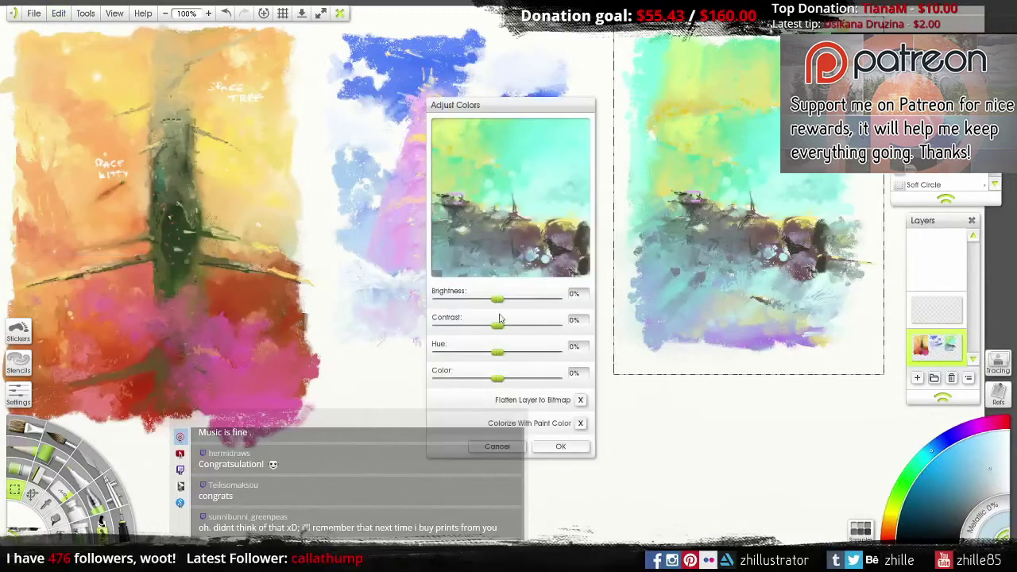
pyautogui.moveTo(500, 326)
pyautogui.mouseDown()
pyautogui.moveTo(472, 328)
pyautogui.moveTo(505, 327)
pyautogui.mouseUp()
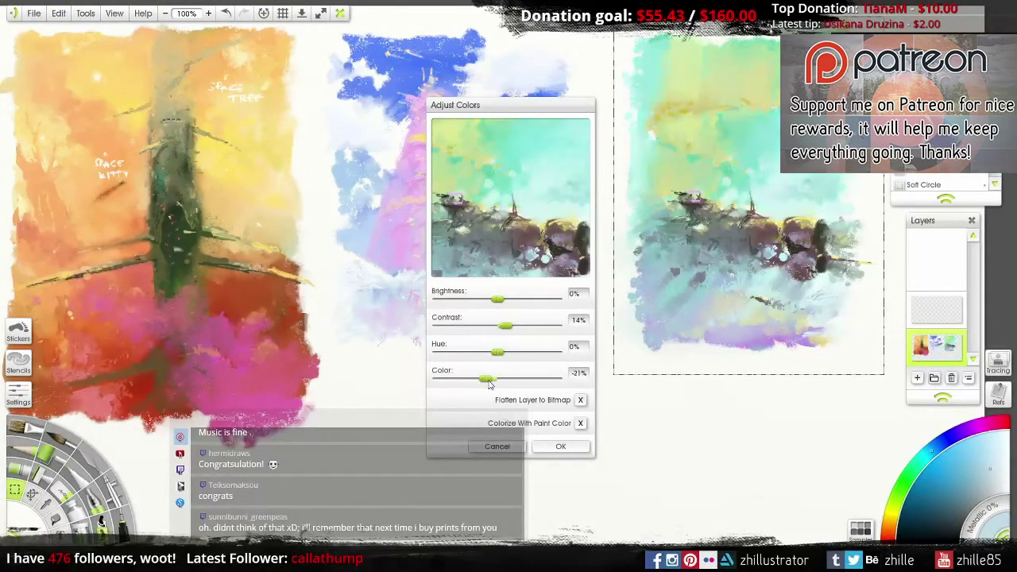
pyautogui.moveTo(498, 382); pyautogui.dragTo(515, 353)
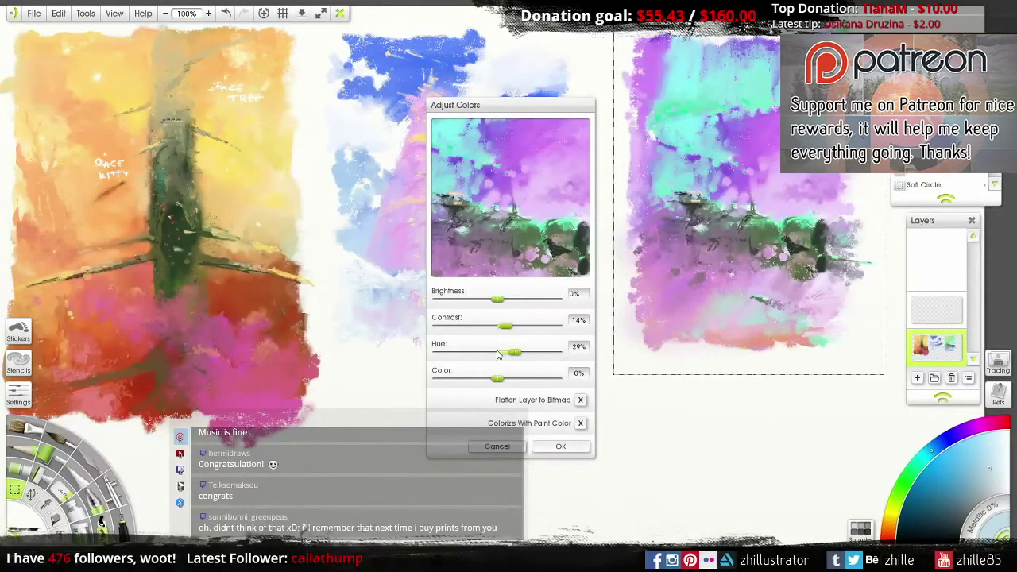
pyautogui.click(556, 446)
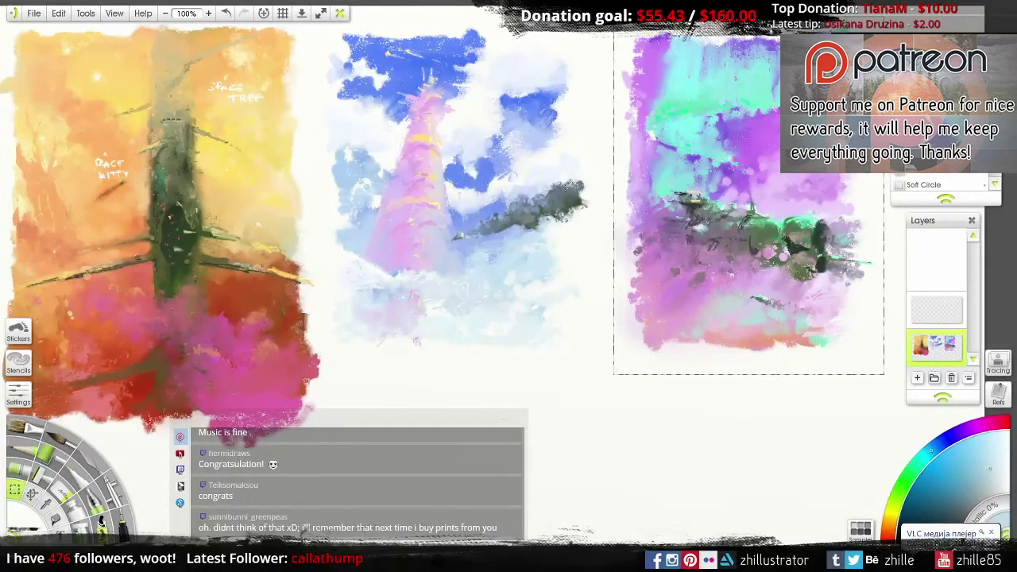
# Step: Try yellow, orange-red and cyan, then sample cyan and purple from the right painting
pyautogui.press('o')
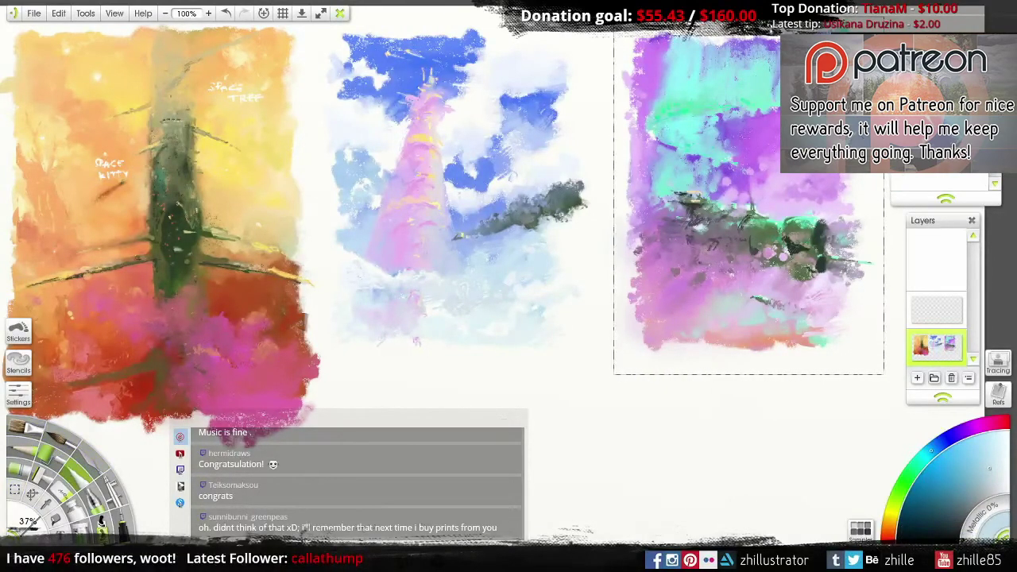
pyautogui.click(965, 455)
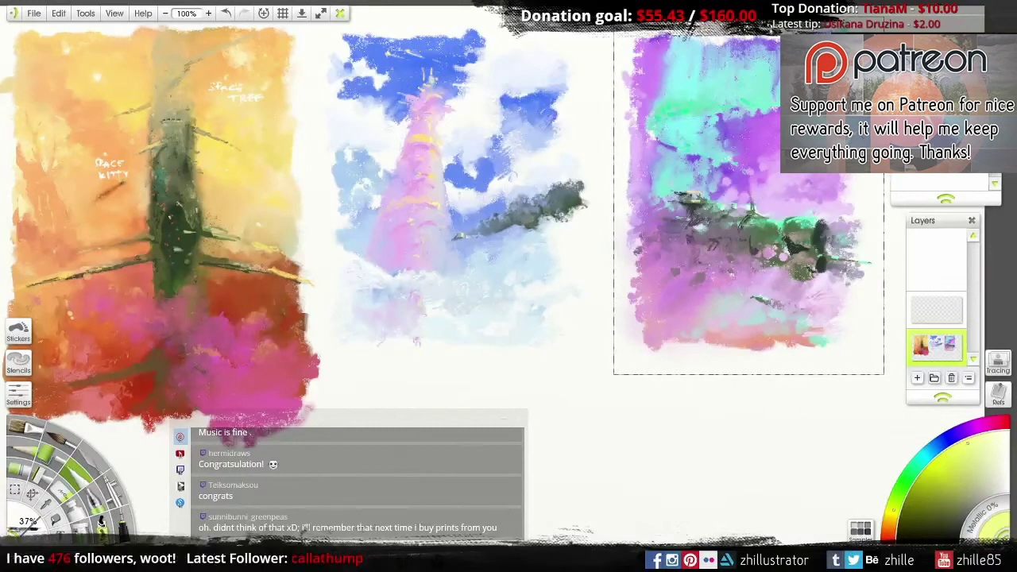
pyautogui.press('a')
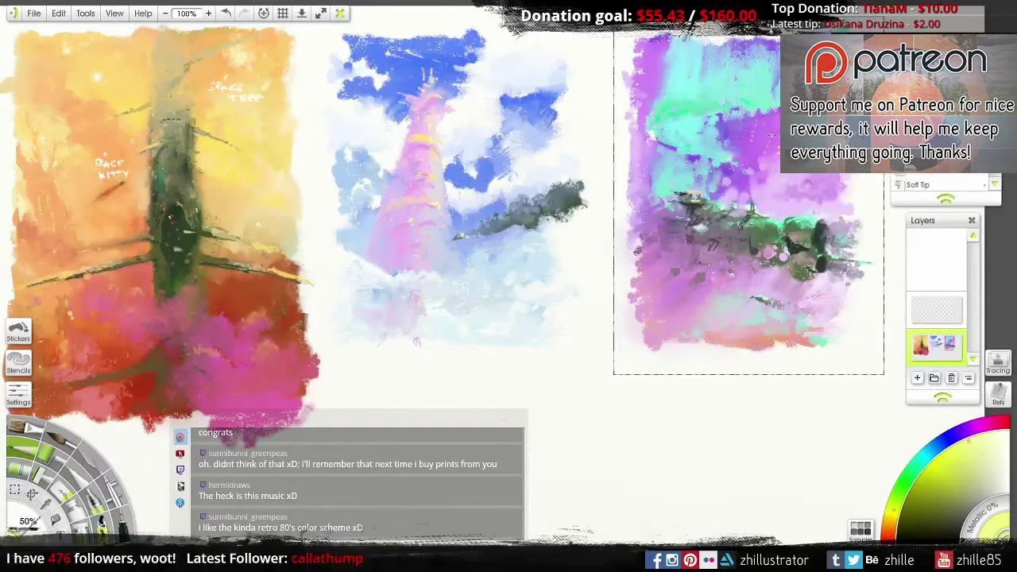
pyautogui.click(1000, 429)
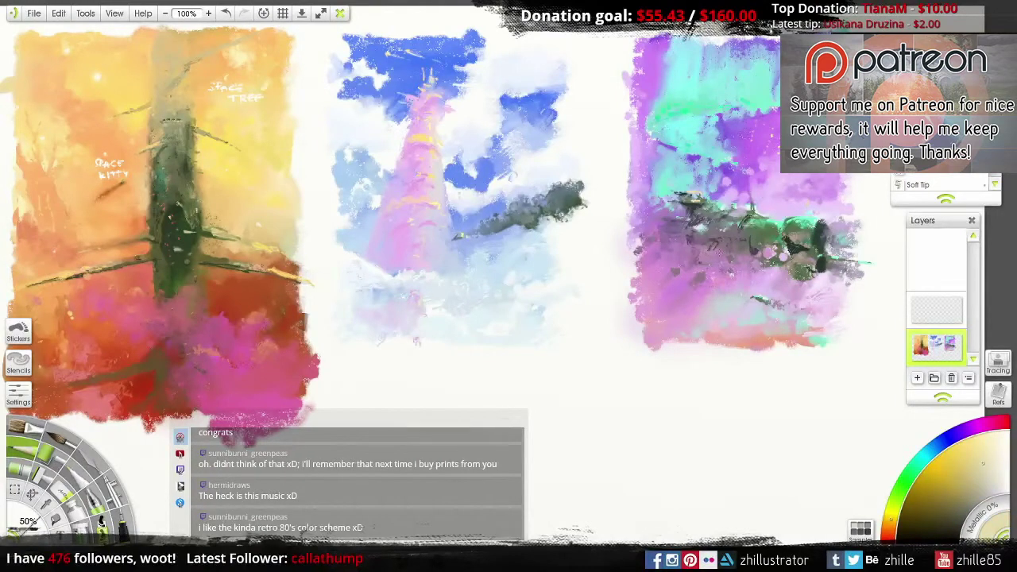
pyautogui.keyDown('alt'); pyautogui.click(734, 110); pyautogui.keyUp('alt')
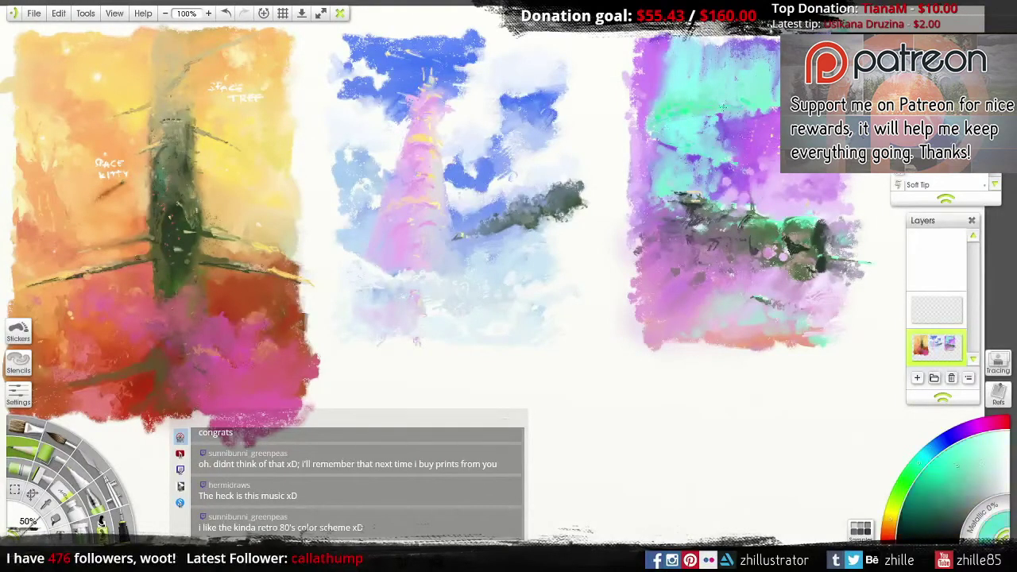
pyautogui.click(29, 442)
pyautogui.keyDown('alt'); pyautogui.click(709, 127); pyautogui.keyUp('alt')
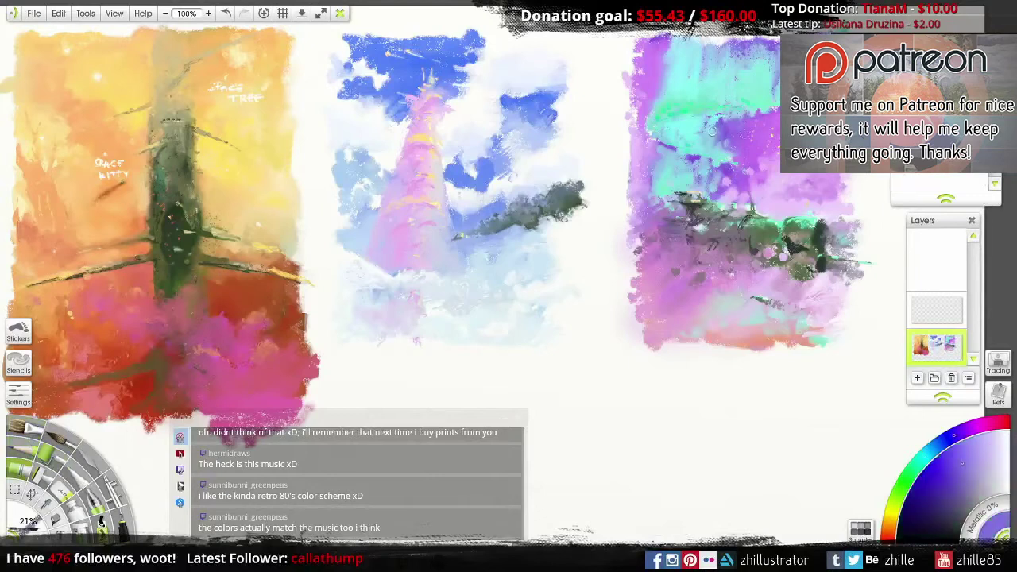
pyautogui.keyDown('alt'); pyautogui.click(703, 126); pyautogui.keyUp('alt')
pyautogui.keyDown('alt'); pyautogui.click(722, 122); pyautogui.keyUp('alt')
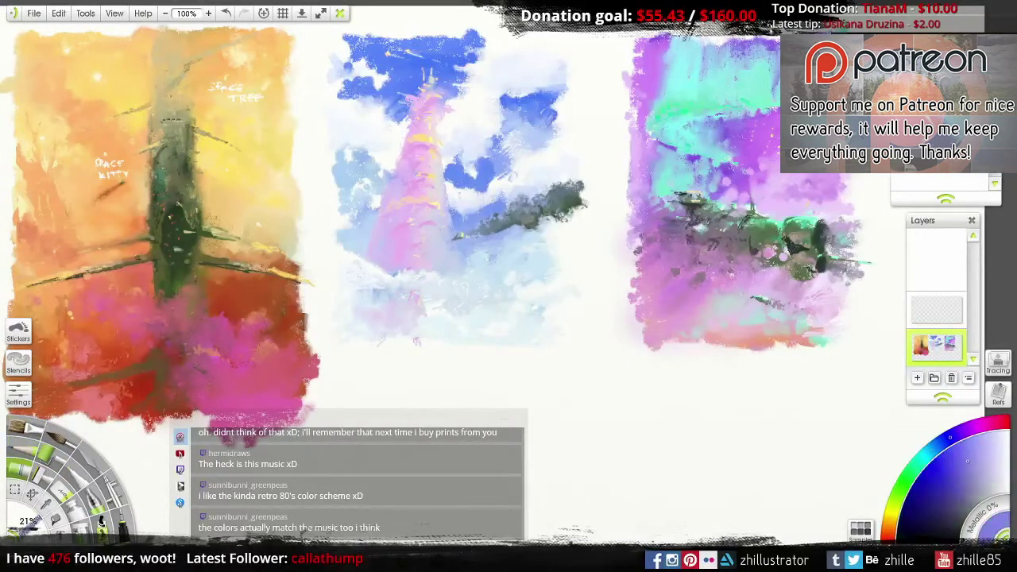
pyautogui.keyDown('alt'); pyautogui.click(755, 115); pyautogui.keyUp('alt')
pyautogui.keyDown('alt'); pyautogui.click(660, 48); pyautogui.keyUp('alt')
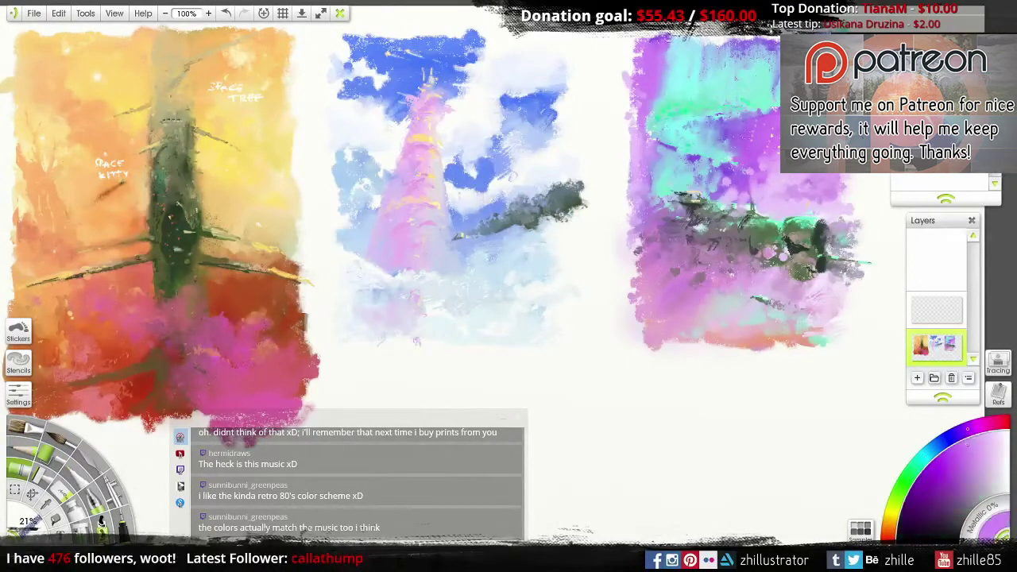
# Step: Paint purple at the right painting's top-left, pink on its left edge, reddish-orange along its bottom
pyautogui.moveTo(667, 35)
pyautogui.mouseDown()
pyautogui.moveTo(635, 44)
pyautogui.moveTo(631, 76)
pyautogui.mouseUp()
pyautogui.press('[')
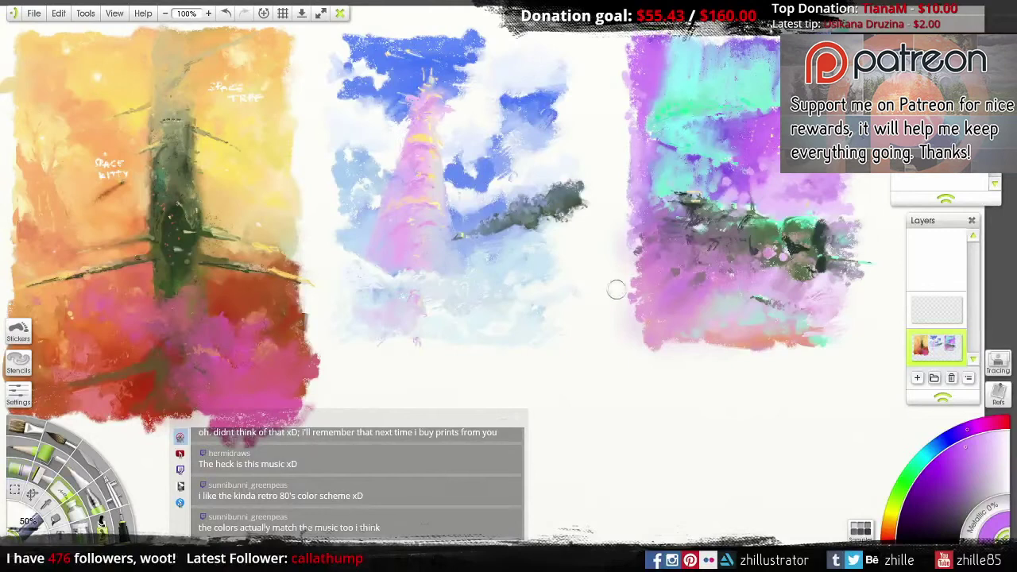
pyautogui.keyDown('alt'); pyautogui.click(635, 298); pyautogui.keyUp('alt')
pyautogui.press(']')
pyautogui.moveTo(635, 262)
pyautogui.mouseDown()
pyautogui.moveTo(635, 318)
pyautogui.moveTo(637, 250)
pyautogui.mouseUp()
pyautogui.keyDown('alt'); pyautogui.click(700, 343); pyautogui.keyUp('alt')
pyautogui.moveTo(700, 343); pyautogui.dragTo(658, 341)
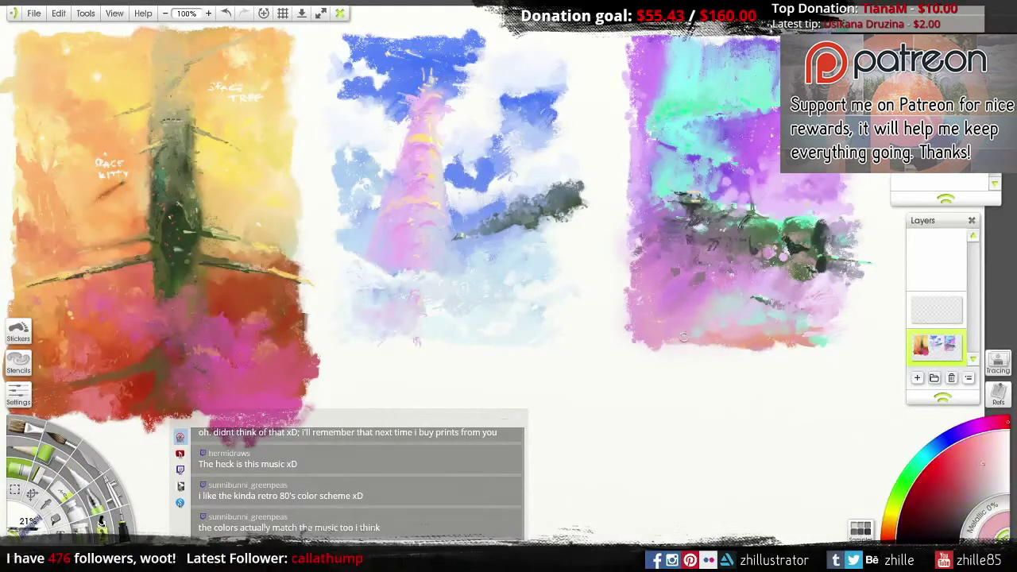
pyautogui.moveTo(826, 340)
pyautogui.mouseDown()
pyautogui.moveTo(792, 347)
pyautogui.moveTo(756, 315)
pyautogui.moveTo(769, 341)
pyautogui.moveTo(757, 336)
pyautogui.moveTo(789, 344)
pyautogui.moveTo(751, 348)
pyautogui.mouseUp()
pyautogui.keyDown('alt'); pyautogui.click(769, 341); pyautogui.keyUp('alt')
pyautogui.keyDown('alt'); pyautogui.click(747, 348); pyautogui.keyUp('alt')
# Step: With the soft airbrush, try yellow-olive and purple-magenta, then sample teal and purple
pyautogui.press('a')
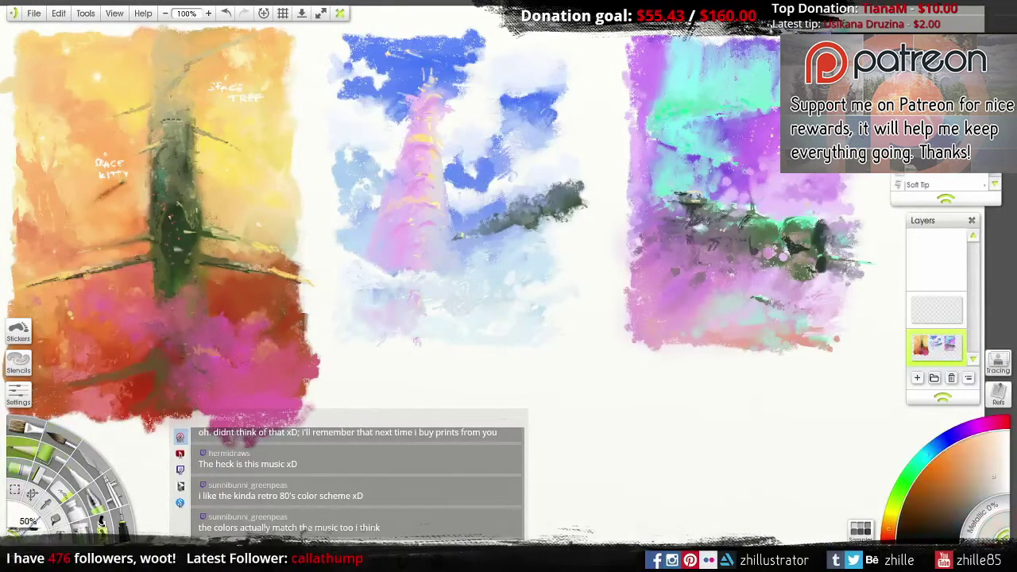
pyautogui.click(959, 432)
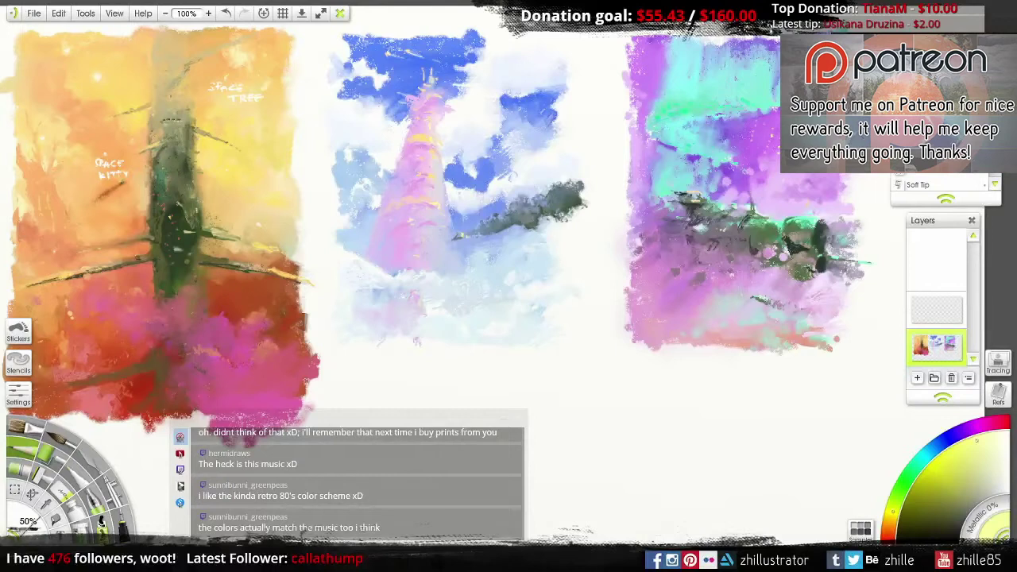
pyautogui.click(978, 429)
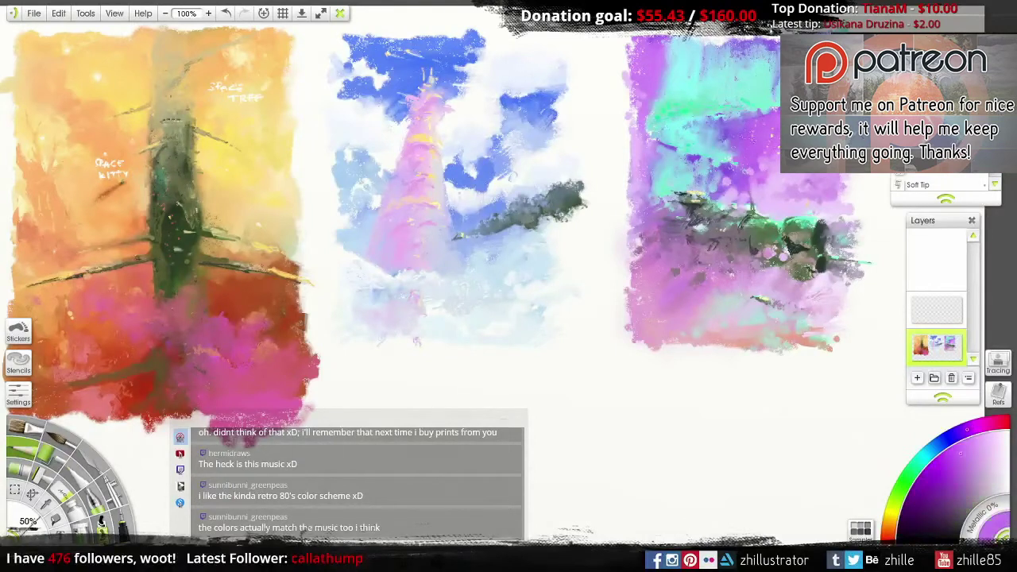
pyautogui.click(978, 477)
pyautogui.keyDown('alt'); pyautogui.click(749, 81); pyautogui.keyUp('alt')
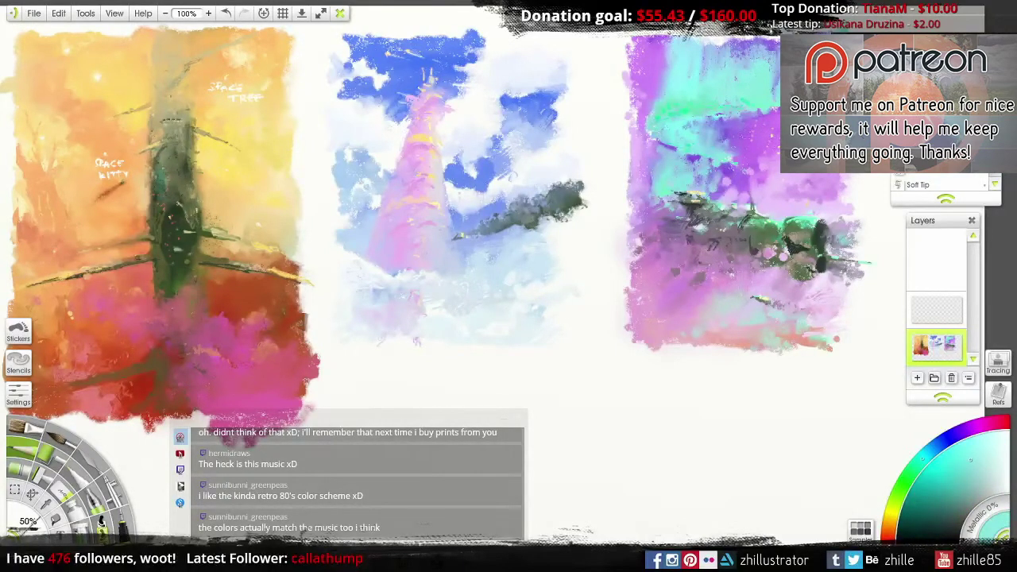
pyautogui.keyDown('alt'); pyautogui.click(751, 148); pyautogui.keyUp('alt')
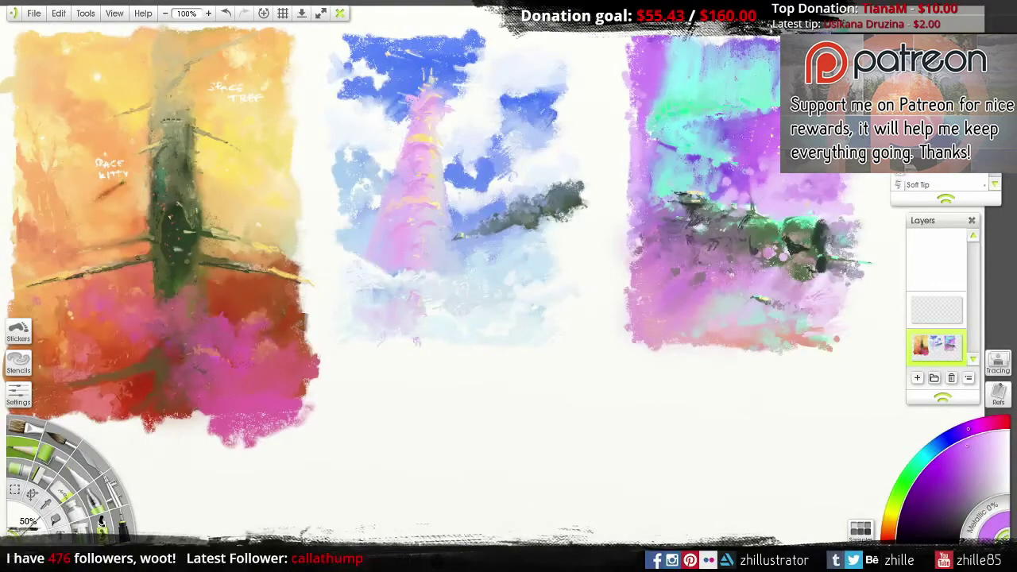
pyautogui.moveTo(600, 301); pyautogui.dragTo(620, 303)
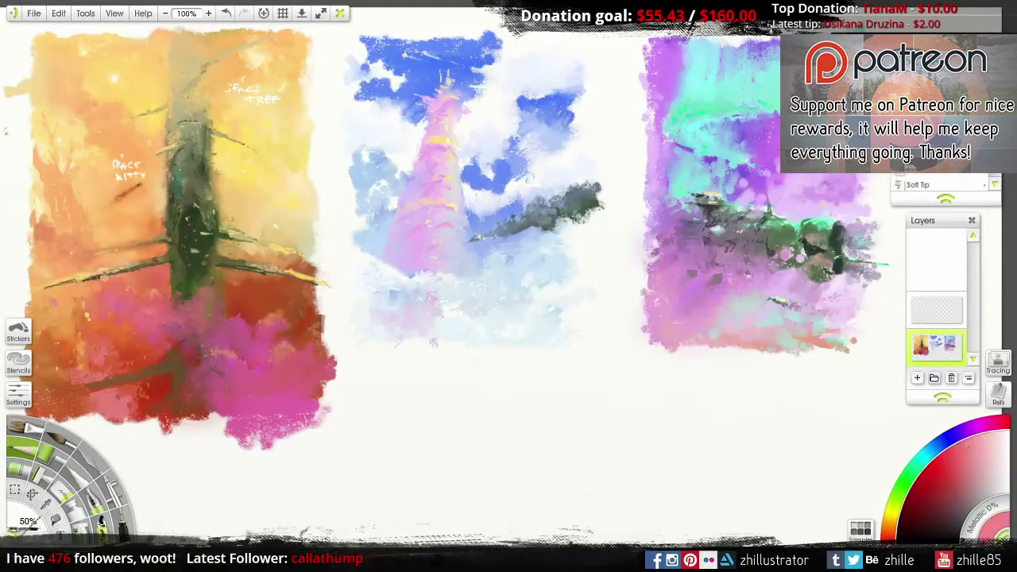
# Step: Block in a broad muted olive area below the paintings and fill its gaps with lighter olive
pyautogui.click(885, 503)
pyautogui.click(987, 491)
pyautogui.press('[')
pyautogui.press('[')
pyautogui.press('[')
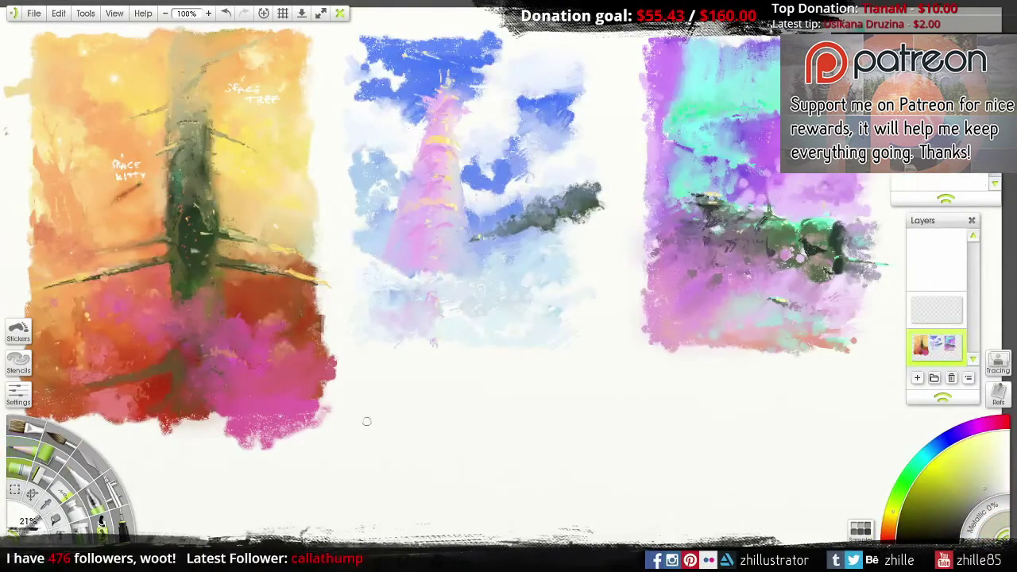
pyautogui.press(']')
pyautogui.press(']')
pyautogui.press(']')
pyautogui.moveTo(427, 429)
pyautogui.mouseDown()
pyautogui.moveTo(421, 456)
pyautogui.moveTo(715, 477)
pyautogui.moveTo(620, 452)
pyautogui.mouseUp()
pyautogui.click(995, 488)
pyautogui.moveTo(469, 443)
pyautogui.mouseDown()
pyautogui.moveTo(540, 421)
pyautogui.moveTo(553, 502)
pyautogui.moveTo(418, 456)
pyautogui.moveTo(429, 499)
pyautogui.moveTo(689, 503)
pyautogui.moveTo(749, 460)
pyautogui.moveTo(507, 424)
pyautogui.moveTo(656, 431)
pyautogui.moveTo(508, 404)
pyautogui.moveTo(604, 401)
pyautogui.moveTo(562, 441)
pyautogui.moveTo(380, 447)
pyautogui.moveTo(380, 375)
pyautogui.moveTo(807, 463)
pyautogui.moveTo(774, 521)
pyautogui.moveTo(724, 474)
pyautogui.mouseUp()
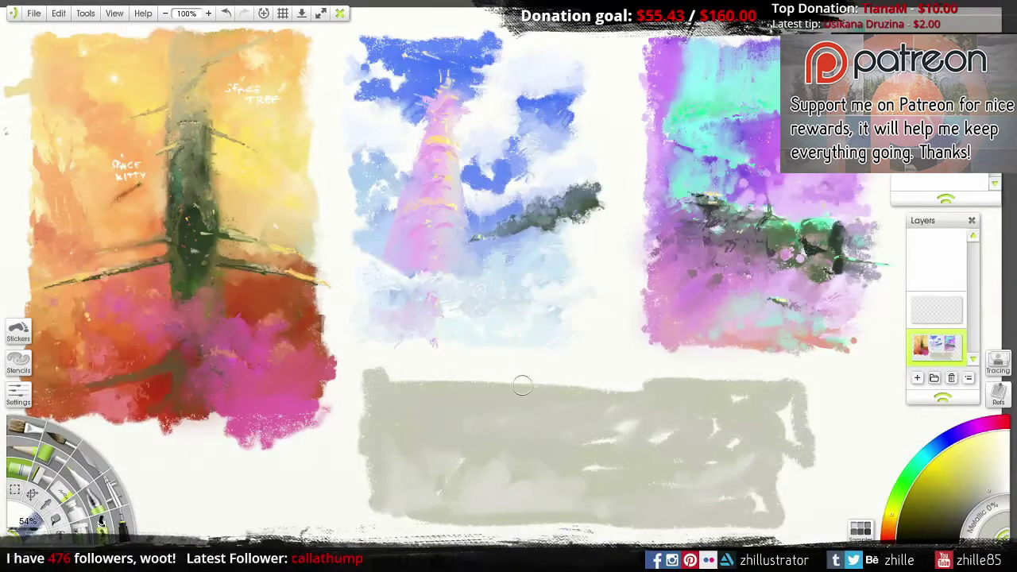
# Step: Fill the notch in the block's top edge and dab dark blue patches onto the grey
pyautogui.moveTo(522, 384)
pyautogui.mouseDown()
pyautogui.moveTo(640, 425)
pyautogui.moveTo(663, 380)
pyautogui.moveTo(367, 486)
pyautogui.mouseUp()
pyautogui.click(82, 453)
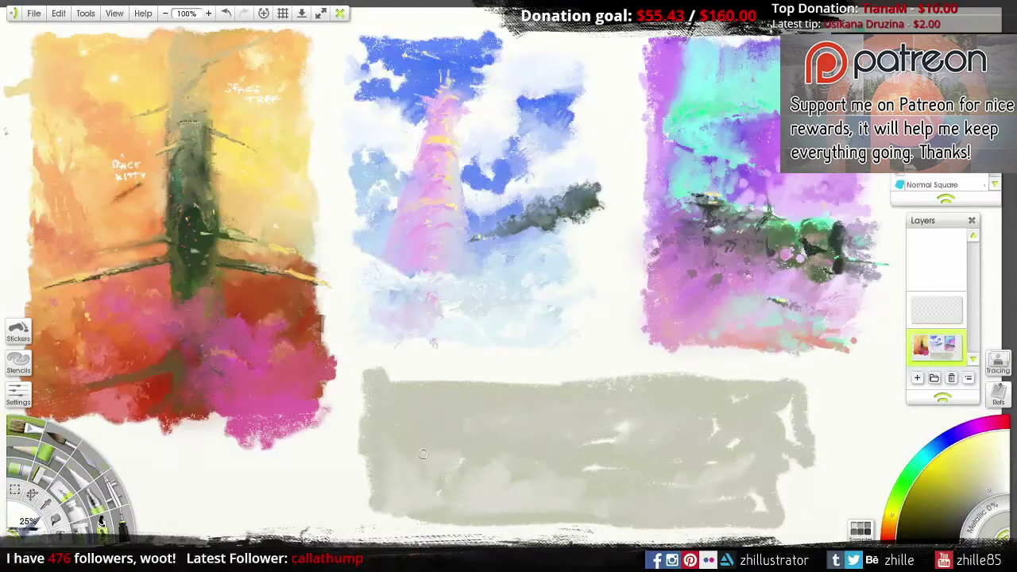
pyautogui.keyDown('alt'); pyautogui.click(712, 473); pyautogui.keyUp('alt')
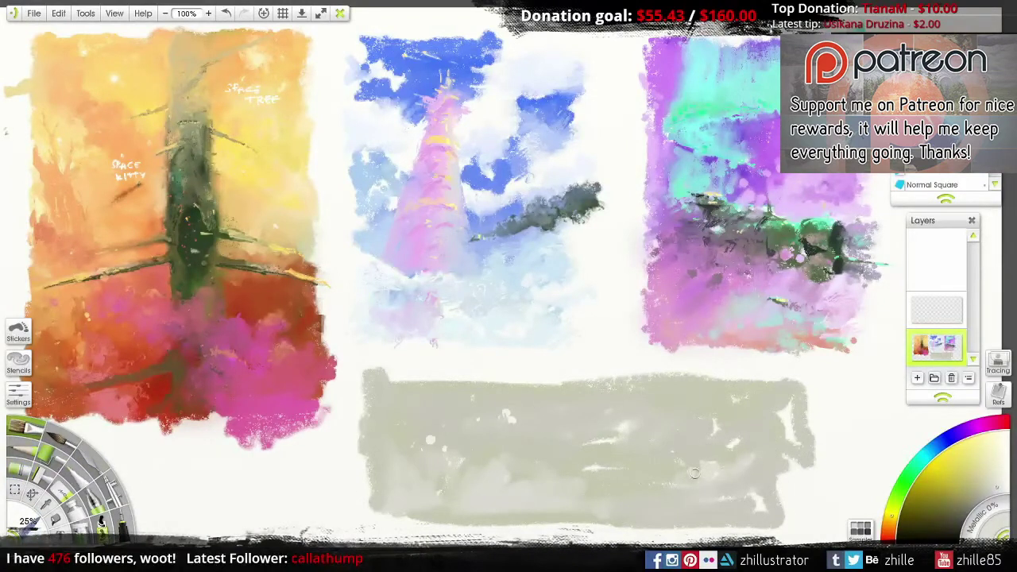
pyautogui.keyDown('alt'); pyautogui.click(627, 427); pyautogui.keyUp('alt')
pyautogui.click(936, 445)
pyautogui.click(939, 493)
pyautogui.moveTo(645, 405)
pyautogui.mouseDown()
pyautogui.moveTo(620, 425)
pyautogui.moveTo(619, 412)
pyautogui.mouseUp()
pyautogui.moveTo(577, 447); pyautogui.dragTo(588, 445)
pyautogui.moveTo(683, 401)
pyautogui.mouseDown()
pyautogui.moveTo(636, 393)
pyautogui.moveTo(678, 410)
pyautogui.moveTo(708, 391)
pyautogui.moveTo(671, 382)
pyautogui.moveTo(672, 409)
pyautogui.mouseUp()
# Step: Smear the blue dabs into the grey with the wet blender, then pick a bright yellow
pyautogui.press('k')
pyautogui.moveTo(608, 424); pyautogui.dragTo(554, 413)
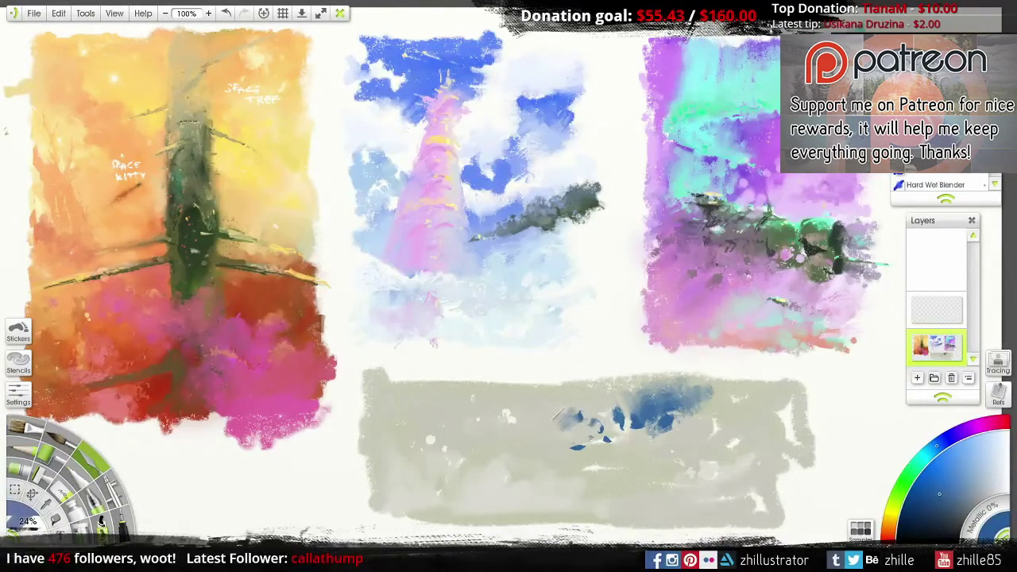
pyautogui.keyDown('alt'); pyautogui.click(616, 429); pyautogui.keyUp('alt')
pyautogui.moveTo(691, 409); pyautogui.dragTo(733, 387)
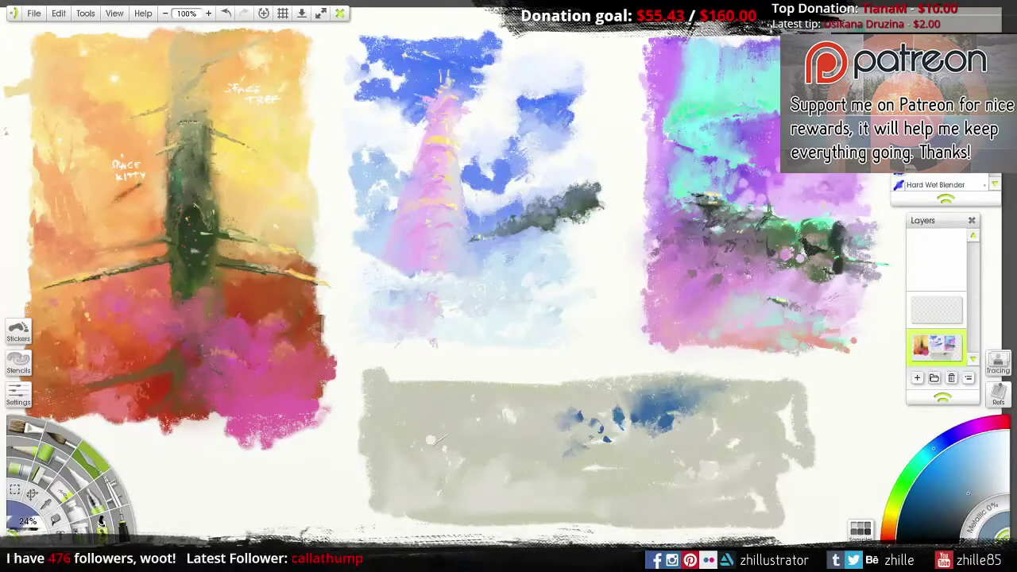
pyautogui.click(892, 515)
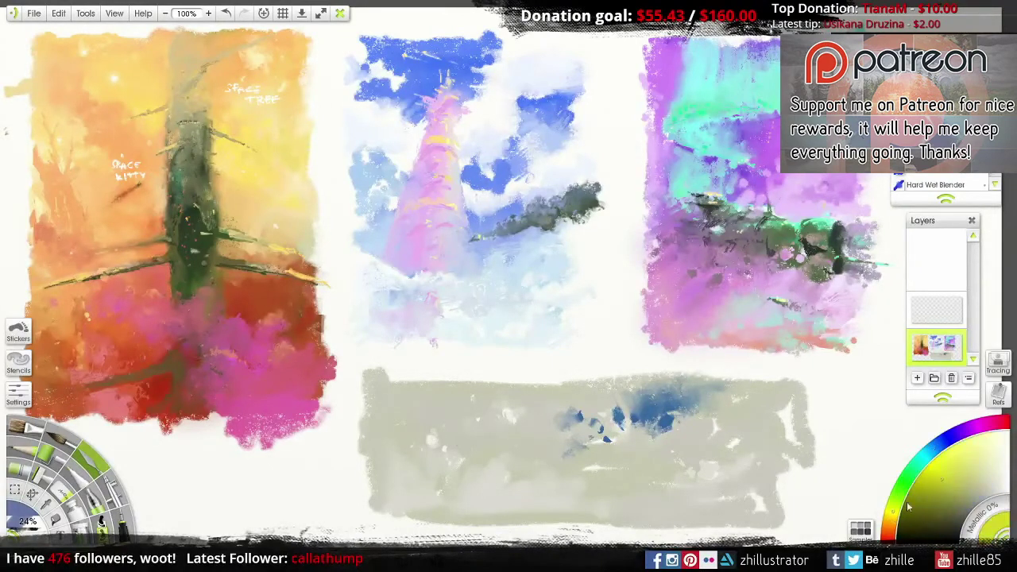
pyautogui.click(32, 429)
pyautogui.moveTo(944, 476); pyautogui.dragTo(958, 463)
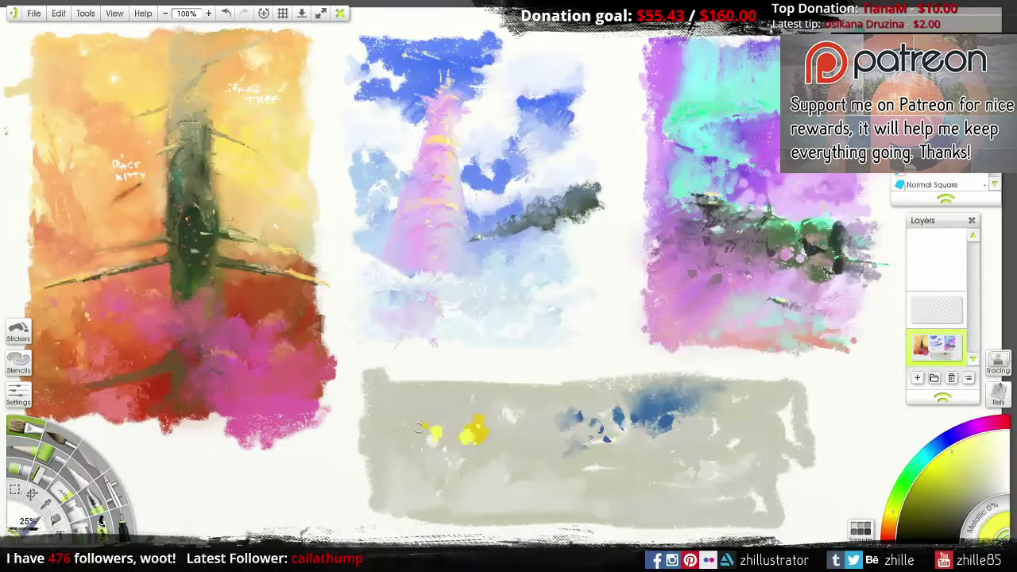
# Step: Sample orange and yellow tones, then dab dark orange-brown paint at the block's left edge
pyautogui.keyDown('alt'); pyautogui.click(553, 428); pyautogui.keyUp('alt')
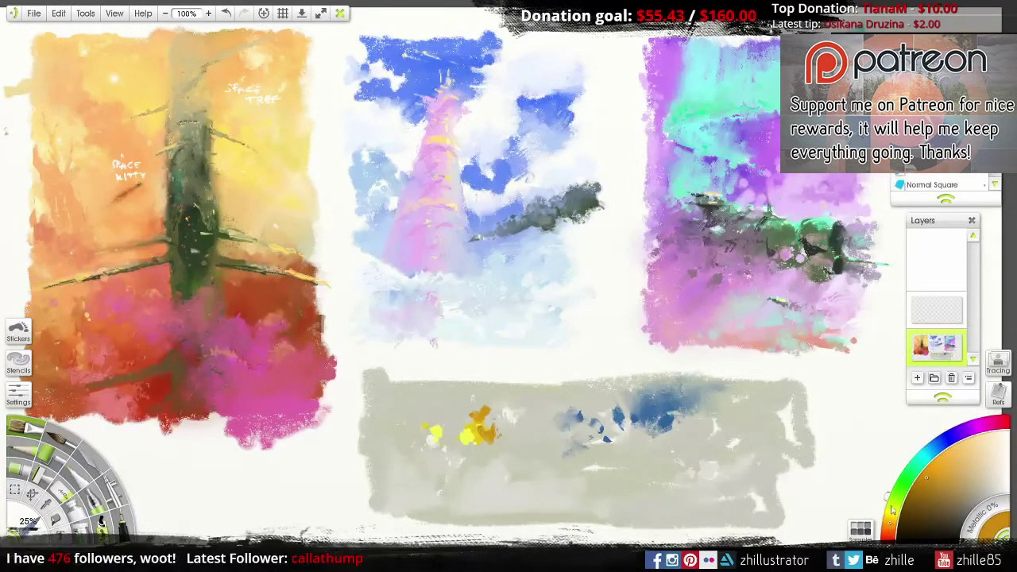
pyautogui.keyDown('alt'); pyautogui.click(493, 409); pyautogui.keyUp('alt')
pyautogui.keyDown('alt'); pyautogui.click(486, 409); pyautogui.keyUp('alt')
pyautogui.keyDown('alt'); pyautogui.click(468, 436); pyautogui.keyUp('alt')
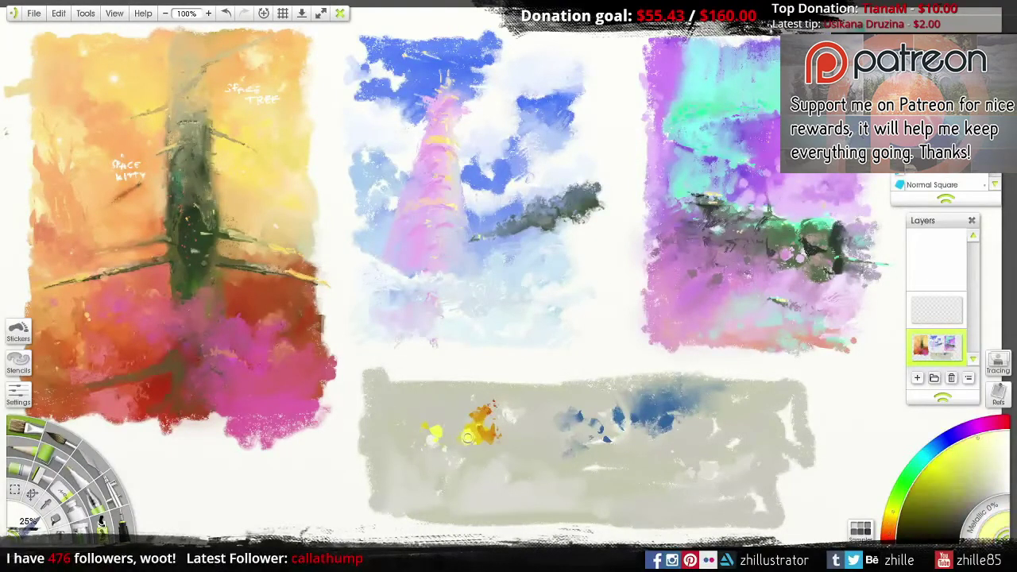
pyautogui.keyDown('alt'); pyautogui.click(446, 451); pyautogui.keyUp('alt')
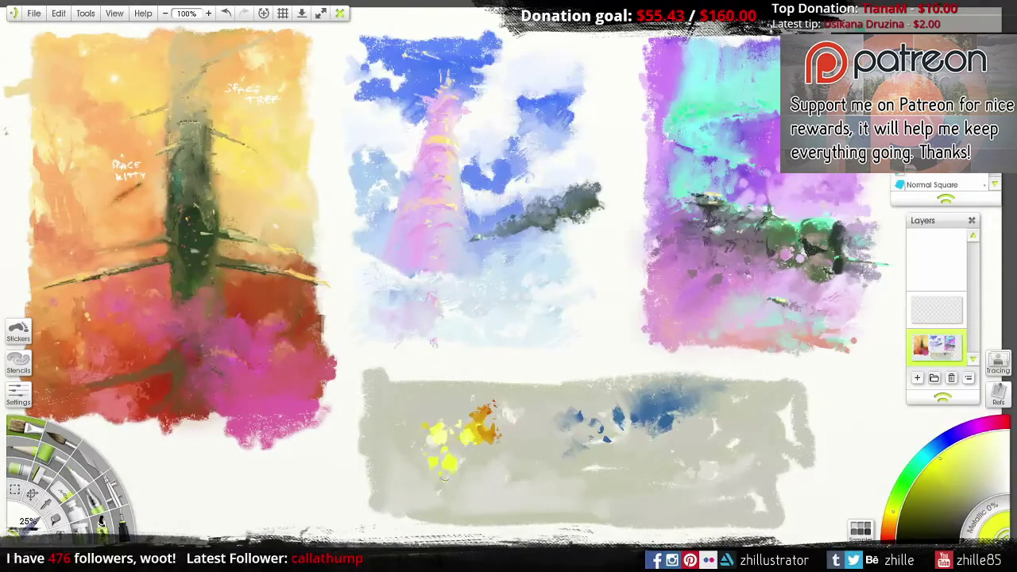
pyautogui.click(930, 512)
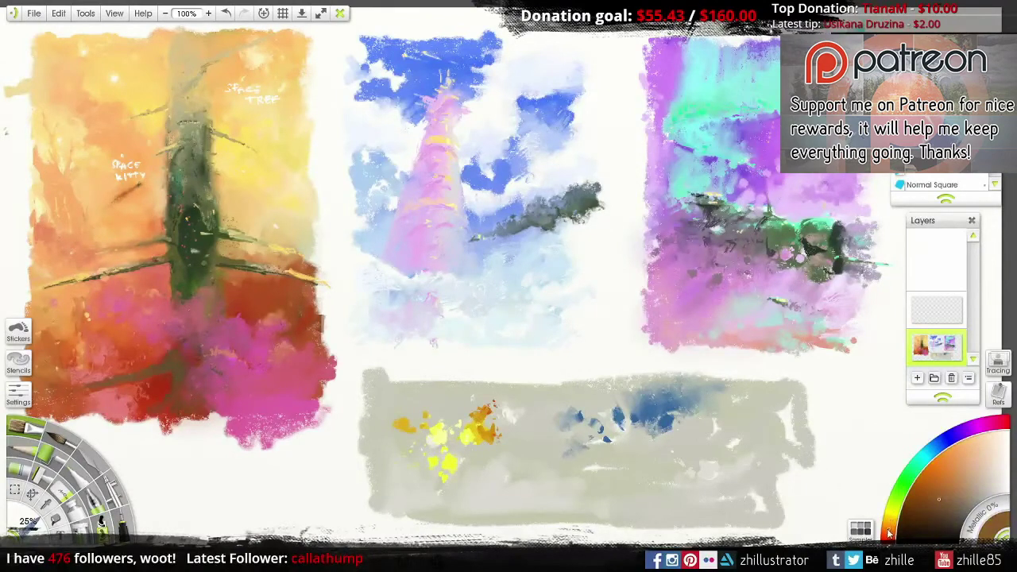
pyautogui.moveTo(405, 404)
pyautogui.mouseDown()
pyautogui.moveTo(385, 429)
pyautogui.moveTo(389, 443)
pyautogui.moveTo(477, 488)
pyautogui.moveTo(453, 457)
pyautogui.moveTo(496, 493)
pyautogui.moveTo(509, 476)
pyautogui.moveTo(485, 501)
pyautogui.moveTo(500, 477)
pyautogui.moveTo(492, 397)
pyautogui.moveTo(464, 421)
pyautogui.moveTo(480, 425)
pyautogui.moveTo(483, 443)
pyautogui.moveTo(437, 405)
pyautogui.moveTo(397, 406)
pyautogui.moveTo(442, 397)
pyautogui.mouseUp()
# Step: Blend the yellow and brown dabs with a smaller Hard Wet Blender, smearing the brown smoke area
pyautogui.press('k')
pyautogui.press('[')
pyautogui.press('[')
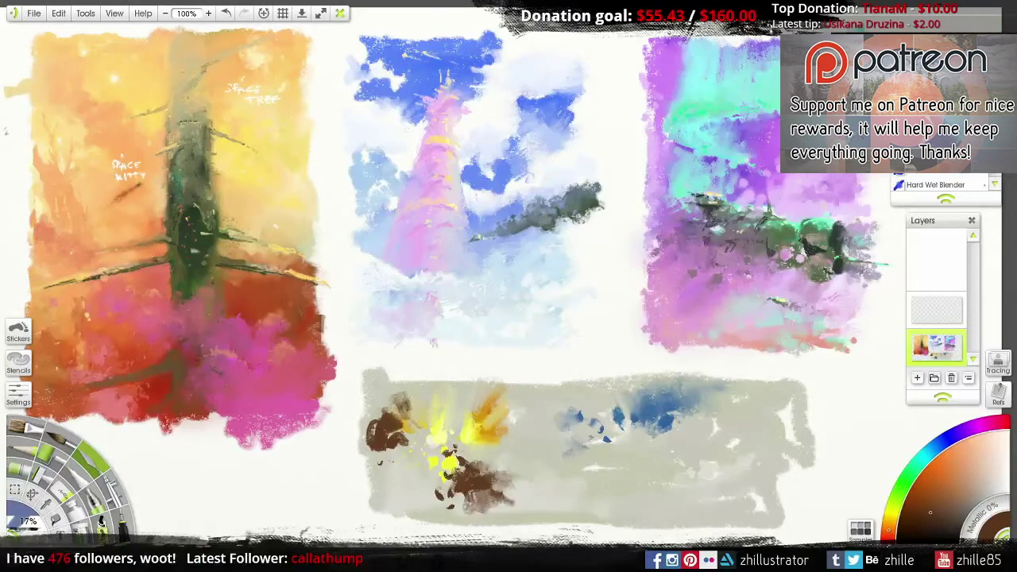
pyautogui.moveTo(388, 465)
pyautogui.mouseDown()
pyautogui.moveTo(453, 473)
pyautogui.moveTo(429, 476)
pyautogui.moveTo(393, 444)
pyautogui.moveTo(460, 492)
pyautogui.moveTo(373, 500)
pyautogui.moveTo(413, 429)
pyautogui.mouseUp()
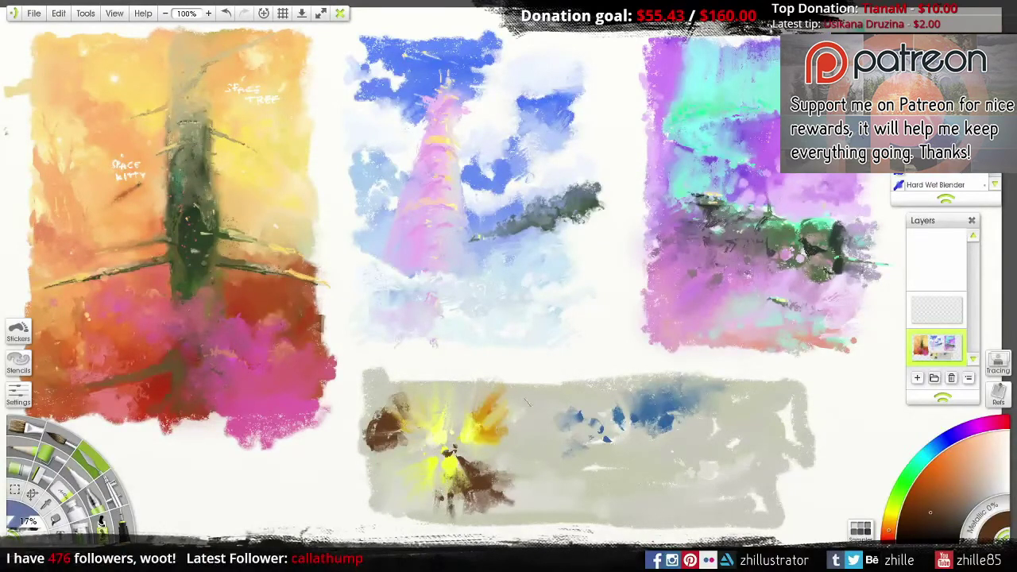
pyautogui.moveTo(515, 422)
pyautogui.mouseDown()
pyautogui.moveTo(508, 489)
pyautogui.moveTo(528, 516)
pyautogui.moveTo(498, 485)
pyautogui.moveTo(541, 509)
pyautogui.moveTo(561, 483)
pyautogui.mouseUp()
# Step: Add dark brown strokes to the explosion with the Soft Tip brush
pyautogui.press('o')
pyautogui.keyDown('alt'); pyautogui.click(540, 509); pyautogui.keyUp('alt')
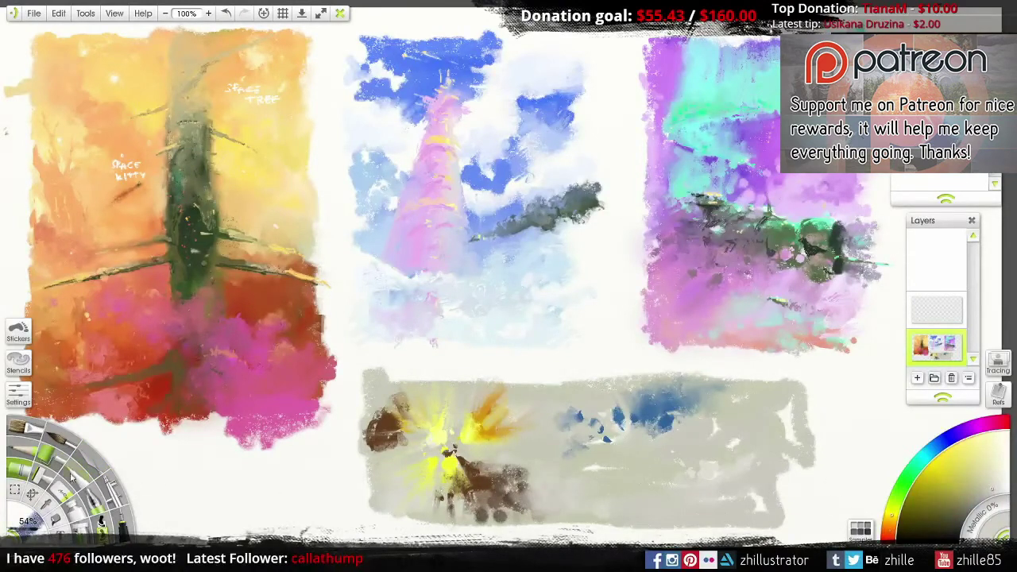
pyautogui.click(70, 475)
pyautogui.keyDown('alt'); pyautogui.click(449, 474); pyautogui.keyUp('alt')
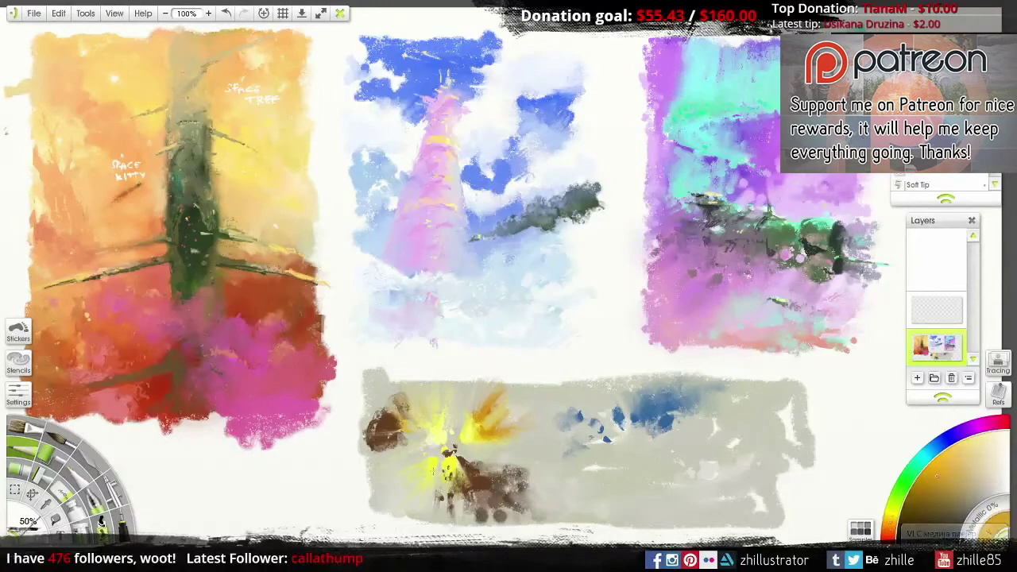
pyautogui.keyDown('alt'); pyautogui.click(407, 405); pyautogui.keyUp('alt')
pyautogui.moveTo(396, 385); pyautogui.dragTo(374, 405)
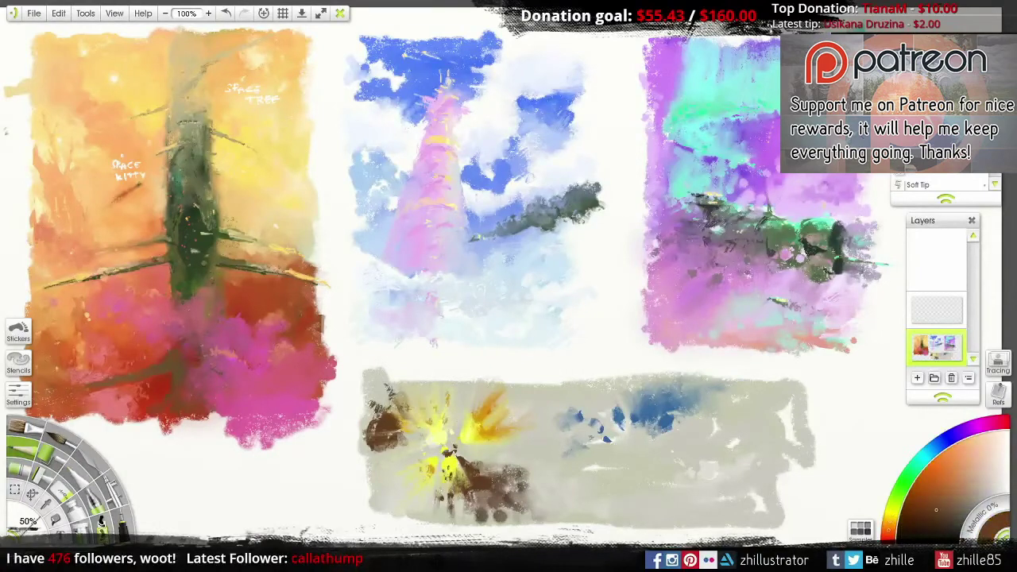
# Step: Shift the colour from bright yellow toward green, return to Normal Square, and pick orange-gold
pyautogui.keyDown('alt'); pyautogui.click(429, 442); pyautogui.keyUp('alt')
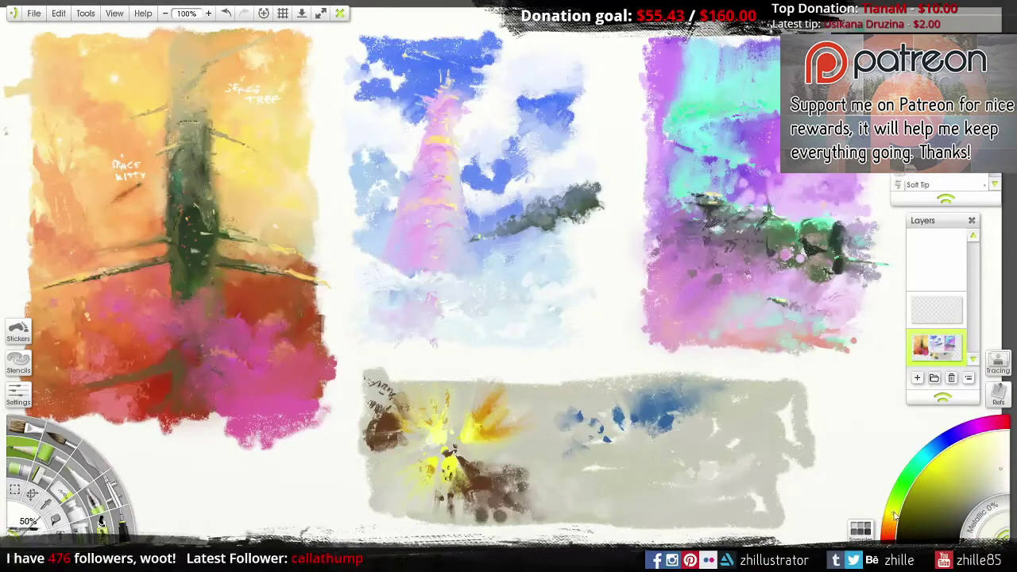
pyautogui.click(895, 515)
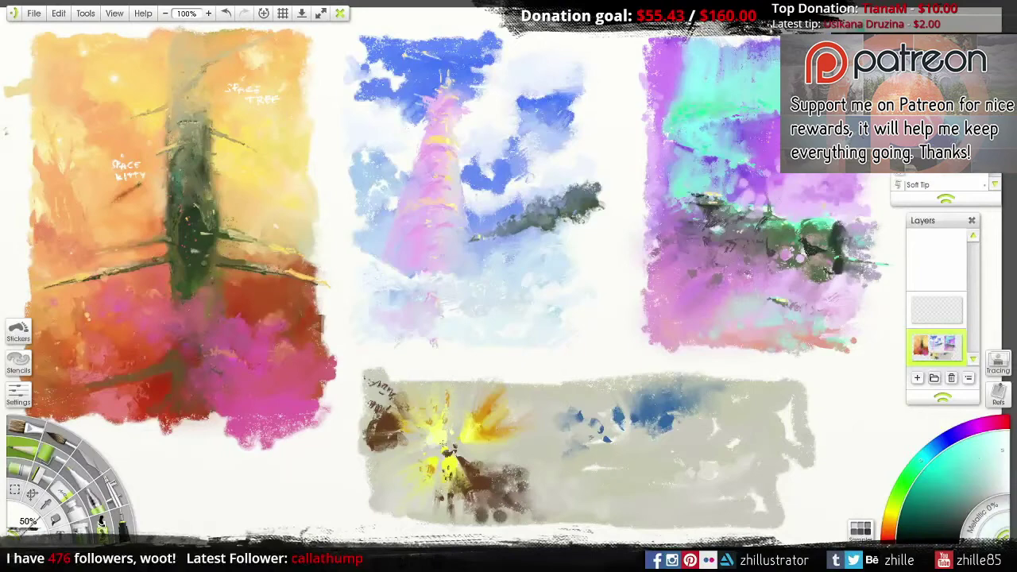
pyautogui.click(913, 482)
pyautogui.click(36, 434)
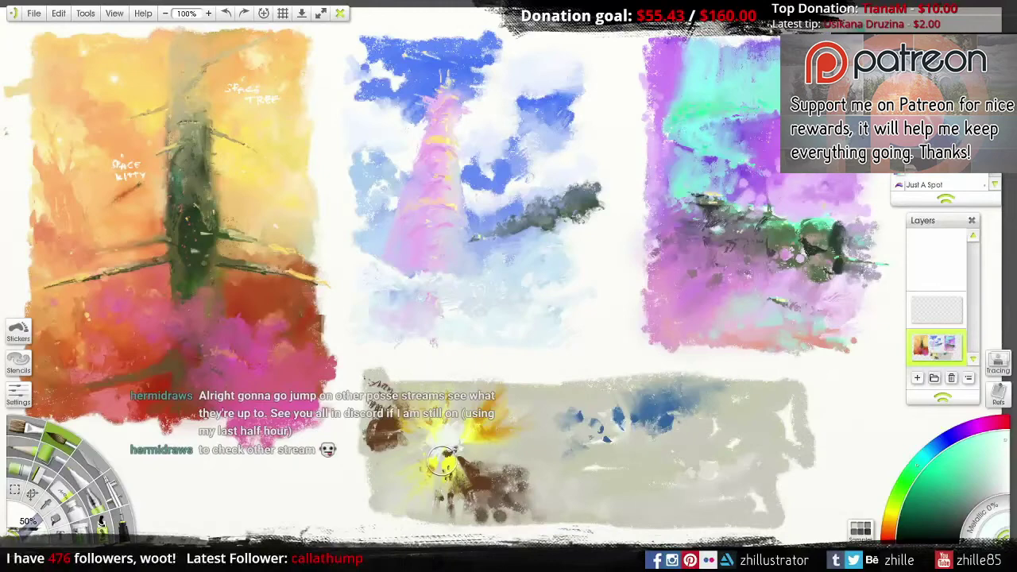
pyautogui.keyDown('alt'); pyautogui.click(481, 413); pyautogui.keyUp('alt')
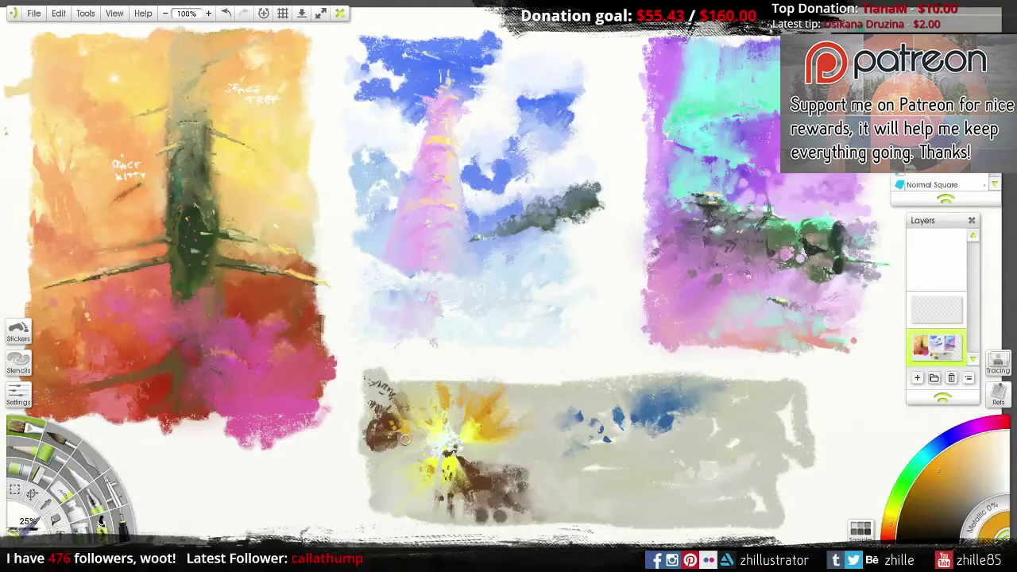
# Step: Sample pale and light orange-beige tones from the canvas, switching between Soft Tip and Hard Wet Blender
pyautogui.keyDown('alt'); pyautogui.click(472, 483); pyautogui.keyUp('alt')
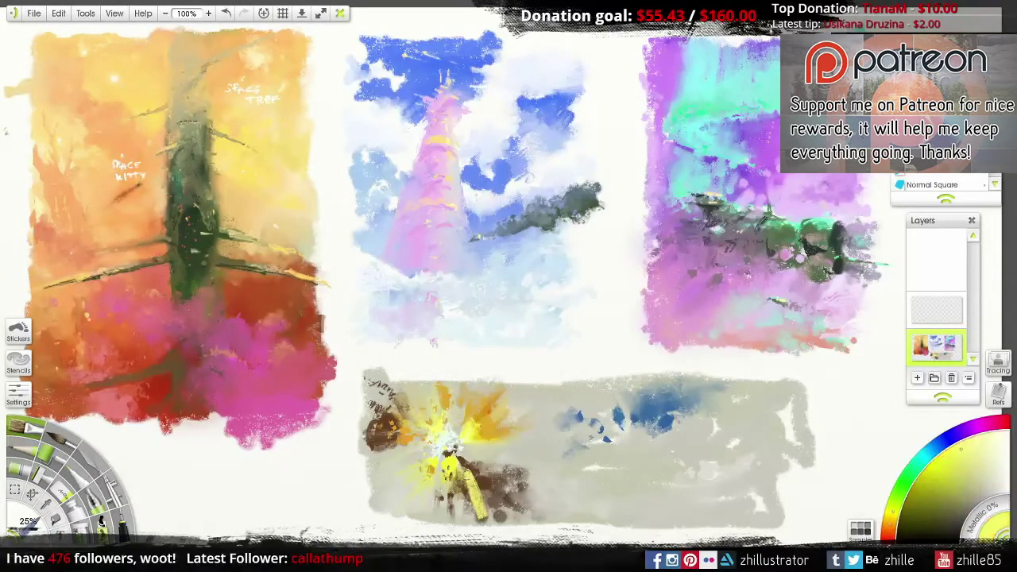
pyautogui.keyDown('alt'); pyautogui.click(471, 485); pyautogui.keyUp('alt')
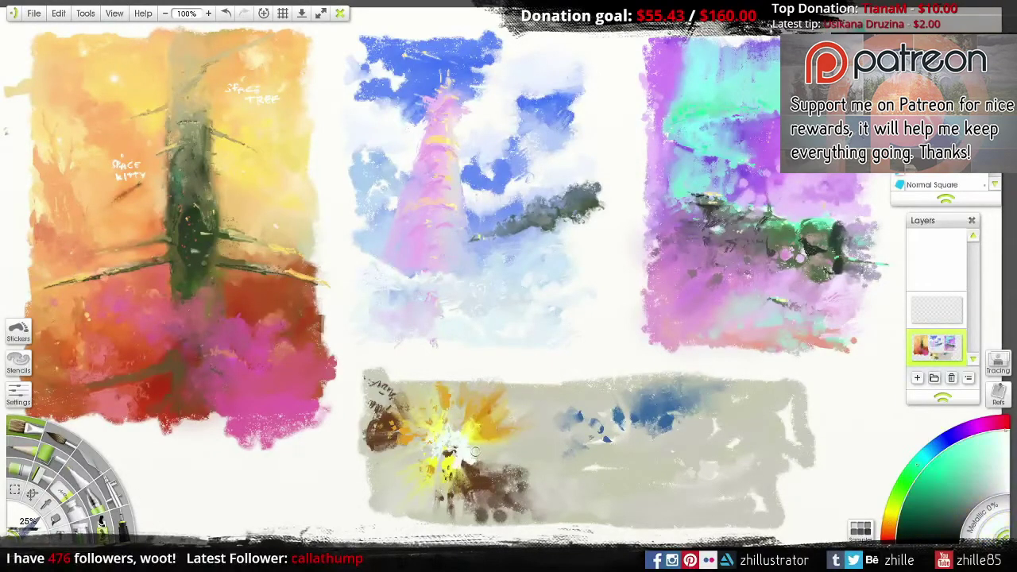
pyautogui.keyDown('alt'); pyautogui.click(464, 459); pyautogui.keyUp('alt')
pyautogui.keyDown('alt'); pyautogui.click(464, 460); pyautogui.keyUp('alt')
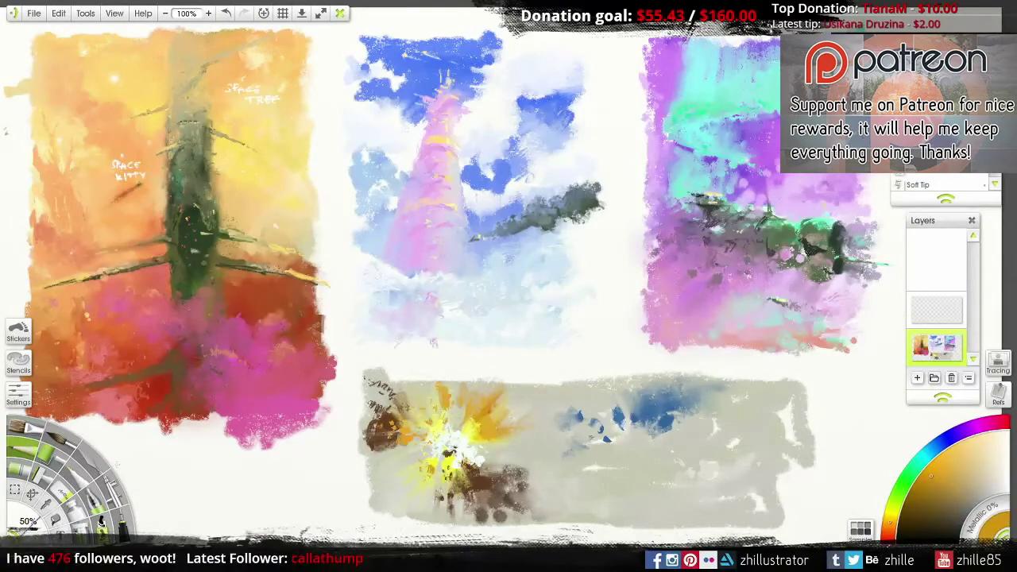
pyautogui.press('k')
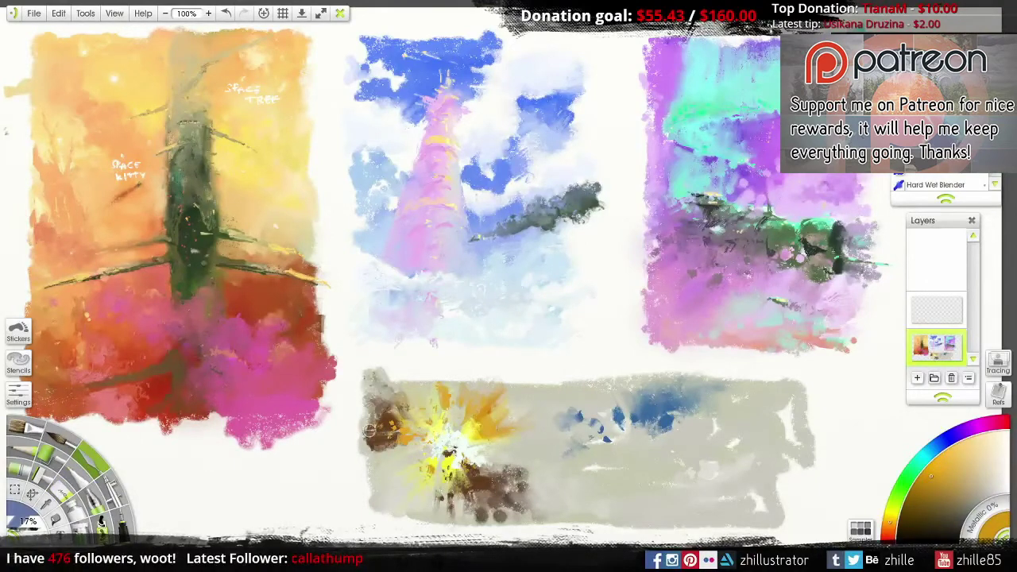
# Step: Paint orange splashes at the lower left, orange-yellow dabs near the blue, and dark brown debris
pyautogui.click(33, 429)
pyautogui.moveTo(389, 467)
pyautogui.mouseDown()
pyautogui.moveTo(397, 479)
pyautogui.moveTo(374, 496)
pyautogui.moveTo(436, 508)
pyautogui.mouseUp()
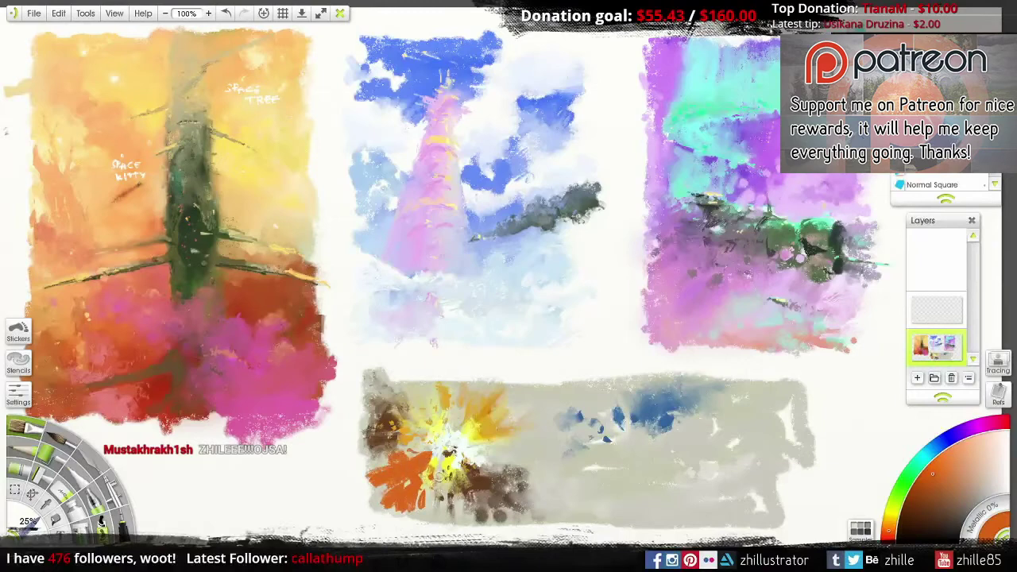
pyautogui.moveTo(564, 406)
pyautogui.mouseDown()
pyautogui.moveTo(546, 401)
pyautogui.moveTo(589, 411)
pyautogui.moveTo(569, 407)
pyautogui.moveTo(596, 397)
pyautogui.moveTo(588, 389)
pyautogui.moveTo(615, 409)
pyautogui.mouseUp()
pyautogui.moveTo(384, 479); pyautogui.dragTo(373, 468)
pyautogui.moveTo(374, 468)
pyautogui.mouseDown()
pyautogui.moveTo(397, 486)
pyautogui.moveTo(373, 512)
pyautogui.moveTo(409, 504)
pyautogui.moveTo(370, 460)
pyautogui.moveTo(377, 445)
pyautogui.moveTo(424, 467)
pyautogui.moveTo(437, 499)
pyautogui.mouseUp()
pyautogui.keyDown('alt'); pyautogui.click(364, 488); pyautogui.keyUp('alt')
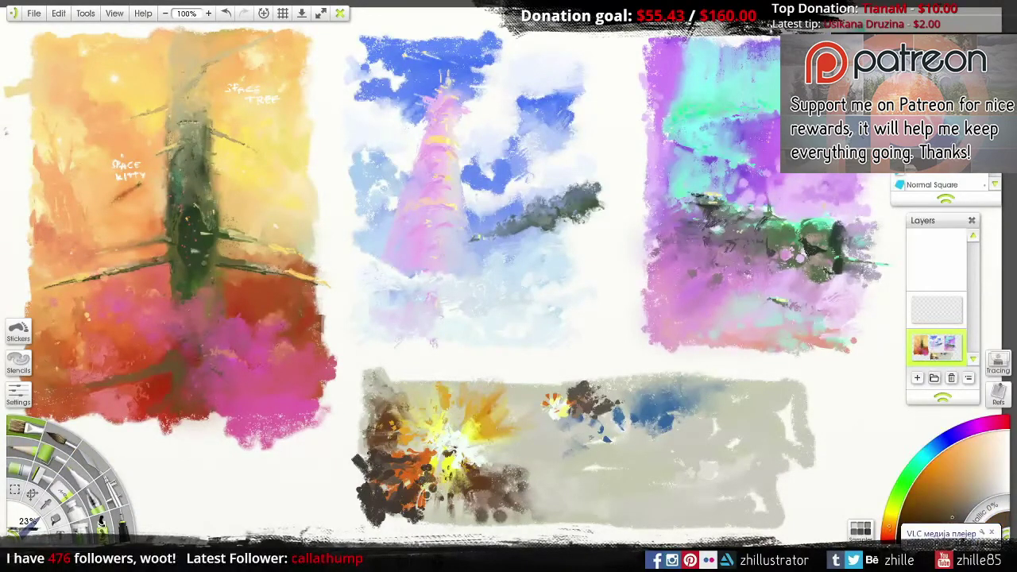
# Step: Paint dark brown dabs at the explosion's lower left and small dark marks to its right
pyautogui.press(']')
pyautogui.press(']')
pyautogui.press(']')
pyautogui.keyDown('alt'); pyautogui.click(432, 453); pyautogui.keyUp('alt')
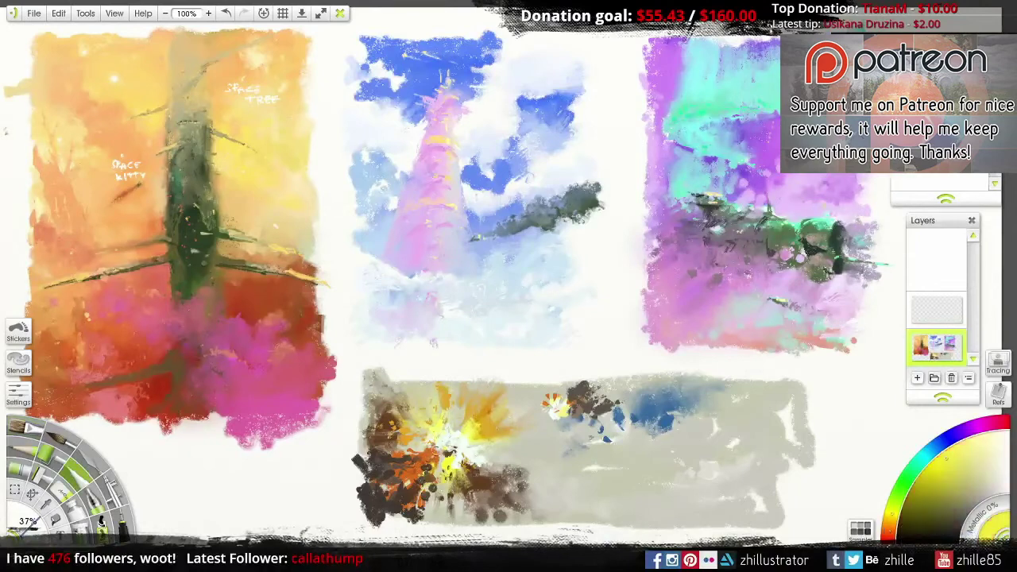
pyautogui.keyDown('alt'); pyautogui.click(397, 477); pyautogui.keyUp('alt')
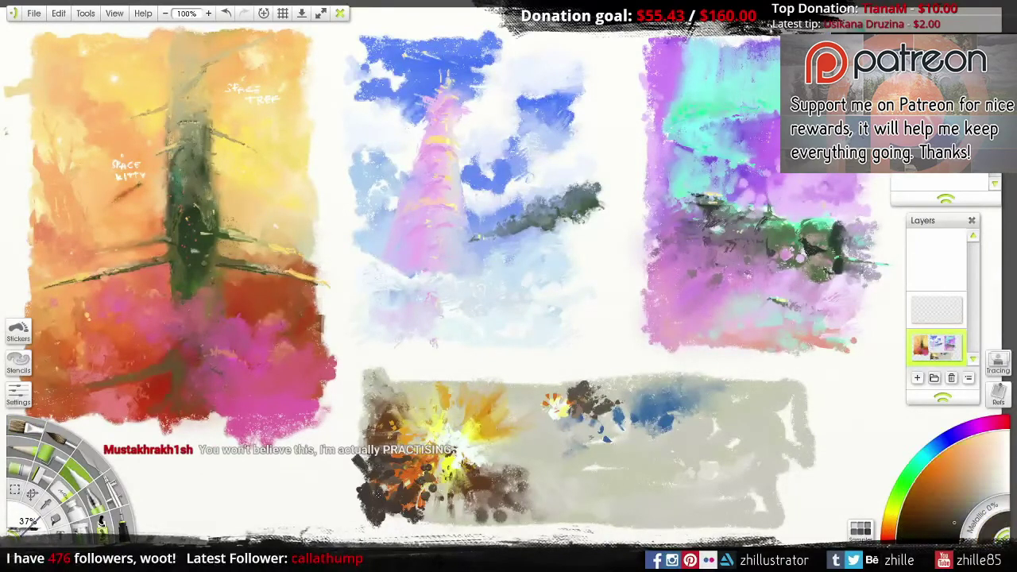
pyautogui.moveTo(401, 477)
pyautogui.mouseDown()
pyautogui.moveTo(364, 490)
pyautogui.moveTo(351, 509)
pyautogui.mouseUp()
pyautogui.moveTo(433, 499); pyautogui.dragTo(437, 519)
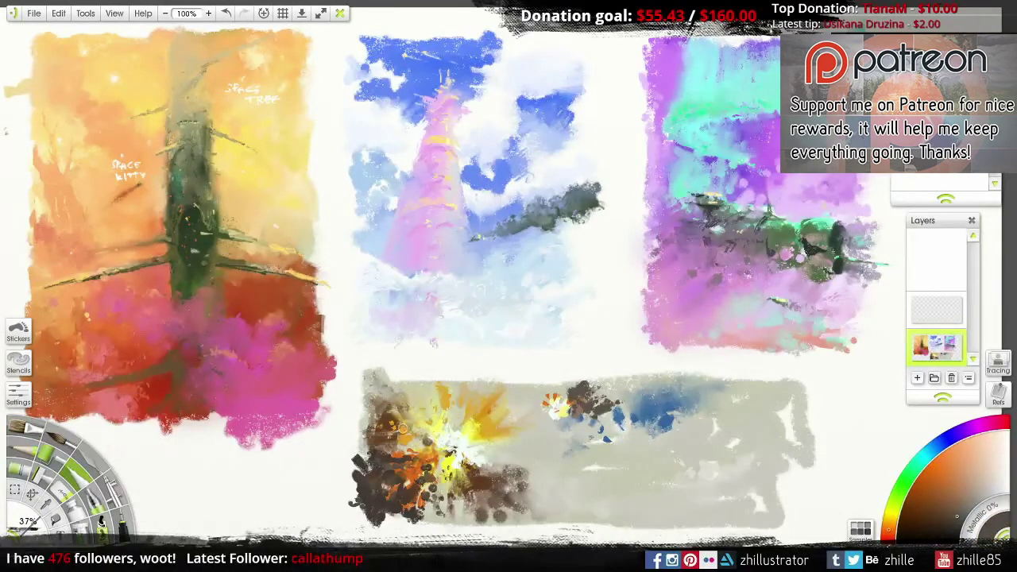
pyautogui.moveTo(500, 462)
pyautogui.mouseDown()
pyautogui.moveTo(556, 464)
pyautogui.moveTo(548, 469)
pyautogui.mouseUp()
# Step: Paint a warm brown patch right of the blast and enlarge it with the Soft Tip brush
pyautogui.press('k')
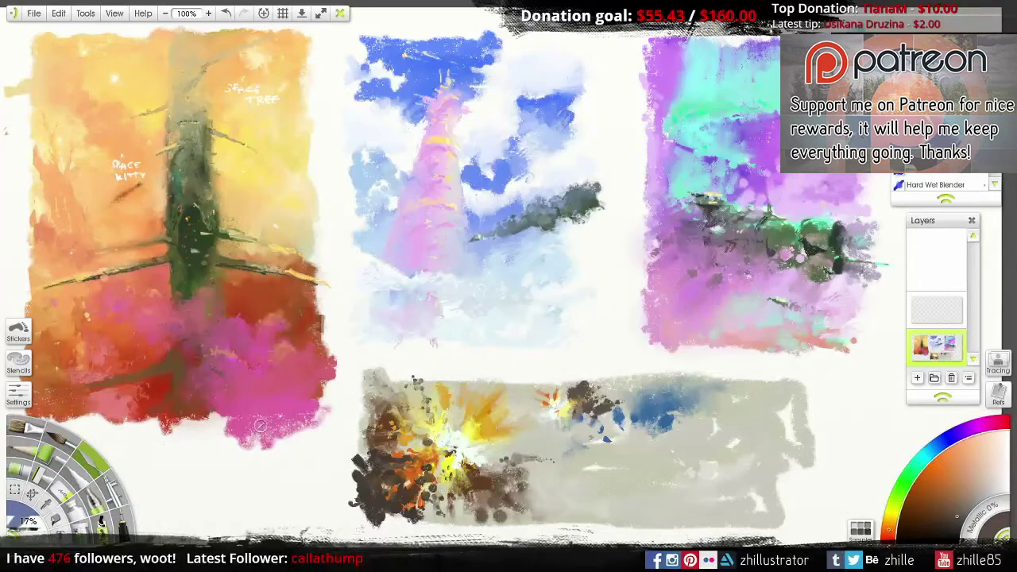
pyautogui.click(71, 481)
pyautogui.moveTo(548, 417)
pyautogui.mouseDown()
pyautogui.moveTo(509, 437)
pyautogui.moveTo(548, 452)
pyautogui.mouseUp()
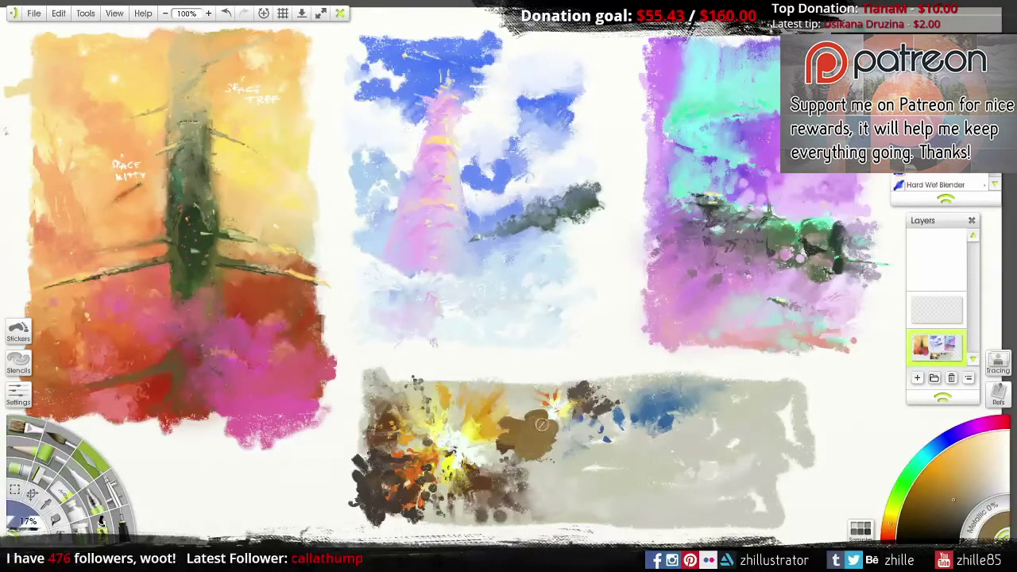
pyautogui.click(75, 477)
pyautogui.keyDown('alt'); pyautogui.click(539, 427); pyautogui.keyUp('alt')
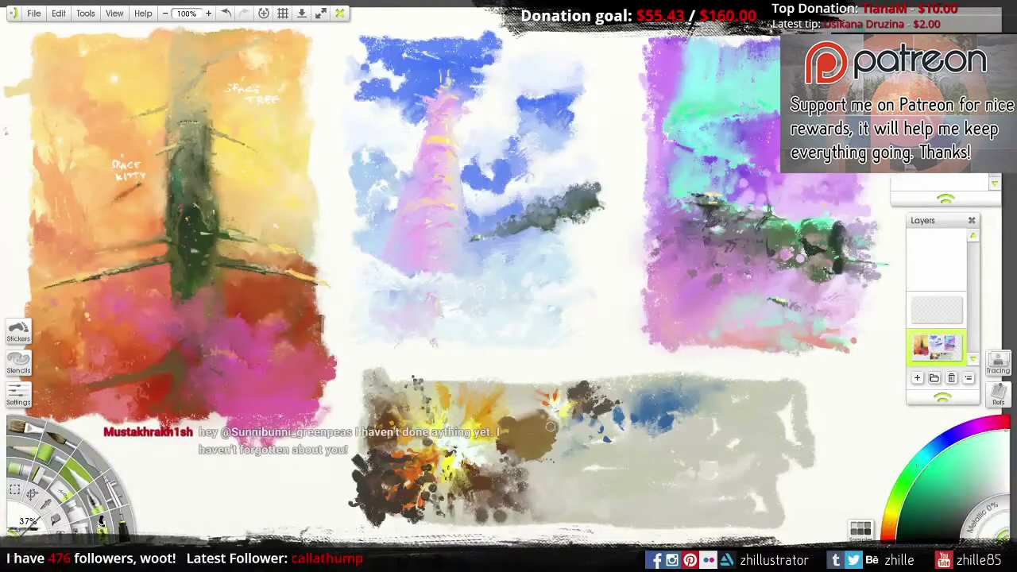
pyautogui.press(']')
pyautogui.press('[')
pyautogui.press('[')
pyautogui.press('[')
pyautogui.press('[')
pyautogui.press('[')
pyautogui.press('[')
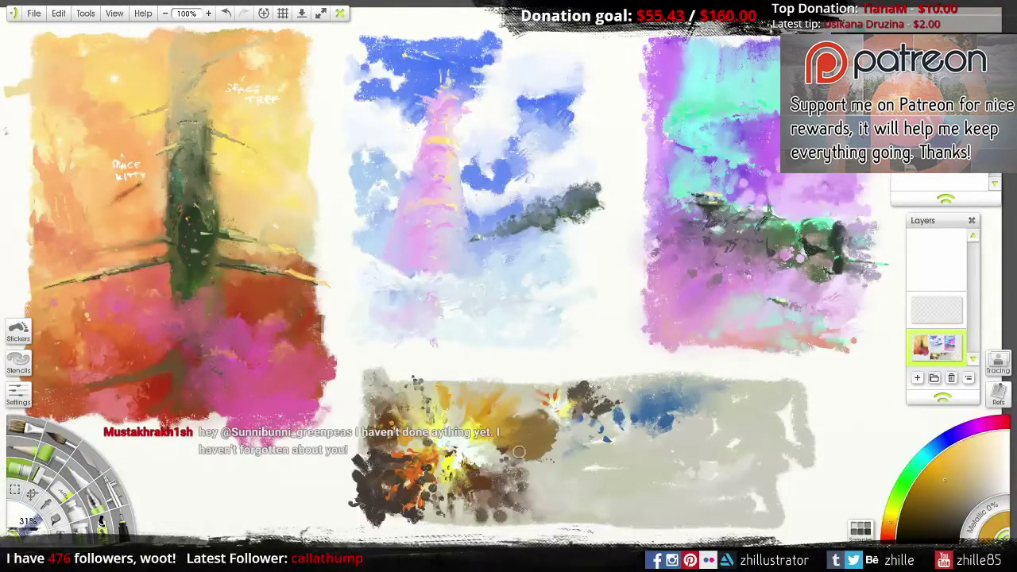
pyautogui.keyDown('alt'); pyautogui.click(508, 445); pyautogui.keyUp('alt')
pyautogui.moveTo(473, 420); pyautogui.dragTo(514, 389)
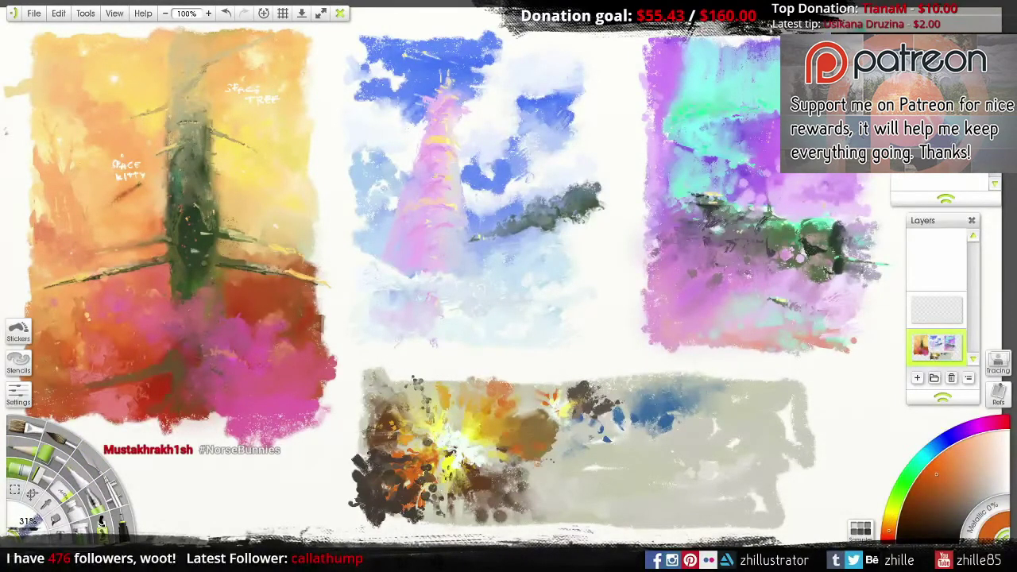
# Step: Darken the study's top and left edges with dark orange-brown strokes
pyautogui.keyDown('alt'); pyautogui.click(556, 447); pyautogui.keyUp('alt')
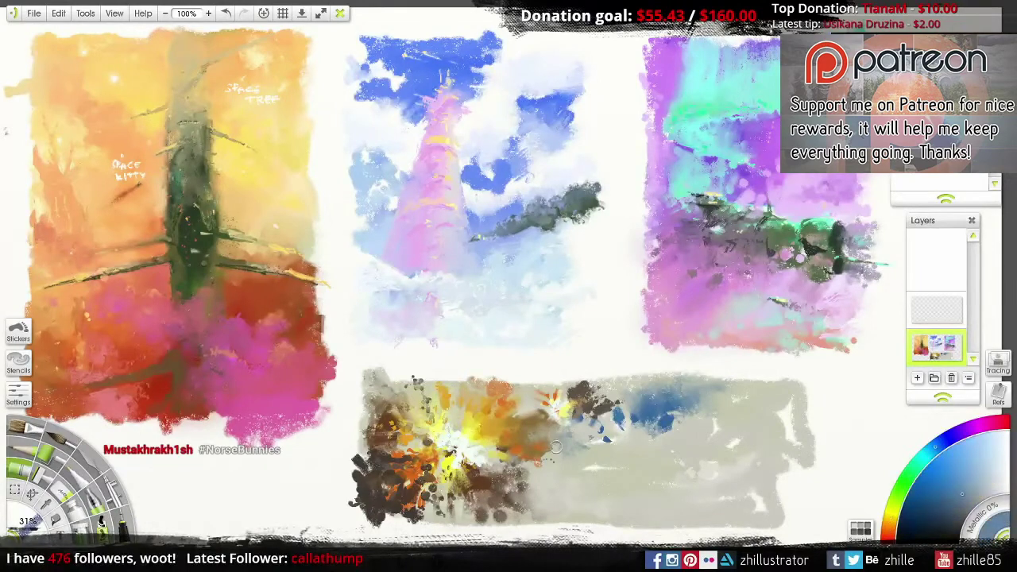
pyautogui.keyDown('alt'); pyautogui.click(556, 449); pyautogui.keyUp('alt')
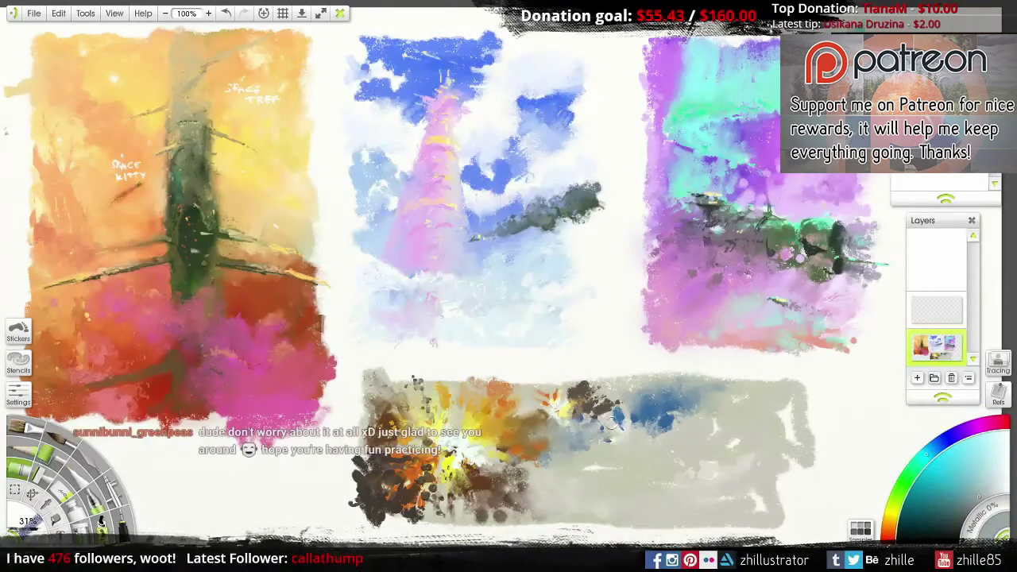
pyautogui.keyDown('alt'); pyautogui.click(538, 433); pyautogui.keyUp('alt')
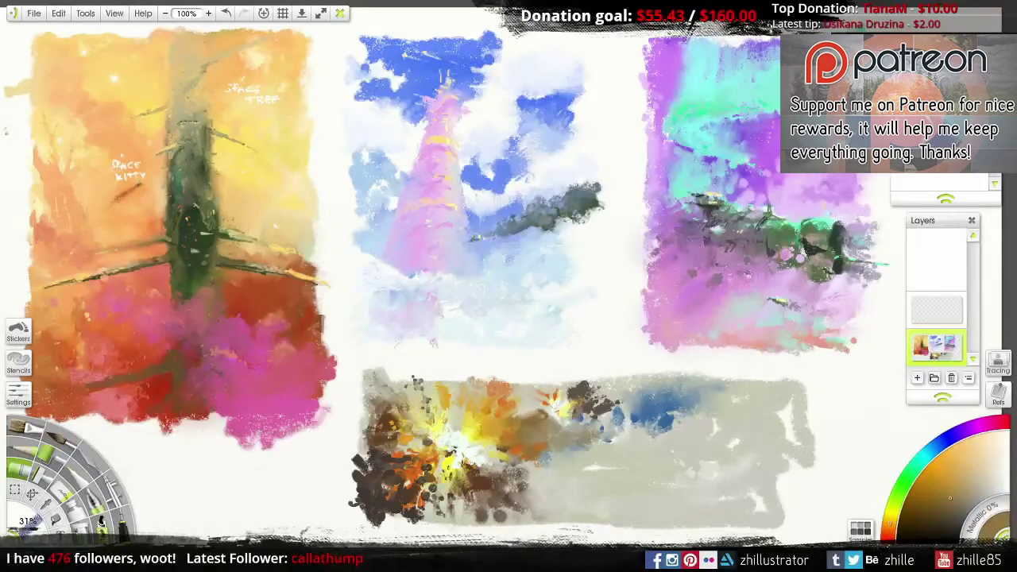
pyautogui.keyDown('alt'); pyautogui.click(587, 381); pyautogui.keyUp('alt')
pyautogui.moveTo(579, 383); pyautogui.dragTo(612, 375)
pyautogui.moveTo(374, 442)
pyautogui.mouseDown()
pyautogui.moveTo(497, 496)
pyautogui.moveTo(545, 514)
pyautogui.moveTo(483, 469)
pyautogui.mouseUp()
# Step: Add a small dark mark below the explosion, then rectangle-select the whole wide study
pyautogui.press('k')
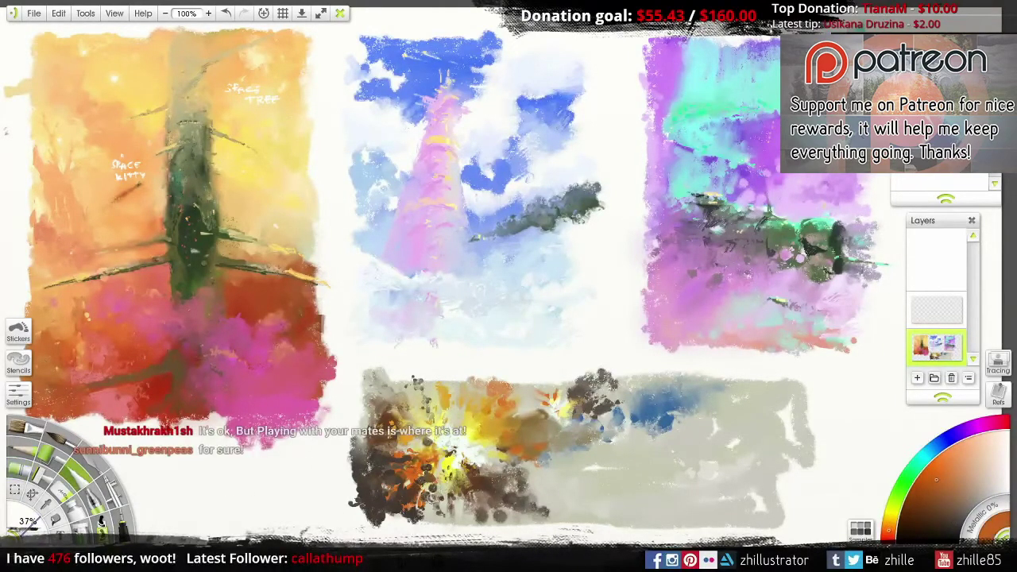
pyautogui.keyDown('alt'); pyautogui.click(421, 468); pyautogui.keyUp('alt')
pyautogui.moveTo(413, 462); pyautogui.dragTo(429, 473)
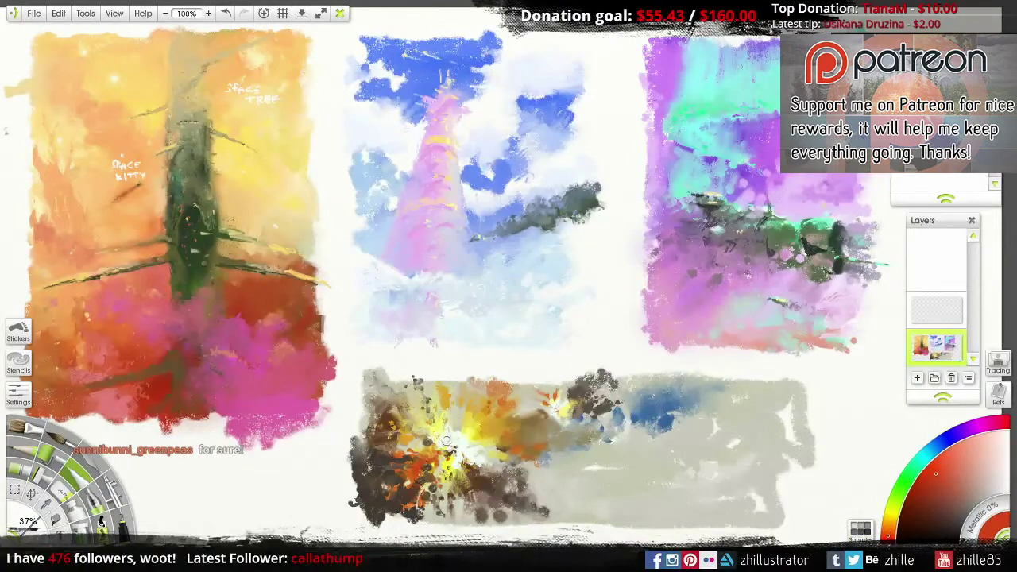
pyautogui.keyDown('alt'); pyautogui.click(546, 426); pyautogui.keyUp('alt')
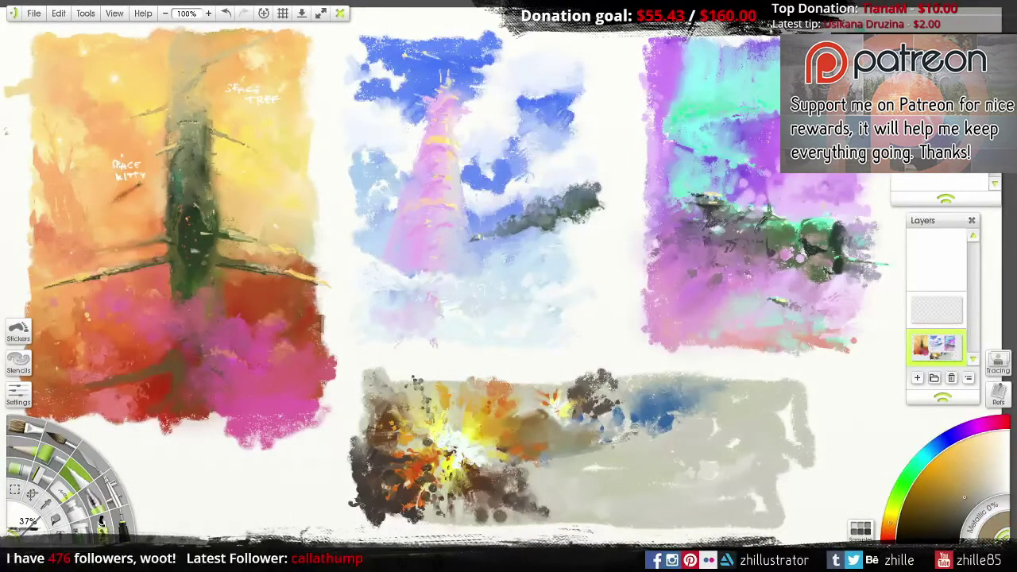
pyautogui.press('[')
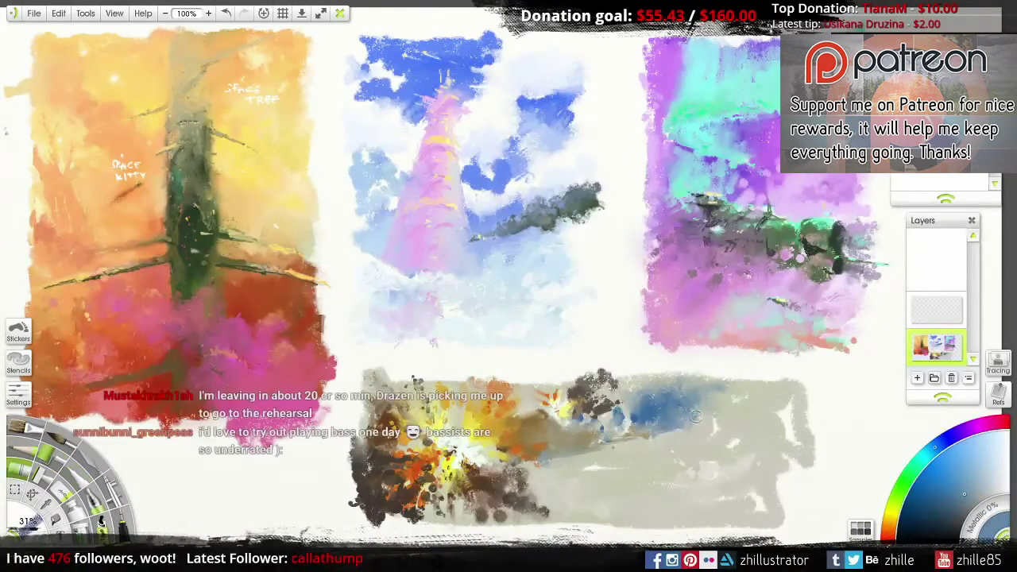
pyautogui.keyDown('alt'); pyautogui.click(637, 442); pyautogui.keyUp('alt')
pyautogui.press(']')
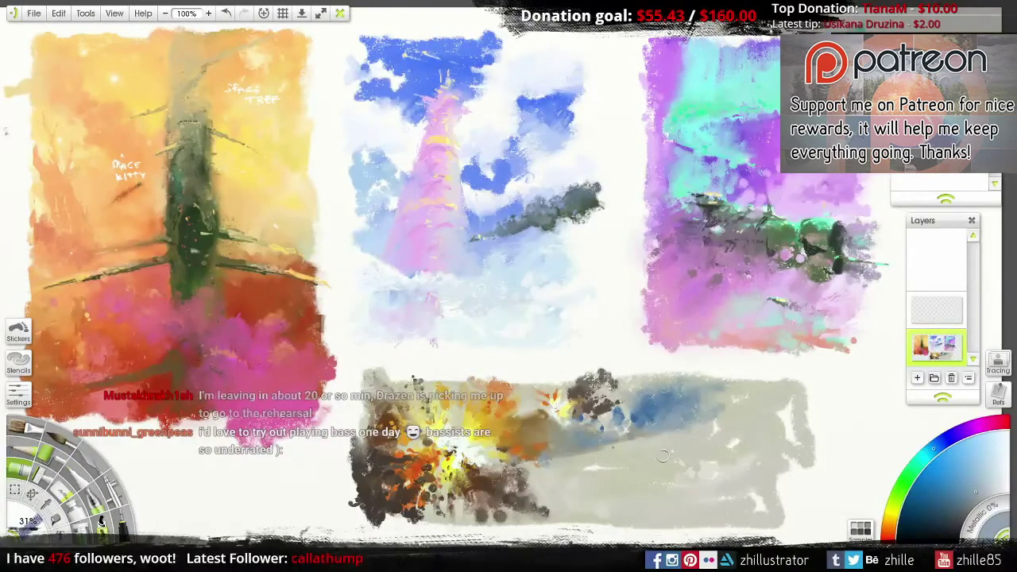
pyautogui.click(32, 493)
pyautogui.moveTo(348, 356)
pyautogui.mouseDown()
pyautogui.moveTo(707, 521)
pyautogui.moveTo(826, 529)
pyautogui.mouseUp()
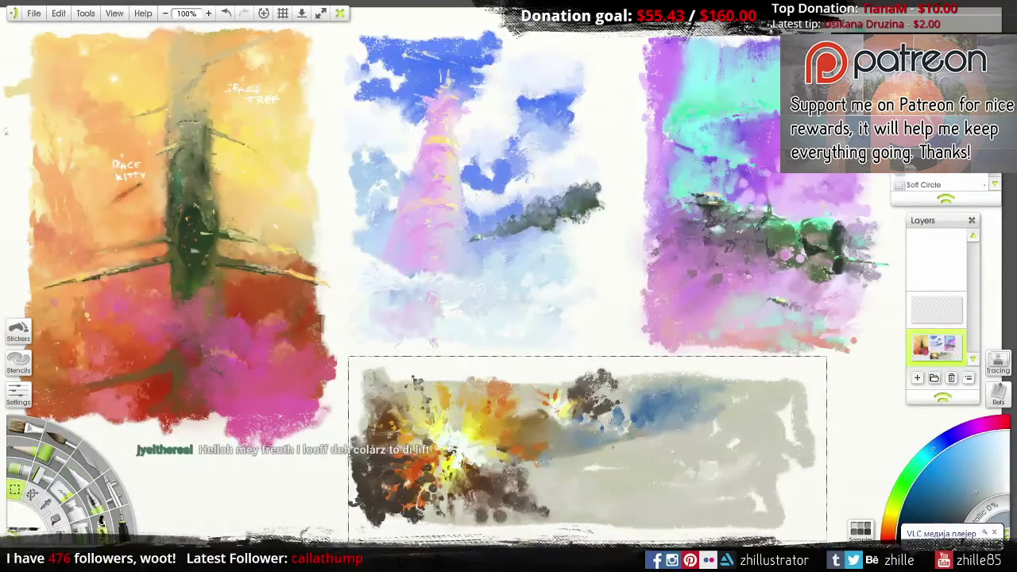
# Step: Move the explosion study about 100 px right and work dark spots into it
pyautogui.moveTo(654, 441)
pyautogui.mouseDown()
pyautogui.moveTo(734, 441)
pyautogui.moveTo(704, 432)
pyautogui.mouseUp()
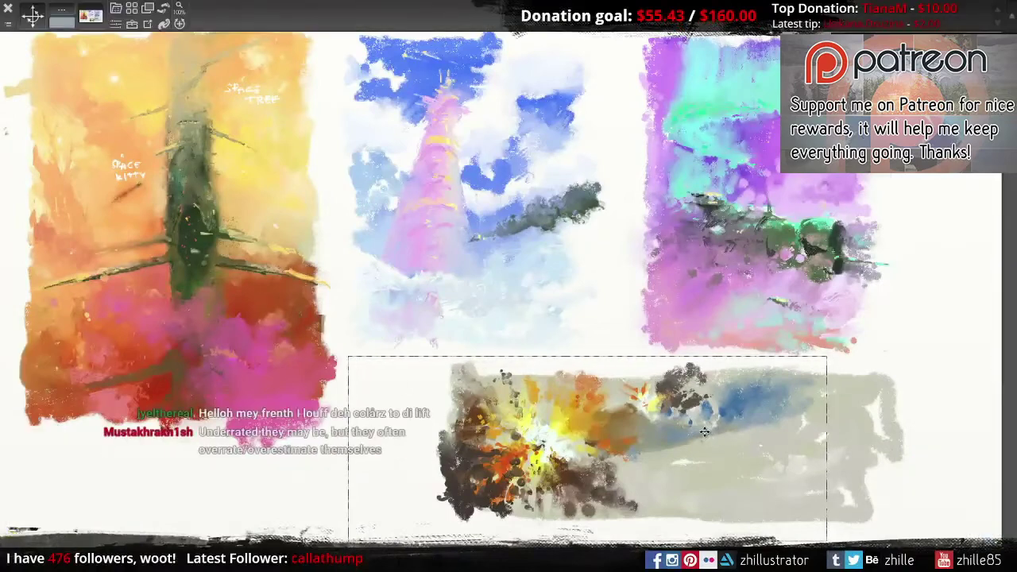
pyautogui.click(32, 16)
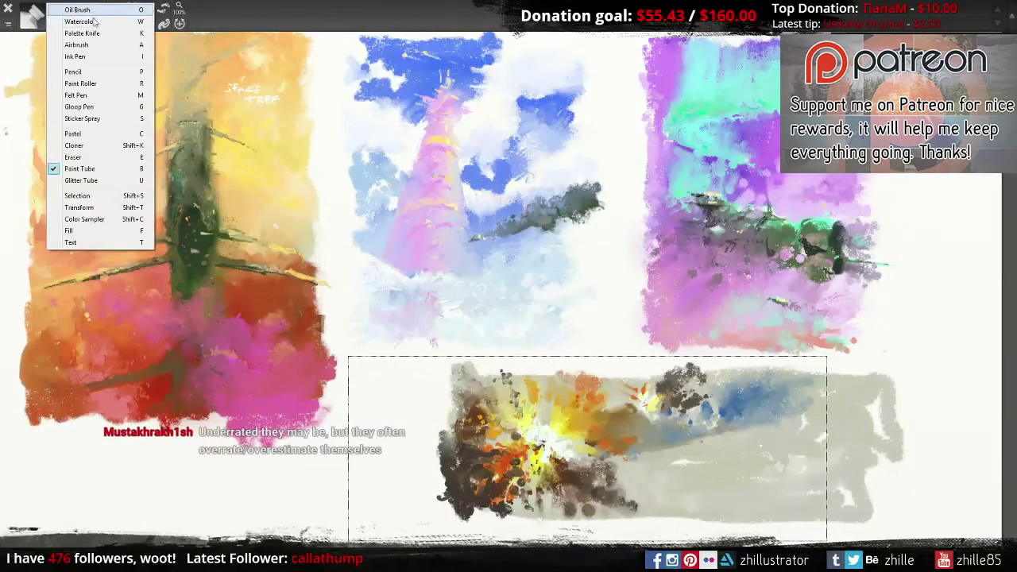
pyautogui.click(80, 157)
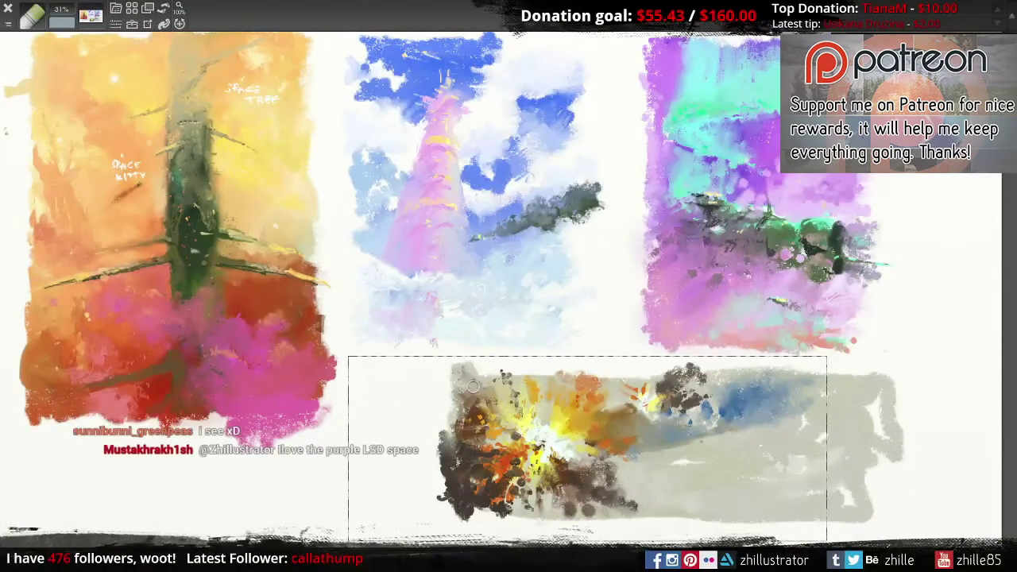
pyautogui.moveTo(731, 437); pyautogui.dragTo(740, 445)
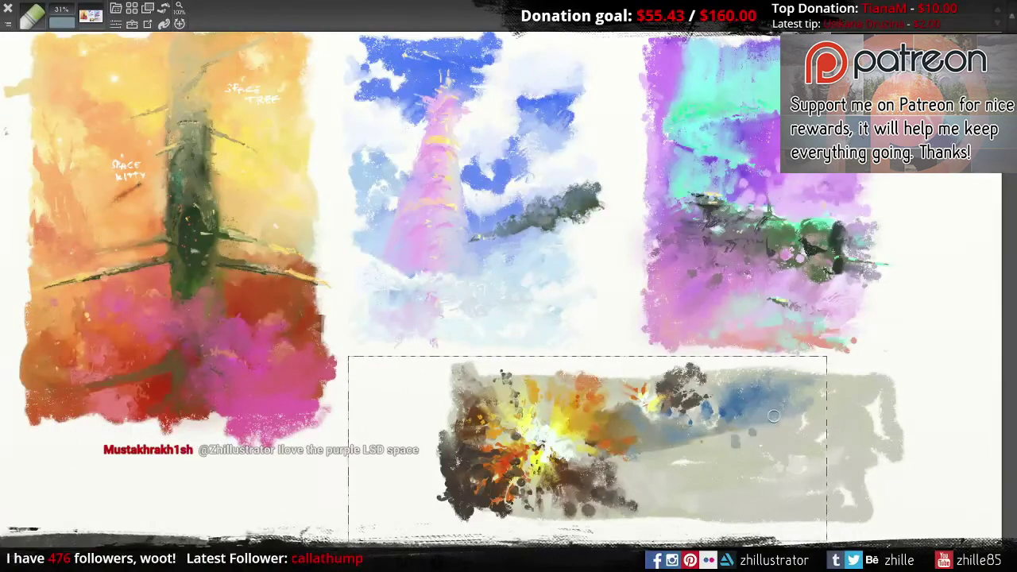
pyautogui.moveTo(766, 413); pyautogui.dragTo(783, 445)
# Step: Extend dark spatter and grey strokes down the study's left edge
pyautogui.moveTo(413, 441); pyautogui.dragTo(442, 489)
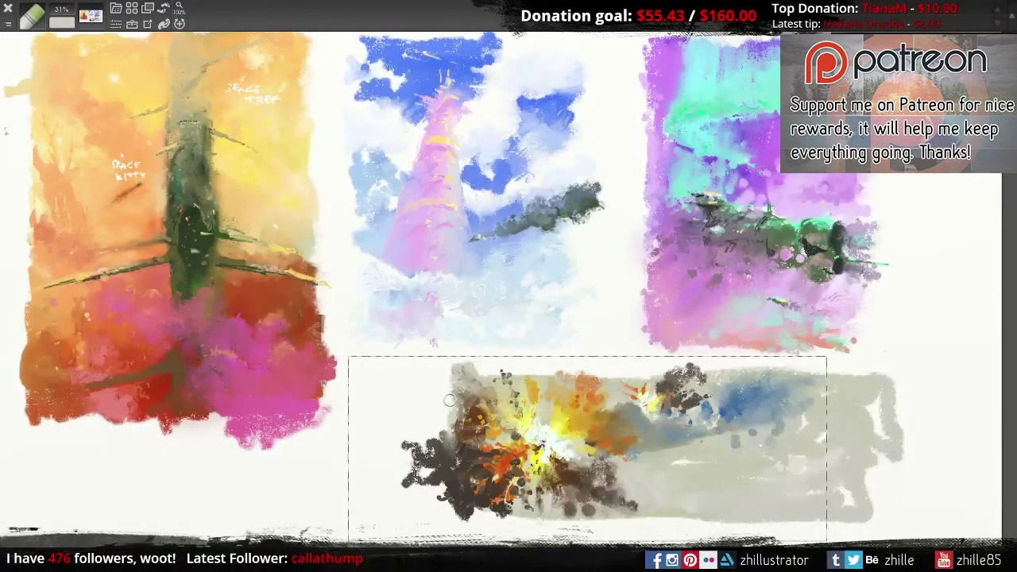
pyautogui.moveTo(444, 422)
pyautogui.mouseDown()
pyautogui.moveTo(429, 380)
pyautogui.moveTo(434, 473)
pyautogui.moveTo(472, 516)
pyautogui.mouseUp()
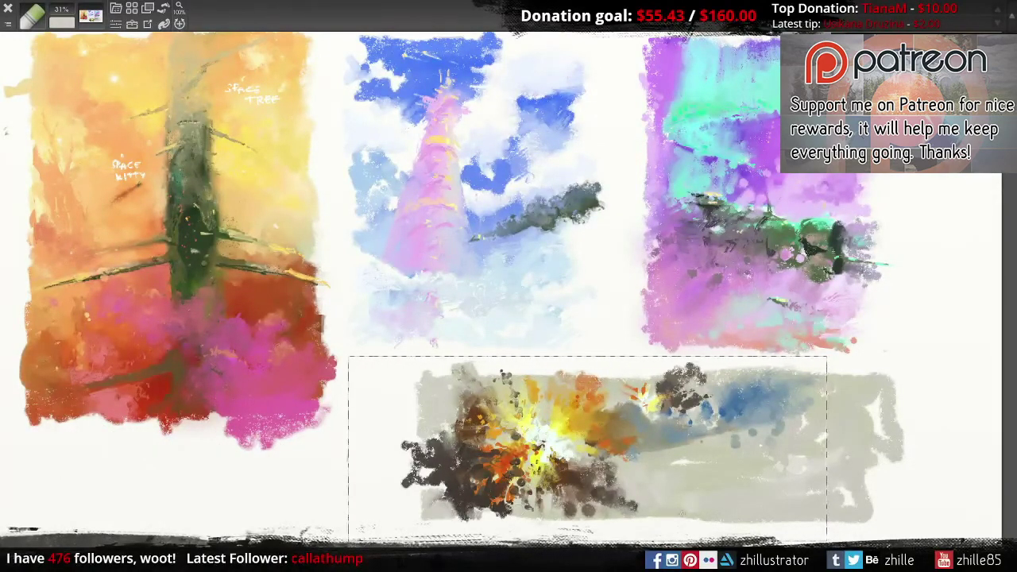
pyautogui.keyDown('alt'); pyautogui.click(423, 503); pyautogui.keyUp('alt')
pyautogui.moveTo(419, 436); pyautogui.dragTo(446, 428)
pyautogui.keyDown('alt'); pyautogui.click(446, 425); pyautogui.keyUp('alt')
# Step: Restore the interface panels, pick a more saturated orange, and deselect the study
pyautogui.press('Tab')
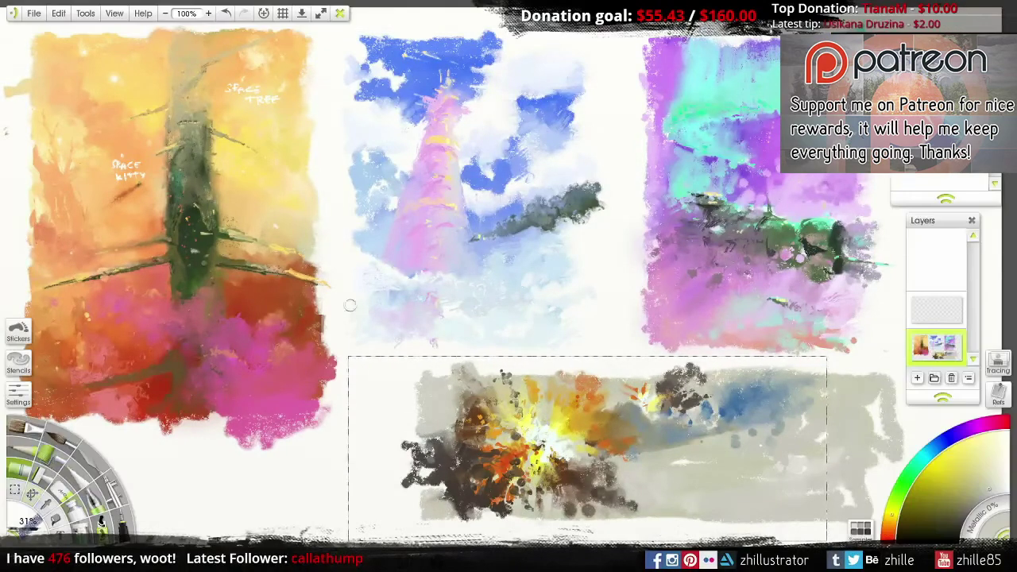
pyautogui.keyDown('alt'); pyautogui.click(635, 477); pyautogui.keyUp('alt')
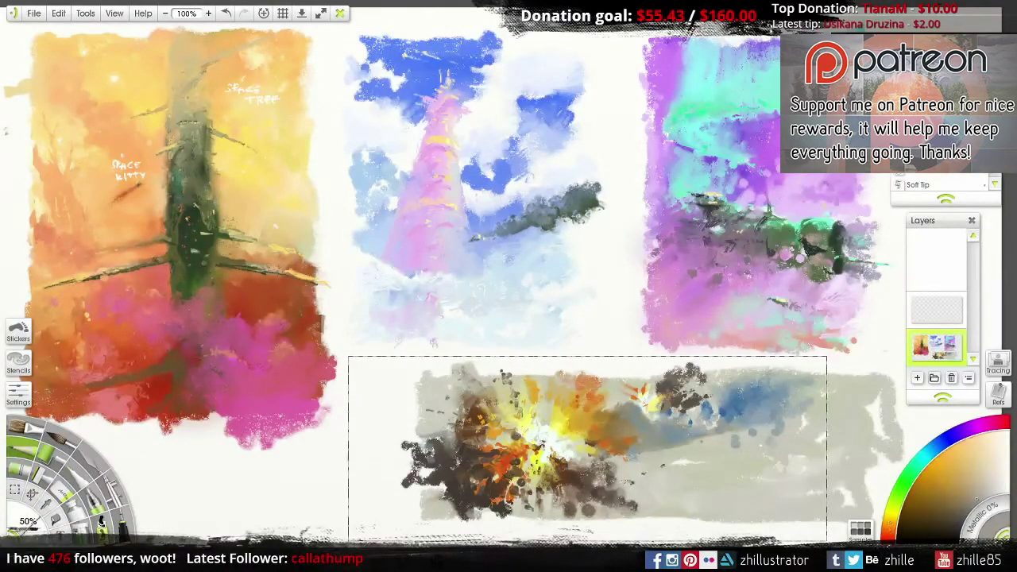
pyautogui.click(936, 477)
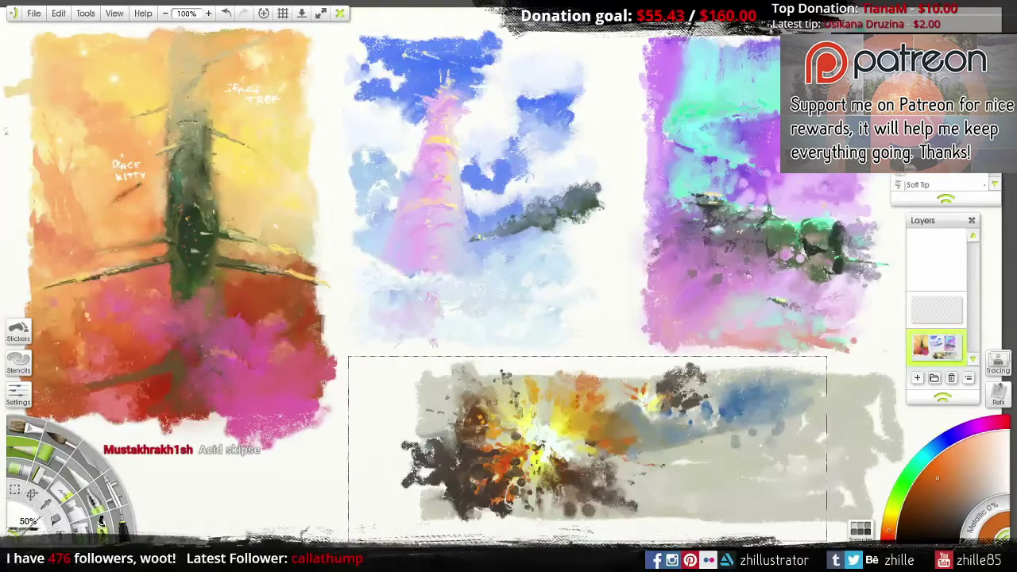
pyautogui.hotkey('ctrl', 'd')
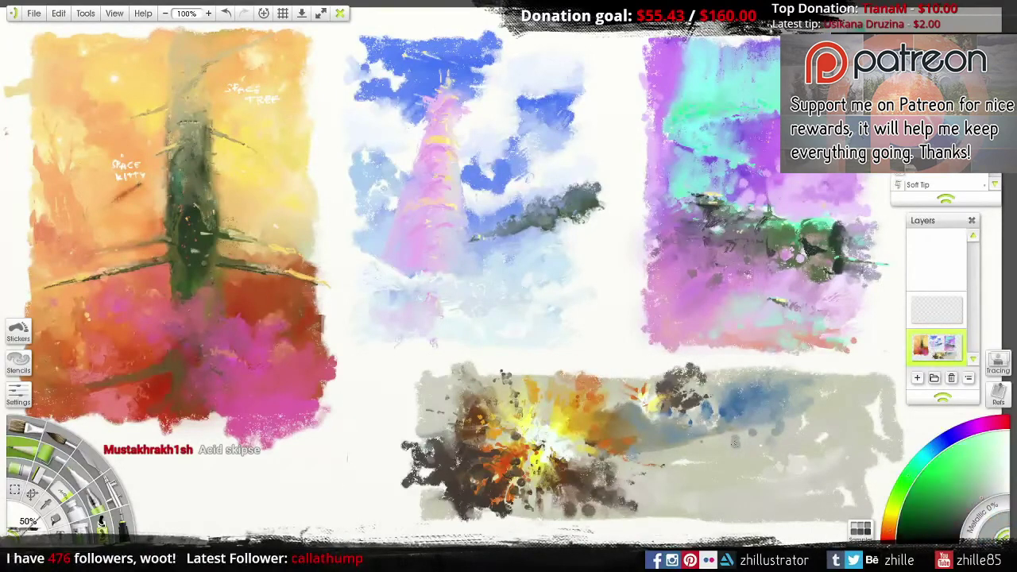
# Step: With a smaller square-tipped brush, paint grey over the explosion thumbnail's upper-left edge
pyautogui.keyDown('alt'); pyautogui.click(741, 437); pyautogui.keyUp('alt')
pyautogui.keyDown('alt'); pyautogui.click(745, 401); pyautogui.keyUp('alt')
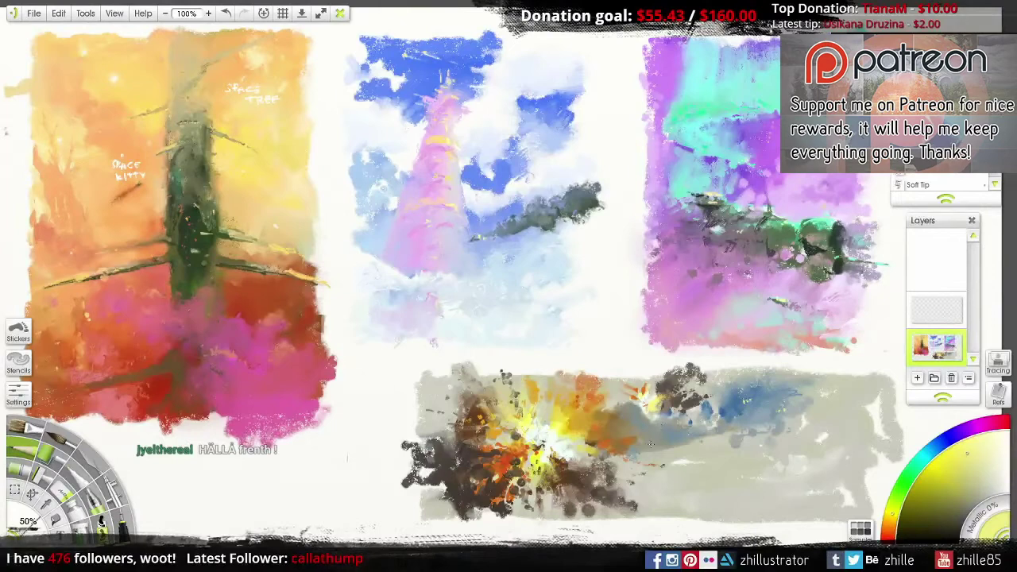
pyautogui.press('o')
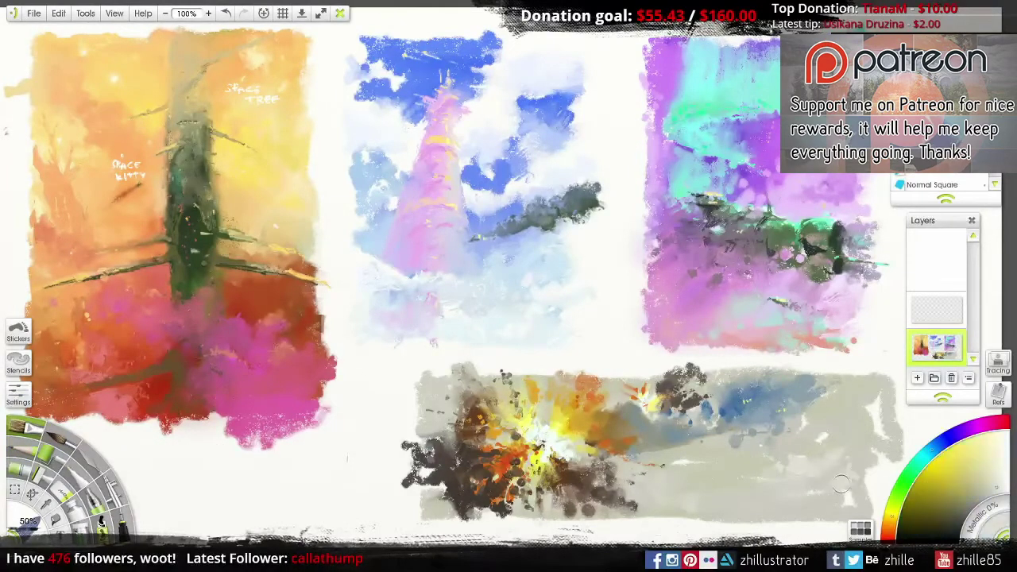
pyautogui.press('[')
pyautogui.press('[')
pyautogui.press('[')
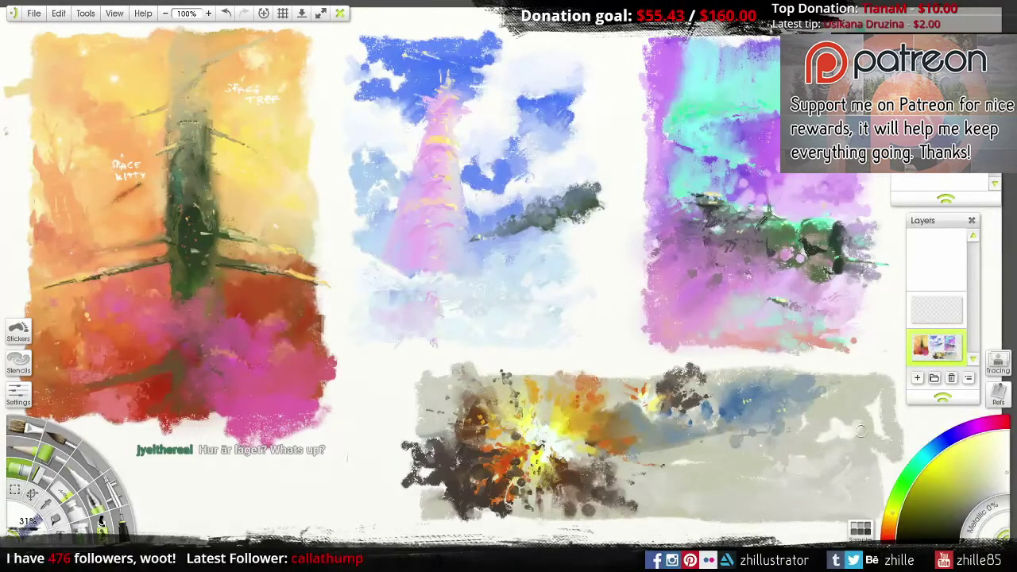
pyautogui.press('[')
pyautogui.press('[')
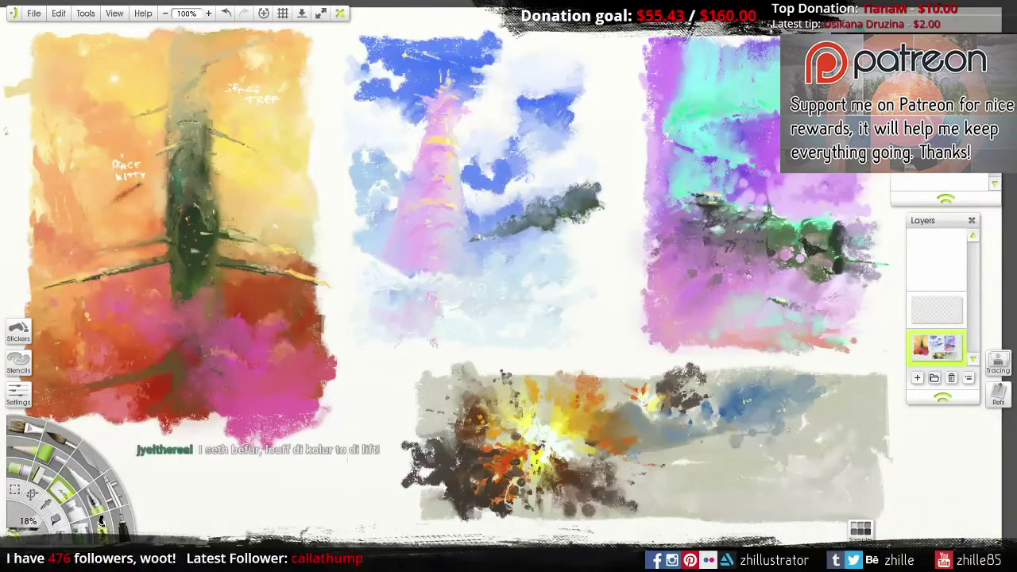
pyautogui.press(']')
pyautogui.press(']')
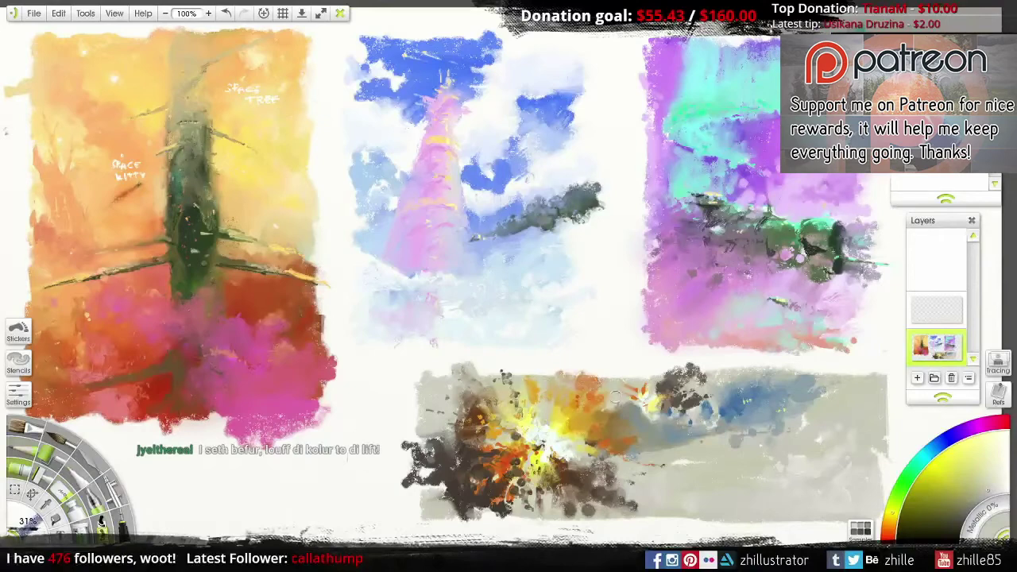
pyautogui.keyDown('alt'); pyautogui.click(445, 398); pyautogui.keyUp('alt')
pyautogui.moveTo(401, 393)
pyautogui.mouseDown()
pyautogui.moveTo(429, 382)
pyautogui.moveTo(453, 388)
pyautogui.moveTo(470, 373)
pyautogui.mouseUp()
# Step: Sweep grey and darker greenish grey across the thumbnail's lower-right area
pyautogui.moveTo(719, 505); pyautogui.dragTo(852, 469)
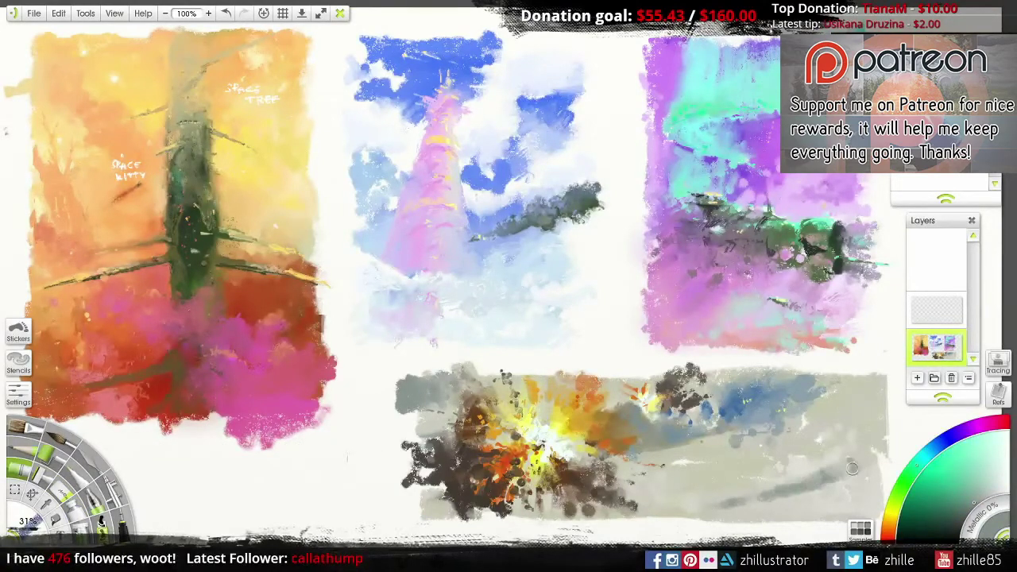
pyautogui.keyDown('alt'); pyautogui.click(768, 502); pyautogui.keyUp('alt')
pyautogui.keyDown('alt'); pyautogui.click(789, 487); pyautogui.keyUp('alt')
pyautogui.moveTo(815, 491); pyautogui.dragTo(887, 451)
# Step: Paint pale green streaks across the lower-right grey with the Soft Tip brush
pyautogui.hotkey('ctrl', '1')
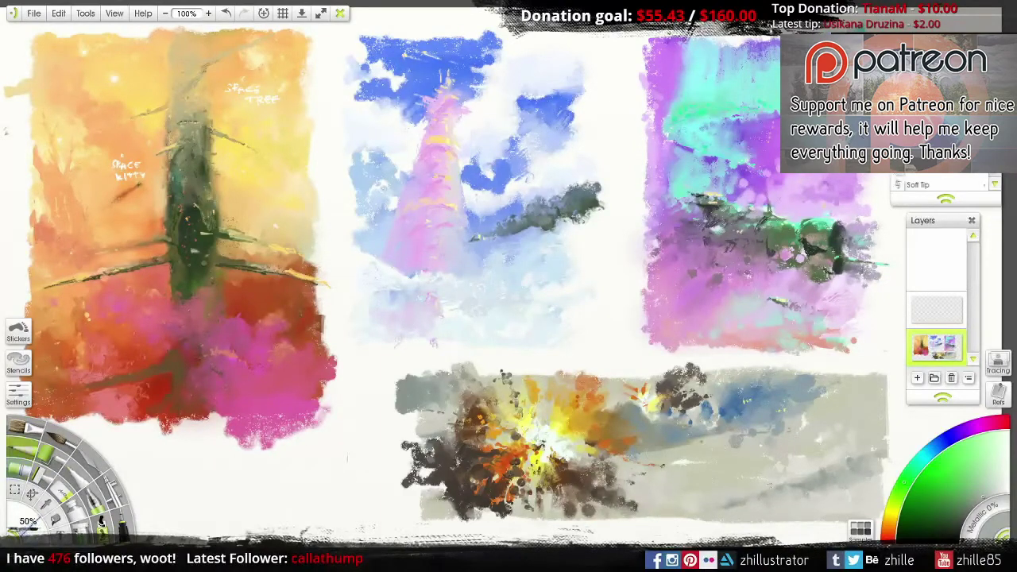
pyautogui.click(973, 443)
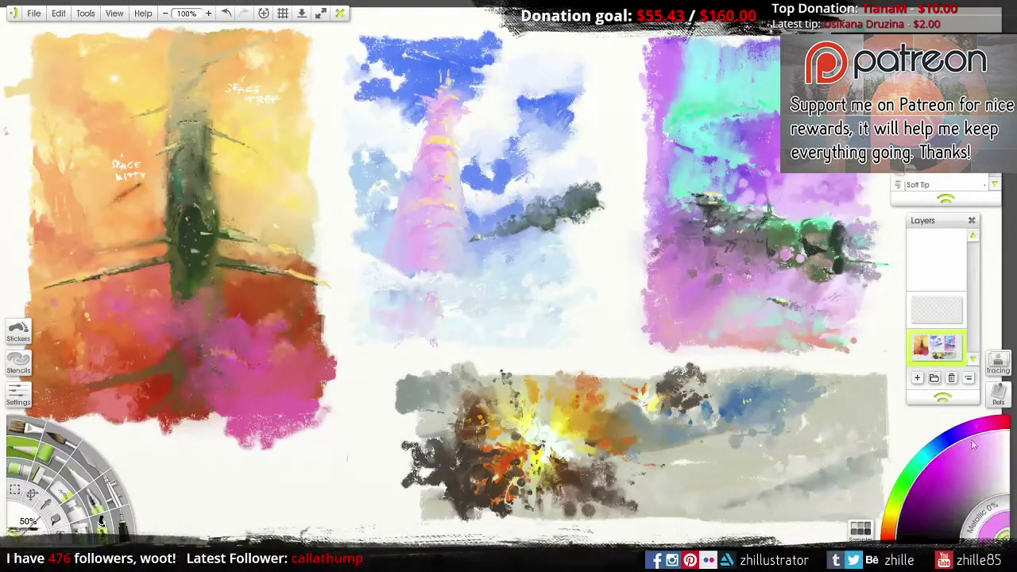
pyautogui.keyDown('alt'); pyautogui.click(835, 480); pyautogui.keyUp('alt')
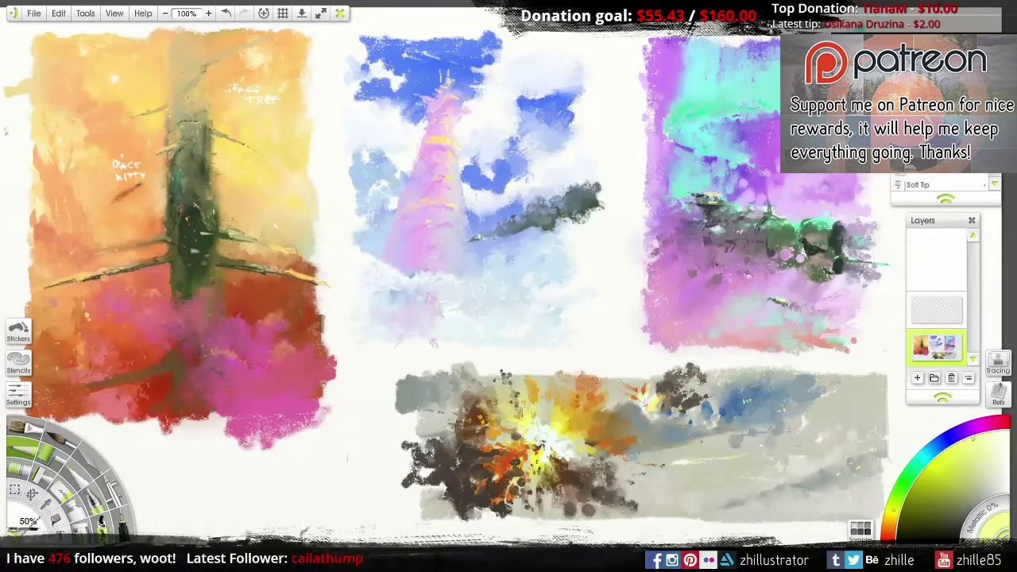
pyautogui.moveTo(658, 430)
pyautogui.mouseDown()
pyautogui.moveTo(682, 438)
pyautogui.moveTo(794, 402)
pyautogui.mouseUp()
pyautogui.click(976, 477)
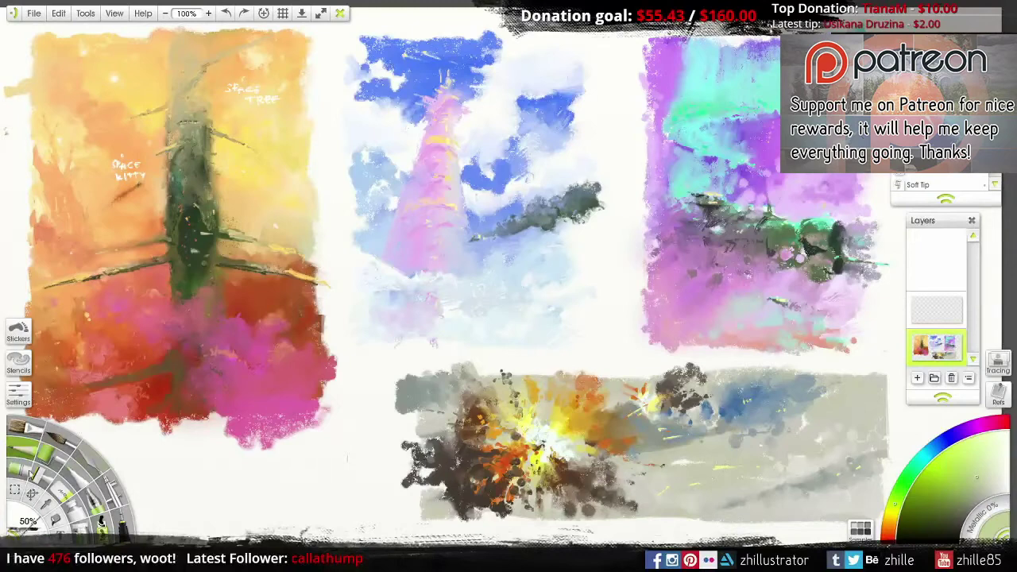
# Step: Dab dark marks near the blast's centre and sample warm oranges and yellows from the explosion
pyautogui.press('[')
pyautogui.keyDown('alt'); pyautogui.click(481, 402); pyautogui.keyUp('alt')
pyautogui.moveTo(483, 403)
pyautogui.mouseDown()
pyautogui.moveTo(491, 394)
pyautogui.moveTo(471, 382)
pyautogui.mouseUp()
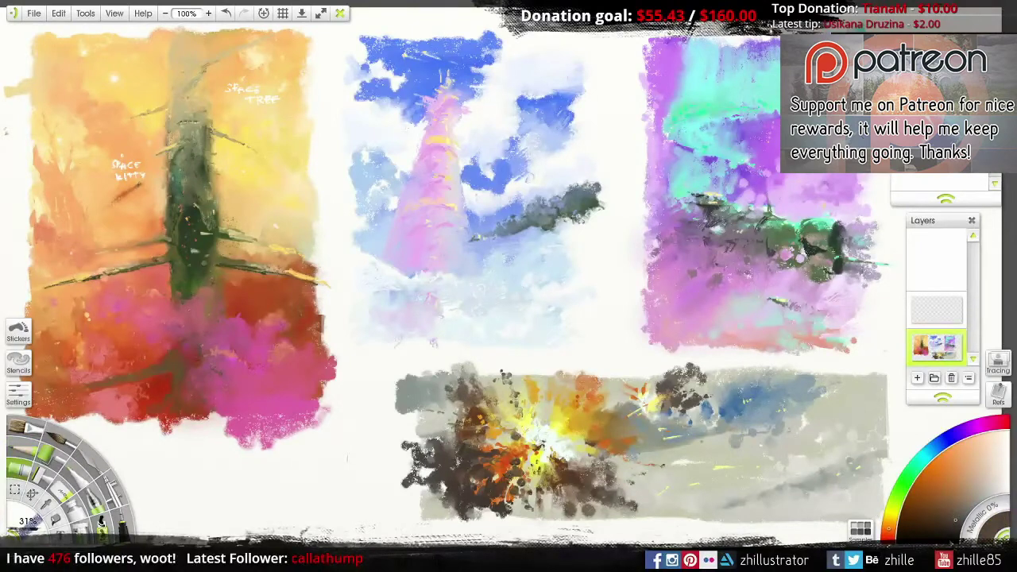
pyautogui.keyDown('alt'); pyautogui.click(437, 491); pyautogui.keyUp('alt')
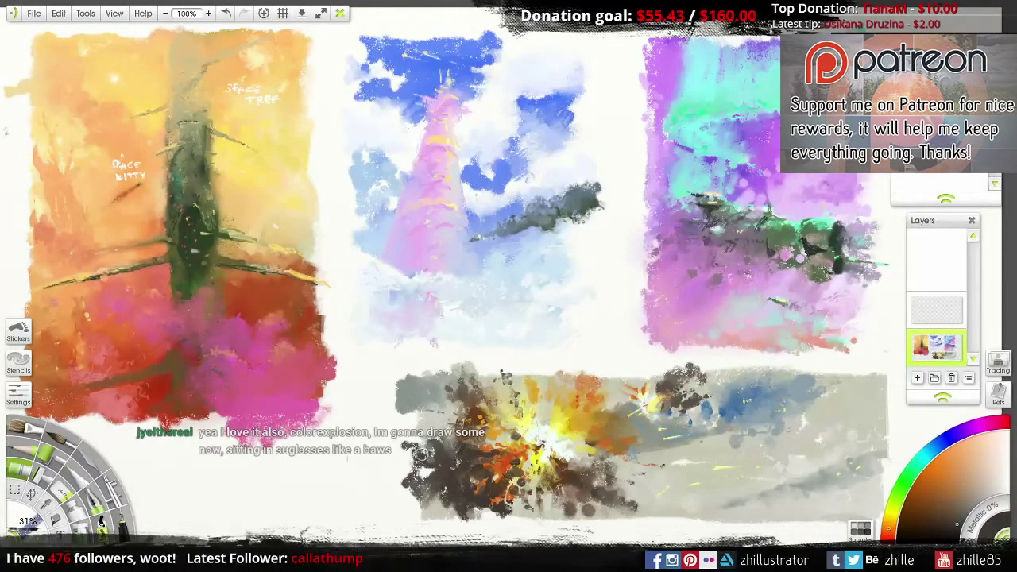
pyautogui.keyDown('alt'); pyautogui.click(604, 409); pyautogui.keyUp('alt')
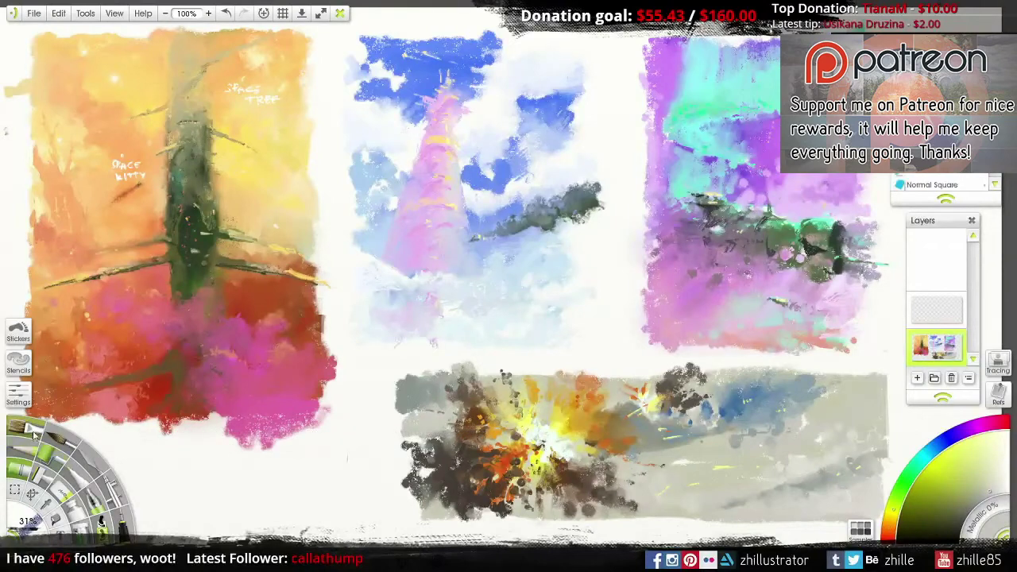
pyautogui.press(']')
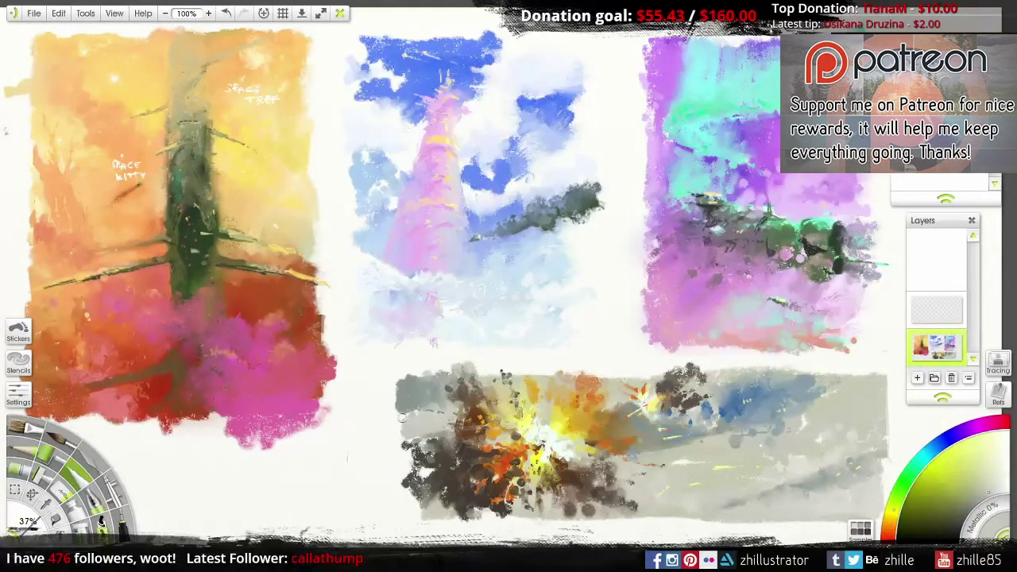
pyautogui.keyDown('alt'); pyautogui.click(602, 415); pyautogui.keyUp('alt')
pyautogui.keyDown('alt'); pyautogui.click(597, 408); pyautogui.keyUp('alt')
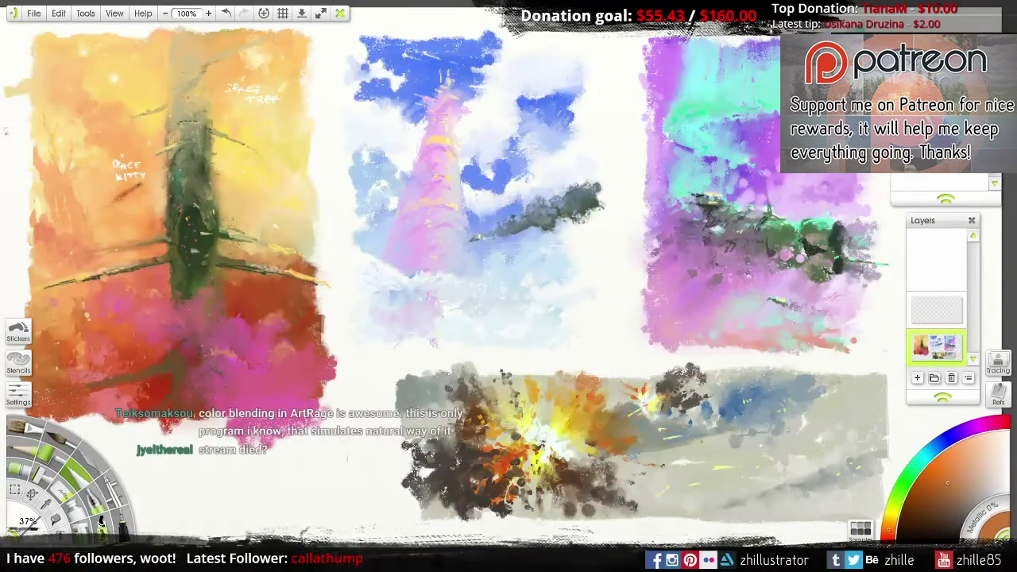
# Step: Add short dark orange-brown strokes right of the blast and small dark dabs above it
pyautogui.press(']')
pyautogui.press(']')
pyautogui.keyDown('alt'); pyautogui.click(506, 434); pyautogui.keyUp('alt')
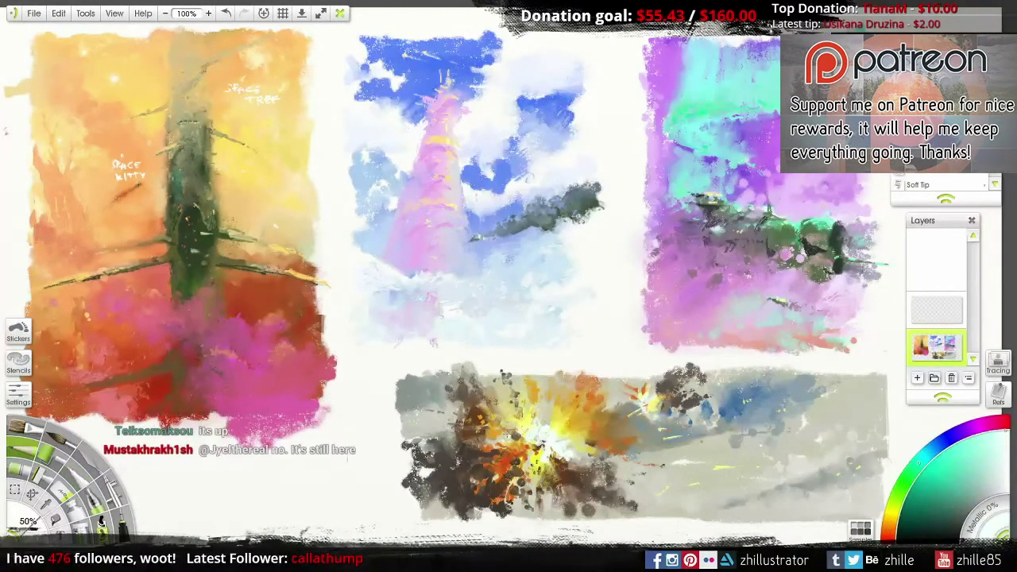
pyautogui.keyDown('alt'); pyautogui.click(576, 468); pyautogui.keyUp('alt')
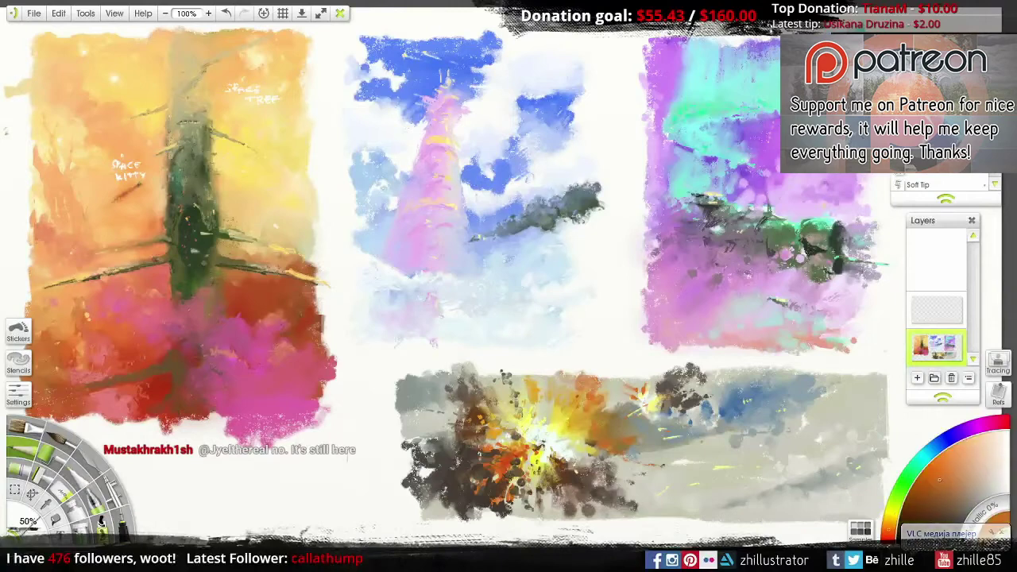
pyautogui.keyDown('alt'); pyautogui.click(570, 450); pyautogui.keyUp('alt')
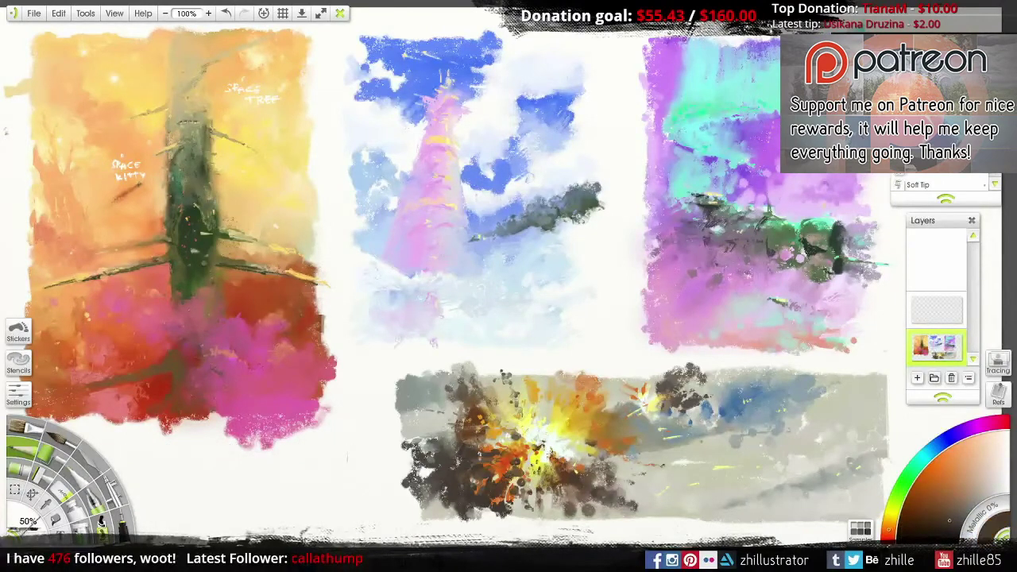
pyautogui.moveTo(567, 438)
pyautogui.mouseDown()
pyautogui.moveTo(583, 408)
pyautogui.moveTo(545, 430)
pyautogui.mouseUp()
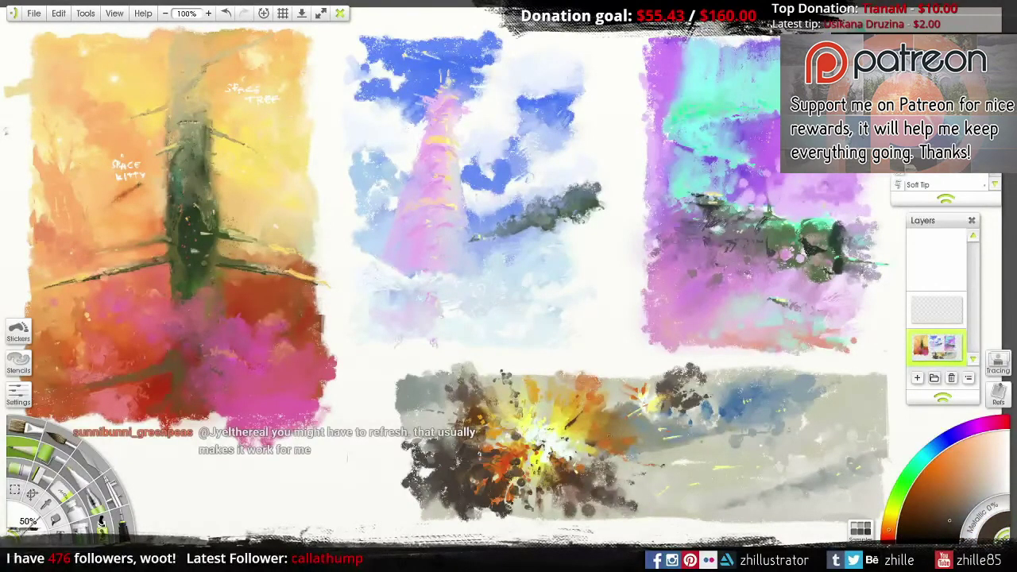
pyautogui.keyDown('alt'); pyautogui.click(484, 380); pyautogui.keyUp('alt')
pyautogui.moveTo(481, 379); pyautogui.dragTo(507, 386)
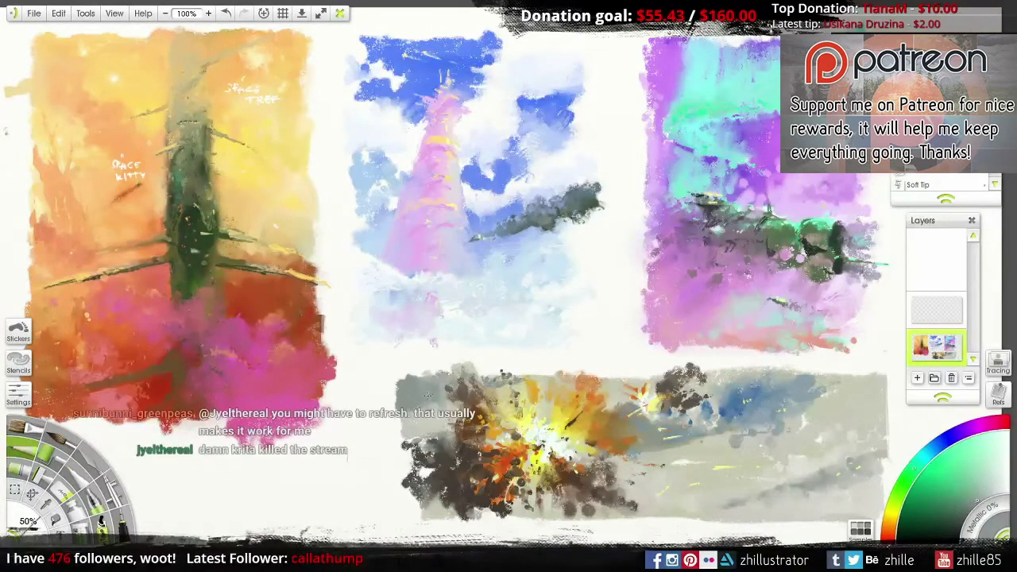
# Step: Sample the blue-grey and blend the thumbnail's lower-left area with the Hard Wet Blender
pyautogui.keyDown('alt'); pyautogui.click(865, 445); pyautogui.keyUp('alt')
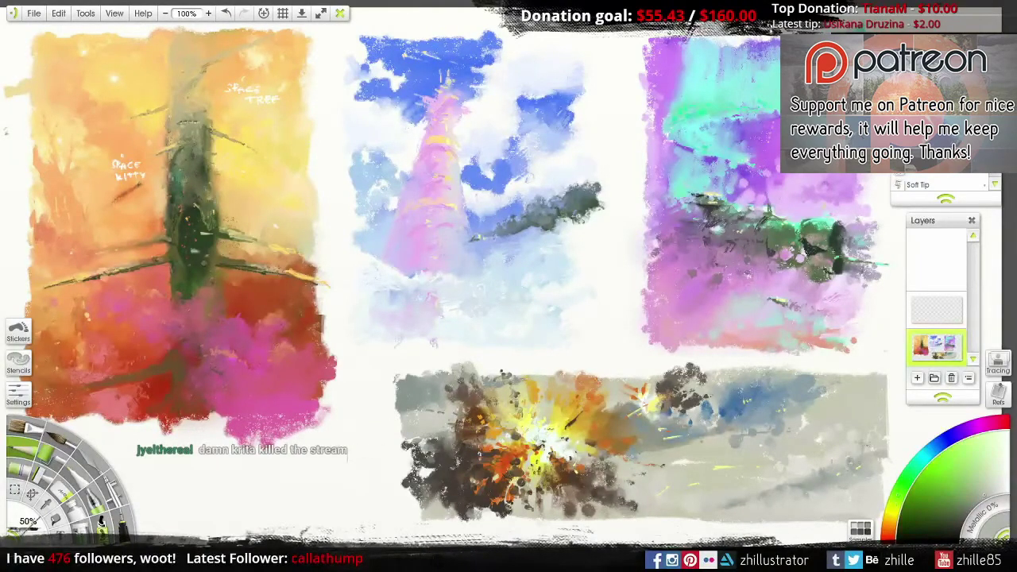
pyautogui.keyDown('alt'); pyautogui.click(867, 449); pyautogui.keyUp('alt')
pyautogui.keyDown('alt'); pyautogui.click(874, 461); pyautogui.keyUp('alt')
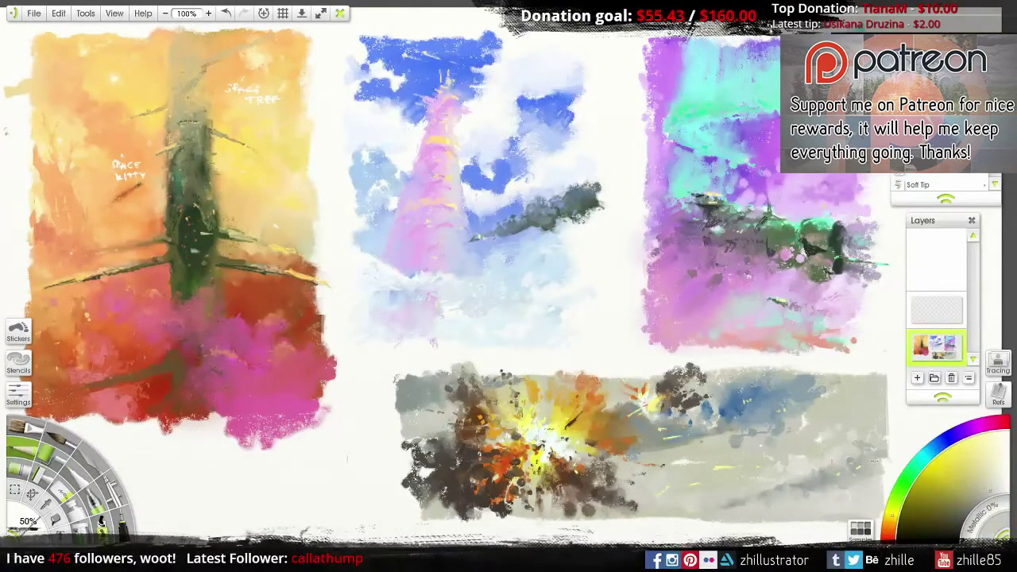
pyautogui.keyDown('alt'); pyautogui.click(819, 405); pyautogui.keyUp('alt')
pyautogui.keyDown('alt'); pyautogui.click(769, 409); pyautogui.keyUp('alt')
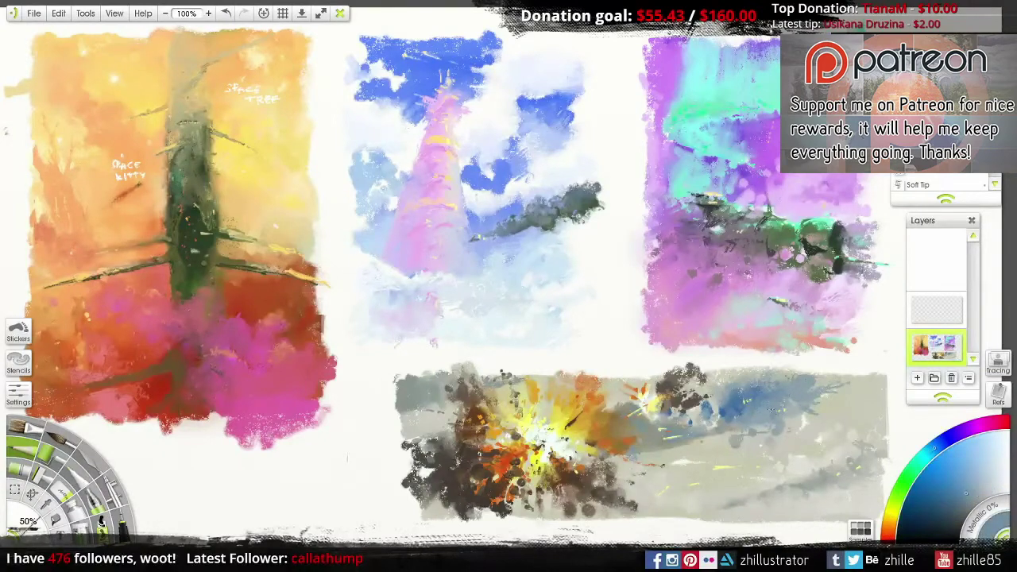
pyautogui.click(91, 467)
pyautogui.moveTo(409, 464)
pyautogui.mouseDown()
pyautogui.moveTo(441, 506)
pyautogui.moveTo(477, 451)
pyautogui.moveTo(474, 494)
pyautogui.moveTo(487, 516)
pyautogui.moveTo(596, 512)
pyautogui.mouseUp()
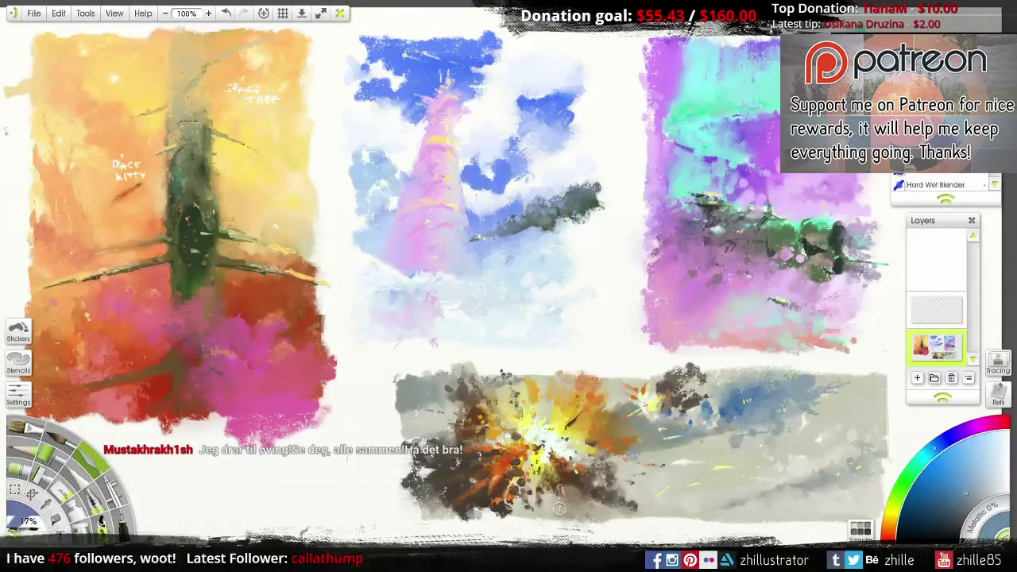
# Step: Blend dark strokes along the thumbnail's top, then pick bright yellow for thin streaks
pyautogui.keyDown('alt'); pyautogui.click(451, 490); pyautogui.keyUp('alt')
pyautogui.keyDown('alt'); pyautogui.click(560, 423); pyautogui.keyUp('alt')
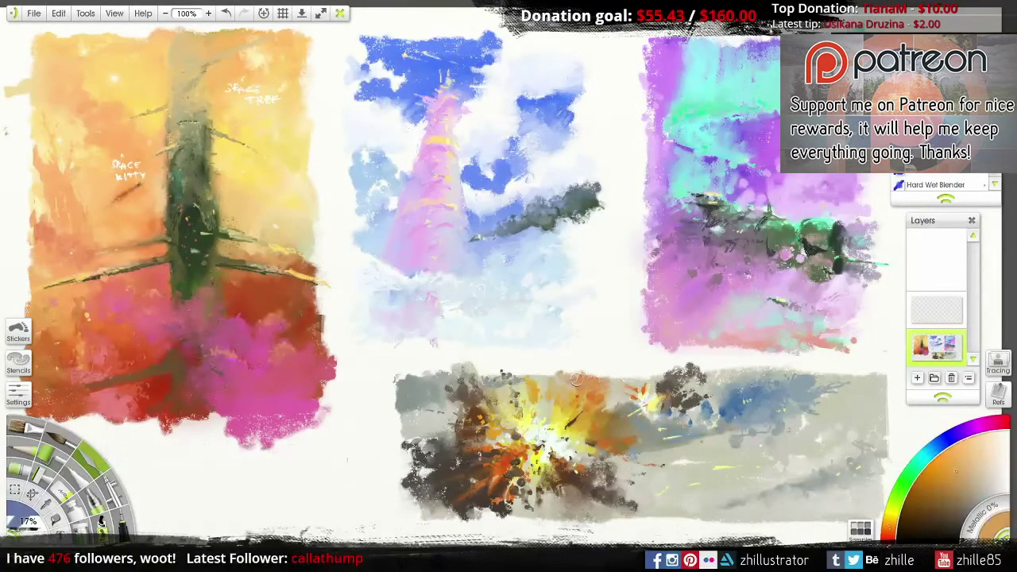
pyautogui.moveTo(688, 374)
pyautogui.mouseDown()
pyautogui.moveTo(706, 406)
pyautogui.moveTo(697, 398)
pyautogui.moveTo(724, 382)
pyautogui.moveTo(681, 377)
pyautogui.moveTo(715, 392)
pyautogui.moveTo(699, 401)
pyautogui.moveTo(749, 377)
pyautogui.moveTo(659, 439)
pyautogui.mouseUp()
pyautogui.press('[')
pyautogui.press('[')
pyautogui.press('[')
pyautogui.keyDown('alt'); pyautogui.click(694, 450); pyautogui.keyUp('alt')
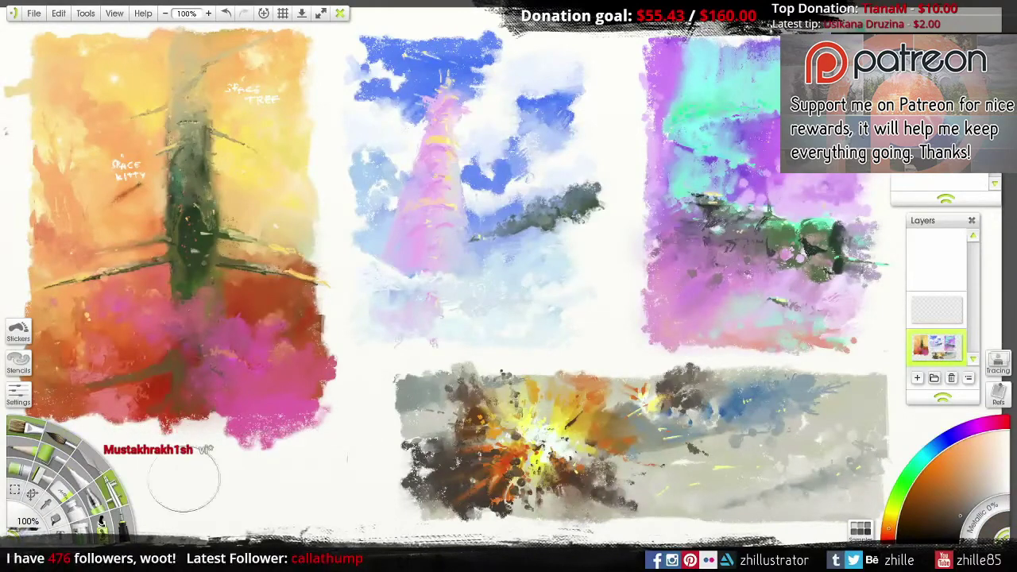
pyautogui.keyDown('alt'); pyautogui.click(536, 486); pyautogui.keyUp('alt')
pyautogui.keyDown('alt'); pyautogui.click(699, 450); pyautogui.keyUp('alt')
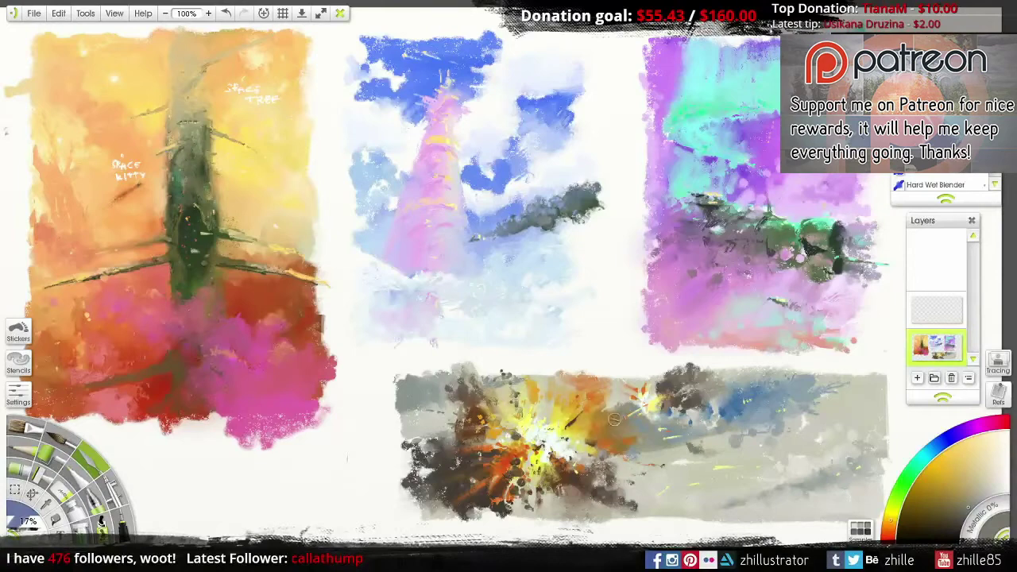
pyautogui.keyDown('alt'); pyautogui.click(503, 418); pyautogui.keyUp('alt')
pyautogui.keyDown('alt'); pyautogui.click(695, 449); pyautogui.keyUp('alt')
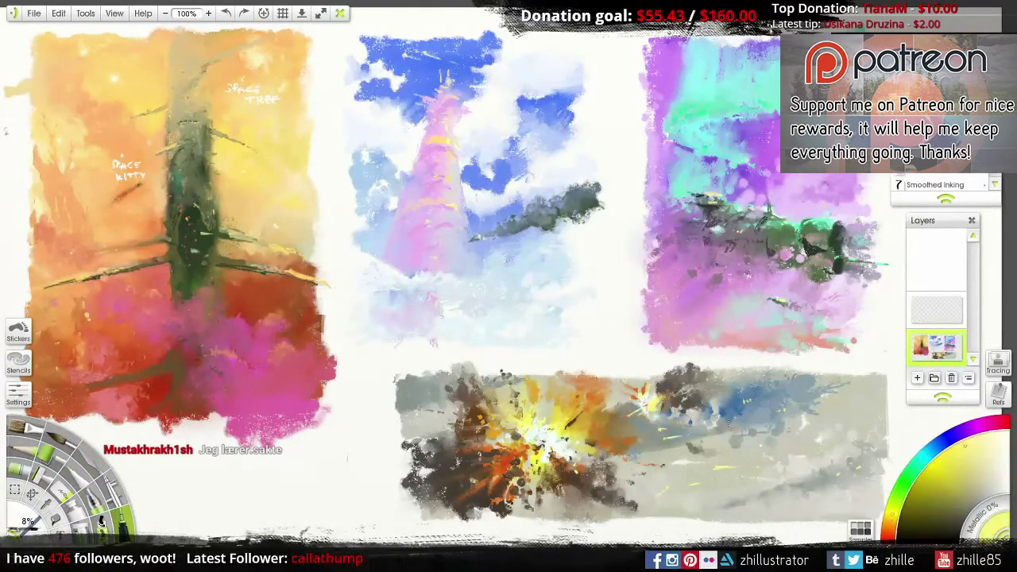
pyautogui.press('[')
pyautogui.moveTo(404, 434); pyautogui.dragTo(433, 375)
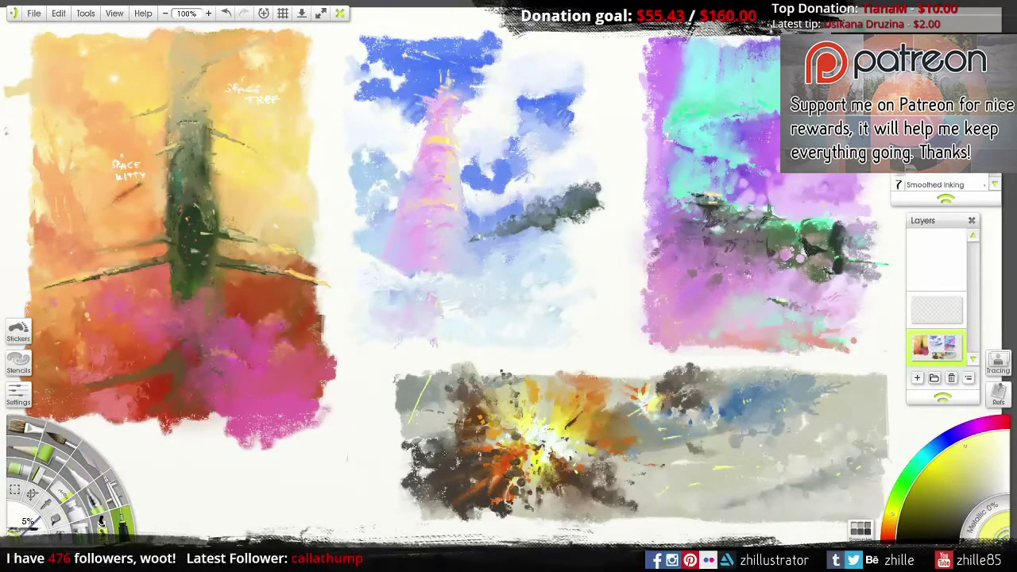
pyautogui.keyDown('alt'); pyautogui.click(429, 402); pyautogui.keyUp('alt')
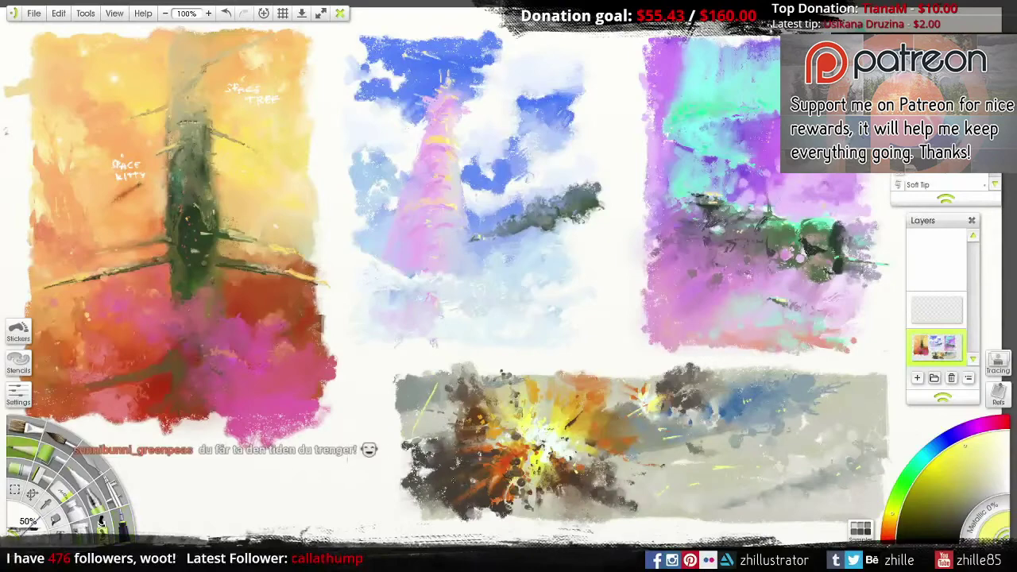
pyautogui.moveTo(419, 507); pyautogui.dragTo(437, 479)
pyautogui.click(944, 441)
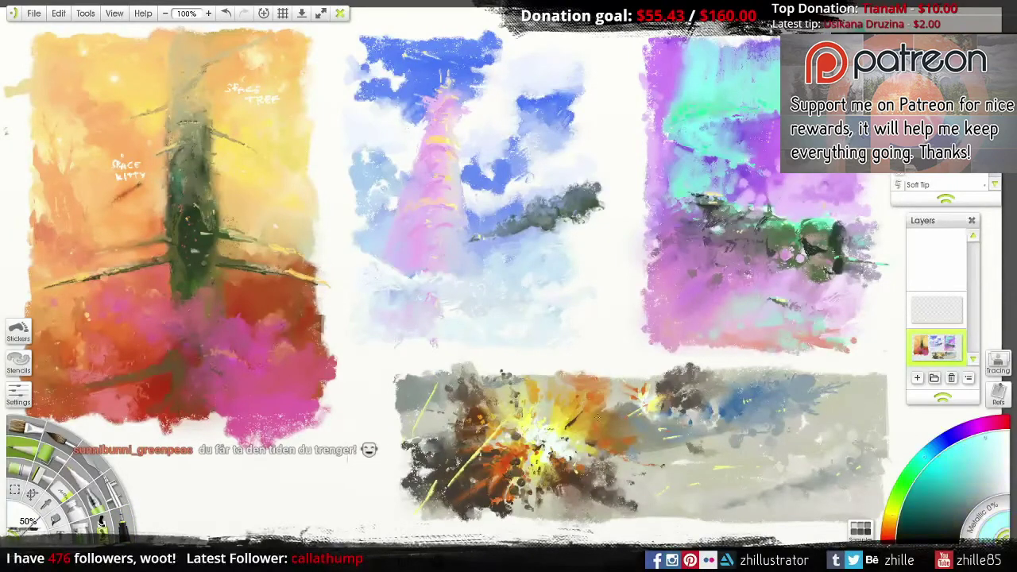
pyautogui.click(998, 436)
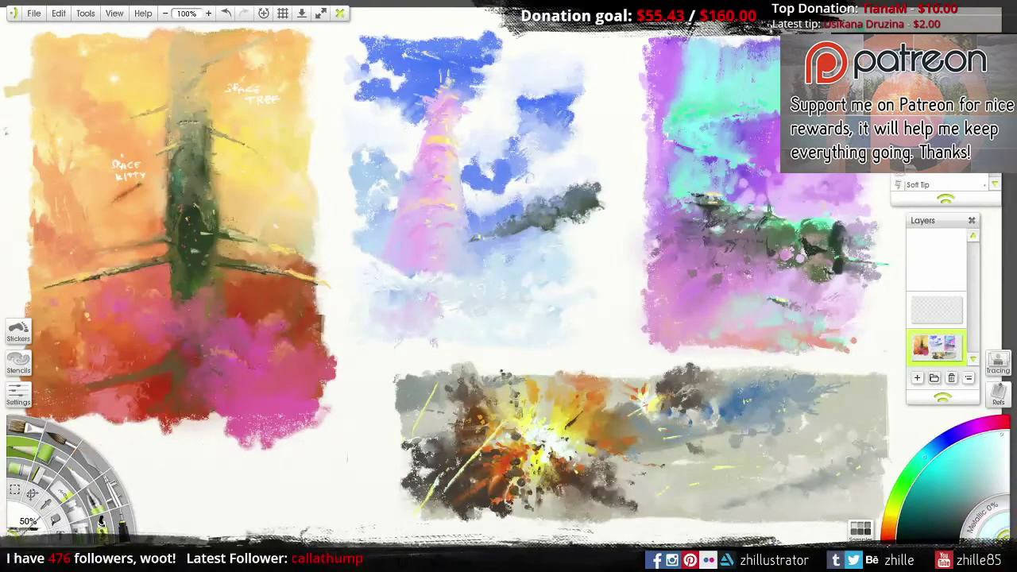
pyautogui.moveTo(635, 480)
pyautogui.mouseDown()
pyautogui.moveTo(695, 446)
pyautogui.moveTo(760, 433)
pyautogui.mouseUp()
pyautogui.moveTo(831, 493)
pyautogui.mouseDown()
pyautogui.moveTo(799, 518)
pyautogui.moveTo(753, 522)
pyautogui.mouseUp()
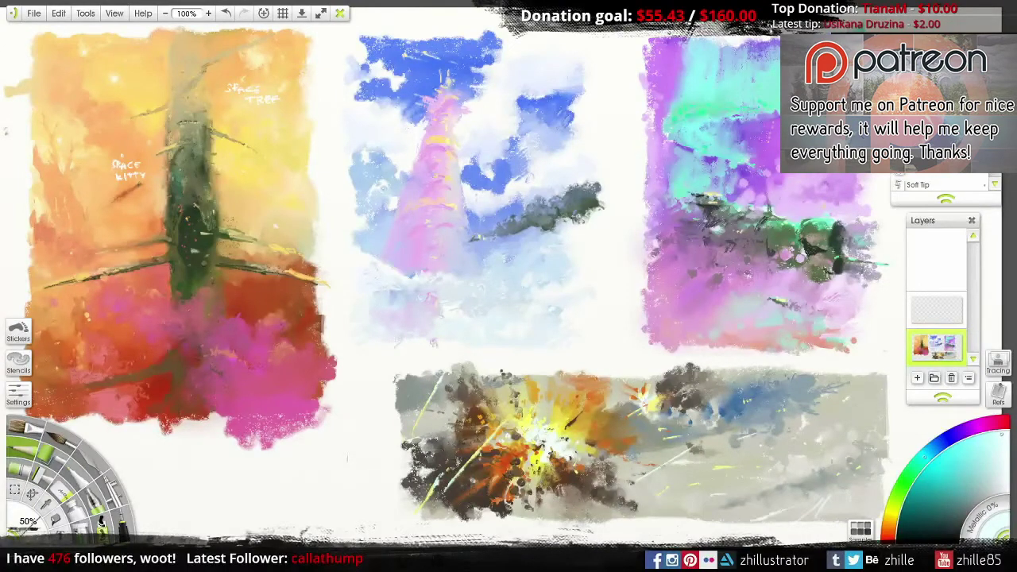
pyautogui.keyDown('alt'); pyautogui.click(785, 511); pyautogui.keyUp('alt')
pyautogui.keyDown('alt'); pyautogui.click(810, 523); pyautogui.keyUp('alt')
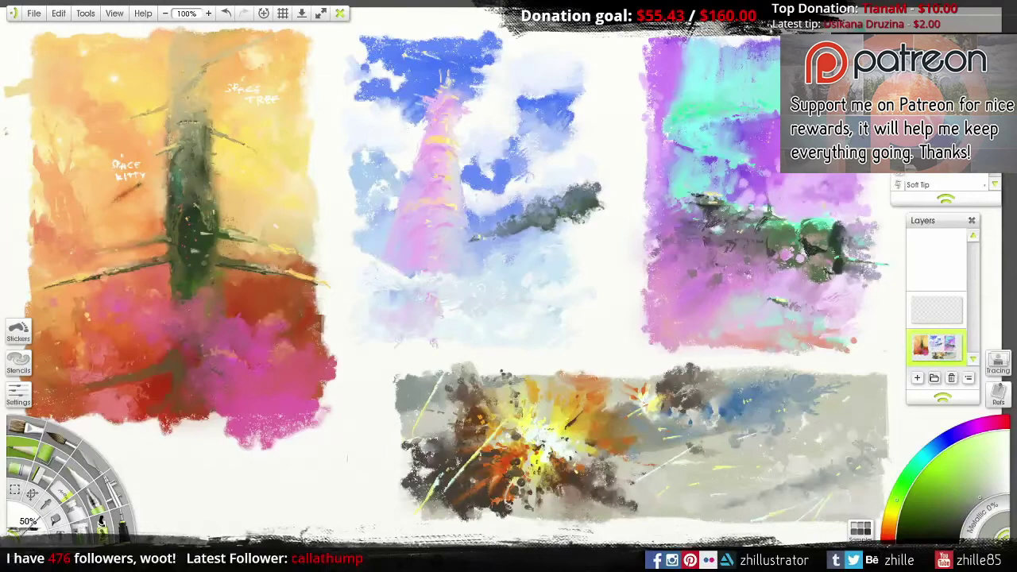
pyautogui.press('[')
pyautogui.press('[')
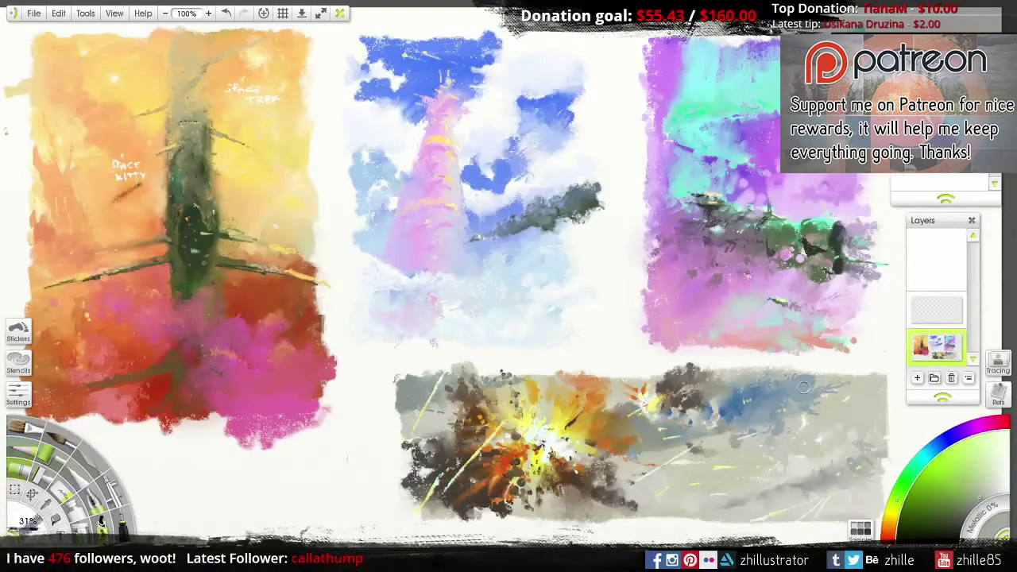
pyautogui.keyDown('alt'); pyautogui.click(798, 393); pyautogui.keyUp('alt')
pyautogui.keyDown('alt'); pyautogui.click(820, 379); pyautogui.keyUp('alt')
pyautogui.keyDown('alt'); pyautogui.click(824, 382); pyautogui.keyUp('alt')
pyautogui.keyDown('alt'); pyautogui.click(832, 392); pyautogui.keyUp('alt')
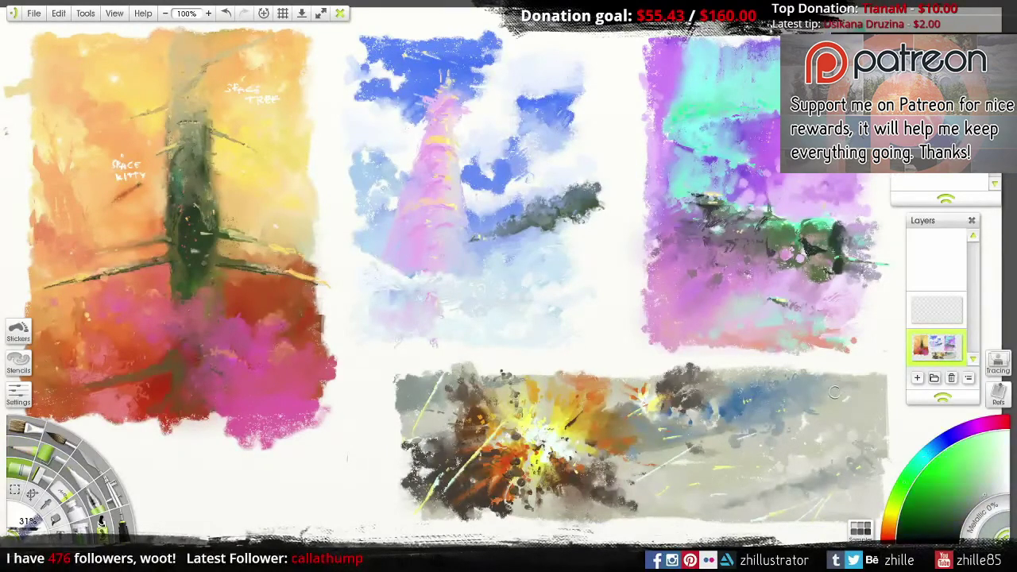
pyautogui.keyDown('alt'); pyautogui.click(786, 404); pyautogui.keyUp('alt')
pyautogui.press(']')
pyautogui.press(']')
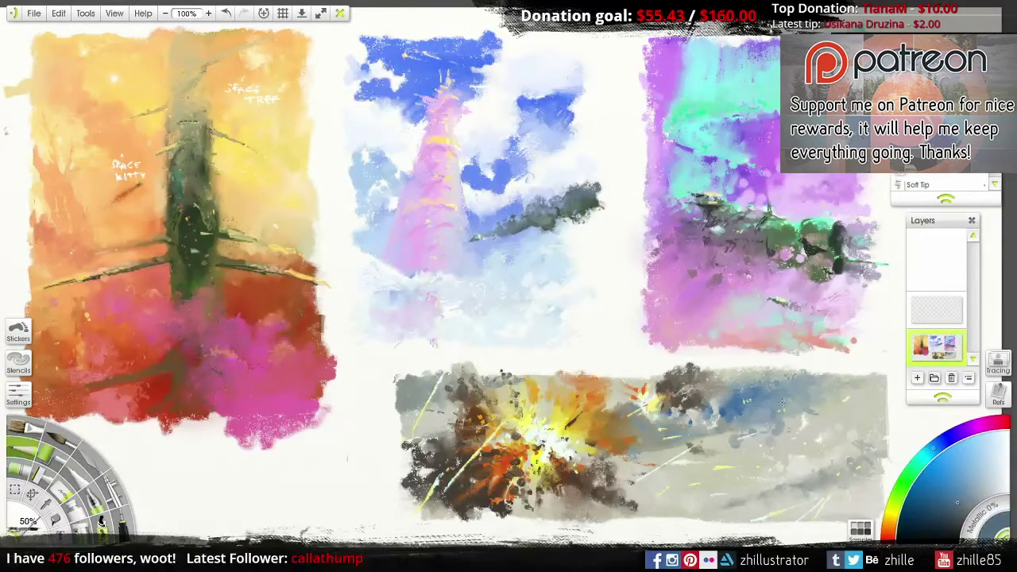
pyautogui.keyDown('alt'); pyautogui.click(782, 398); pyautogui.keyUp('alt')
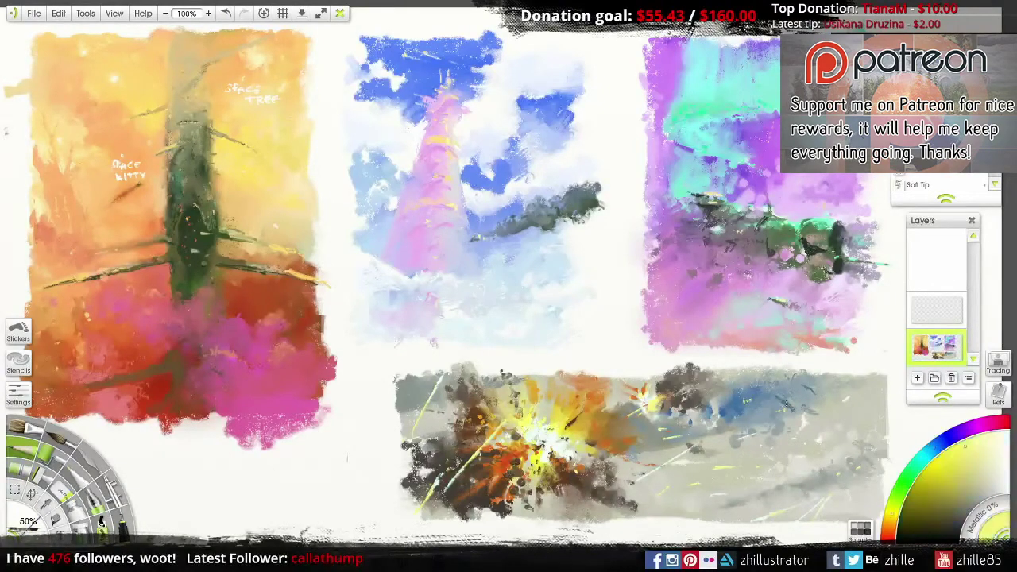
pyautogui.keyDown('alt'); pyautogui.click(776, 393); pyautogui.keyUp('alt')
pyautogui.keyDown('alt'); pyautogui.click(782, 398); pyautogui.keyUp('alt')
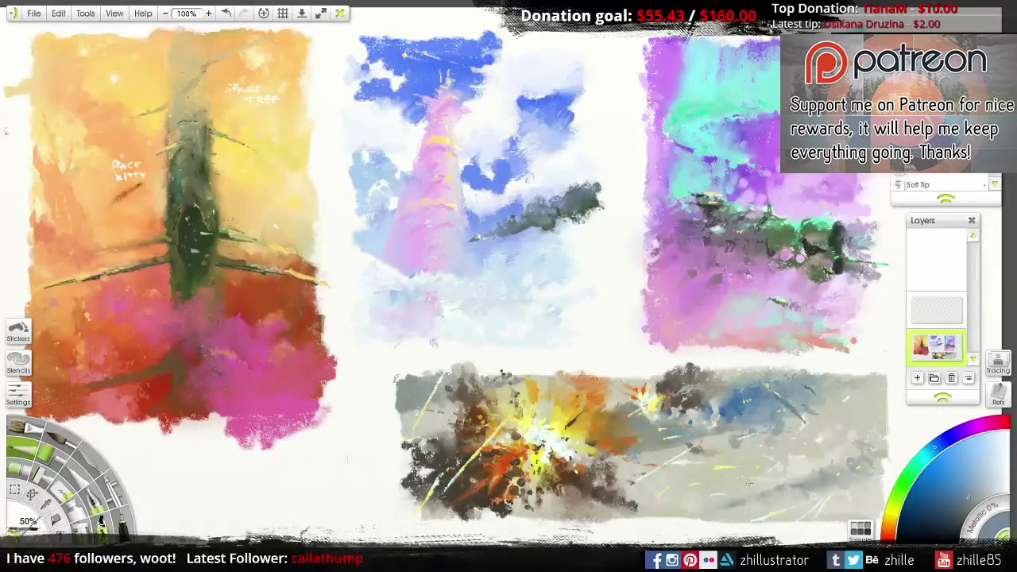
pyautogui.keyDown('alt'); pyautogui.click(773, 415); pyautogui.keyUp('alt')
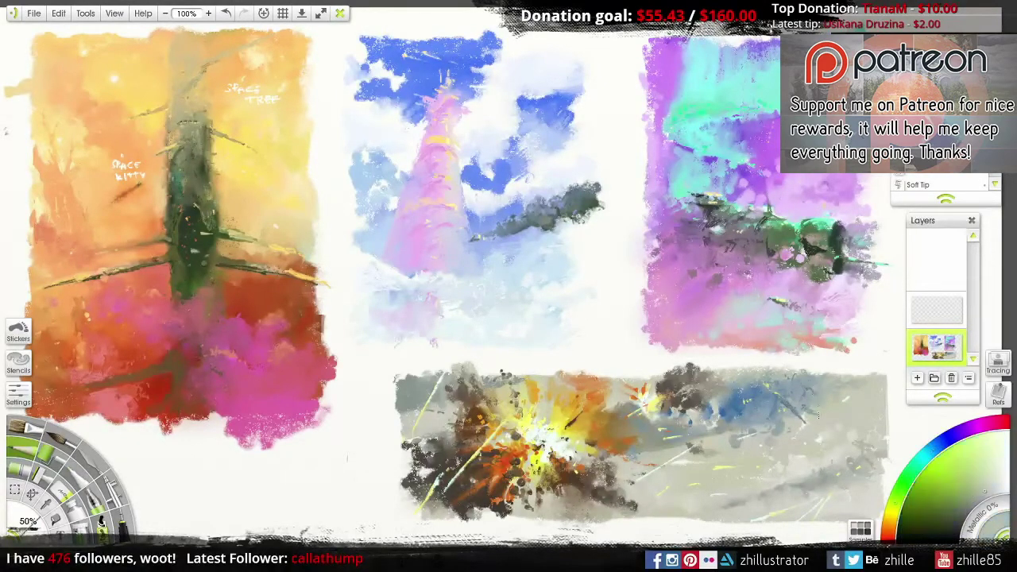
pyautogui.keyDown('alt'); pyautogui.click(850, 397); pyautogui.keyUp('alt')
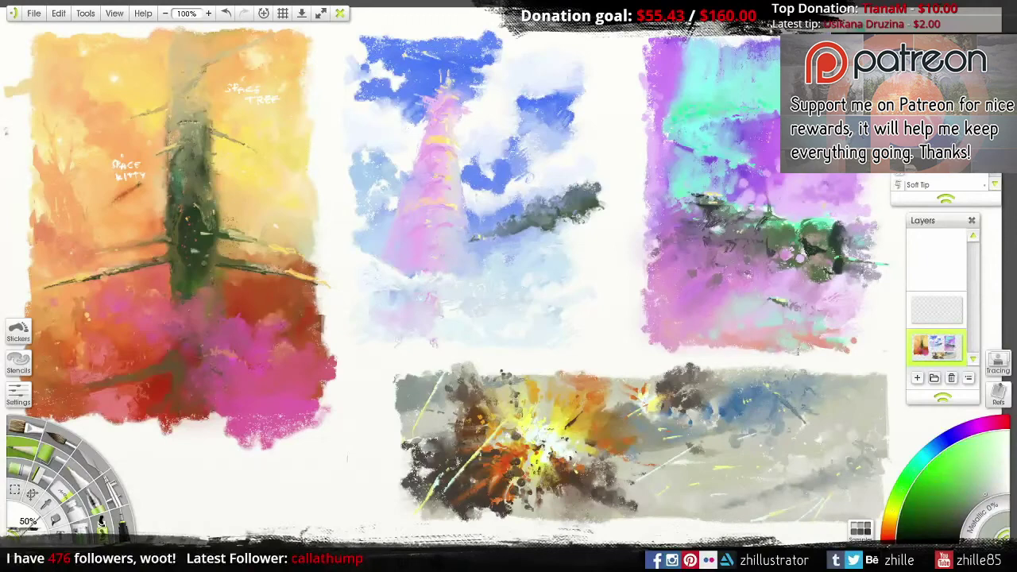
pyautogui.keyDown('alt'); pyautogui.click(793, 480); pyautogui.keyUp('alt')
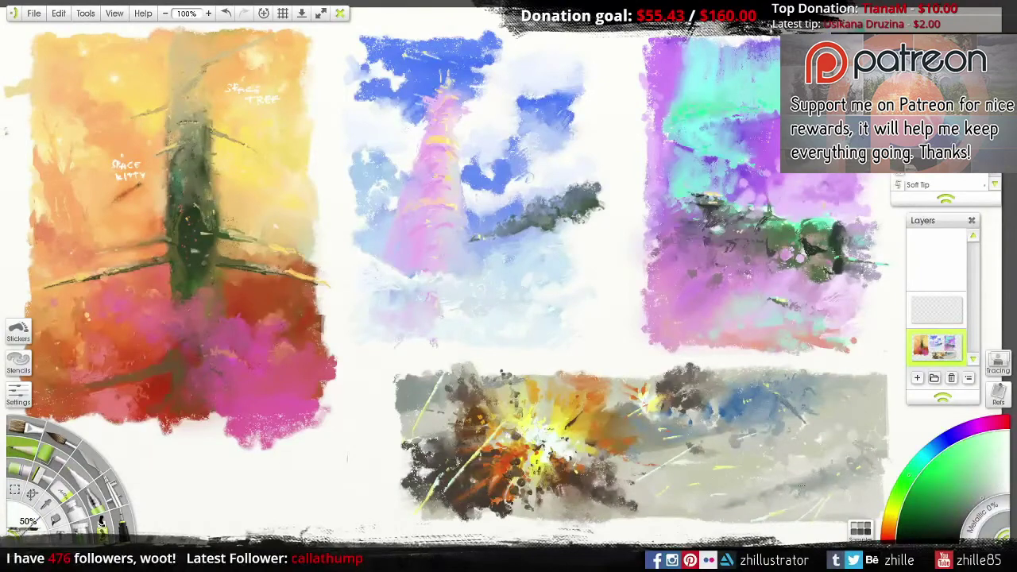
# Step: Sample several yellow-green, olive-yellow and lighter tones from the explosion painting
pyautogui.keyDown('alt'); pyautogui.click(802, 493); pyautogui.keyUp('alt')
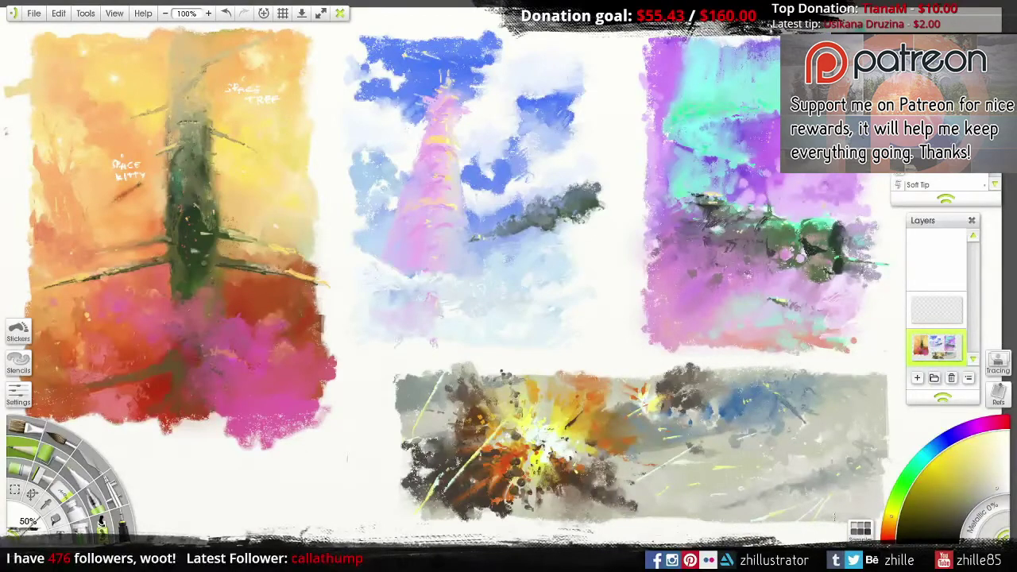
pyautogui.keyDown('alt'); pyautogui.click(868, 507); pyautogui.keyUp('alt')
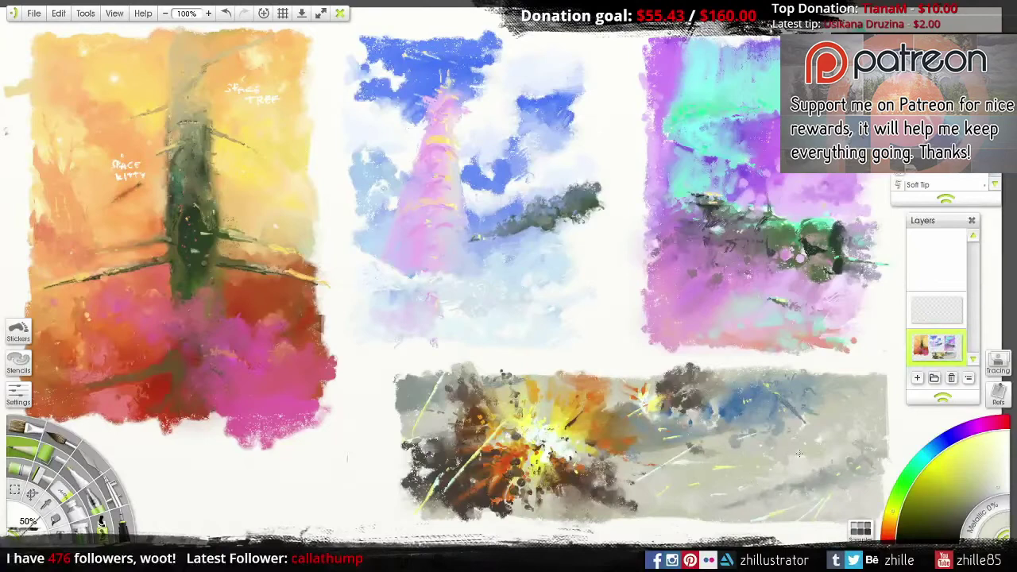
pyautogui.keyDown('alt'); pyautogui.click(793, 461); pyautogui.keyUp('alt')
pyautogui.keyDown('alt'); pyautogui.click(783, 472); pyautogui.keyUp('alt')
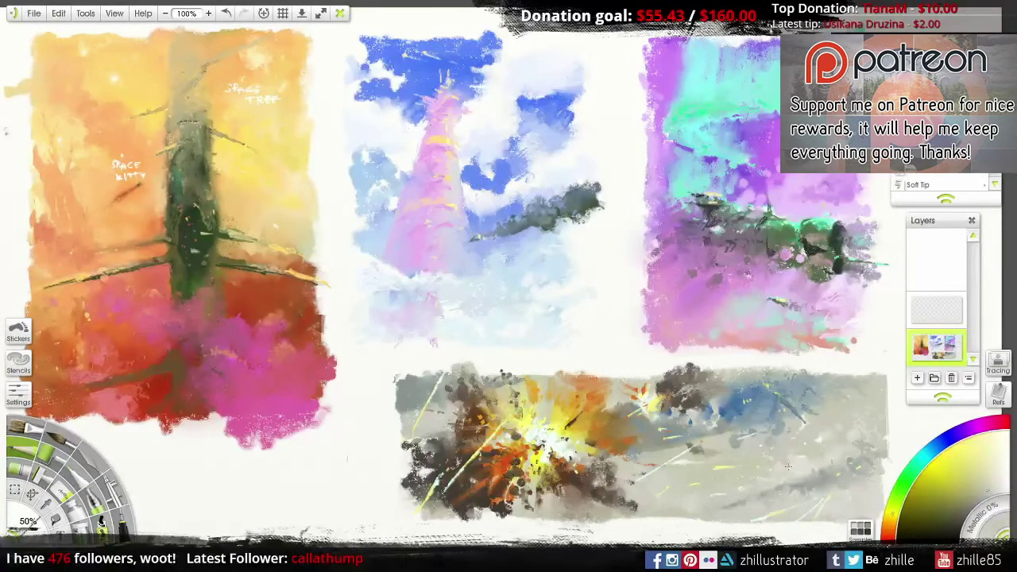
pyautogui.keyDown('alt'); pyautogui.click(767, 479); pyautogui.keyUp('alt')
pyautogui.keyDown('alt'); pyautogui.click(818, 458); pyautogui.keyUp('alt')
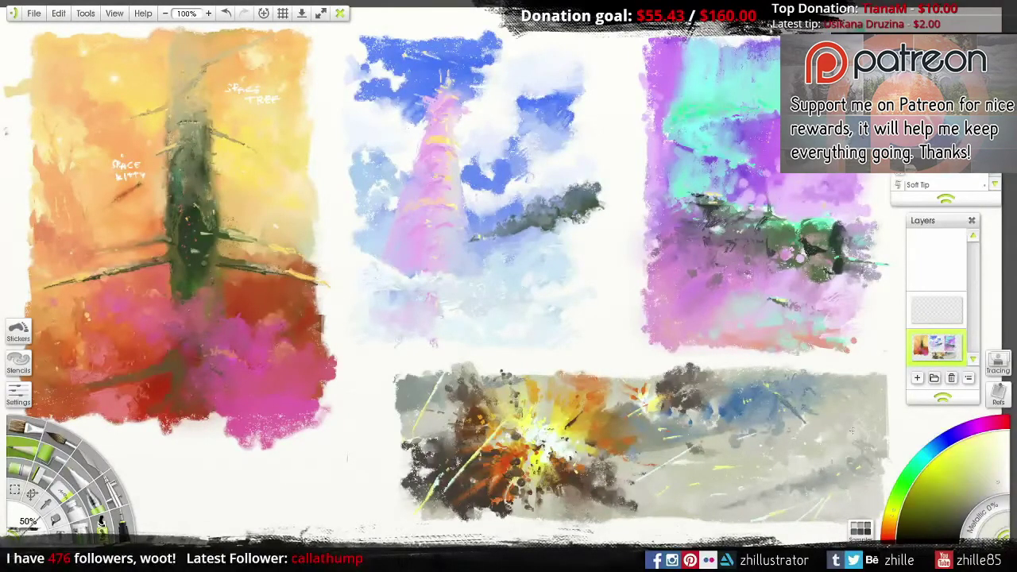
pyautogui.keyDown('alt'); pyautogui.click(834, 453); pyautogui.keyUp('alt')
pyautogui.keyDown('alt'); pyautogui.click(854, 447); pyautogui.keyUp('alt')
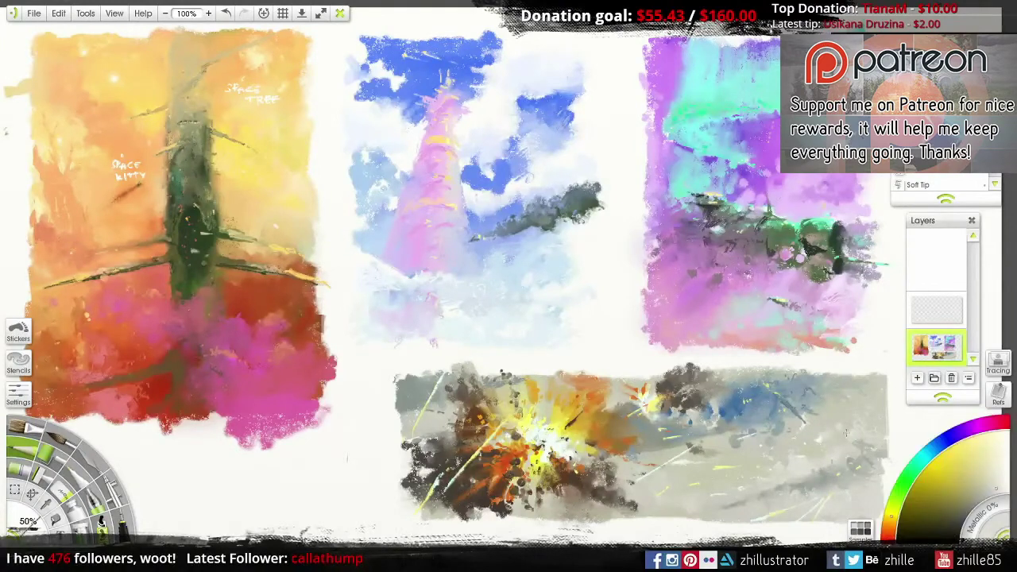
pyautogui.keyDown('alt'); pyautogui.click(871, 427); pyautogui.keyUp('alt')
pyautogui.keyDown('alt'); pyautogui.click(867, 416); pyautogui.keyUp('alt')
pyautogui.keyDown('alt'); pyautogui.click(781, 475); pyautogui.keyUp('alt')
pyautogui.keyDown('alt'); pyautogui.click(847, 498); pyautogui.keyUp('alt')
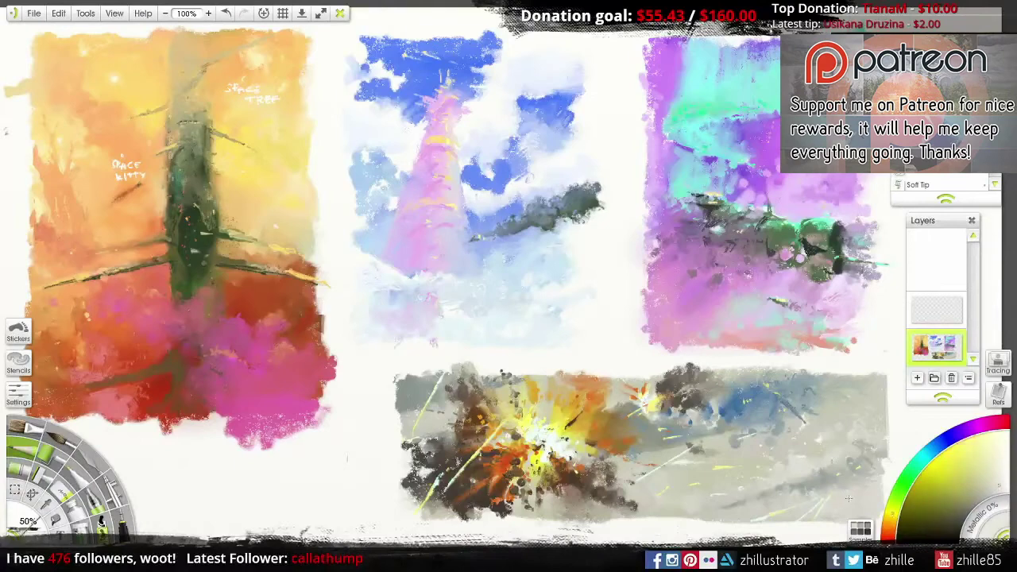
# Step: Sample blue-grey, orange-brown and yellow tones, then brighten the colour to yellow-green
pyautogui.keyDown('alt'); pyautogui.click(670, 513); pyautogui.keyUp('alt')
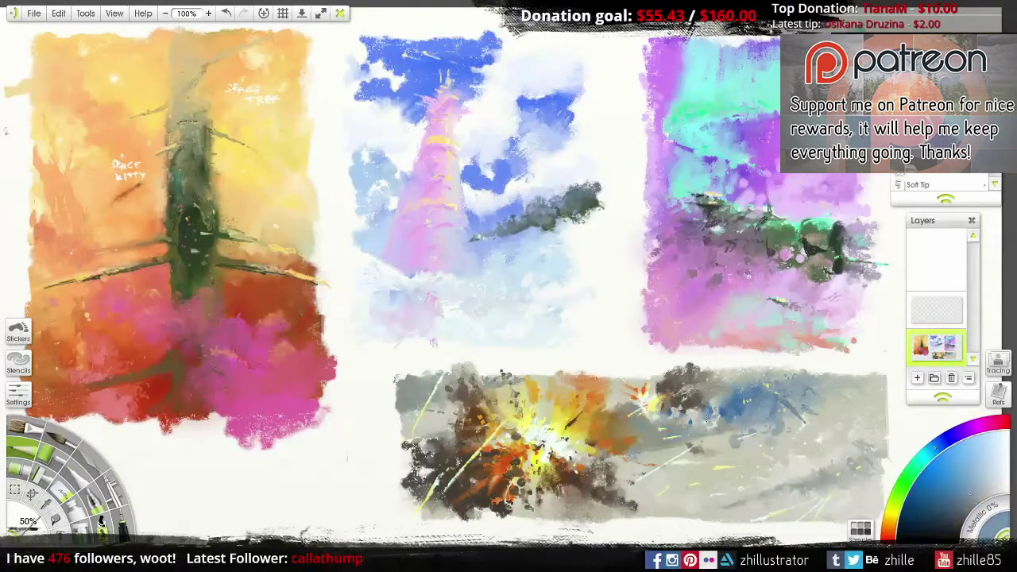
pyautogui.keyDown('alt'); pyautogui.click(729, 416); pyautogui.keyUp('alt')
pyautogui.keyDown('alt'); pyautogui.click(709, 392); pyautogui.keyUp('alt')
pyautogui.keyDown('alt'); pyautogui.click(709, 391); pyautogui.keyUp('alt')
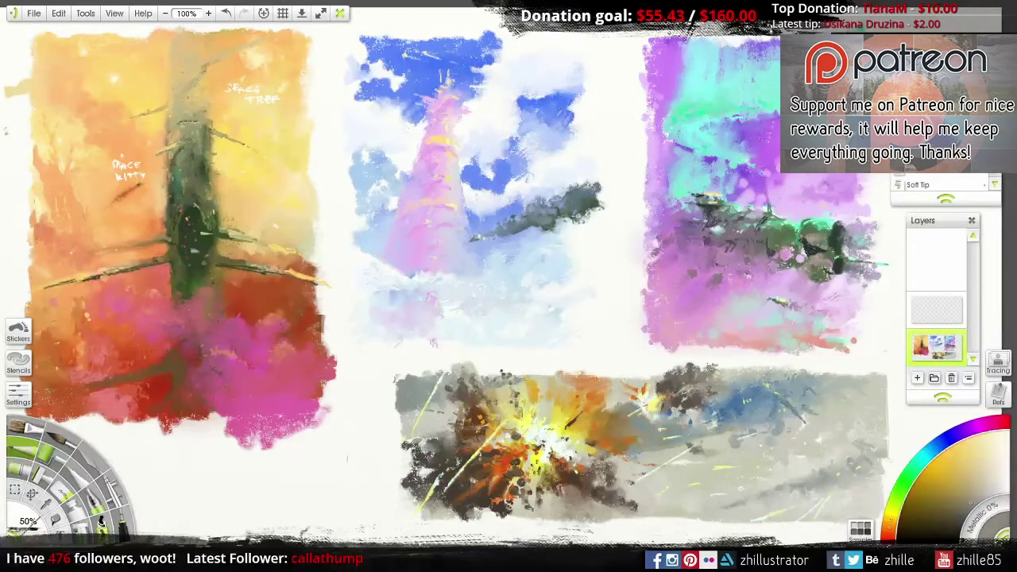
pyautogui.keyDown('alt'); pyautogui.click(712, 370); pyautogui.keyUp('alt')
pyautogui.keyDown('alt'); pyautogui.click(691, 425); pyautogui.keyUp('alt')
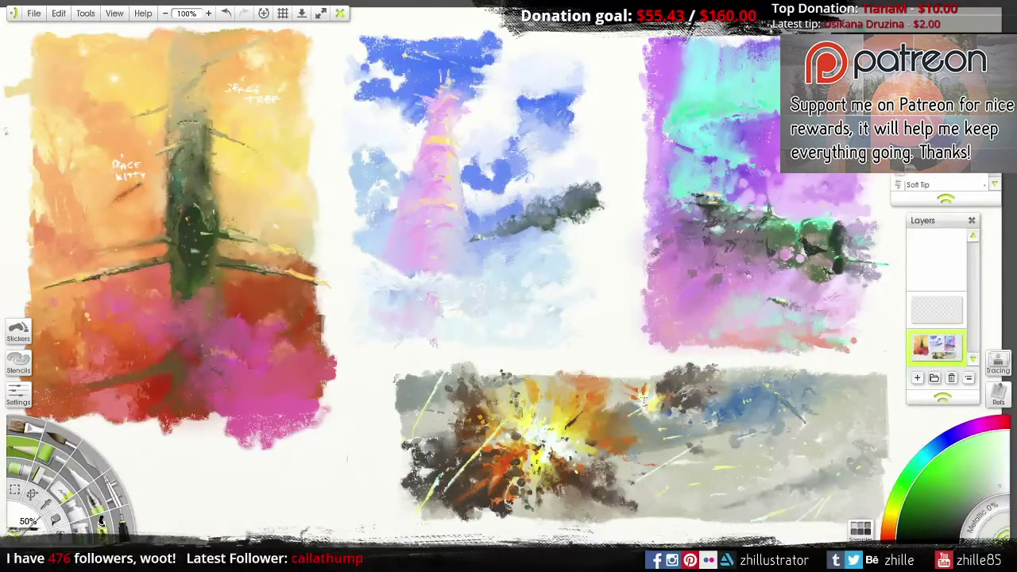
pyautogui.keyDown('alt'); pyautogui.click(643, 397); pyautogui.keyUp('alt')
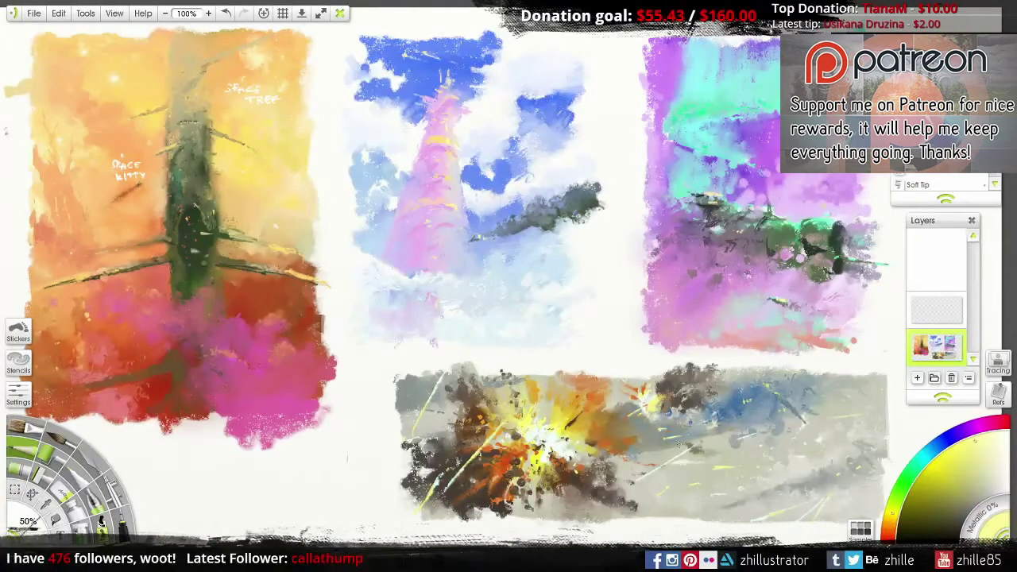
pyautogui.keyDown('alt'); pyautogui.click(697, 451); pyautogui.keyUp('alt')
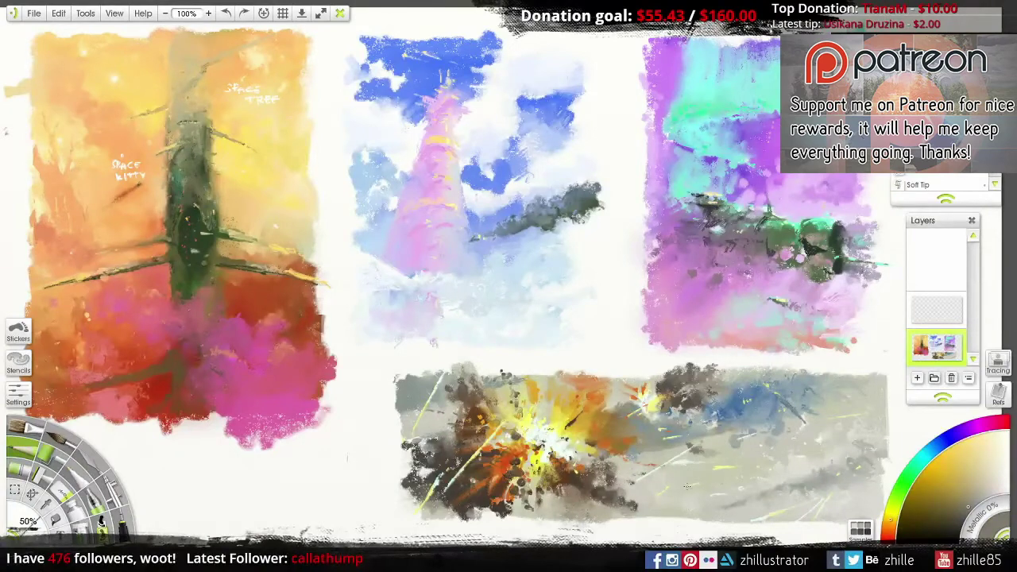
pyautogui.keyDown('alt'); pyautogui.click(688, 485); pyautogui.keyUp('alt')
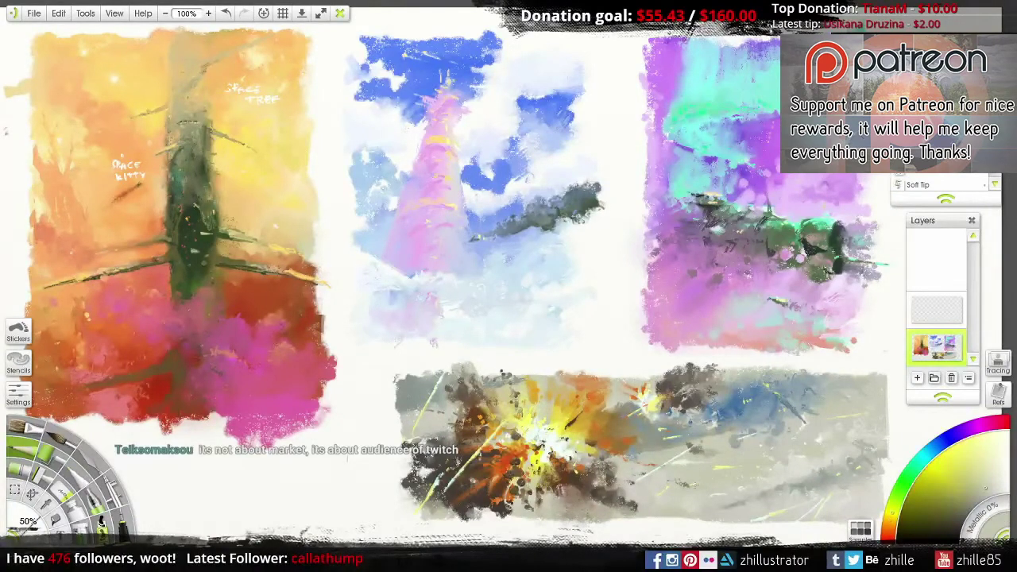
pyautogui.keyDown('alt'); pyautogui.click(689, 484); pyautogui.keyUp('alt')
pyautogui.keyDown('alt'); pyautogui.click(659, 472); pyautogui.keyUp('alt')
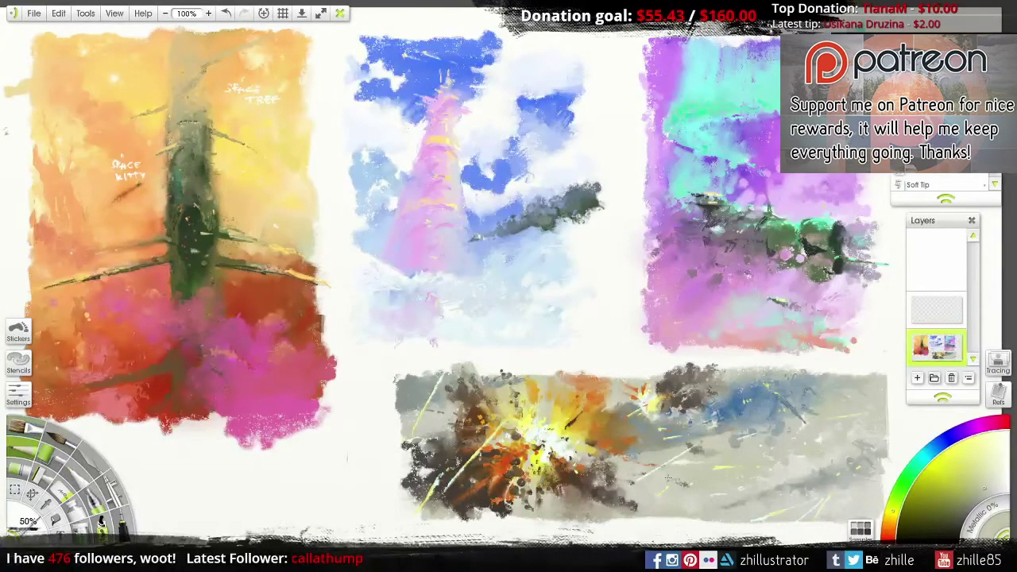
pyautogui.keyDown('alt'); pyautogui.click(678, 483); pyautogui.keyUp('alt')
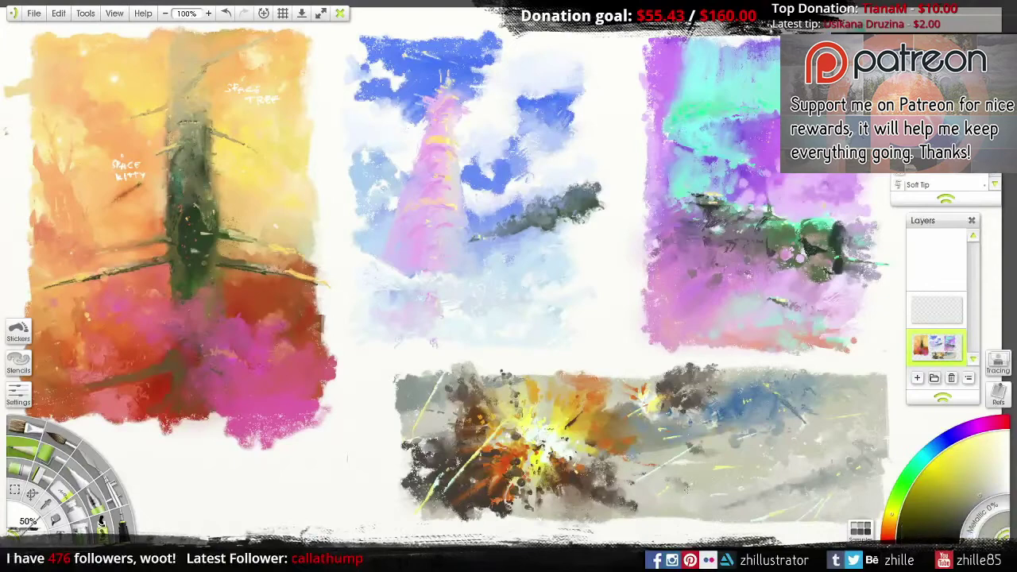
pyautogui.click(973, 446)
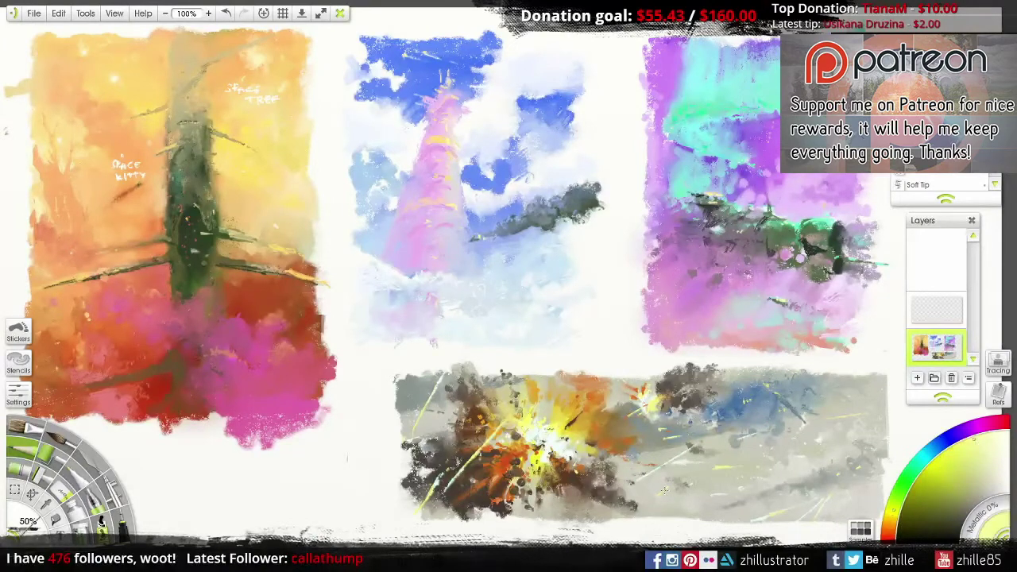
# Step: Paint a thin yellow-green streak across the explosion's lower area, undoing a stray change
pyautogui.moveTo(664, 491); pyautogui.dragTo(629, 518)
pyautogui.click(915, 464)
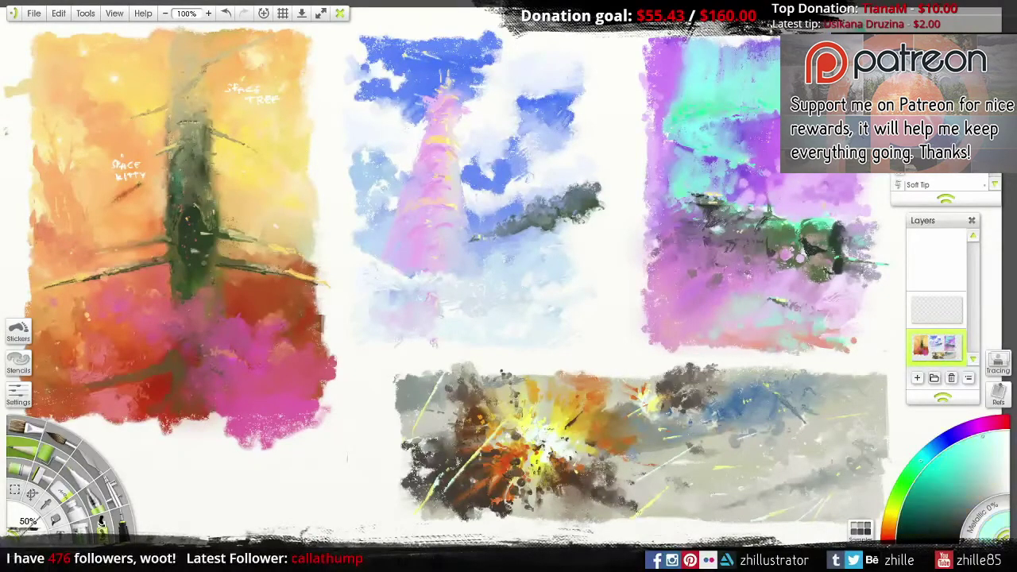
pyautogui.keyDown('alt'); pyautogui.click(661, 495); pyautogui.keyUp('alt')
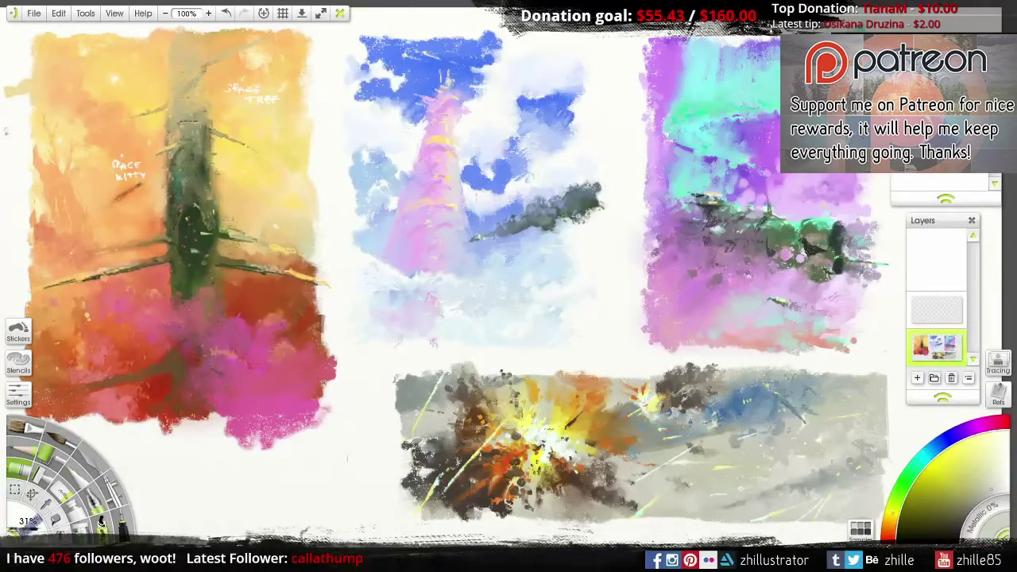
pyautogui.hotkey('ctrl', 'z')
# Step: Cover the explosion's dark left edge and top-left corner with sampled light grey
pyautogui.keyDown('alt'); pyautogui.click(409, 460); pyautogui.keyUp('alt')
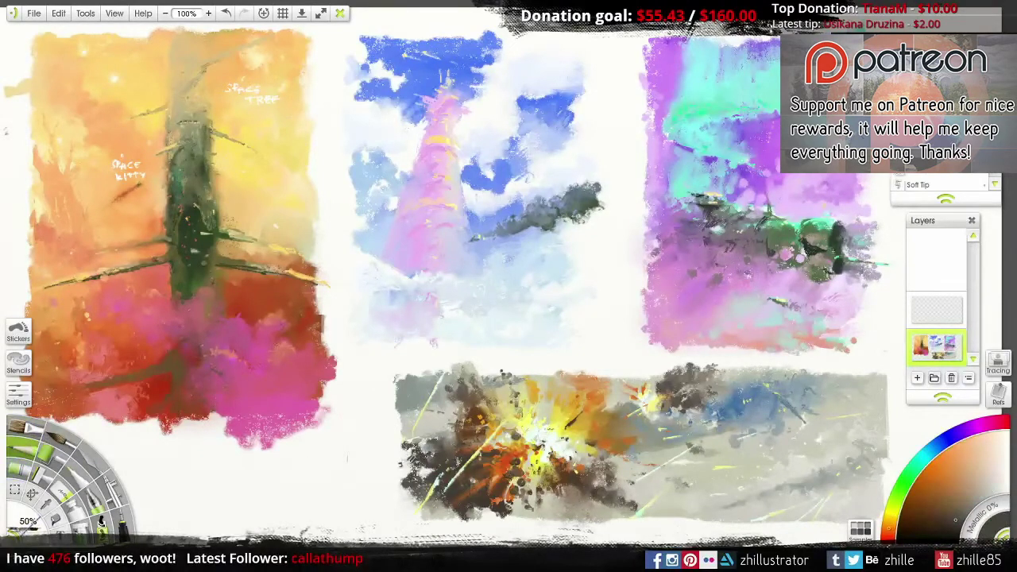
pyautogui.keyDown('alt'); pyautogui.click(405, 473); pyautogui.keyUp('alt')
pyautogui.moveTo(418, 509)
pyautogui.mouseDown()
pyautogui.moveTo(413, 476)
pyautogui.moveTo(402, 511)
pyautogui.mouseUp()
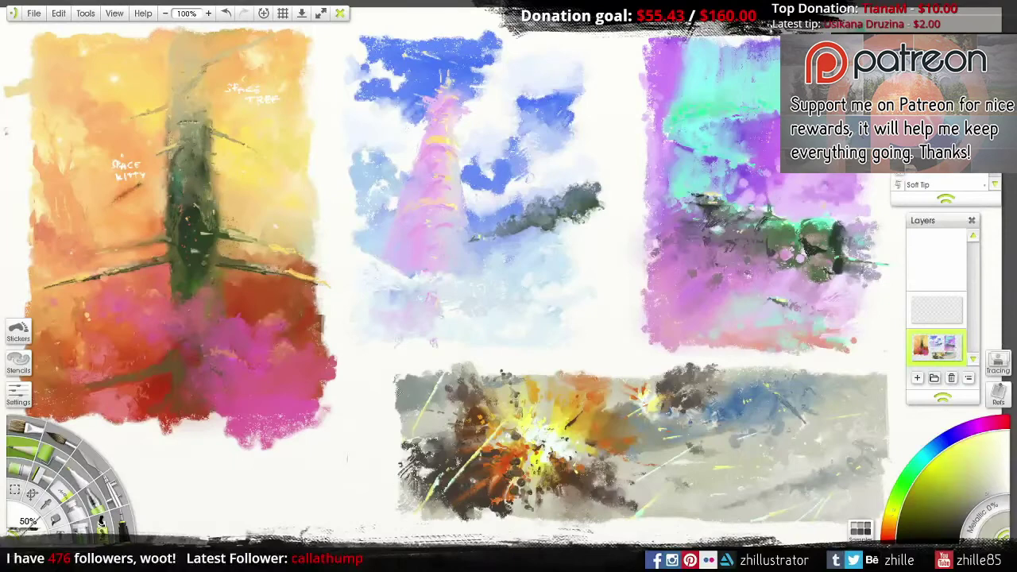
pyautogui.moveTo(397, 397); pyautogui.dragTo(414, 386)
# Step: Sample orange-brown, lighter orange and bright yellow tones from the explosion
pyautogui.keyDown('alt'); pyautogui.click(560, 391); pyautogui.keyUp('alt')
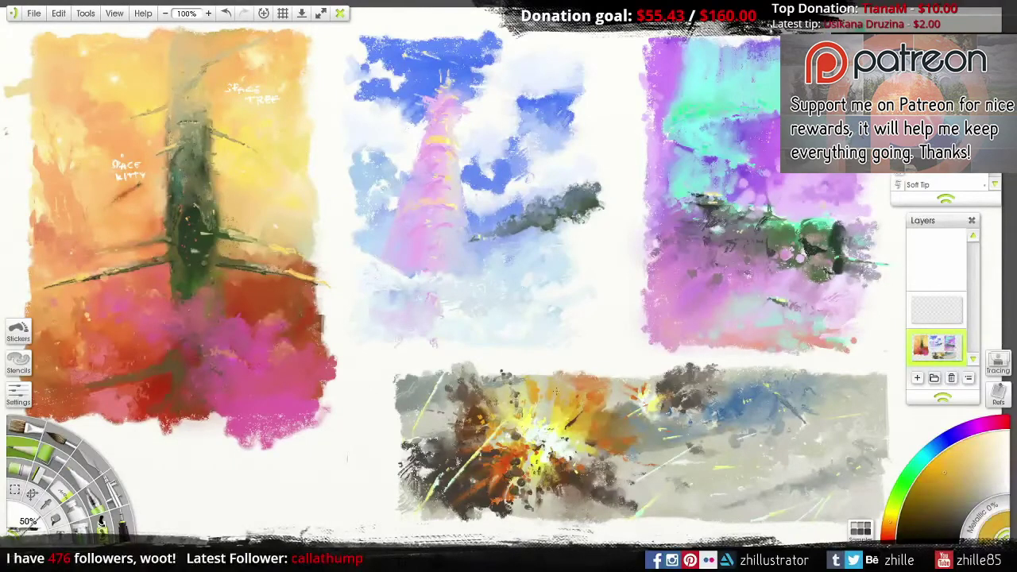
pyautogui.keyDown('alt'); pyautogui.click(560, 391); pyautogui.keyUp('alt')
pyautogui.keyDown('alt'); pyautogui.click(540, 411); pyautogui.keyUp('alt')
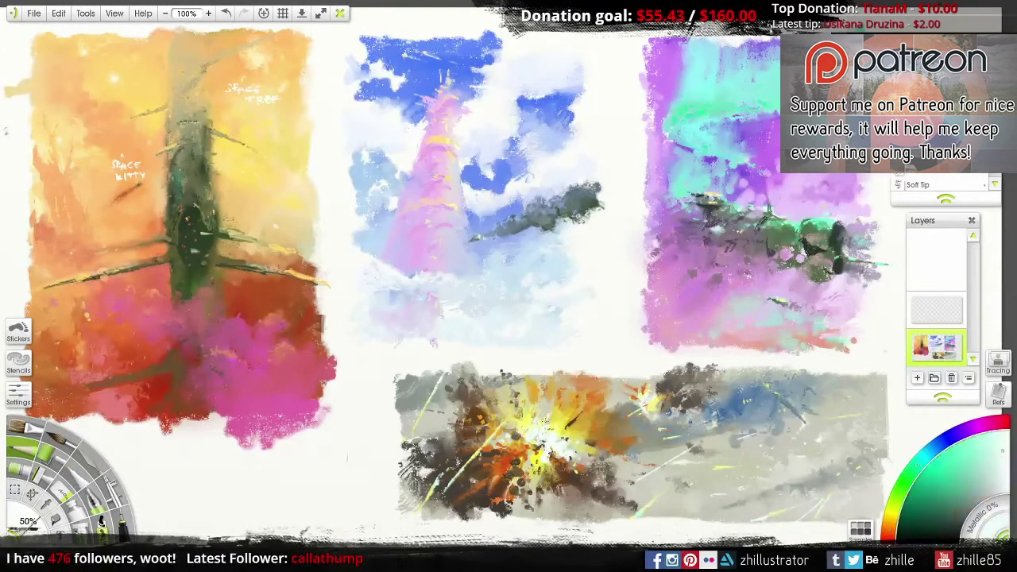
pyautogui.keyDown('alt'); pyautogui.click(542, 413); pyautogui.keyUp('alt')
pyautogui.keyDown('alt'); pyautogui.click(554, 417); pyautogui.keyUp('alt')
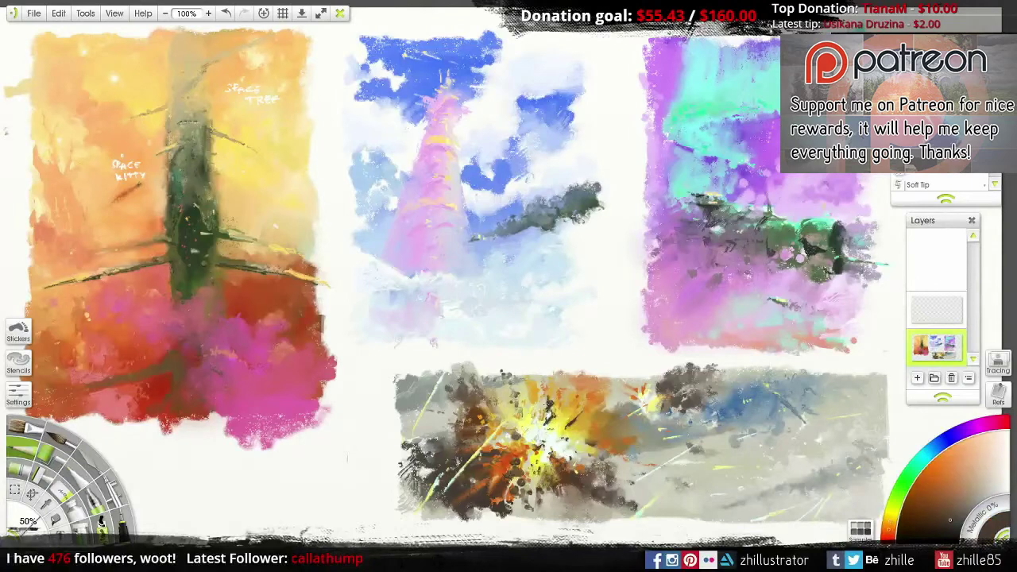
pyautogui.keyDown('alt'); pyautogui.click(540, 417); pyautogui.keyUp('alt')
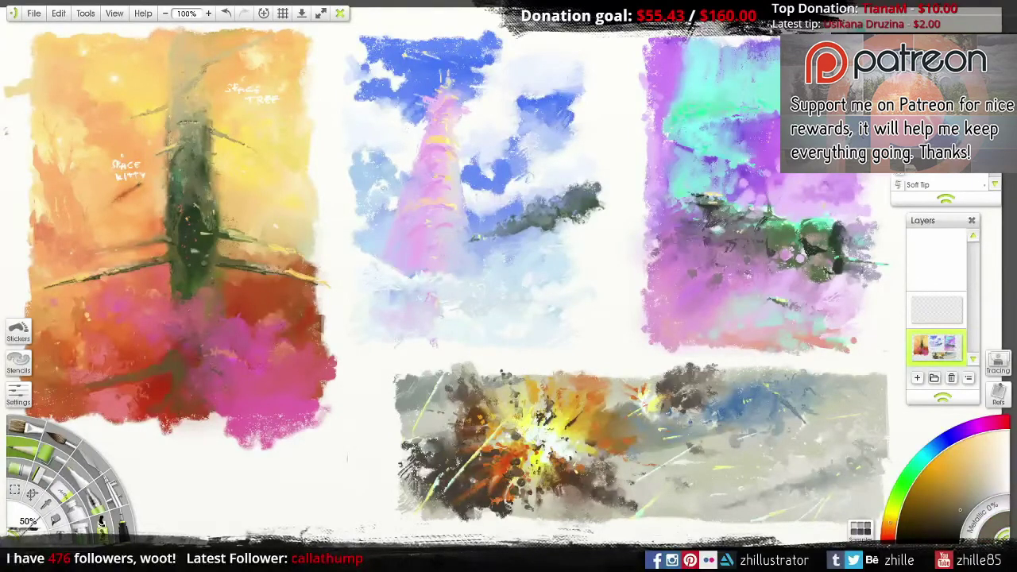
pyautogui.keyDown('alt'); pyautogui.click(501, 436); pyautogui.keyUp('alt')
pyautogui.keyDown('alt'); pyautogui.click(503, 438); pyautogui.keyUp('alt')
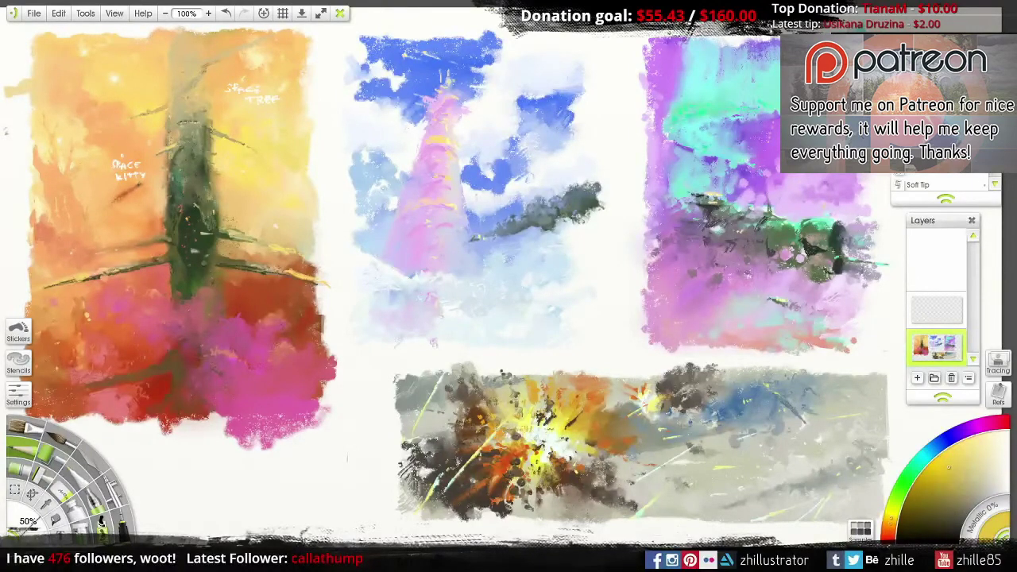
pyautogui.keyDown('alt'); pyautogui.click(652, 517); pyautogui.keyUp('alt')
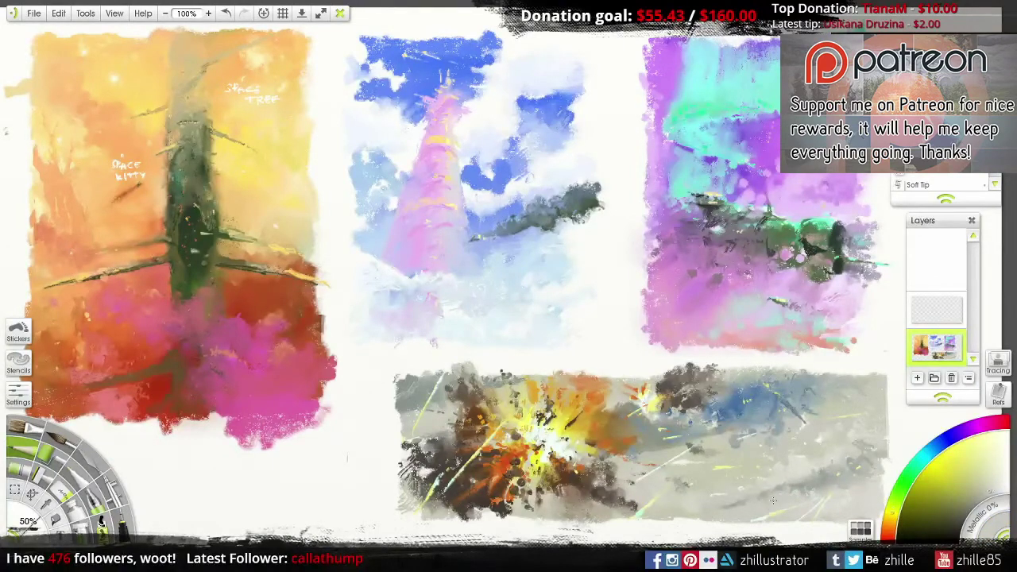
# Step: Sample green, teal-blue and dark brown tones, then dab dark paint into the explosion's lower right
pyautogui.keyDown('alt'); pyautogui.click(746, 505); pyautogui.keyUp('alt')
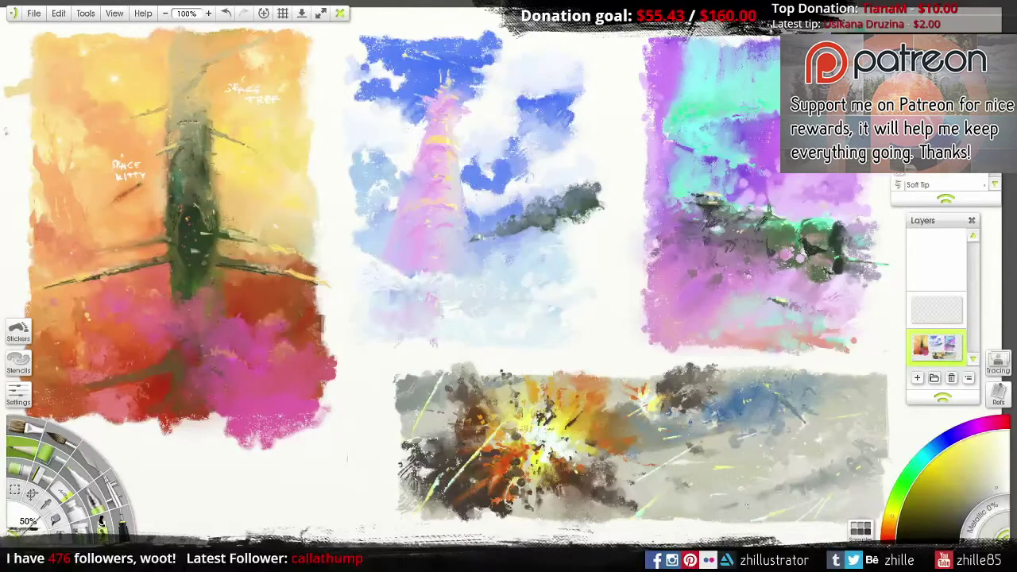
pyautogui.keyDown('alt'); pyautogui.click(685, 503); pyautogui.keyUp('alt')
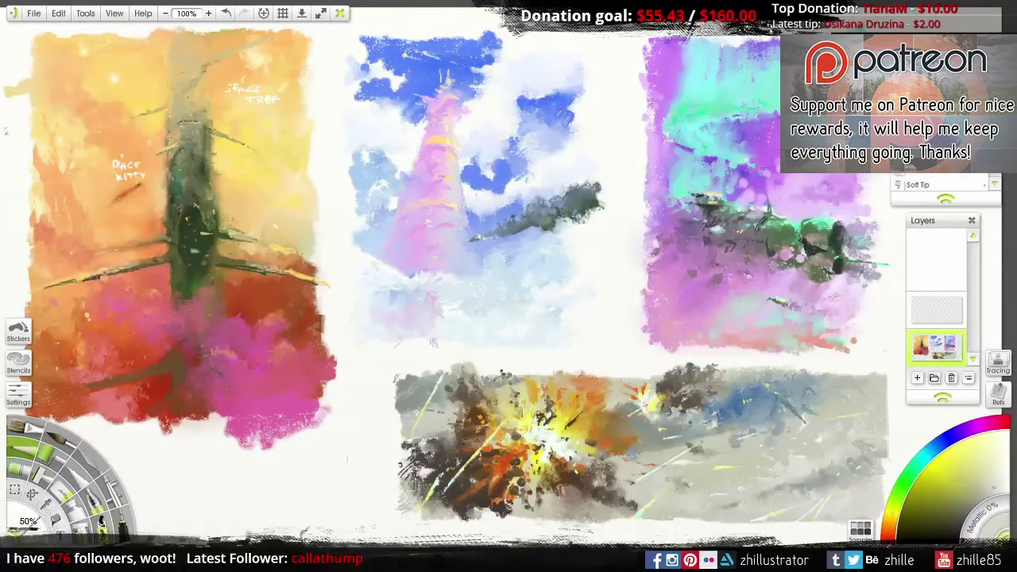
pyautogui.keyDown('alt'); pyautogui.click(767, 458); pyautogui.keyUp('alt')
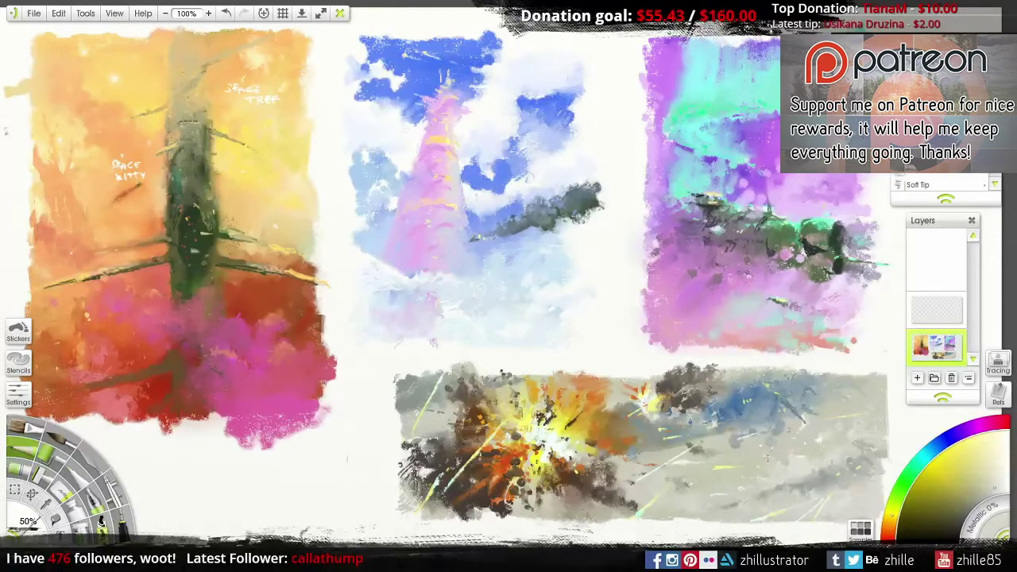
pyautogui.keyDown('alt'); pyautogui.click(833, 386); pyautogui.keyUp('alt')
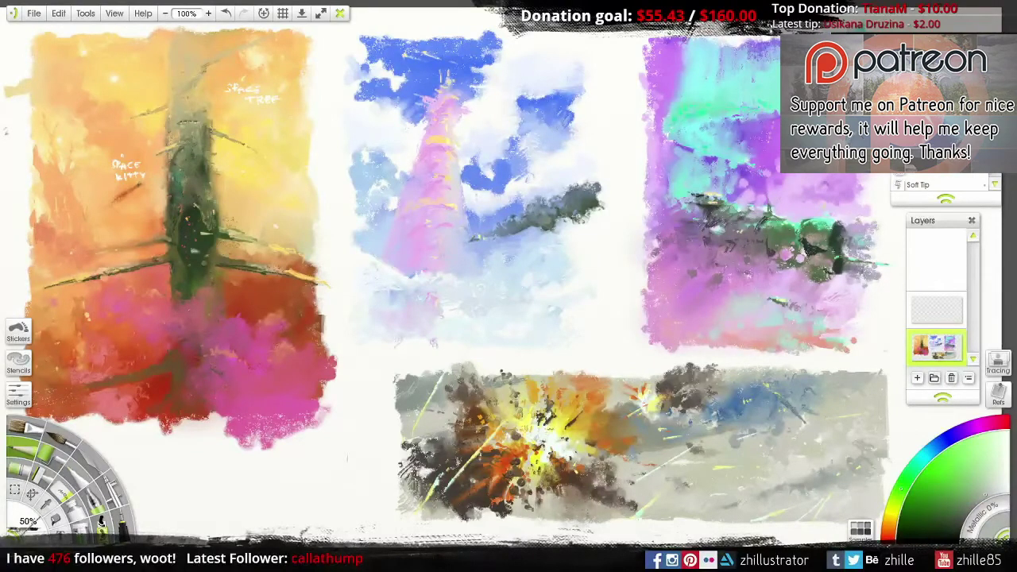
pyautogui.keyDown('alt'); pyautogui.click(625, 406); pyautogui.keyUp('alt')
pyautogui.keyDown('alt'); pyautogui.click(596, 420); pyautogui.keyUp('alt')
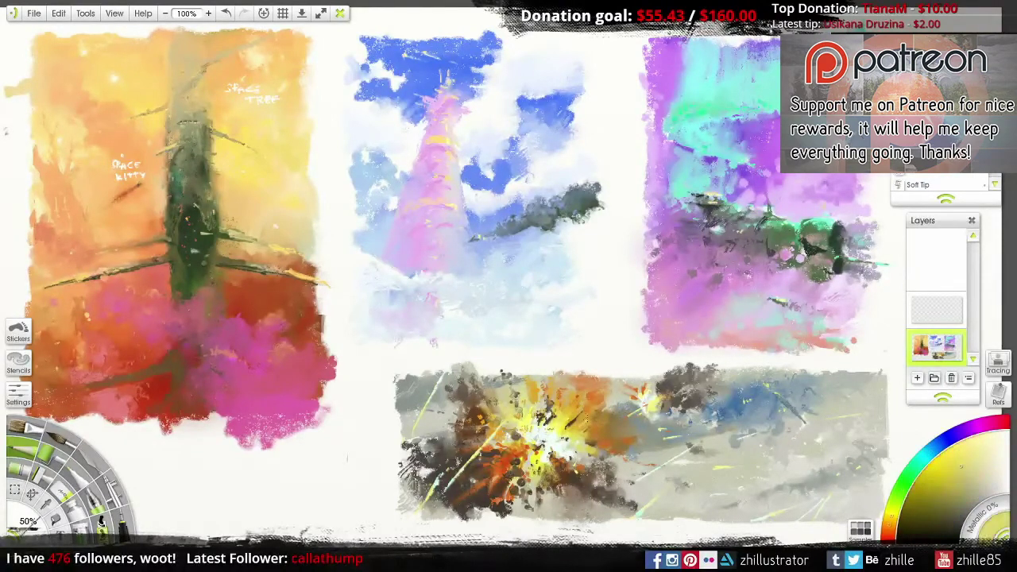
pyautogui.keyDown('alt'); pyautogui.click(561, 451); pyautogui.keyUp('alt')
pyautogui.keyDown('alt'); pyautogui.click(564, 454); pyautogui.keyUp('alt')
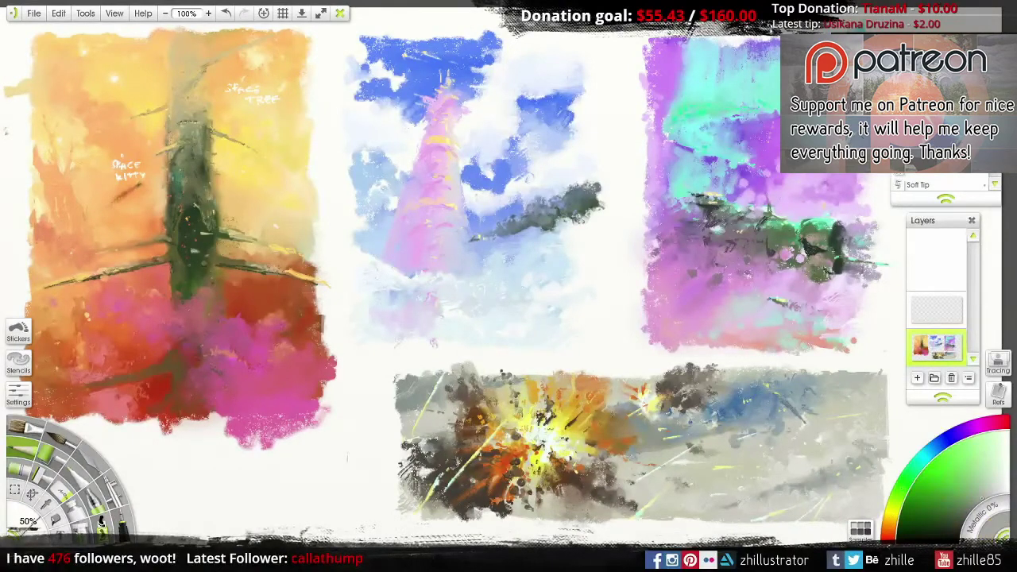
pyautogui.keyDown('alt'); pyautogui.click(548, 457); pyautogui.keyUp('alt')
pyautogui.keyDown('alt'); pyautogui.click(646, 442); pyautogui.keyUp('alt')
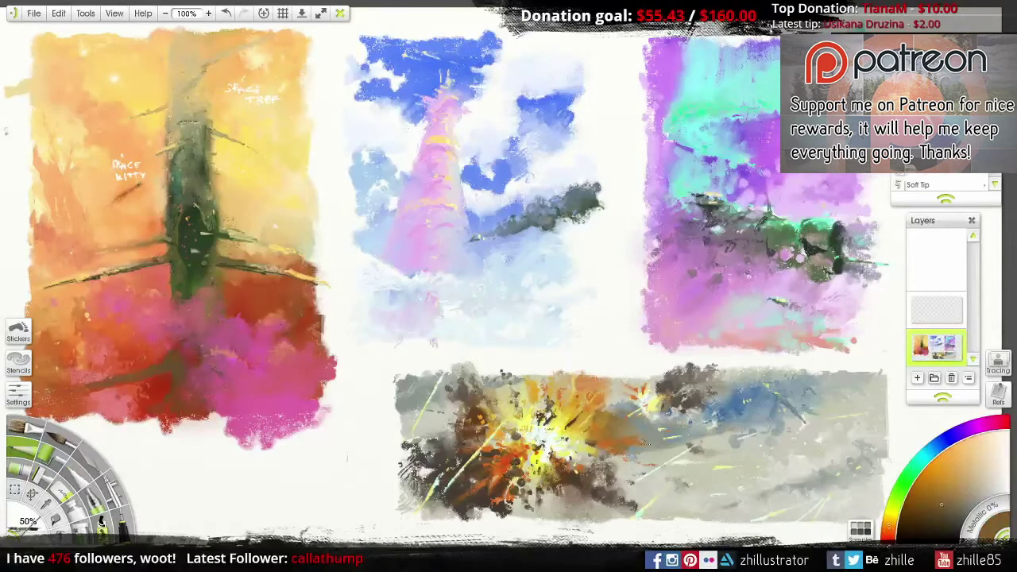
pyautogui.moveTo(607, 401); pyautogui.dragTo(612, 386)
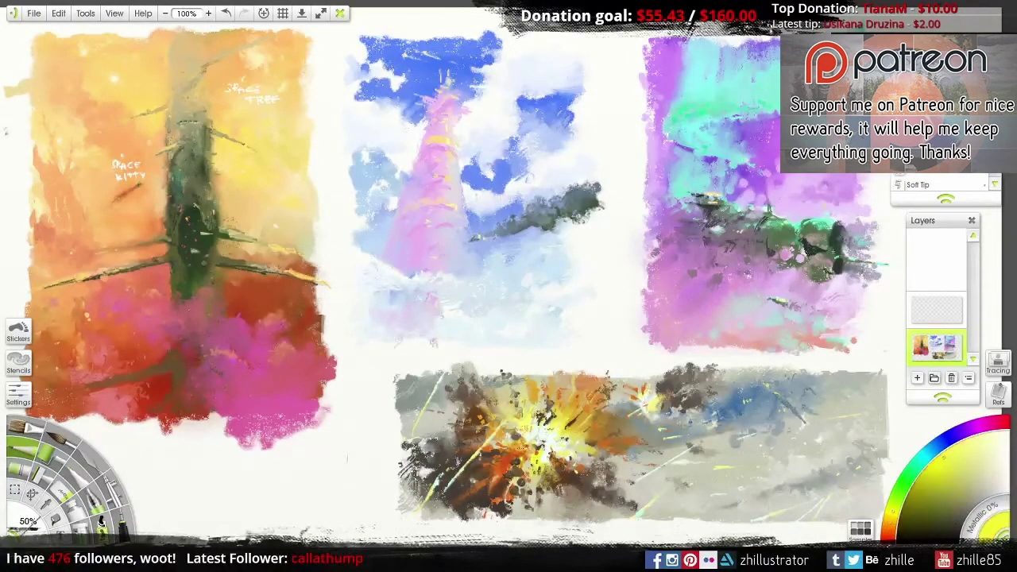
# Step: Add faint dark orange marks along the explosion's lower edge and sample a new colour
pyautogui.keyDown('alt'); pyautogui.click(495, 409); pyautogui.keyUp('alt')
pyautogui.moveTo(486, 402); pyautogui.dragTo(507, 421)
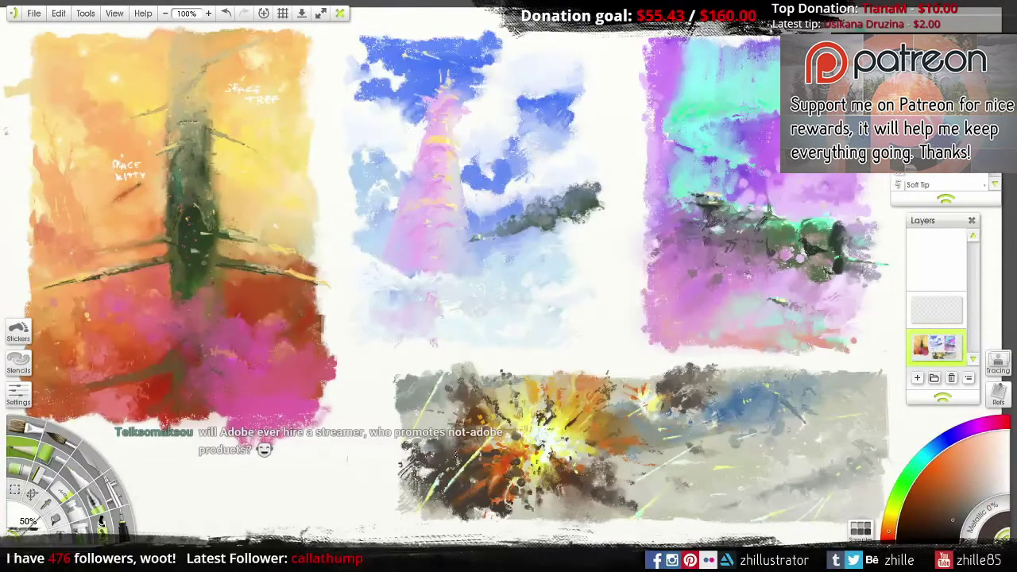
pyautogui.press('[')
pyautogui.press('[')
pyautogui.press('[')
pyautogui.press('[')
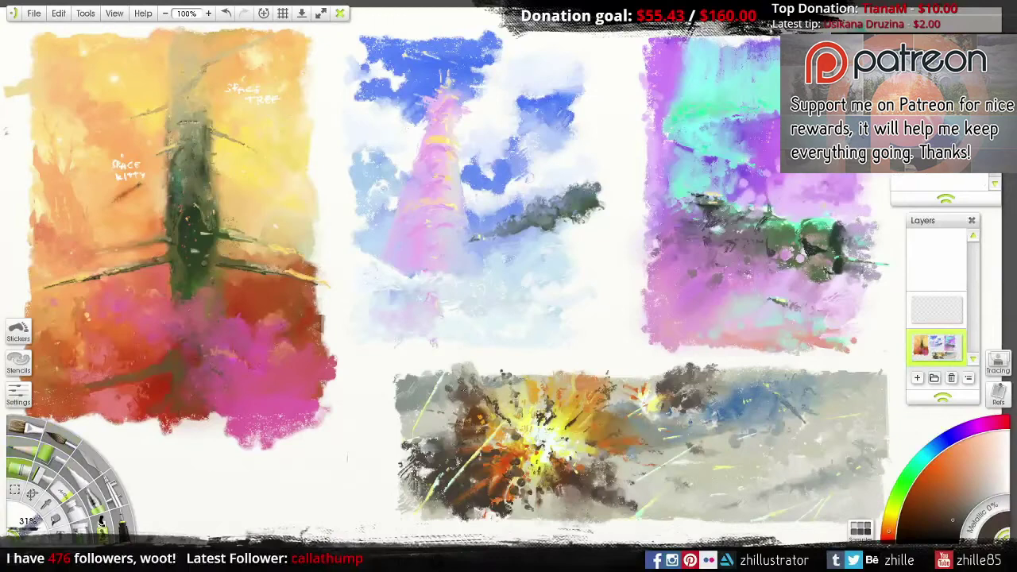
pyautogui.keyDown('alt'); pyautogui.click(461, 374); pyautogui.keyUp('alt')
pyautogui.press(']')
pyautogui.press(']')
pyautogui.press(']')
pyautogui.press(']')
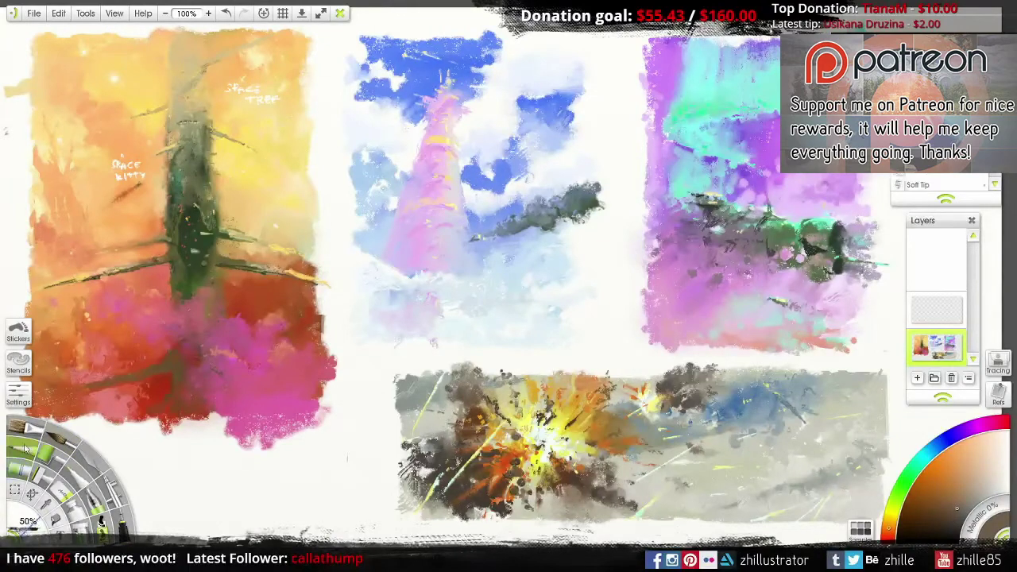
pyautogui.keyDown('alt'); pyautogui.click(461, 373); pyautogui.keyUp('alt')
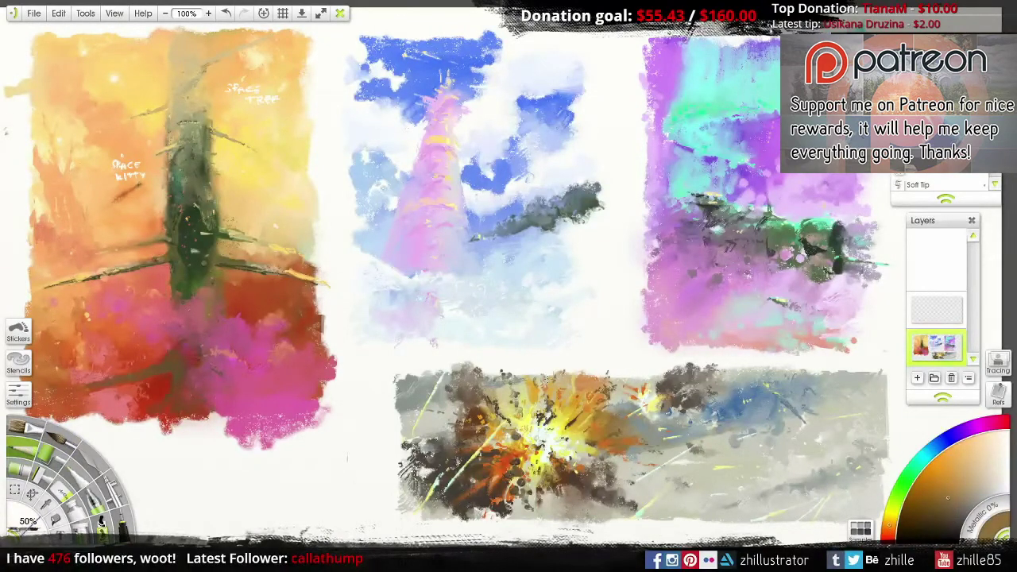
# Step: Paint short dark blue-violet streaks over the cyan area of the top-right thumbnail
pyautogui.keyDown('alt'); pyautogui.click(719, 88); pyautogui.keyUp('alt')
pyautogui.moveTo(718, 83)
pyautogui.mouseDown()
pyautogui.moveTo(734, 92)
pyautogui.moveTo(724, 86)
pyautogui.mouseUp()
pyautogui.moveTo(680, 80); pyautogui.dragTo(696, 88)
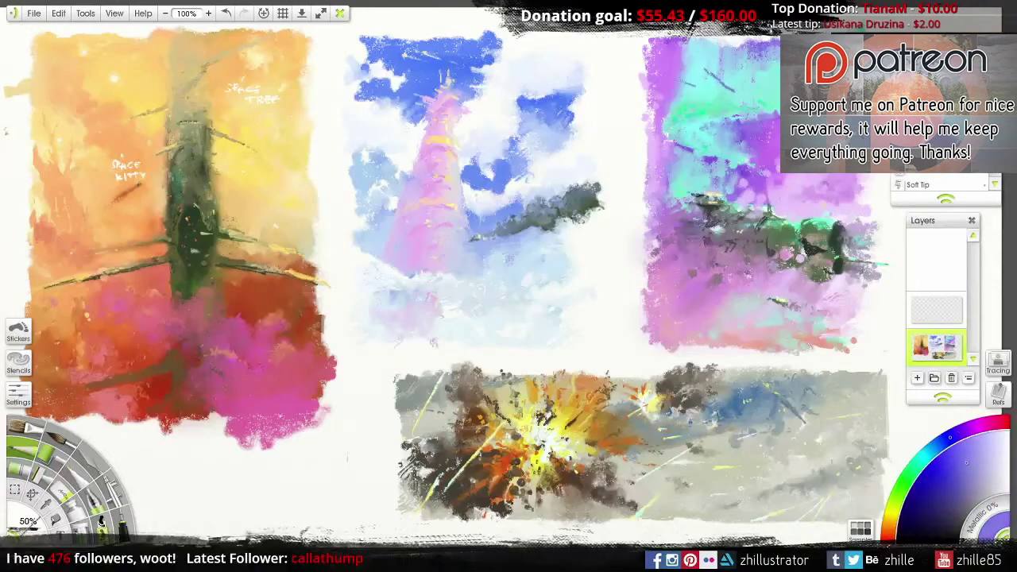
pyautogui.keyDown('alt'); pyautogui.click(670, 77); pyautogui.keyUp('alt')
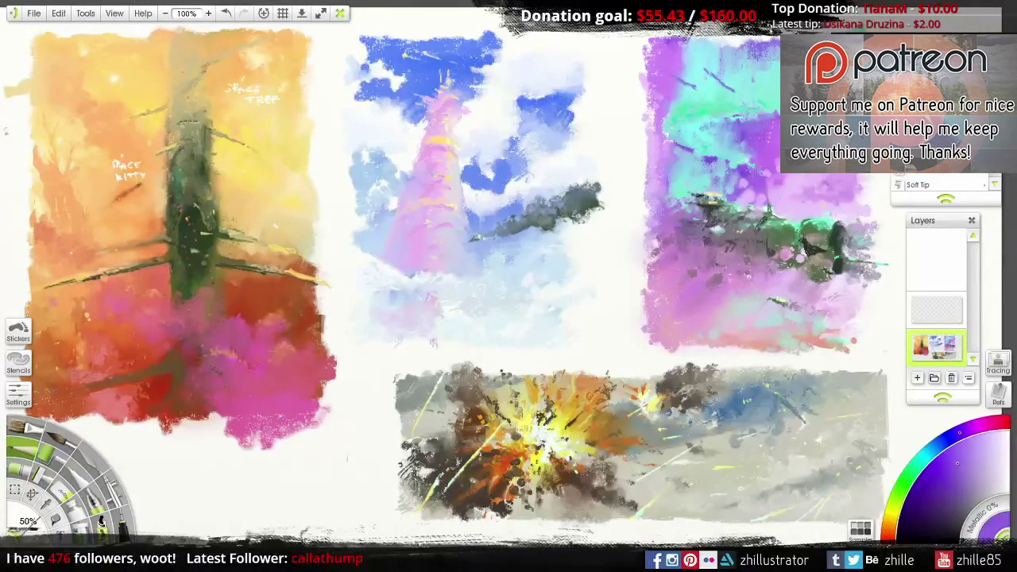
# Step: Sample cyan from the purple-teal painting, enlarge the brush and set a yellow-olive colour
pyautogui.press('[')
pyautogui.press('[')
pyautogui.press('[')
pyautogui.keyDown('alt'); pyautogui.click(695, 89); pyautogui.keyUp('alt')
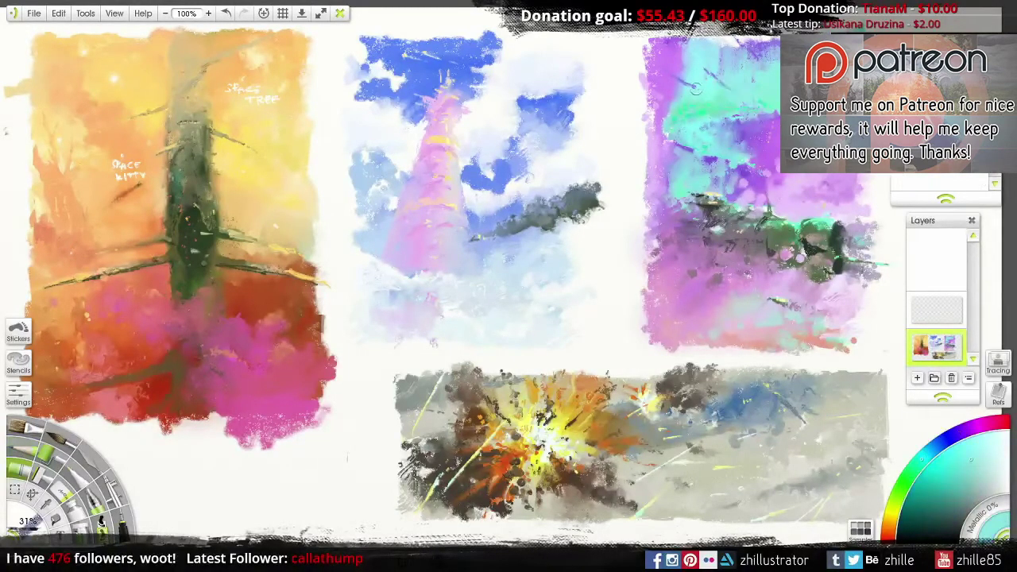
pyautogui.press(']')
pyautogui.press(']')
pyautogui.press(']')
pyautogui.moveTo(902, 500); pyautogui.dragTo(967, 449)
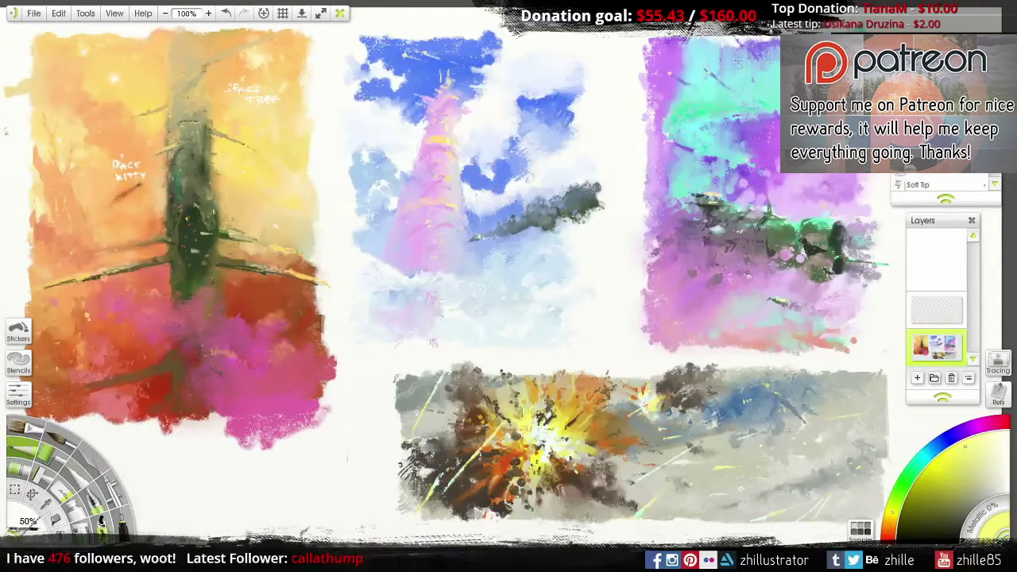
# Step: Pick a dark purple, sampling it from the right-hand painting
pyautogui.keyDown('alt'); pyautogui.click(661, 137); pyautogui.keyUp('alt')
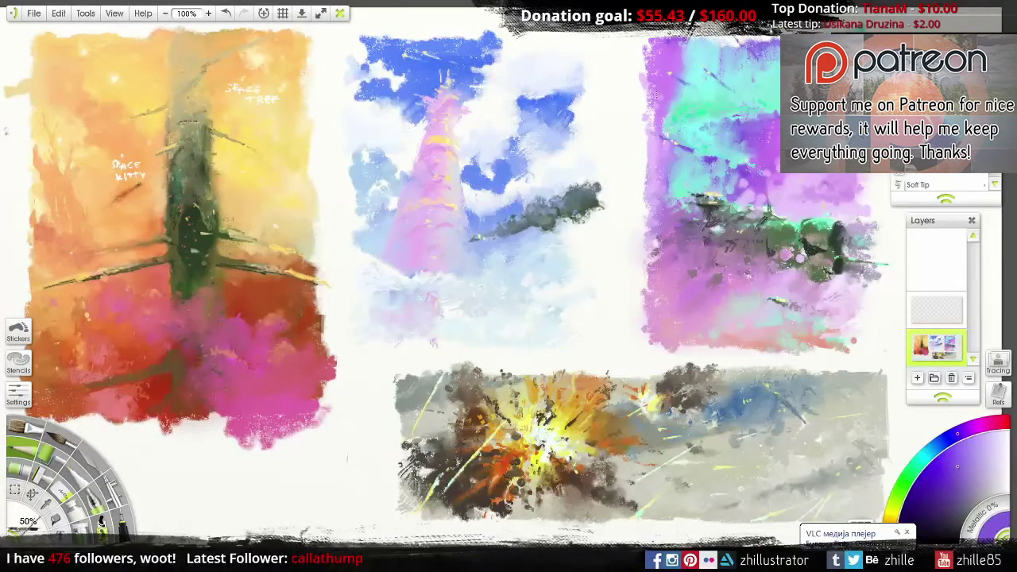
pyautogui.press('k')
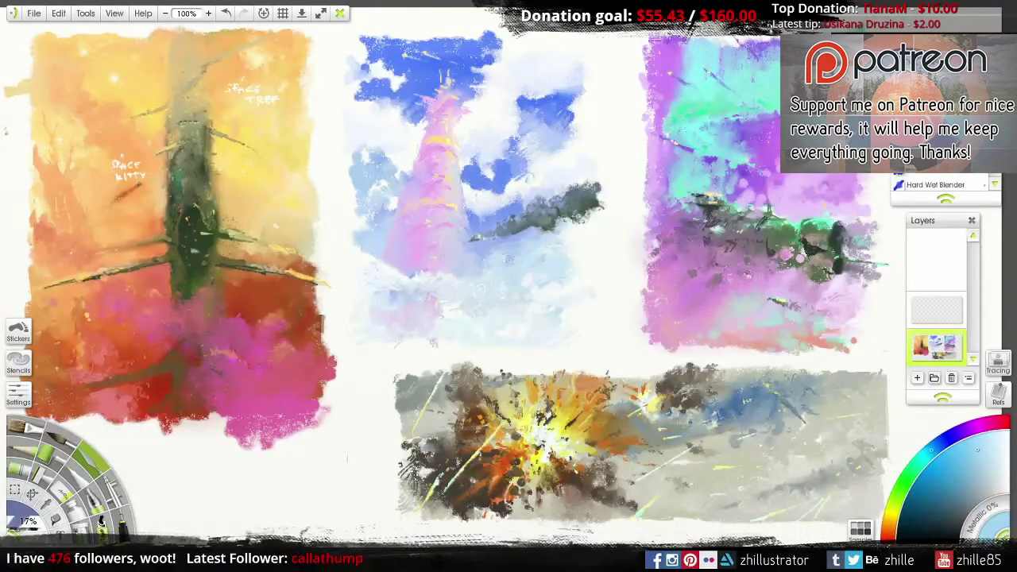
pyautogui.keyDown('alt'); pyautogui.click(652, 103); pyautogui.keyUp('alt')
pyautogui.press('k')
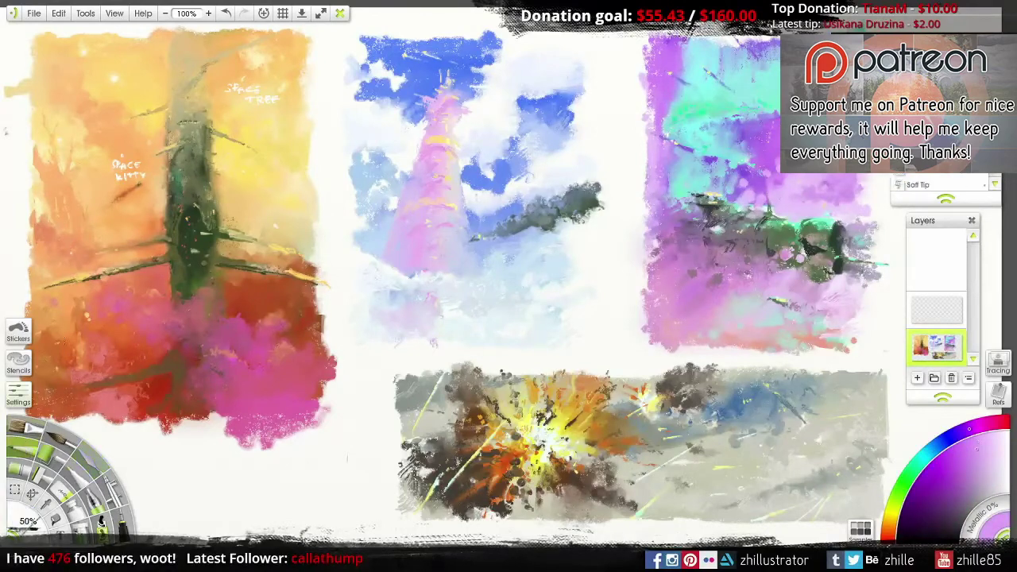
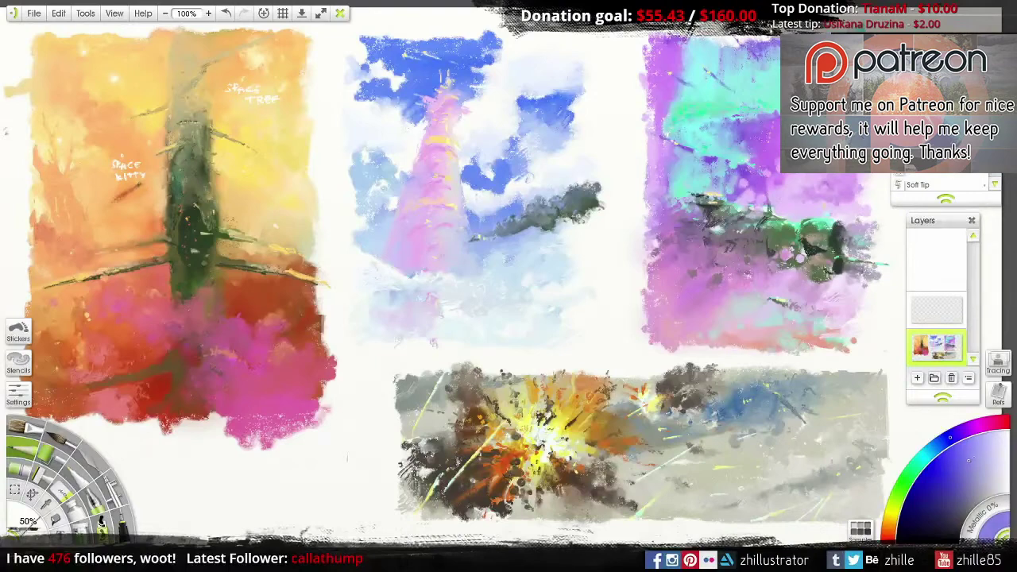
# Step: Sample light cyan, muted dark blue and teal-green colours from the right painting
pyautogui.keyDown('alt'); pyautogui.click(697, 116); pyautogui.keyUp('alt')
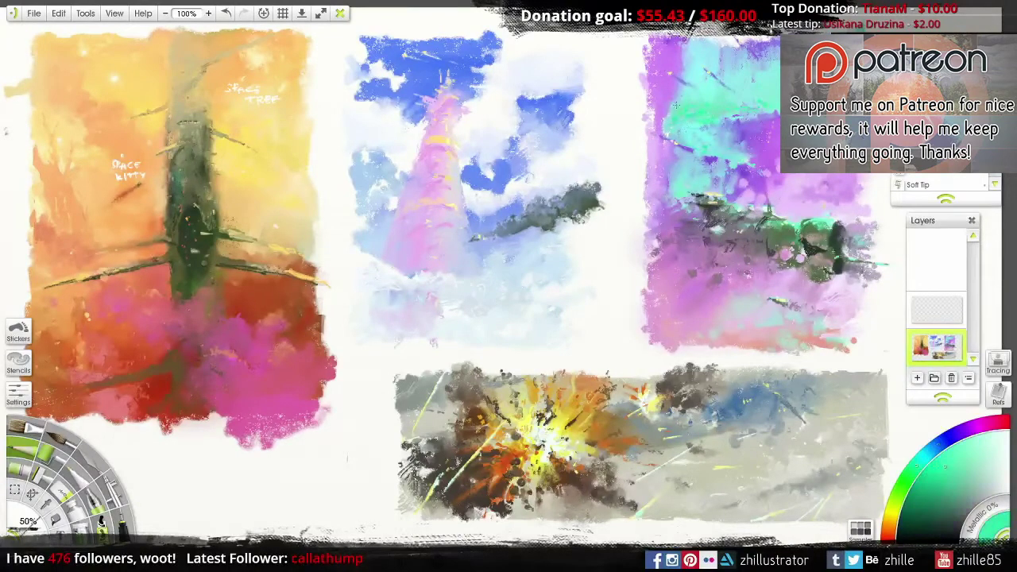
pyautogui.keyDown('alt'); pyautogui.click(662, 97); pyautogui.keyUp('alt')
pyautogui.keyDown('alt'); pyautogui.click(763, 155); pyautogui.keyUp('alt')
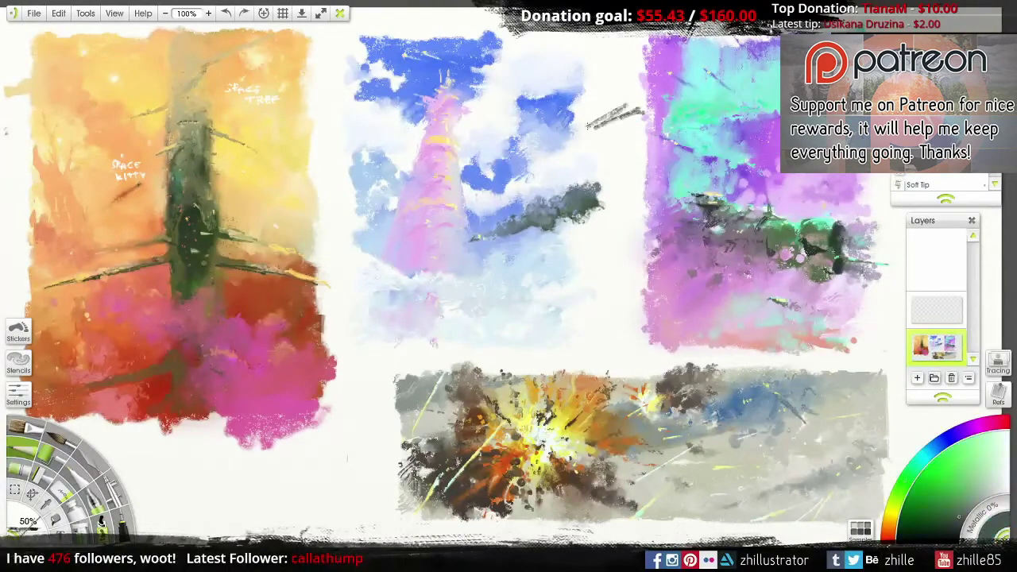
pyautogui.keyDown('alt'); pyautogui.click(737, 117); pyautogui.keyUp('alt')
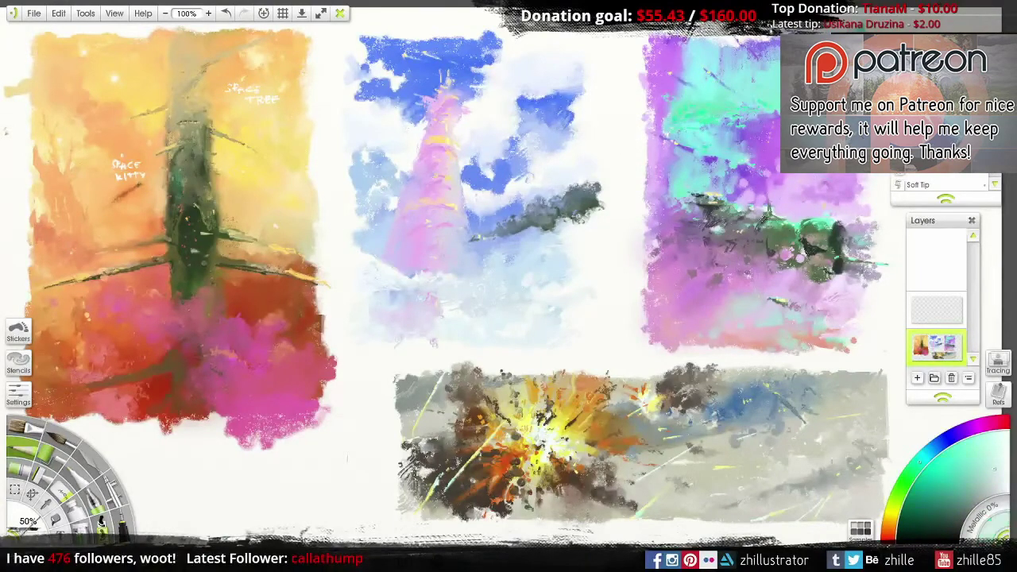
pyautogui.keyDown('alt'); pyautogui.click(706, 218); pyautogui.keyUp('alt')
pyautogui.keyDown('alt'); pyautogui.click(705, 218); pyautogui.keyUp('alt')
pyautogui.keyDown('alt'); pyautogui.click(682, 191); pyautogui.keyUp('alt')
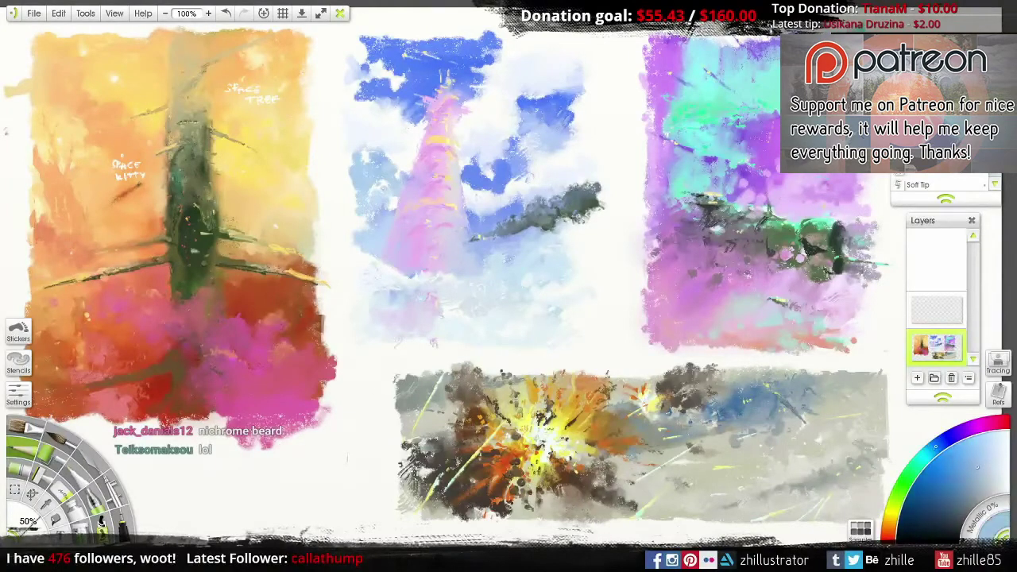
pyautogui.keyDown('alt'); pyautogui.click(704, 61); pyautogui.keyUp('alt')
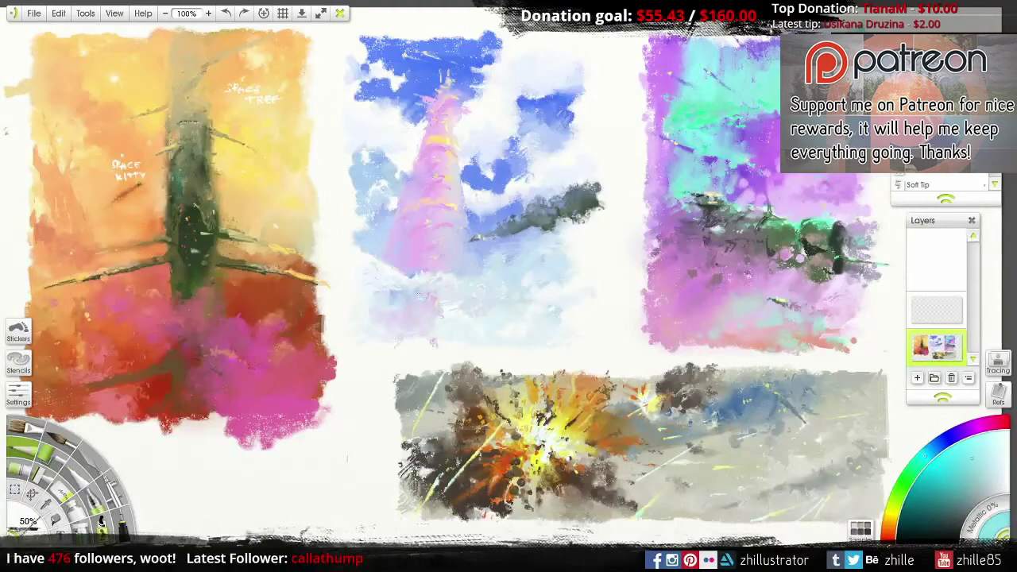
# Step: Try the square-tip and wet blender brushes, then return to a teal soft-tip brush at 50%
pyautogui.press('o')
pyautogui.keyDown('alt'); pyautogui.click(649, 113); pyautogui.keyUp('alt')
pyautogui.press('k')
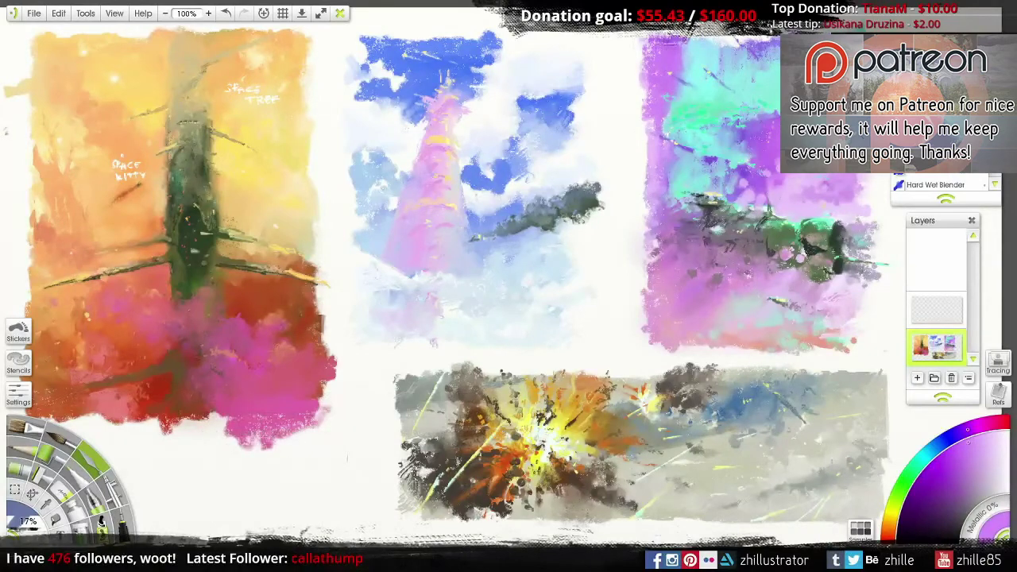
pyautogui.click(32, 450)
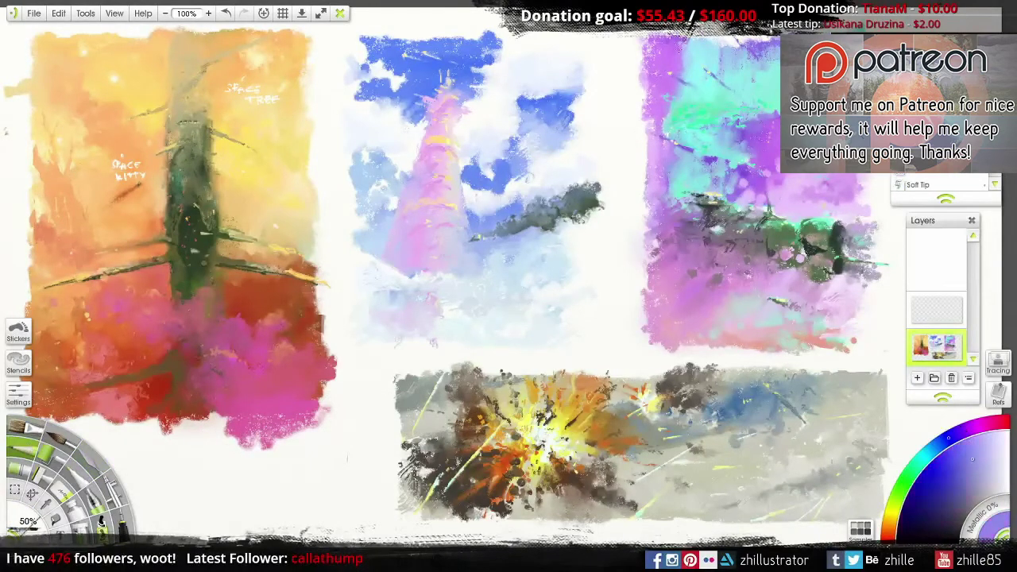
pyautogui.keyDown('alt'); pyautogui.click(719, 89); pyautogui.keyUp('alt')
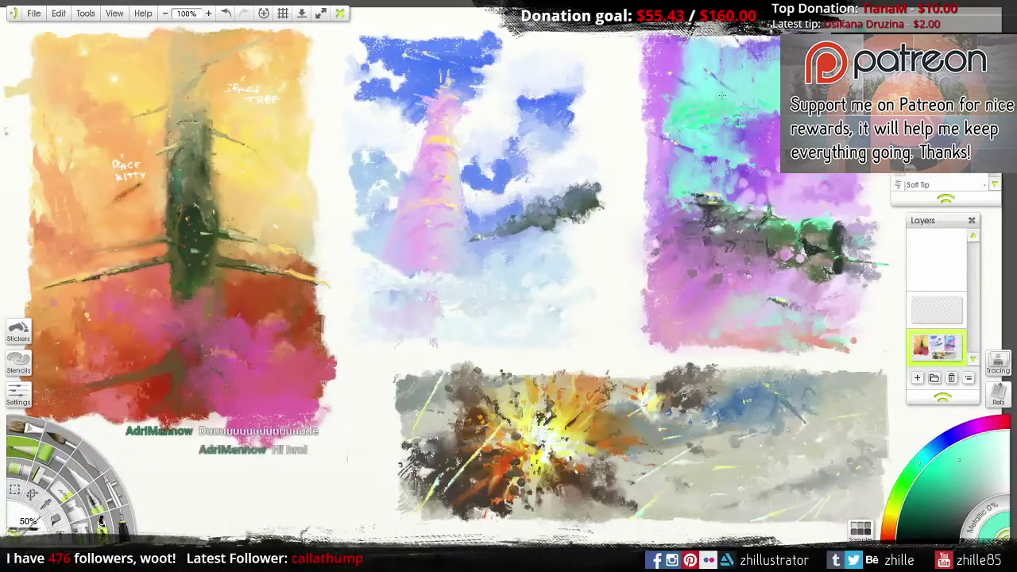
pyautogui.press('[')
pyautogui.press('[')
pyautogui.press('[')
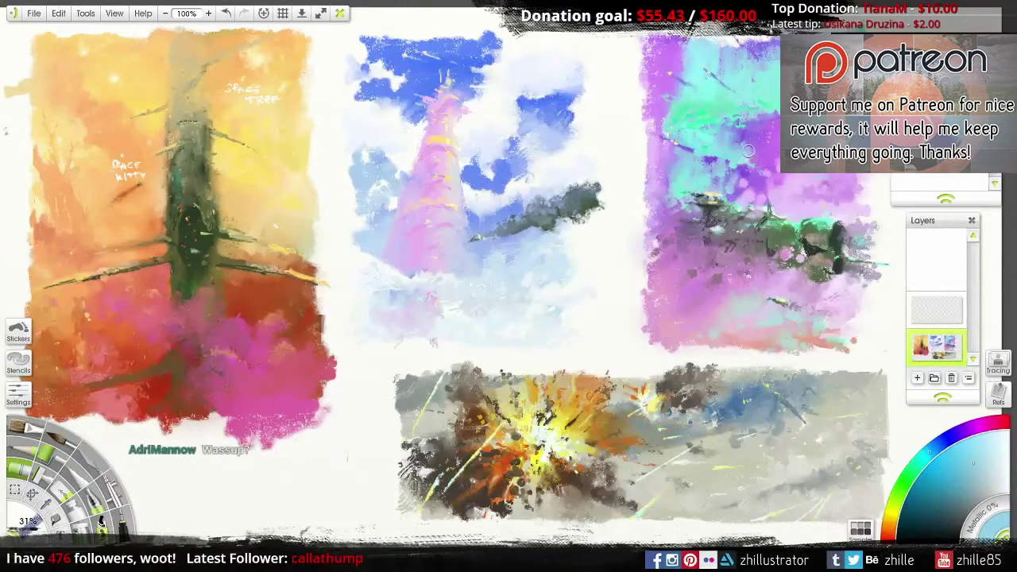
pyautogui.press(']')
pyautogui.press(']')
pyautogui.press(']')
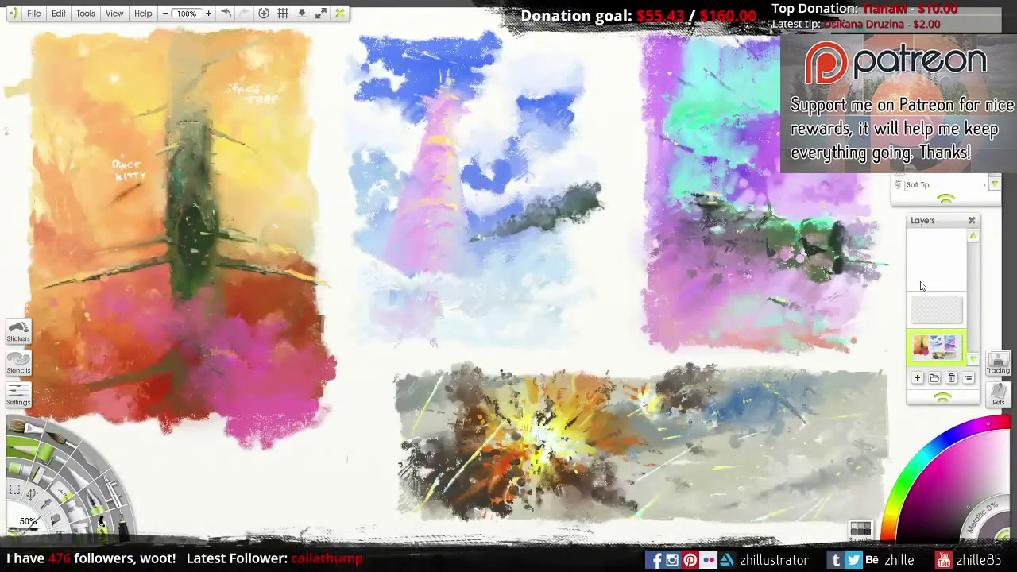
# Step: Select the bottom explosion painting and apply Adjust Layer Colors: brightness -22%, contrast 11%
pyautogui.press('s')
pyautogui.moveTo(373, 358); pyautogui.dragTo(893, 533)
pyautogui.click(59, 13)
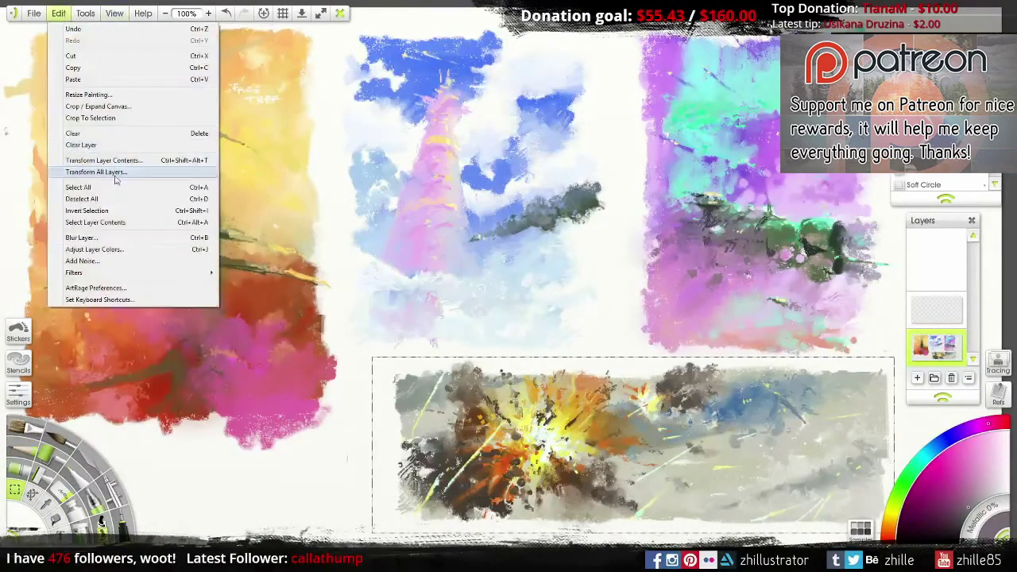
pyautogui.click(95, 251)
pyautogui.moveTo(477, 102); pyautogui.dragTo(231, 82)
pyautogui.moveTo(249, 277)
pyautogui.mouseDown()
pyautogui.moveTo(238, 282)
pyautogui.moveTo(286, 332)
pyautogui.moveTo(313, 332)
pyautogui.moveTo(211, 332)
pyautogui.moveTo(251, 332)
pyautogui.mouseUp()
pyautogui.moveTo(249, 356)
pyautogui.mouseDown()
pyautogui.moveTo(212, 359)
pyautogui.moveTo(310, 357)
pyautogui.moveTo(253, 356)
pyautogui.mouseUp()
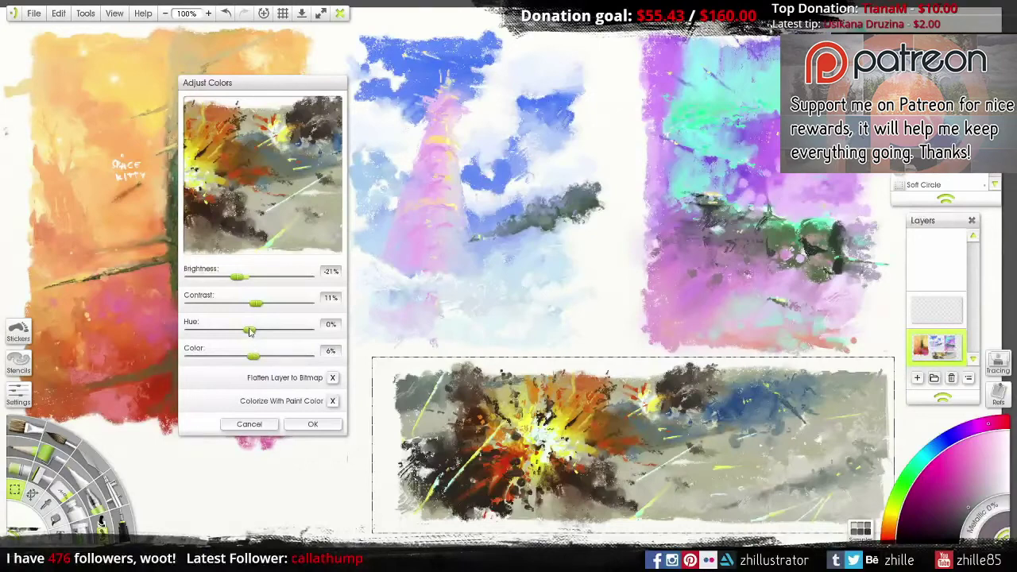
pyautogui.moveTo(250, 332)
pyautogui.mouseDown()
pyautogui.moveTo(232, 332)
pyautogui.moveTo(250, 332)
pyautogui.mouseUp()
pyautogui.moveTo(237, 276)
pyautogui.mouseDown()
pyautogui.moveTo(269, 276)
pyautogui.moveTo(234, 277)
pyautogui.mouseUp()
pyautogui.click(312, 423)
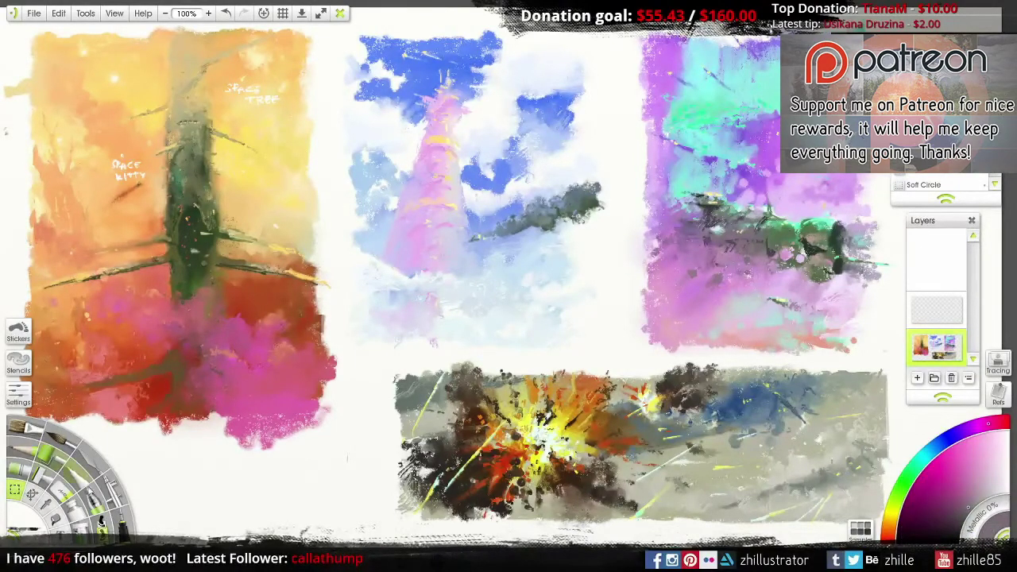
# Step: Paint a long pale yellow streak across the explosion with the soft-tip brush
pyautogui.keyDown('alt'); pyautogui.click(560, 401); pyautogui.keyUp('alt')
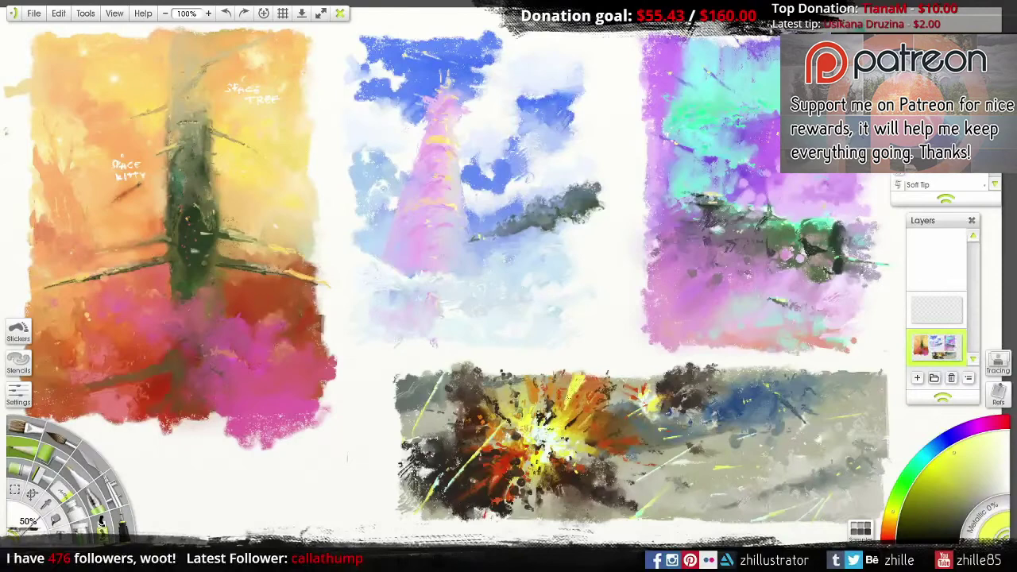
pyautogui.click(541, 437)
pyautogui.keyDown('alt'); pyautogui.click(564, 413); pyautogui.keyUp('alt')
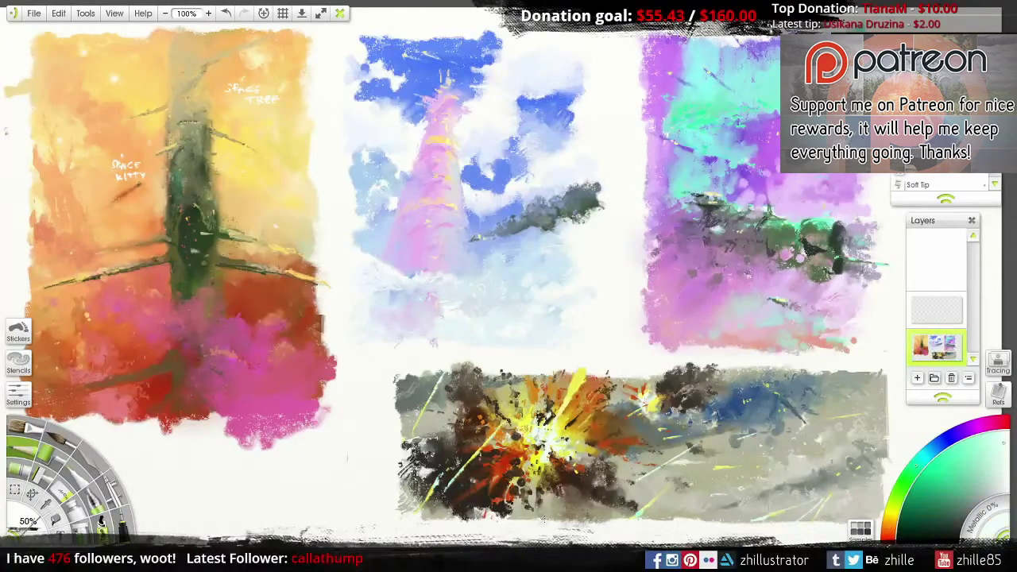
pyautogui.moveTo(588, 449)
pyautogui.mouseDown()
pyautogui.moveTo(818, 446)
pyautogui.moveTo(882, 406)
pyautogui.mouseUp()
# Step: Add thin light blue streaks across the explosion, undoing one misplaced stroke
pyautogui.click(968, 447)
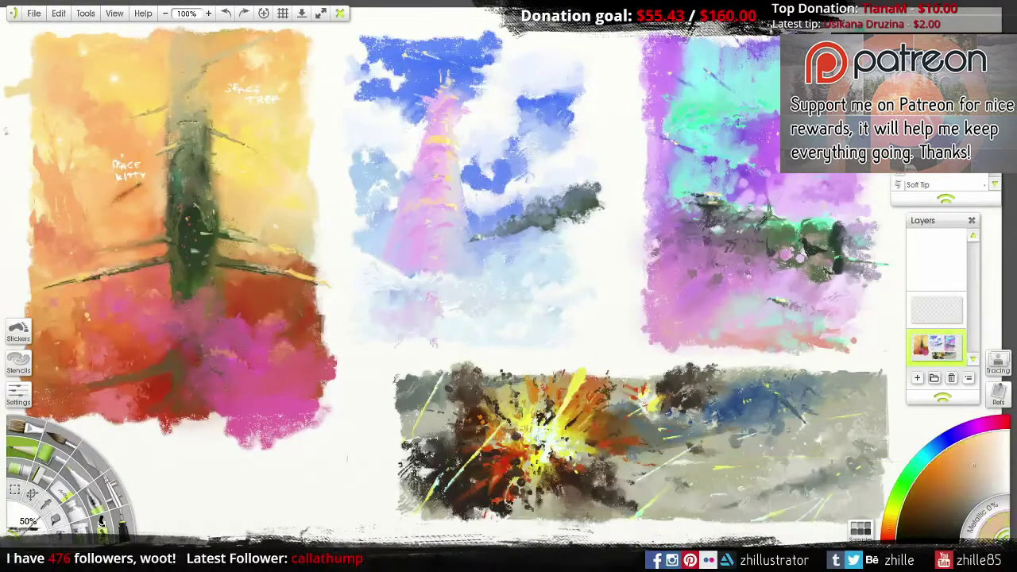
pyautogui.moveTo(600, 441); pyautogui.dragTo(667, 437)
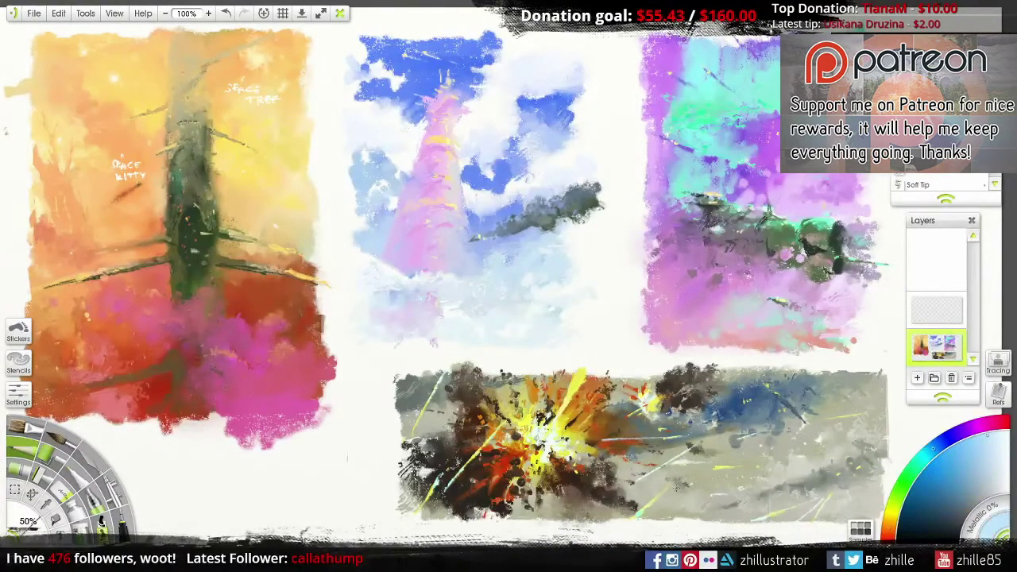
pyautogui.moveTo(450, 514); pyautogui.dragTo(520, 470)
pyautogui.hotkey('ctrl', 'z')
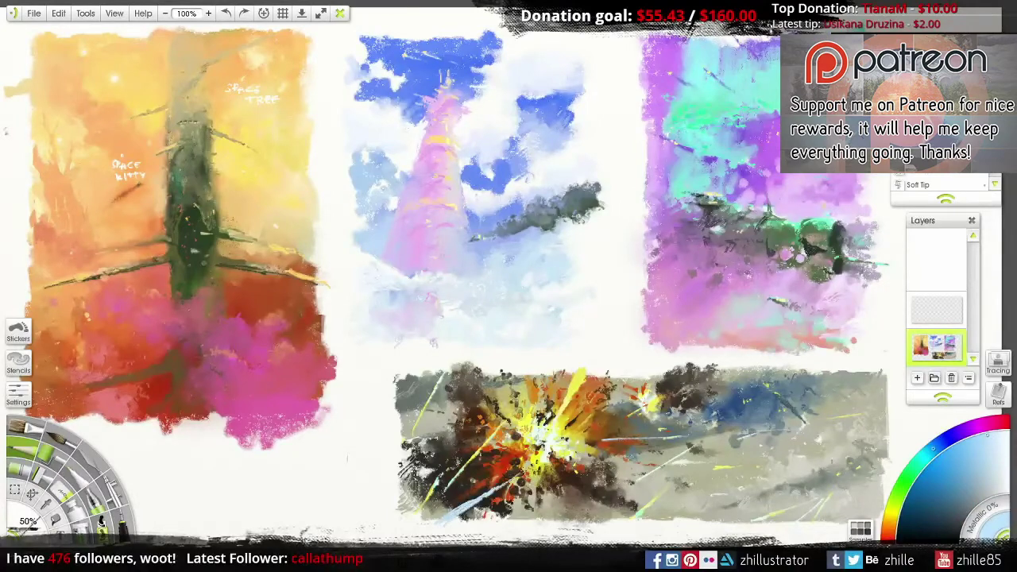
pyautogui.keyDown('alt'); pyautogui.click(469, 506); pyautogui.keyUp('alt')
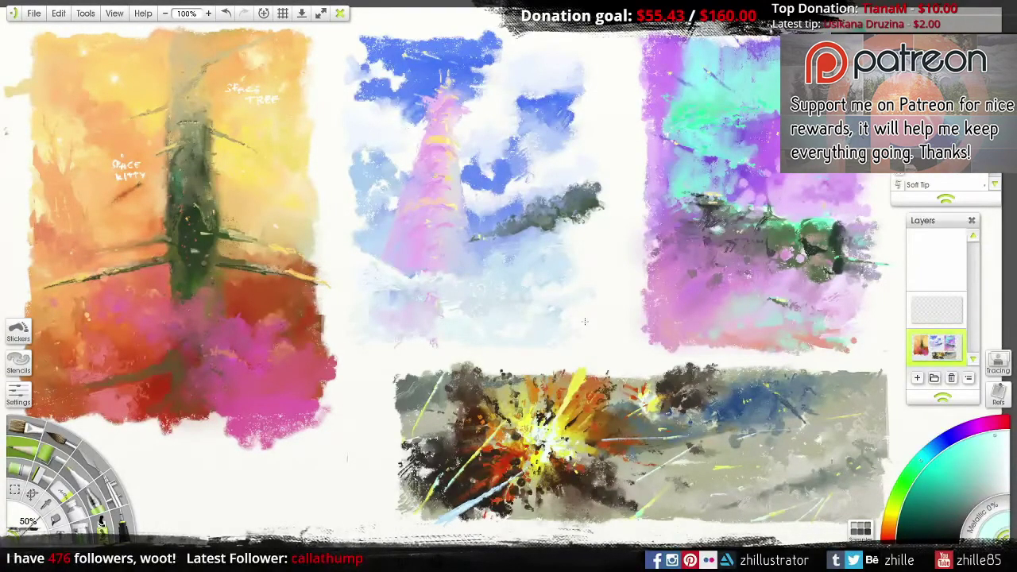
pyautogui.click(110, 483)
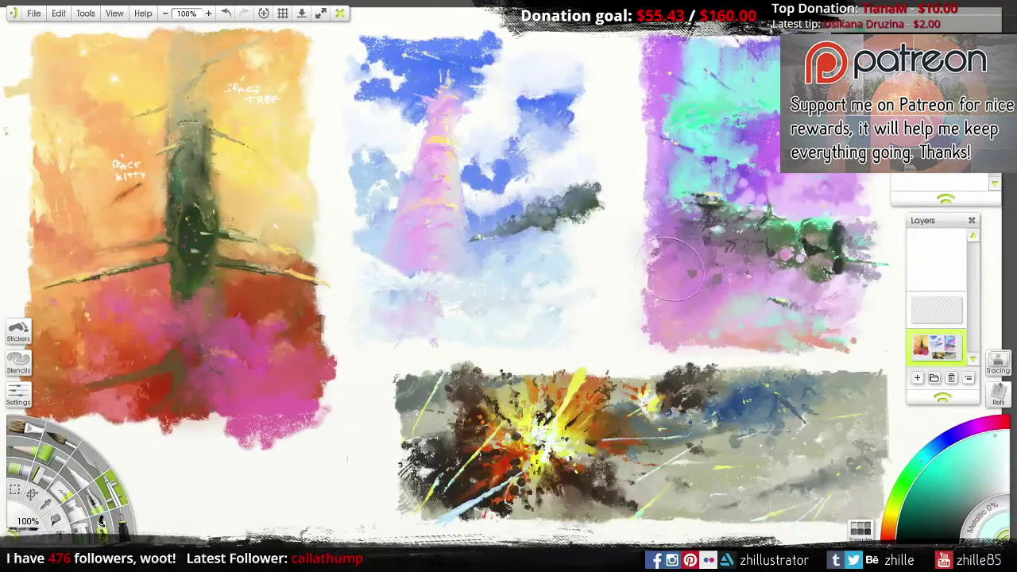
# Step: Add a new empty layer and set up a smaller soft-tip brush, undoing a stray stroke
pyautogui.click(917, 378)
pyautogui.rightClick(913, 299)
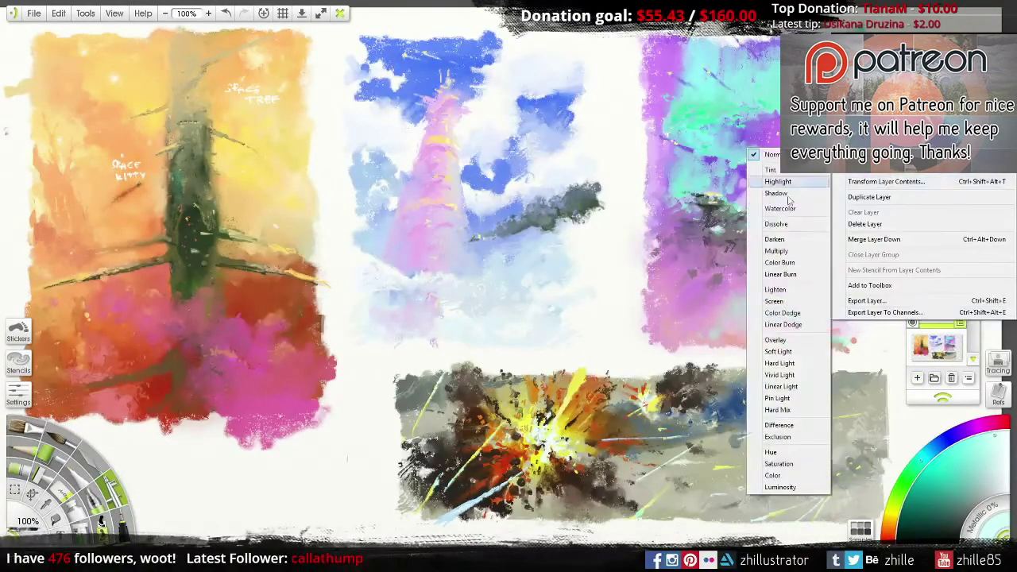
pyautogui.press('Escape')
pyautogui.press('[')
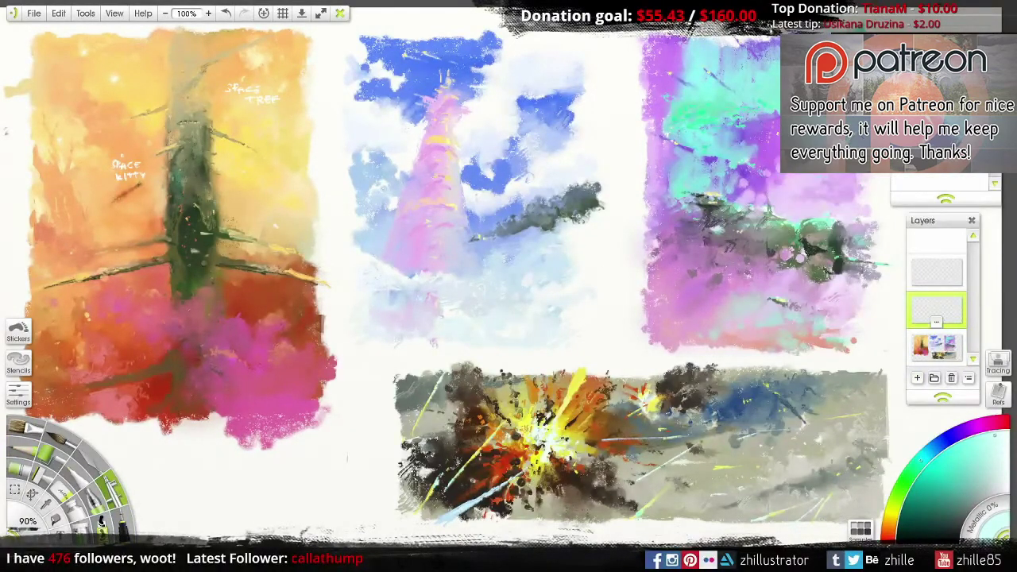
pyautogui.click(41, 460)
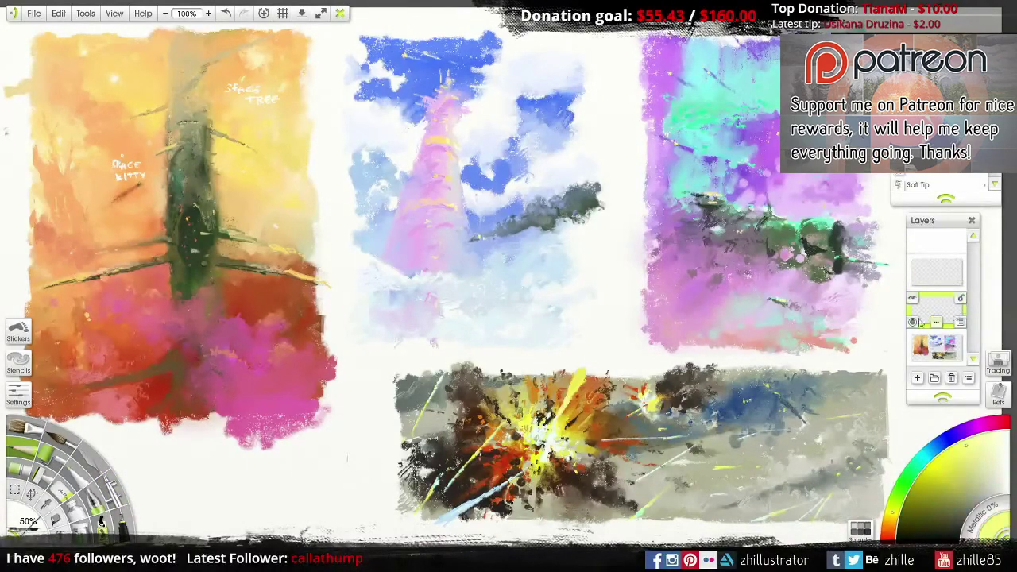
pyautogui.hotkey('ctrl', 'z')
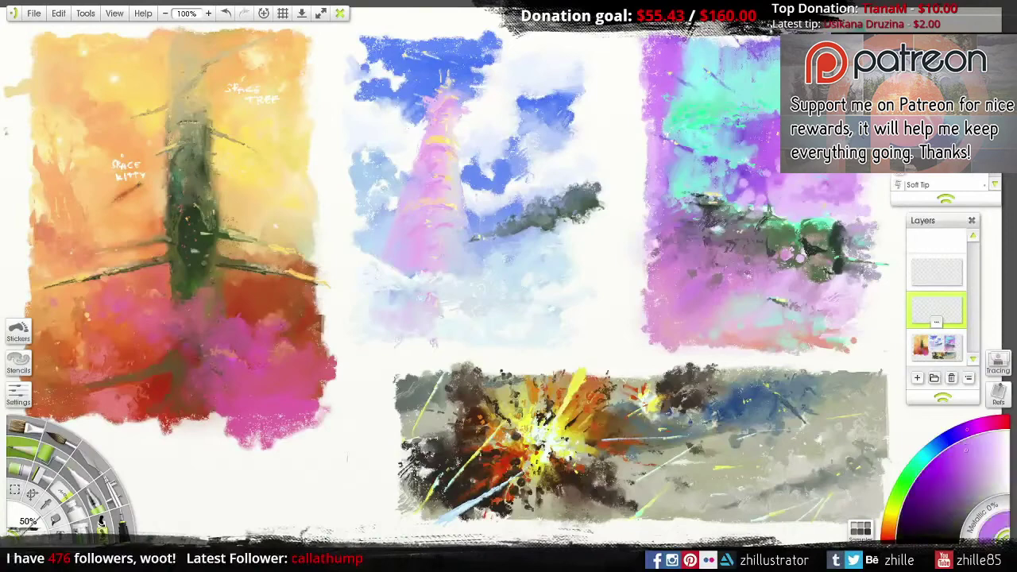
pyautogui.click(89, 475)
# Step: Set the new layer to Screen blending and brush purple over the spaceship, then undo it
pyautogui.keyDown('alt'); pyautogui.click(709, 210); pyautogui.keyUp('alt')
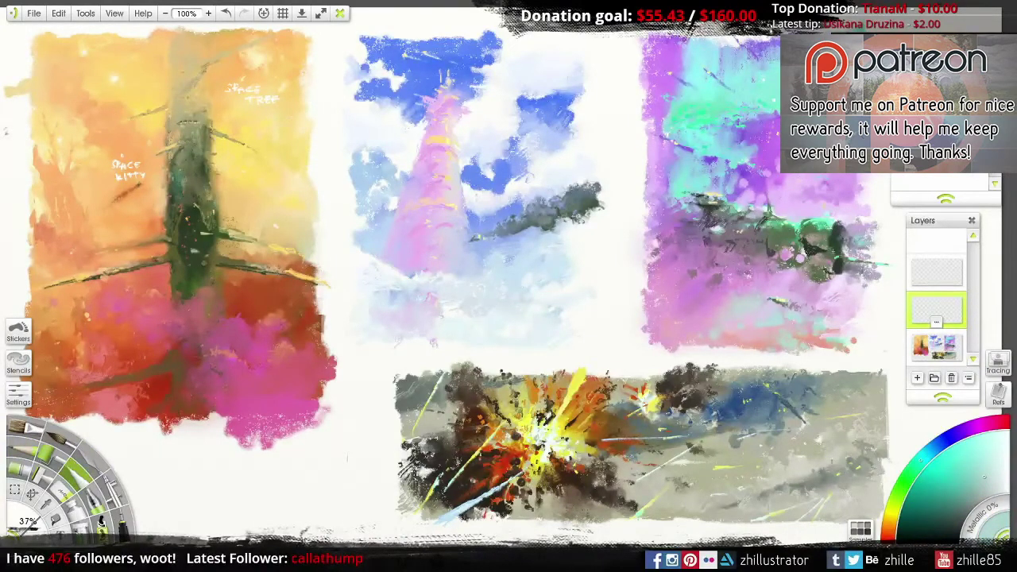
pyautogui.keyDown('alt'); pyautogui.click(762, 227); pyautogui.keyUp('alt')
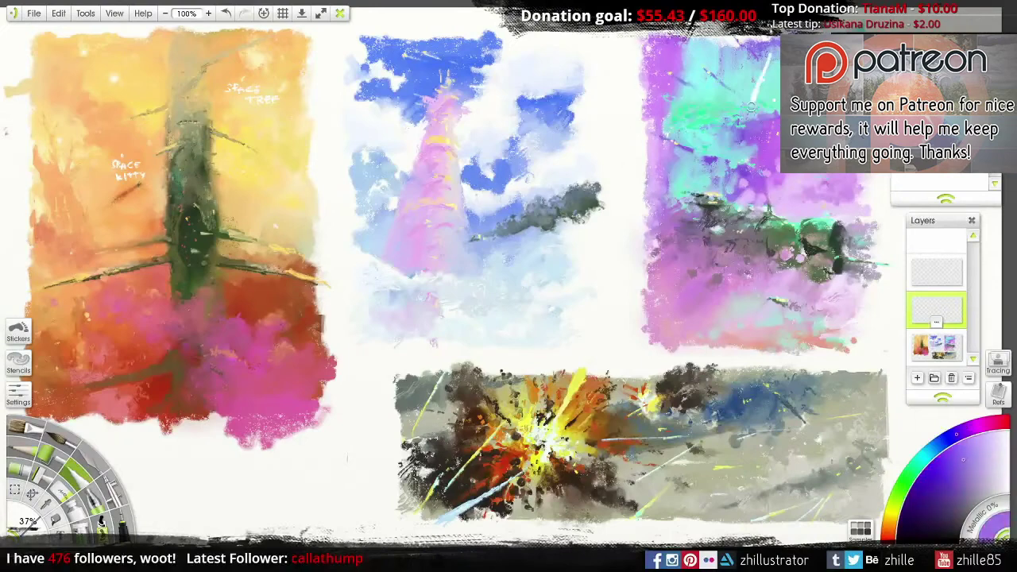
pyautogui.click(936, 321)
pyautogui.click(959, 358)
pyautogui.moveTo(774, 234)
pyautogui.mouseDown()
pyautogui.moveTo(794, 222)
pyautogui.moveTo(778, 219)
pyautogui.moveTo(818, 215)
pyautogui.moveTo(830, 227)
pyautogui.mouseUp()
pyautogui.hotkey('ctrl', 'z')
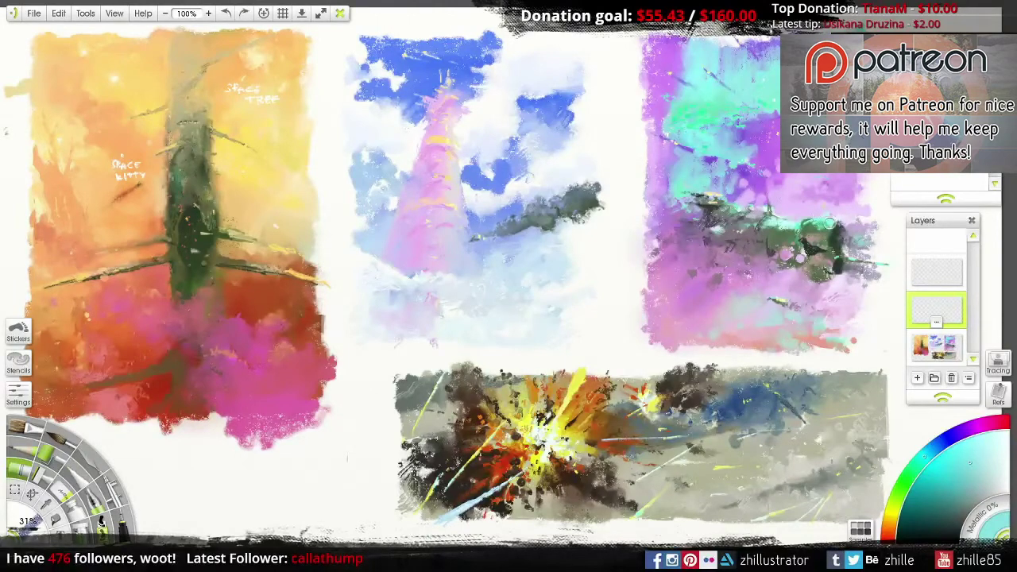
pyautogui.hotkey('ctrl', 'z')
# Step: Resample purple at 50% brush size, then undo back to remove the empty layer
pyautogui.keyDown('alt'); pyautogui.click(850, 231); pyautogui.keyUp('alt')
pyautogui.press(']')
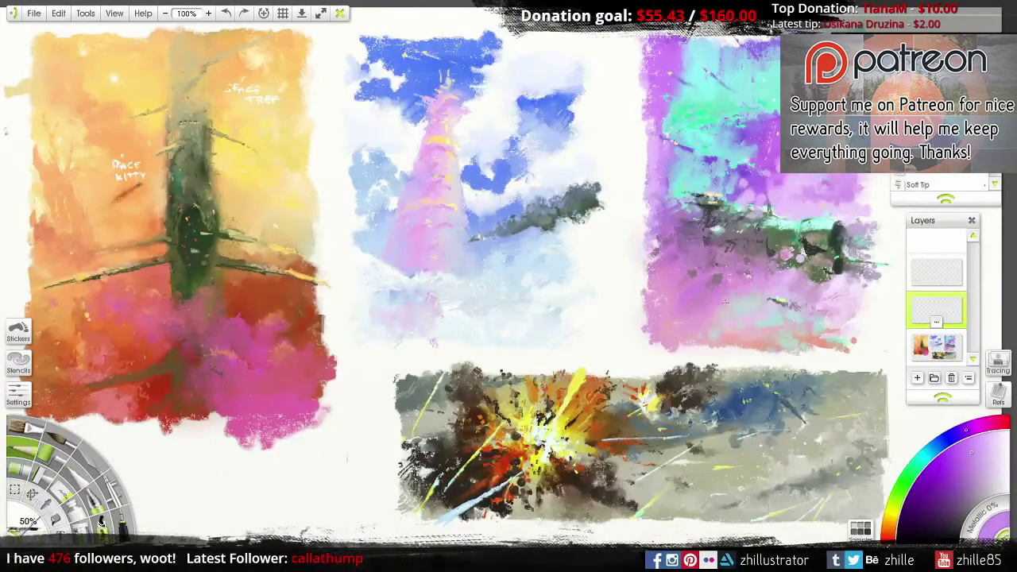
pyautogui.hotkey('ctrl', 'z')
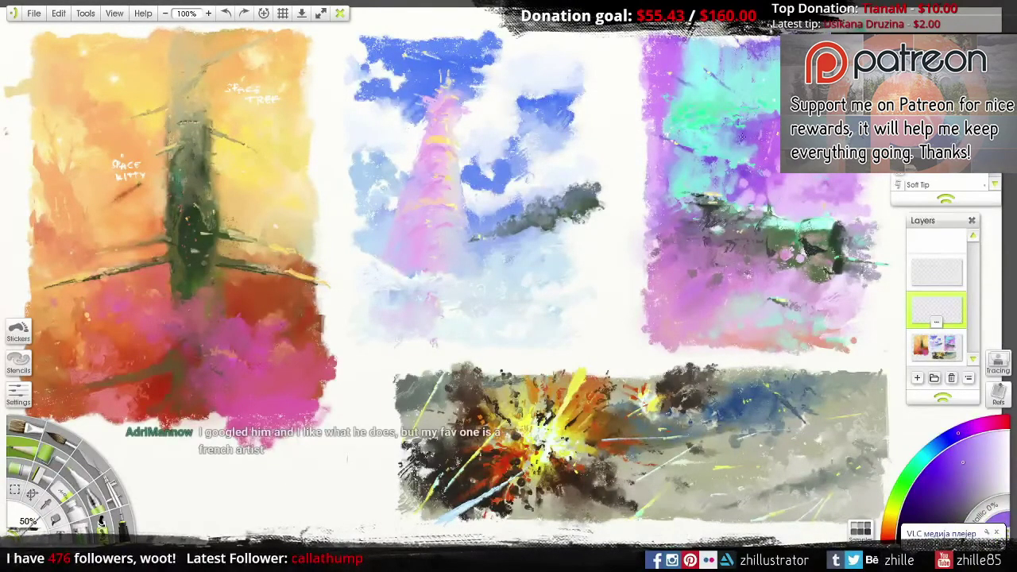
pyautogui.hotkey('ctrl', 'y')
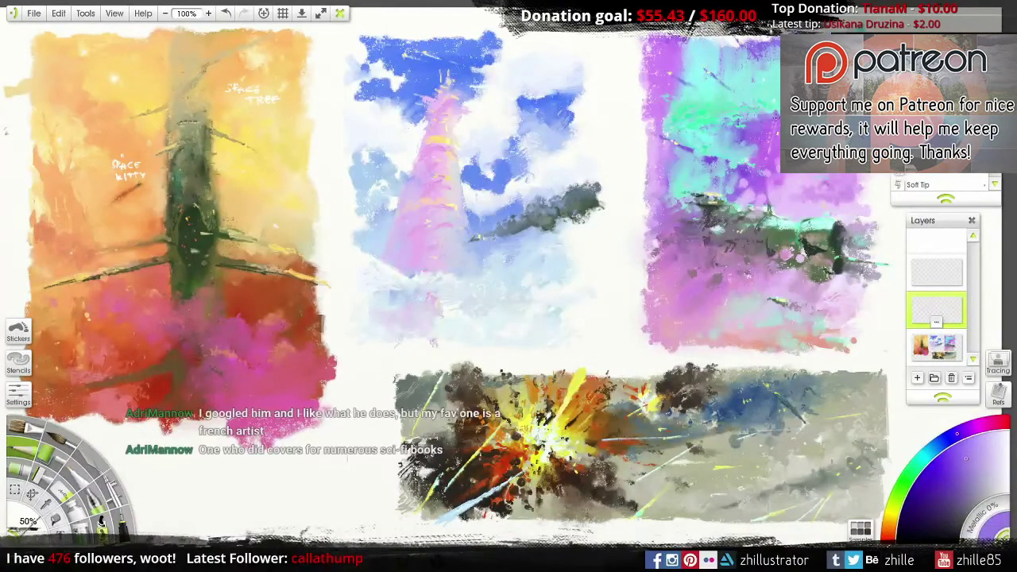
pyautogui.hotkey('ctrl', 'z')
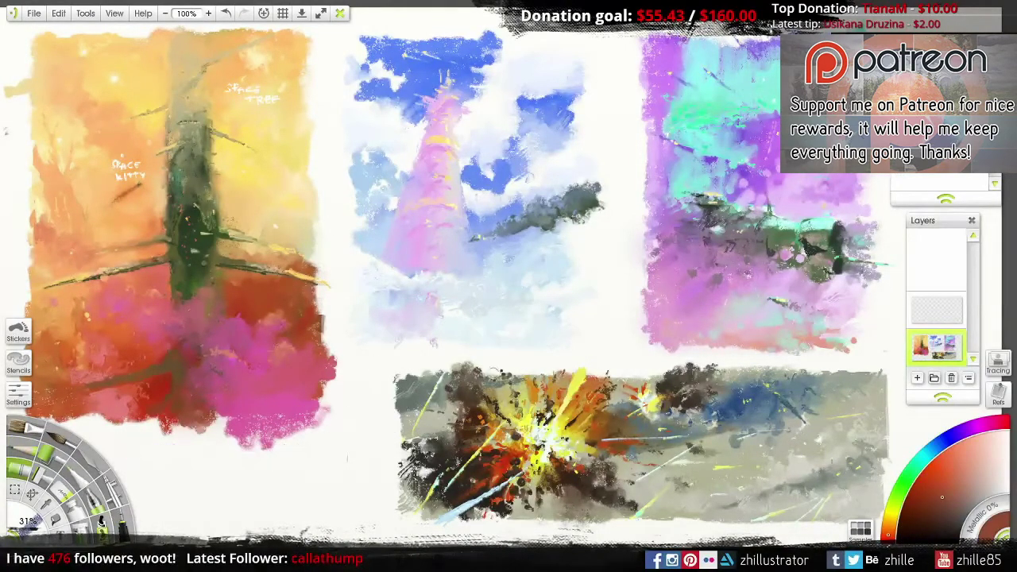
# Step: With the interface hidden, paint dark red and pink drips below the orange painting
pyautogui.keyDown('alt'); pyautogui.click(203, 405); pyautogui.keyUp('alt')
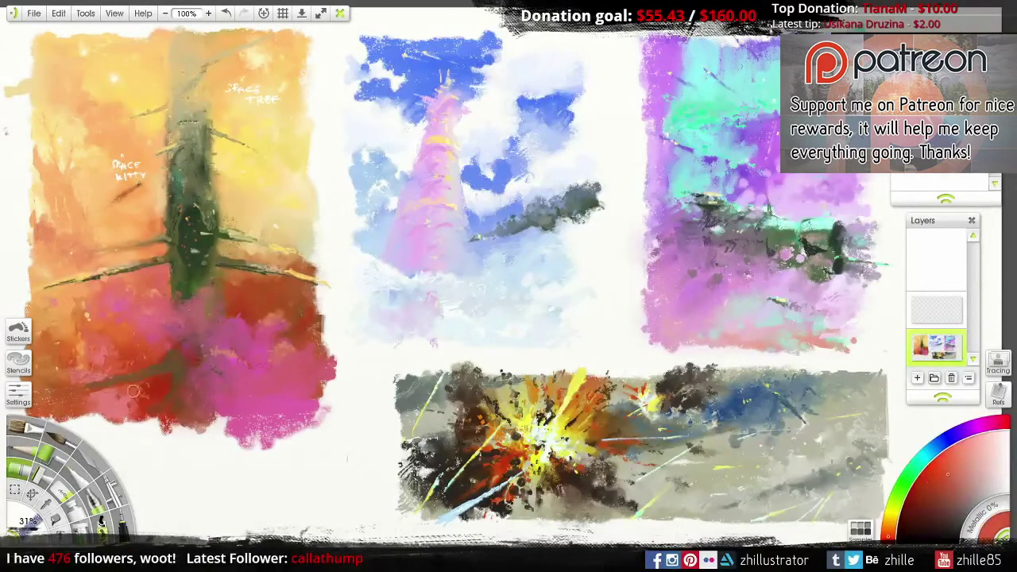
pyautogui.keyDown('alt'); pyautogui.click(115, 410); pyautogui.keyUp('alt')
pyautogui.press('Tab')
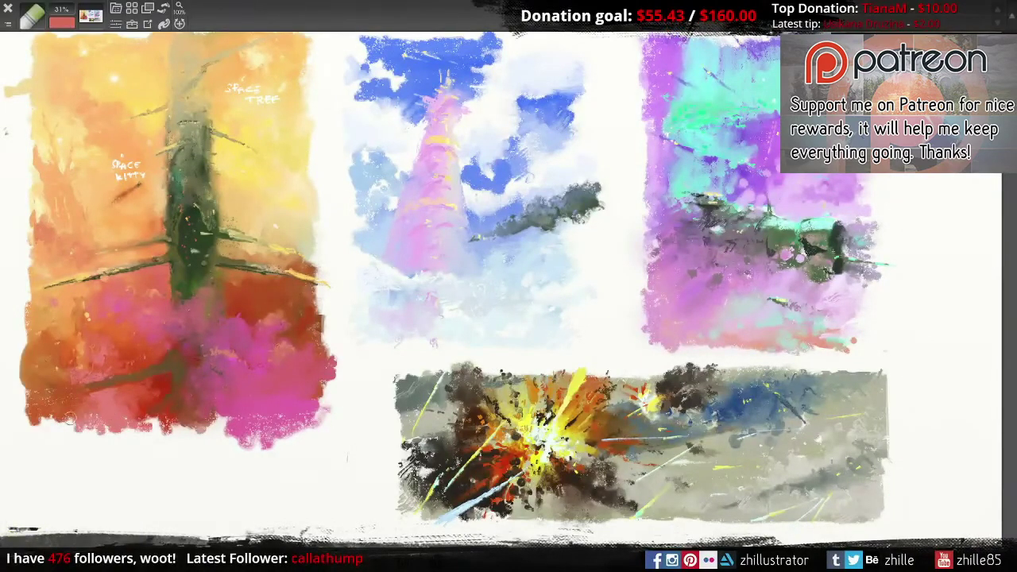
pyautogui.keyDown('alt'); pyautogui.click(43, 437); pyautogui.keyUp('alt')
pyautogui.keyDown('alt'); pyautogui.click(186, 425); pyautogui.keyUp('alt')
pyautogui.moveTo(183, 422)
pyautogui.mouseDown()
pyautogui.moveTo(192, 457)
pyautogui.moveTo(203, 458)
pyautogui.mouseUp()
pyautogui.keyDown('alt'); pyautogui.click(103, 429); pyautogui.keyUp('alt')
pyautogui.moveTo(111, 434)
pyautogui.mouseDown()
pyautogui.moveTo(93, 445)
pyautogui.moveTo(101, 462)
pyautogui.mouseUp()
pyautogui.moveTo(127, 433); pyautogui.dragTo(118, 459)
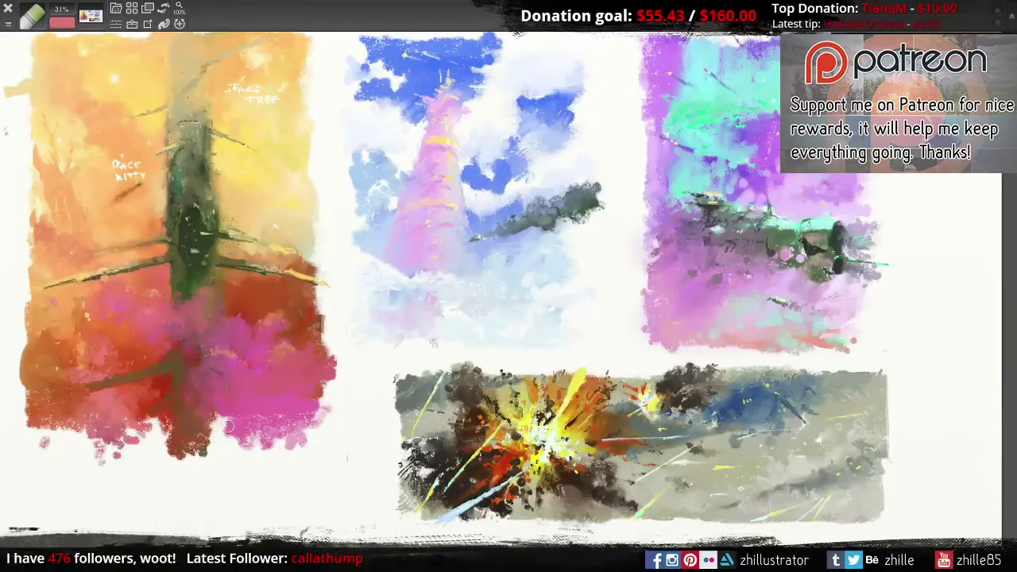
pyautogui.moveTo(210, 418)
pyautogui.mouseDown()
pyautogui.moveTo(226, 462)
pyautogui.moveTo(227, 451)
pyautogui.mouseUp()
# Step: Paint orange-red drips and dabs at the orange painting's lower left
pyautogui.keyDown('alt'); pyautogui.click(42, 425); pyautogui.keyUp('alt')
pyautogui.keyDown('alt'); pyautogui.click(41, 425); pyautogui.keyUp('alt')
pyautogui.moveTo(44, 421); pyautogui.dragTo(47, 452)
pyautogui.moveTo(62, 429)
pyautogui.mouseDown()
pyautogui.moveTo(72, 462)
pyautogui.moveTo(83, 459)
pyautogui.mouseUp()
pyautogui.moveTo(43, 441)
pyautogui.mouseDown()
pyautogui.moveTo(47, 468)
pyautogui.moveTo(57, 456)
pyautogui.mouseUp()
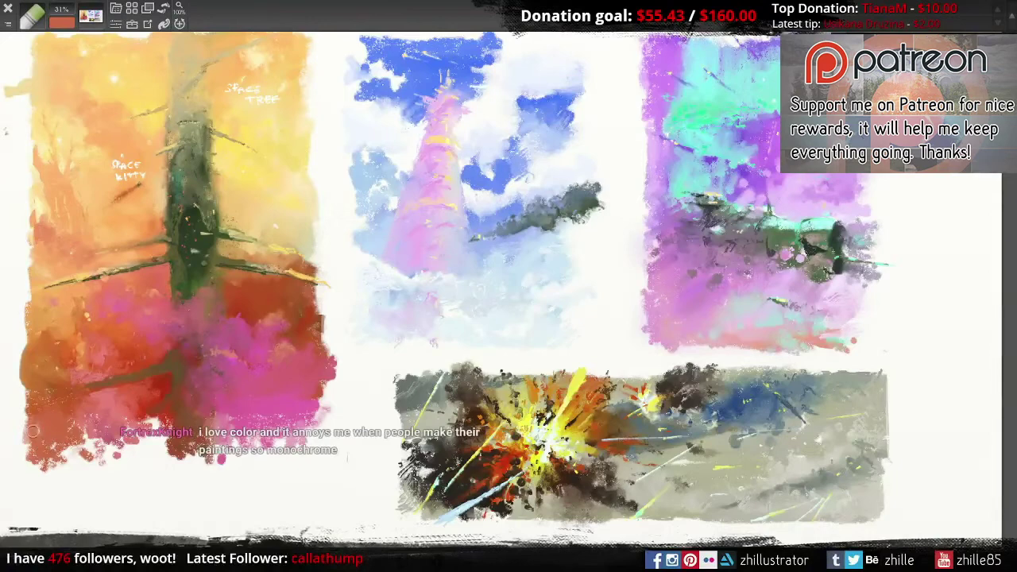
pyautogui.moveTo(32, 424); pyautogui.dragTo(34, 462)
# Step: Add pink and darker red dabs along the painting's lower and right edges
pyautogui.keyDown('alt'); pyautogui.click(141, 413); pyautogui.keyUp('alt')
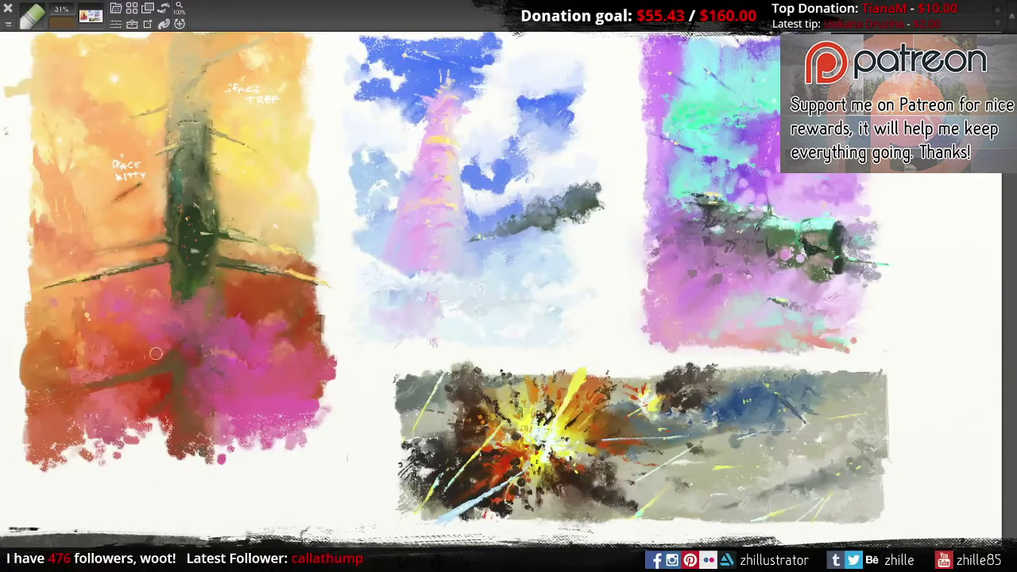
pyautogui.keyDown('alt'); pyautogui.click(154, 404); pyautogui.keyUp('alt')
pyautogui.keyDown('alt'); pyautogui.click(69, 433); pyautogui.keyUp('alt')
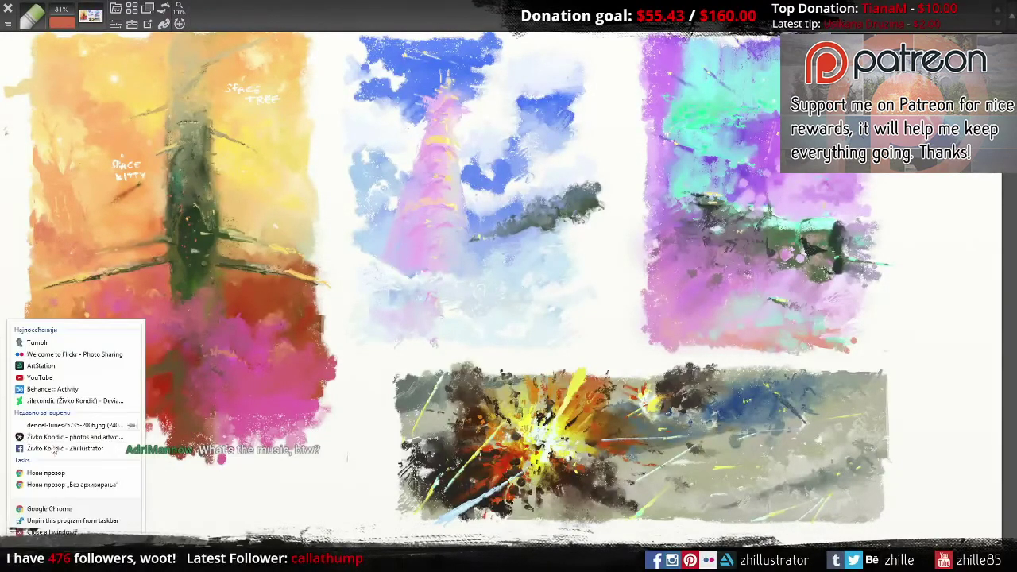
pyautogui.moveTo(79, 436)
pyautogui.mouseDown()
pyautogui.moveTo(135, 433)
pyautogui.moveTo(171, 453)
pyautogui.mouseUp()
pyautogui.keyDown('alt'); pyautogui.click(135, 433); pyautogui.keyUp('alt')
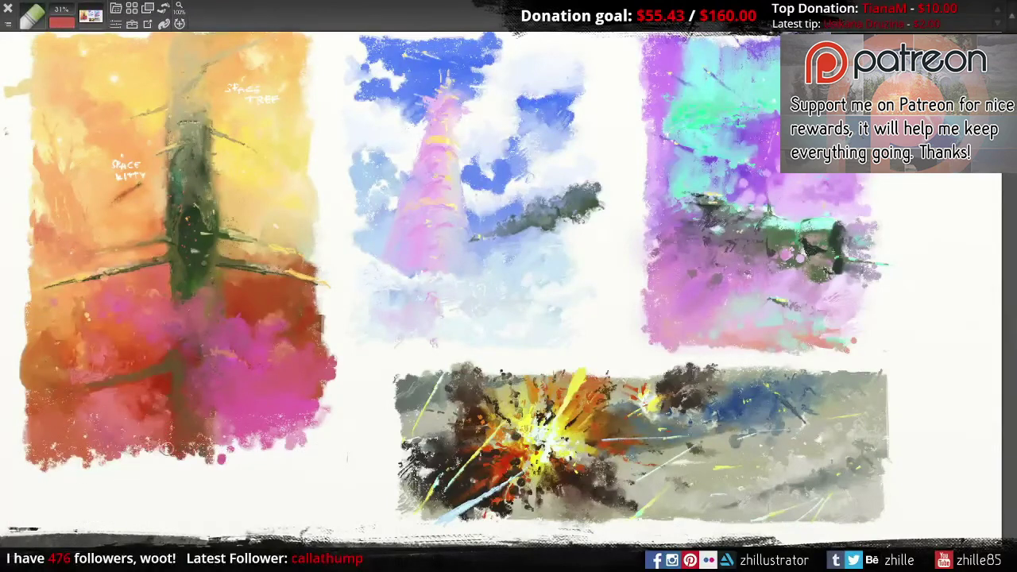
pyautogui.keyDown('alt'); pyautogui.click(52, 431); pyautogui.keyUp('alt')
pyautogui.moveTo(57, 454); pyautogui.dragTo(80, 460)
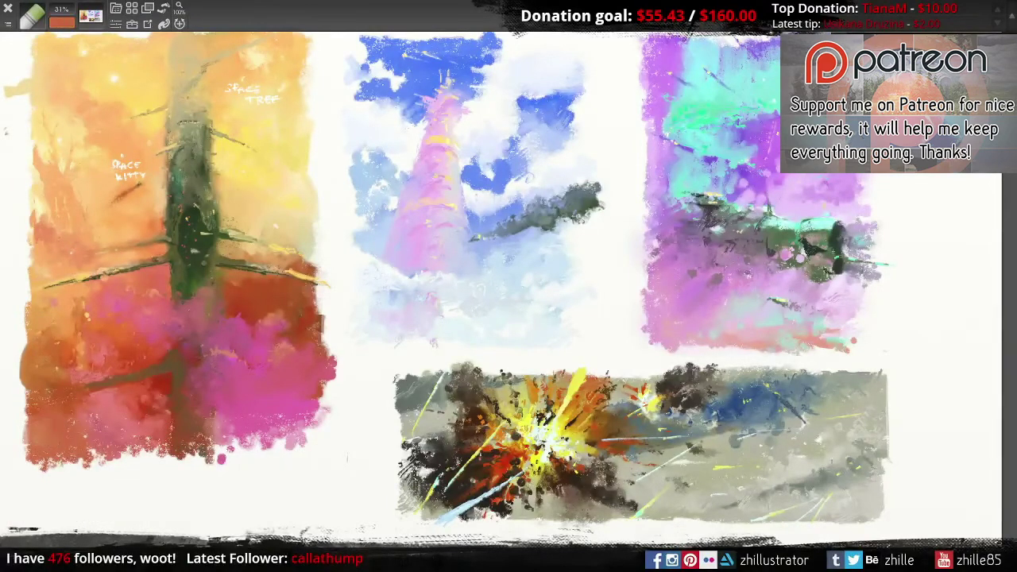
pyautogui.keyDown('alt'); pyautogui.click(246, 432); pyautogui.keyUp('alt')
pyautogui.moveTo(318, 383)
pyautogui.mouseDown()
pyautogui.moveTo(306, 429)
pyautogui.moveTo(143, 454)
pyautogui.mouseUp()
# Step: Add a dark stroke near the lower right and yellow strokes along the lower edge
pyautogui.keyDown('alt'); pyautogui.click(149, 449); pyautogui.keyUp('alt')
pyautogui.keyDown('alt'); pyautogui.click(220, 414); pyautogui.keyUp('alt')
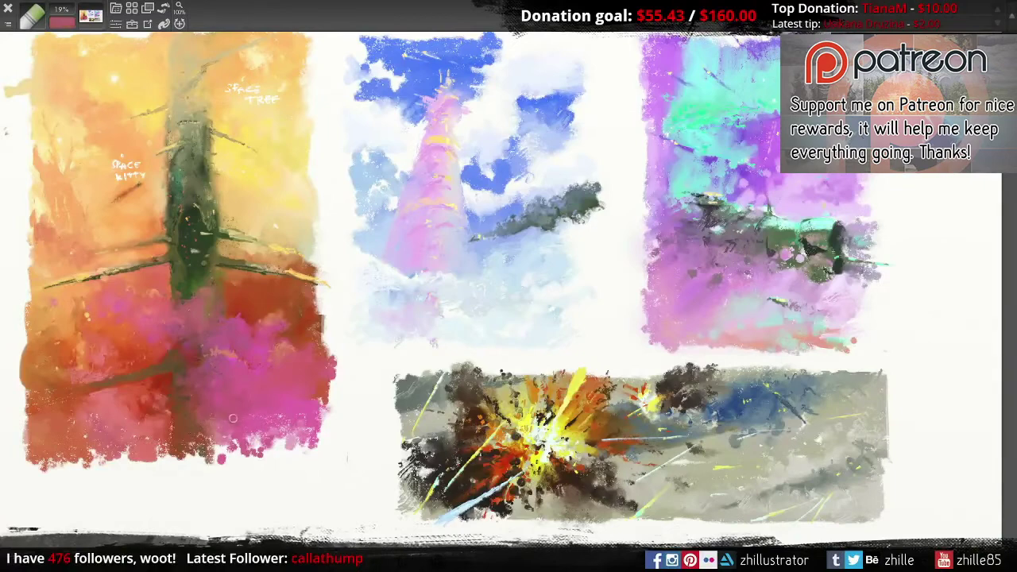
pyautogui.moveTo(234, 419); pyautogui.dragTo(302, 450)
pyautogui.keyDown('alt'); pyautogui.click(306, 274); pyautogui.keyUp('alt')
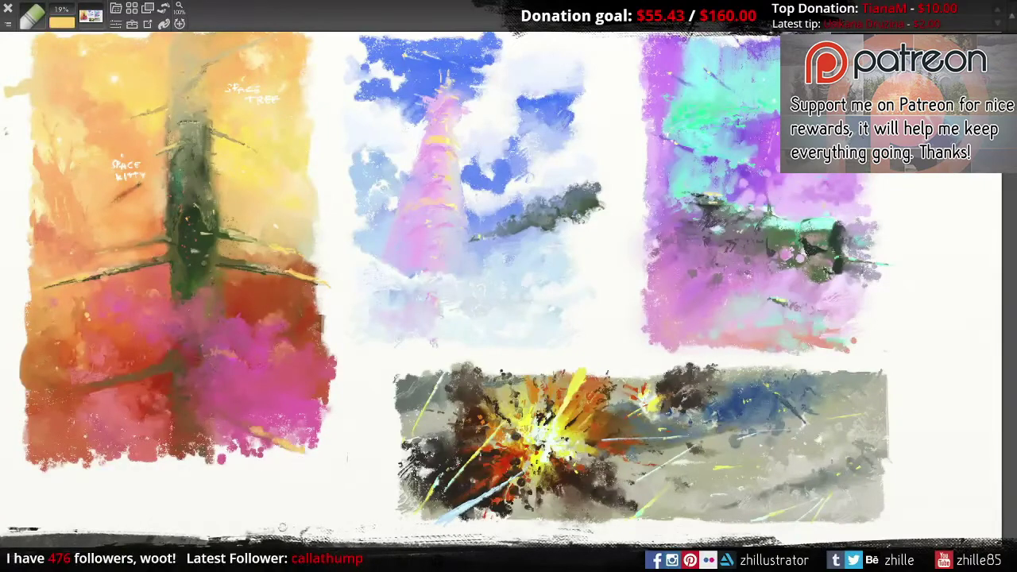
pyautogui.moveTo(63, 393)
pyautogui.mouseDown()
pyautogui.moveTo(36, 404)
pyautogui.moveTo(86, 391)
pyautogui.mouseUp()
pyautogui.keyDown('alt'); pyautogui.click(117, 391); pyautogui.keyUp('alt')
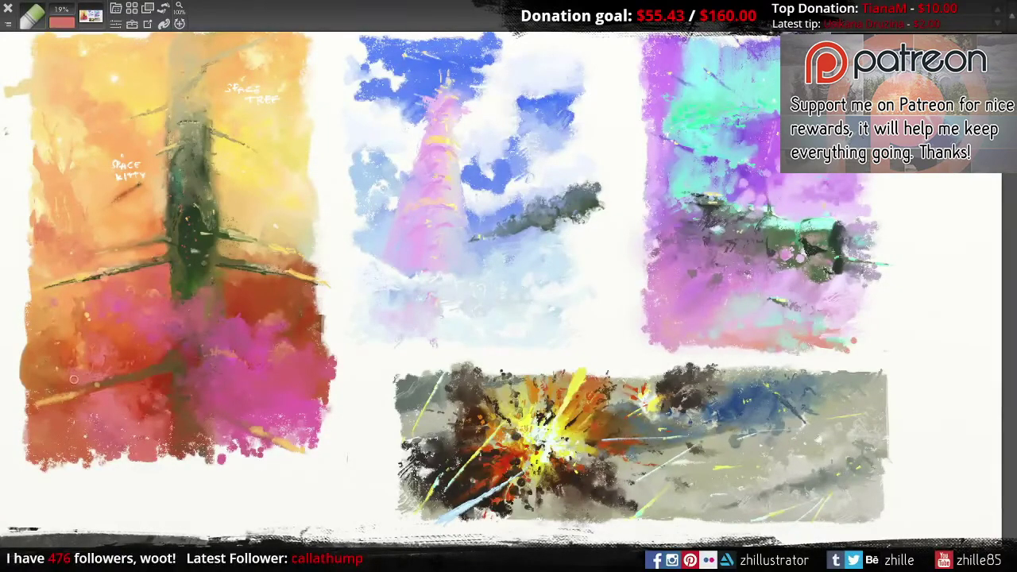
pyautogui.keyDown('alt'); pyautogui.click(79, 399); pyautogui.keyUp('alt')
pyautogui.press('Tab')
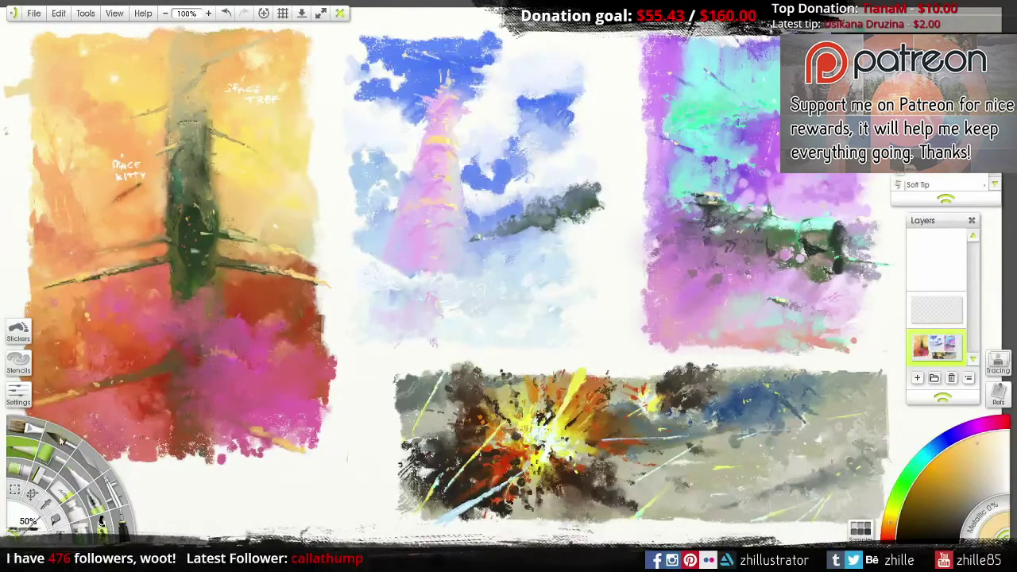
# Step: Paint diagonal yellow beams and dabs across the orange painting
pyautogui.moveTo(224, 275)
pyautogui.mouseDown()
pyautogui.moveTo(258, 306)
pyautogui.moveTo(242, 286)
pyautogui.moveTo(314, 324)
pyautogui.moveTo(222, 288)
pyautogui.mouseUp()
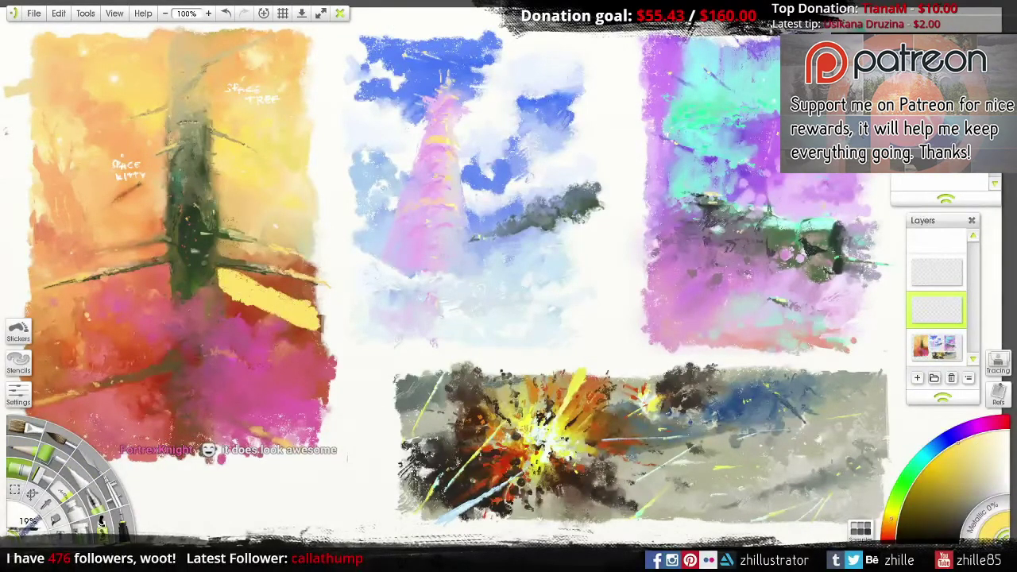
pyautogui.moveTo(131, 232); pyautogui.dragTo(159, 256)
pyautogui.moveTo(235, 294); pyautogui.dragTo(313, 330)
pyautogui.moveTo(119, 222)
pyautogui.mouseDown()
pyautogui.moveTo(60, 185)
pyautogui.moveTo(76, 211)
pyautogui.moveTo(137, 235)
pyautogui.moveTo(119, 237)
pyautogui.mouseUp()
pyautogui.press('[')
pyautogui.moveTo(230, 270); pyautogui.dragTo(314, 311)
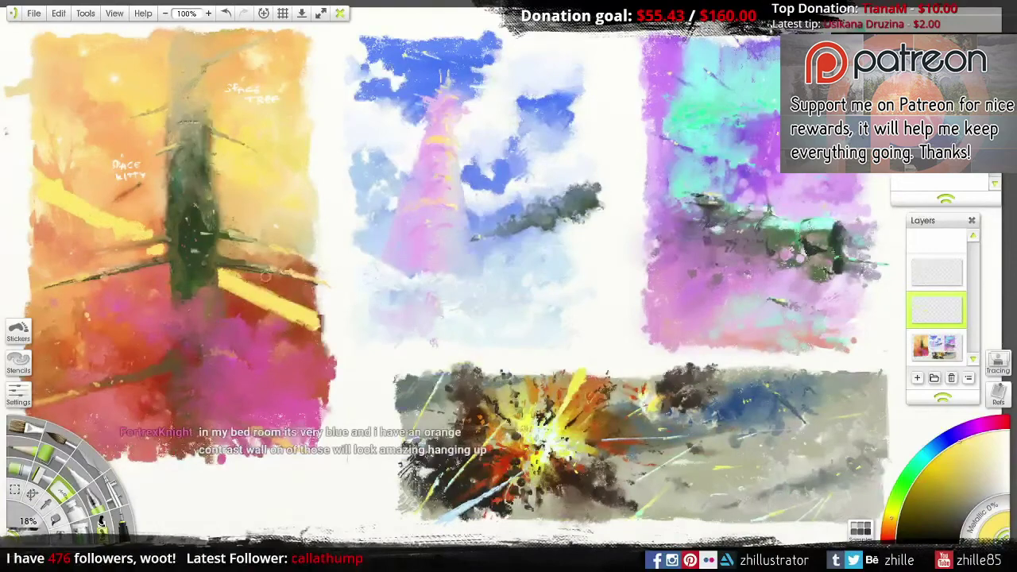
# Step: Flip the canvas to check the composition and set the brush to 20%
pyautogui.press('v')
pyautogui.press('v')
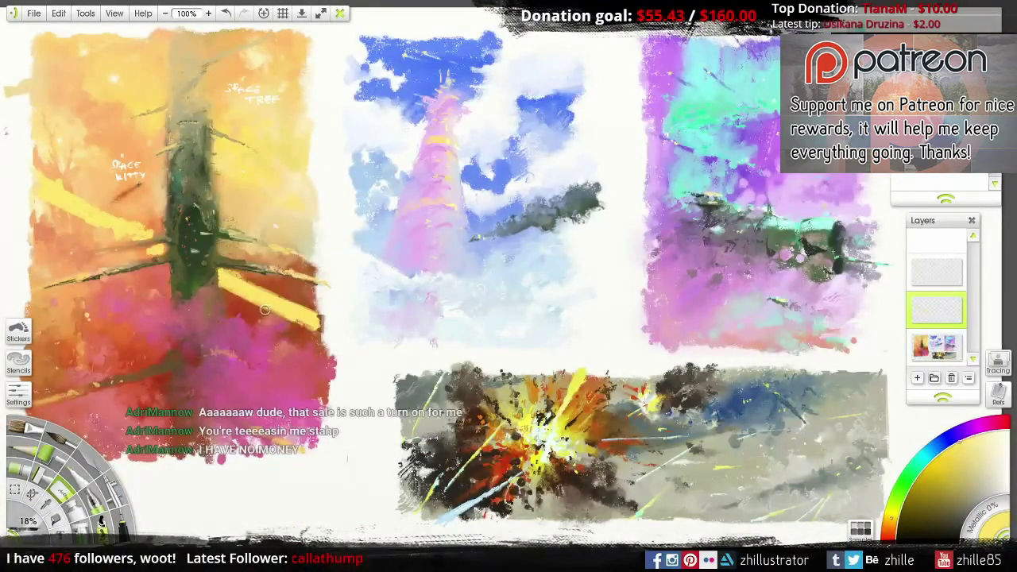
pyautogui.press('[')
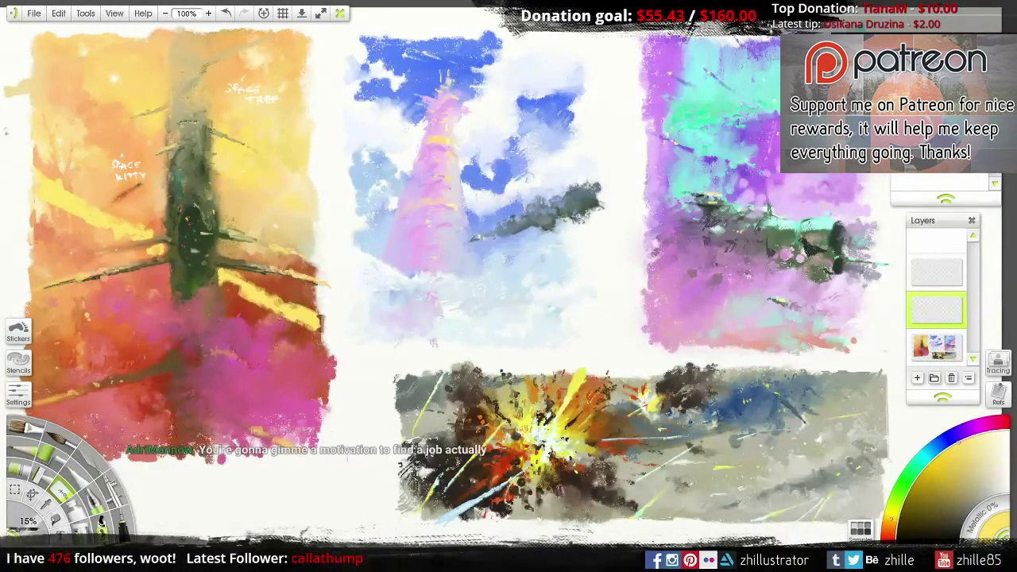
pyautogui.press(']')
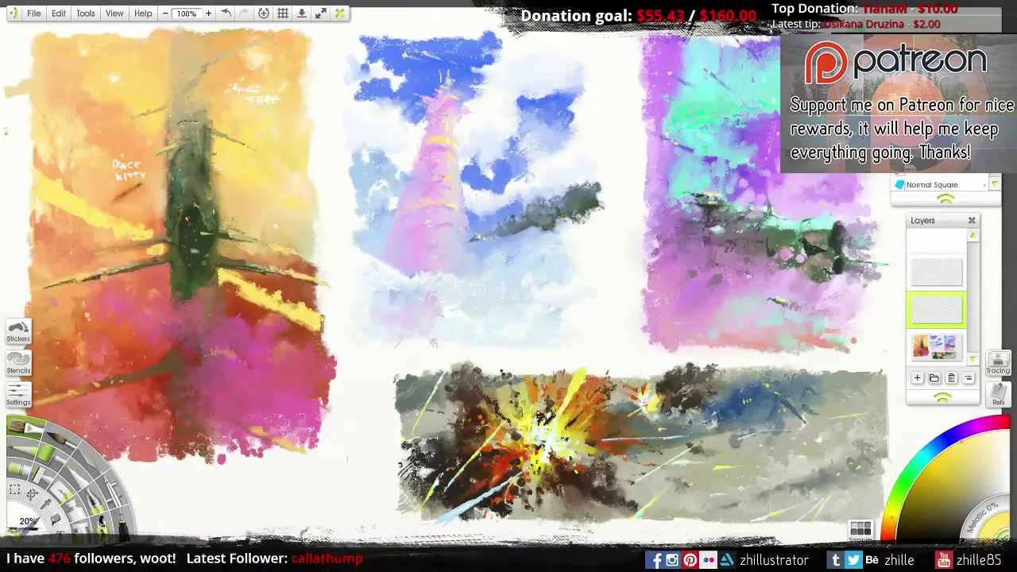
pyautogui.keyDown('alt'); pyautogui.click(242, 296); pyautogui.keyUp('alt')
# Step: Sample red and several orange tones from the orange painting, settling on a lighter orange
pyautogui.keyDown('alt'); pyautogui.click(247, 306); pyautogui.keyUp('alt')
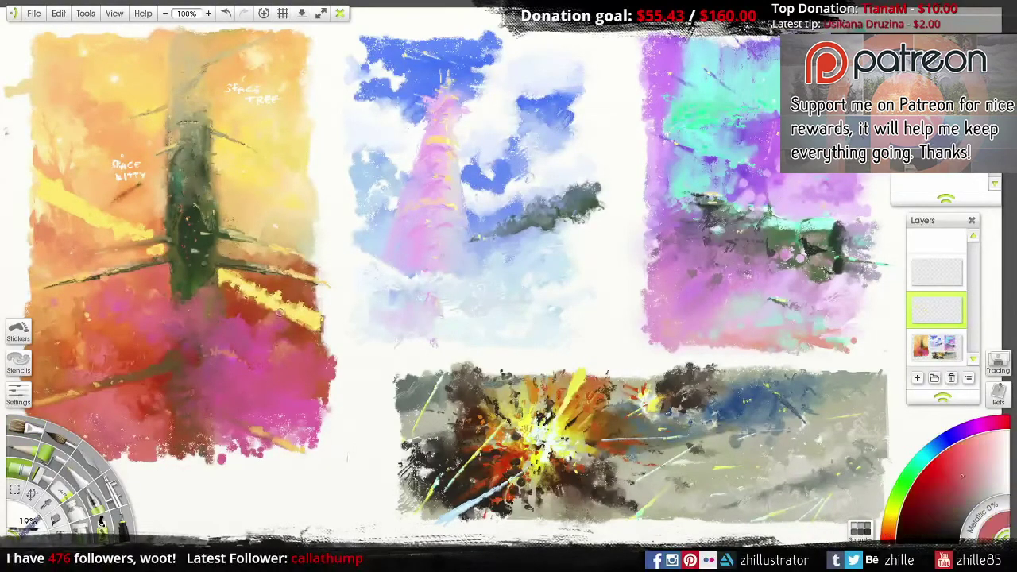
pyautogui.keyDown('alt'); pyautogui.click(326, 333); pyautogui.keyUp('alt')
pyautogui.keyDown('alt'); pyautogui.click(90, 205); pyautogui.keyUp('alt')
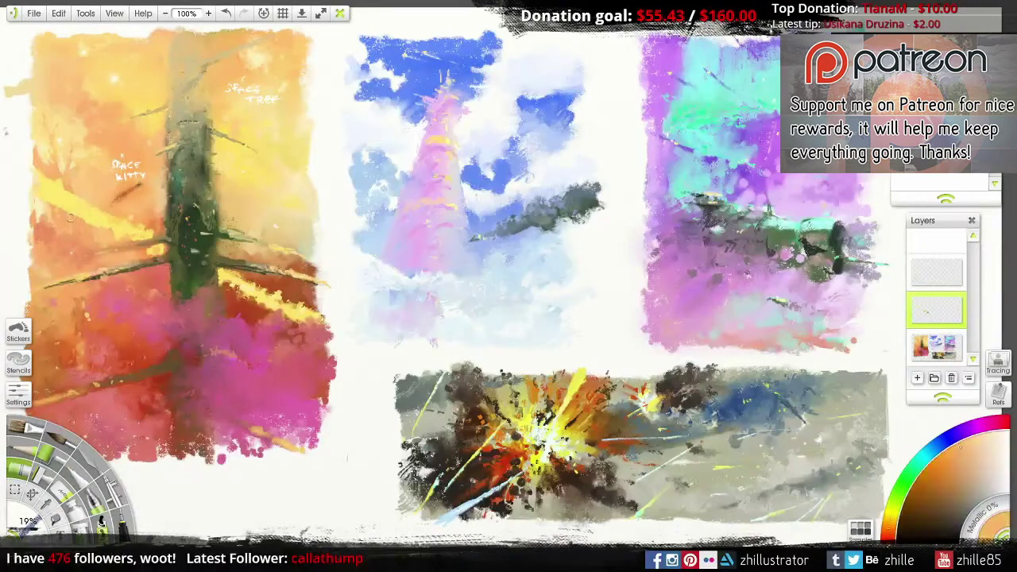
pyautogui.keyDown('alt'); pyautogui.click(244, 293); pyautogui.keyUp('alt')
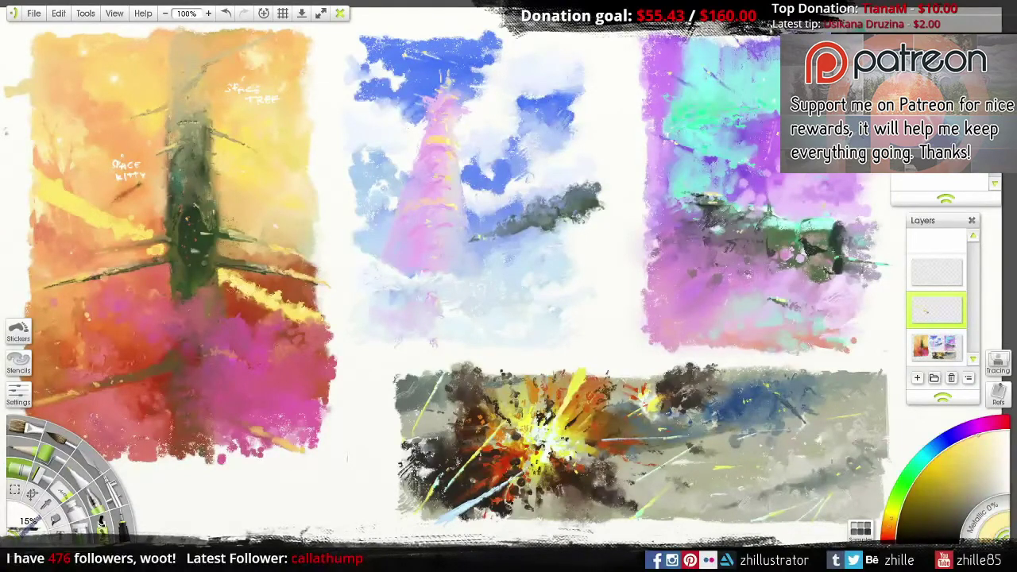
pyautogui.keyDown('alt'); pyautogui.click(232, 286); pyautogui.keyUp('alt')
pyautogui.keyDown('alt'); pyautogui.click(78, 199); pyautogui.keyUp('alt')
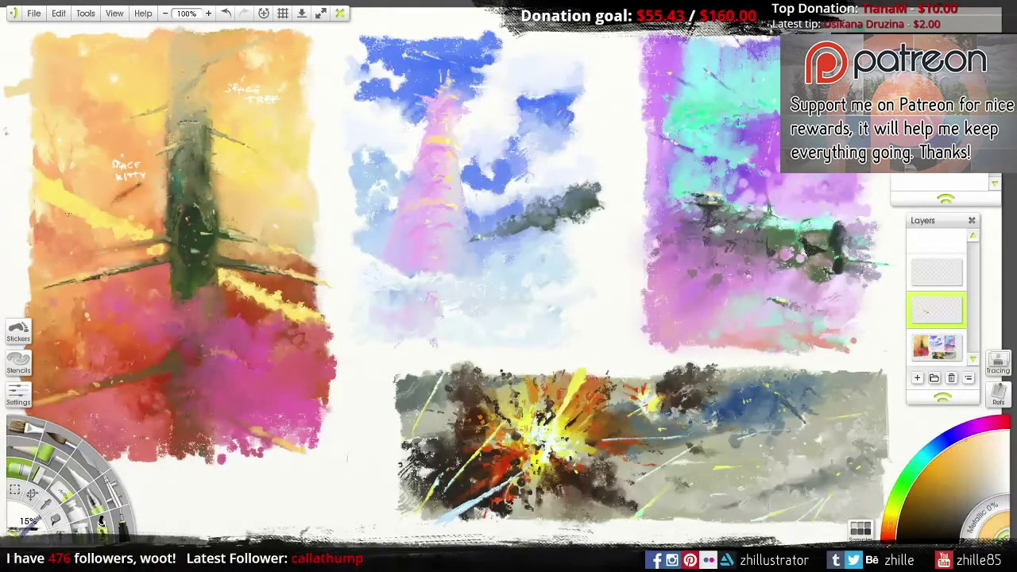
pyautogui.keyDown('alt'); pyautogui.click(66, 213); pyautogui.keyUp('alt')
# Step: Try the Hard Wet Blender at 20%, then pick the large yellow Soft Tip brush
pyautogui.click(935, 486)
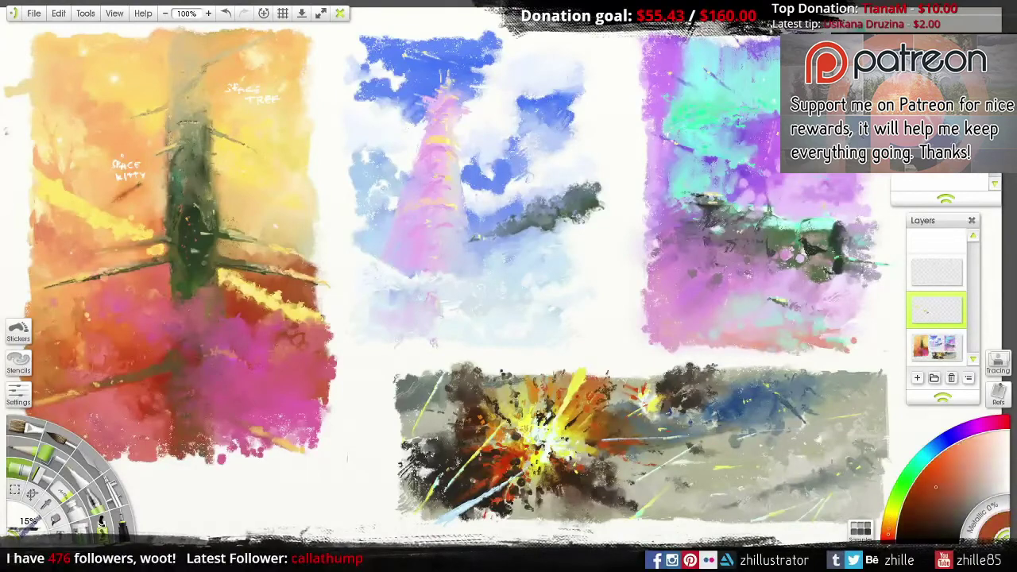
pyautogui.keyDown('alt'); pyautogui.click(237, 297); pyautogui.keyUp('alt')
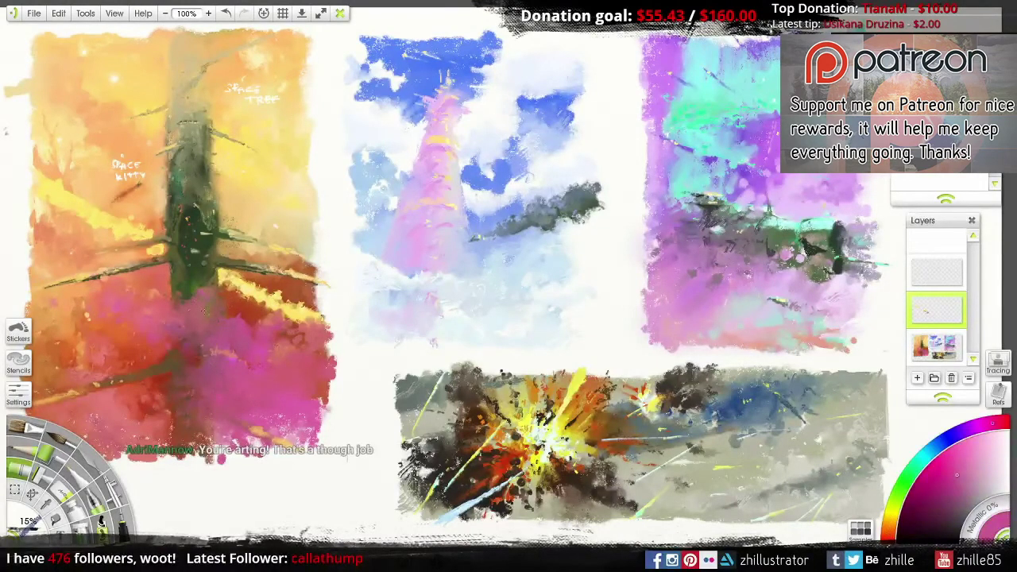
pyautogui.keyDown('alt'); pyautogui.click(201, 297); pyautogui.keyUp('alt')
pyautogui.keyDown('alt'); pyautogui.click(213, 304); pyautogui.keyUp('alt')
pyautogui.press(']')
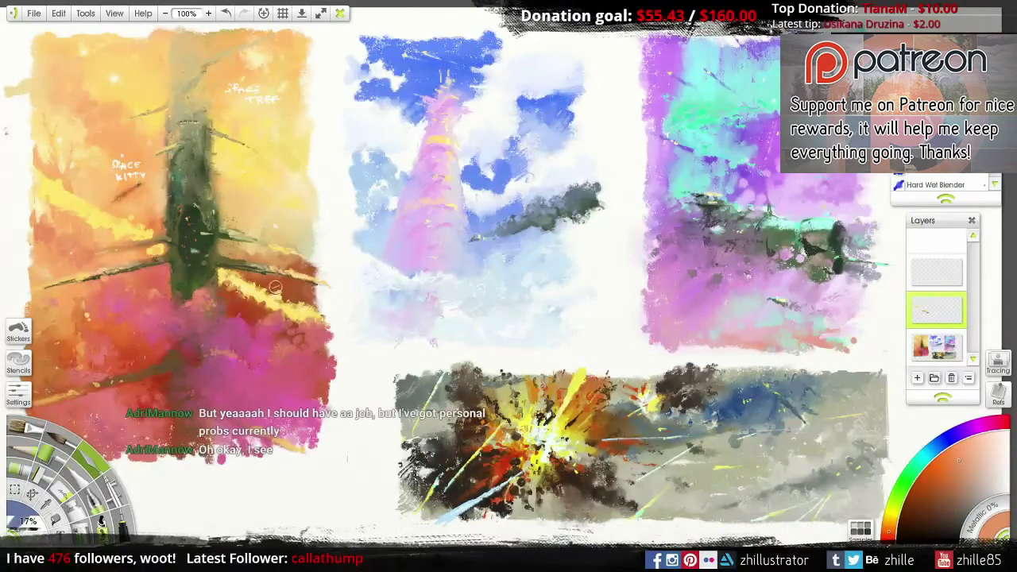
pyautogui.press('[')
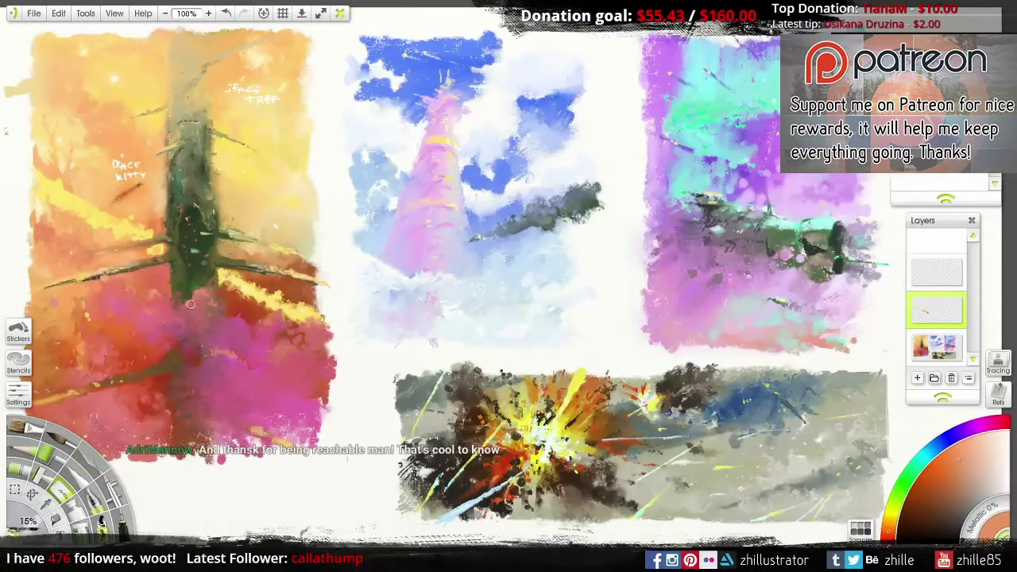
pyautogui.press(']')
pyautogui.press(']')
pyautogui.press(']')
pyautogui.press(']')
pyautogui.press(']')
pyautogui.press(']')
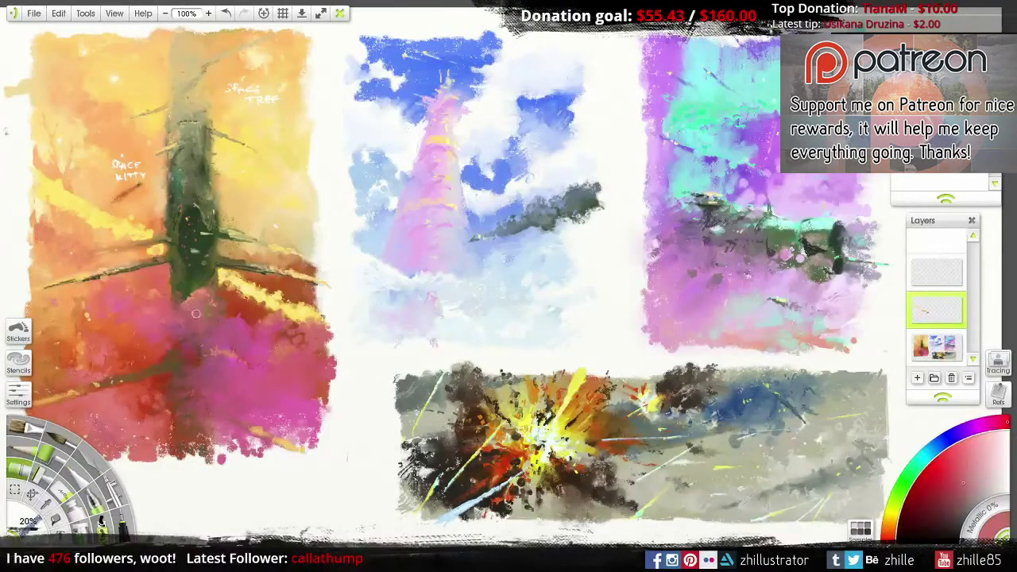
pyautogui.keyDown('alt'); pyautogui.click(100, 216); pyautogui.keyUp('alt')
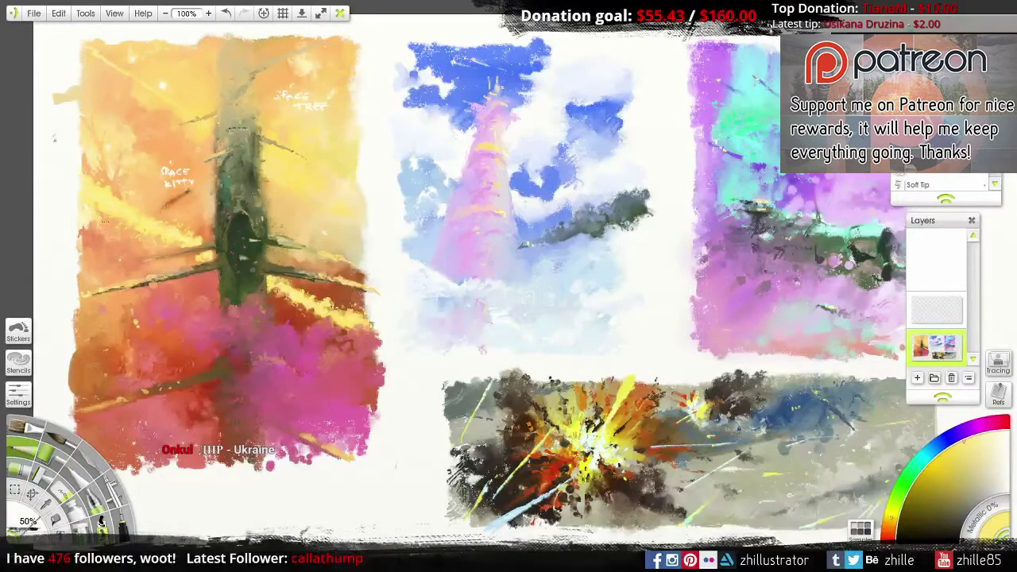
# Step: Sample orange tones from the left painting and set a smaller square brush
pyautogui.keyDown('alt'); pyautogui.click(91, 218); pyautogui.keyUp('alt')
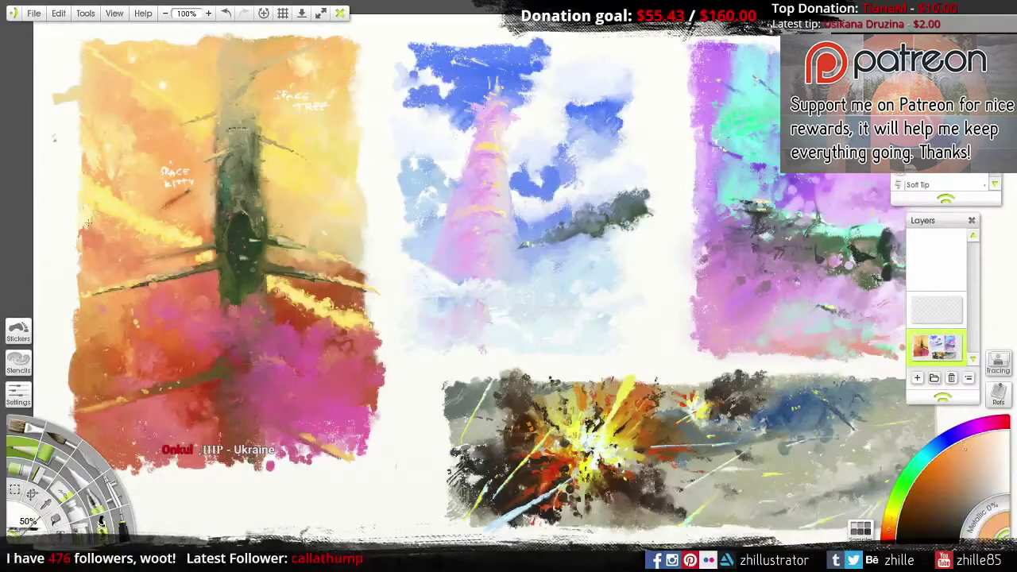
pyautogui.keyDown('alt'); pyautogui.click(88, 216); pyautogui.keyUp('alt')
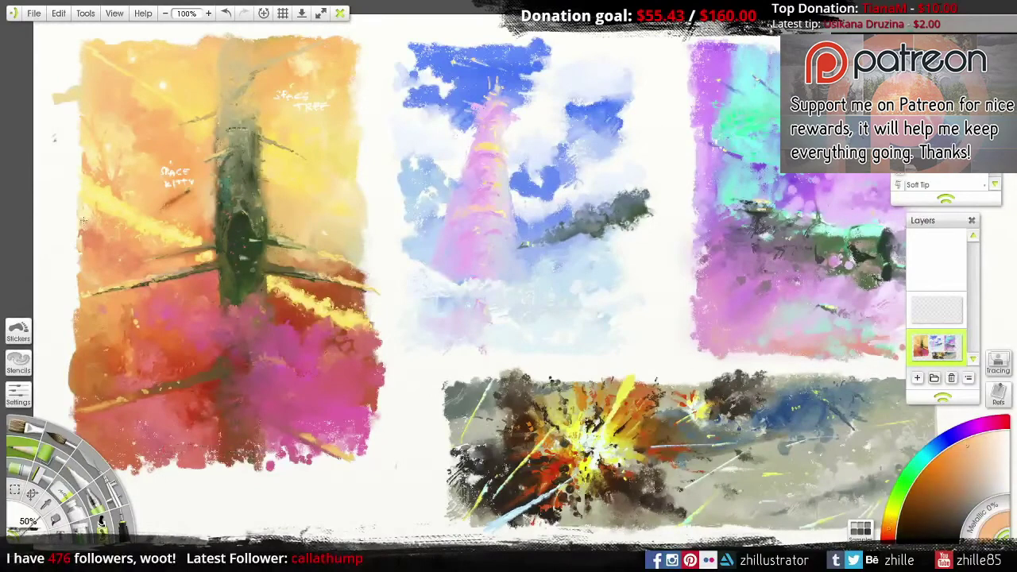
pyautogui.keyDown('alt'); pyautogui.click(84, 231); pyautogui.keyUp('alt')
pyautogui.click(29, 436)
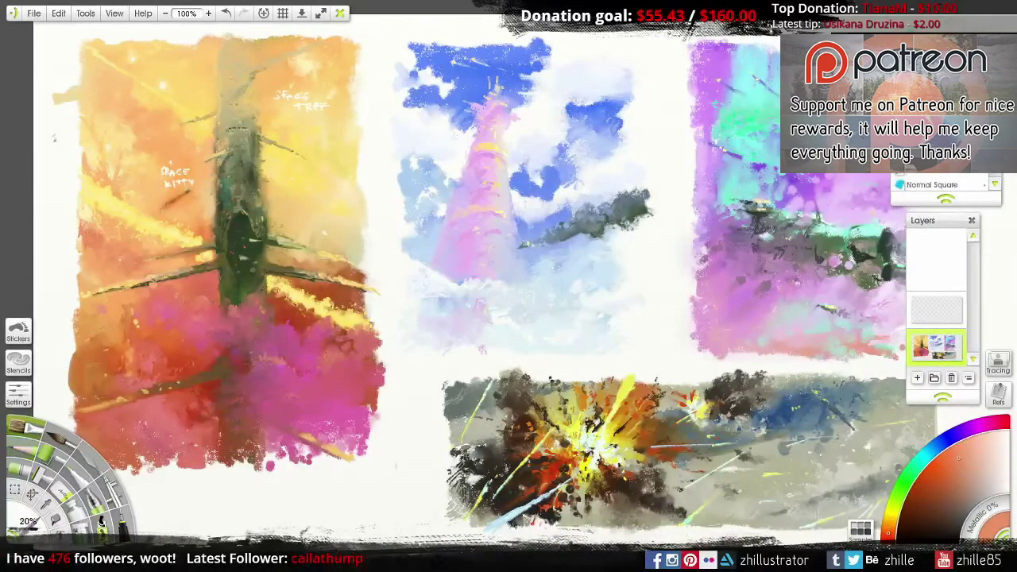
pyautogui.click(33, 449)
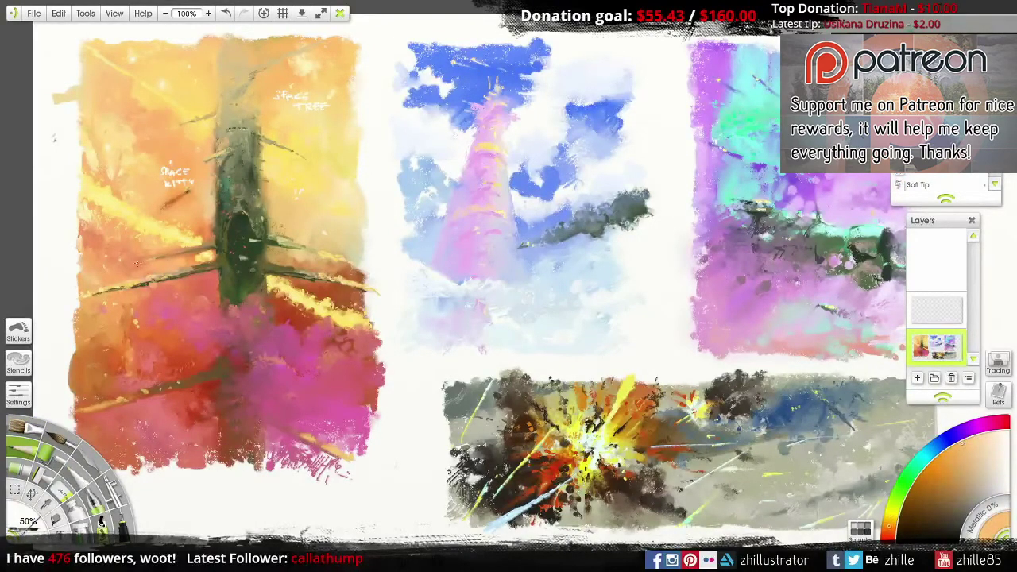
pyautogui.keyDown('alt'); pyautogui.click(135, 322); pyautogui.keyUp('alt')
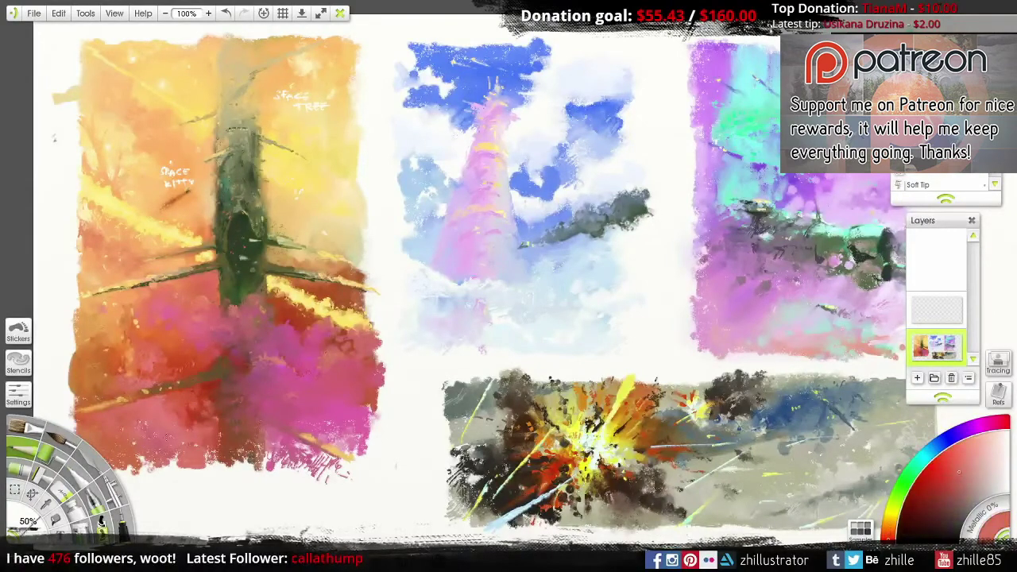
pyautogui.keyDown('alt'); pyautogui.click(189, 297); pyautogui.keyUp('alt')
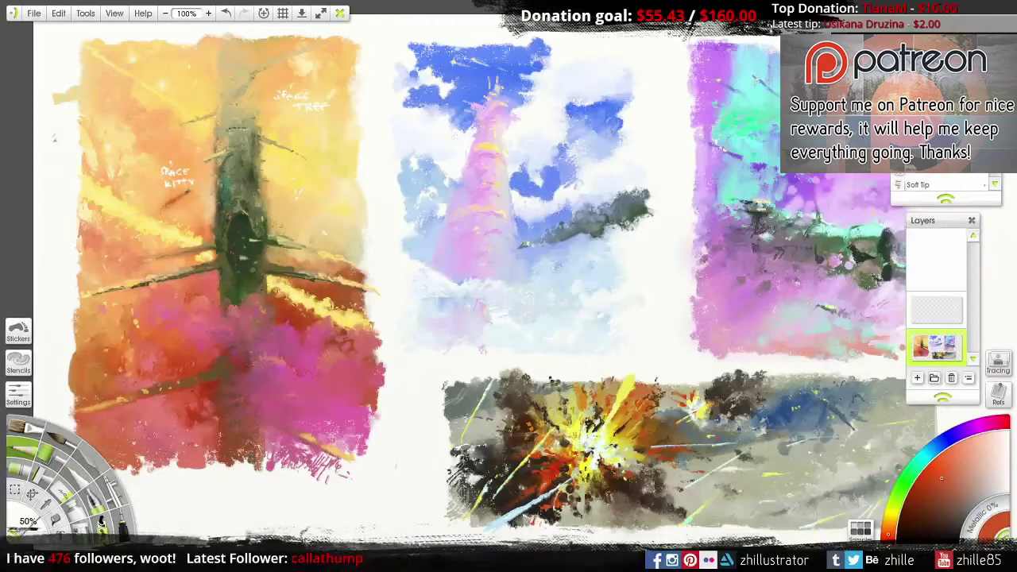
pyautogui.press('[')
pyautogui.press('[')
pyautogui.press('[')
pyautogui.keyDown('alt'); pyautogui.click(195, 290); pyautogui.keyUp('alt')
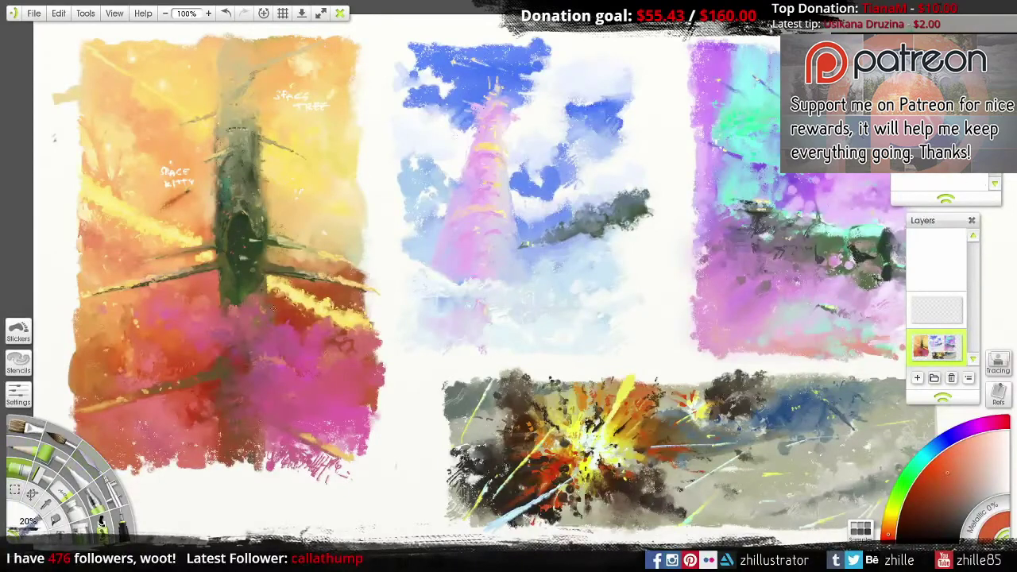
# Step: Cycle through orange-brown, red and dark pinkish-red shades in the colour picker
pyautogui.keyDown('alt'); pyautogui.click(181, 293); pyautogui.keyUp('alt')
pyautogui.keyDown('alt'); pyautogui.click(249, 291); pyautogui.keyUp('alt')
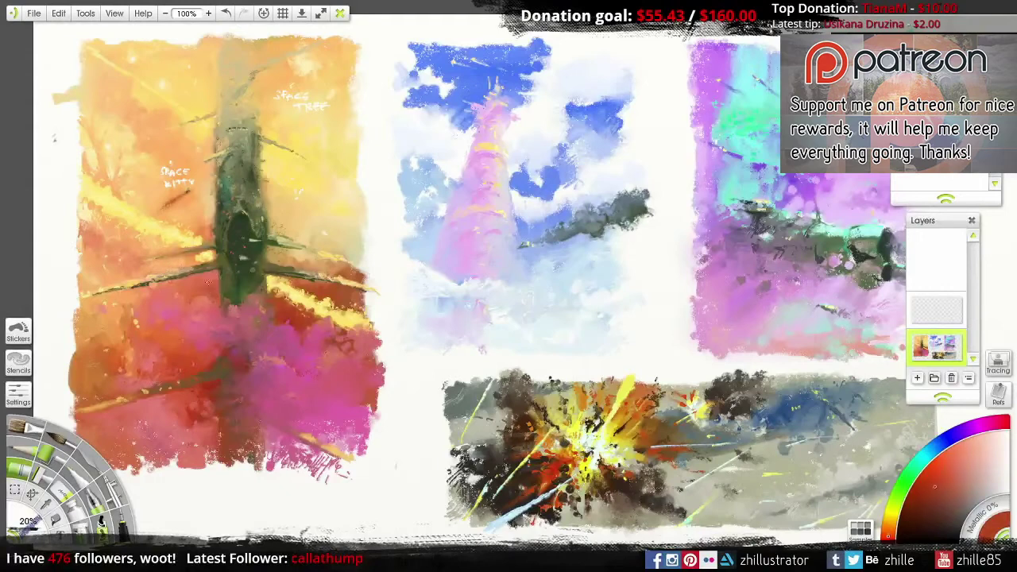
pyautogui.keyDown('alt'); pyautogui.click(185, 360); pyautogui.keyUp('alt')
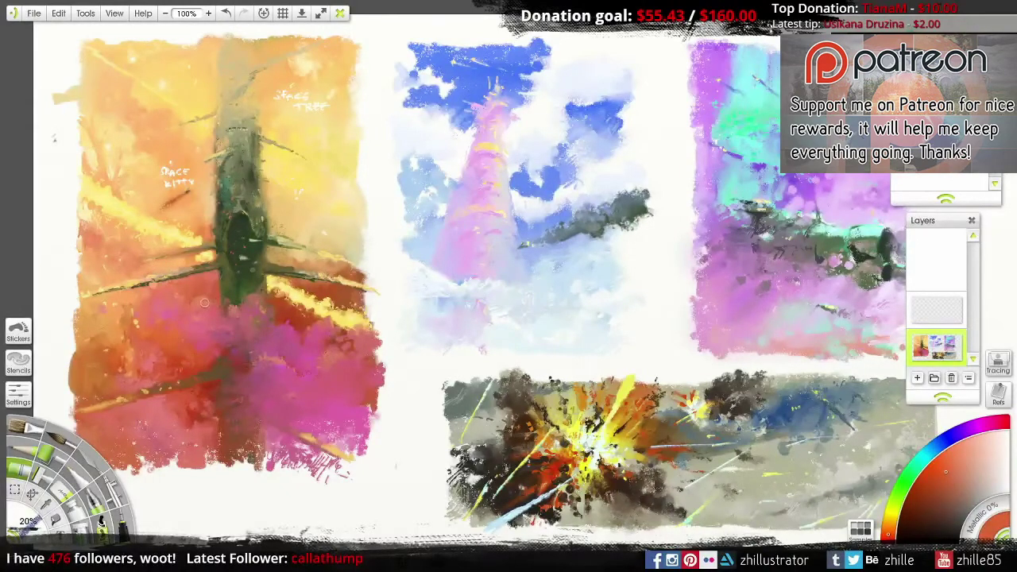
pyautogui.keyDown('alt'); pyautogui.click(179, 309); pyautogui.keyUp('alt')
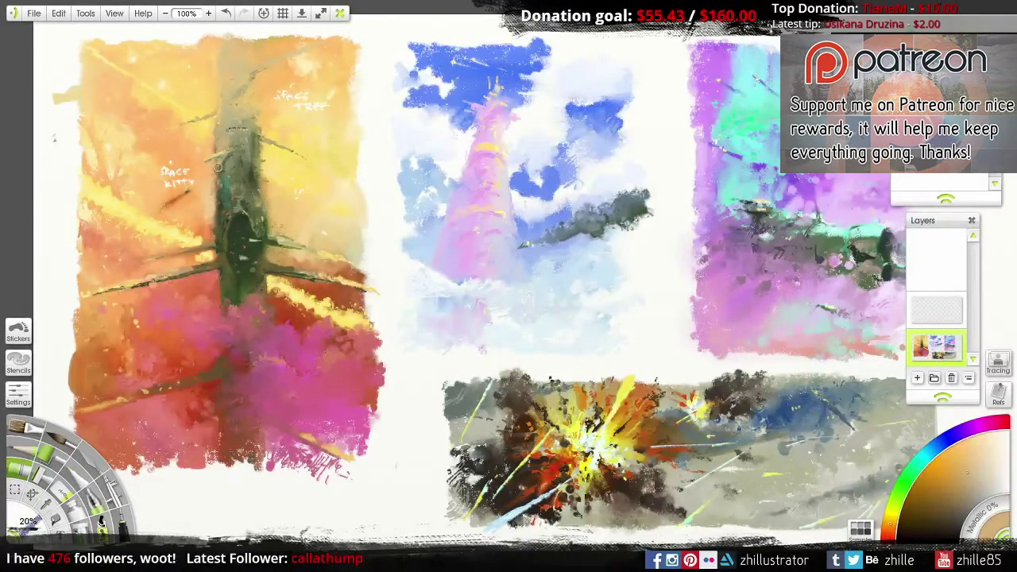
pyautogui.keyDown('alt'); pyautogui.click(184, 311); pyautogui.keyUp('alt')
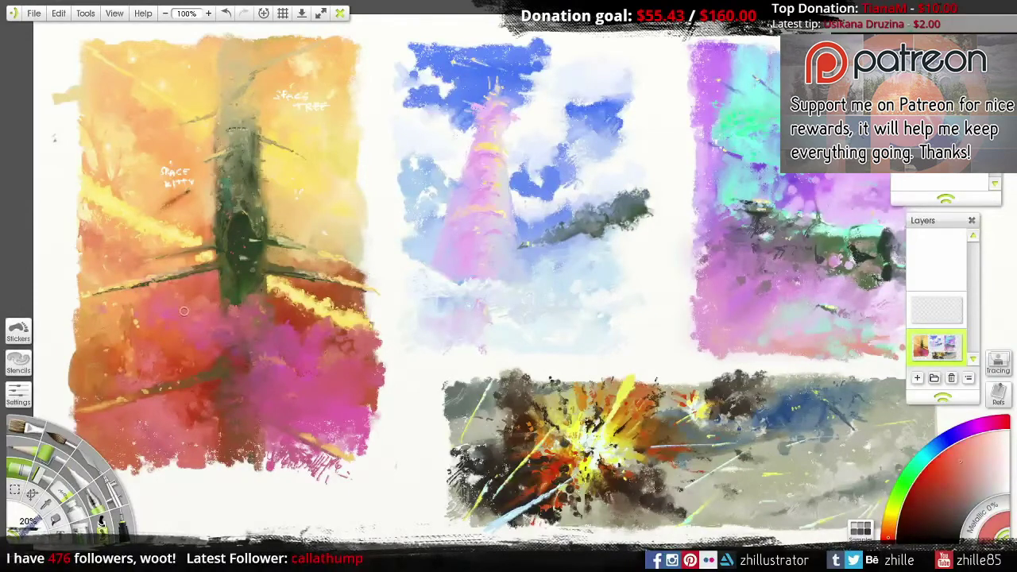
pyautogui.keyDown('alt'); pyautogui.click(208, 311); pyautogui.keyUp('alt')
pyautogui.keyDown('alt'); pyautogui.click(213, 322); pyautogui.keyUp('alt')
pyautogui.keyDown('alt'); pyautogui.click(175, 343); pyautogui.keyUp('alt')
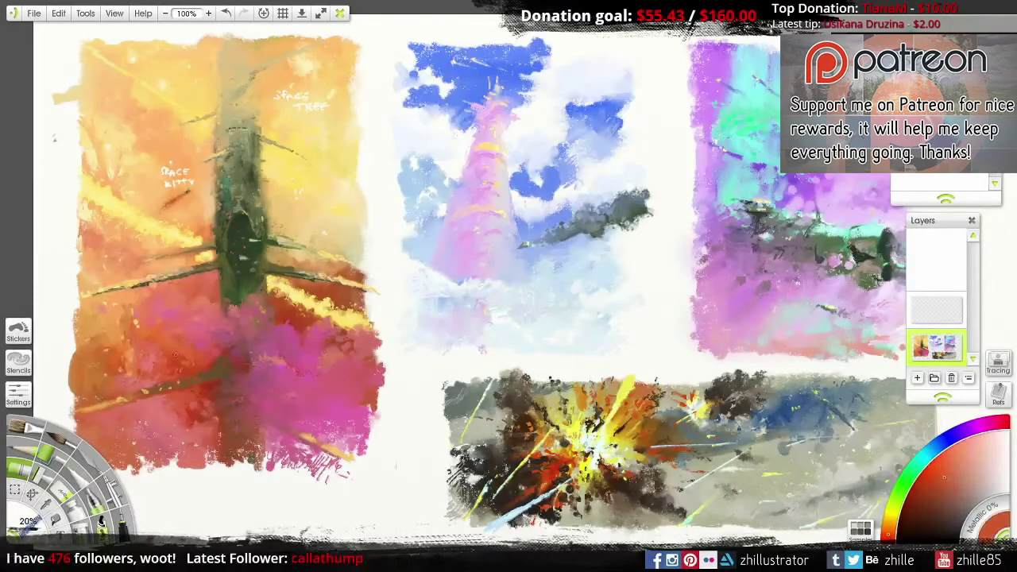
pyautogui.keyDown('alt'); pyautogui.click(171, 340); pyautogui.keyUp('alt')
pyautogui.keyDown('alt'); pyautogui.click(172, 321); pyautogui.keyUp('alt')
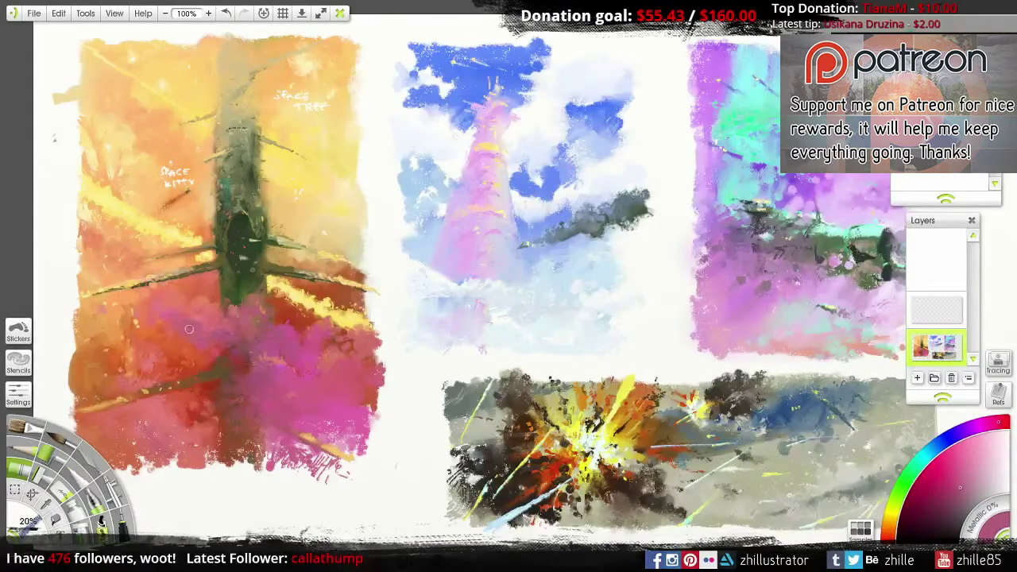
pyautogui.keyDown('alt'); pyautogui.click(192, 328); pyautogui.keyUp('alt')
# Step: Settle on a dark green and paint a small silhouette in the pink lower half
pyautogui.keyDown('alt'); pyautogui.click(281, 384); pyautogui.keyUp('alt')
pyautogui.keyDown('alt'); pyautogui.click(333, 409); pyautogui.keyUp('alt')
pyautogui.keyDown('alt'); pyautogui.click(345, 395); pyautogui.keyUp('alt')
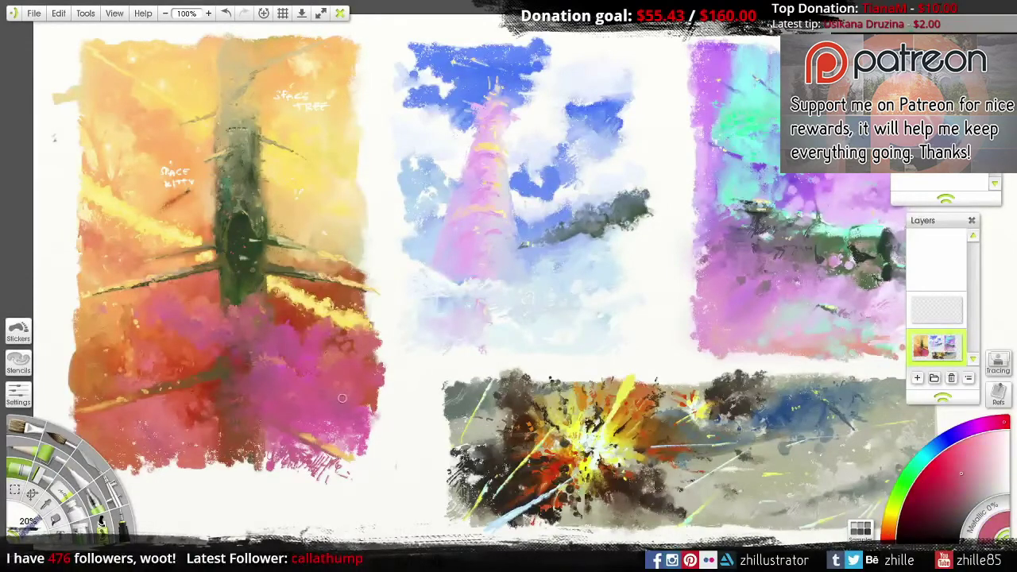
pyautogui.keyDown('alt'); pyautogui.click(170, 304); pyautogui.keyUp('alt')
pyautogui.keyDown('alt'); pyautogui.click(197, 325); pyautogui.keyUp('alt')
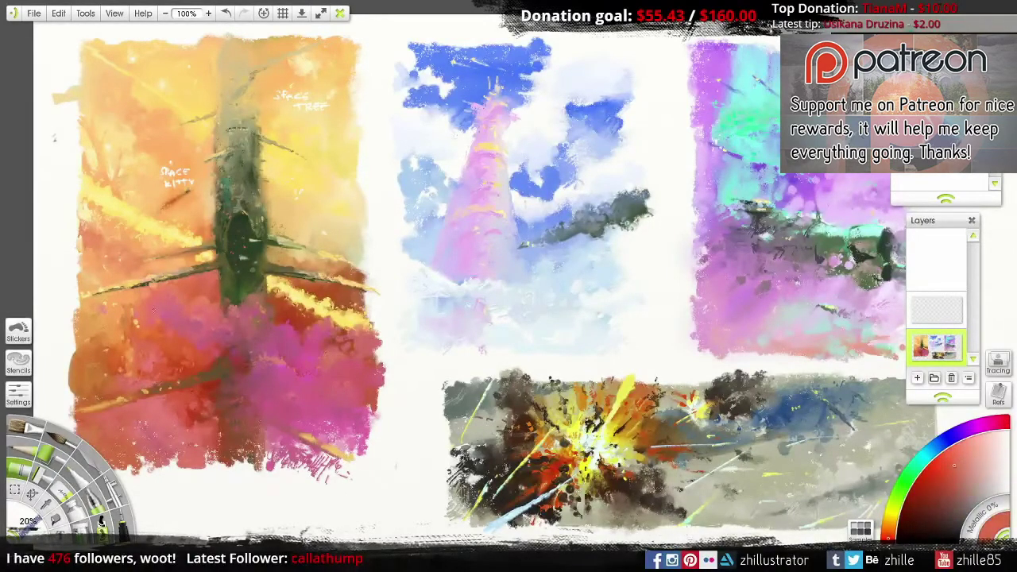
pyautogui.keyDown('alt'); pyautogui.click(215, 292); pyautogui.keyUp('alt')
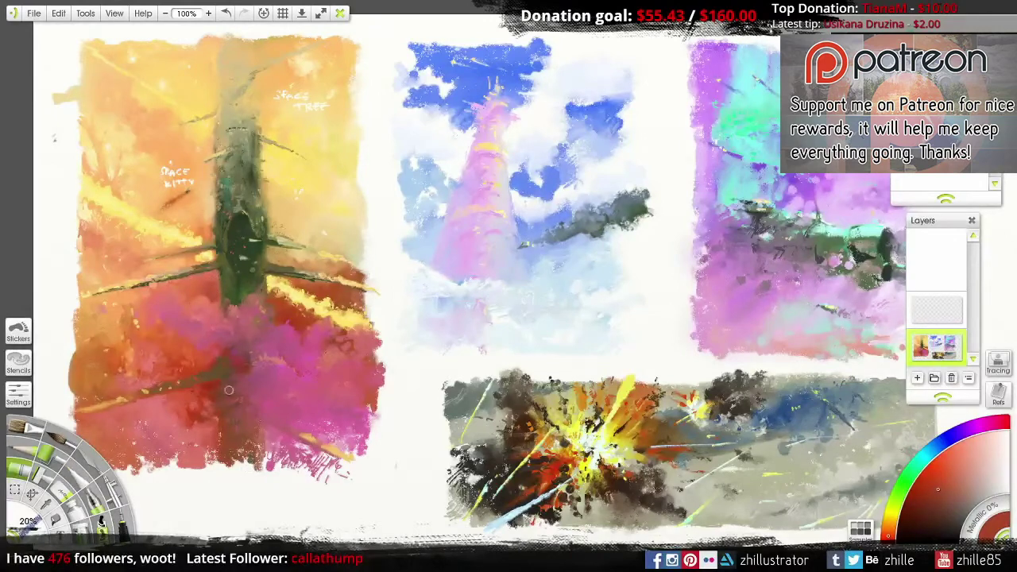
pyautogui.keyDown('alt'); pyautogui.click(200, 285); pyautogui.keyUp('alt')
pyautogui.keyDown('alt'); pyautogui.click(203, 289); pyautogui.keyUp('alt')
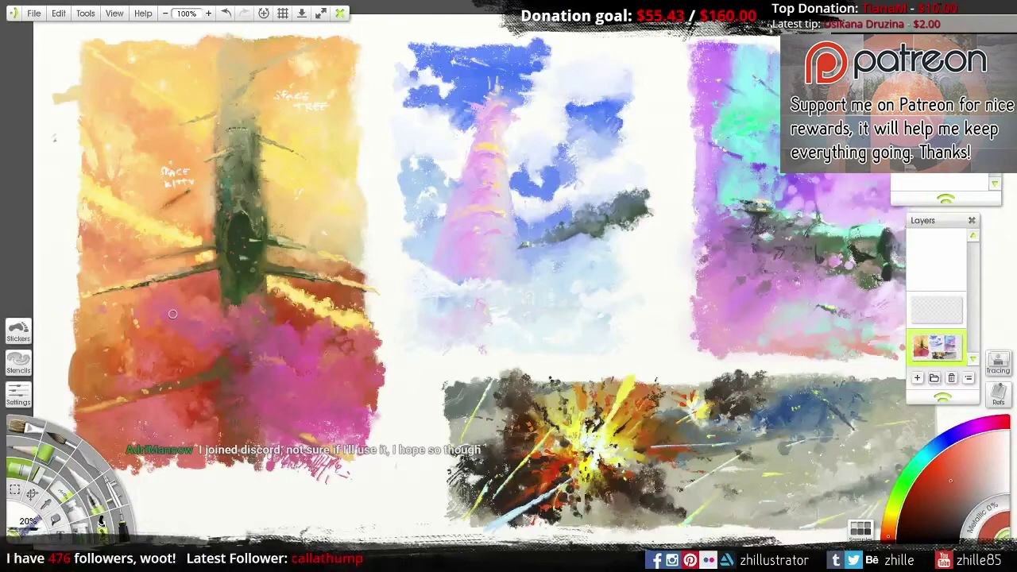
pyautogui.keyDown('alt'); pyautogui.click(172, 314); pyautogui.keyUp('alt')
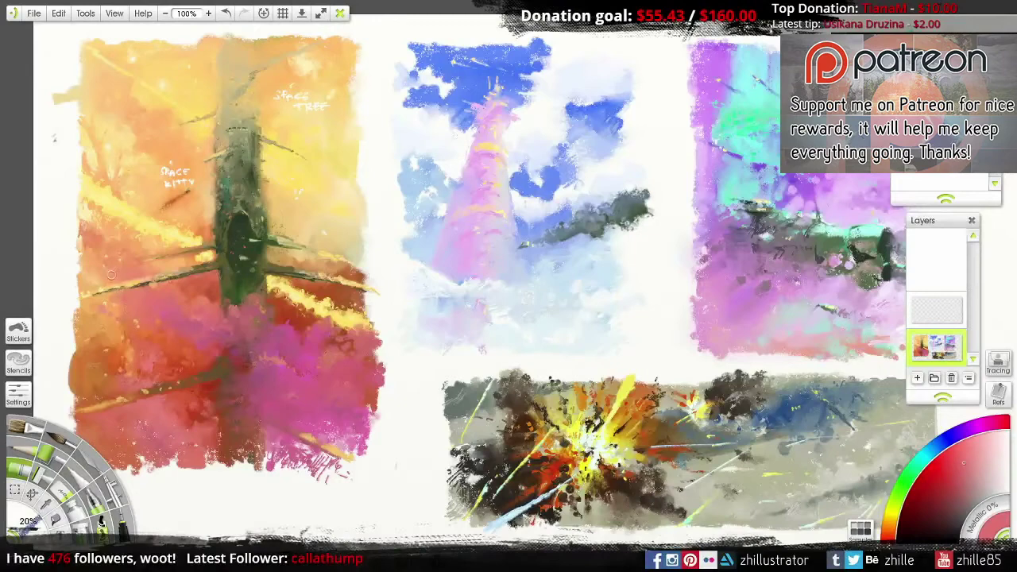
pyautogui.keyDown('alt'); pyautogui.click(357, 163); pyautogui.keyUp('alt')
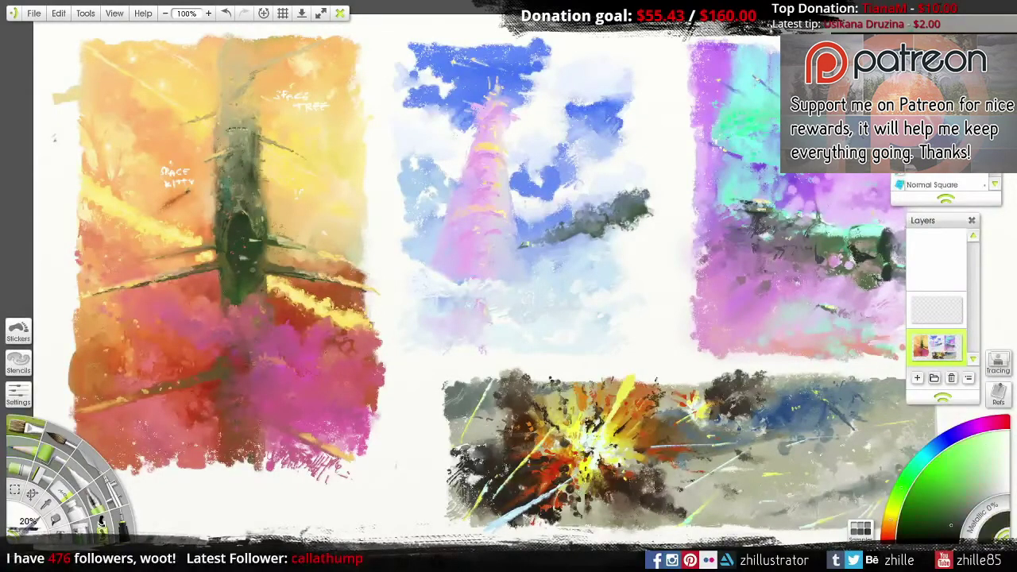
pyautogui.moveTo(252, 391)
pyautogui.mouseDown()
pyautogui.moveTo(265, 354)
pyautogui.moveTo(282, 356)
pyautogui.moveTo(305, 406)
pyautogui.moveTo(301, 381)
pyautogui.moveTo(265, 379)
pyautogui.moveTo(309, 405)
pyautogui.moveTo(269, 441)
pyautogui.mouseUp()
# Step: Extend the dark green jet shape downward in the pink area
pyautogui.keyDown('alt'); pyautogui.click(255, 353); pyautogui.keyUp('alt')
pyautogui.keyDown('alt'); pyautogui.click(256, 354); pyautogui.keyUp('alt')
pyautogui.moveTo(278, 398); pyautogui.dragTo(287, 415)
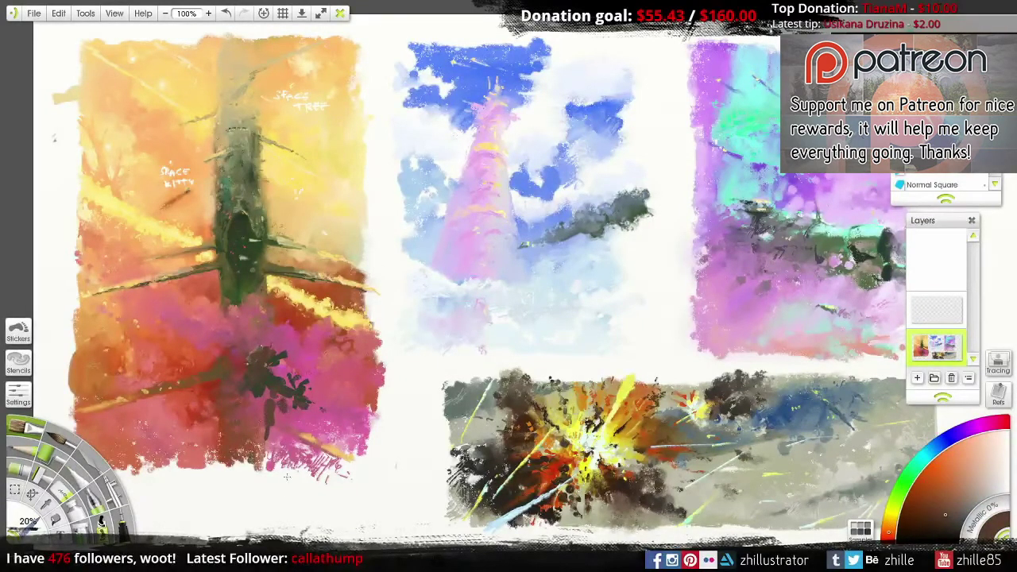
pyautogui.press('a')
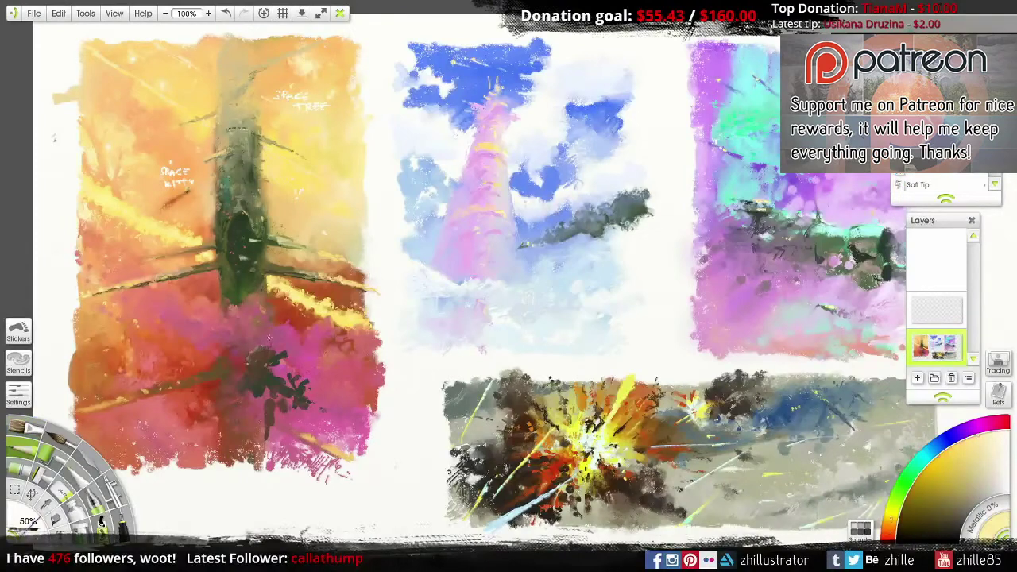
pyautogui.press('a')
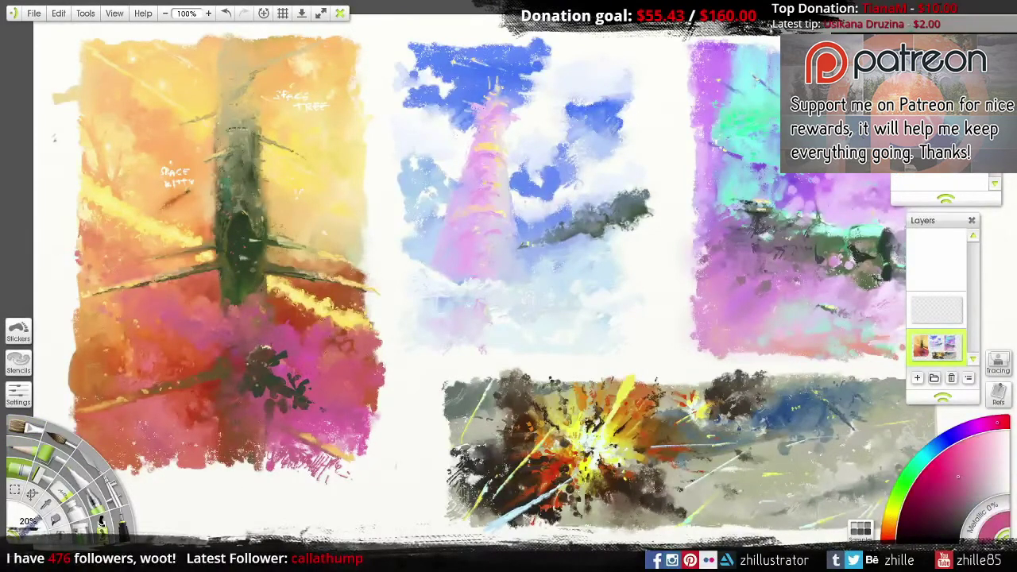
# Step: Paint light blue-white exhaust streaks trailing down-left from the jet
pyautogui.keyDown('alt'); pyautogui.click(476, 318); pyautogui.keyUp('alt')
pyautogui.moveTo(255, 400)
pyautogui.mouseDown()
pyautogui.moveTo(251, 457)
pyautogui.moveTo(270, 387)
pyautogui.moveTo(250, 468)
pyautogui.mouseUp()
pyautogui.moveTo(250, 381)
pyautogui.mouseDown()
pyautogui.moveTo(234, 421)
pyautogui.moveTo(190, 465)
pyautogui.mouseUp()
pyautogui.moveTo(229, 435); pyautogui.dragTo(173, 470)
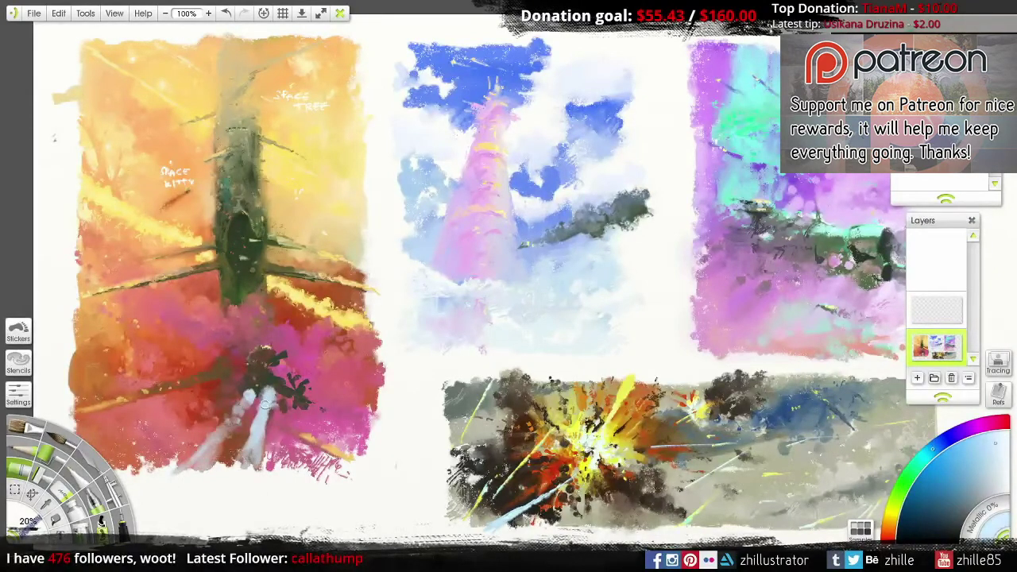
pyautogui.moveTo(265, 397); pyautogui.dragTo(211, 448)
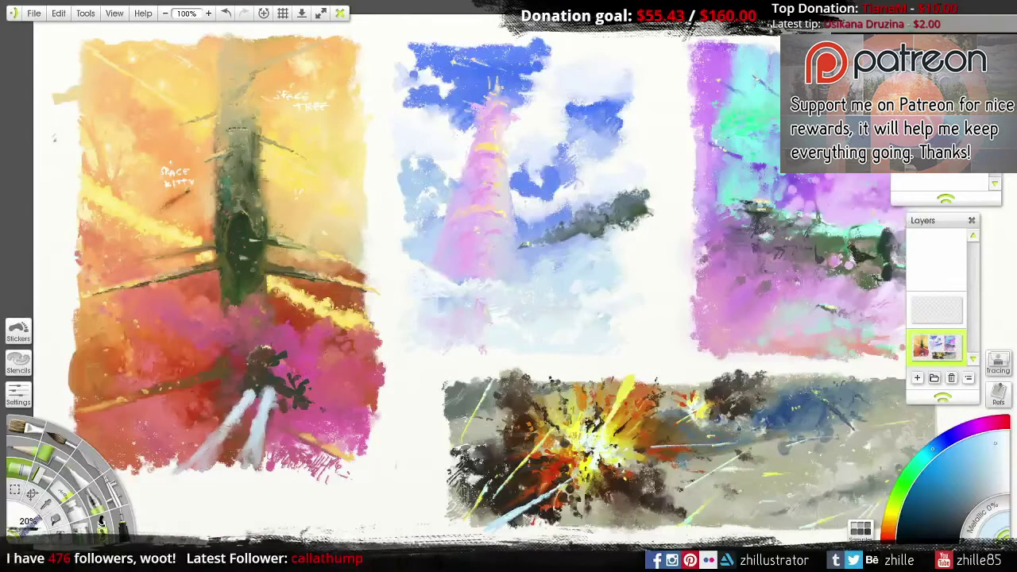
# Step: Sample the jet's dark teal and nearby reds for the wing strokes
pyautogui.click(919, 473)
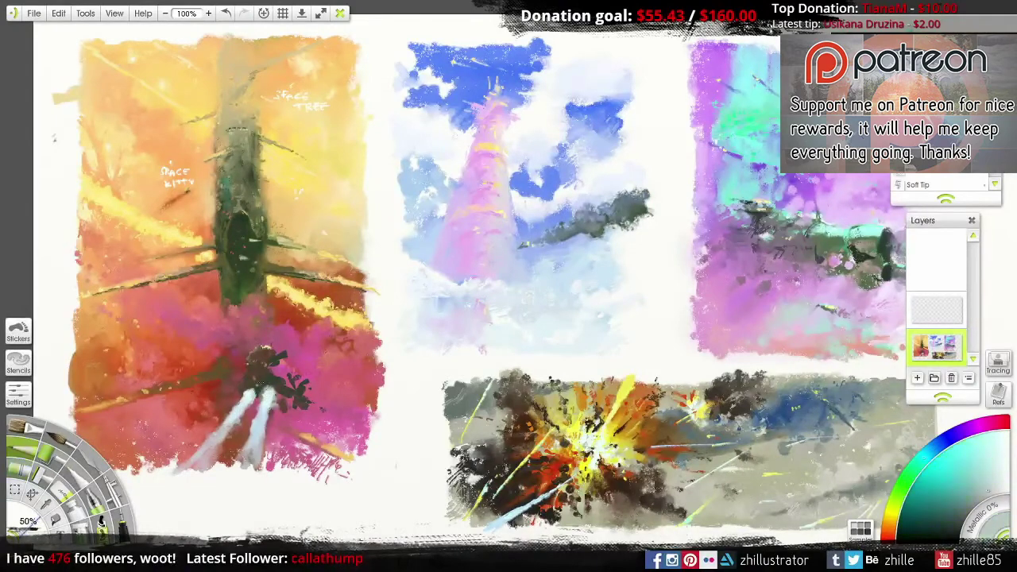
pyautogui.keyDown('alt'); pyautogui.click(281, 373); pyautogui.keyUp('alt')
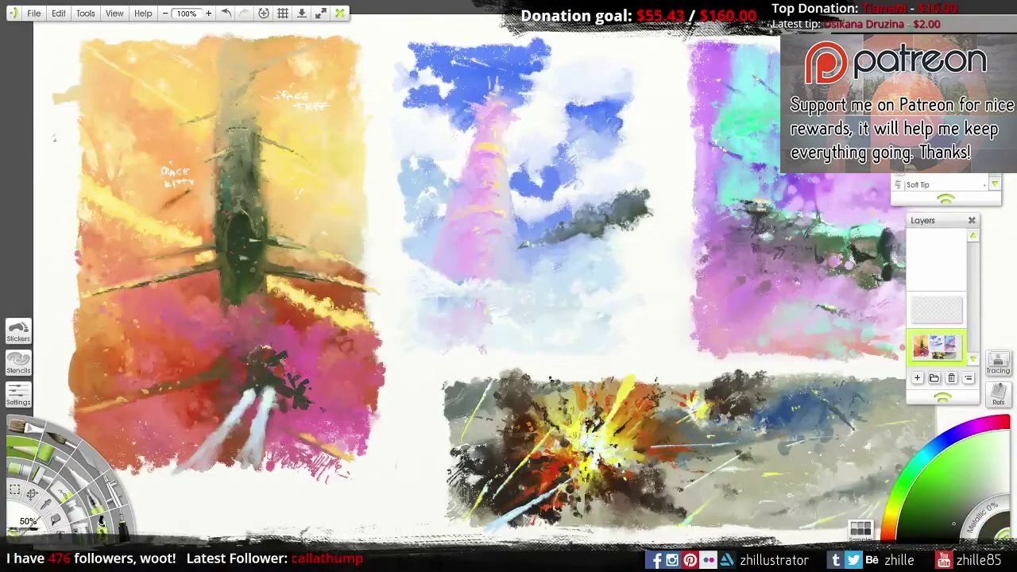
pyautogui.keyDown('alt'); pyautogui.click(293, 351); pyautogui.keyUp('alt')
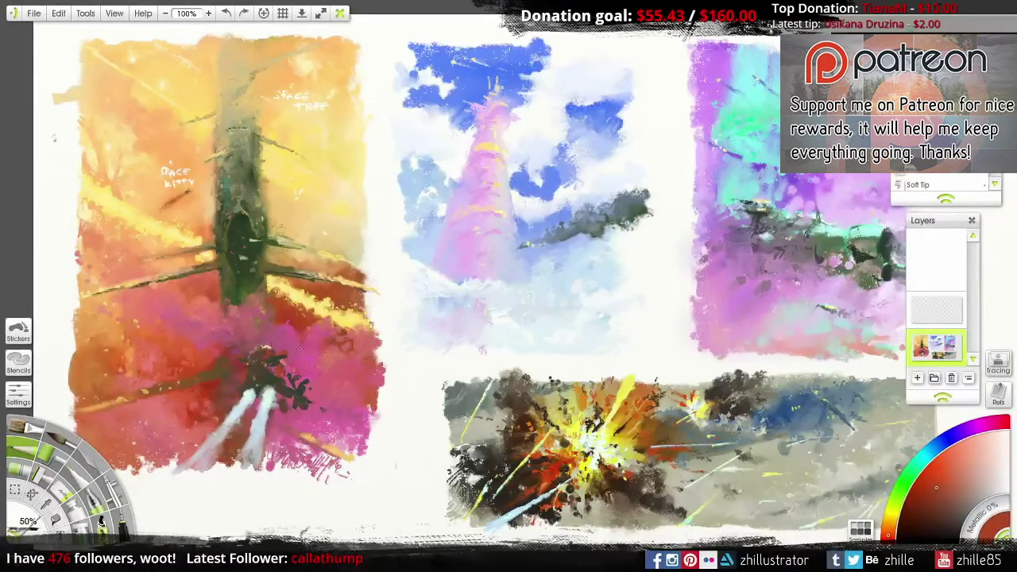
pyautogui.keyDown('alt'); pyautogui.click(284, 350); pyautogui.keyUp('alt')
pyautogui.keyDown('alt'); pyautogui.click(262, 381); pyautogui.keyUp('alt')
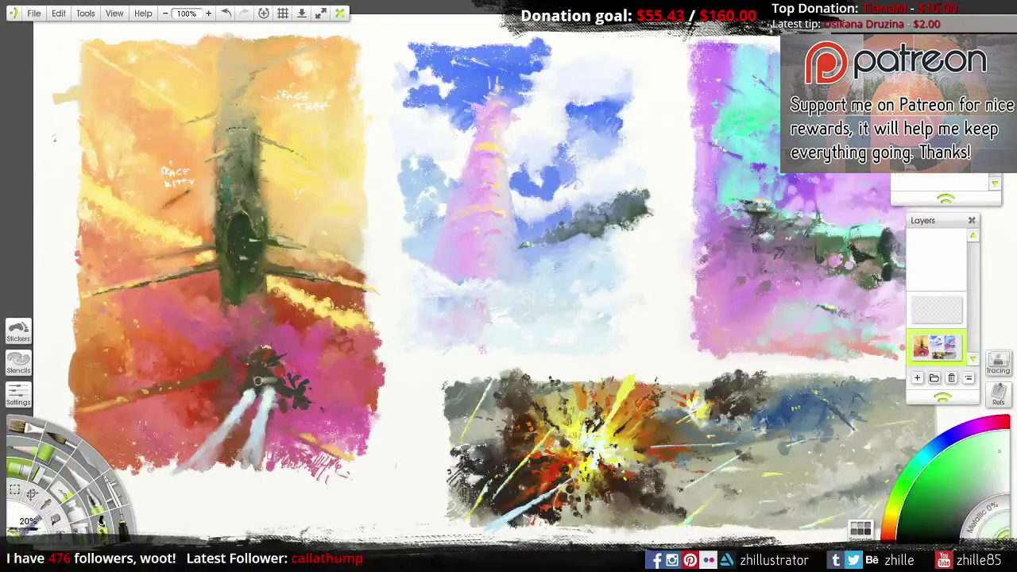
pyautogui.keyDown('alt'); pyautogui.click(263, 383); pyautogui.keyUp('alt')
pyautogui.keyDown('alt'); pyautogui.click(298, 410); pyautogui.keyUp('alt')
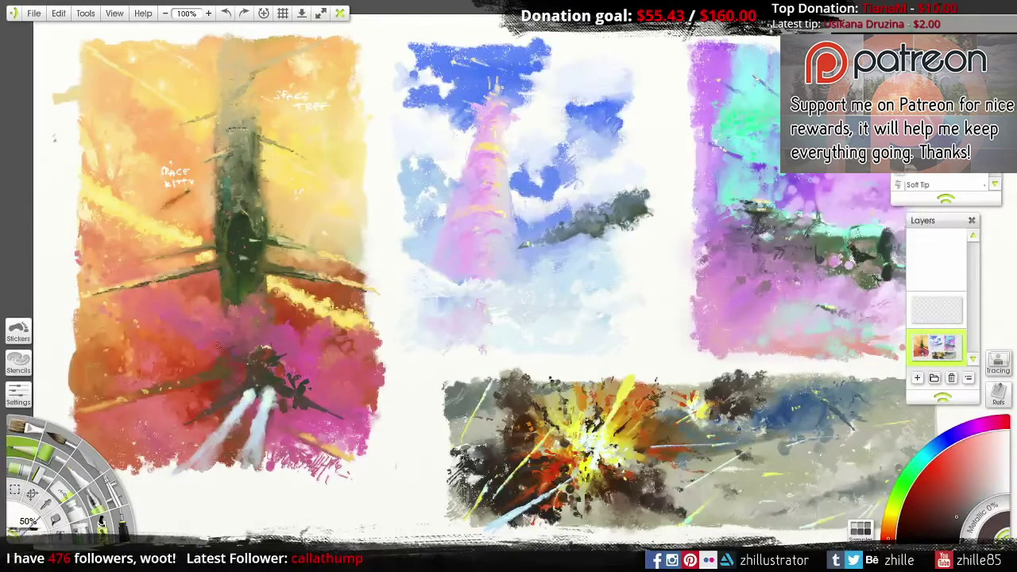
pyautogui.keyDown('alt'); pyautogui.click(211, 343); pyautogui.keyUp('alt')
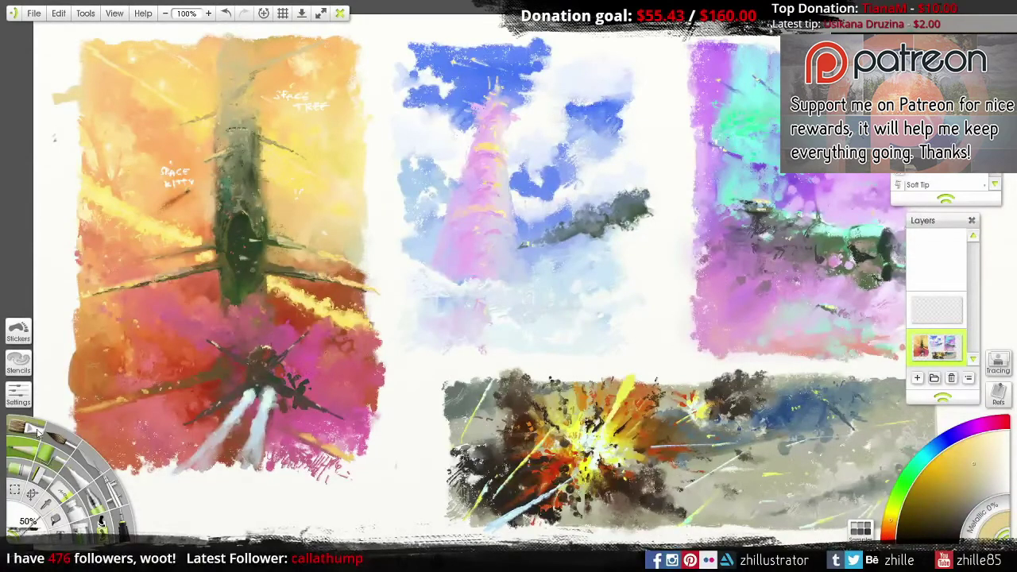
# Step: Replace an undone pale scribble with a short dark red stroke on the jet
pyautogui.keyDown('alt'); pyautogui.click(264, 351); pyautogui.keyUp('alt')
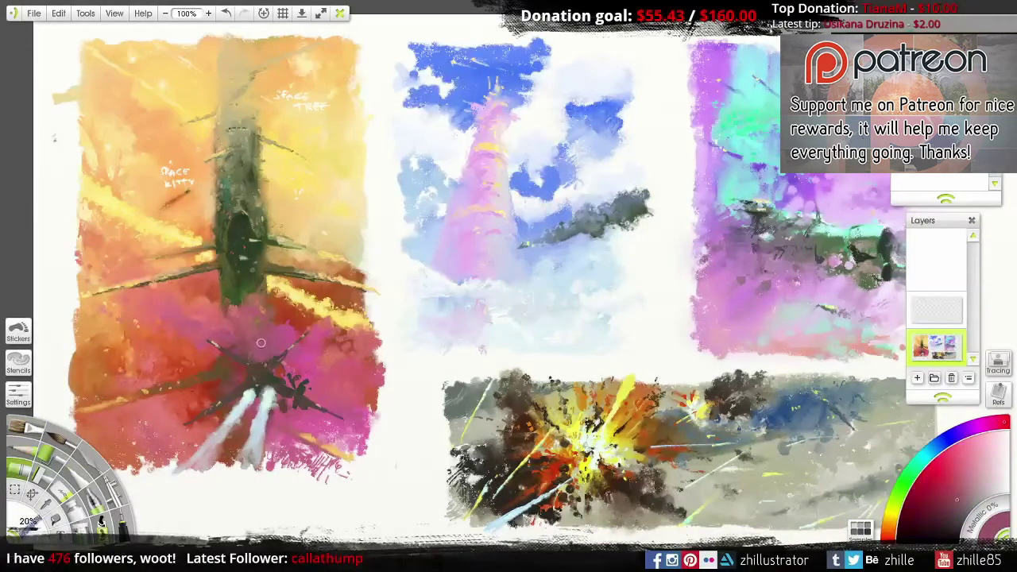
pyautogui.keyDown('alt'); pyautogui.click(254, 362); pyautogui.keyUp('alt')
pyautogui.moveTo(254, 362); pyautogui.dragTo(210, 393)
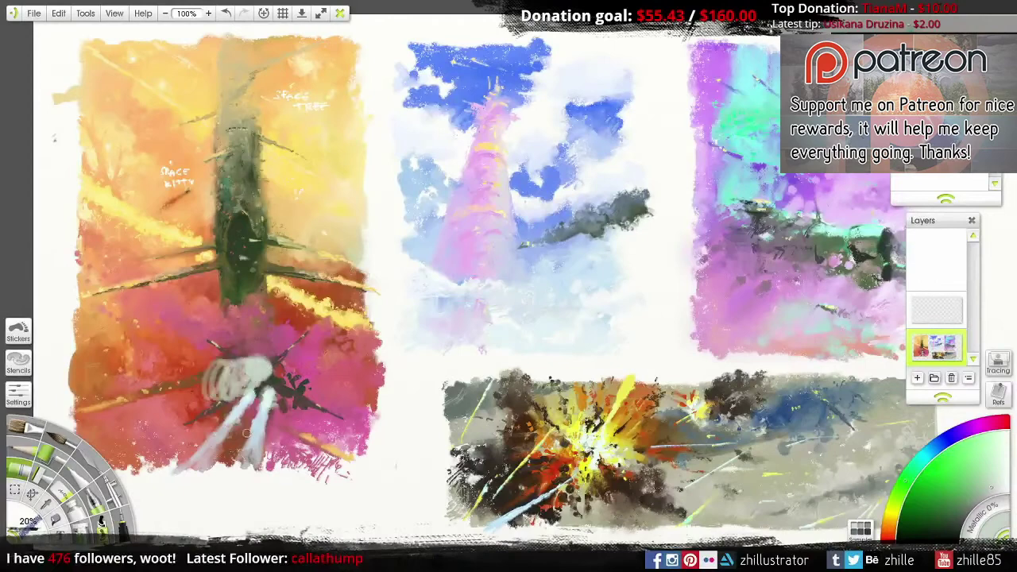
pyautogui.hotkey('ctrl', 'z')
pyautogui.keyDown('alt'); pyautogui.click(261, 371); pyautogui.keyUp('alt')
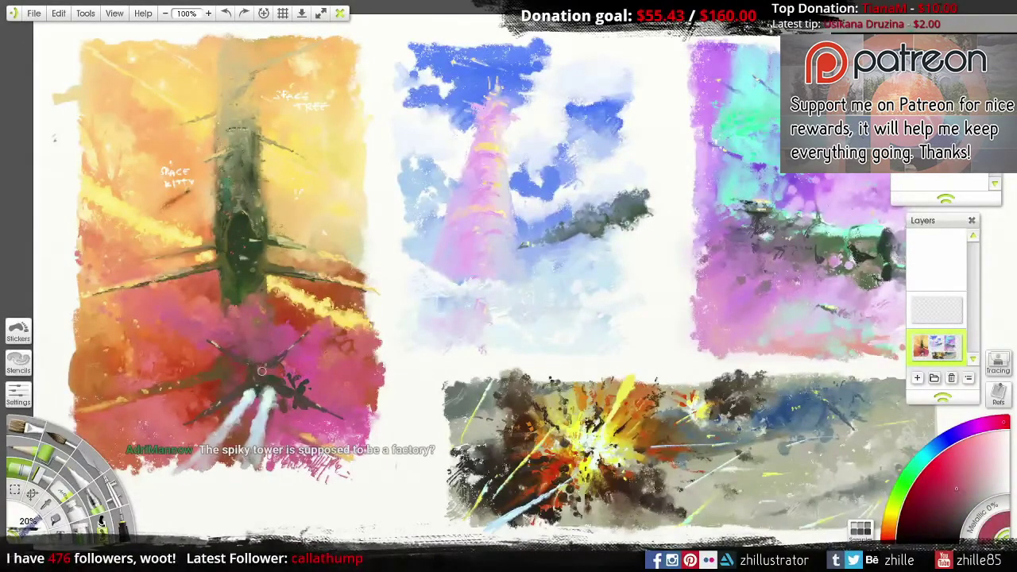
pyautogui.keyDown('alt'); pyautogui.click(262, 370); pyautogui.keyUp('alt')
pyautogui.moveTo(260, 368); pyautogui.dragTo(269, 361)
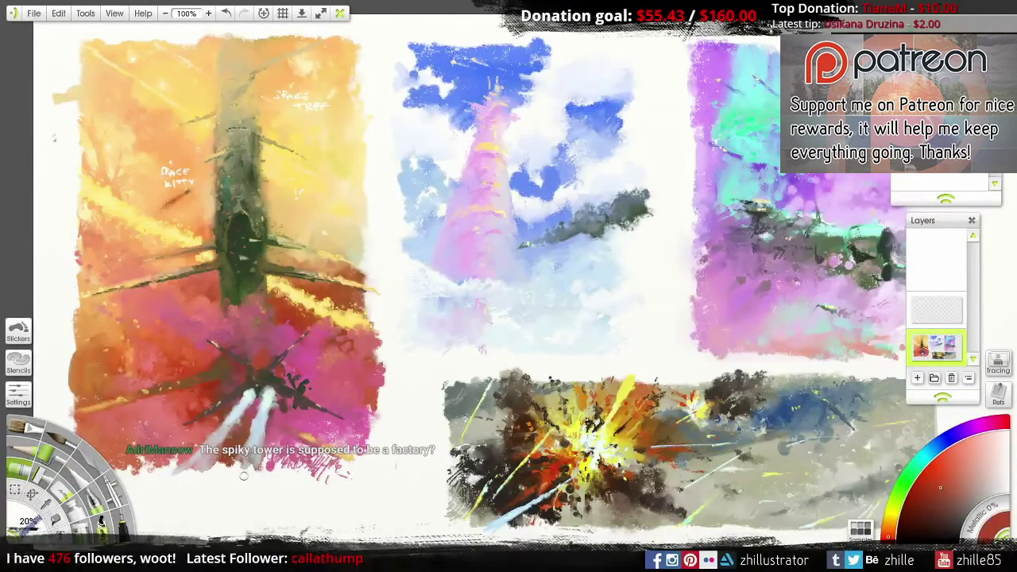
# Step: Spray pale grey-cyan haze over the exhaust with Soft Tip and blend it with Hard Wet Blender
pyautogui.click(68, 429)
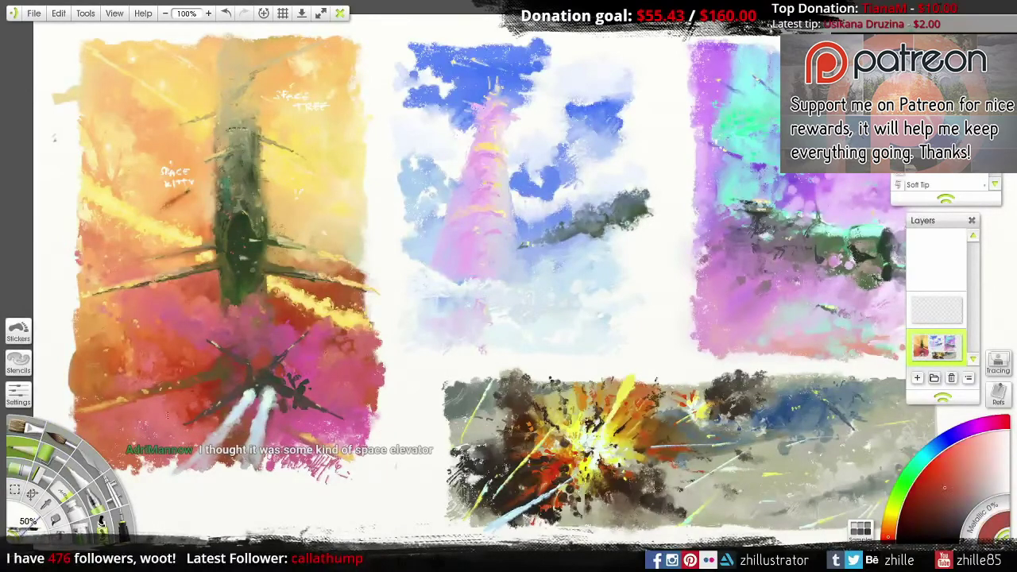
pyautogui.click(945, 467)
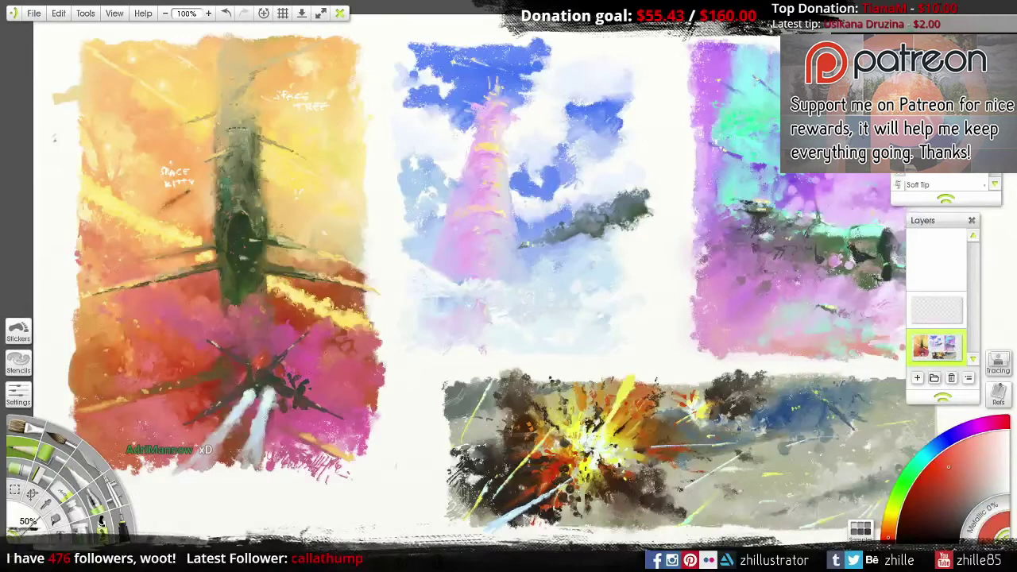
pyautogui.click(940, 460)
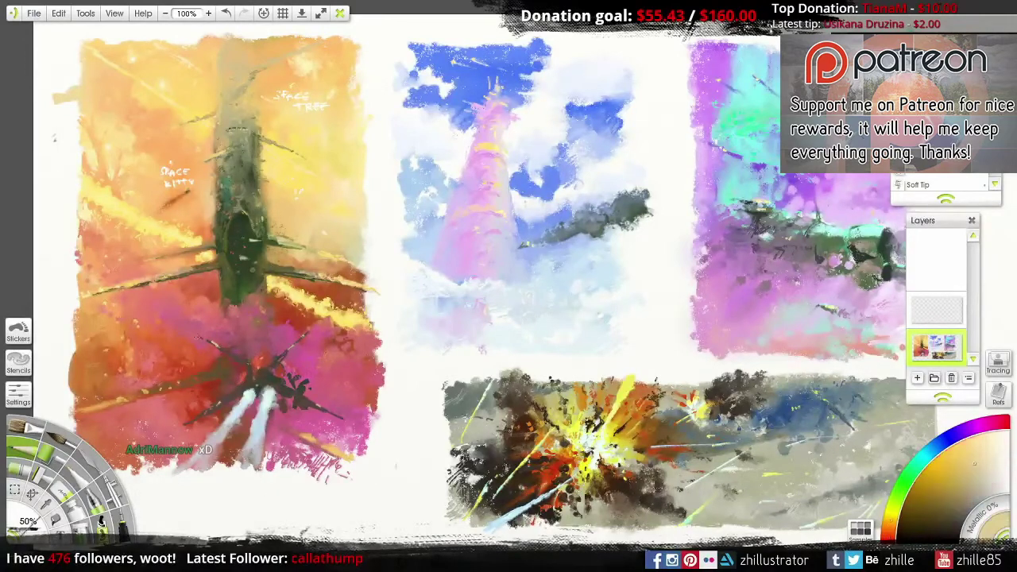
pyautogui.click(935, 458)
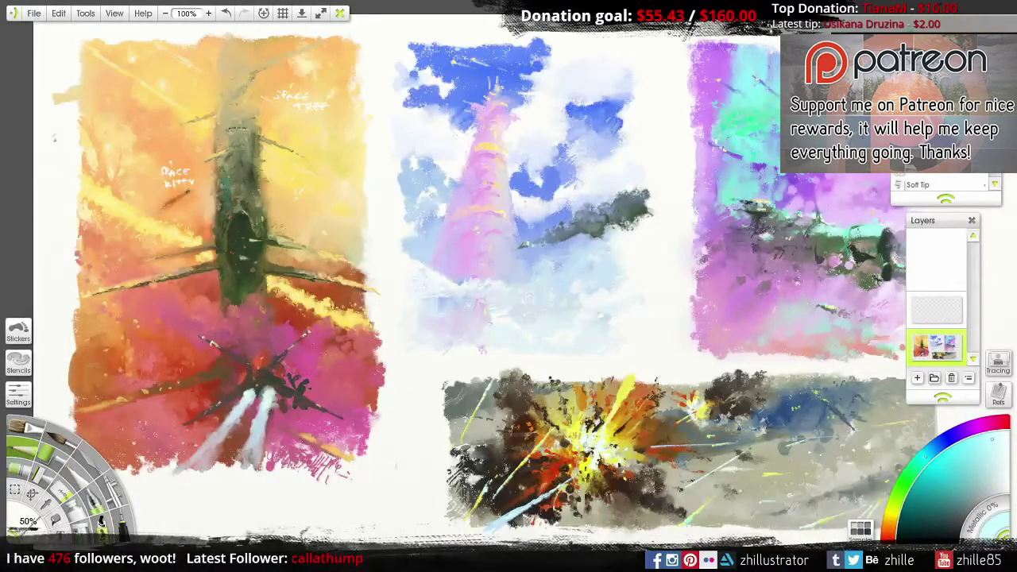
pyautogui.moveTo(993, 526)
pyautogui.mouseDown()
pyautogui.moveTo(985, 517)
pyautogui.moveTo(991, 525)
pyautogui.mouseUp()
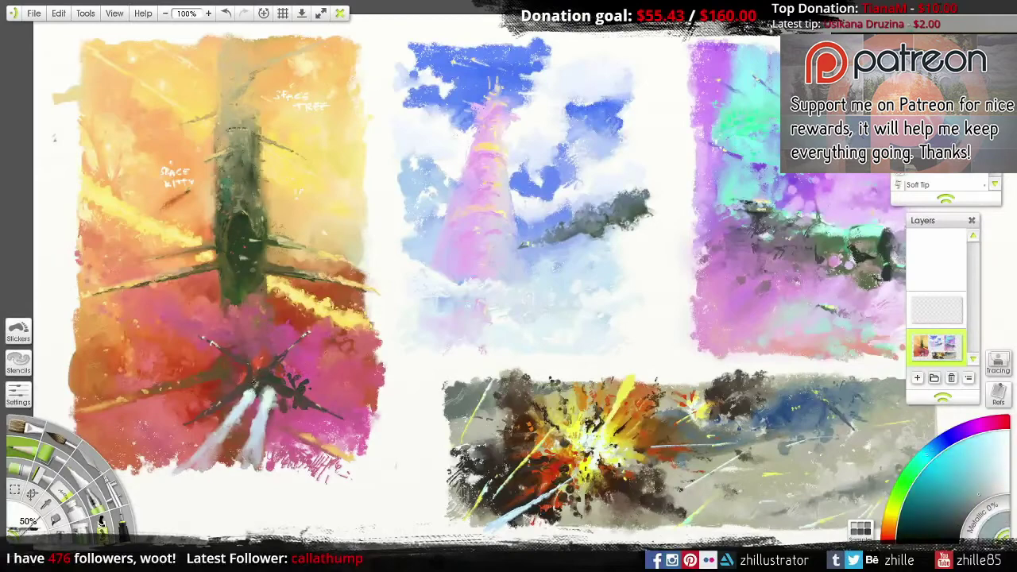
pyautogui.moveTo(240, 389)
pyautogui.mouseDown()
pyautogui.moveTo(278, 391)
pyautogui.moveTo(274, 409)
pyautogui.moveTo(206, 453)
pyautogui.mouseUp()
pyautogui.hotkey('ctrl', '2')
pyautogui.moveTo(235, 417); pyautogui.dragTo(270, 397)
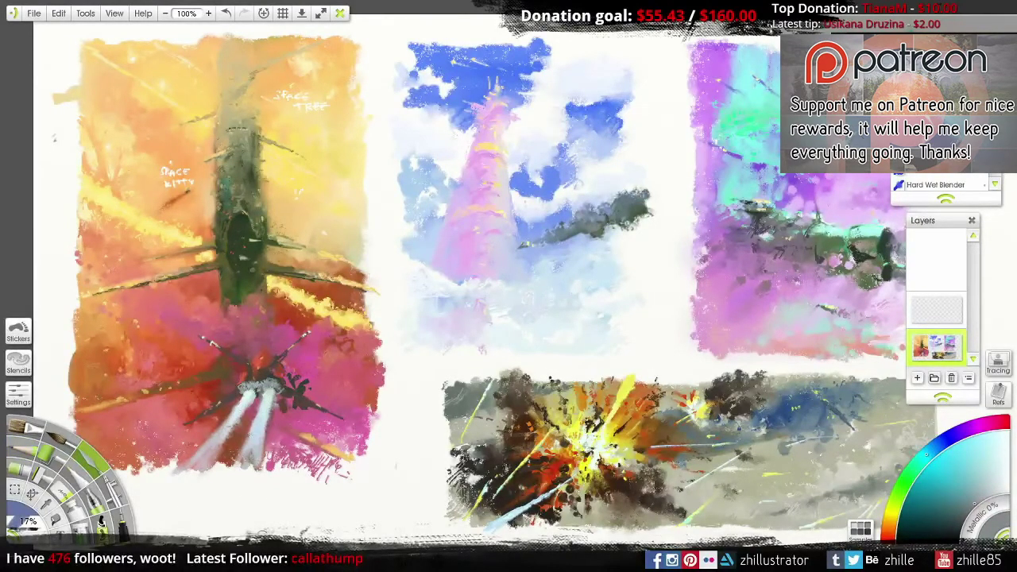
pyautogui.hotkey('ctrl', '1')
# Step: Switch to Normal Square at 20% and add faint pale teal streaks near the jet
pyautogui.click(947, 472)
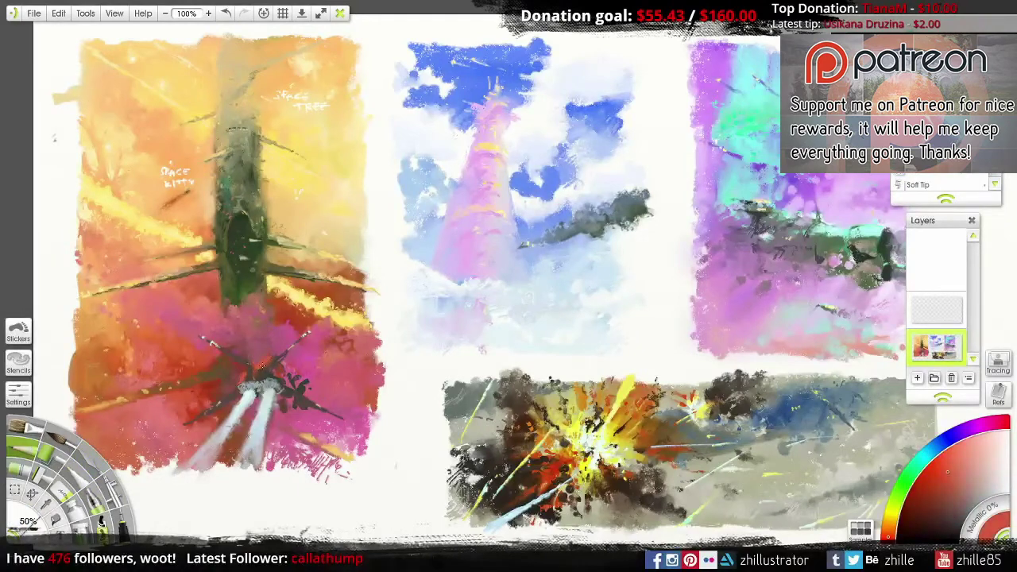
pyautogui.keyDown('alt'); pyautogui.click(277, 355); pyautogui.keyUp('alt')
pyautogui.keyDown('alt'); pyautogui.click(242, 374); pyautogui.keyUp('alt')
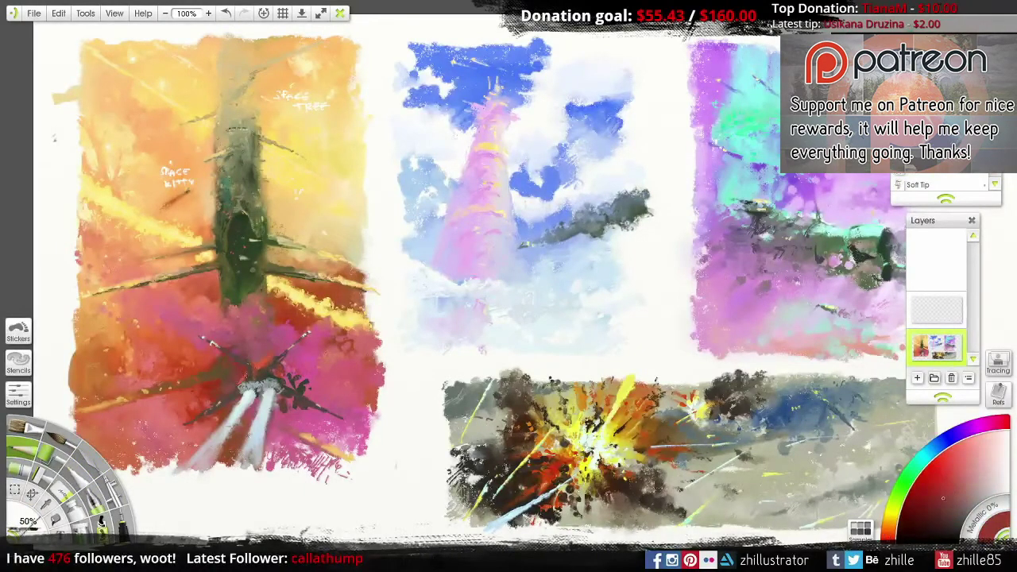
pyautogui.hotkey('ctrl', '2')
pyautogui.keyDown('alt'); pyautogui.click(302, 401); pyautogui.keyUp('alt')
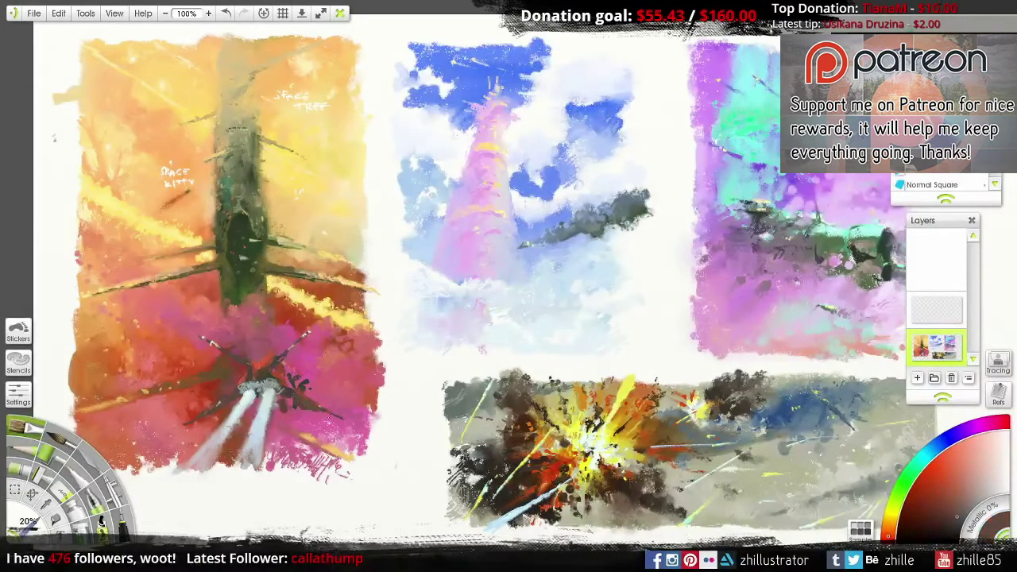
pyautogui.keyDown('alt'); pyautogui.click(290, 401); pyautogui.keyUp('alt')
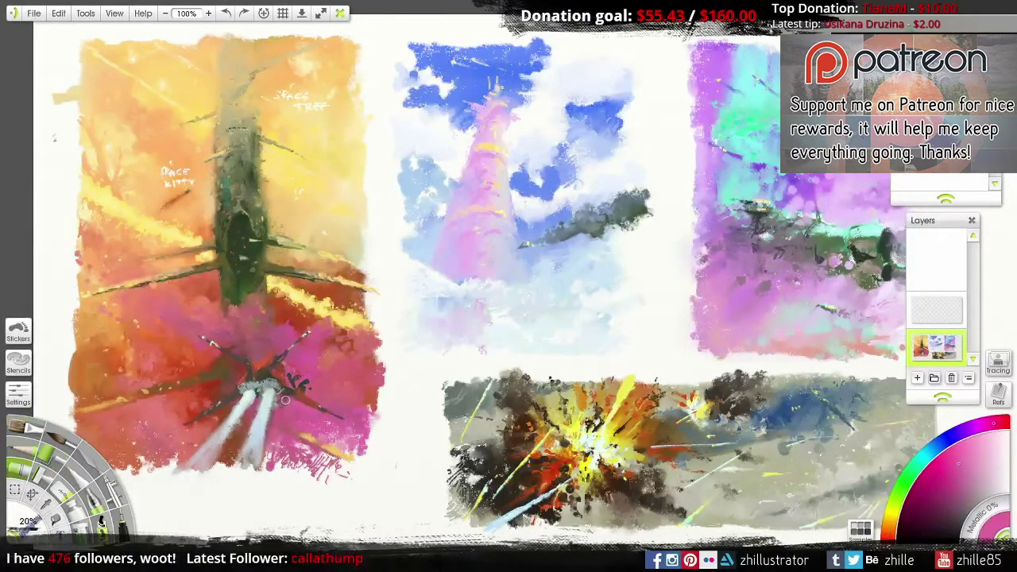
pyautogui.keyDown('alt'); pyautogui.click(314, 406); pyautogui.keyUp('alt')
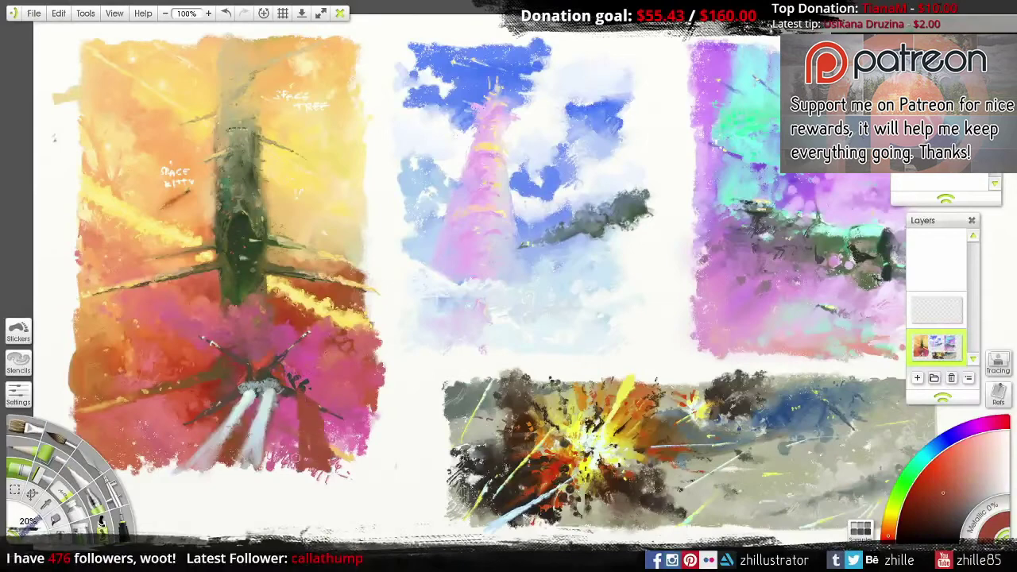
pyautogui.keyDown('alt'); pyautogui.click(304, 443); pyautogui.keyUp('alt')
pyautogui.moveTo(210, 409); pyautogui.dragTo(155, 473)
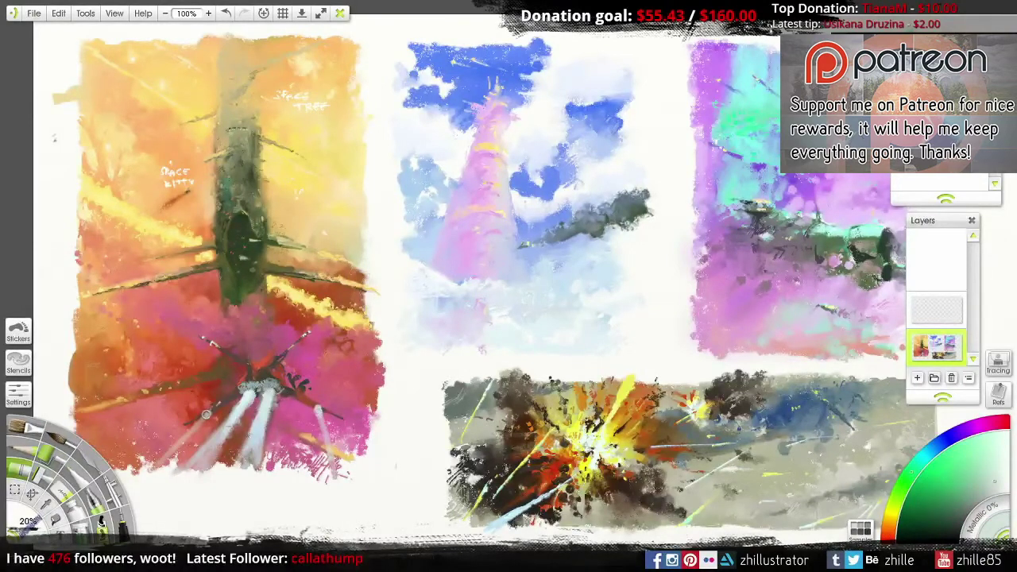
# Step: Set the Soft Tip airbrush to 50% and try white streaks beside the jet, undoing them
pyautogui.hotkey('ctrl', '2')
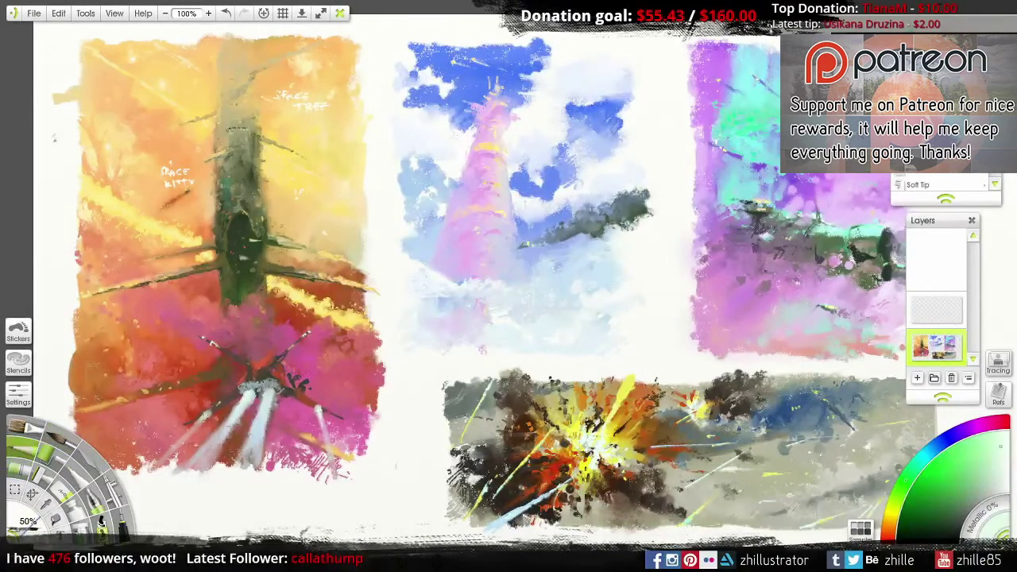
pyautogui.keyDown('alt'); pyautogui.click(265, 368); pyautogui.keyUp('alt')
pyautogui.keyDown('alt'); pyautogui.click(322, 397); pyautogui.keyUp('alt')
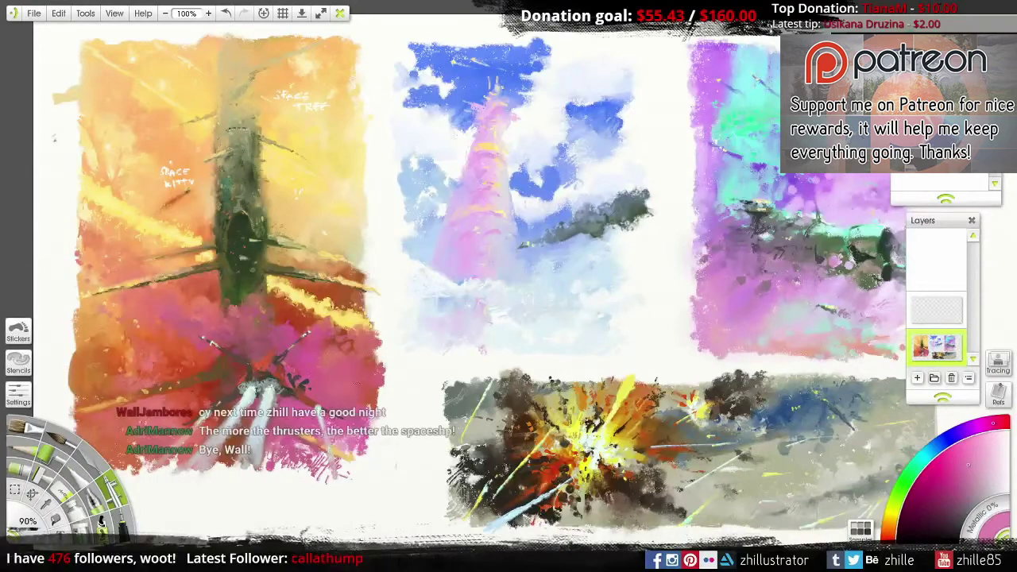
pyautogui.hotkey('ctrl', '2')
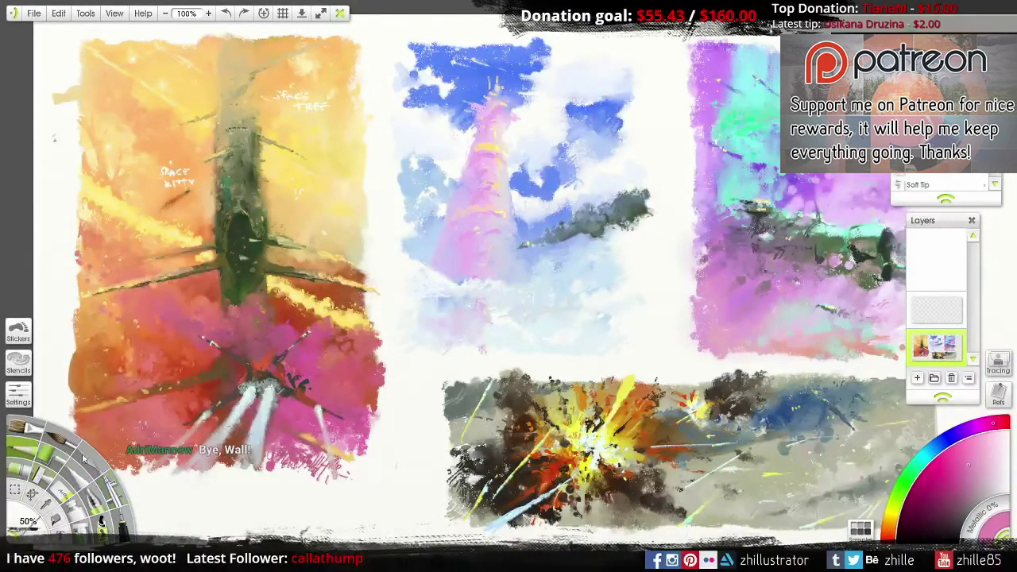
pyautogui.click(83, 459)
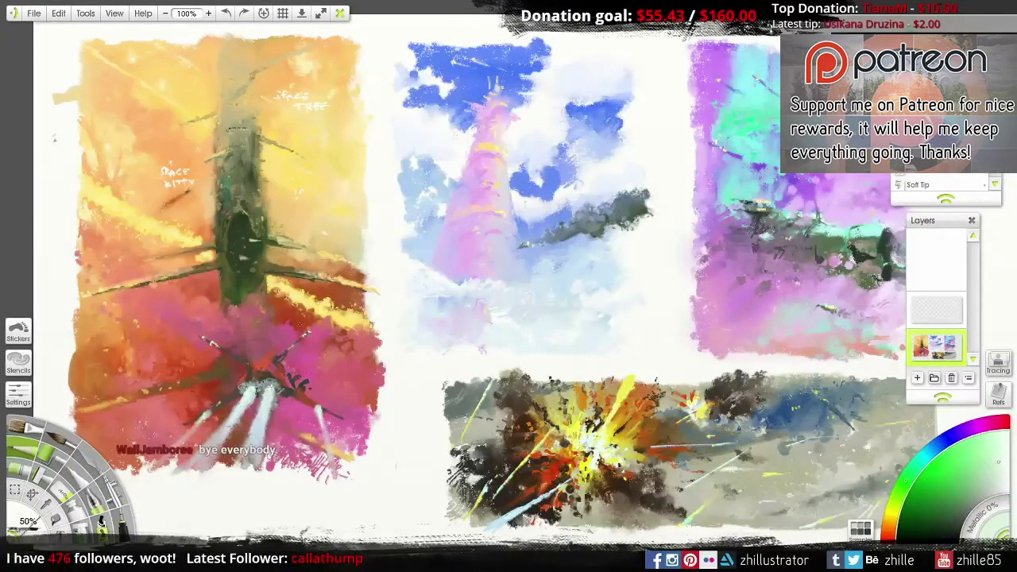
pyautogui.moveTo(311, 329); pyautogui.dragTo(364, 358)
pyautogui.moveTo(214, 343); pyautogui.dragTo(75, 340)
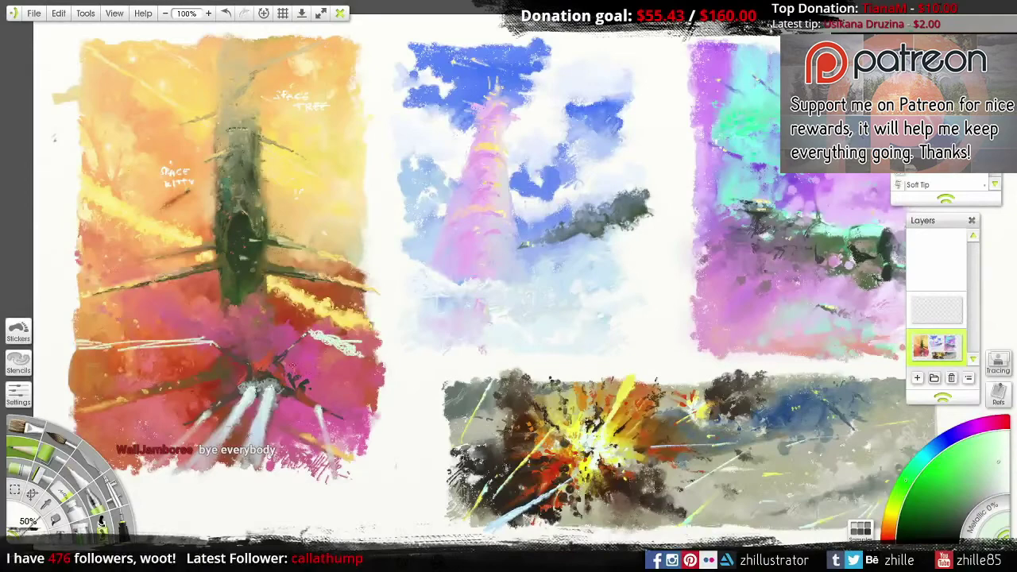
pyautogui.hotkey('ctrl', 'z')
pyautogui.hotkey('ctrl', 'z')
# Step: Draw one white laser streak up-right and one running left, then mirror the canvas
pyautogui.moveTo(308, 330); pyautogui.dragTo(364, 413)
pyautogui.hotkey('ctrl', 'z')
pyautogui.hotkey('ctrl', 'z')
pyautogui.moveTo(307, 335); pyautogui.dragTo(361, 277)
pyautogui.moveTo(200, 337); pyautogui.dragTo(73, 316)
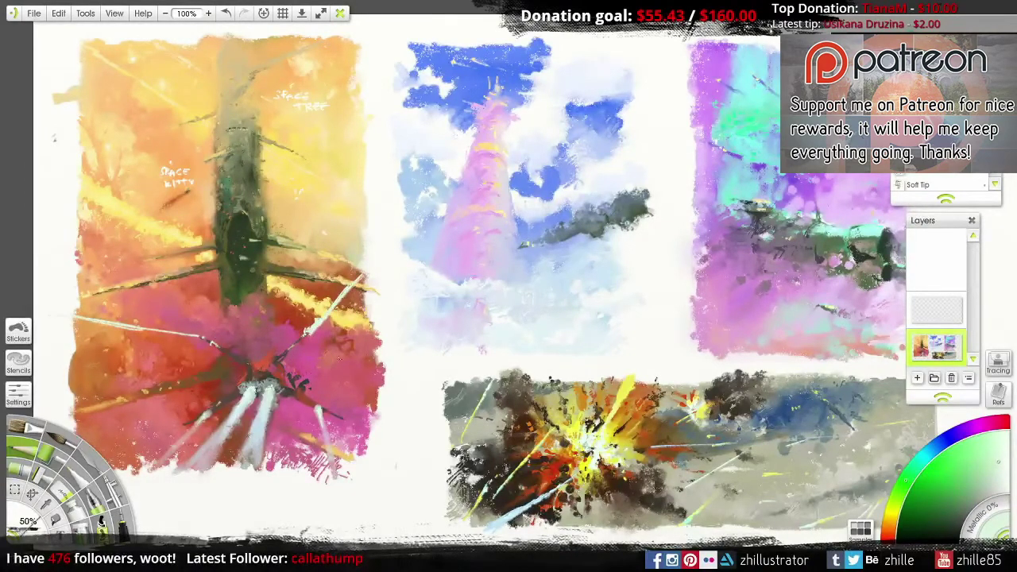
pyautogui.press('h')
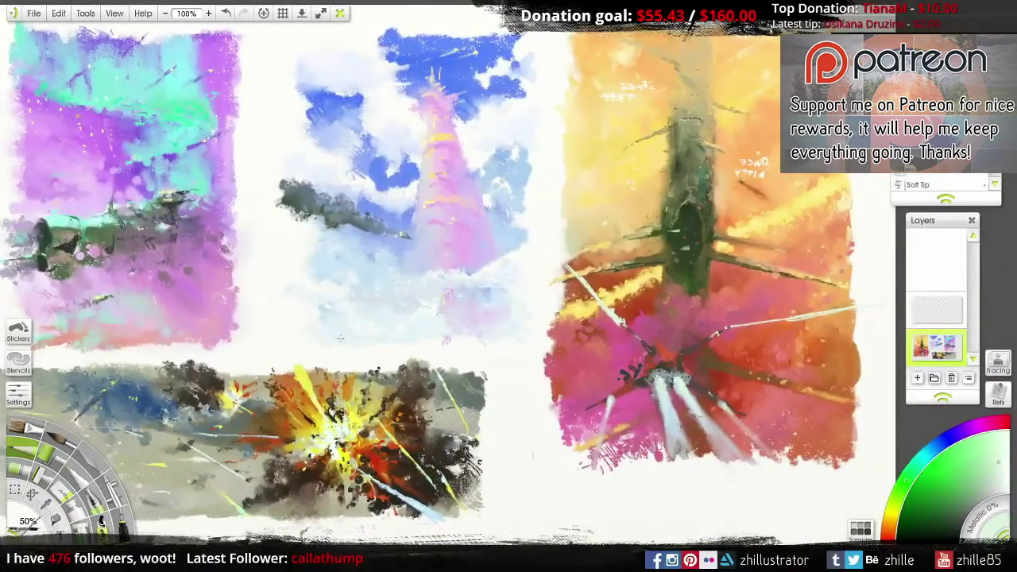
# Step: Unflip the canvas, set the brush to 20% and dab a white flash beside the ship
pyautogui.press('h')
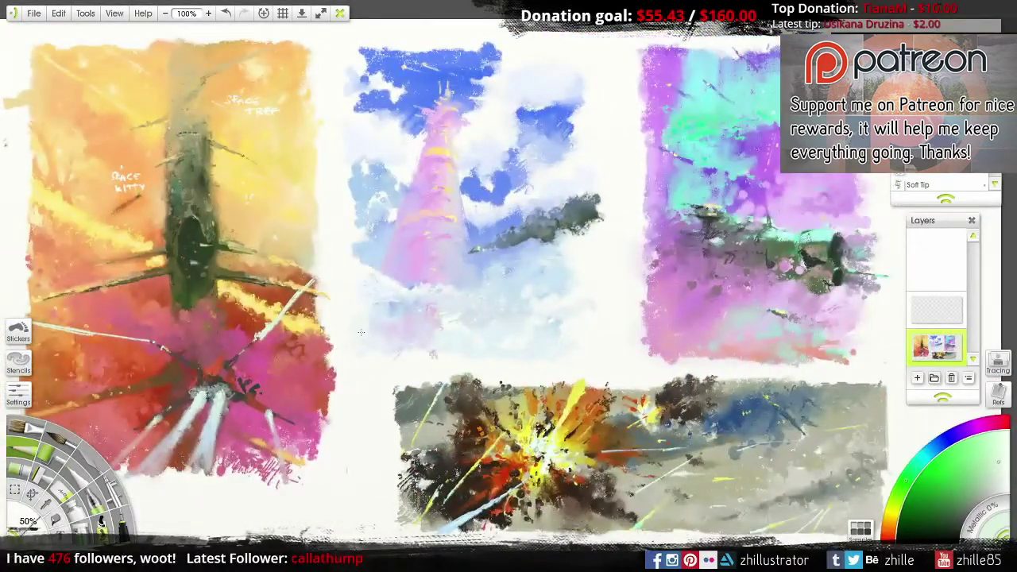
pyautogui.press('[')
pyautogui.press('[')
pyautogui.press('[')
pyautogui.moveTo(264, 336); pyautogui.dragTo(311, 270)
pyautogui.hotkey('ctrl', 'z')
pyautogui.click(264, 337)
pyautogui.moveTo(264, 337); pyautogui.dragTo(288, 307)
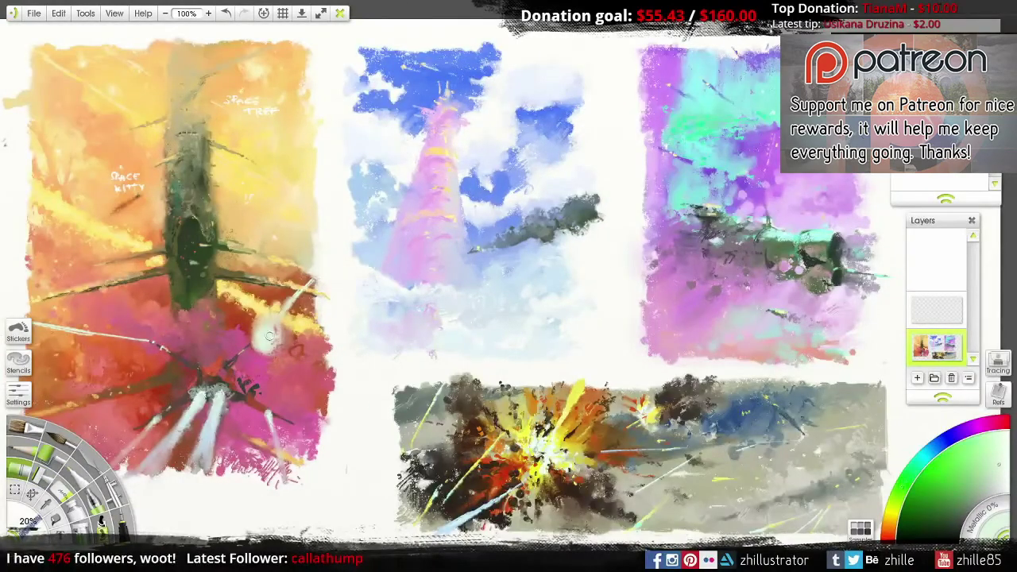
pyautogui.keyDown('alt'); pyautogui.click(268, 335); pyautogui.keyUp('alt')
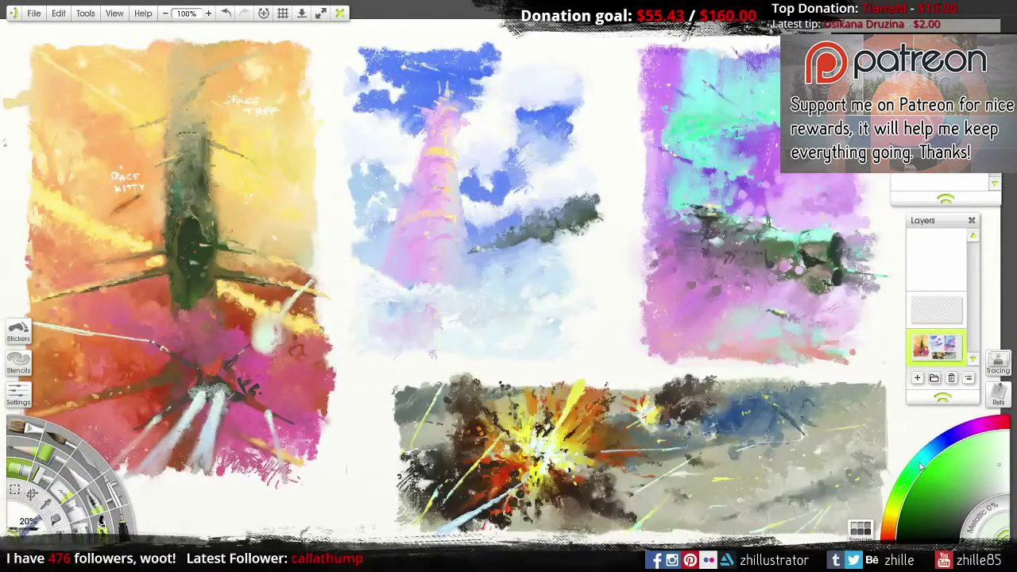
pyautogui.click(265, 338)
pyautogui.click(145, 340)
# Step: Cover the white glow and diagonal streak with reddish-orange using the Soft Tip airbrush
pyautogui.press(']')
pyautogui.press(']')
pyautogui.press(']')
pyautogui.keyDown('alt'); pyautogui.click(224, 370); pyautogui.keyUp('alt')
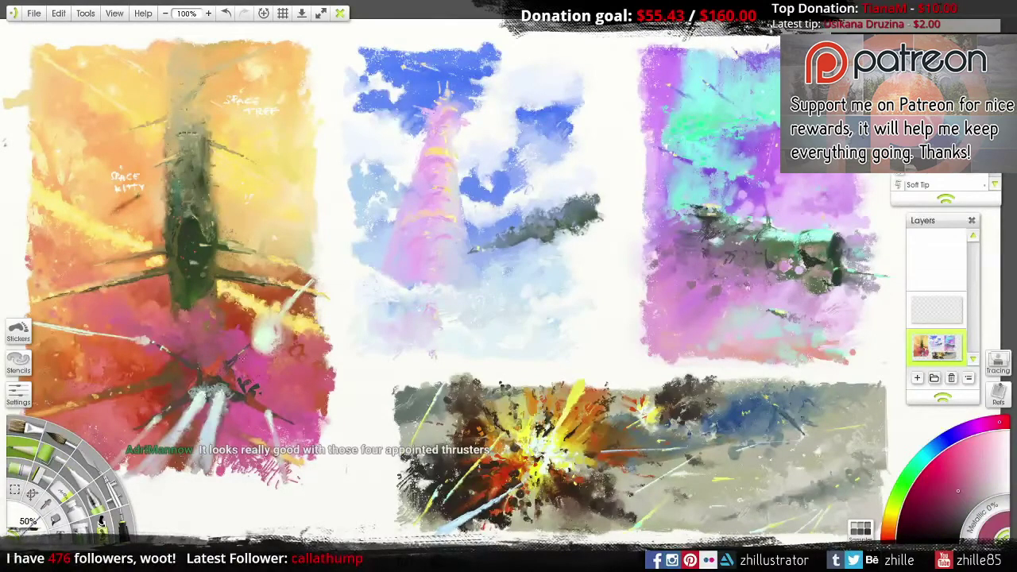
pyautogui.keyDown('alt'); pyautogui.click(199, 264); pyautogui.keyUp('alt')
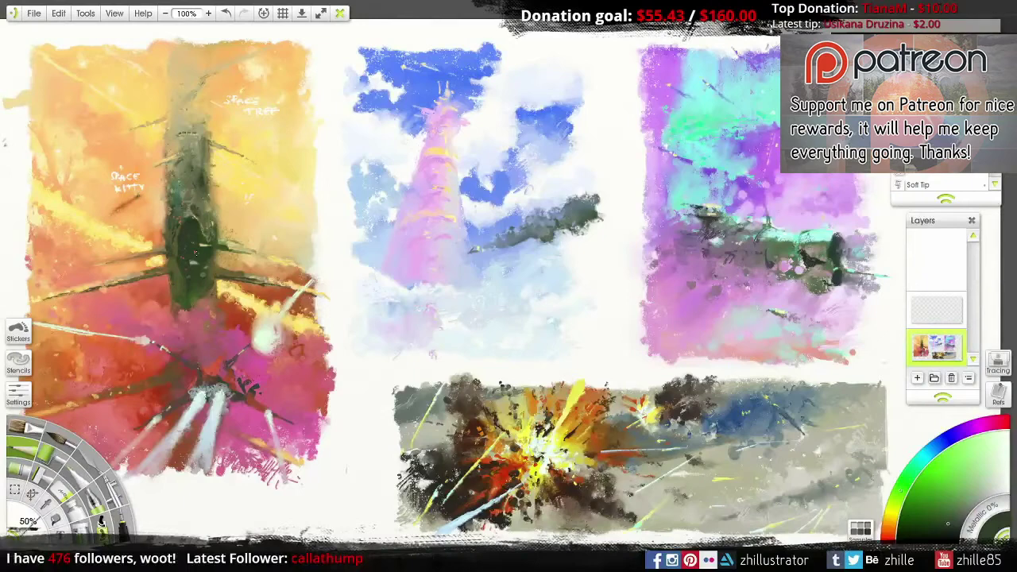
pyautogui.moveTo(262, 353); pyautogui.dragTo(312, 282)
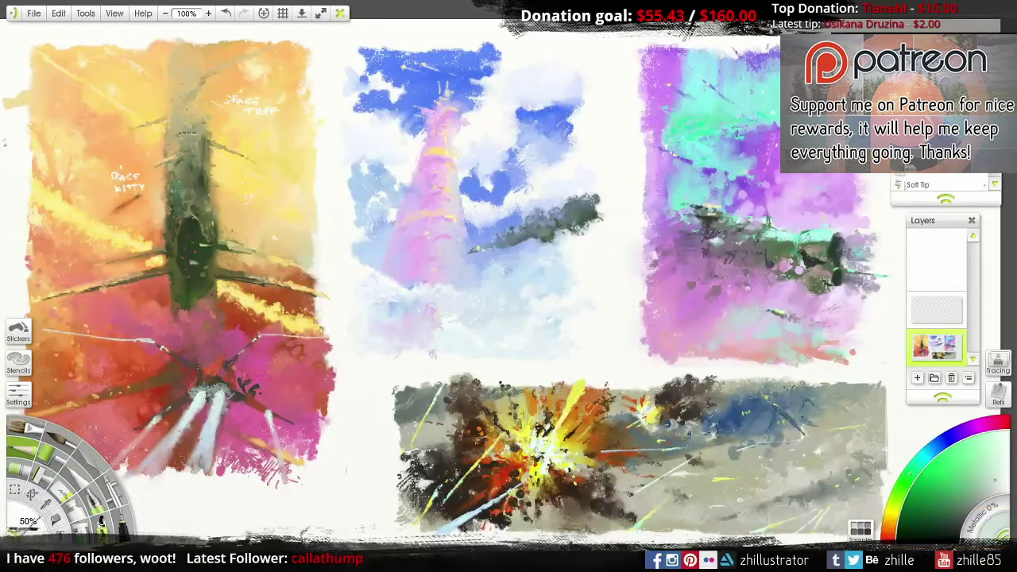
# Step: With the Soft Tip preset, brush light blue along the exhaust and add dark red strokes beside it
pyautogui.moveTo(238, 373); pyautogui.dragTo(230, 415)
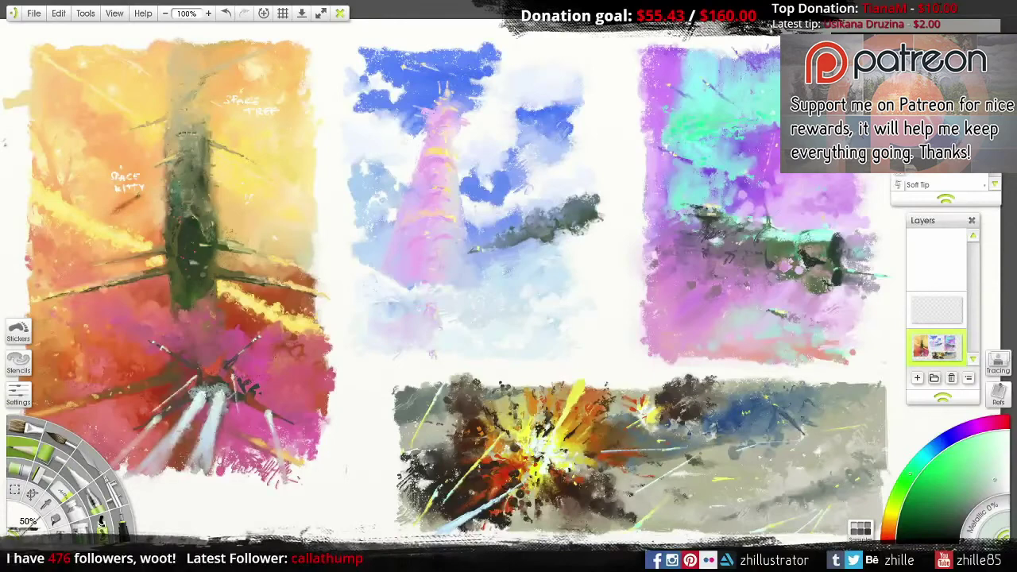
pyautogui.click(102, 520)
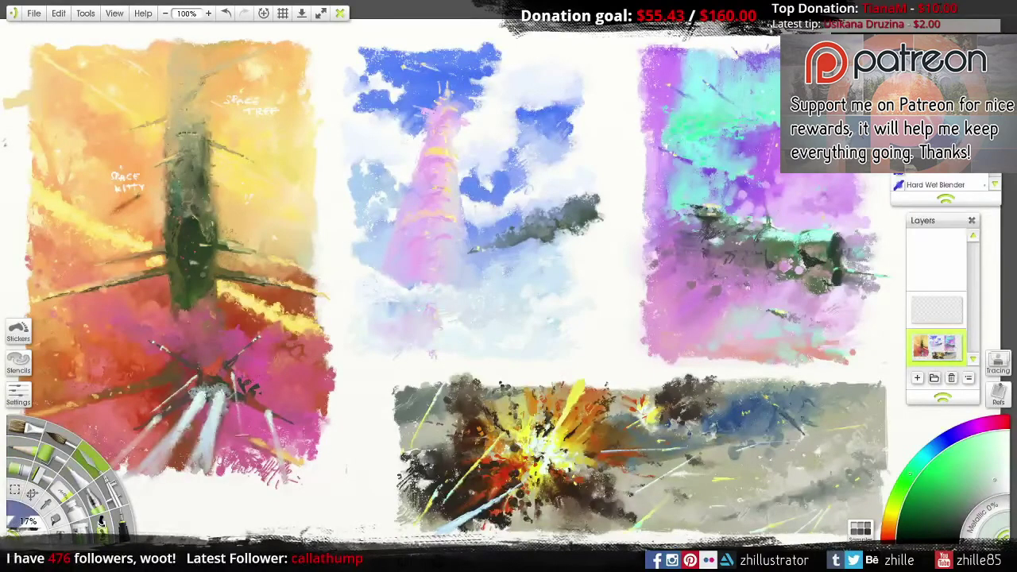
pyautogui.click(87, 492)
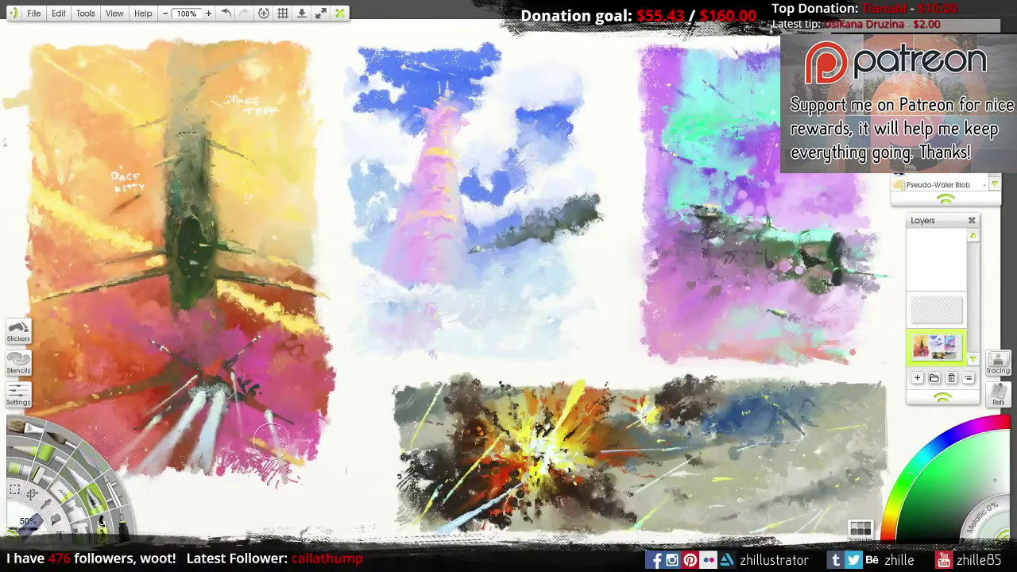
pyautogui.click(32, 516)
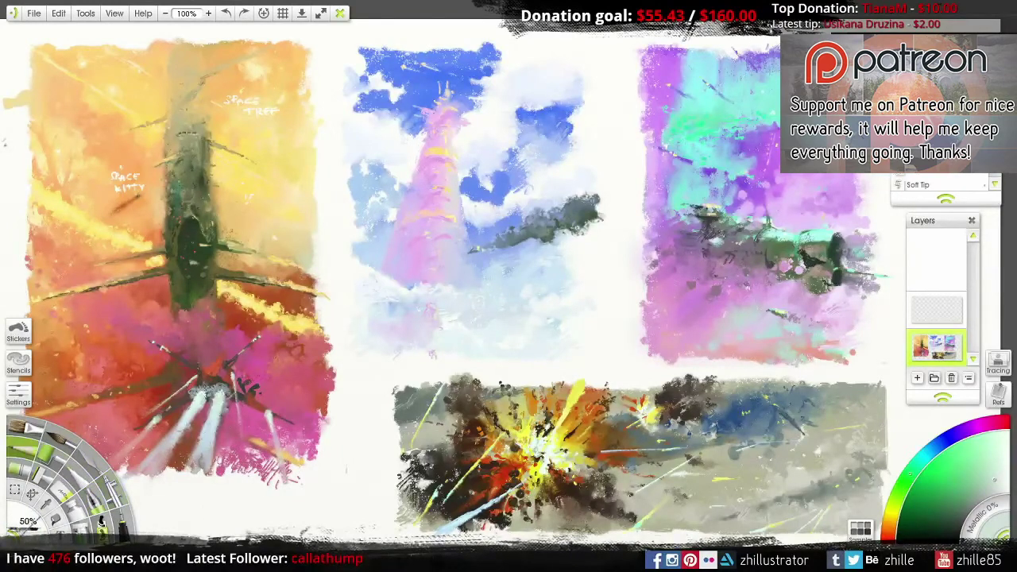
pyautogui.click(984, 444)
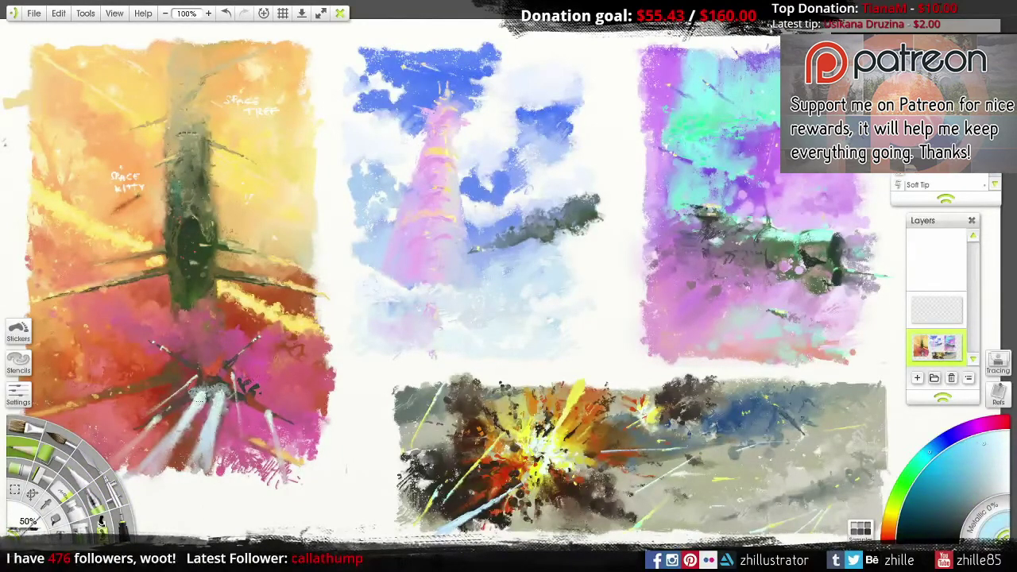
pyautogui.moveTo(205, 452); pyautogui.dragTo(191, 475)
pyautogui.keyDown('alt'); pyautogui.click(221, 421); pyautogui.keyUp('alt')
pyautogui.moveTo(221, 423); pyautogui.dragTo(224, 395)
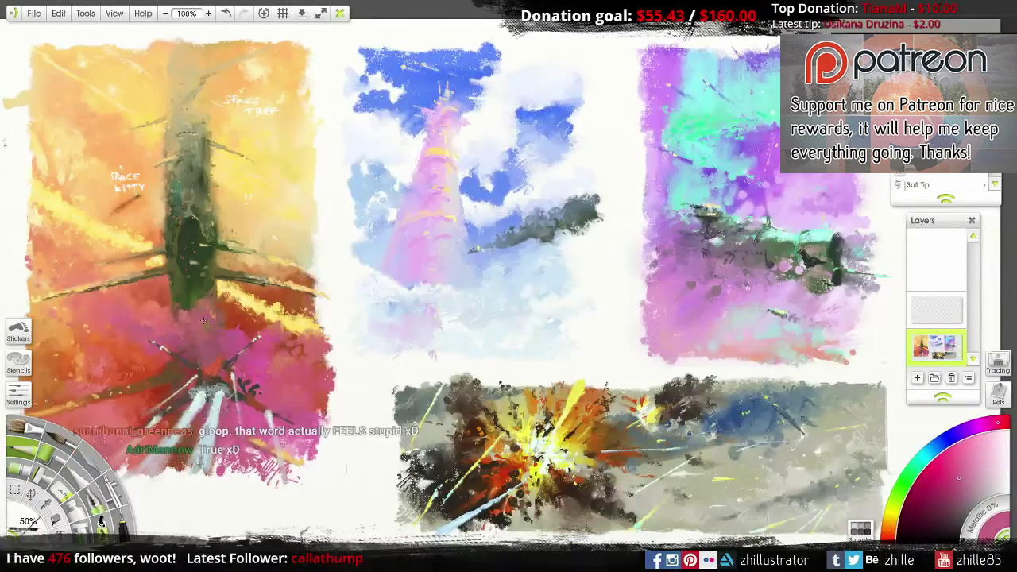
# Step: Hide the panels, add an orange stroke at the lower right, and undo a yellow streak
pyautogui.keyDown('alt'); pyautogui.click(269, 414); pyautogui.keyUp('alt')
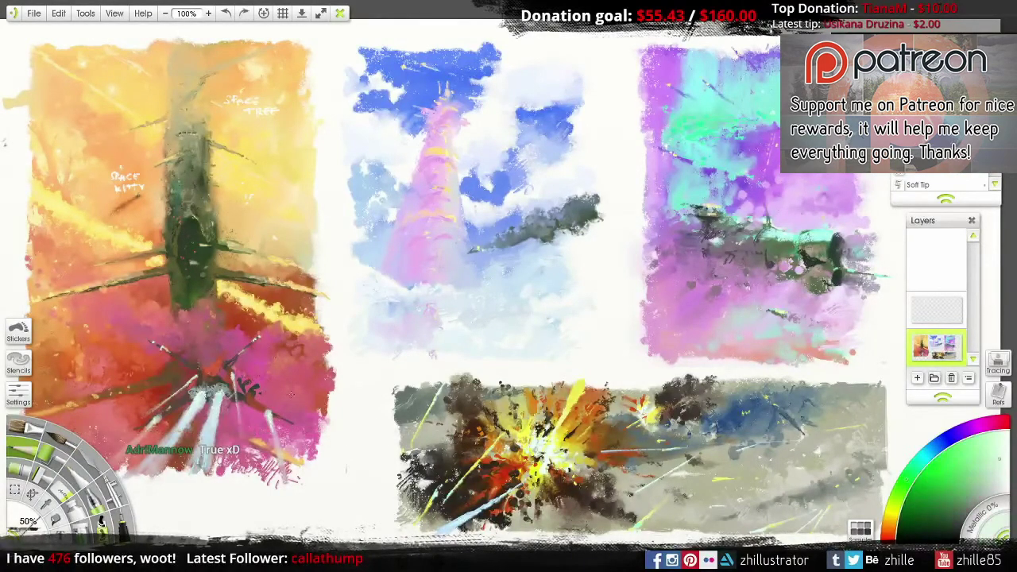
pyautogui.keyDown('alt'); pyautogui.click(295, 435); pyautogui.keyUp('alt')
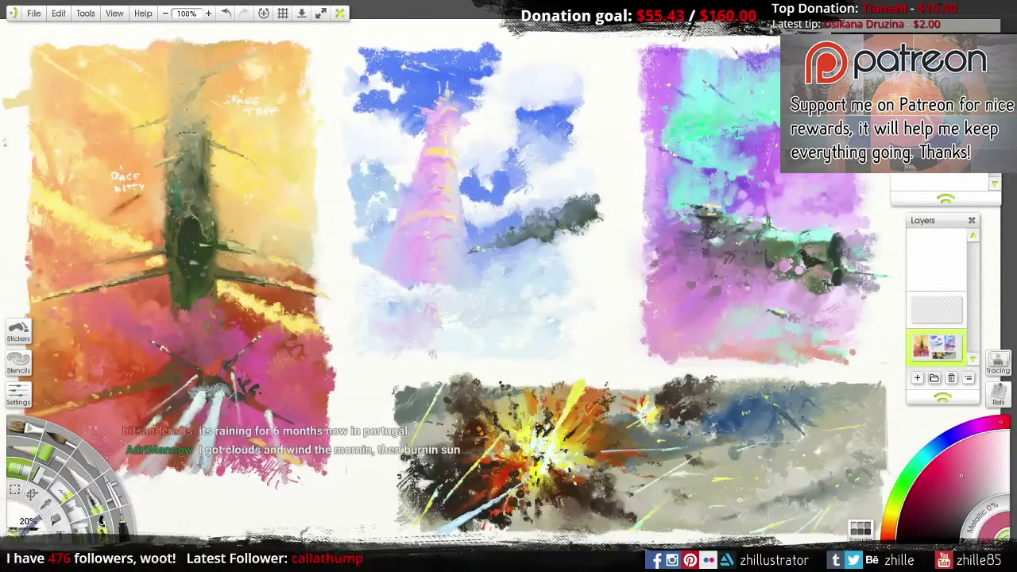
pyautogui.keyDown('alt'); pyautogui.click(213, 375); pyautogui.keyUp('alt')
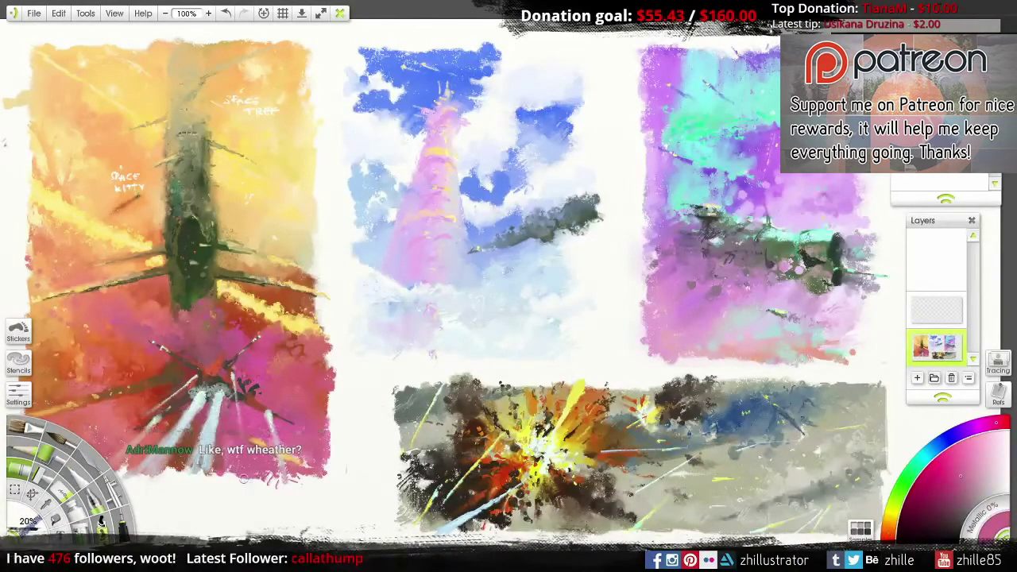
pyautogui.press('Tab')
pyautogui.keyDown('alt'); pyautogui.click(77, 454); pyautogui.keyUp('alt')
pyautogui.moveTo(299, 461); pyautogui.dragTo(324, 482)
pyautogui.moveTo(153, 316); pyautogui.dragTo(8, 321)
pyautogui.hotkey('ctrl', 'z')
# Step: Dab dark orange and reddish-brown on the left painting's lower left
pyautogui.keyDown('alt'); pyautogui.click(89, 333); pyautogui.keyUp('alt')
pyautogui.moveTo(89, 327)
pyautogui.mouseDown()
pyautogui.moveTo(127, 349)
pyautogui.moveTo(68, 332)
pyautogui.moveTo(52, 339)
pyautogui.moveTo(121, 344)
pyautogui.mouseUp()
pyautogui.keyDown('alt'); pyautogui.click(89, 340); pyautogui.keyUp('alt')
pyautogui.keyDown('alt'); pyautogui.click(89, 340); pyautogui.keyUp('alt')
pyautogui.click(32, 15)
# Step: Switch to a pencil-like tool and dab sampled dark brown on the left painting's lower-left edge
pyautogui.click(96, 71)
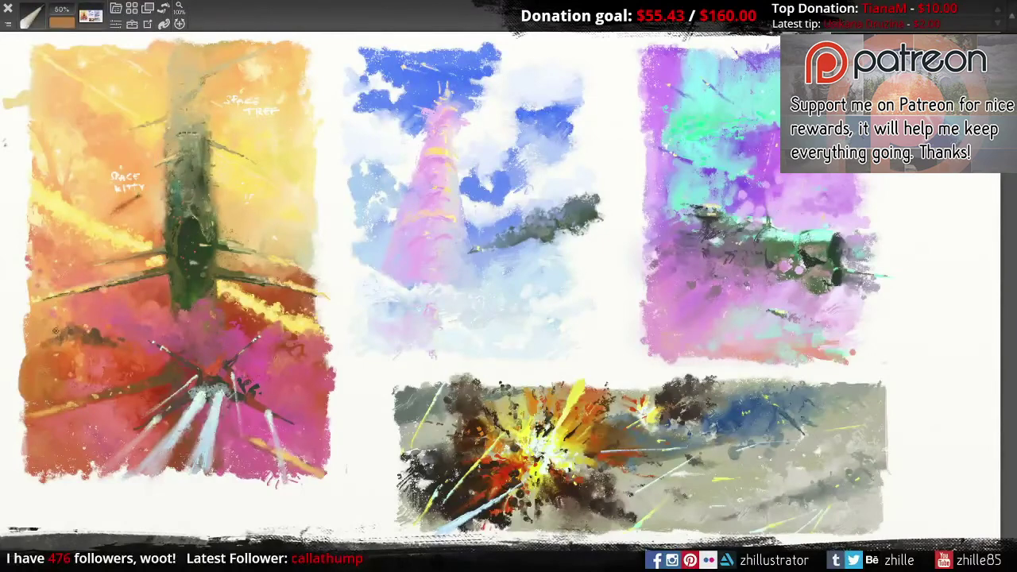
pyautogui.keyDown('alt'); pyautogui.click(55, 333); pyautogui.keyUp('alt')
pyautogui.moveTo(64, 324)
pyautogui.mouseDown()
pyautogui.moveTo(49, 337)
pyautogui.moveTo(32, 327)
pyautogui.moveTo(35, 347)
pyautogui.mouseUp()
pyautogui.moveTo(54, 346); pyautogui.dragTo(59, 354)
# Step: Add near-black dabs there and rework the dark paint with a finer tool at 17%
pyautogui.click(62, 21)
pyautogui.click(22, 136)
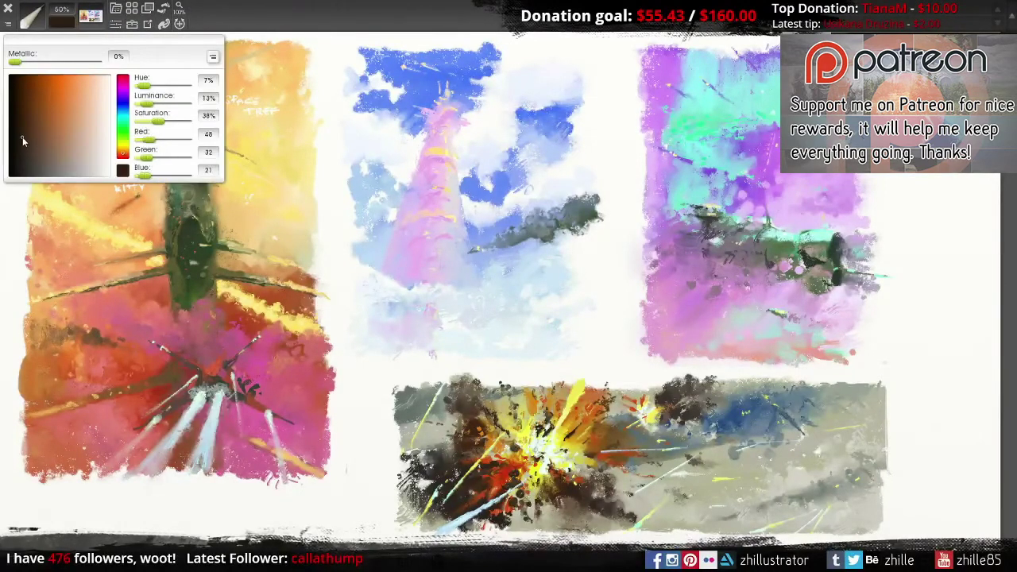
pyautogui.click(62, 336)
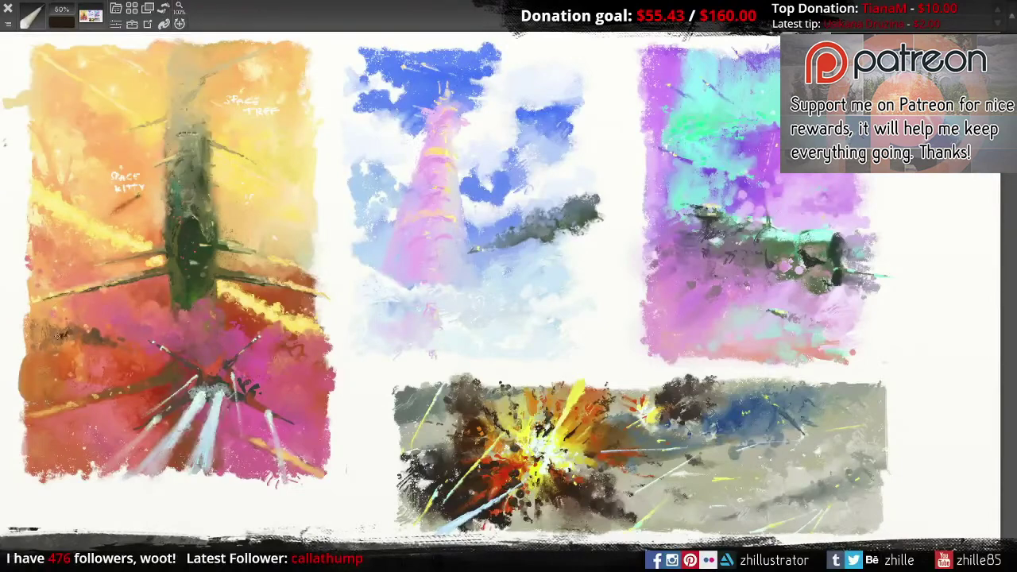
pyautogui.click(32, 15)
pyautogui.click(91, 141)
pyautogui.moveTo(68, 311); pyautogui.dragTo(64, 334)
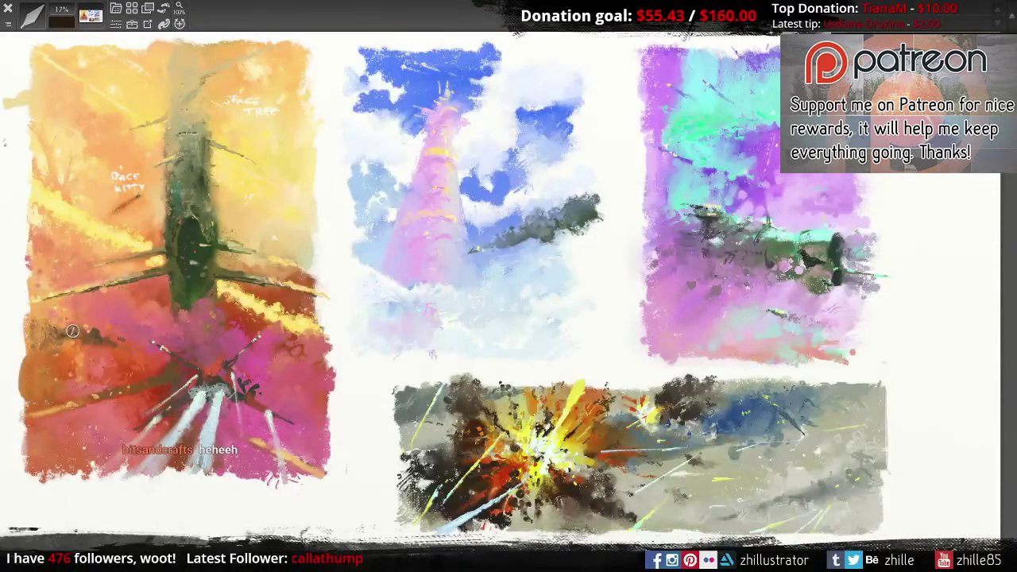
# Step: Change tools and sample muted oranges and browns along the left painting's lower-left edge
pyautogui.press('e')
pyautogui.rightClick(48, 79)
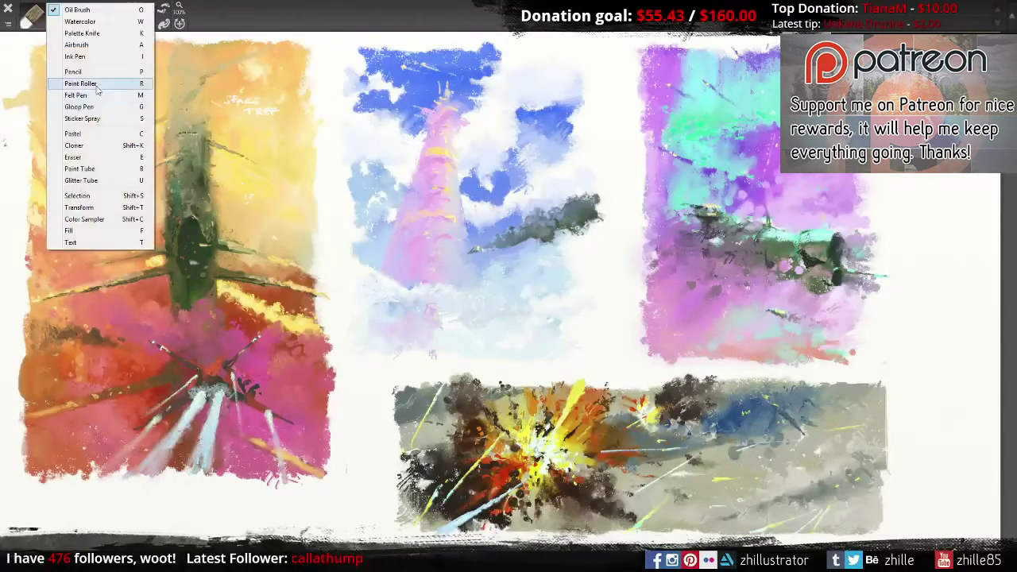
pyautogui.click(88, 89)
pyautogui.keyDown('alt'); pyautogui.click(61, 342); pyautogui.keyUp('alt')
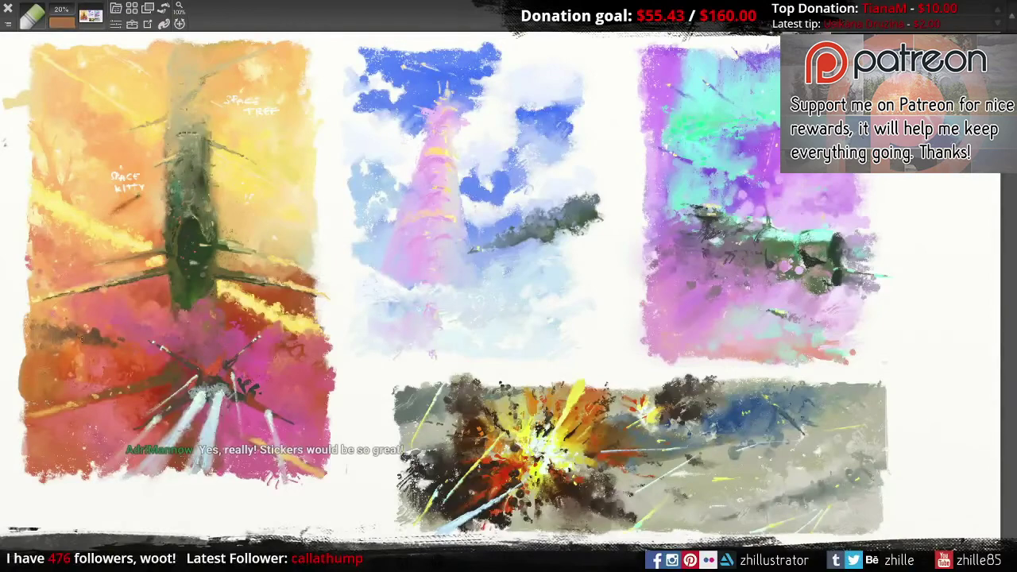
pyautogui.keyDown('alt'); pyautogui.click(50, 328); pyautogui.keyUp('alt')
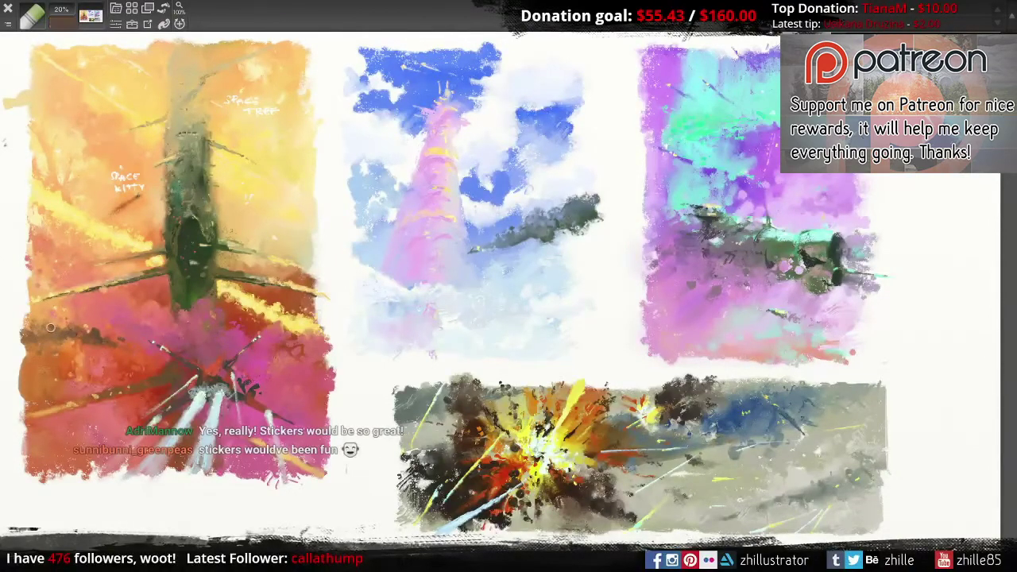
pyautogui.keyDown('alt'); pyautogui.click(31, 331); pyautogui.keyUp('alt')
pyautogui.keyDown('alt'); pyautogui.click(40, 324); pyautogui.keyUp('alt')
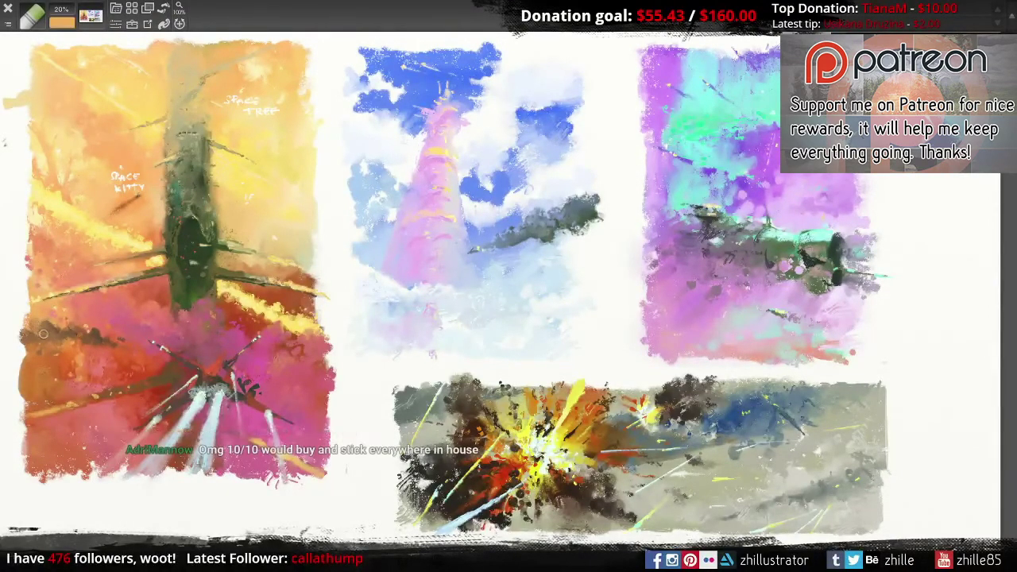
pyautogui.keyDown('alt'); pyautogui.click(74, 330); pyautogui.keyUp('alt')
pyautogui.keyDown('alt'); pyautogui.click(34, 324); pyautogui.keyUp('alt')
pyautogui.keyDown('alt'); pyautogui.click(40, 321); pyautogui.keyUp('alt')
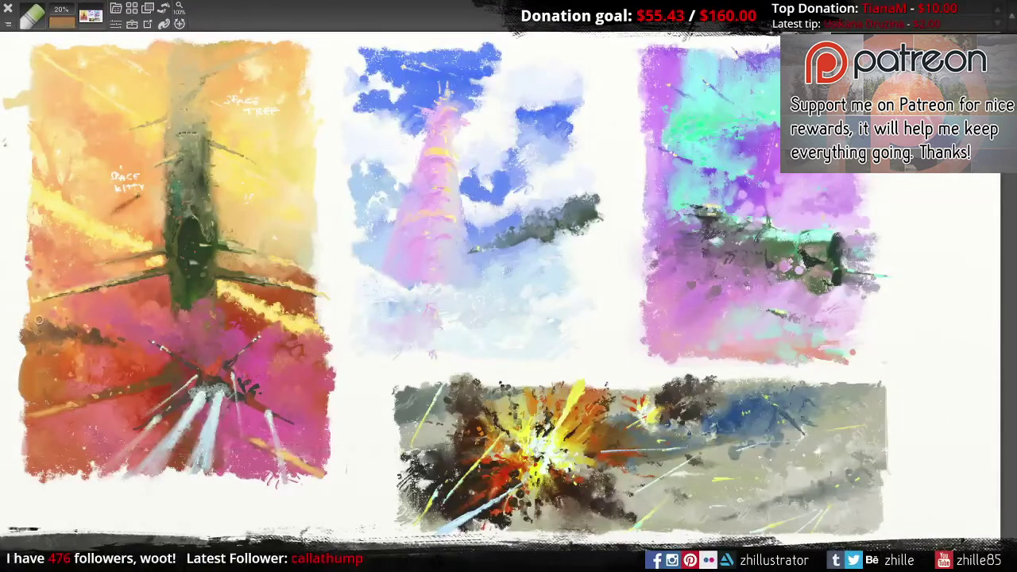
pyautogui.keyDown('alt'); pyautogui.click(56, 332); pyautogui.keyUp('alt')
pyautogui.keyDown('alt'); pyautogui.click(26, 344); pyautogui.keyUp('alt')
pyautogui.keyDown('alt'); pyautogui.click(47, 341); pyautogui.keyUp('alt')
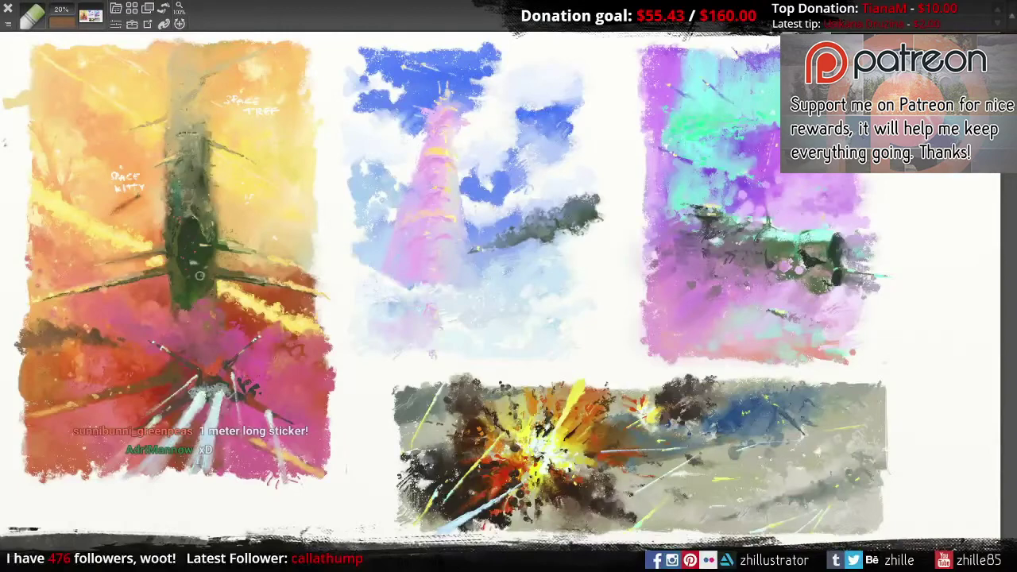
# Step: Save the painting under the name 'Space montage 03'
pyautogui.click(10, 24)
pyautogui.moveTo(71, 28)
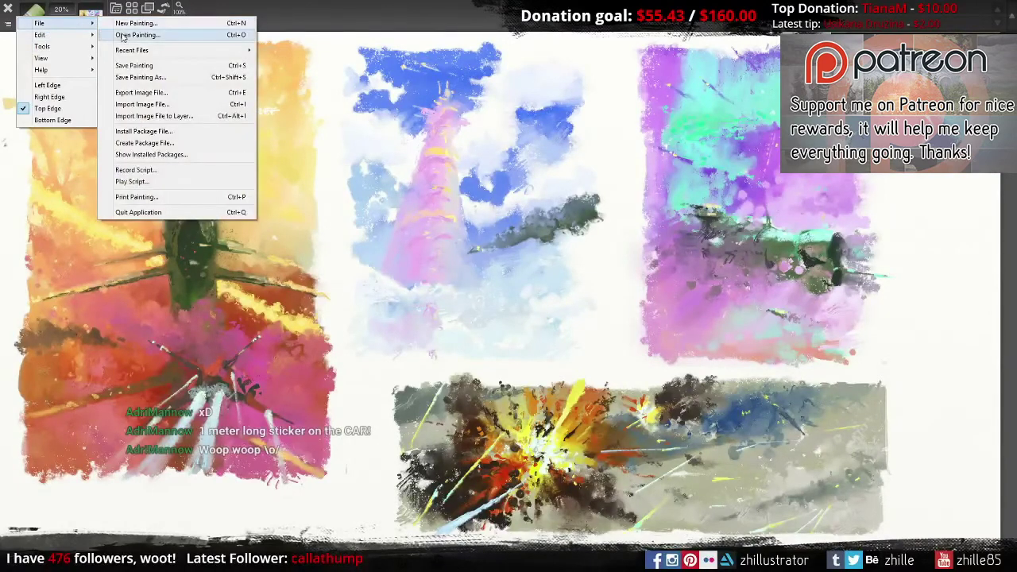
pyautogui.click(134, 65)
pyautogui.write('Space montage 03')
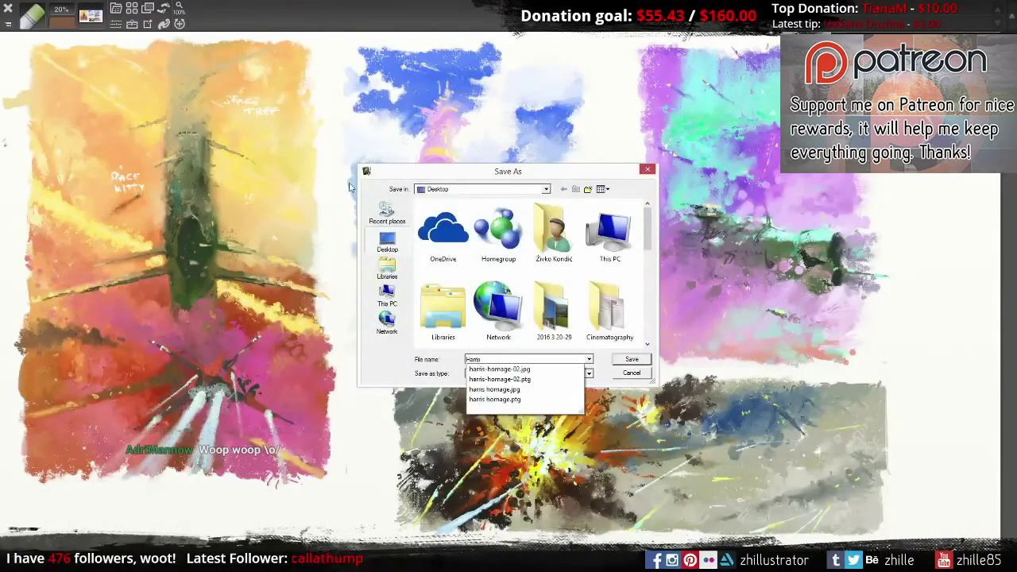
pyautogui.press('Return')
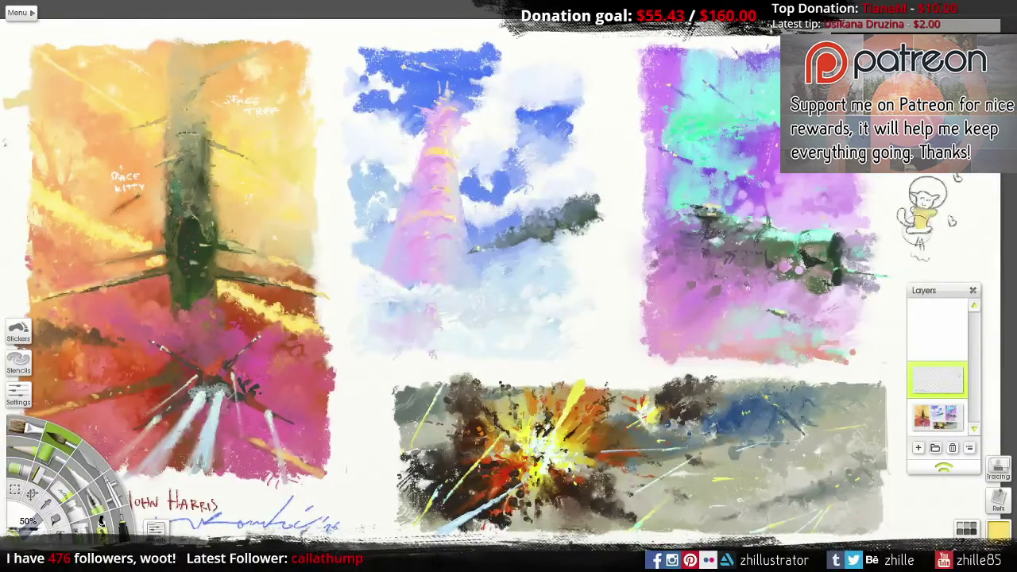
# Step: Resize the brush from 12% to 14%, then to 37%, with the bracket keys
pyautogui.press('[')
pyautogui.press(']')
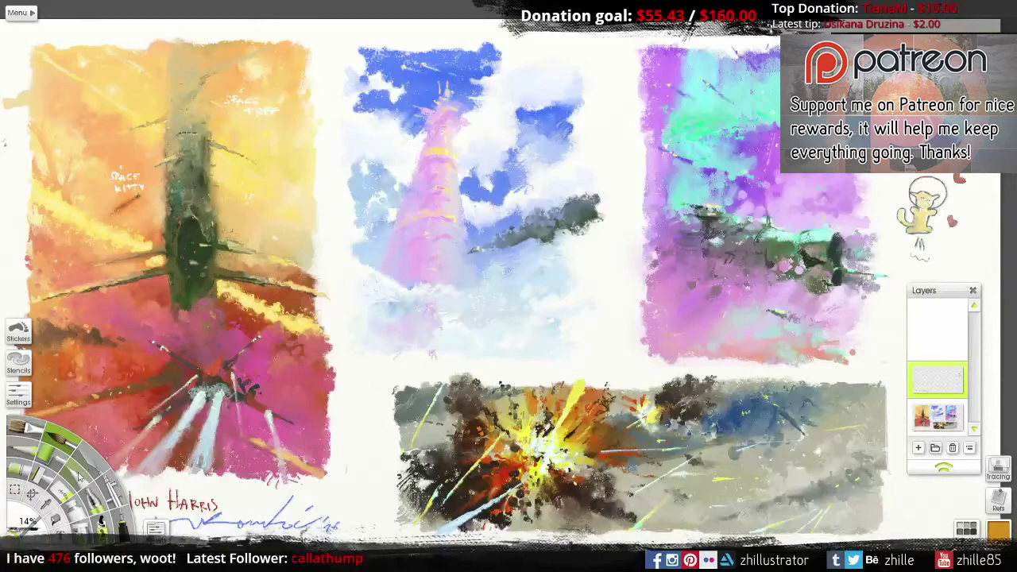
pyautogui.press(']')
pyautogui.press(']')
pyautogui.press(']')
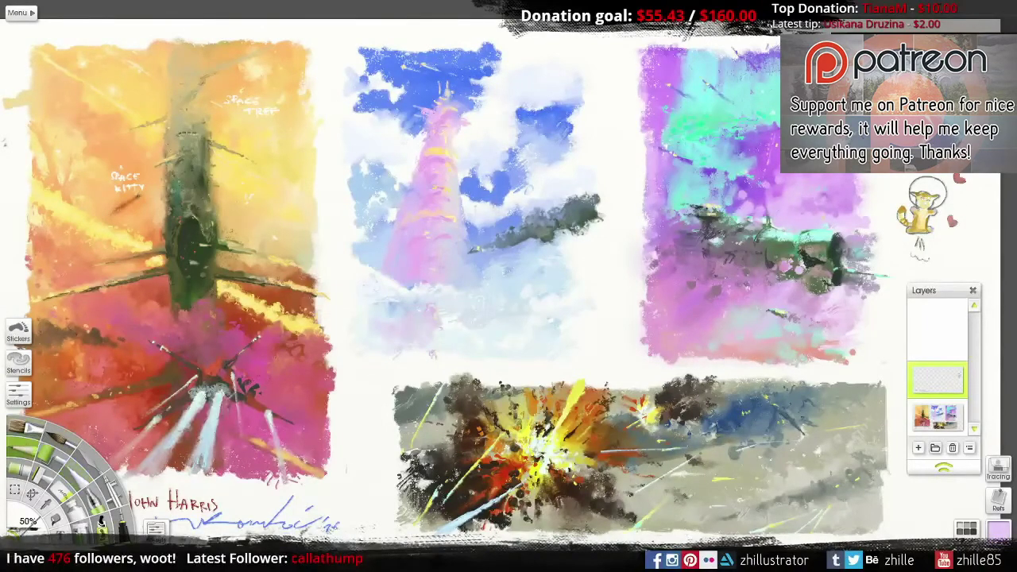
# Step: Check the purple painting up close, make the painting layer active, and show all panels
pyautogui.scroll(3, 712, 216)
pyautogui.moveTo(715, 238); pyautogui.dragTo(307, 238)
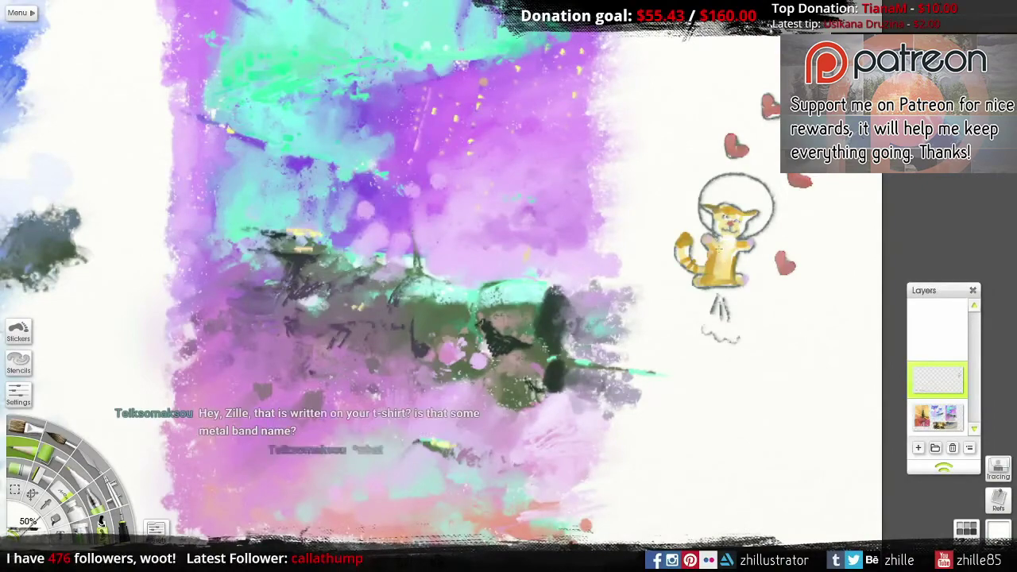
pyautogui.scroll(-3, 508, 278)
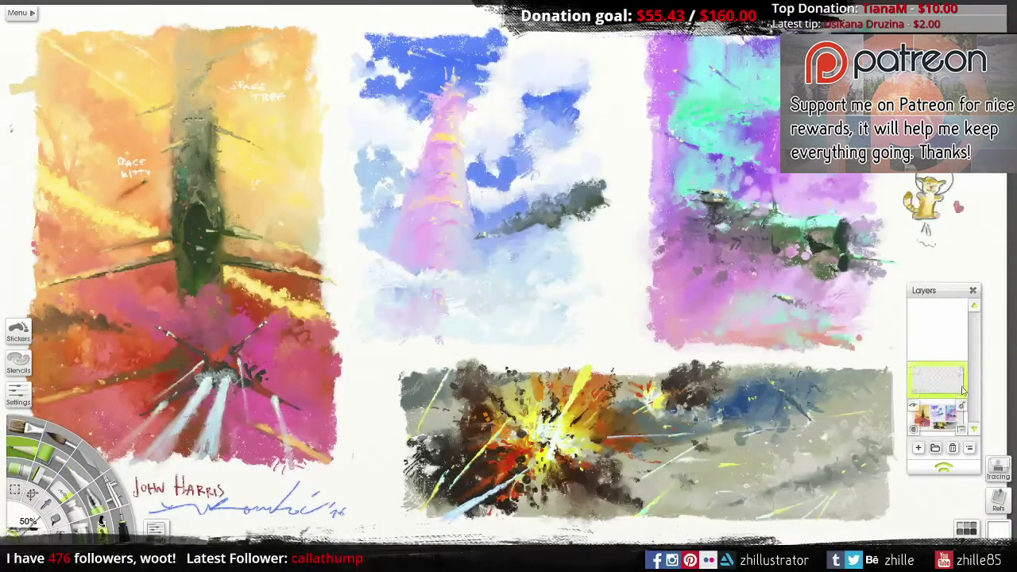
pyautogui.click(933, 415)
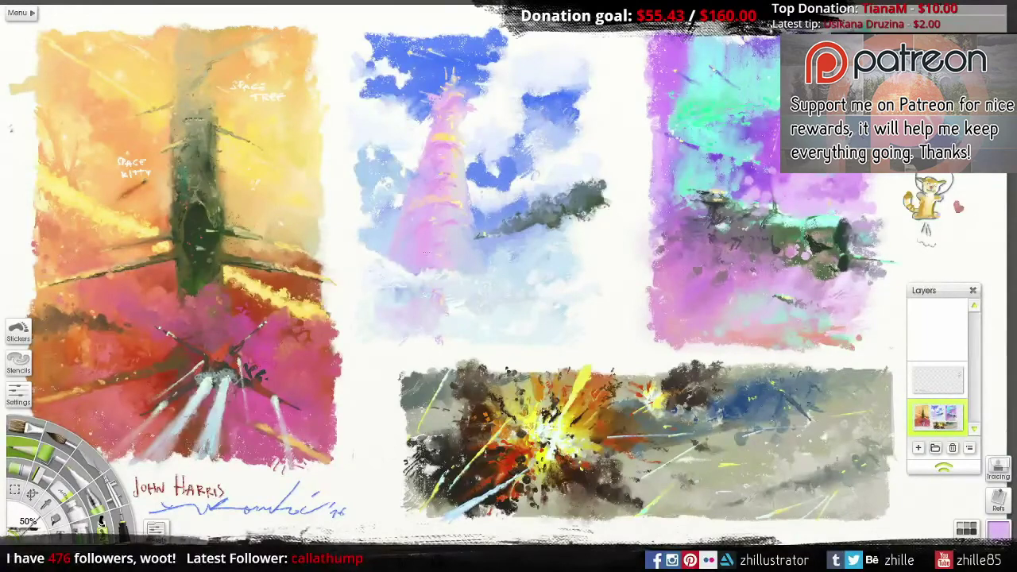
pyautogui.press('Tab')
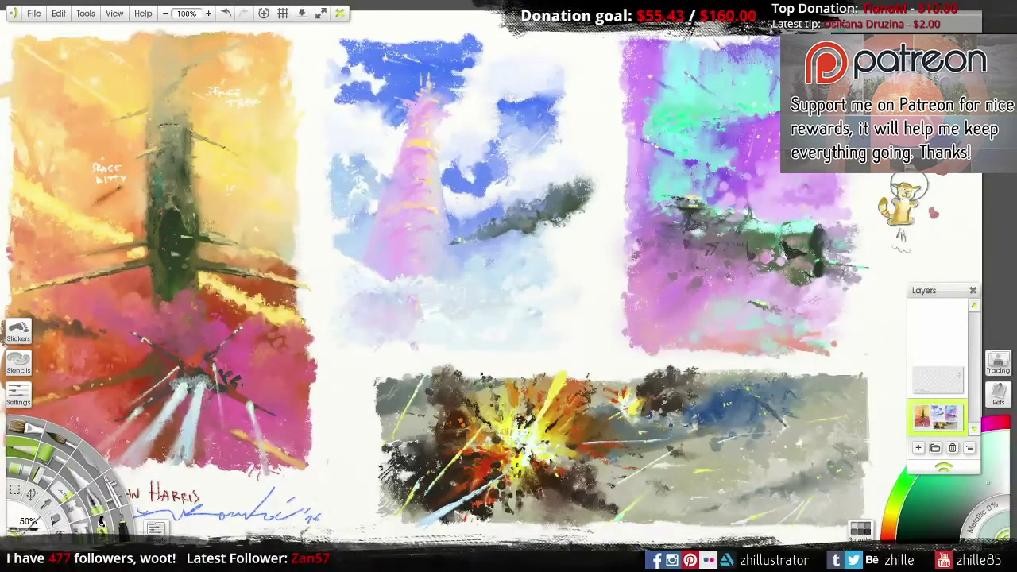